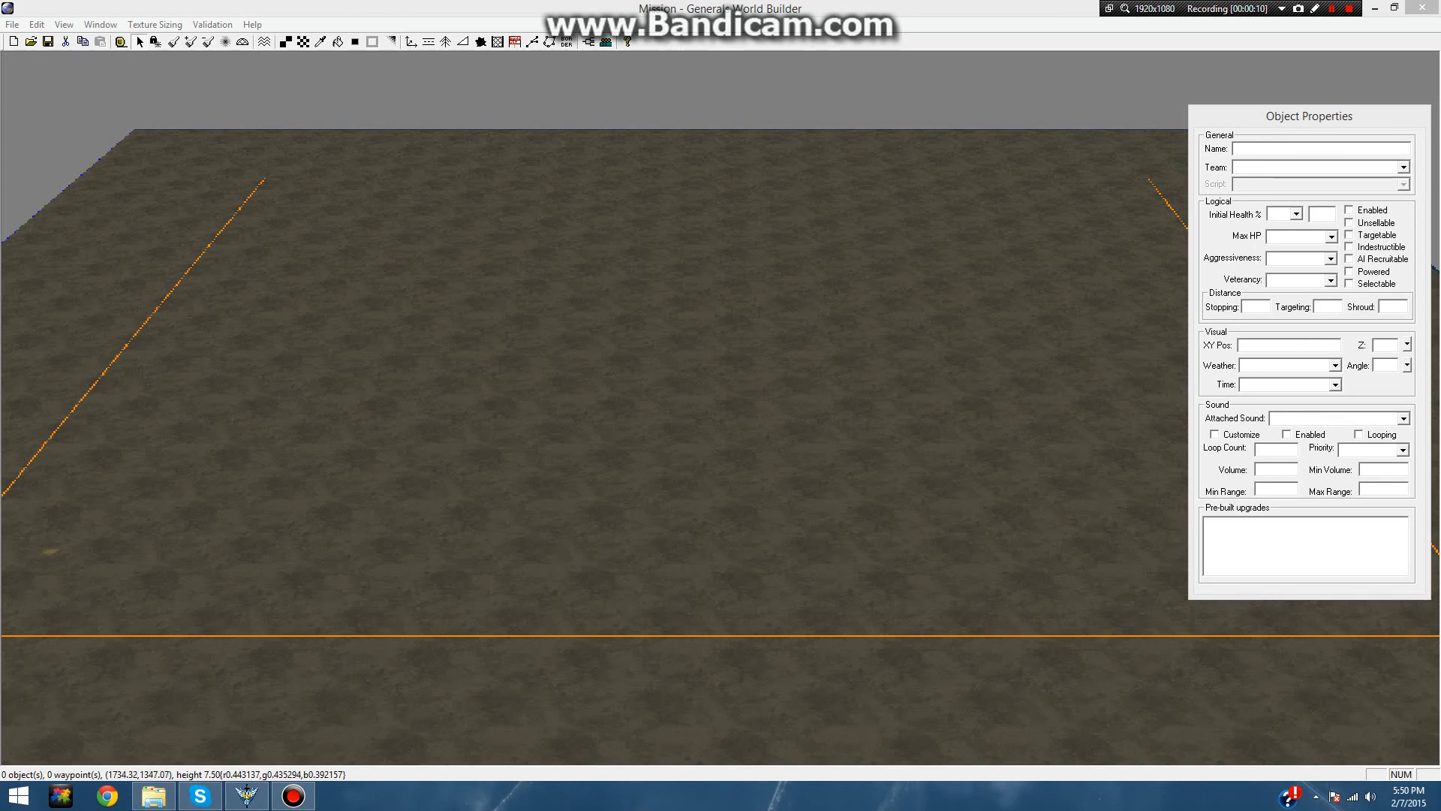
- Look over the blank map's terrain and its orange playable-area border
click(796, 362)
scroll(796, 362, up, 5)
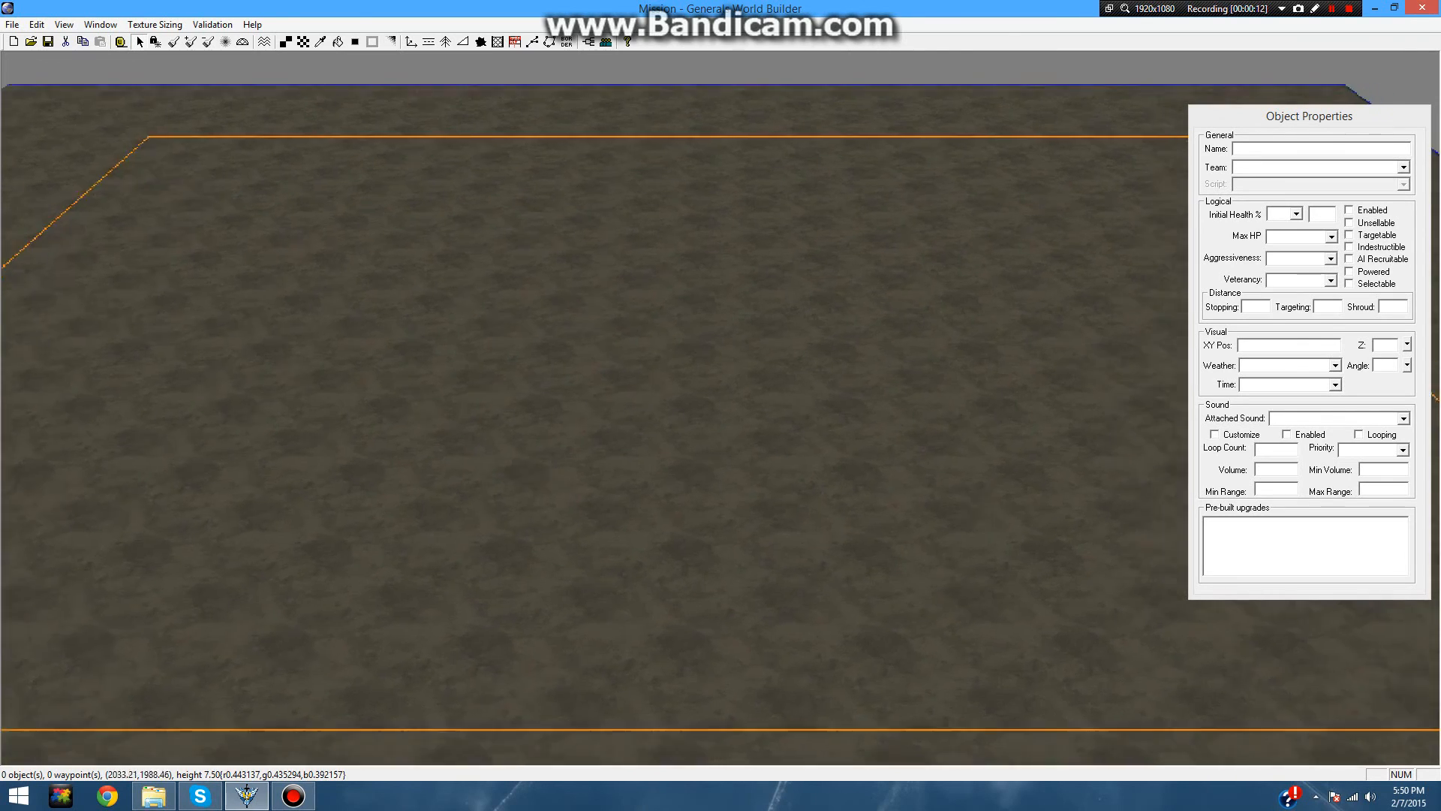
right_drag(795, 301, 480, 323)
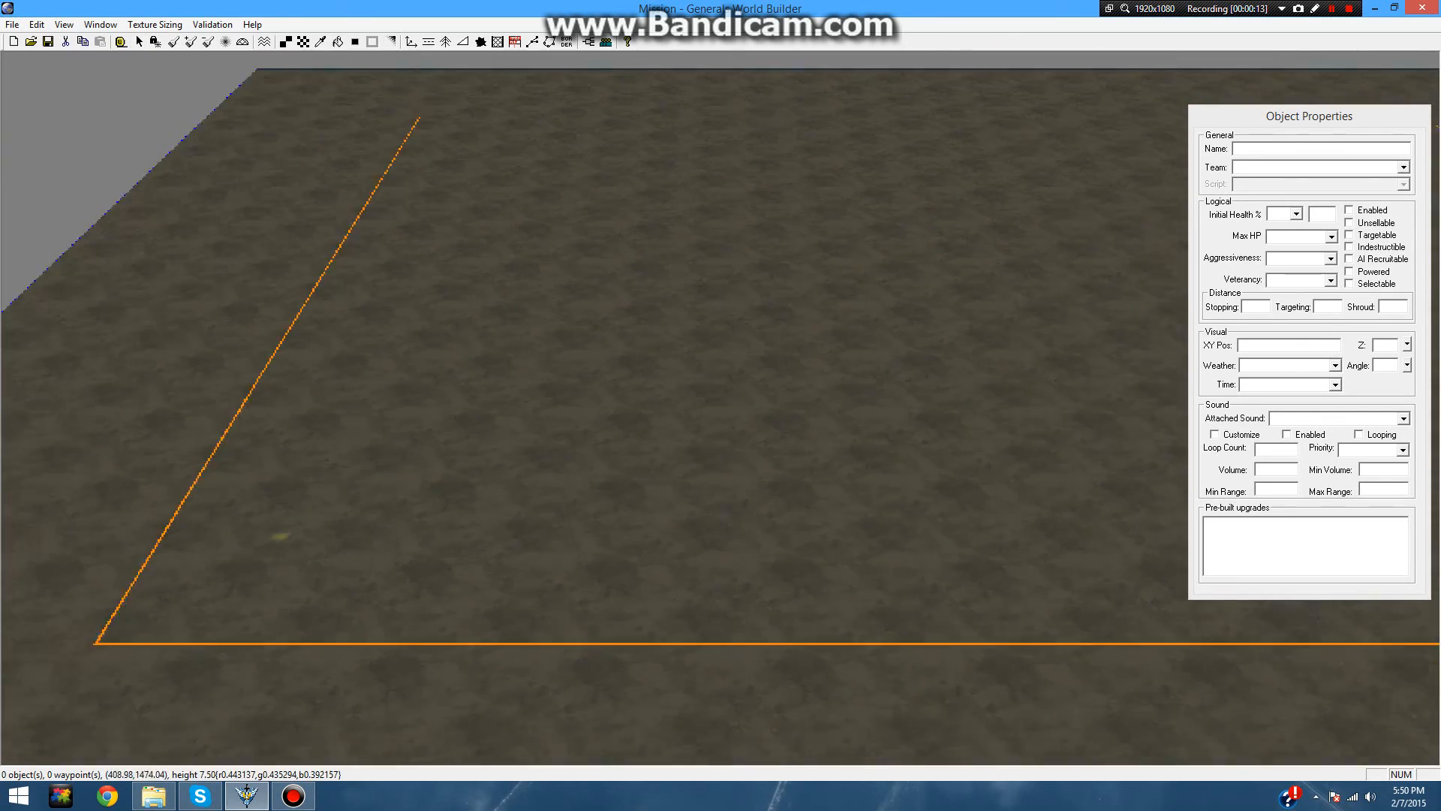
right_drag(421, 360, 901, 188)
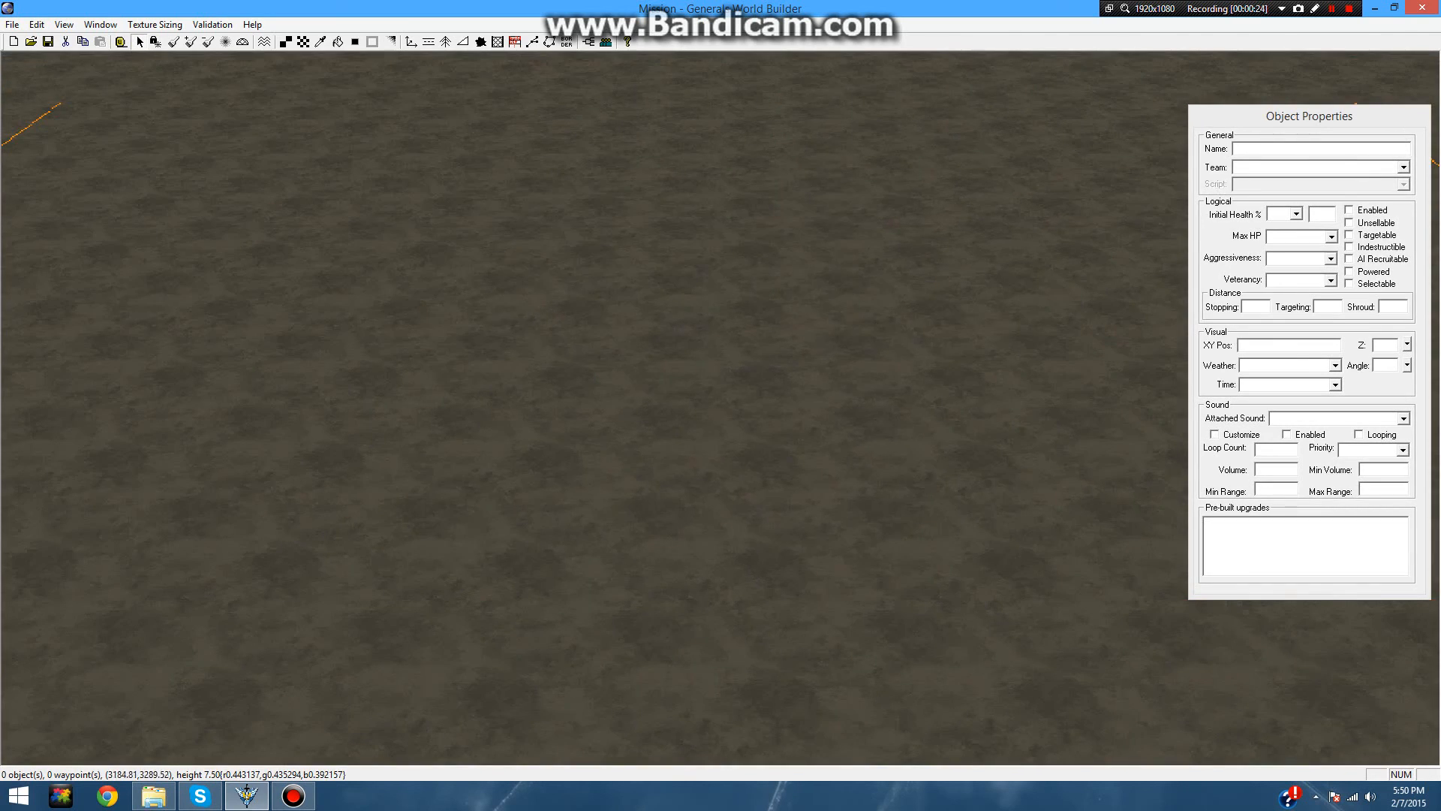
drag(1276, 116, 1218, 146)
click(765, 368)
scroll(766, 368, down, 3)
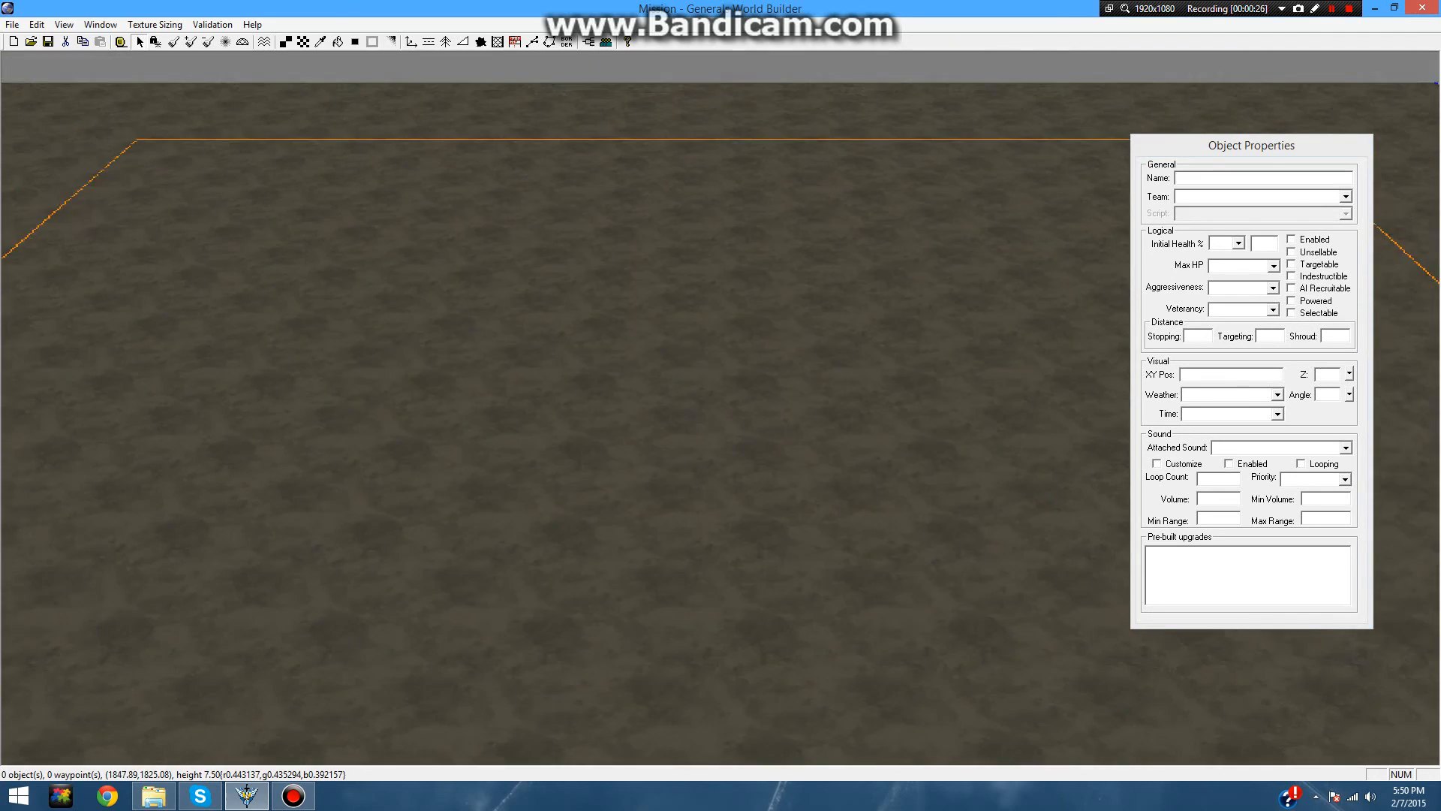
scroll(766, 368, down, 5)
scroll(765, 368, up, 2)
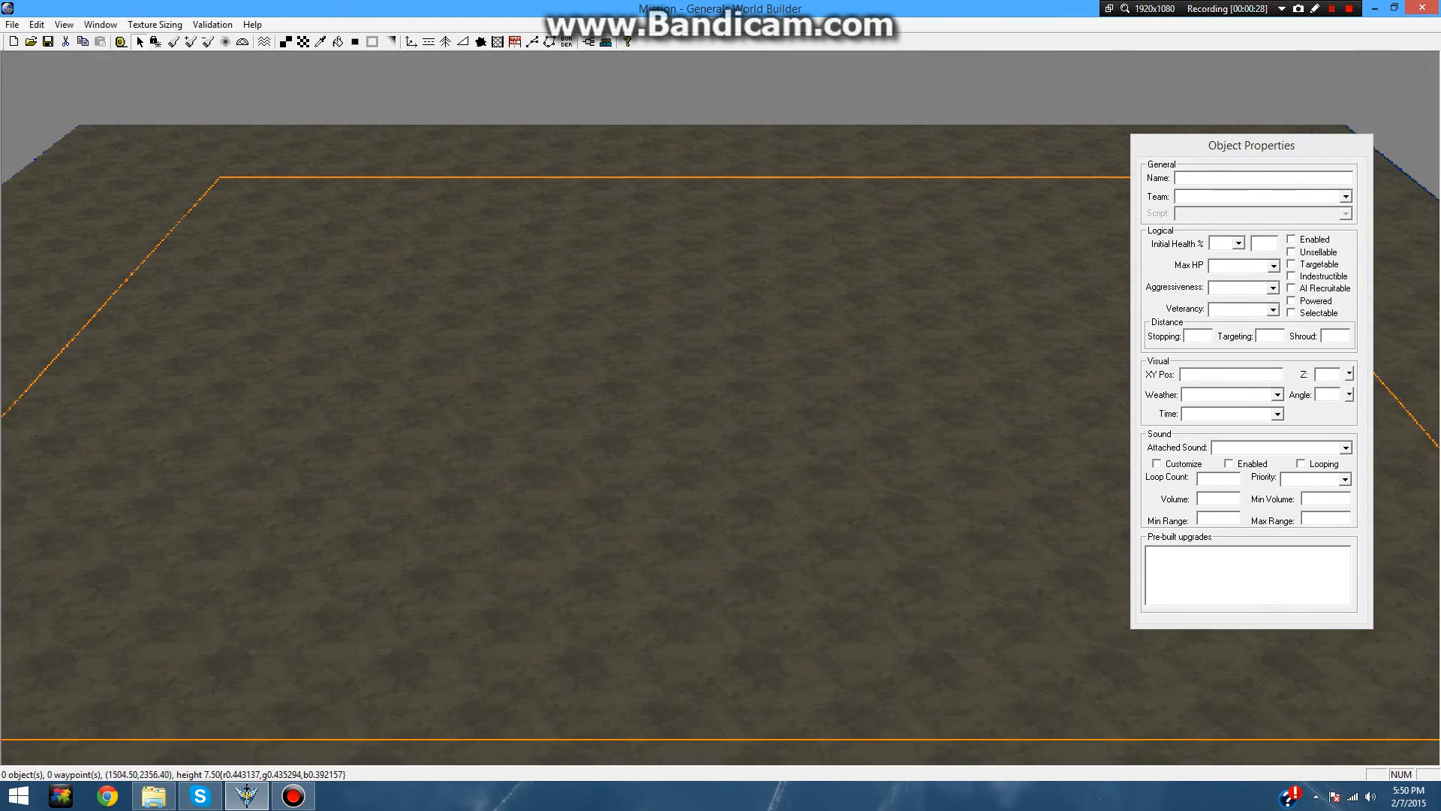
right_drag(656, 270, 773, 230)
click(12, 25)
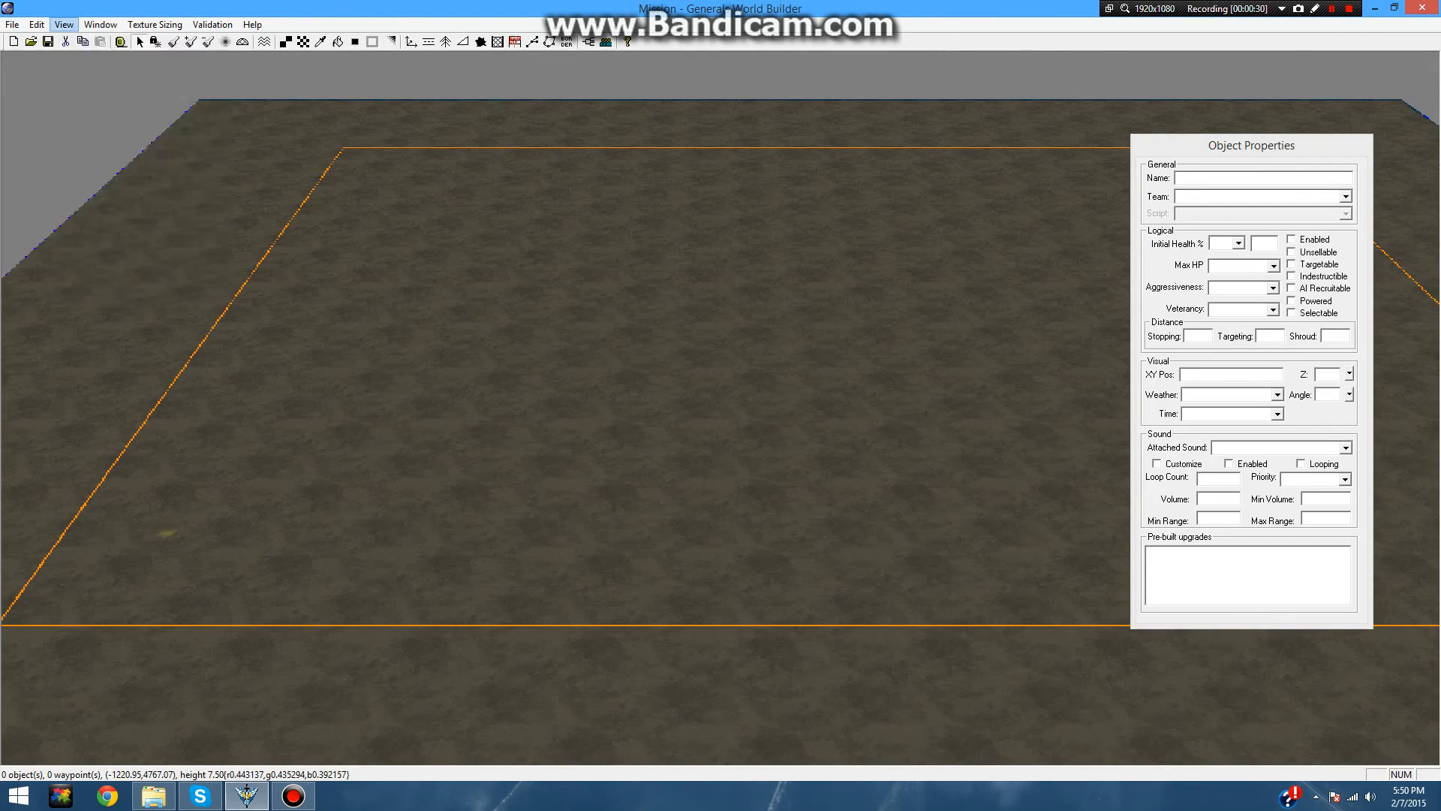
click(40, 59)
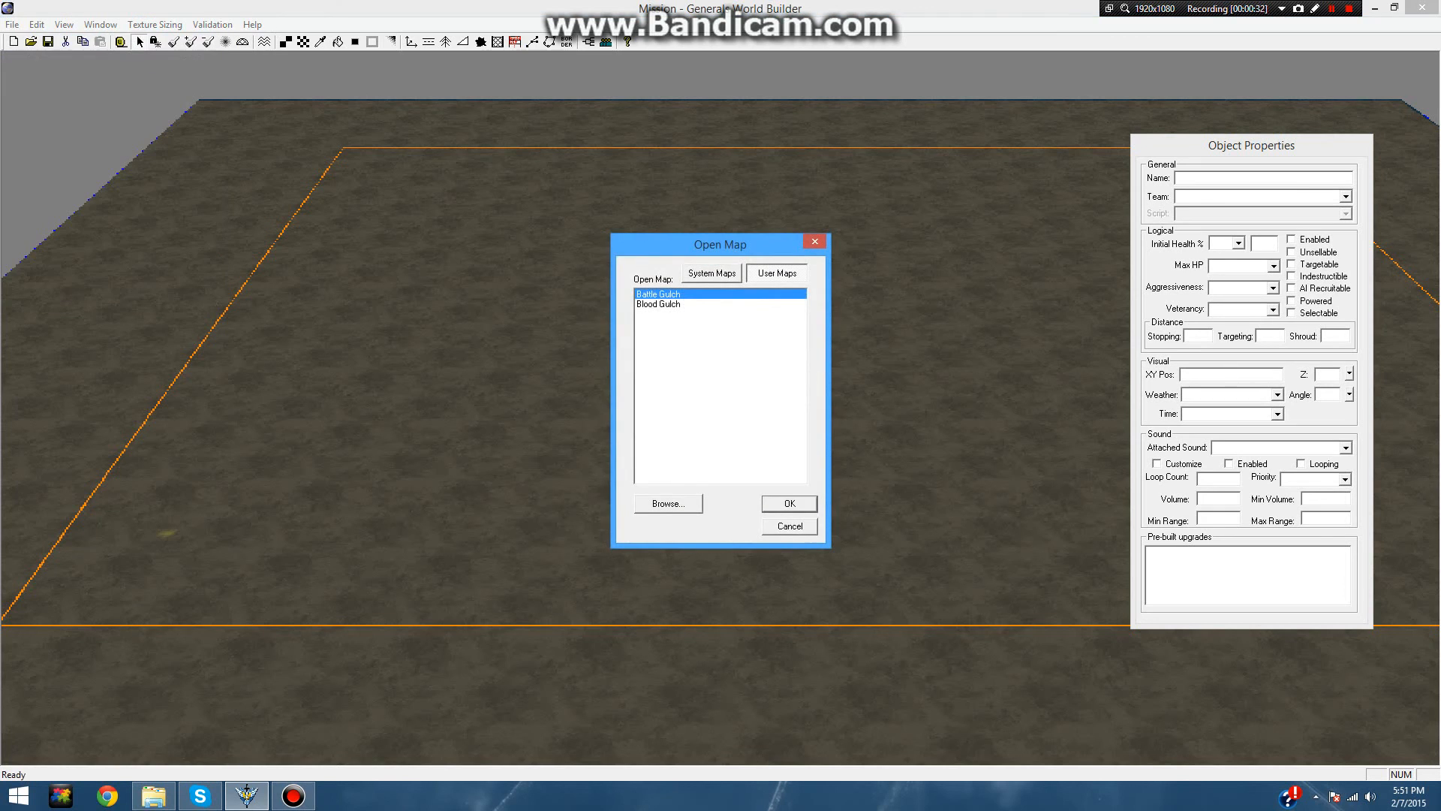
click(814, 241)
- Create a new map sized 330 by 330 with a border of 70 and an initial height of 12
click(12, 24)
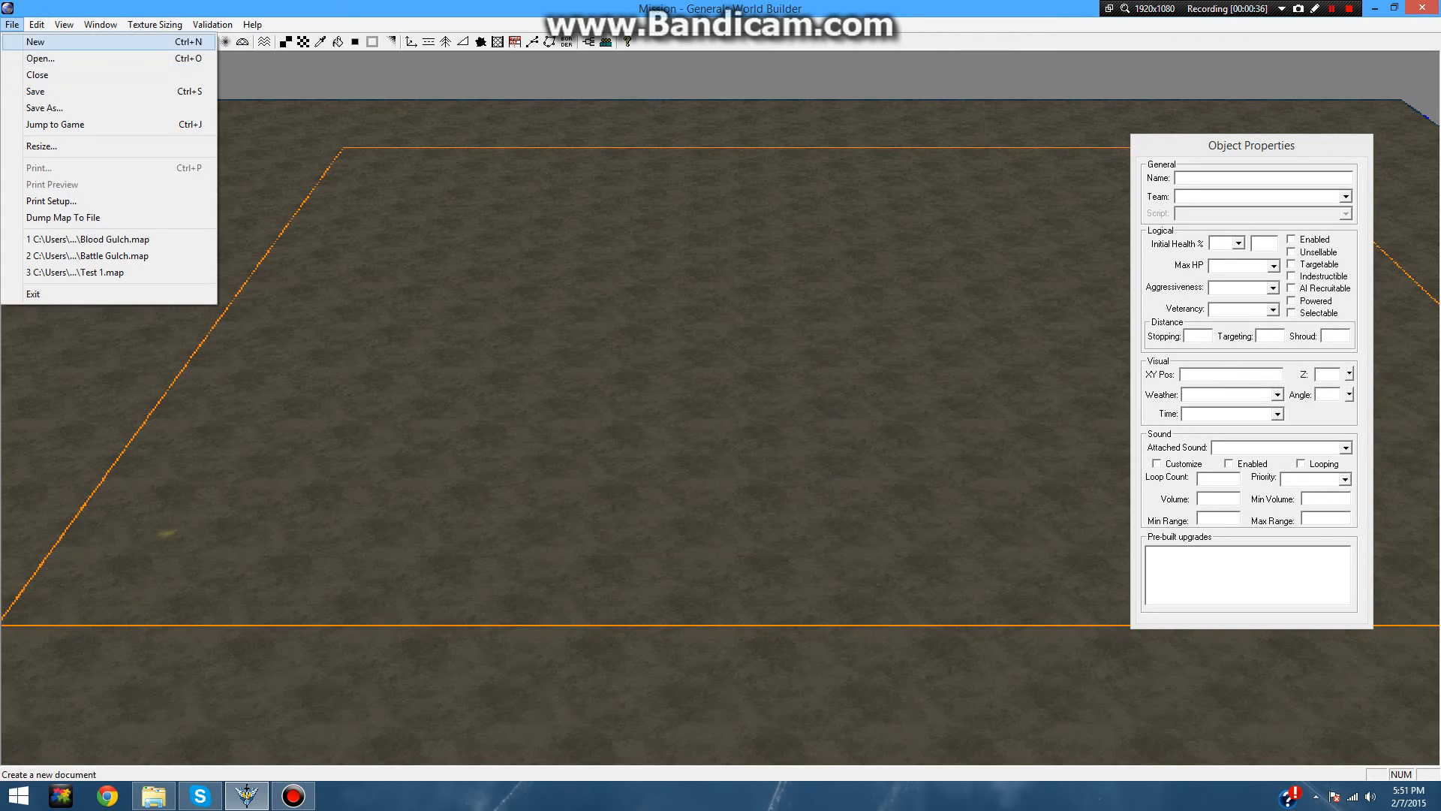
click(36, 42)
click(733, 431)
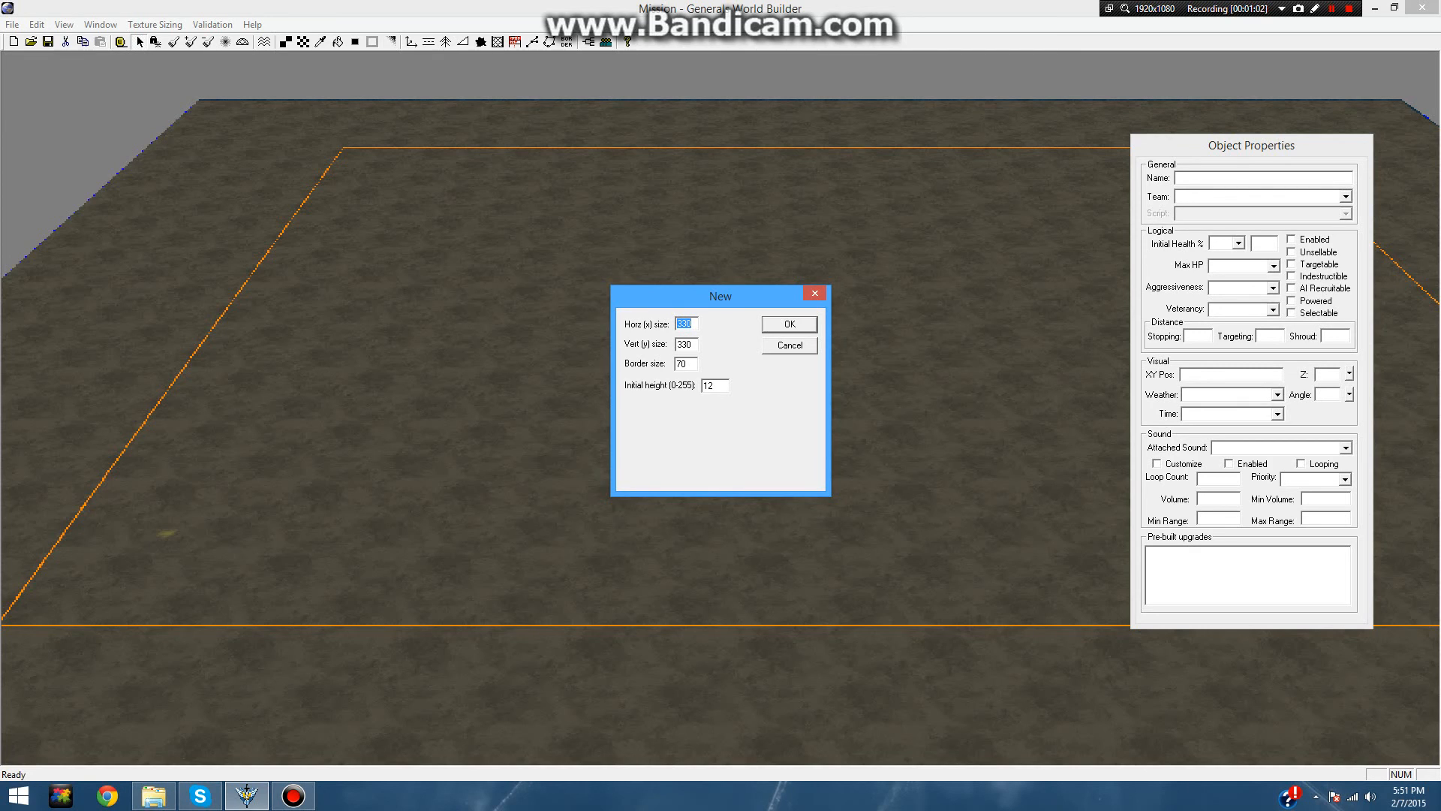
key(Return)
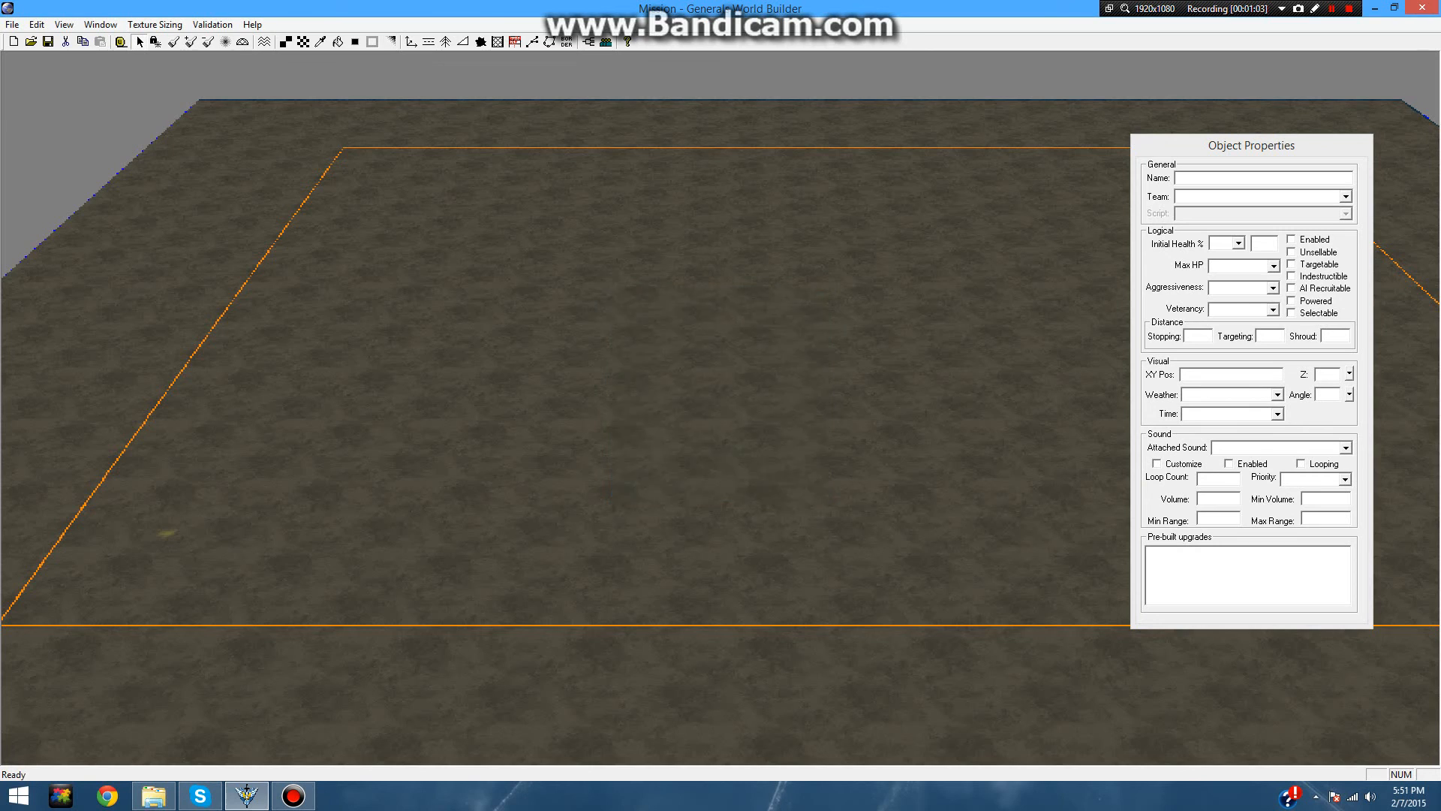
scroll(720, 405, down, 8)
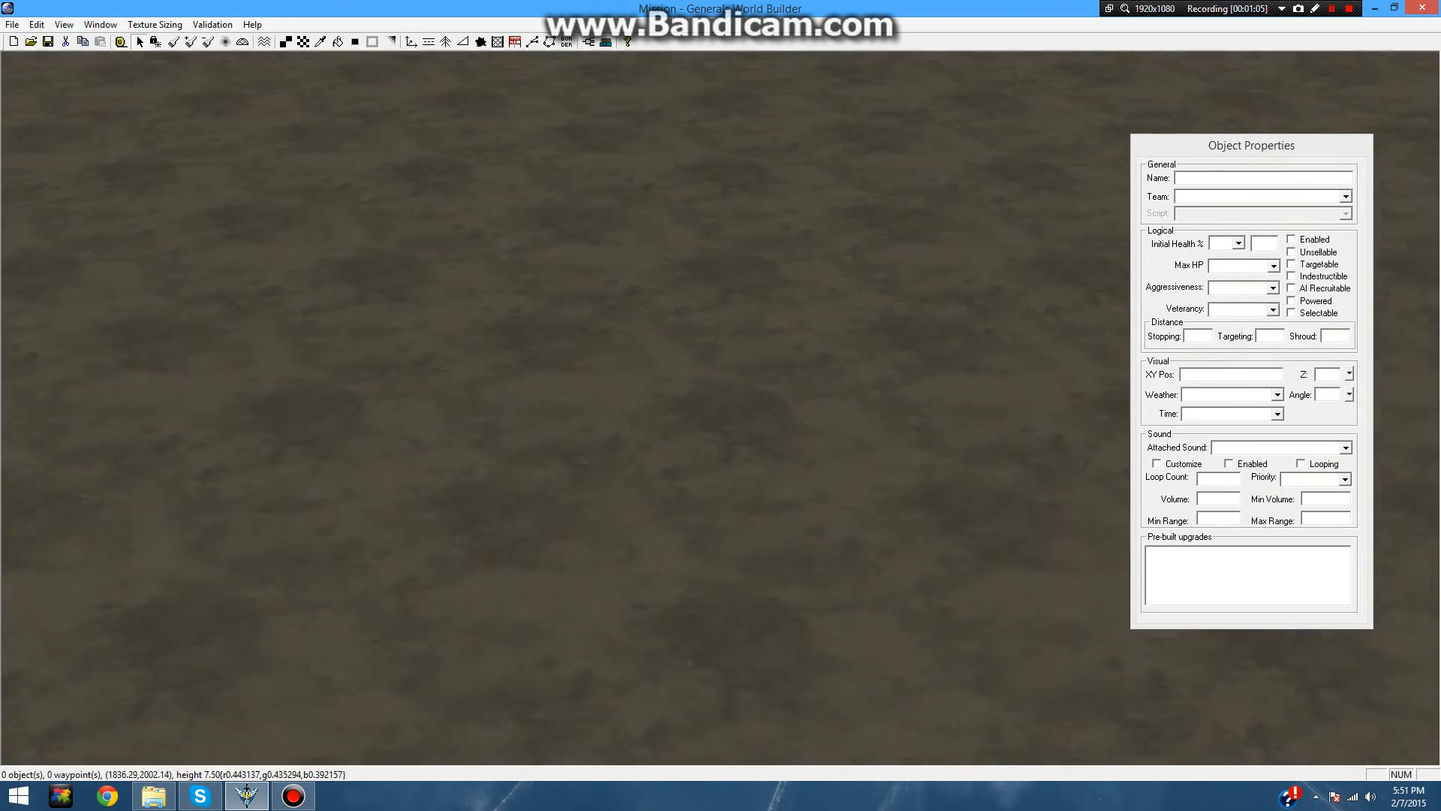
right_drag(1088, 285, 930, 266)
scroll(721, 405, down, 2)
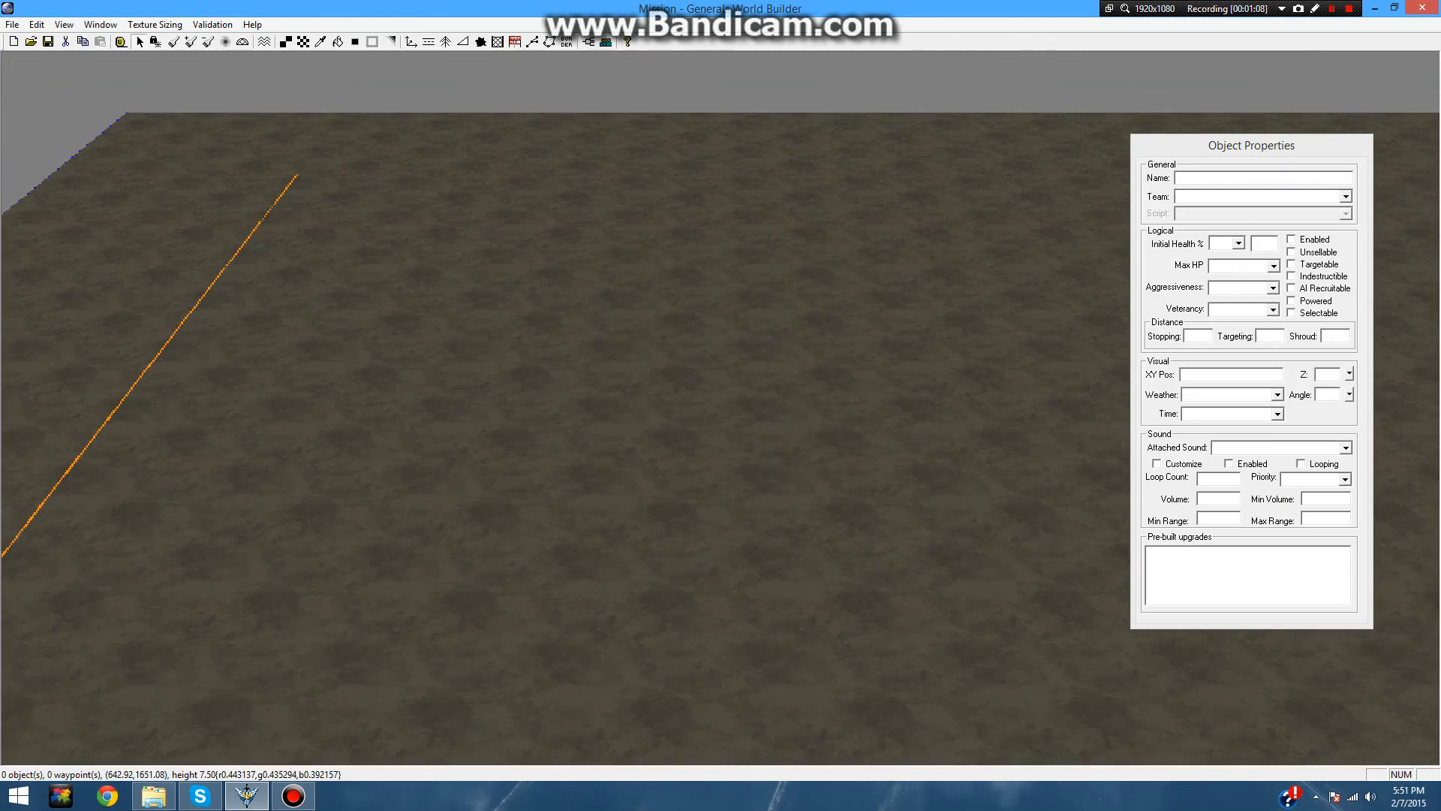
click(36, 25)
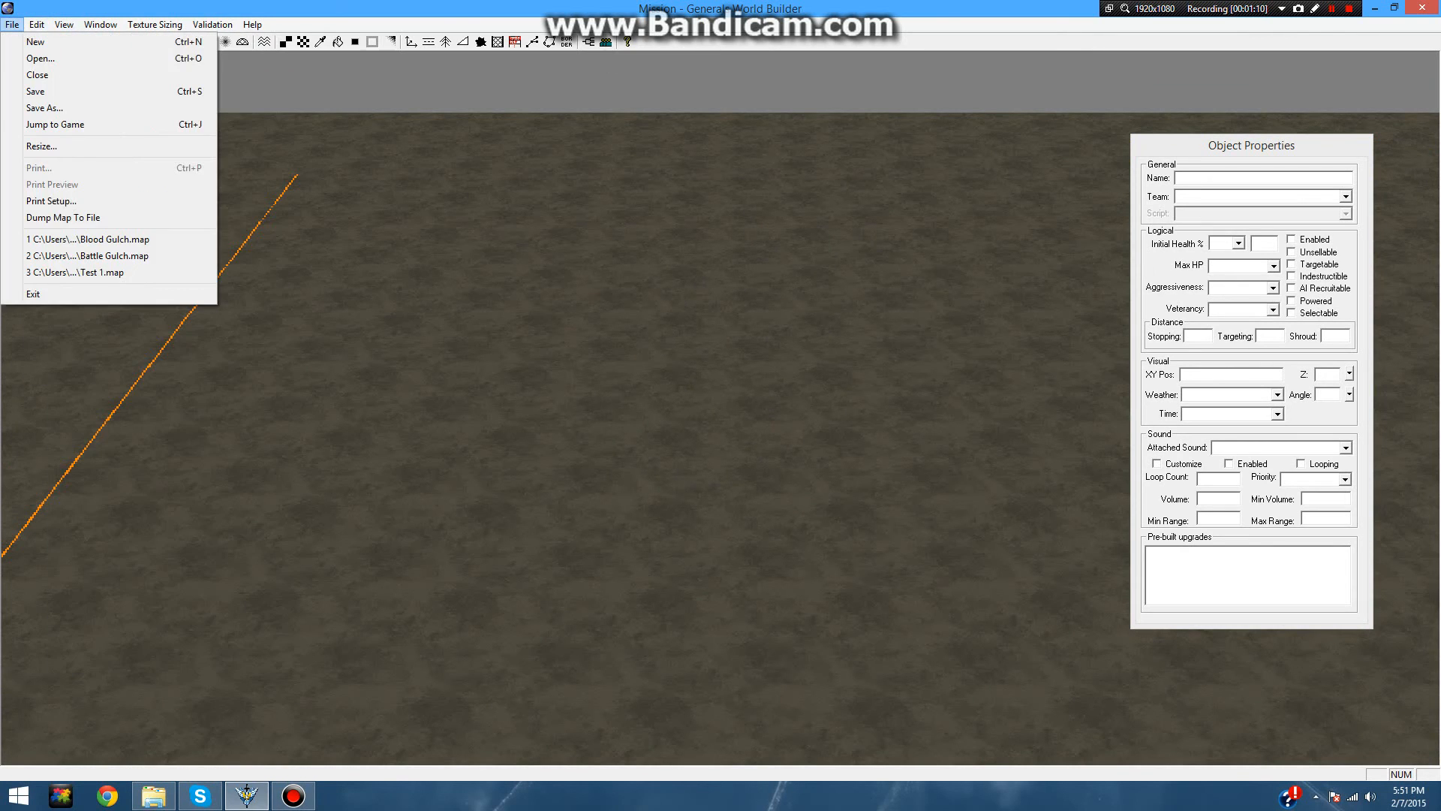
mouse_move(65, 27)
mouse_move(12, 25)
click(75, 272)
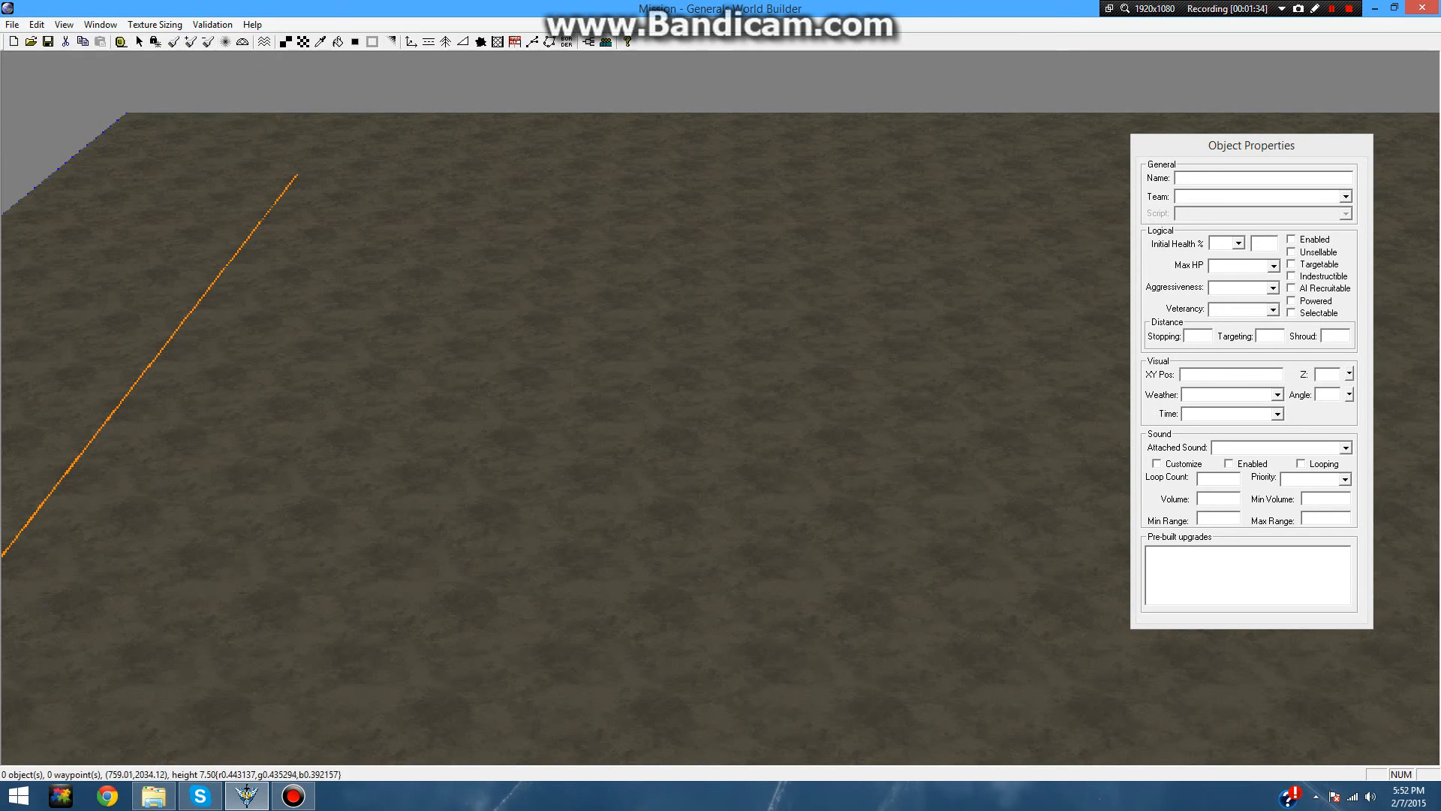
- Inspect the new map's edges and corners and the border line around its playable area
scroll(646, 301, down, 2)
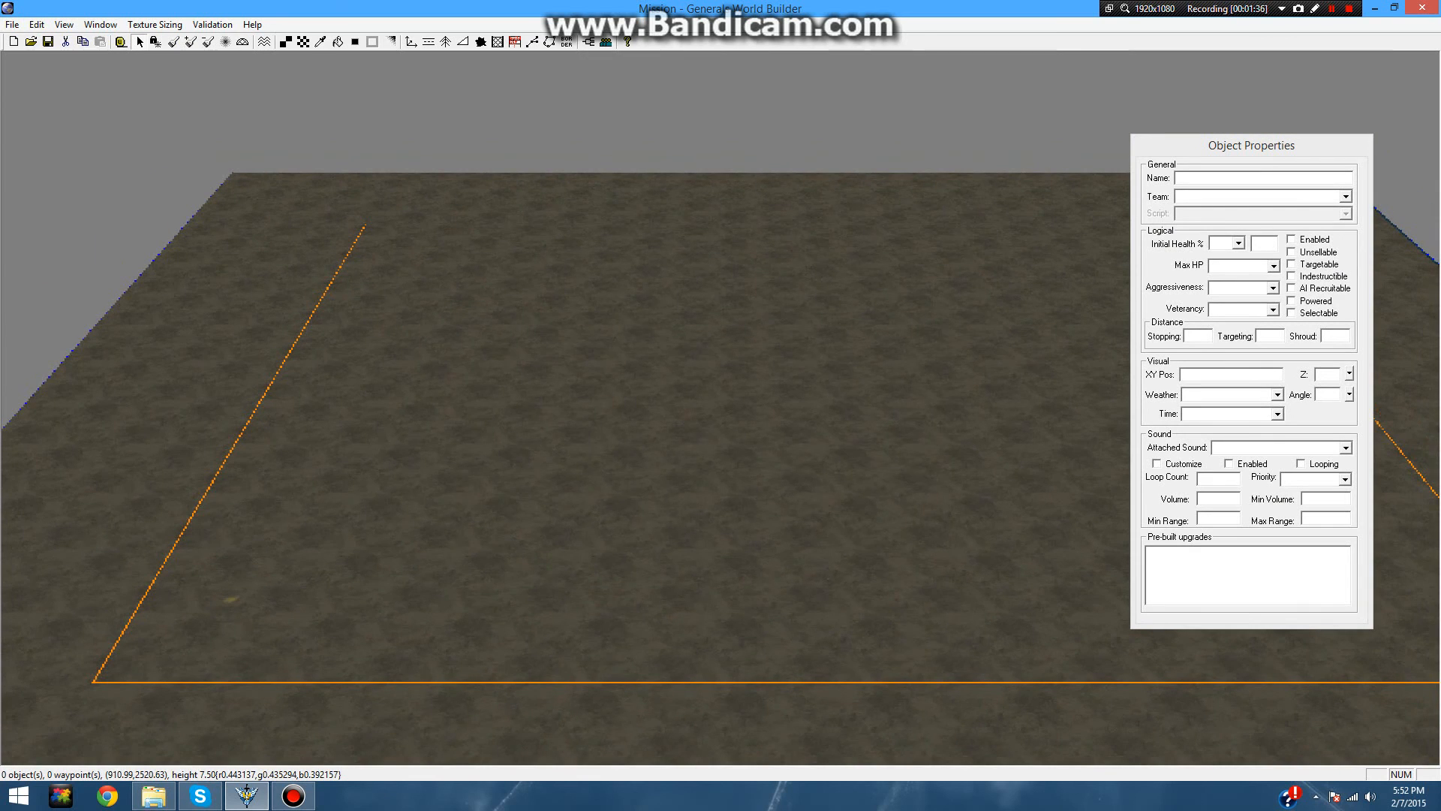
scroll(615, 278, up, 2)
right_drag(765, 417, 469, 289)
right_drag(484, 218, 1015, 93)
right_drag(754, 404, 1058, 285)
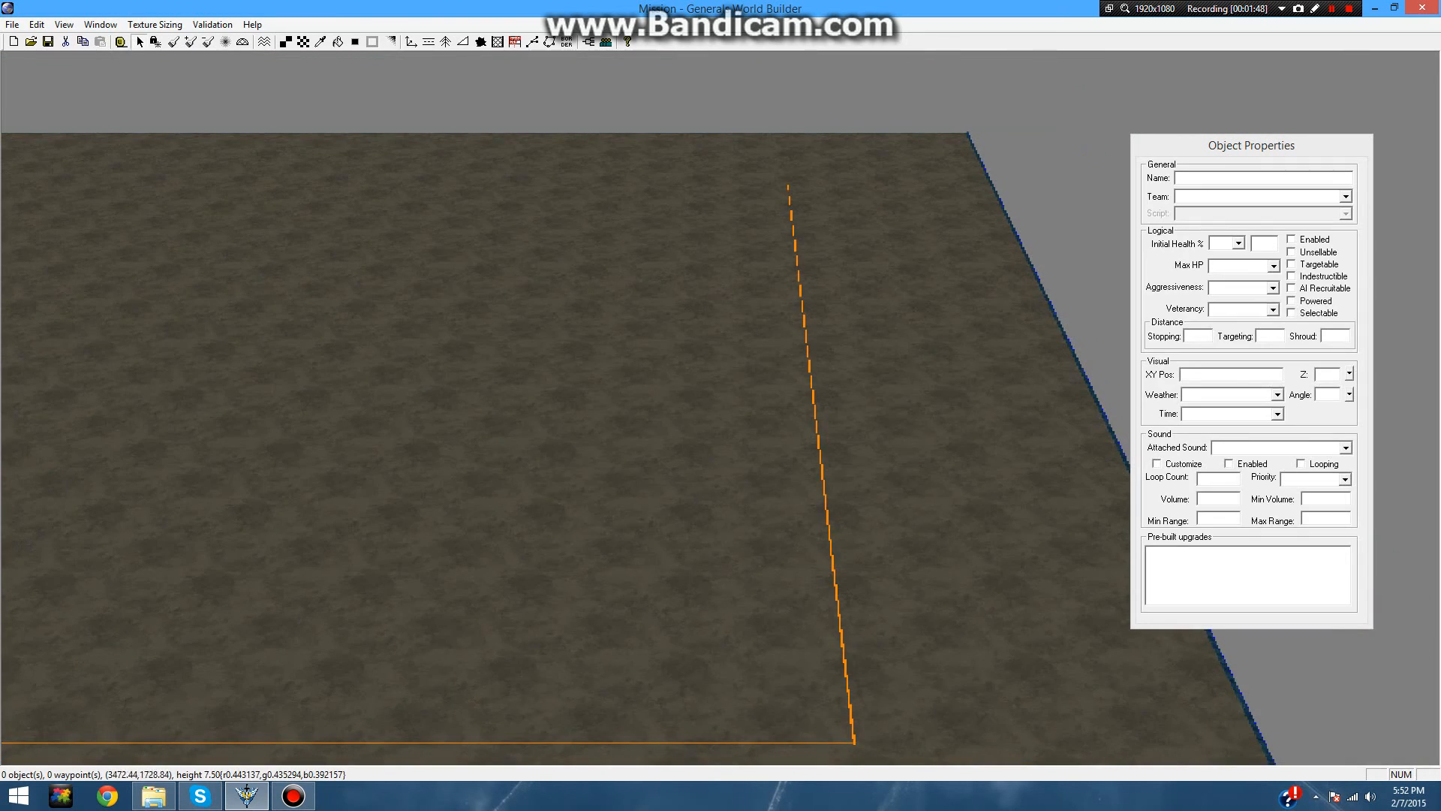
right_drag(796, 368, 932, 282)
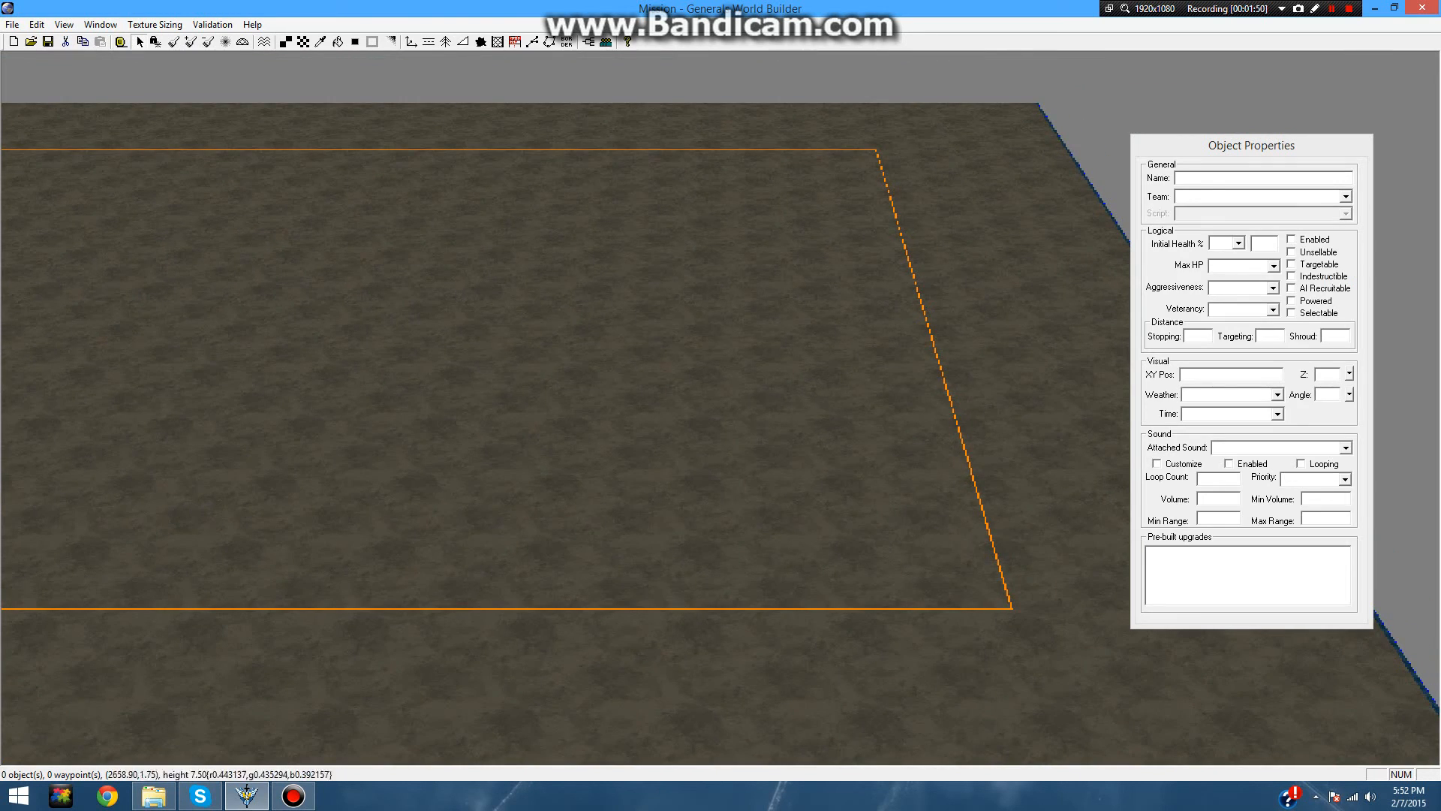
right_drag(341, 175, 584, 201)
scroll(961, 203, up, 5)
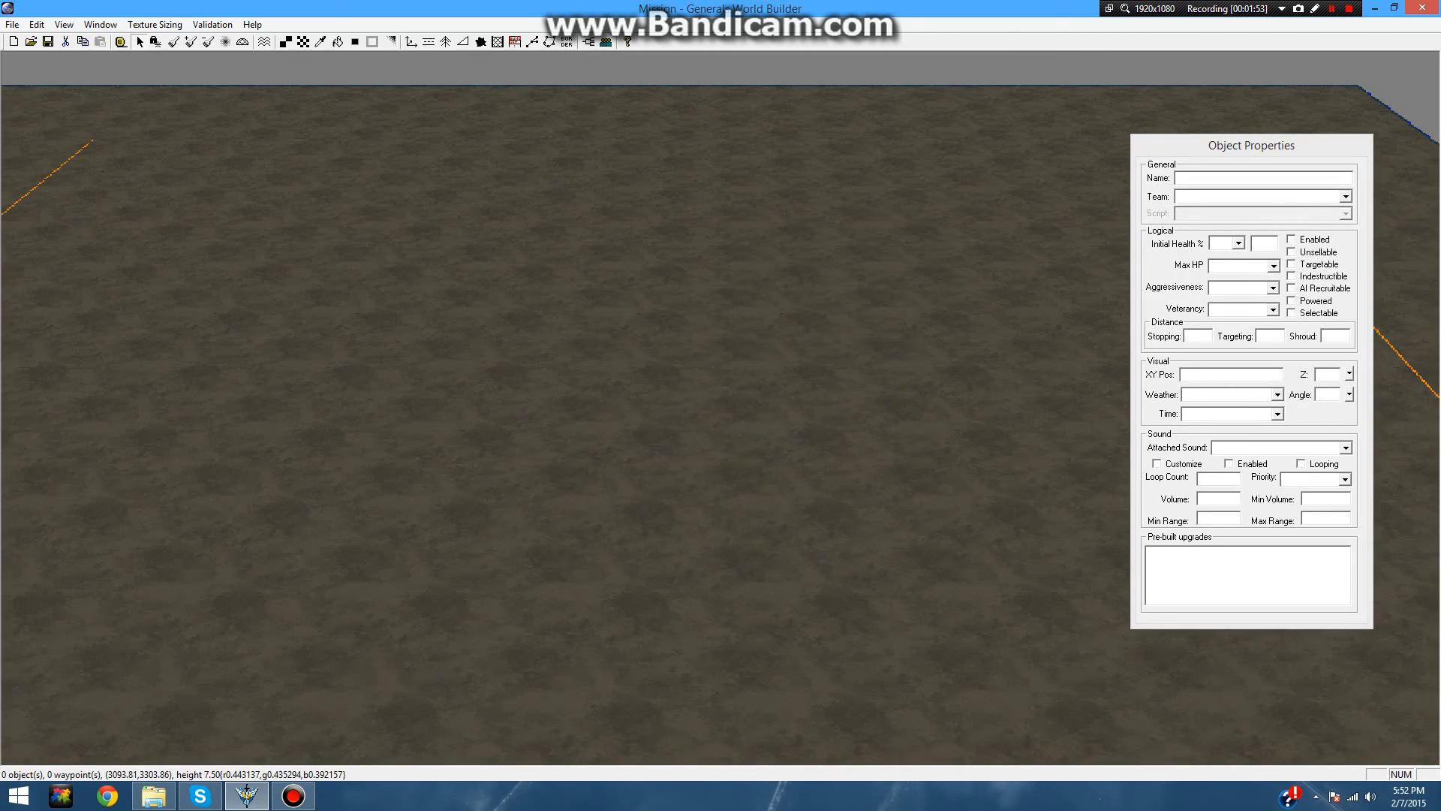
drag(1242, 144, 1308, 109)
click(705, 323)
scroll(702, 327, down, 5)
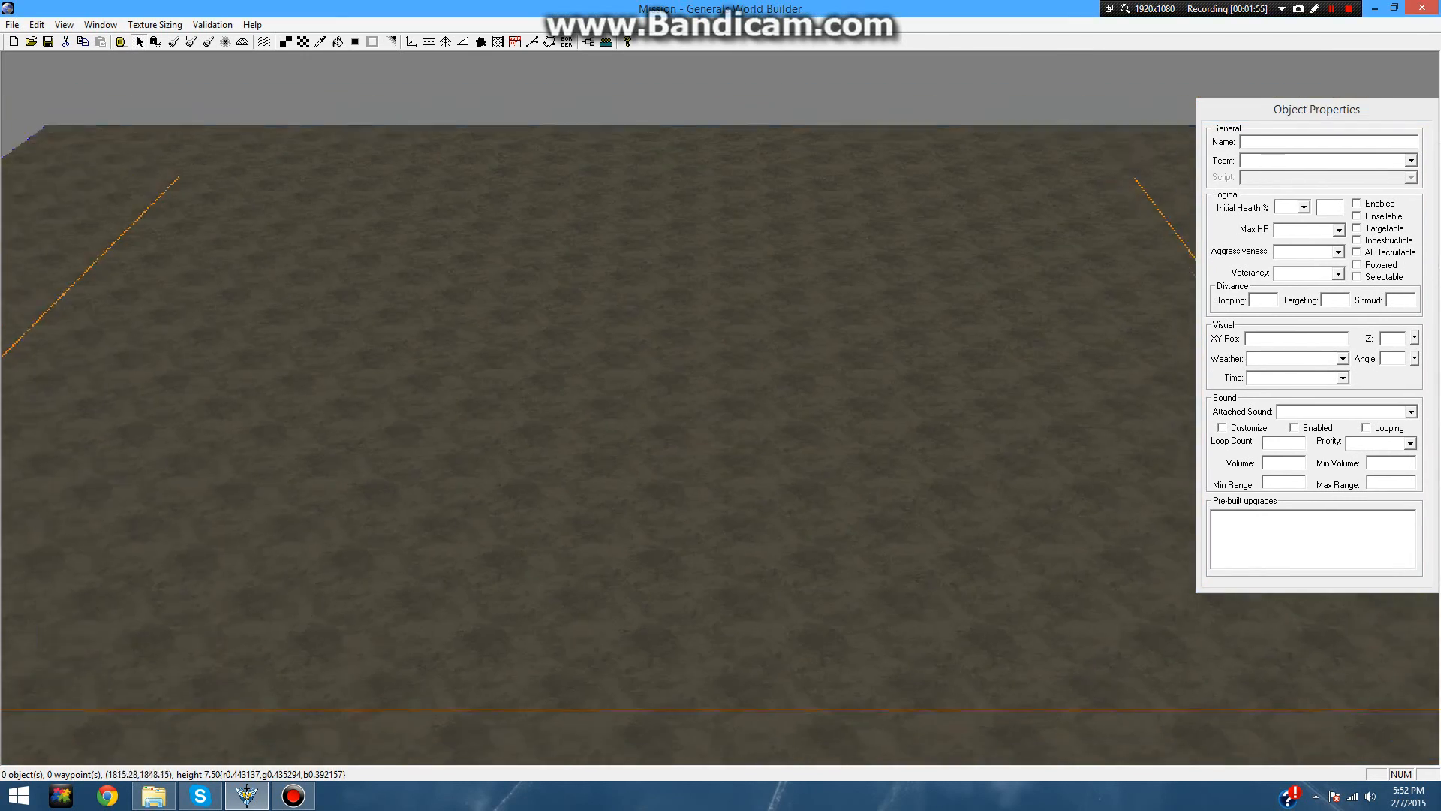
scroll(702, 327, down, 2)
right_drag(500, 209, 536, 213)
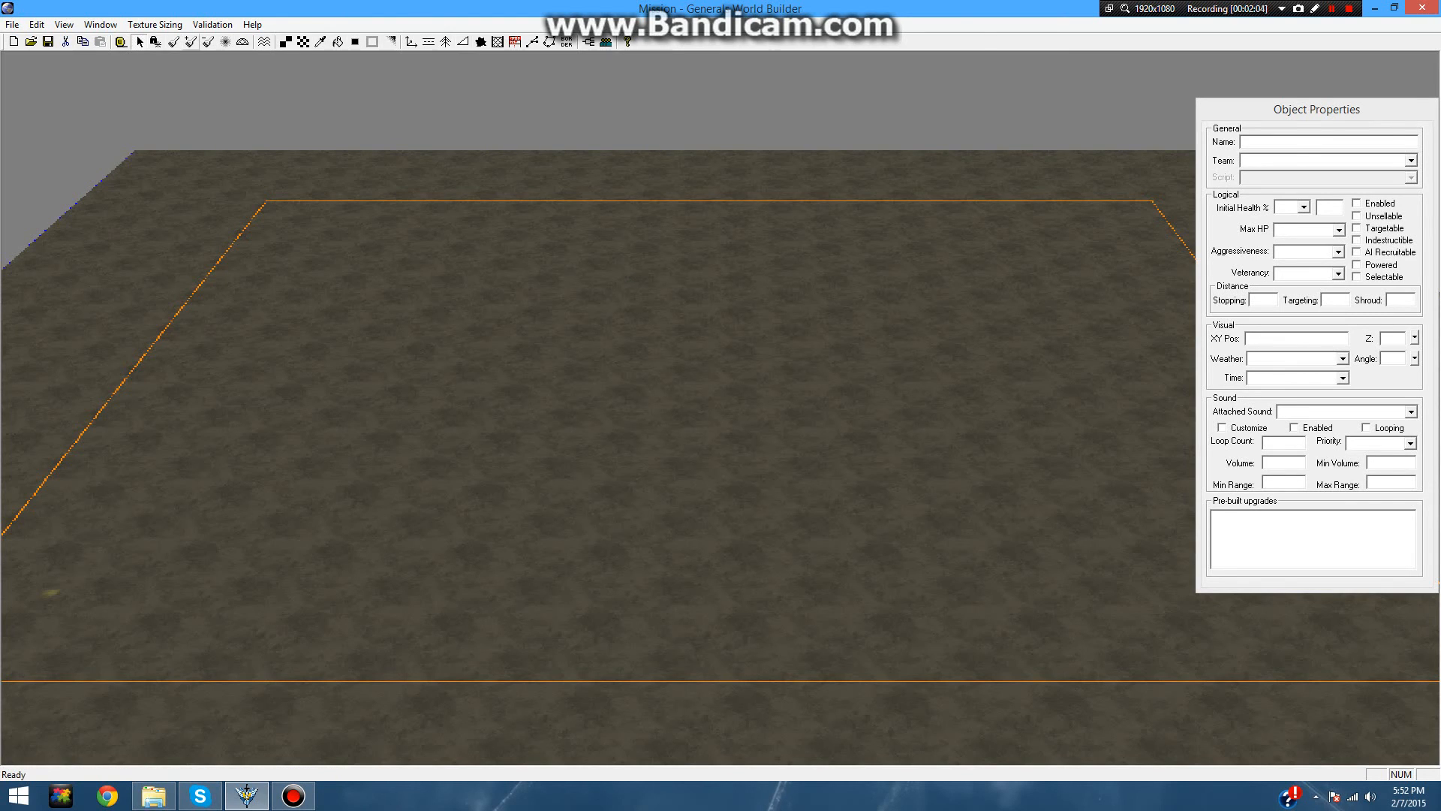
- Flood-fill the whole terrain with the GrassMediumType3 texture from the FIELD materials
click(338, 41)
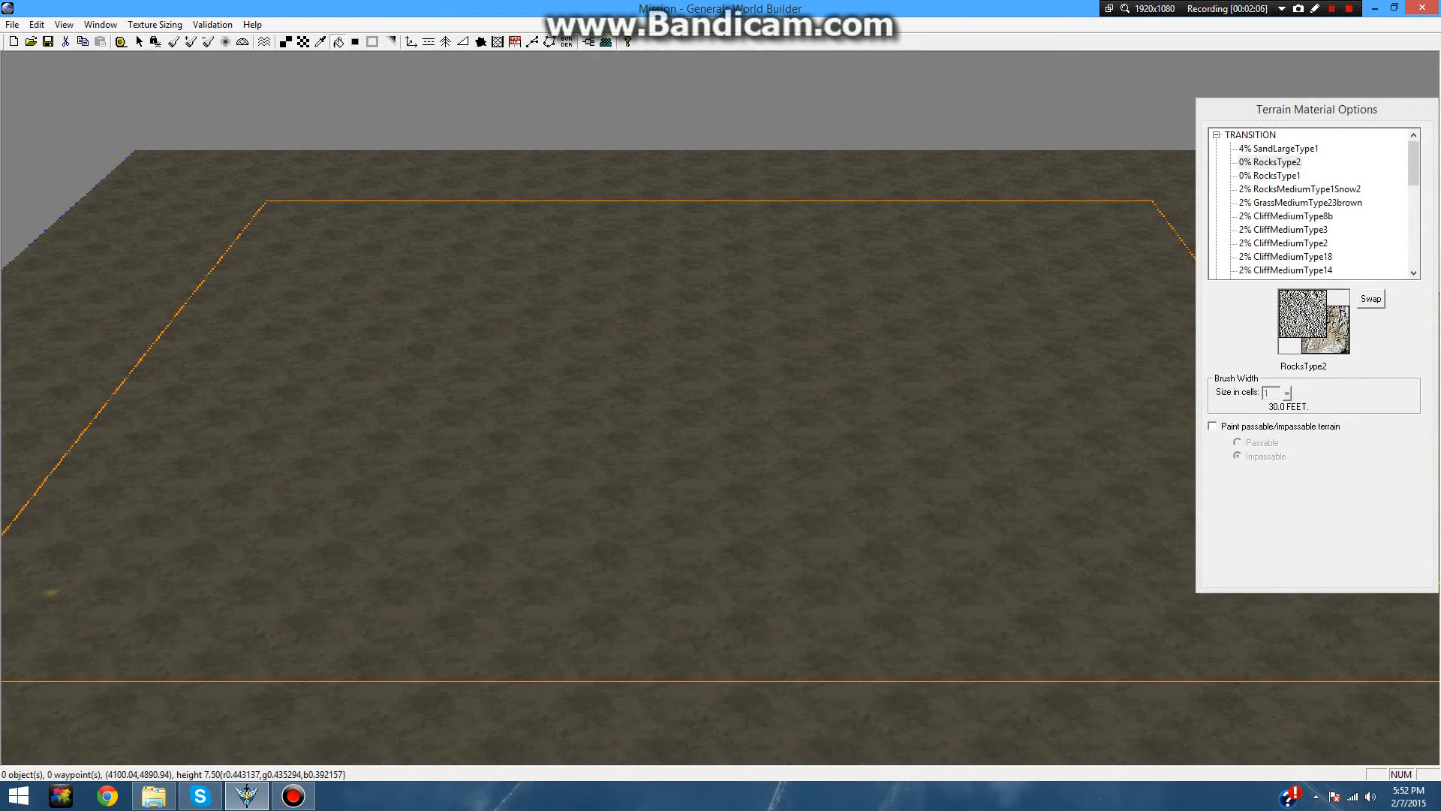
drag(1316, 109, 1211, 125)
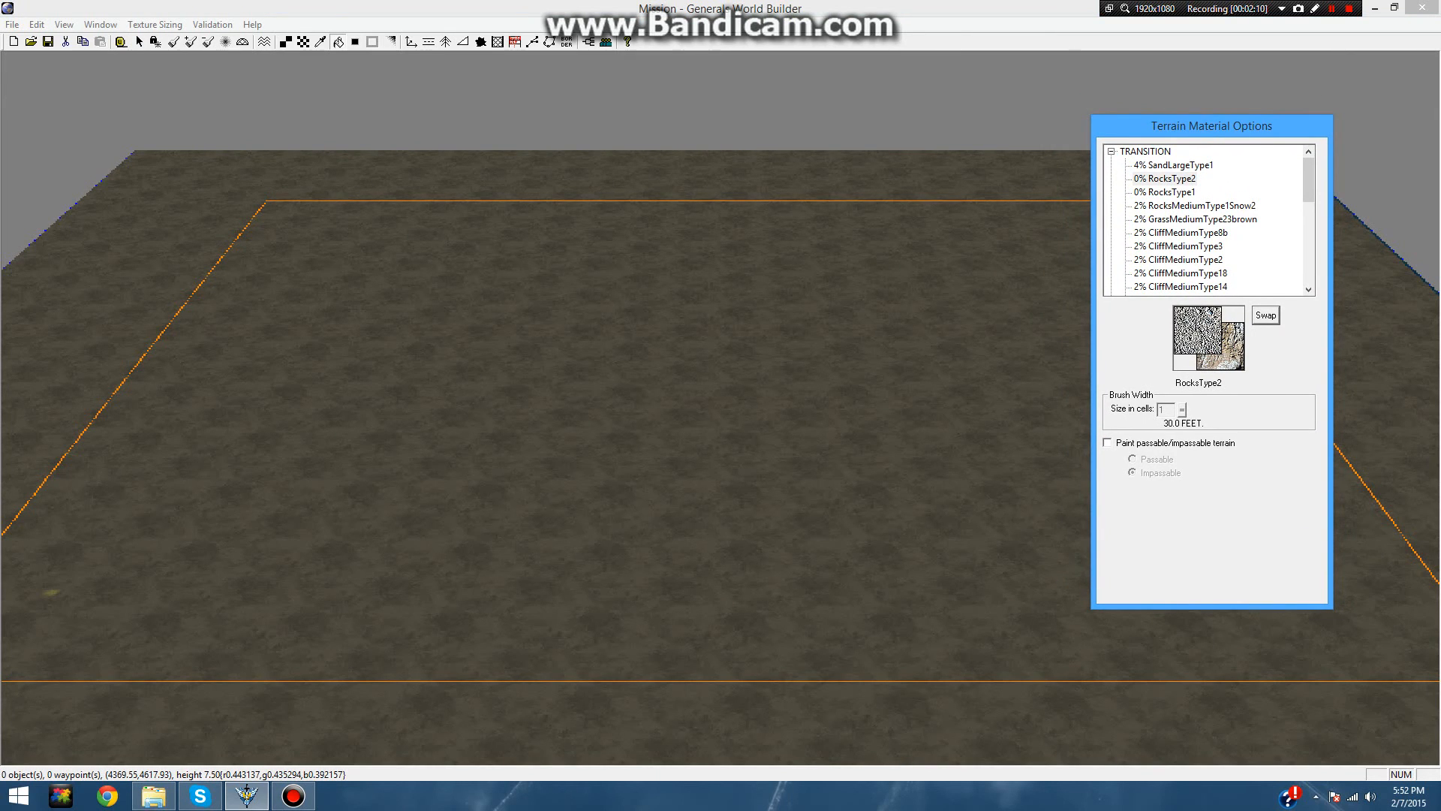
mouse_move(1309, 181)
mouse_down()
mouse_move(1309, 262)
mouse_move(1309, 180)
mouse_up()
click(1112, 152)
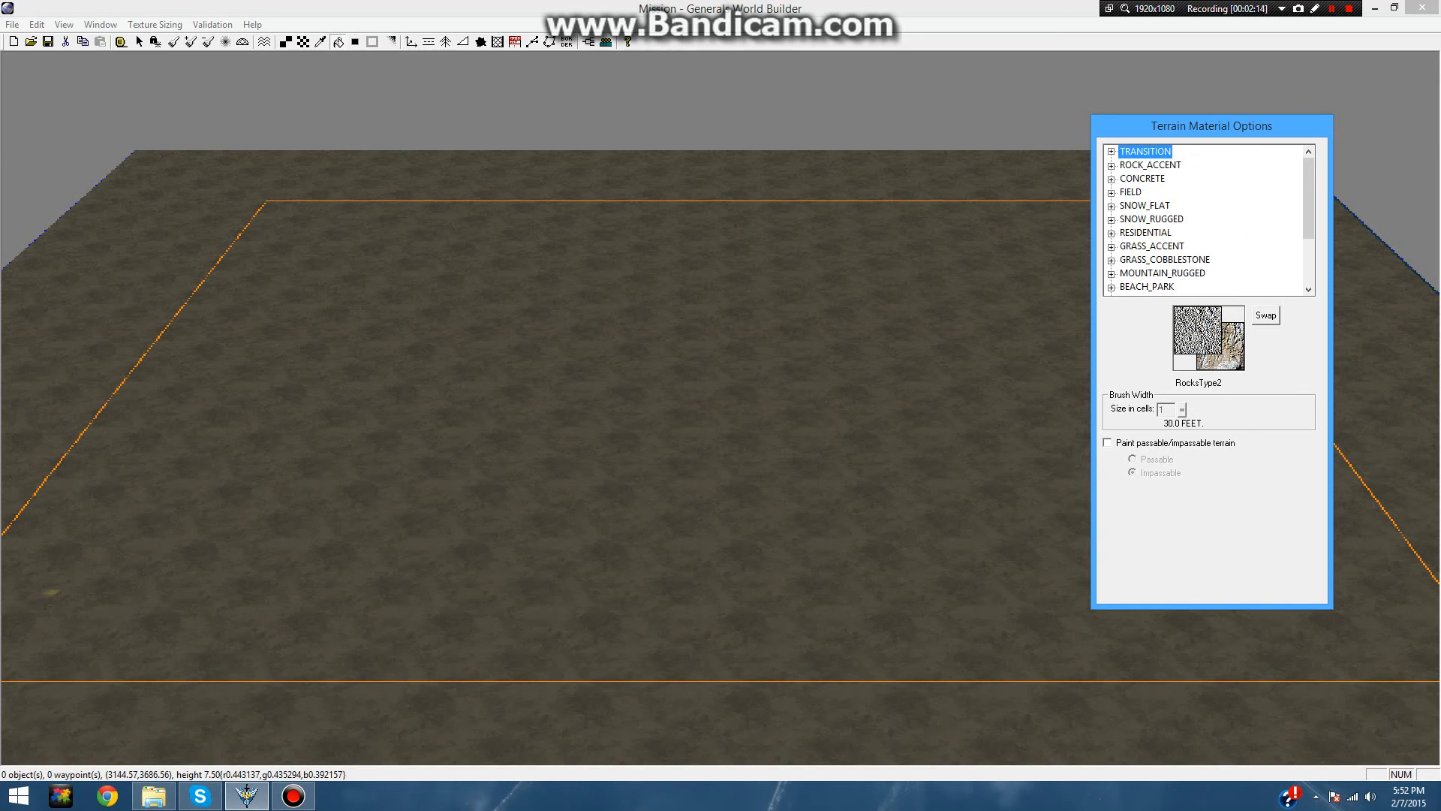
click(1112, 192)
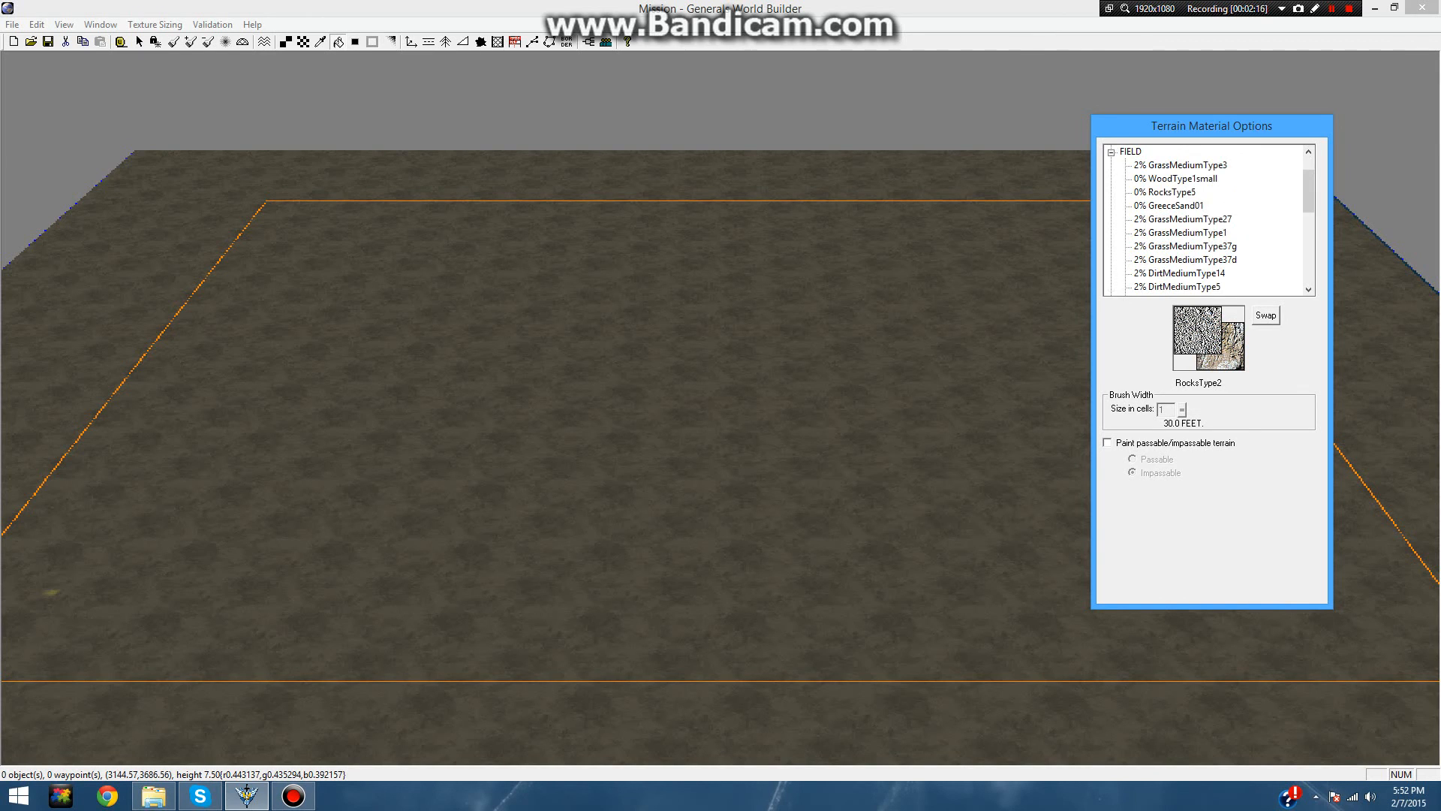
click(1180, 165)
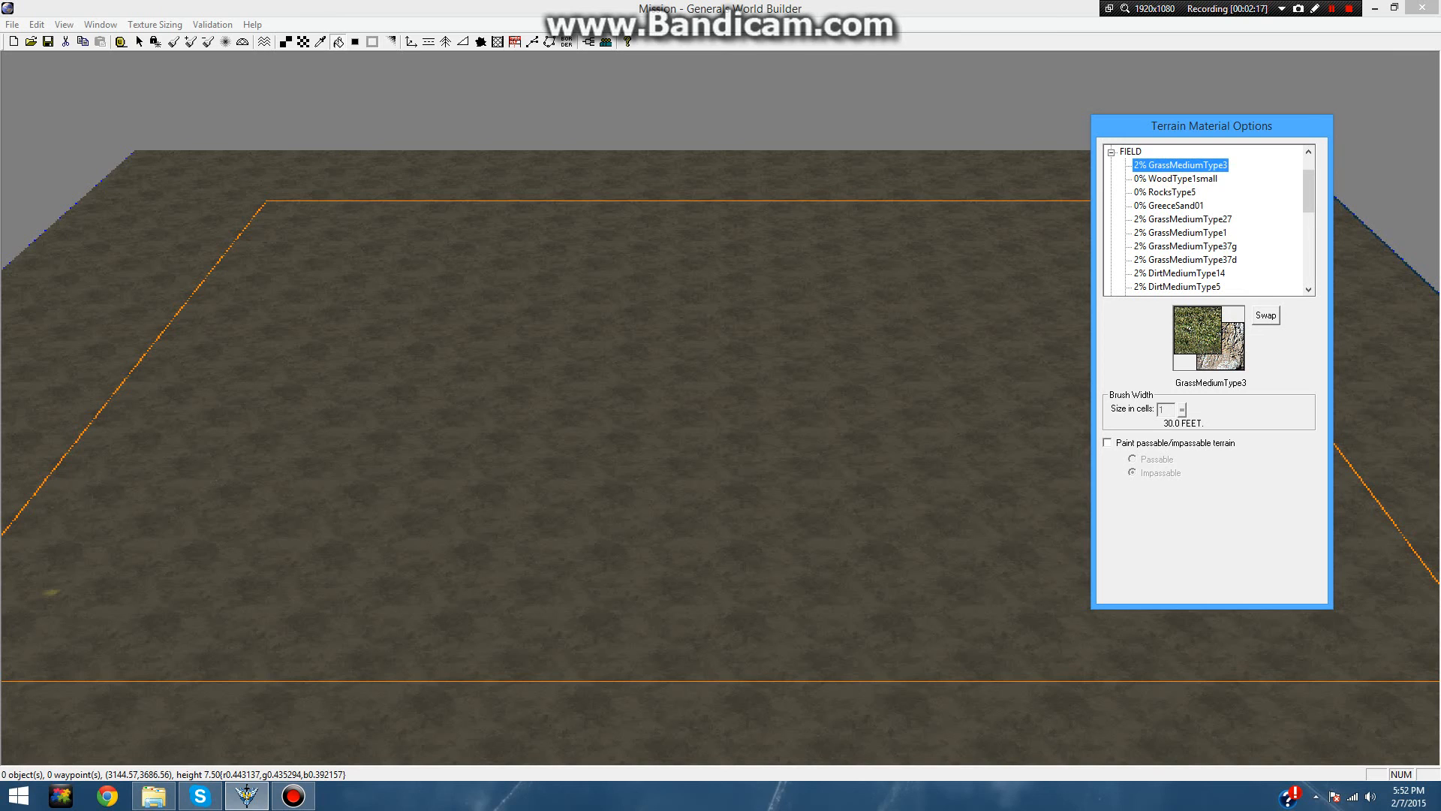
click(1061, 294)
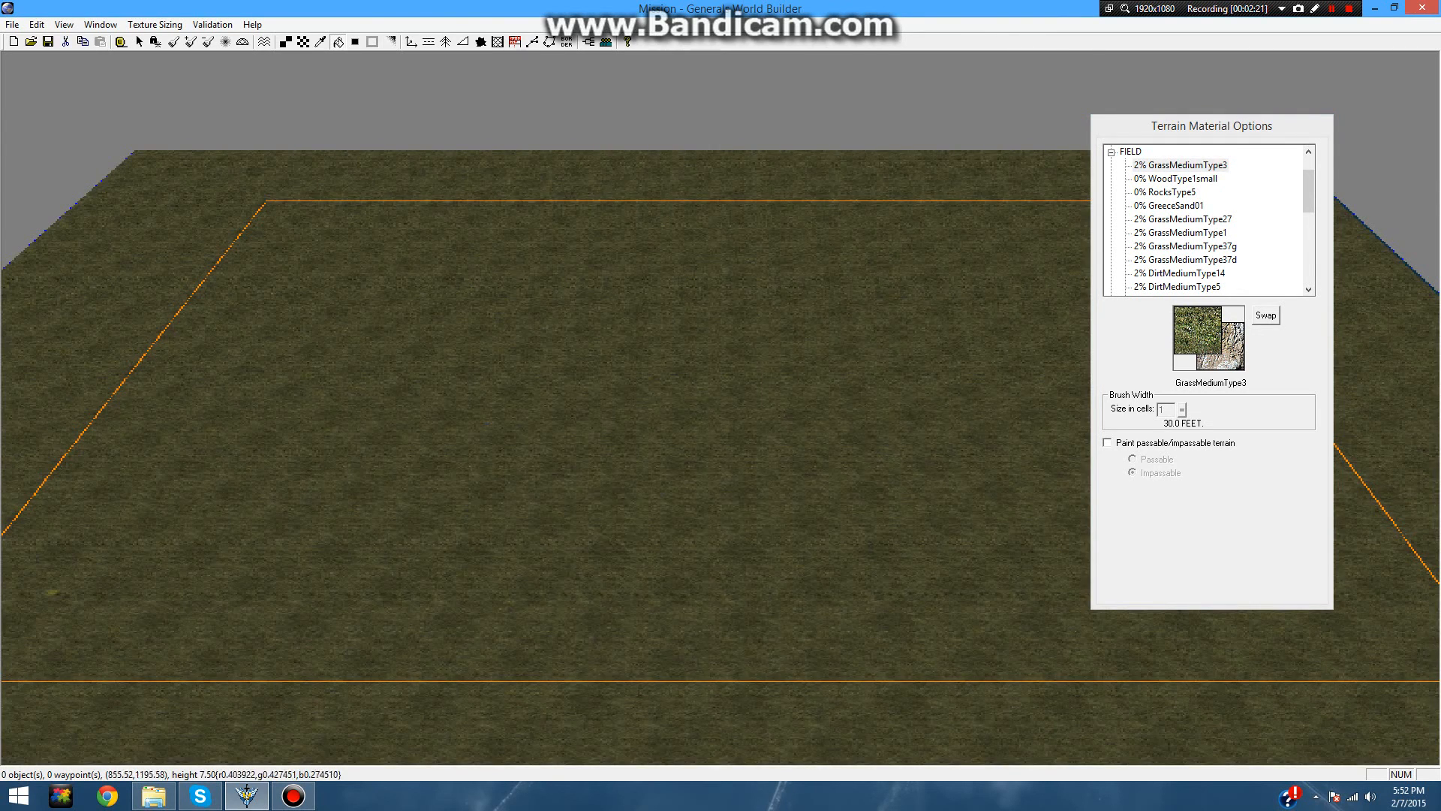
- Activate the brush for raising or lowering terrain by a set amount, and permanently ignore both assertion failures
scroll(721, 406, up, 3)
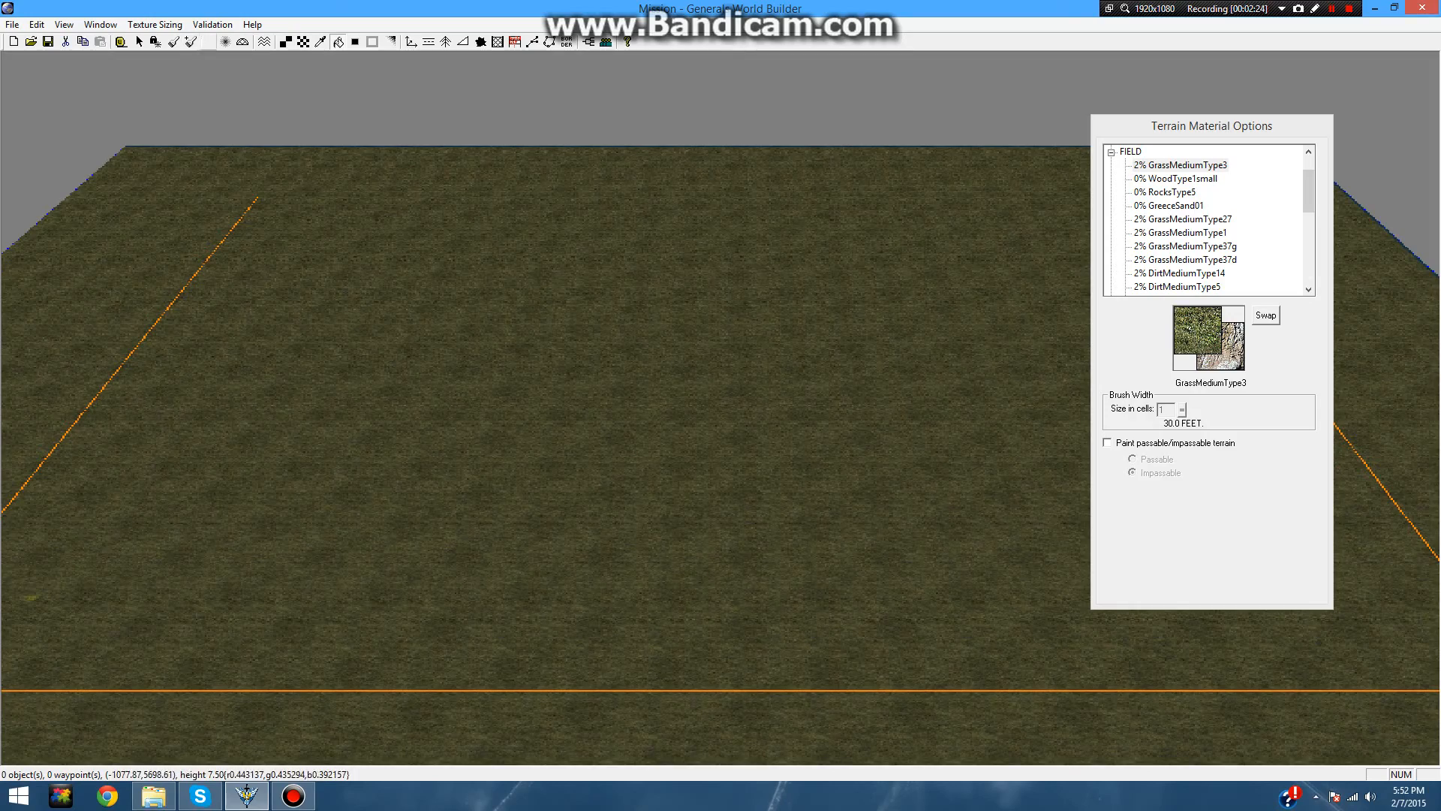
right_drag(751, 323, 611, 303)
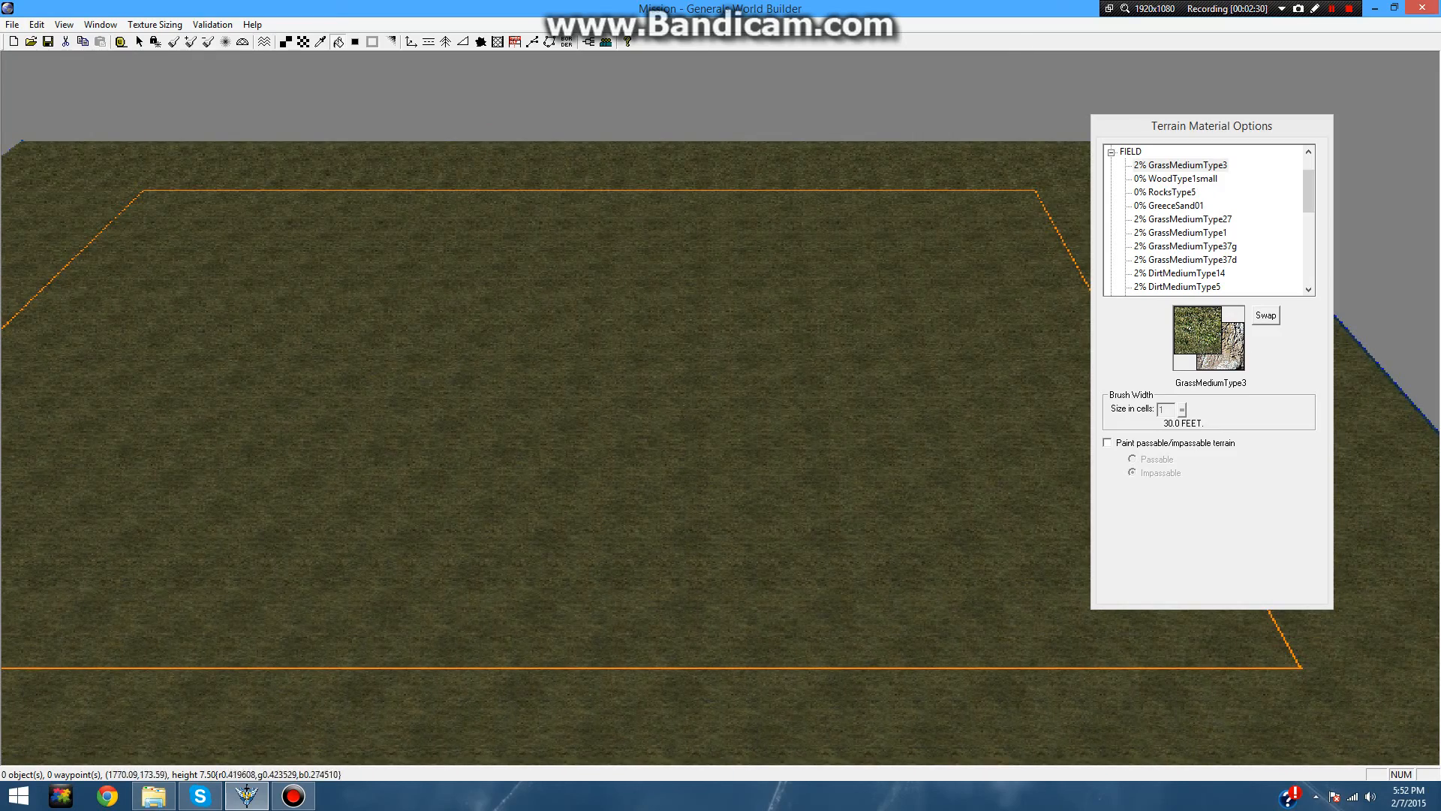
right_drag(700, 571, 454, 655)
right_drag(974, 685, 633, 260)
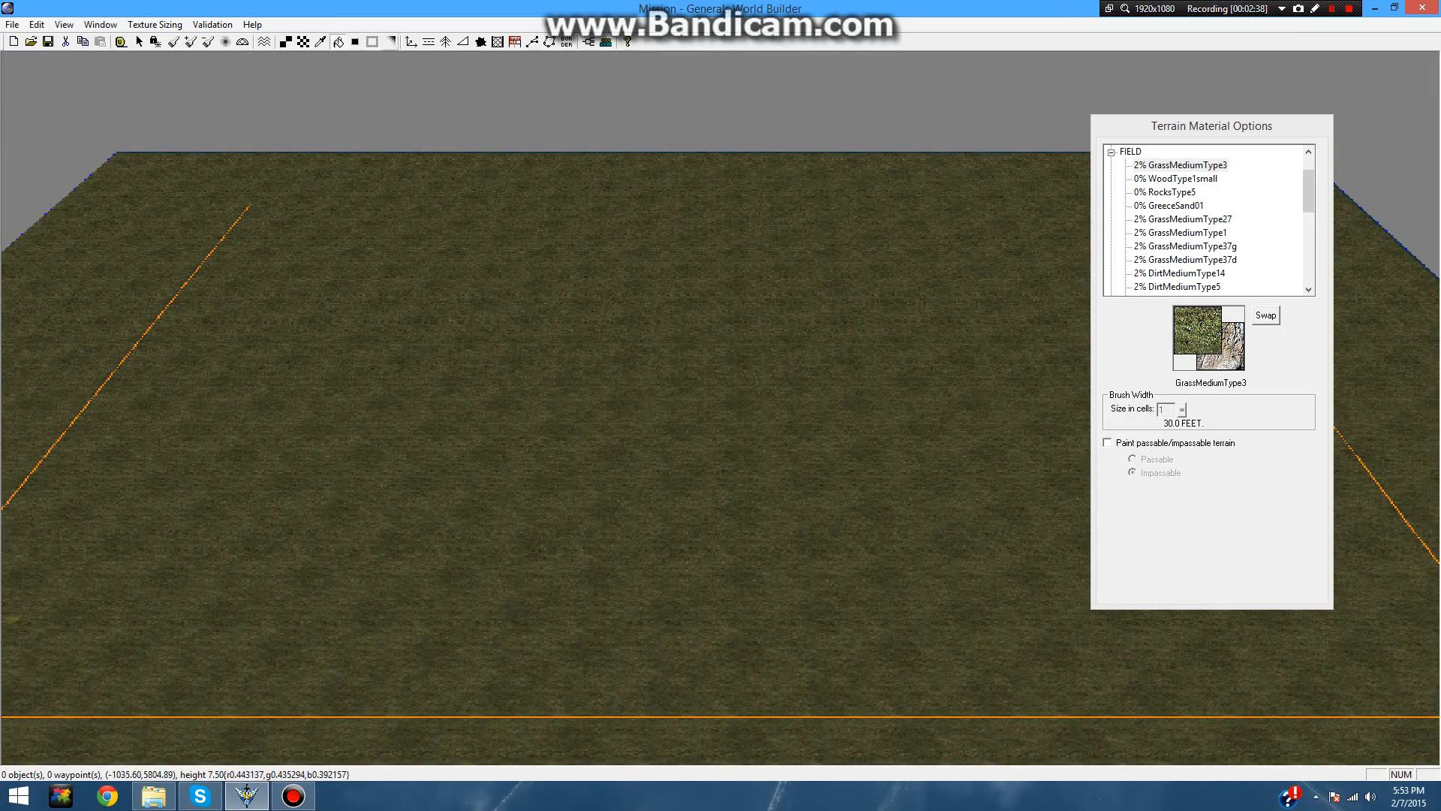
right_drag(789, 427, 751, 416)
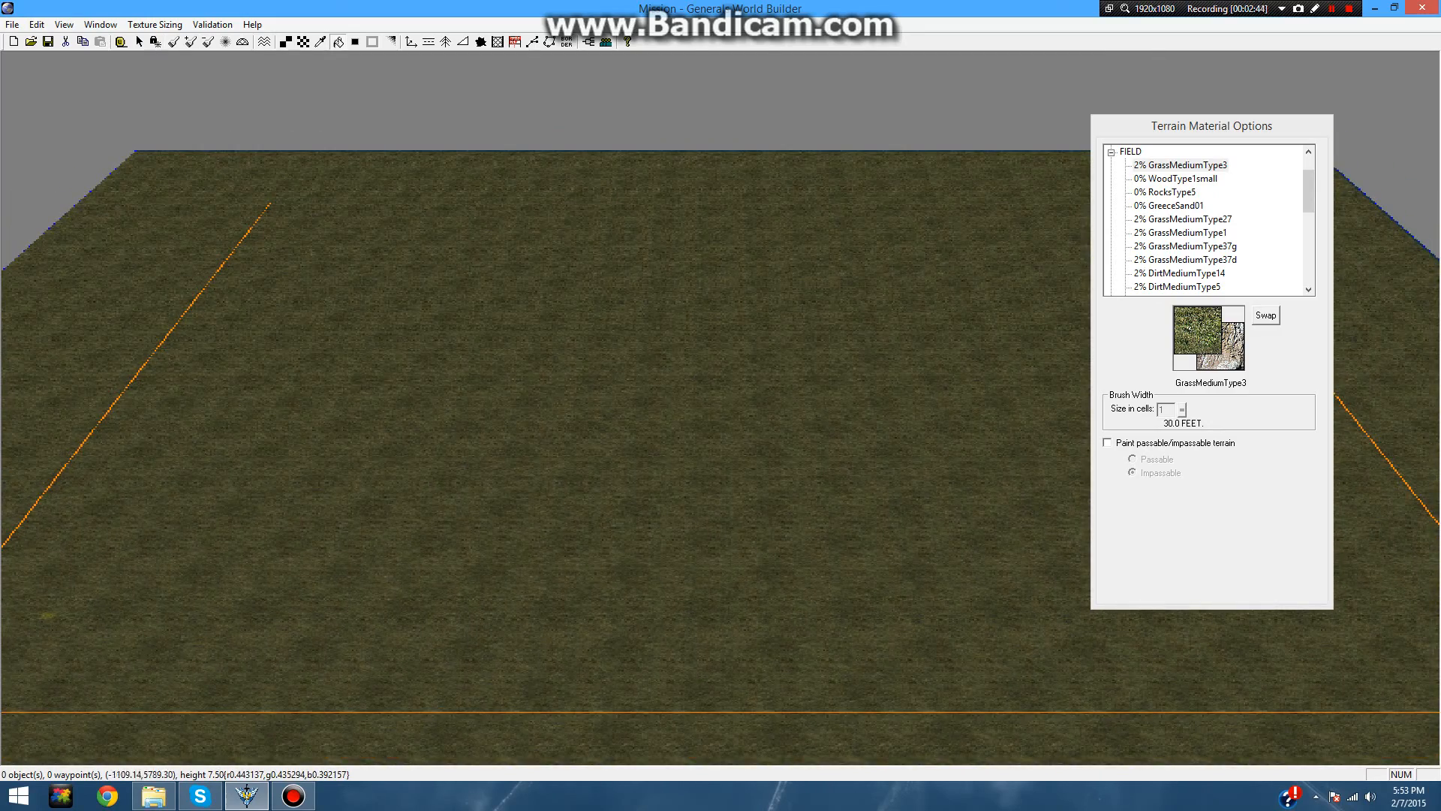
click(191, 42)
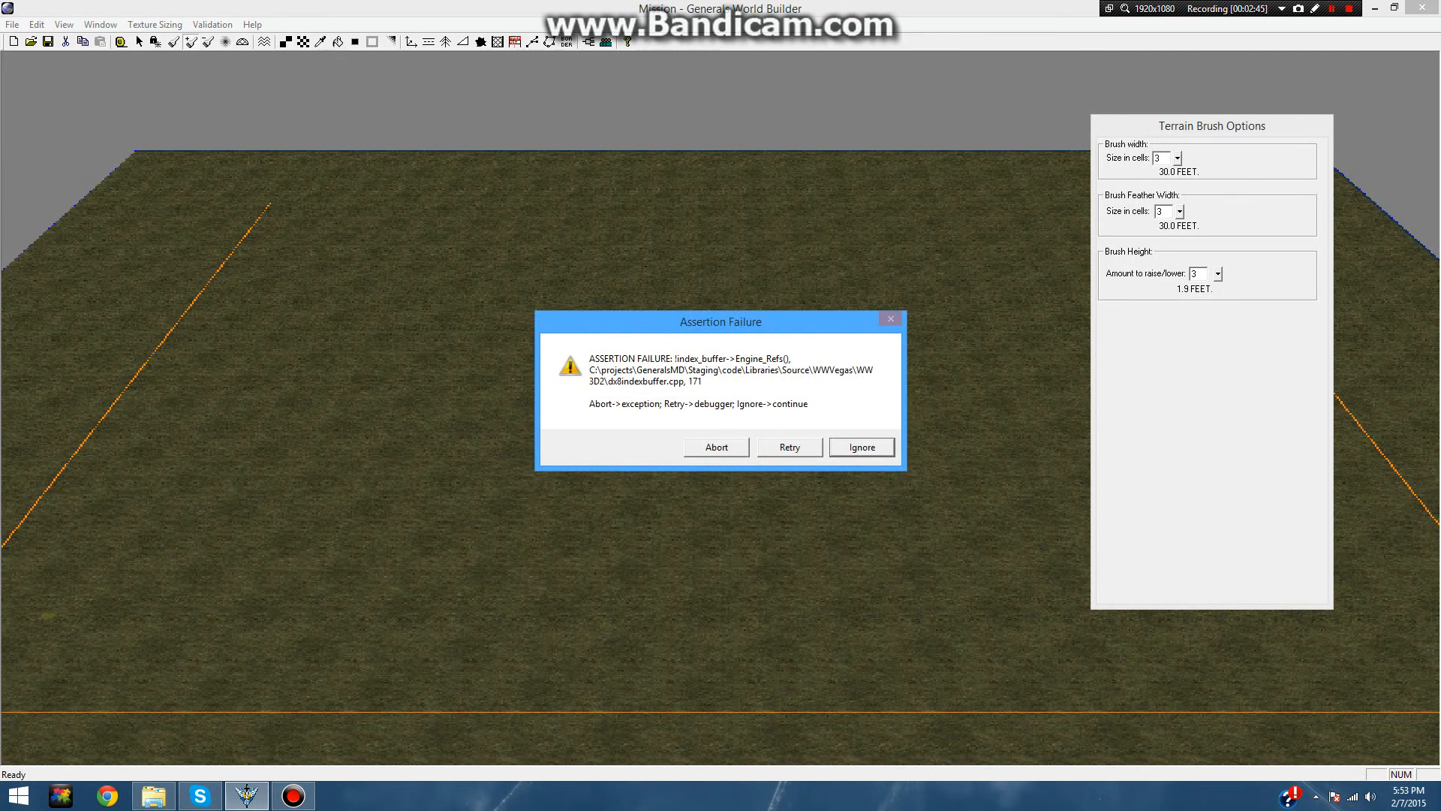
key(Return)
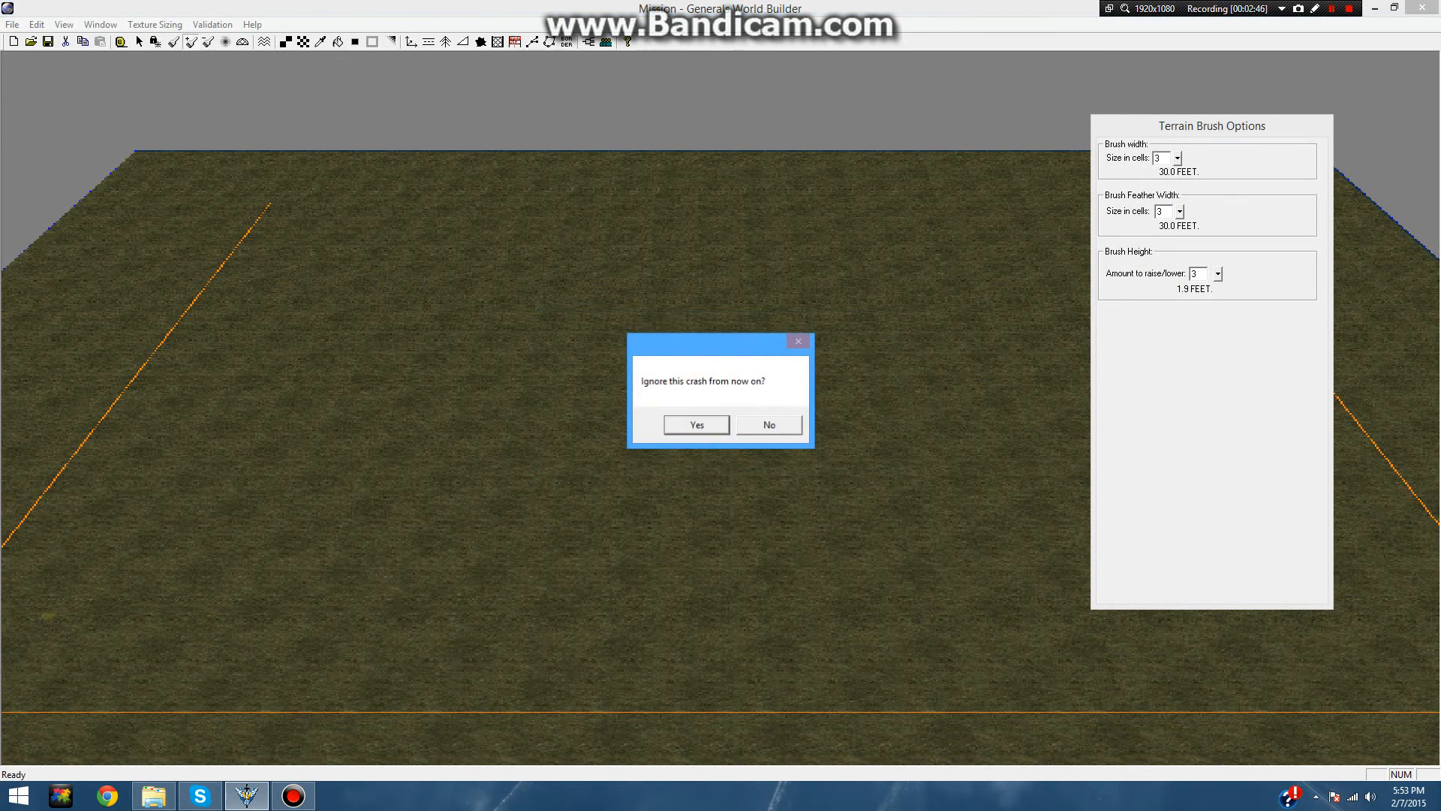
key(Return)
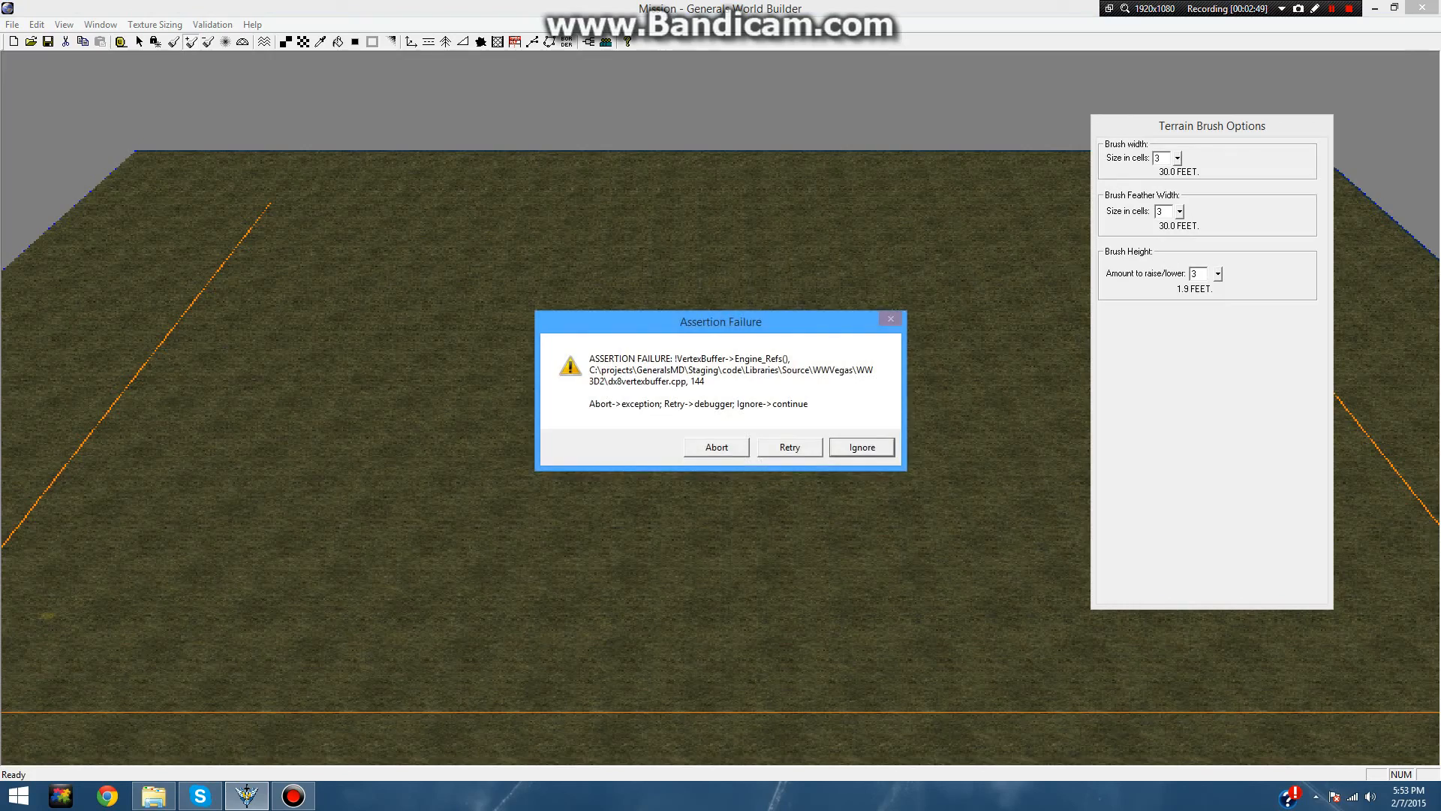
key(Return)
key(Return)
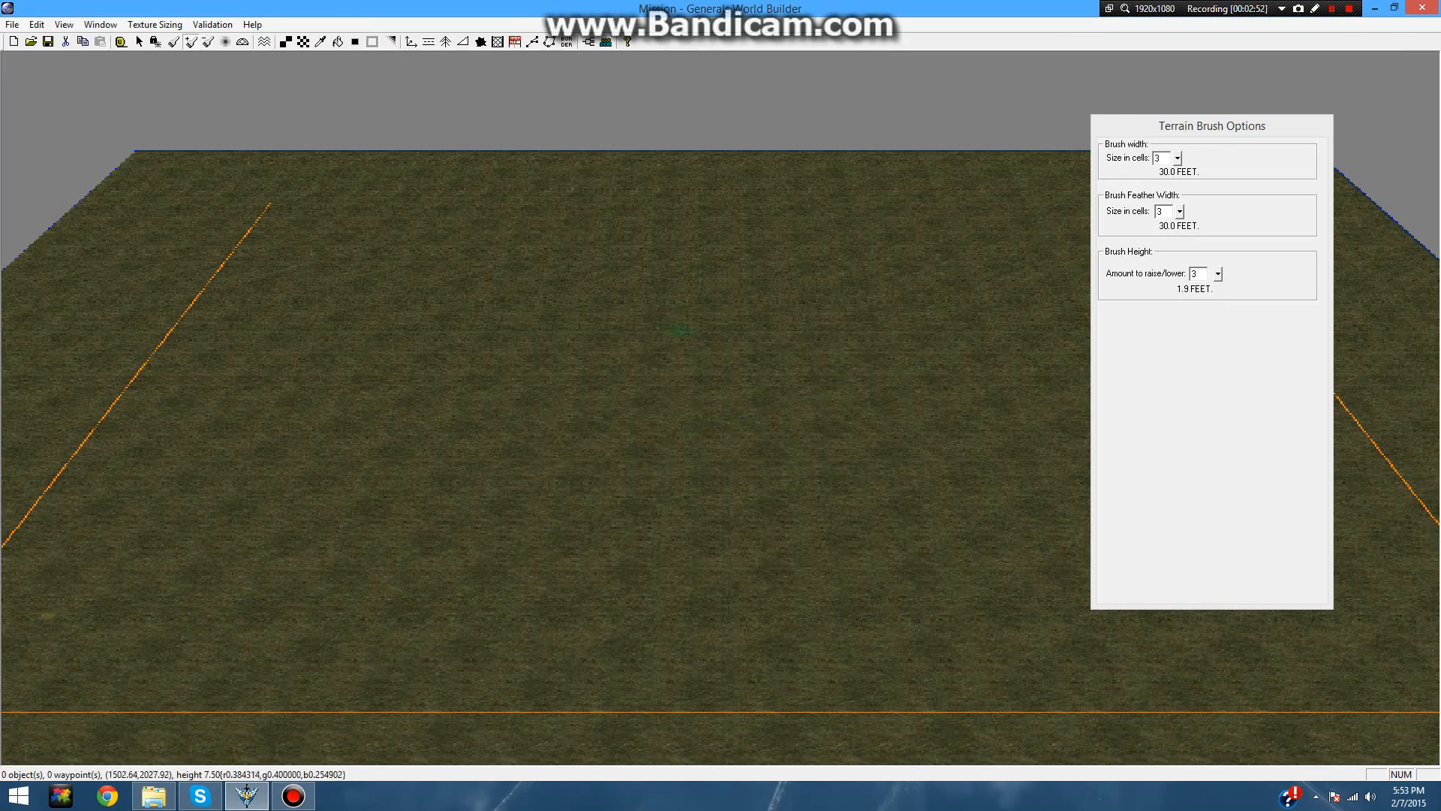
scroll(720, 405, down, 1)
scroll(578, 276, up, 2)
scroll(578, 276, down, 3)
mouse_move(736, 413)
right_down()
mouse_move(798, 453)
mouse_move(738, 489)
mouse_move(625, 379)
right_up()
right_drag(1092, 245, 1042, 266)
mouse_move(798, 438)
right_down()
mouse_move(981, 380)
mouse_move(997, 353)
right_up()
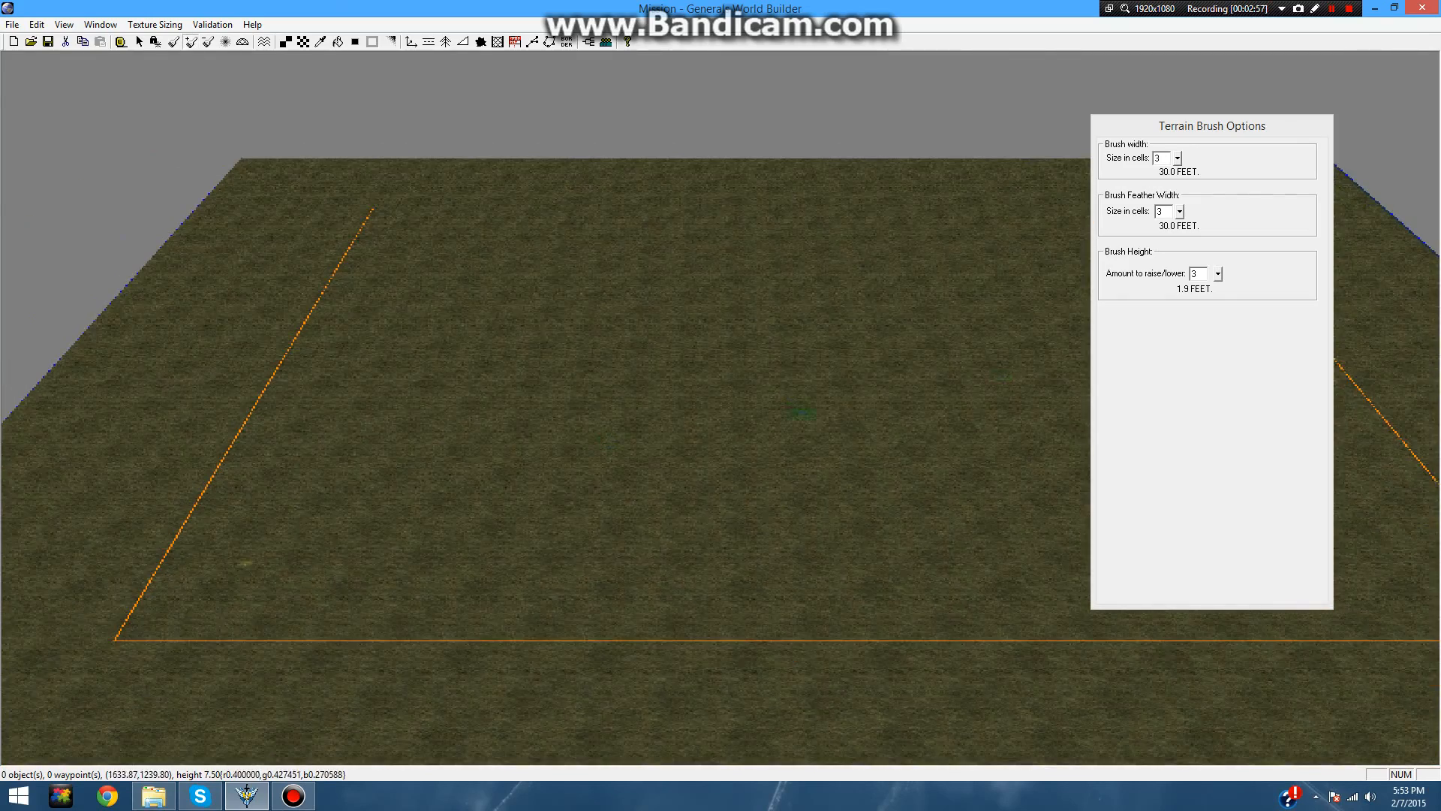
- Examine the brush width setting and look over the flat grass terrain within the playable area's border line
mouse_move(861, 368)
right_down()
mouse_move(844, 481)
mouse_move(833, 381)
right_up()
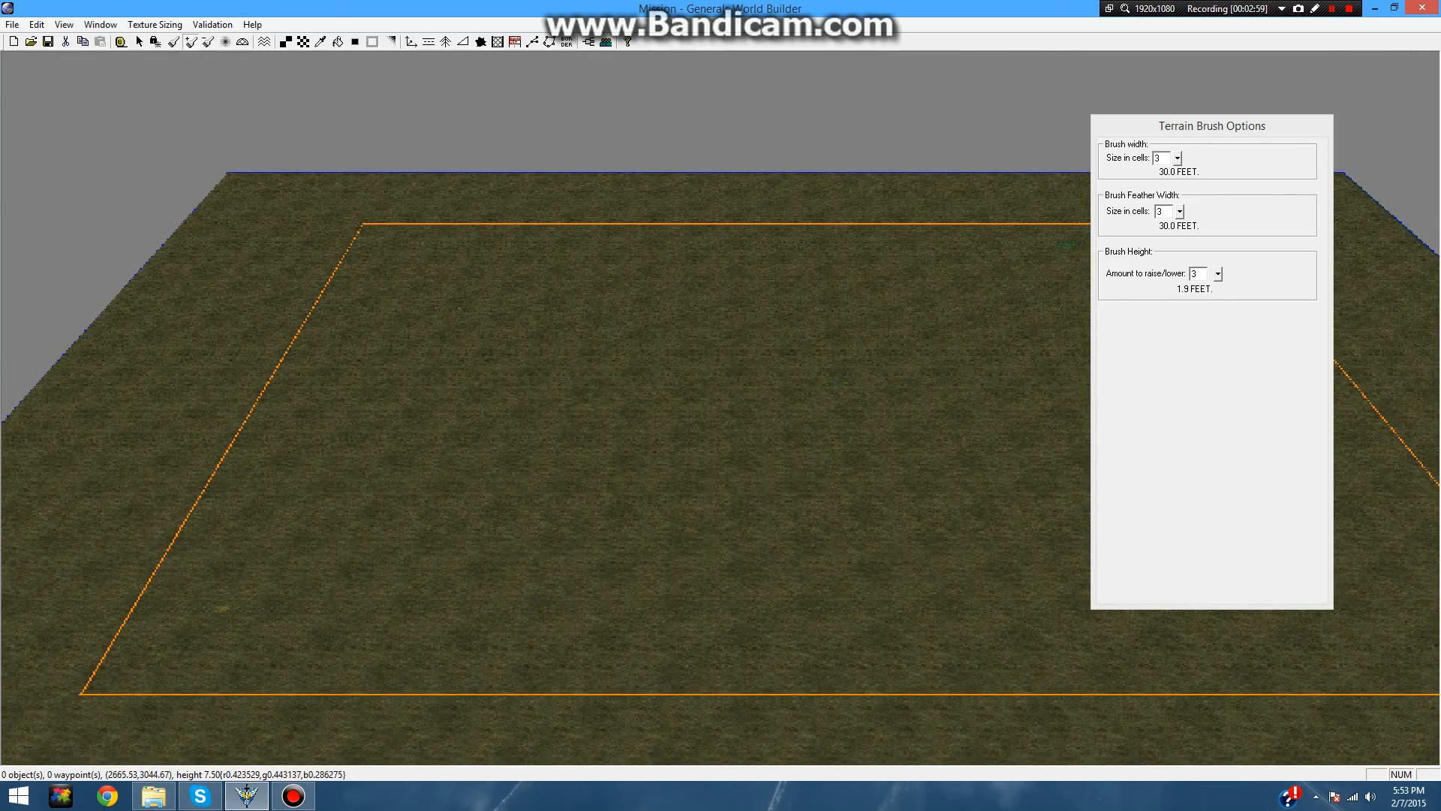
click(1177, 158)
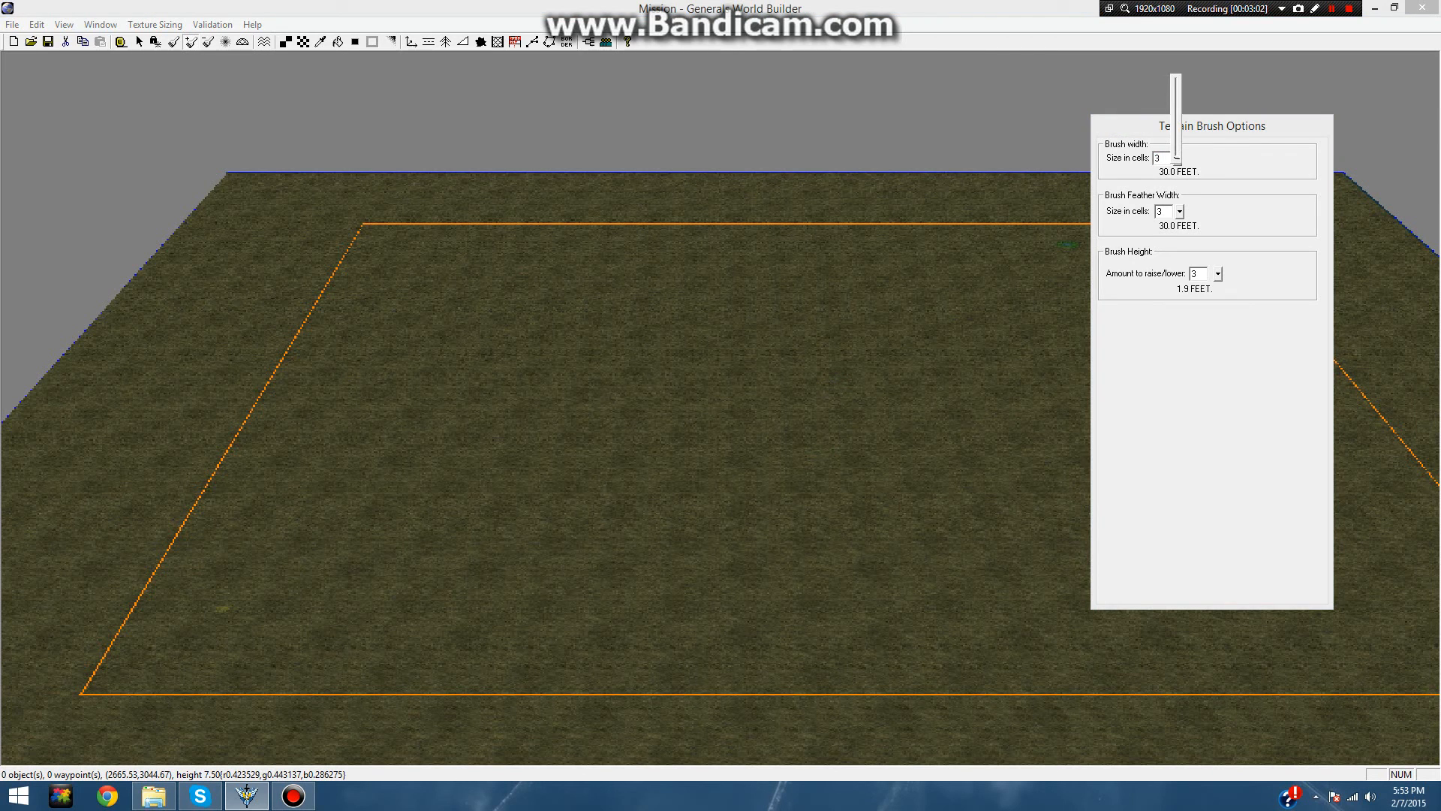
click(1156, 159)
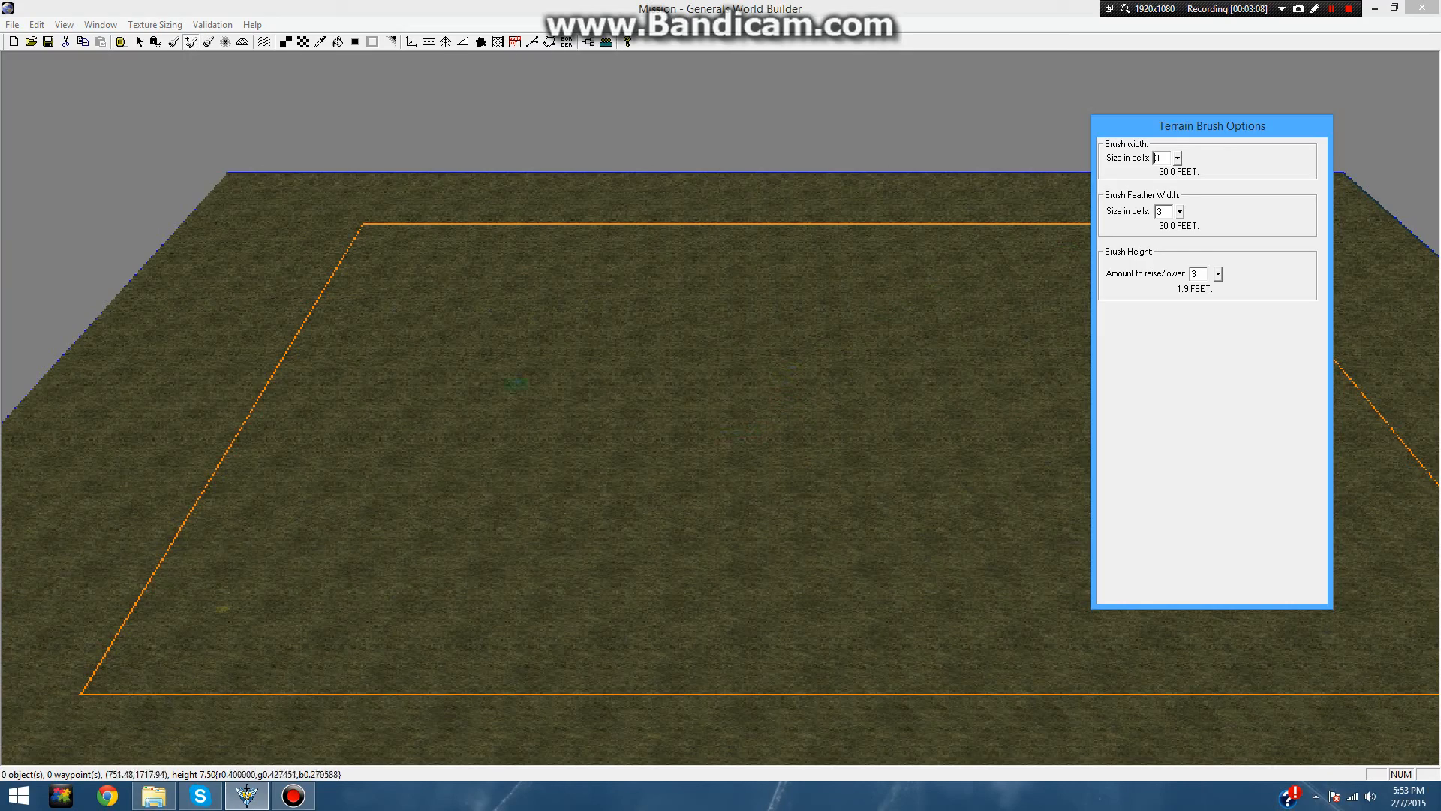
right_drag(516, 384, 548, 375)
scroll(545, 457, down, 1)
scroll(546, 456, up, 4)
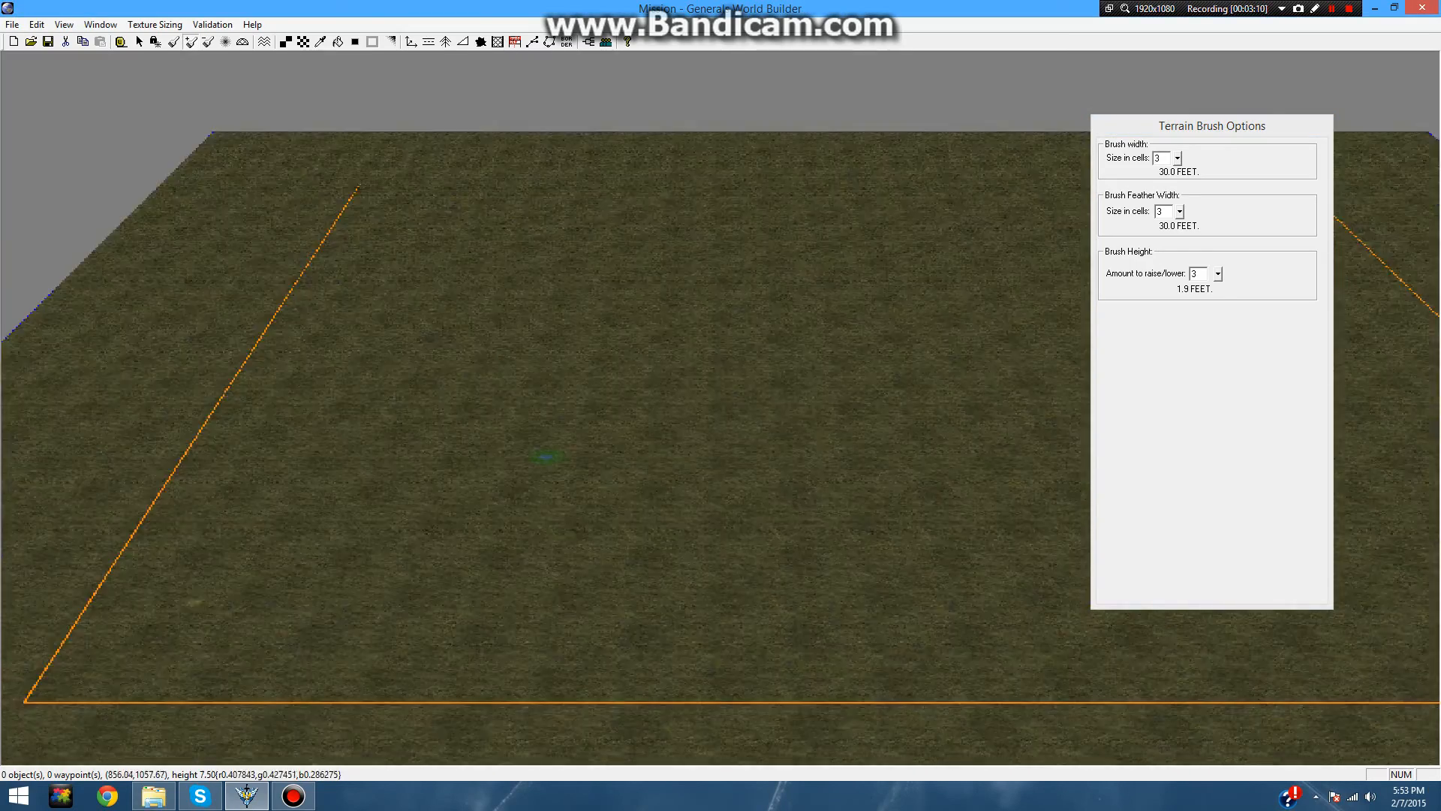
scroll(545, 457, up, 3)
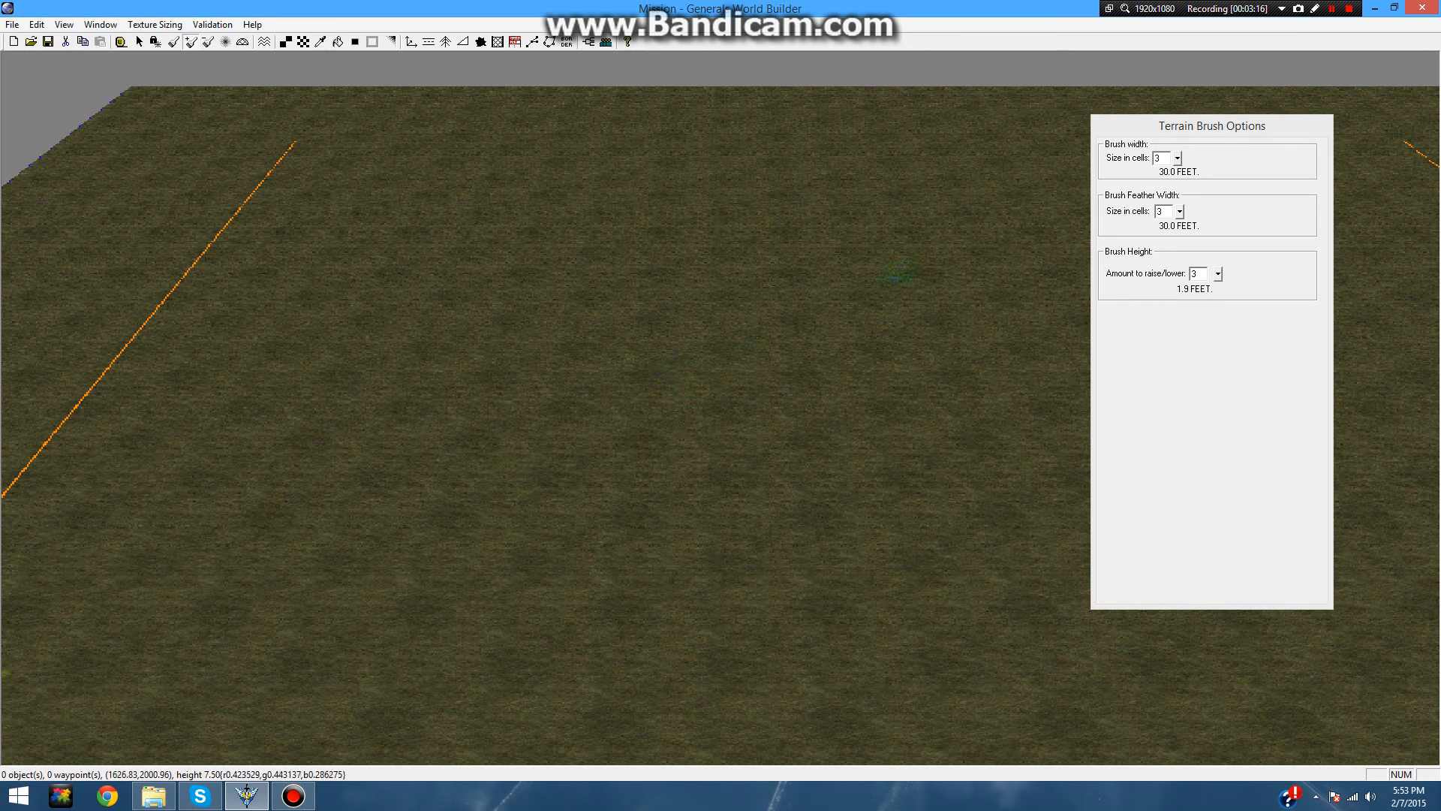
scroll(897, 277, down, 4)
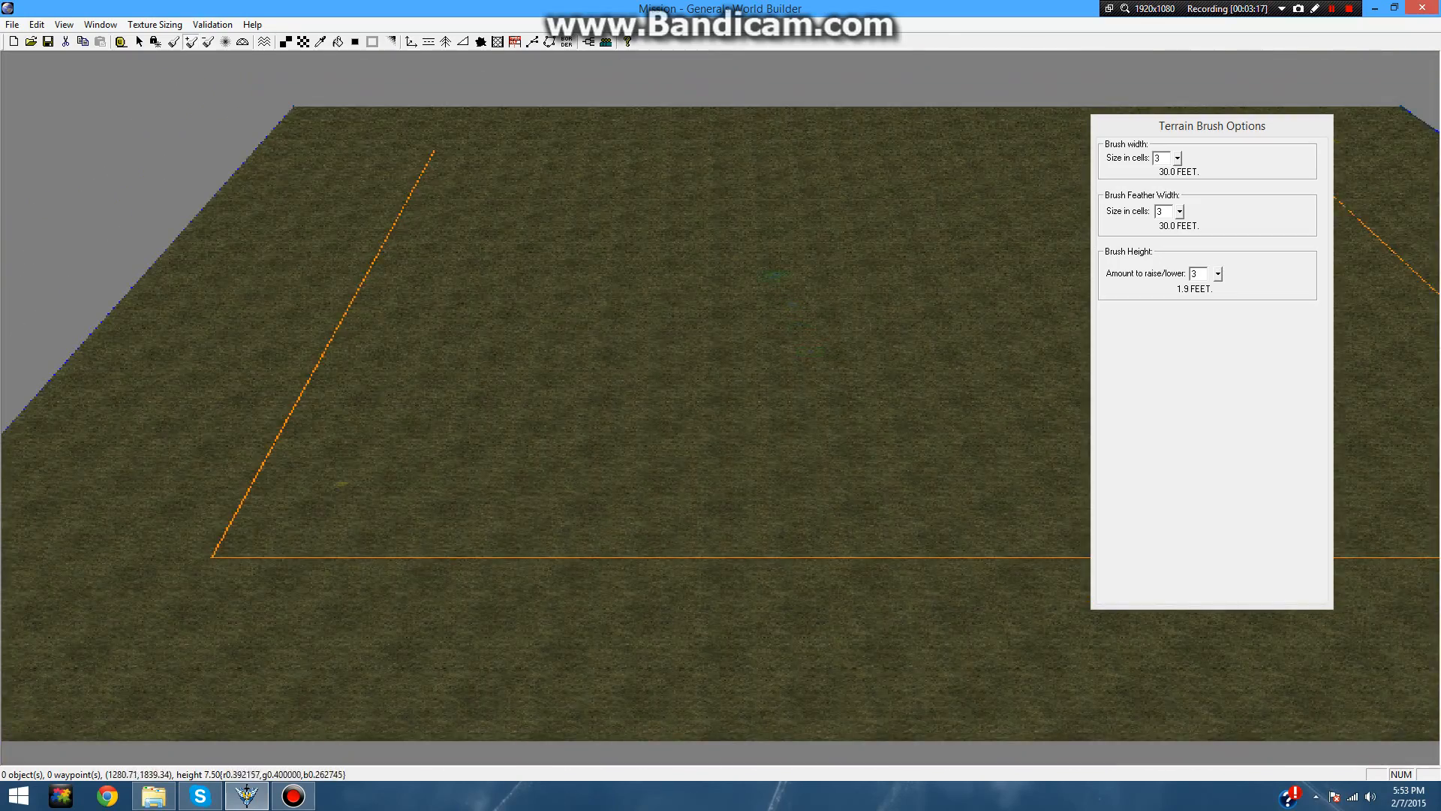
right_drag(774, 275, 1081, 180)
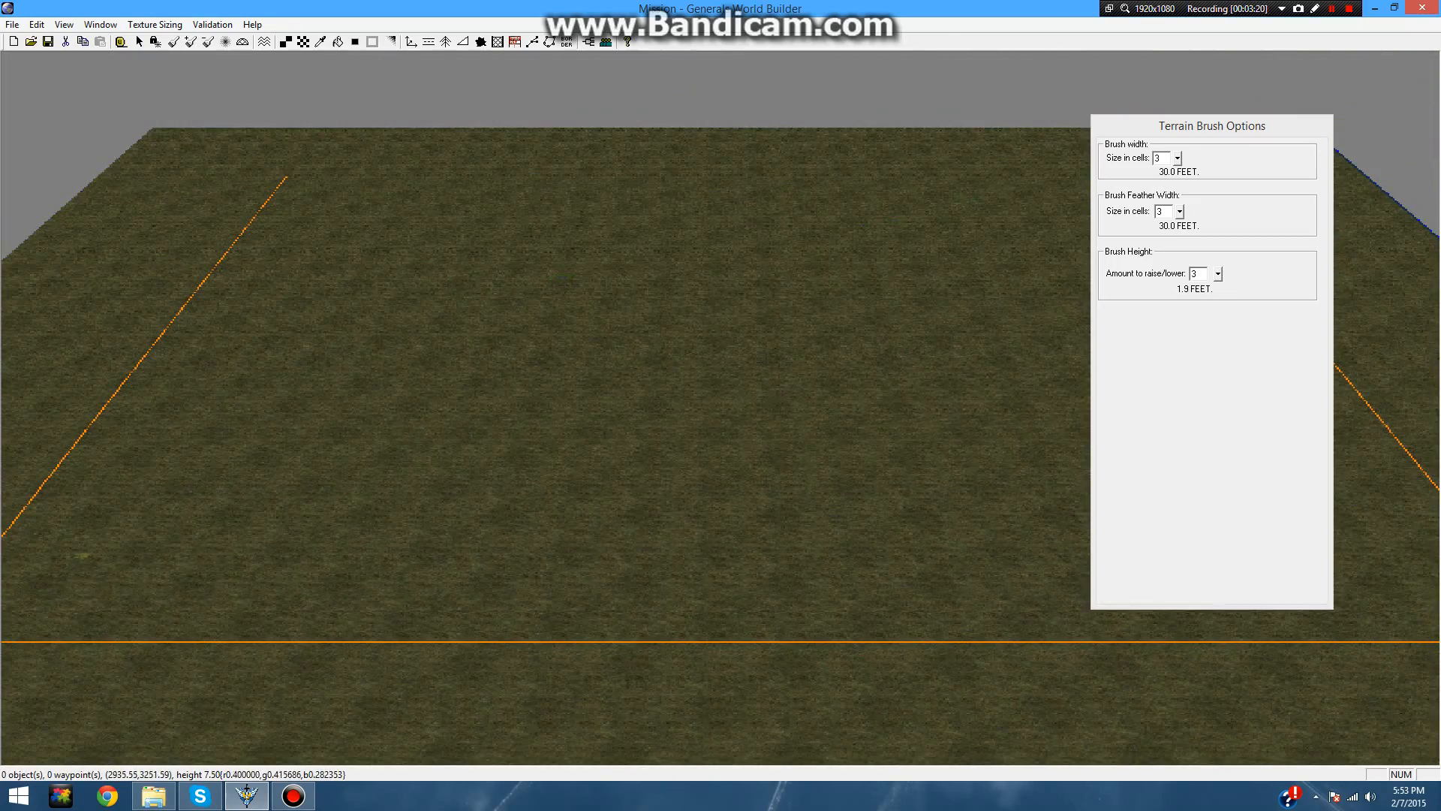
right_drag(549, 283, 450, 268)
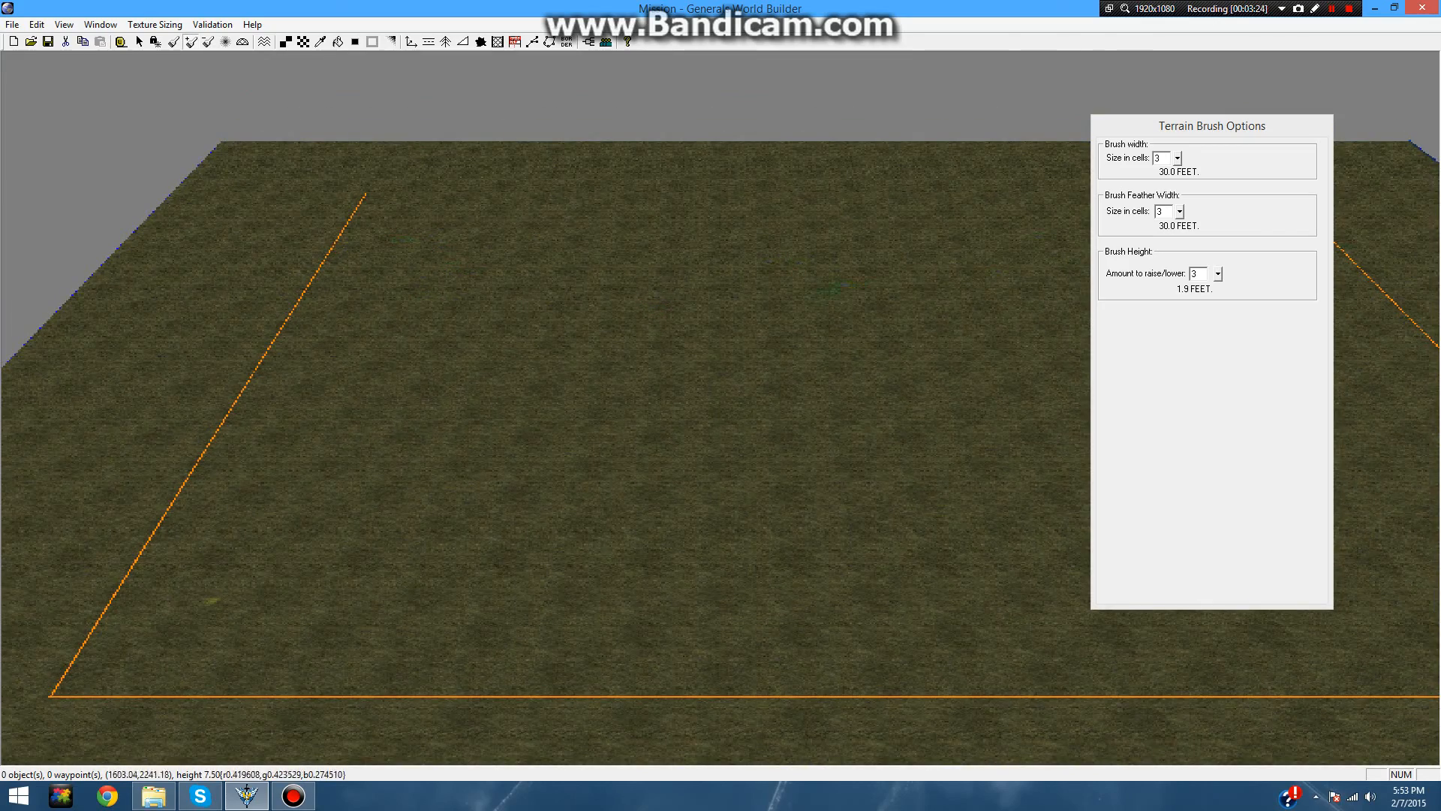
right_drag(828, 294, 662, 324)
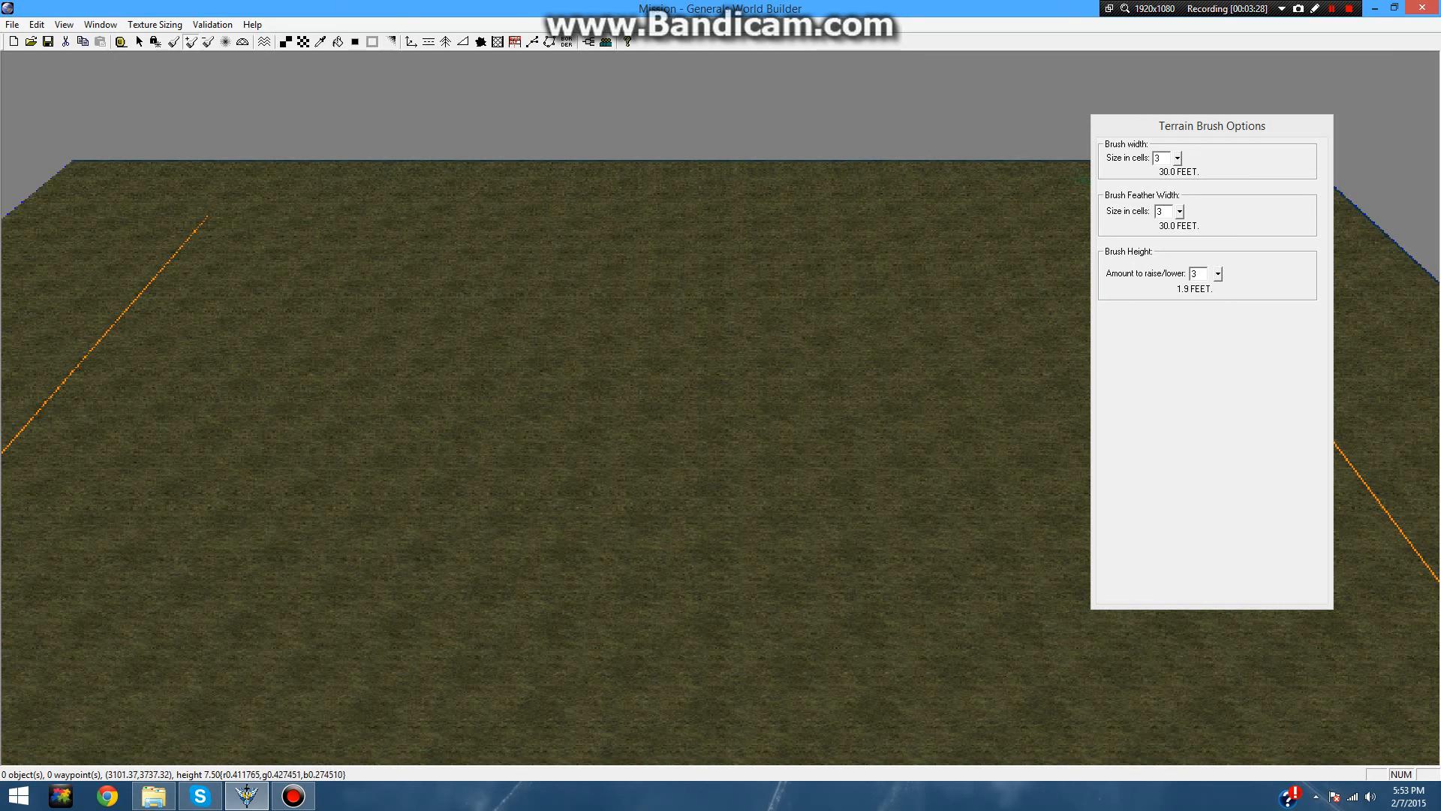
- Set the terrain brush width to 15 cells and the amount to raise or lower to 12
click(1177, 159)
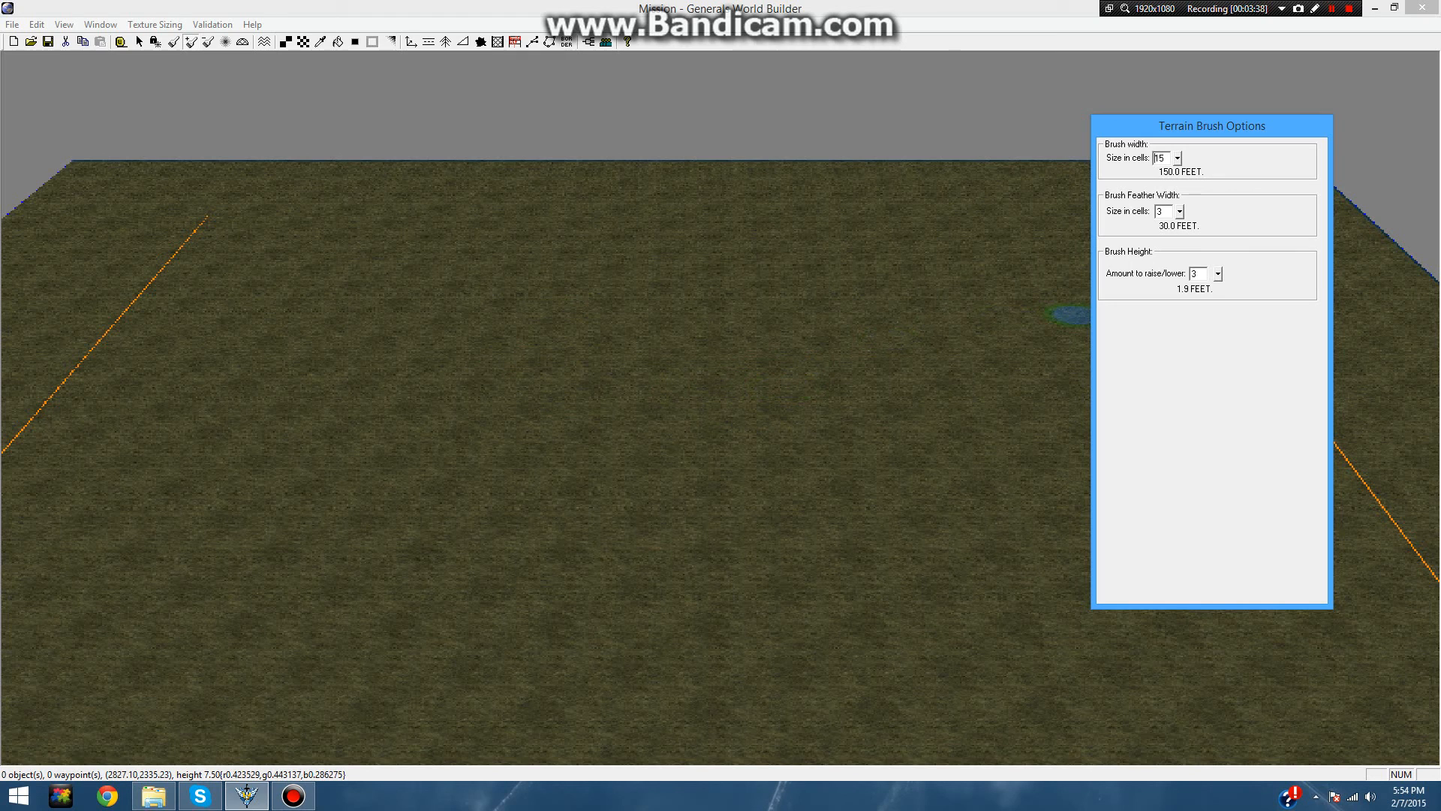
click(1218, 274)
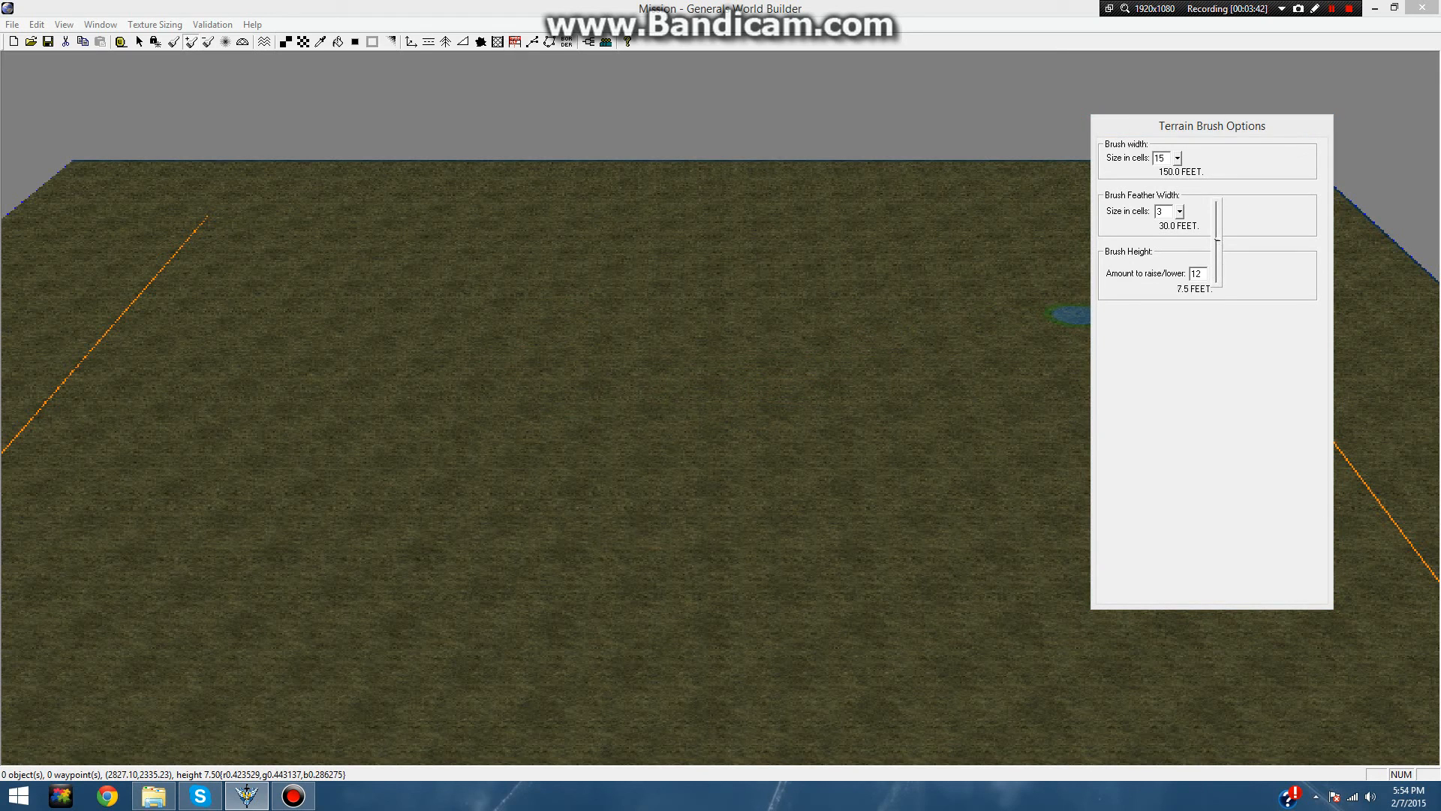
click(1218, 241)
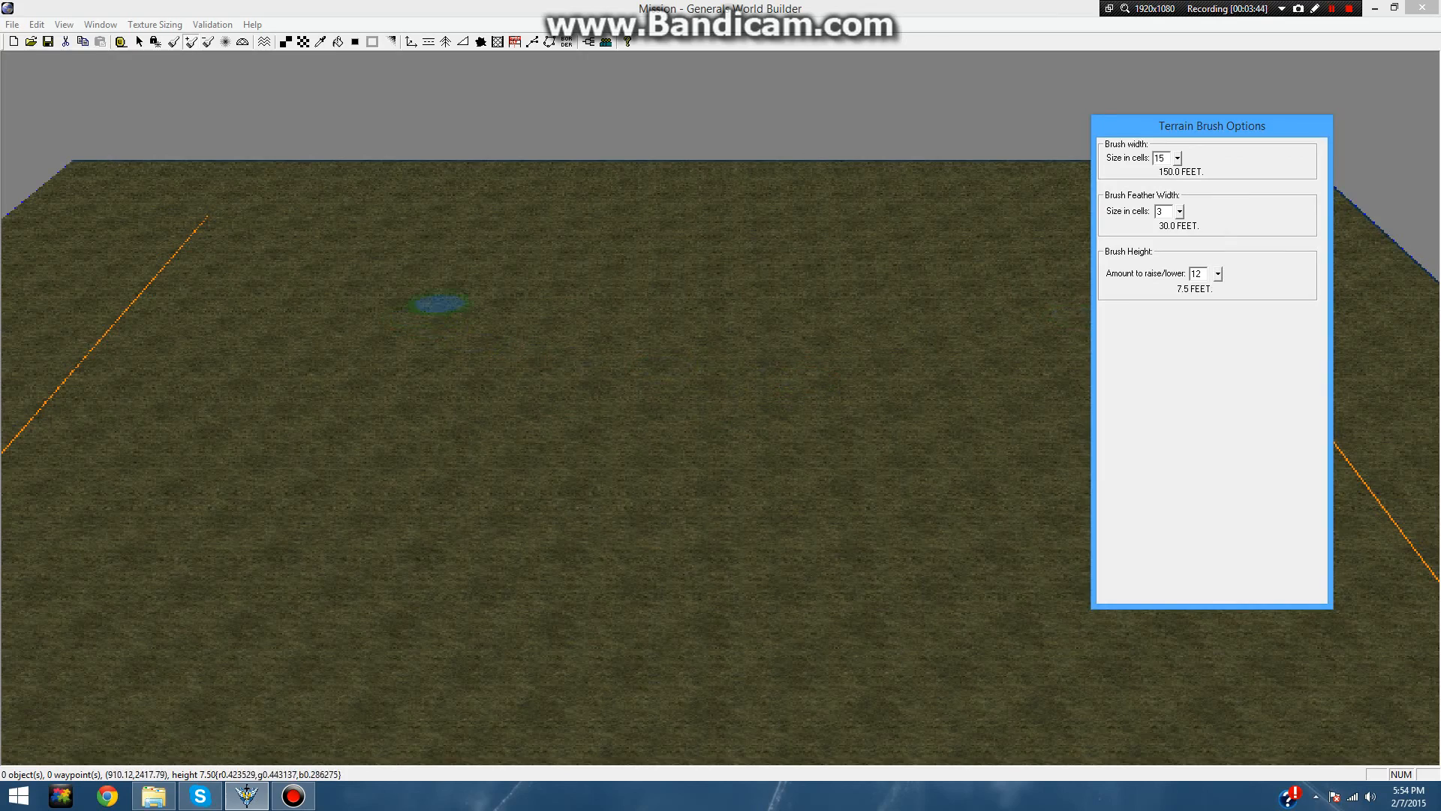
- Raise a winding mountain ridge along the far side of the playable area, from one side border to the other
mouse_move(374, 255)
right_down()
mouse_move(322, 230)
mouse_move(634, 390)
right_up()
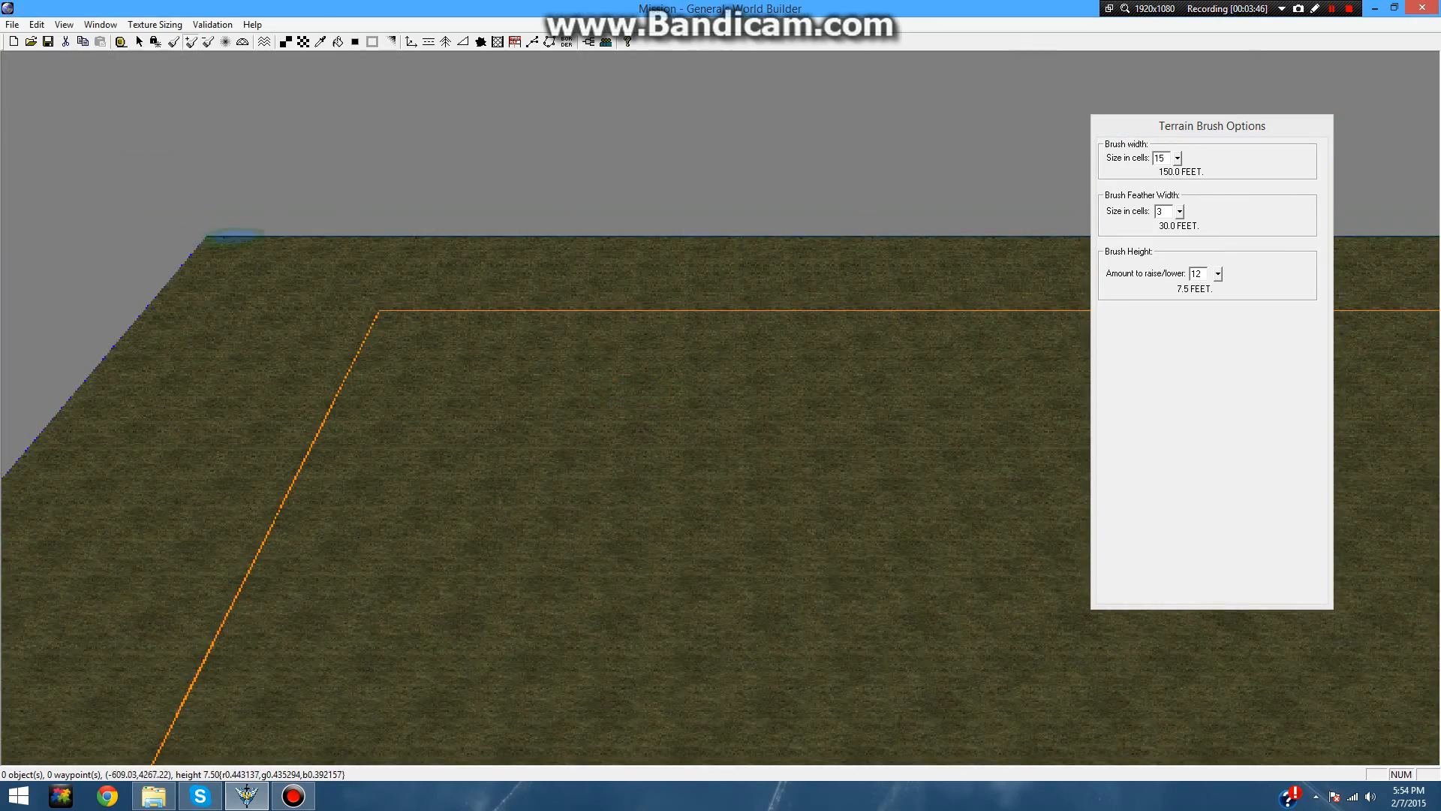
mouse_move(499, 443)
right_down()
mouse_move(541, 466)
mouse_move(441, 434)
mouse_move(568, 525)
right_up()
mouse_move(561, 442)
right_down()
mouse_move(532, 383)
mouse_move(493, 357)
mouse_move(482, 370)
mouse_move(322, 376)
right_up()
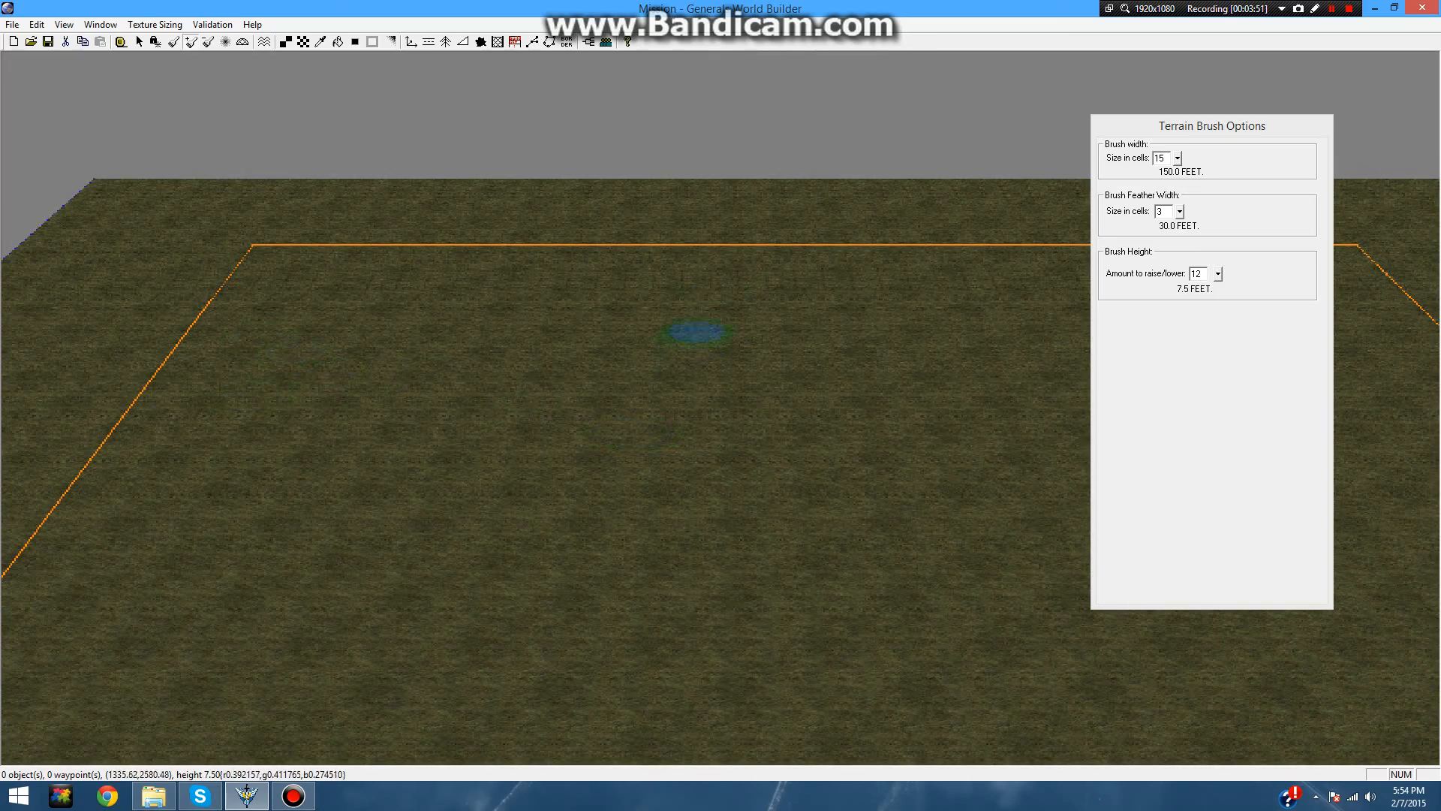
right_drag(573, 447, 309, 422)
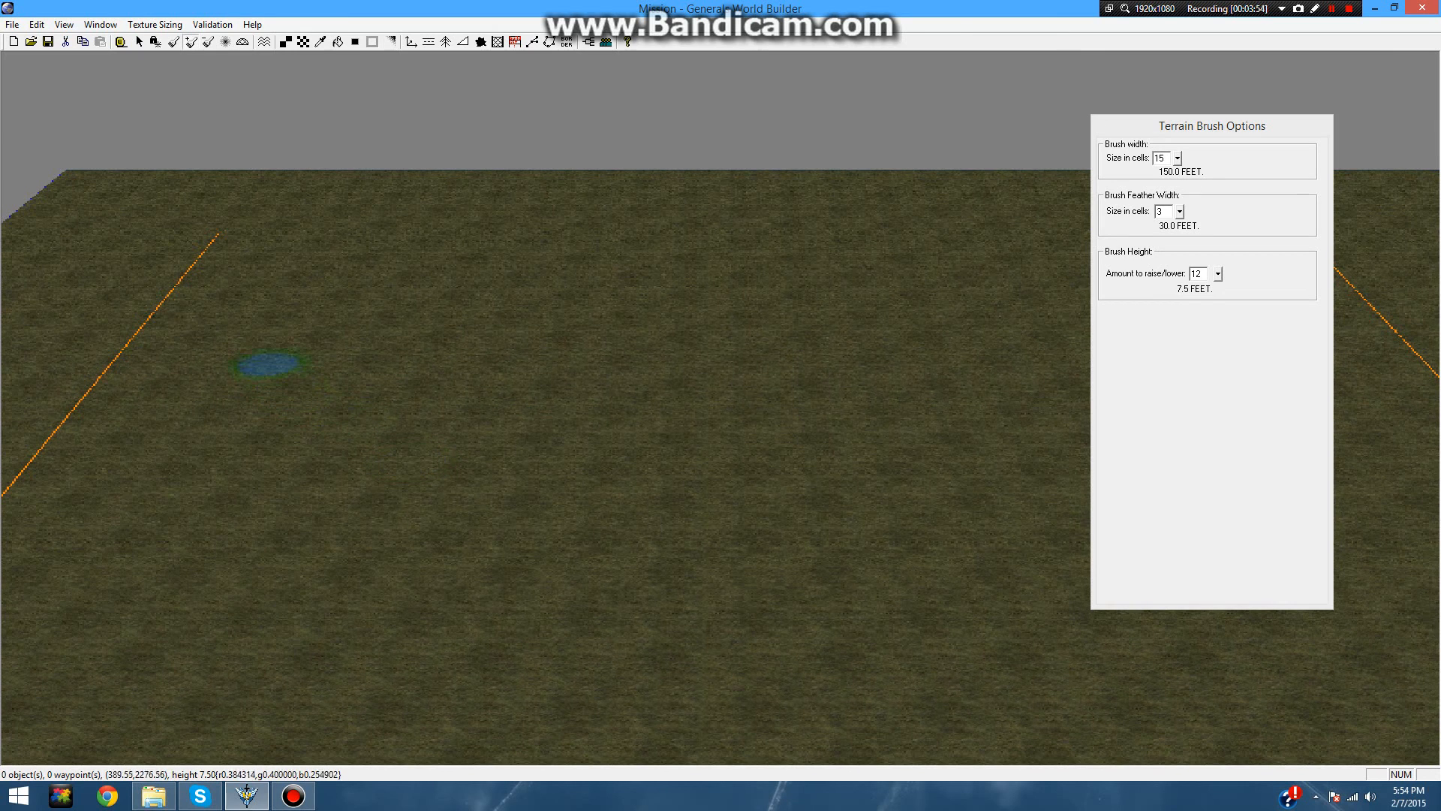
mouse_move(203, 302)
mouse_down()
mouse_move(228, 308)
mouse_move(184, 309)
mouse_move(360, 298)
mouse_move(323, 316)
mouse_move(348, 308)
mouse_move(288, 299)
mouse_move(403, 312)
mouse_move(451, 296)
mouse_move(483, 309)
mouse_move(496, 283)
mouse_move(573, 300)
mouse_move(553, 312)
mouse_move(474, 308)
mouse_move(595, 291)
mouse_move(628, 262)
mouse_move(668, 294)
mouse_move(689, 259)
mouse_move(647, 274)
mouse_move(713, 229)
mouse_move(758, 240)
mouse_move(781, 218)
mouse_move(833, 228)
mouse_move(782, 238)
mouse_move(797, 224)
mouse_move(782, 229)
mouse_move(904, 219)
mouse_move(893, 235)
mouse_up()
mouse_move(742, 332)
right_down()
mouse_move(364, 363)
mouse_move(387, 355)
right_up()
mouse_move(691, 245)
mouse_down()
mouse_move(663, 268)
mouse_move(660, 299)
mouse_move(666, 264)
mouse_move(660, 290)
mouse_move(746, 315)
mouse_move(862, 305)
mouse_move(859, 321)
mouse_move(854, 310)
mouse_move(1052, 300)
mouse_move(990, 268)
mouse_move(998, 299)
mouse_move(876, 271)
mouse_move(727, 263)
mouse_move(917, 248)
mouse_move(763, 283)
mouse_move(780, 253)
mouse_move(933, 258)
mouse_move(685, 251)
mouse_move(688, 235)
mouse_up()
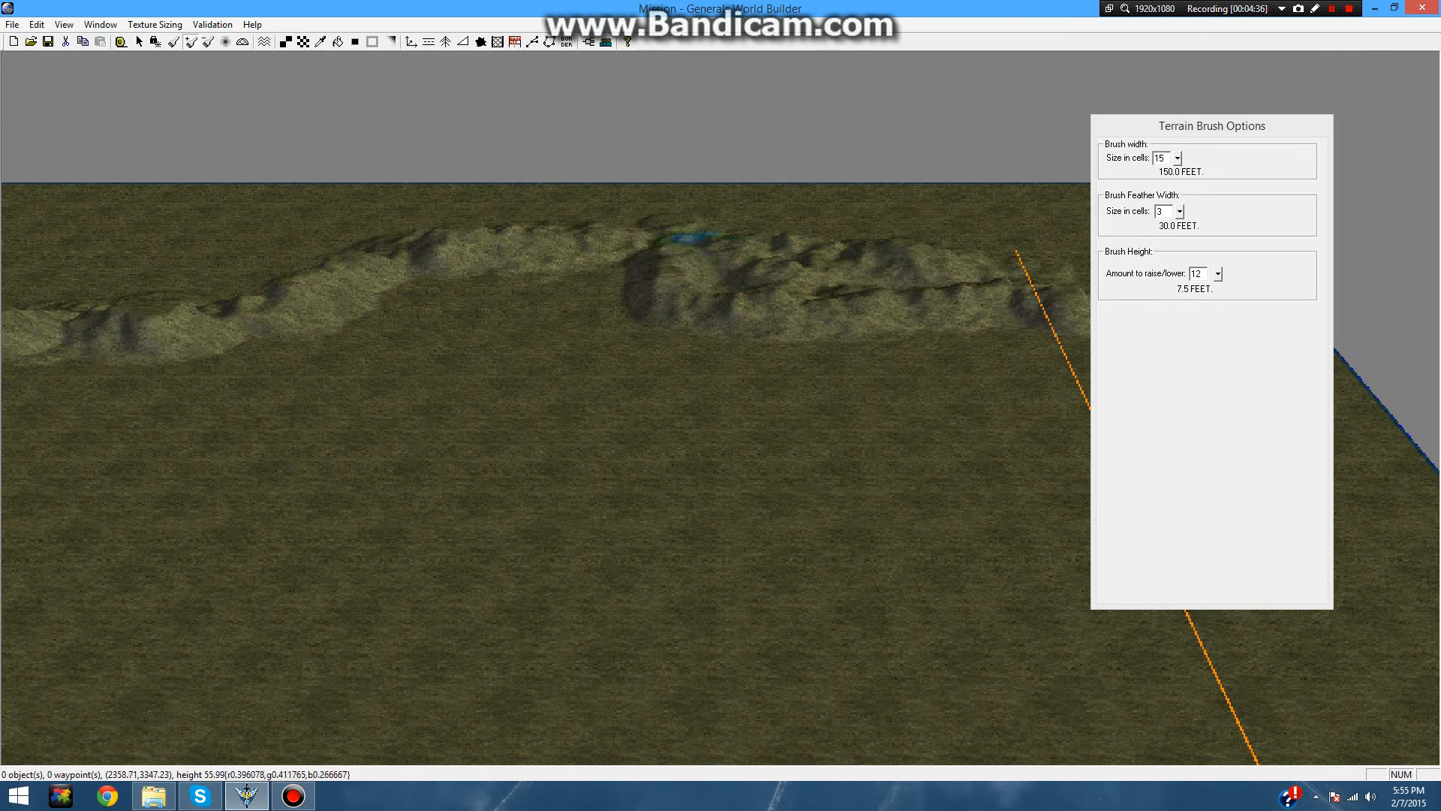
- Raise more hills behind the ridge at both far corners of the playable area, filling the flat ground up to the border line
mouse_move(913, 206)
right_down()
mouse_move(846, 224)
mouse_move(753, 480)
mouse_move(830, 376)
right_up()
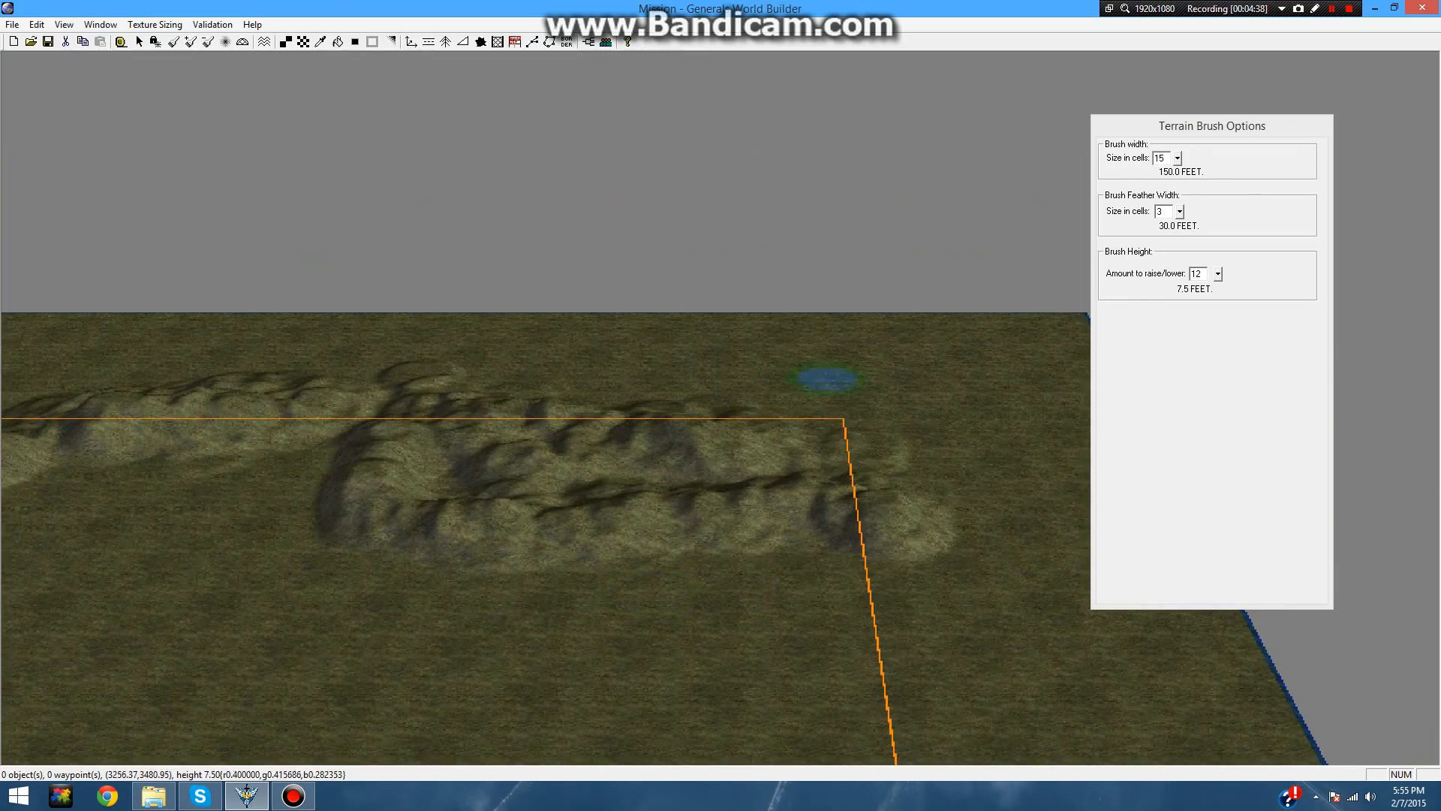
mouse_move(836, 405)
mouse_down()
mouse_move(846, 432)
mouse_move(779, 453)
mouse_up()
mouse_move(778, 453)
right_down()
mouse_move(930, 463)
mouse_move(935, 412)
right_up()
mouse_move(886, 338)
right_down()
mouse_move(1092, 271)
mouse_move(1088, 257)
right_up()
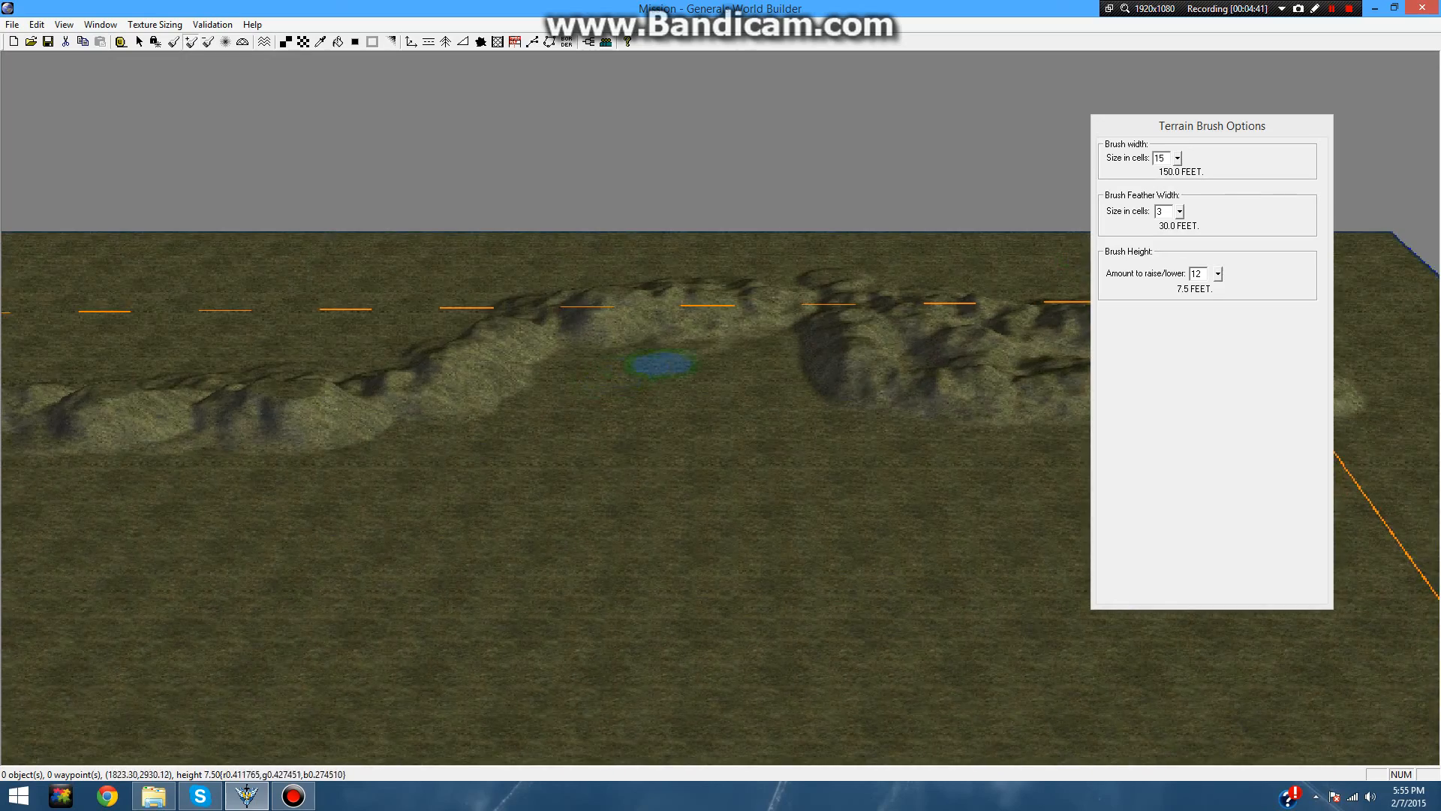
mouse_move(835, 432)
right_down()
mouse_move(998, 502)
mouse_move(1117, 583)
right_up()
right_drag(679, 410, 751, 389)
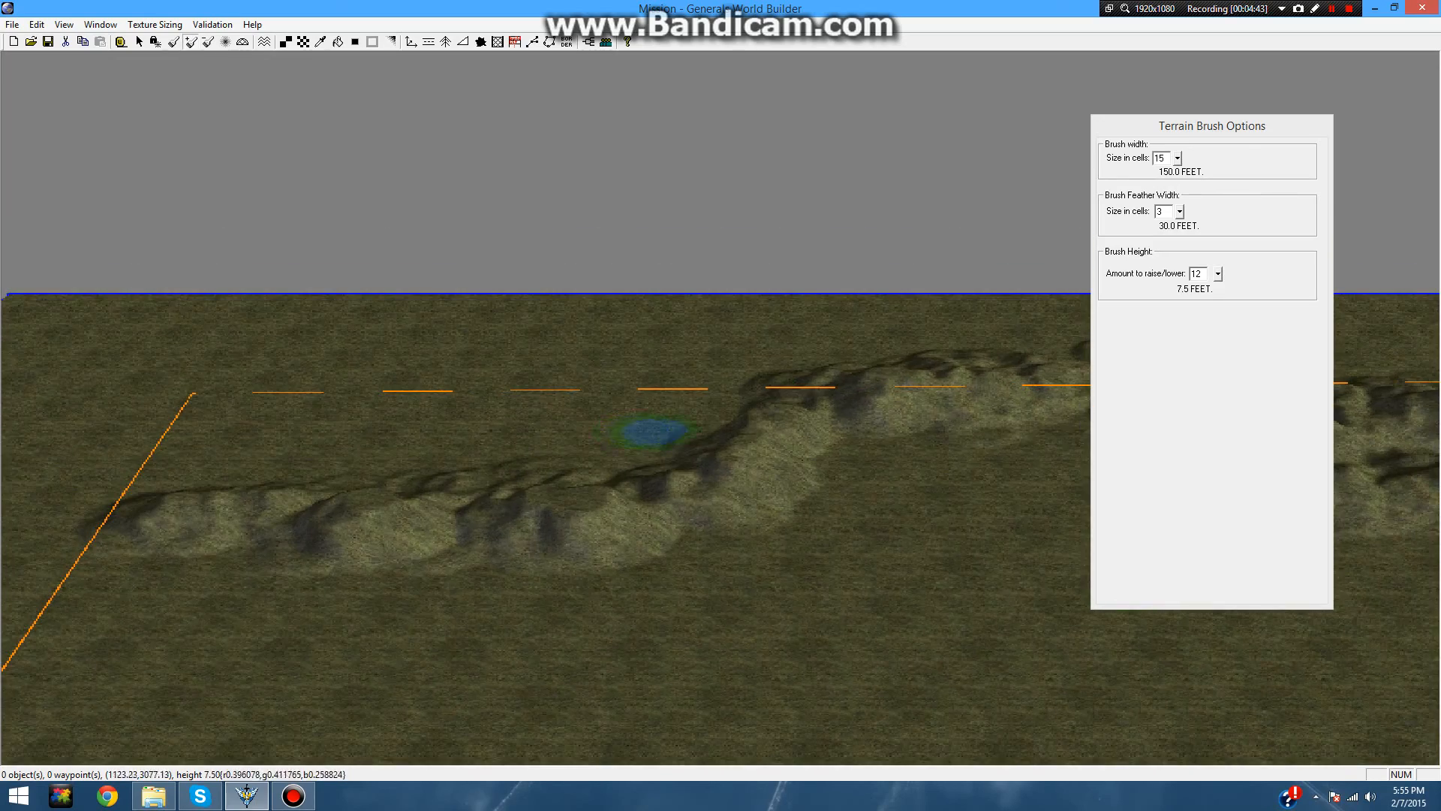
mouse_move(652, 431)
mouse_down()
mouse_move(680, 403)
mouse_move(668, 430)
mouse_move(547, 431)
mouse_move(517, 460)
mouse_move(540, 441)
mouse_move(412, 457)
mouse_move(368, 435)
mouse_move(245, 421)
mouse_move(183, 444)
mouse_move(238, 488)
mouse_up()
drag(199, 408, 180, 463)
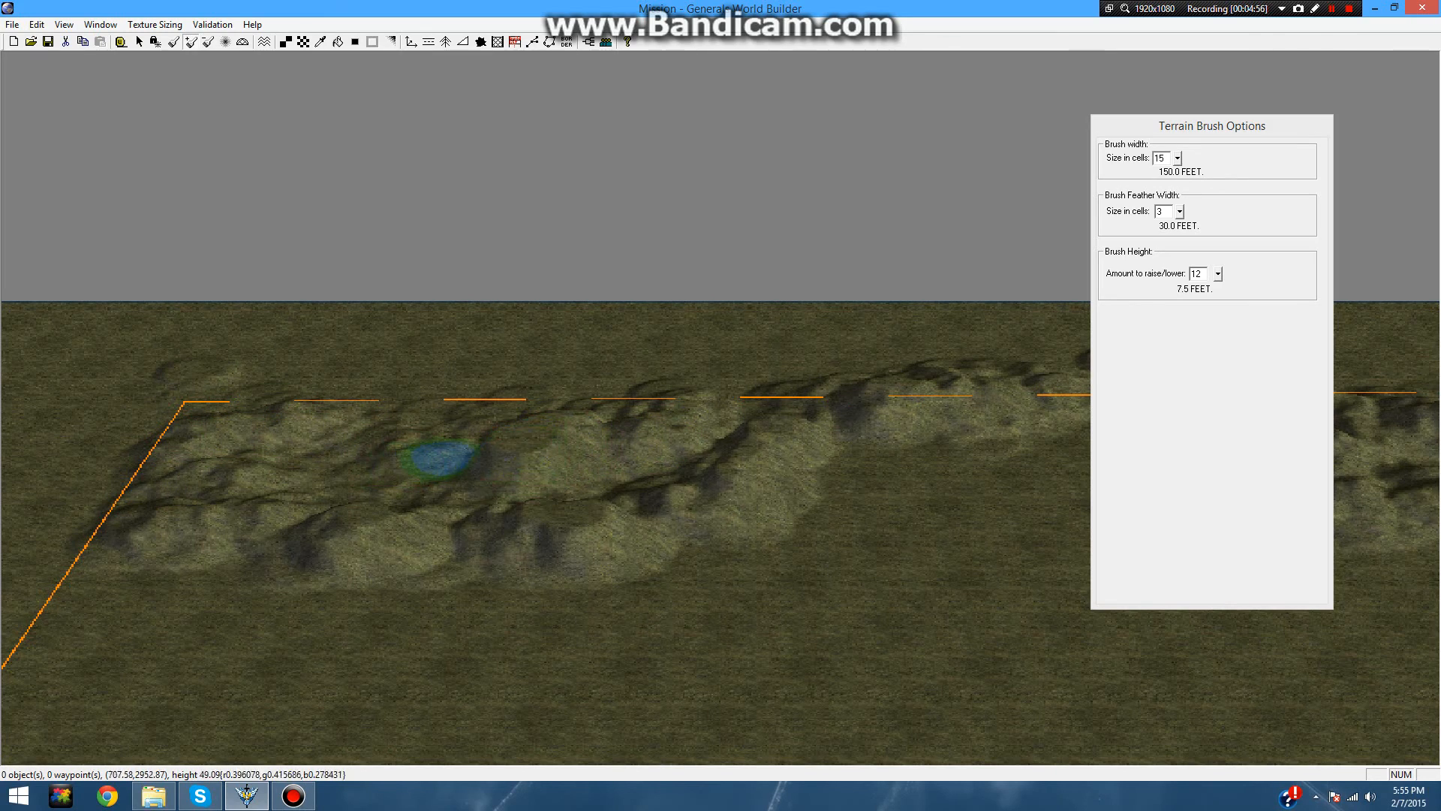
- Inspect the finished mountain range along the far border, checking its slopes, both corners and the flat recess in the middle
right_drag(523, 478, 610, 469)
right_drag(521, 474, 418, 442)
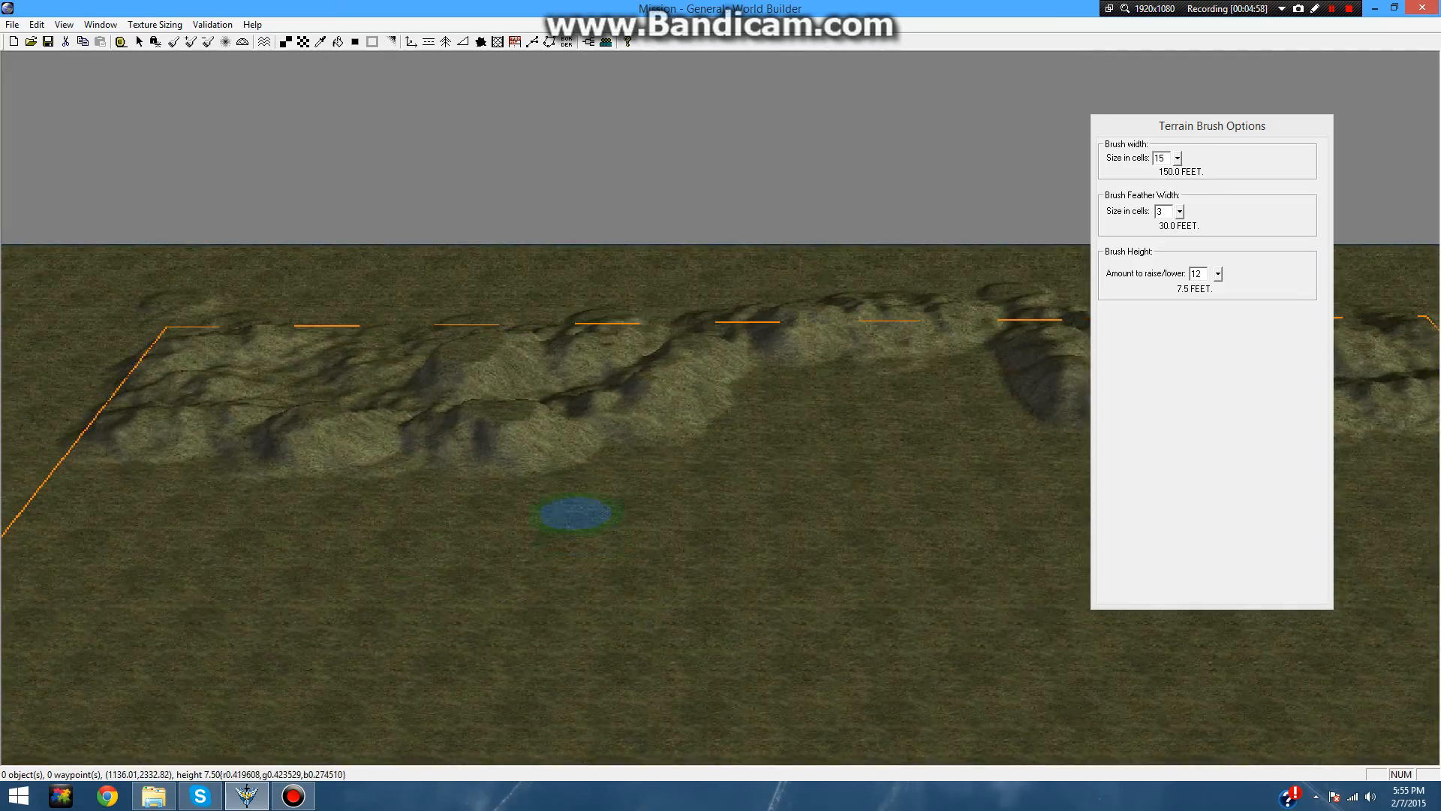
mouse_move(505, 294)
right_down()
mouse_move(322, 206)
mouse_move(259, 199)
right_up()
right_drag(474, 435, 585, 657)
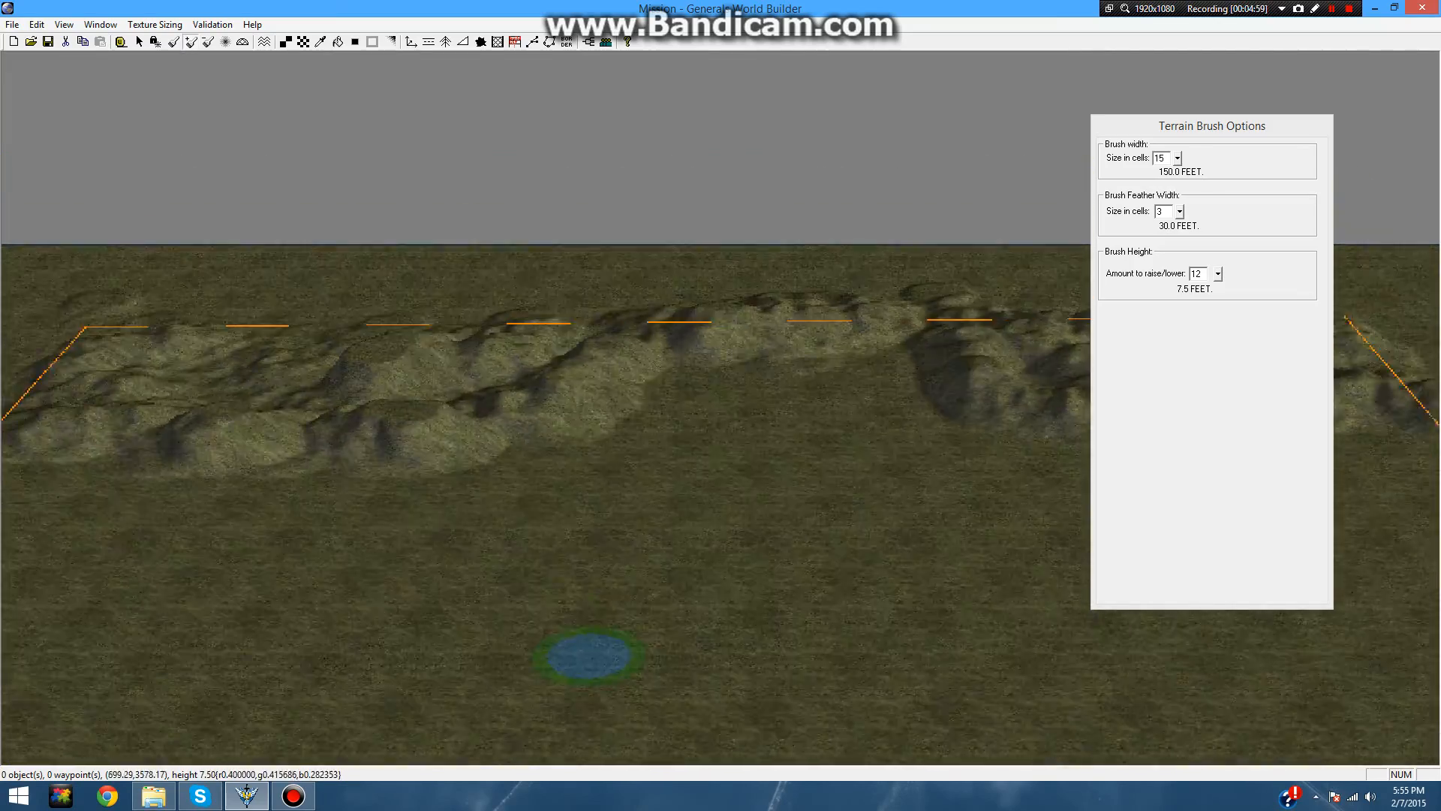
scroll(392, 447, down, 2)
scroll(420, 469, up, 4)
scroll(550, 562, up, 5)
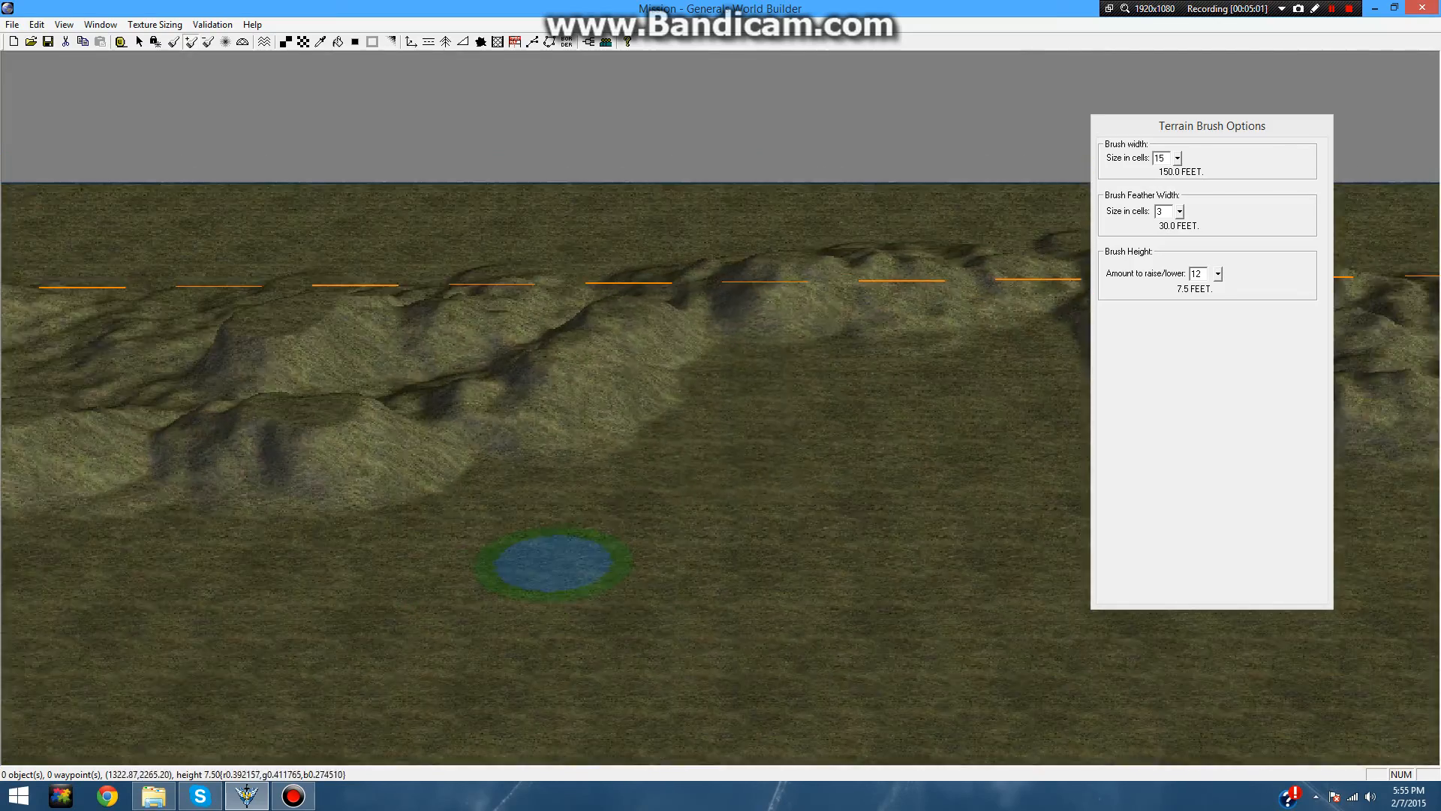
right_drag(578, 544, 1078, 473)
scroll(322, 509, down, 1)
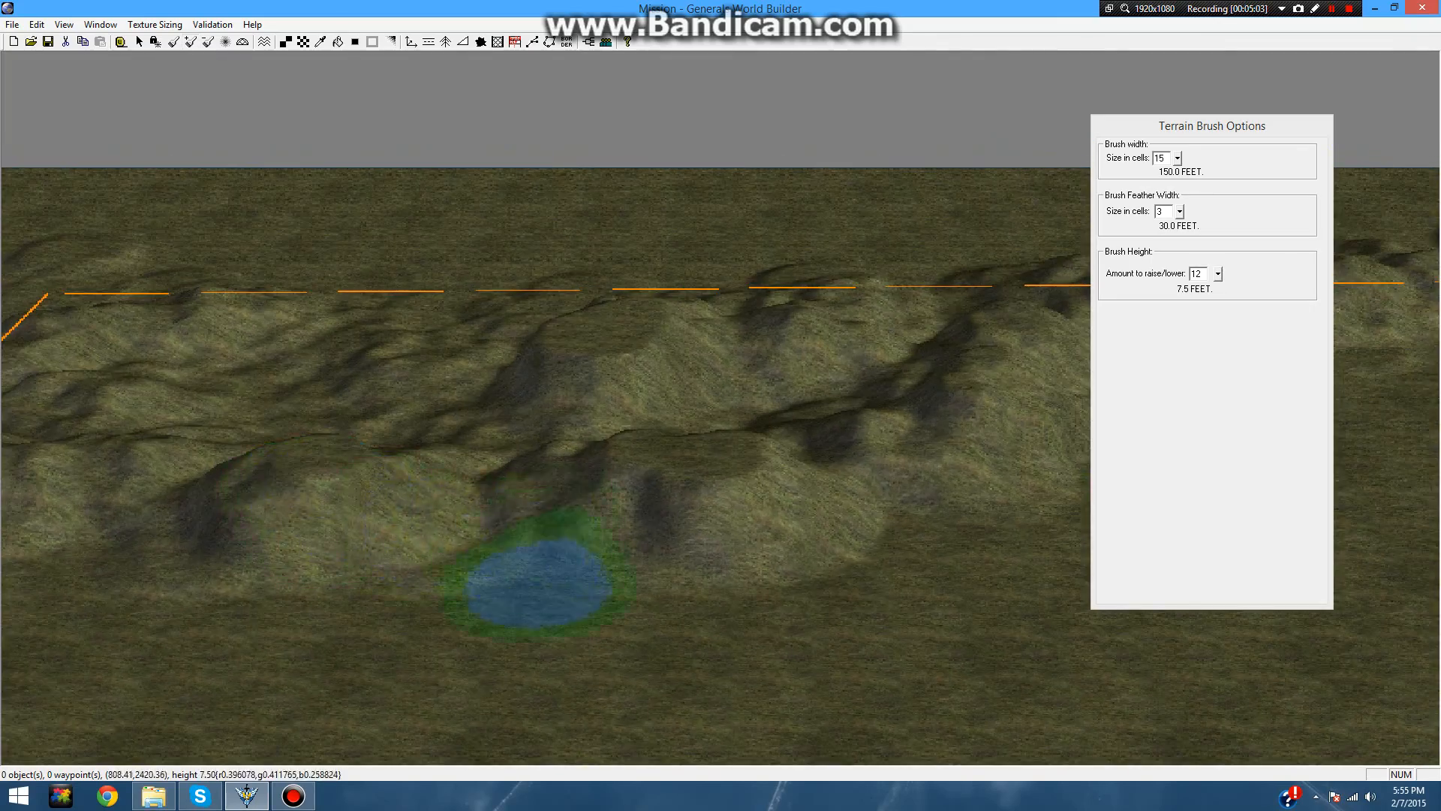
right_drag(539, 584, 484, 529)
mouse_move(773, 225)
right_down()
mouse_move(763, 80)
mouse_move(923, 232)
mouse_move(900, 176)
mouse_move(820, 241)
mouse_move(972, 223)
mouse_move(885, 137)
right_up()
mouse_move(730, 455)
right_down()
mouse_move(728, 479)
mouse_move(579, 283)
mouse_move(676, 413)
mouse_move(659, 418)
right_up()
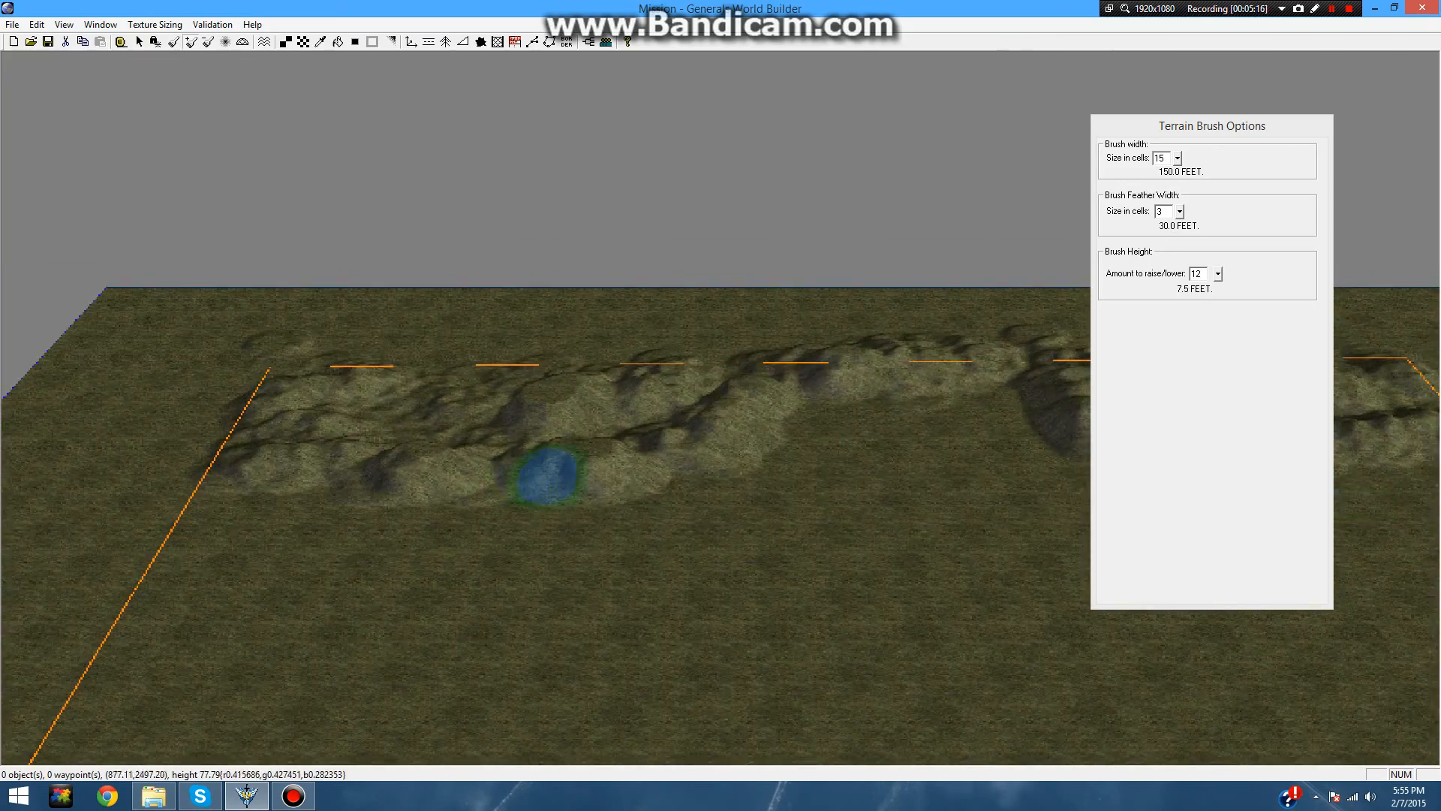
right_drag(548, 475, 729, 434)
mouse_move(650, 368)
right_down()
mouse_move(654, 293)
mouse_move(669, 273)
mouse_move(775, 441)
right_up()
mouse_move(450, 485)
right_down()
mouse_move(437, 454)
mouse_move(180, 518)
right_up()
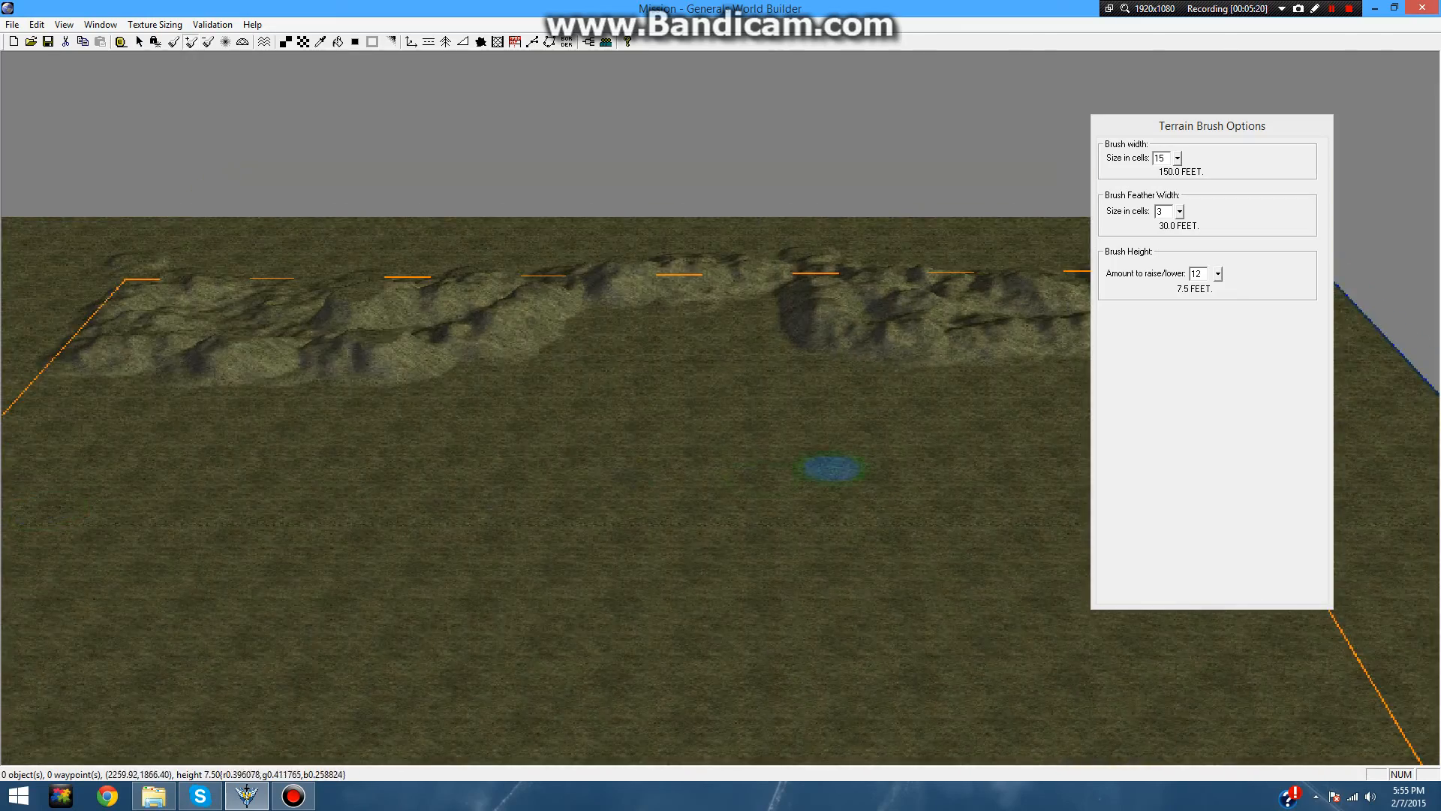
mouse_move(557, 457)
right_down()
mouse_move(541, 458)
mouse_move(493, 367)
mouse_move(542, 311)
right_up()
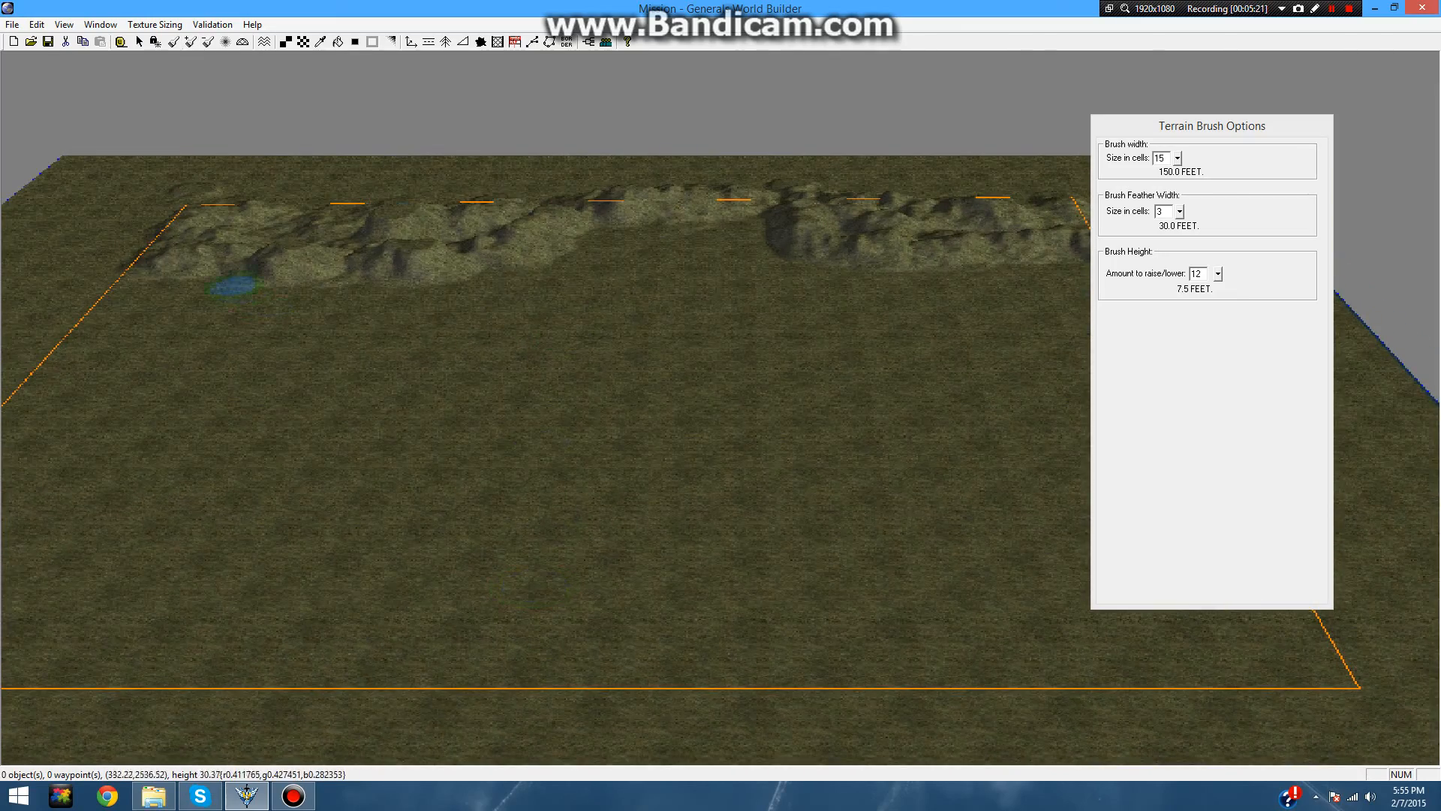
mouse_move(643, 272)
right_down()
mouse_move(692, 282)
mouse_move(726, 341)
right_up()
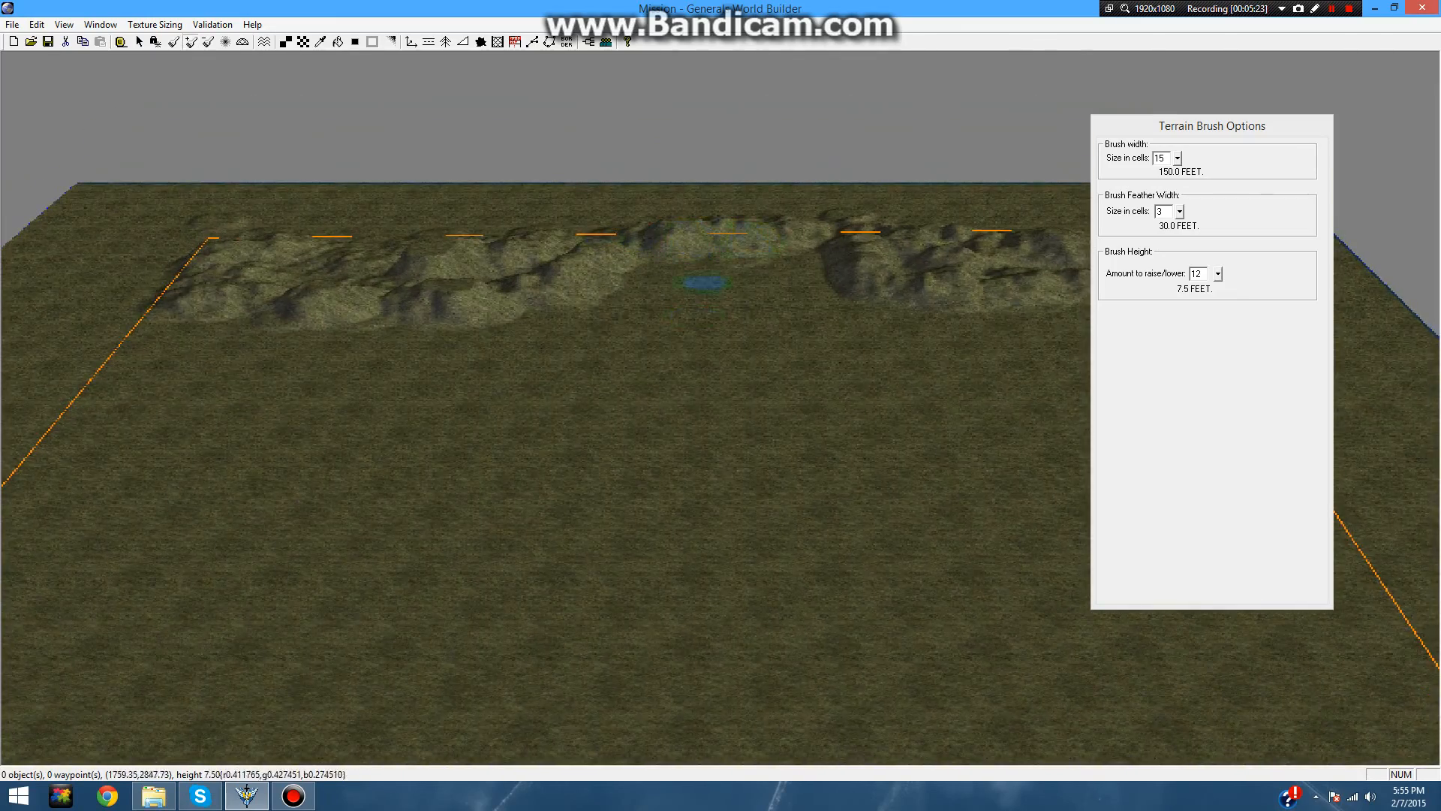
right_drag(725, 247, 741, 360)
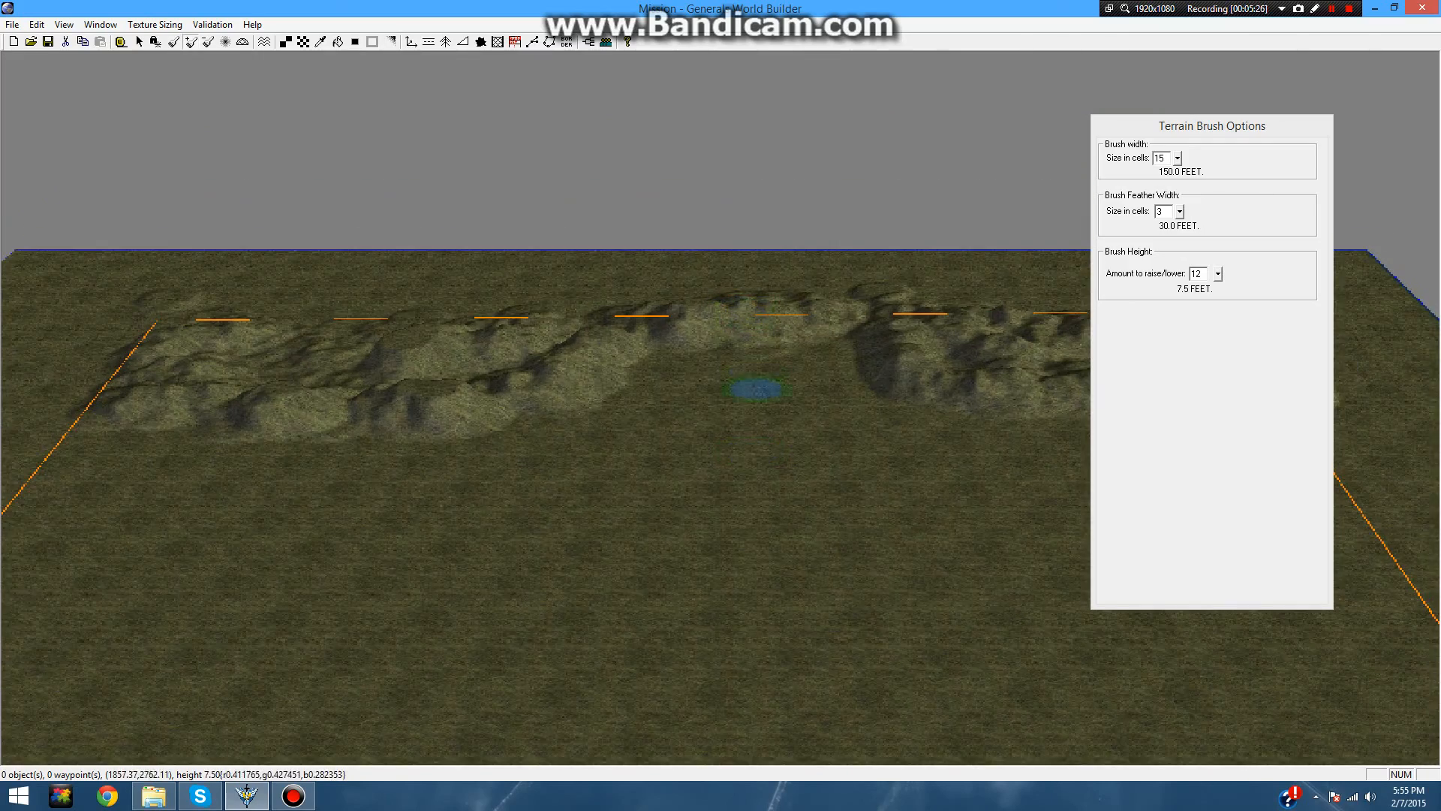
right_drag(773, 463, 774, 518)
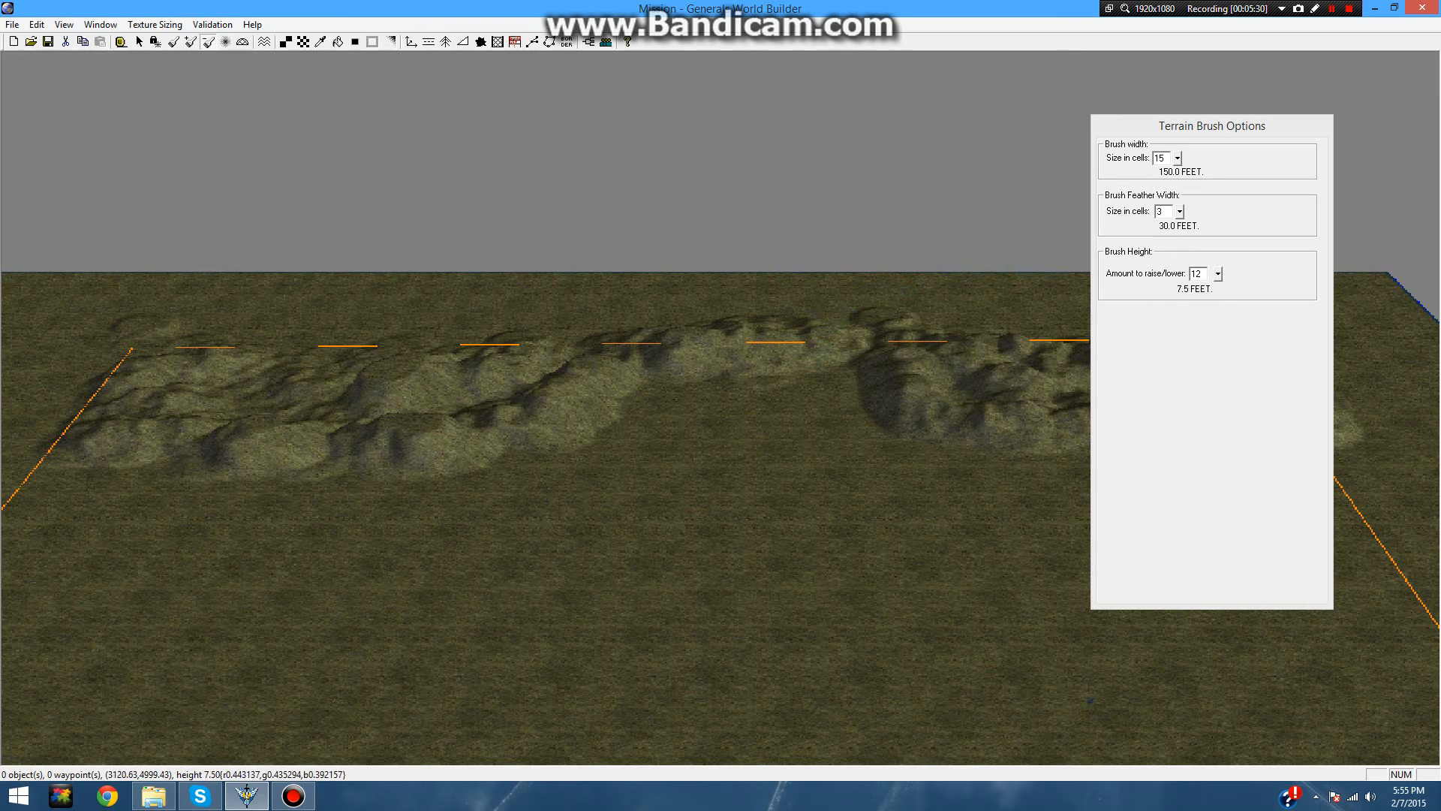
- Set the brush width to 5 cells and lower a narrow river channel through the middle of the far ridge into the plain
click(1177, 158)
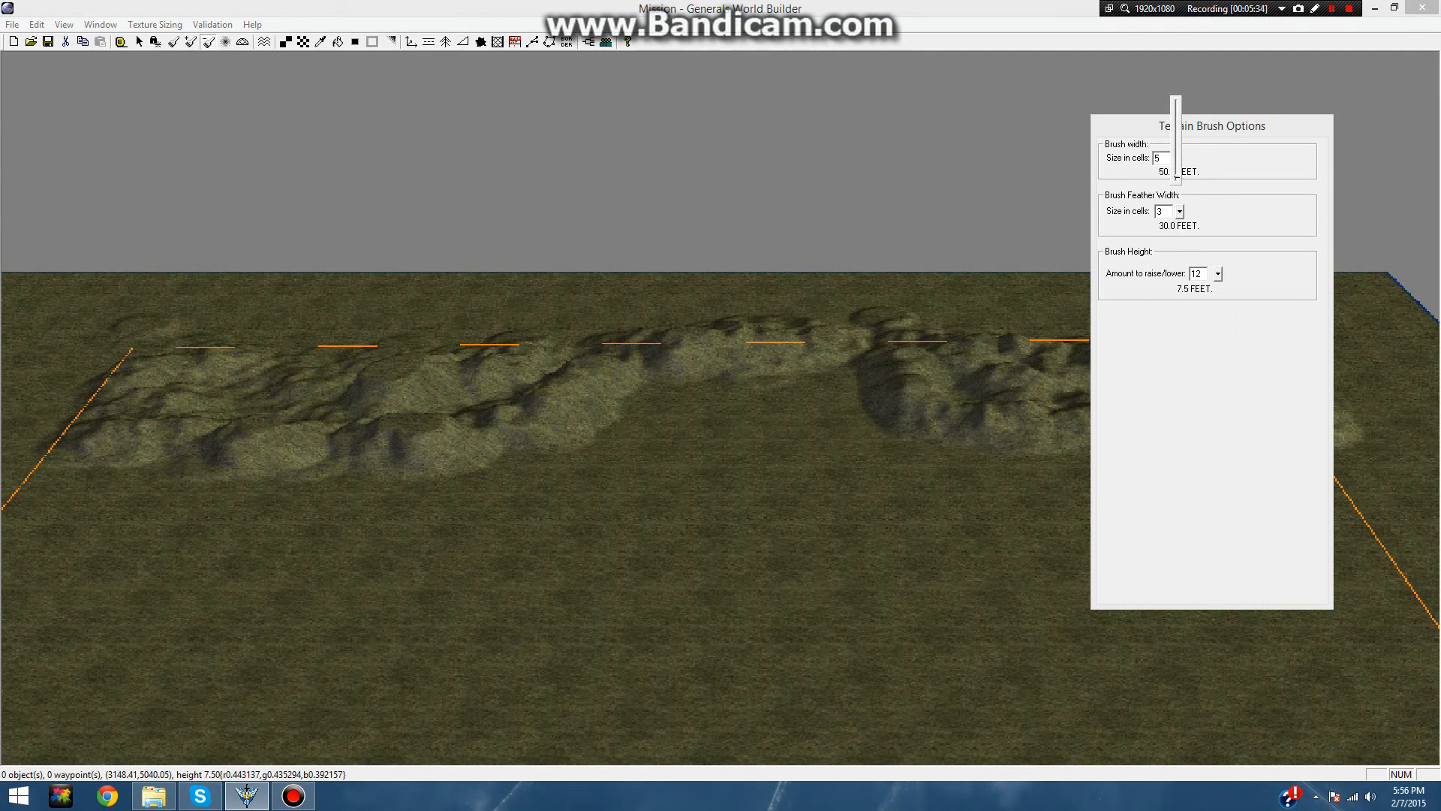
click(1176, 178)
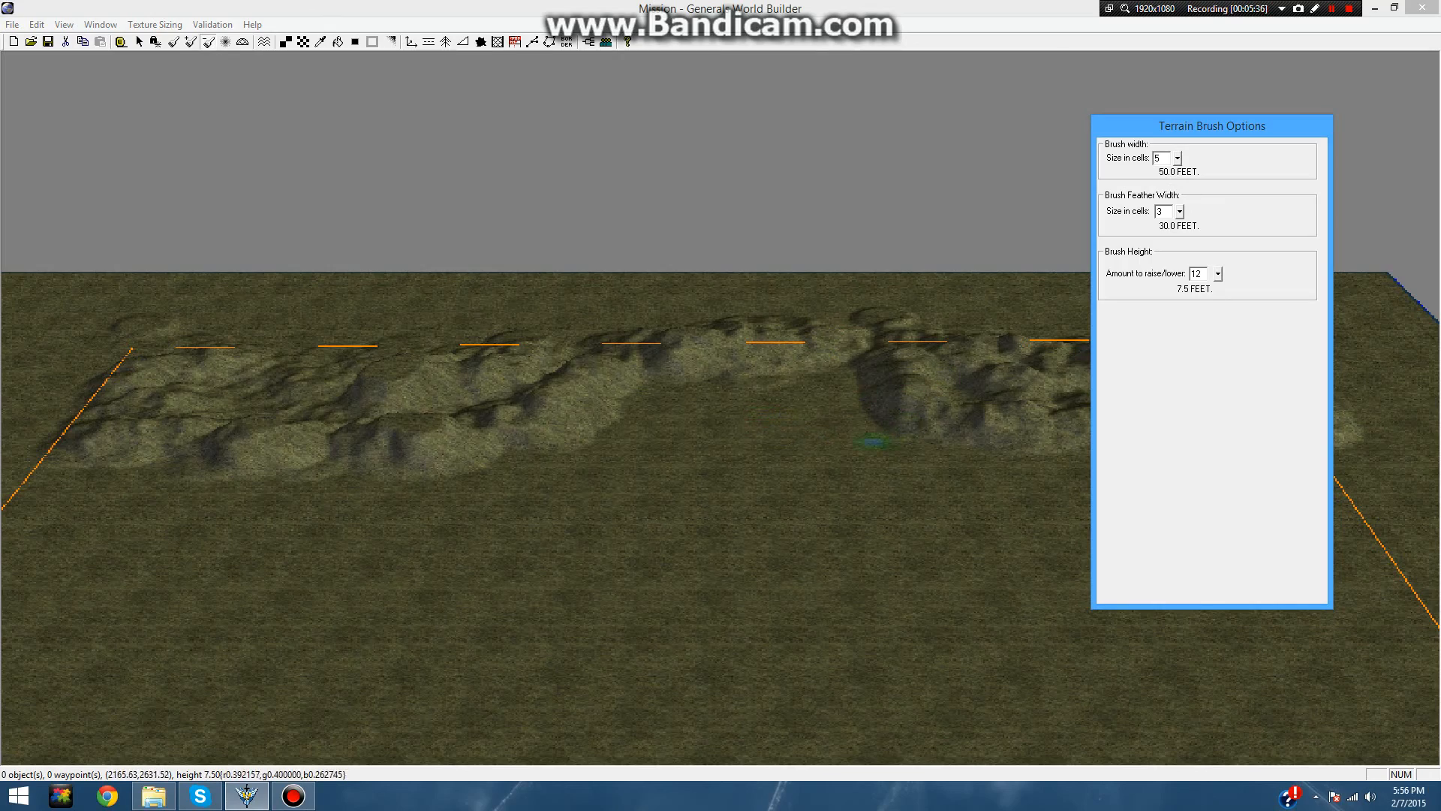
right_drag(789, 429, 781, 392)
scroll(775, 409, down, 2)
scroll(775, 385, up, 5)
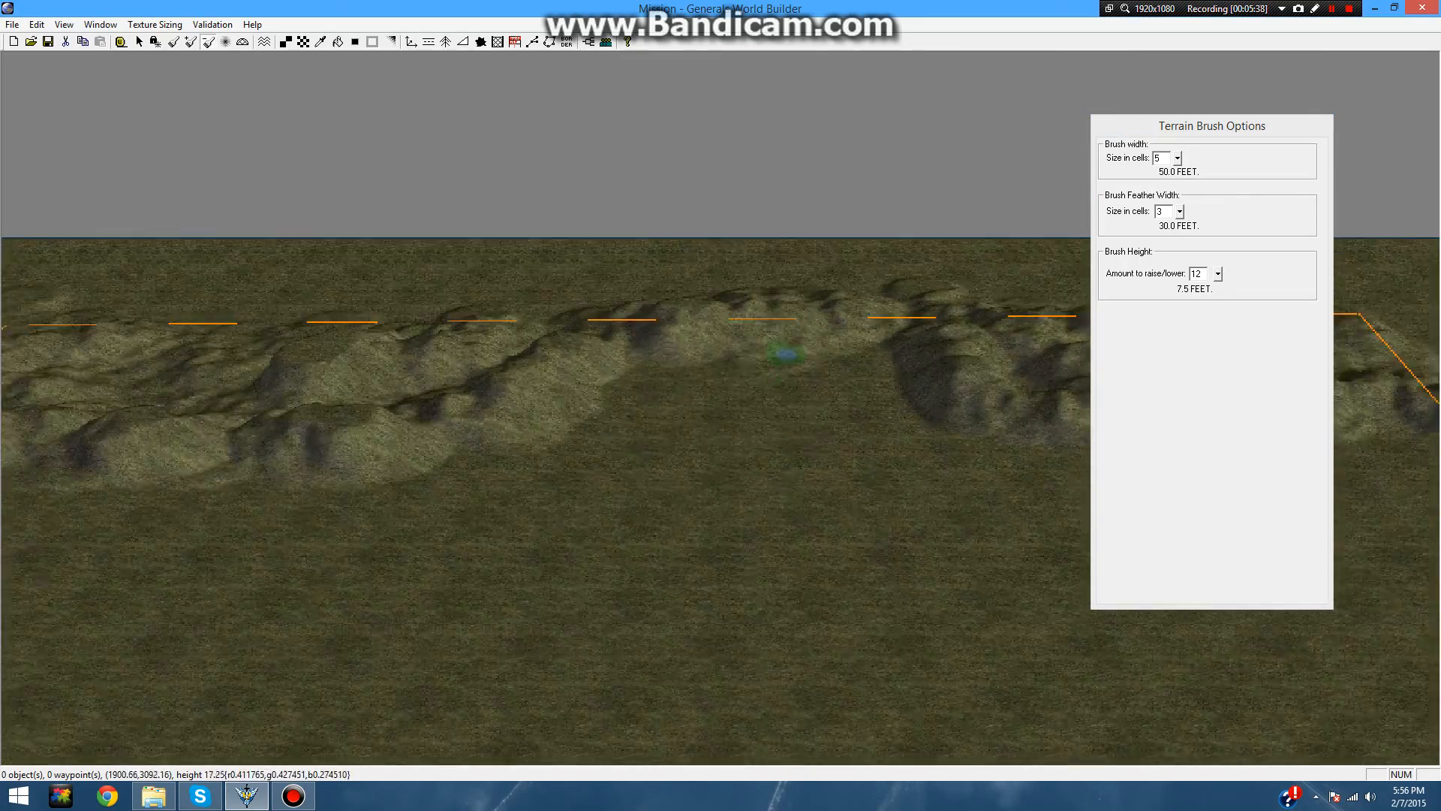
scroll(786, 354, up, 4)
right_drag(805, 392, 728, 498)
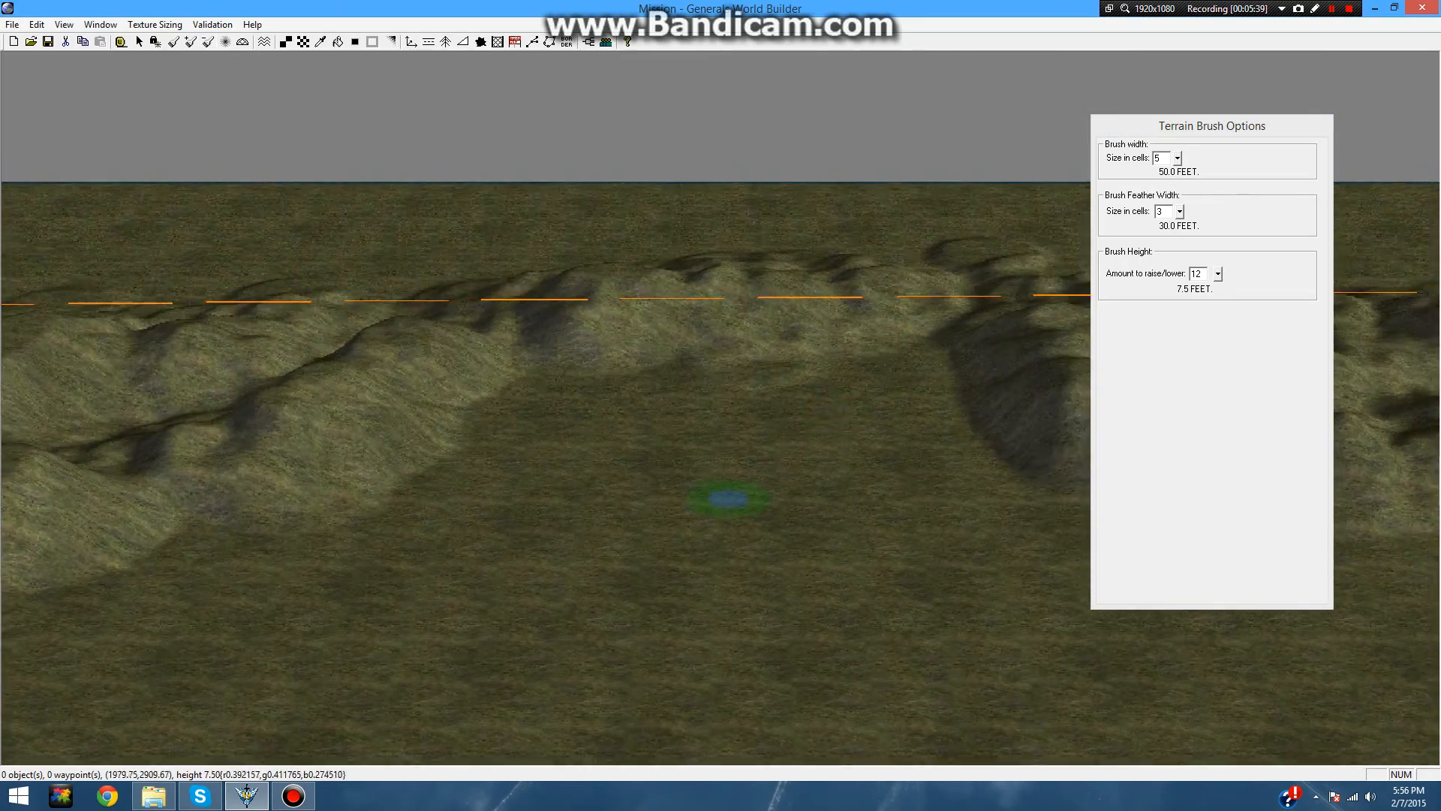
drag(739, 284, 746, 540)
scroll(746, 542, down, 8)
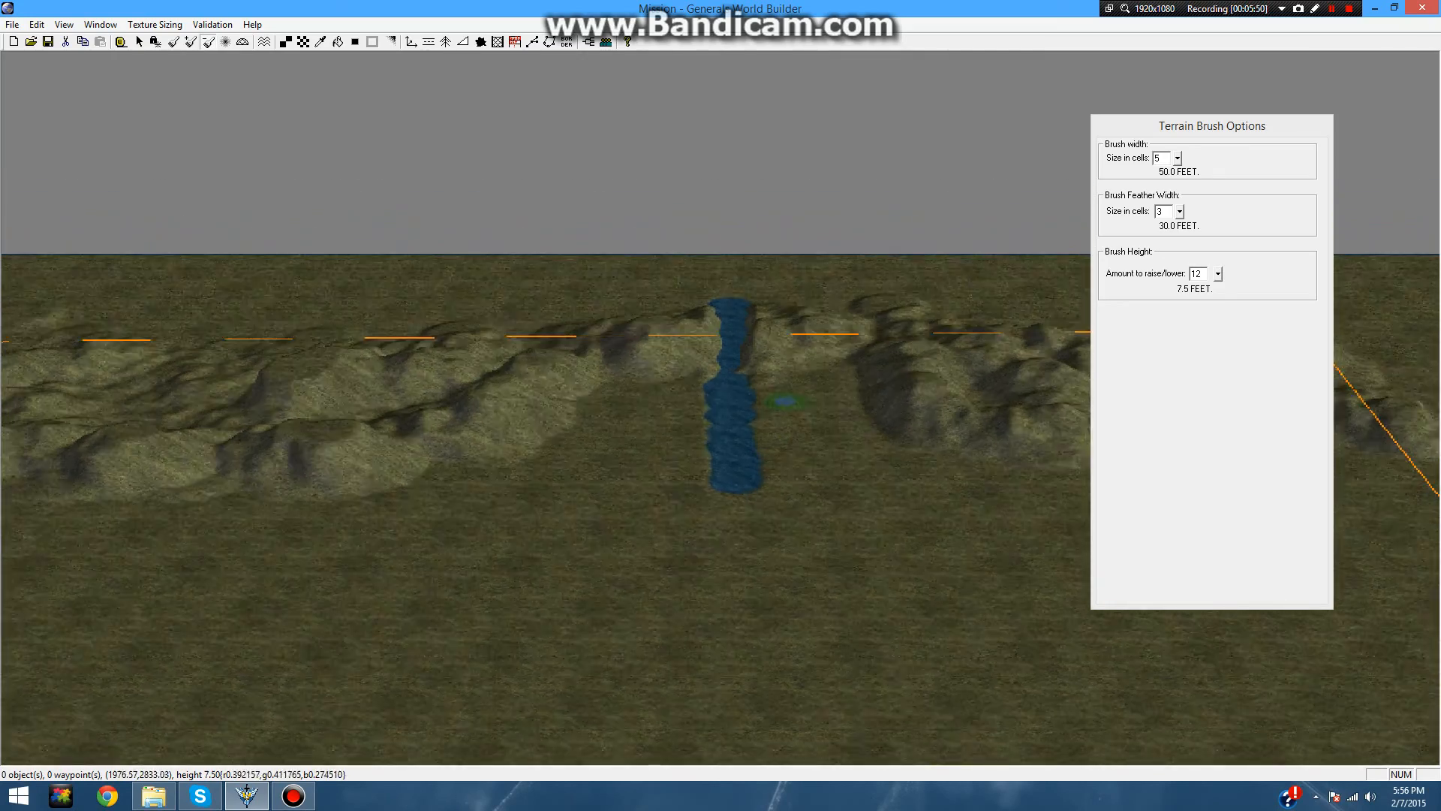
- Extend the river channel from the far ridge across the plain past the near border line, widening its upper stretch
scroll(784, 401, down, 10)
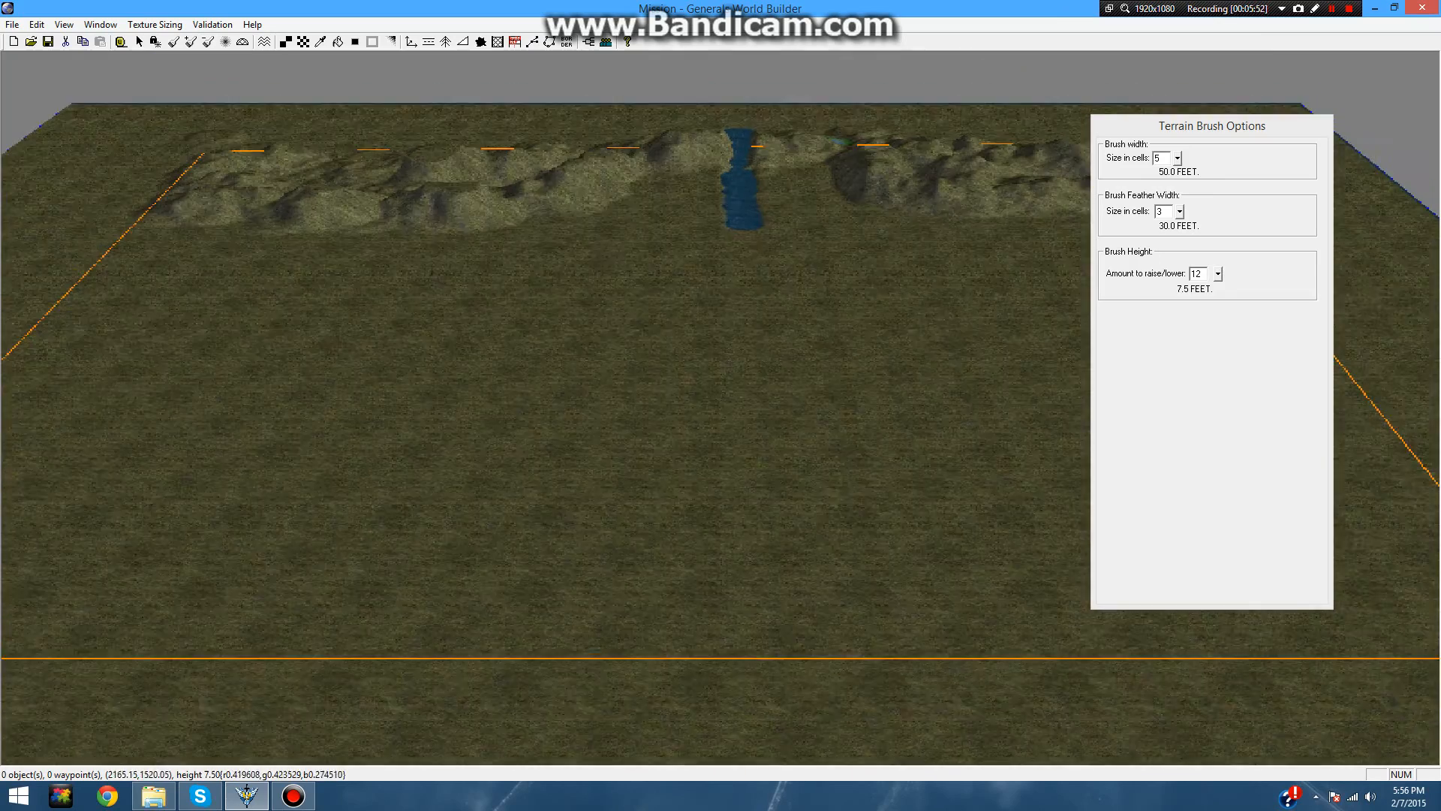
right_drag(873, 342, 876, 351)
mouse_move(745, 234)
mouse_down()
mouse_move(742, 492)
mouse_move(885, 659)
mouse_move(910, 709)
mouse_up()
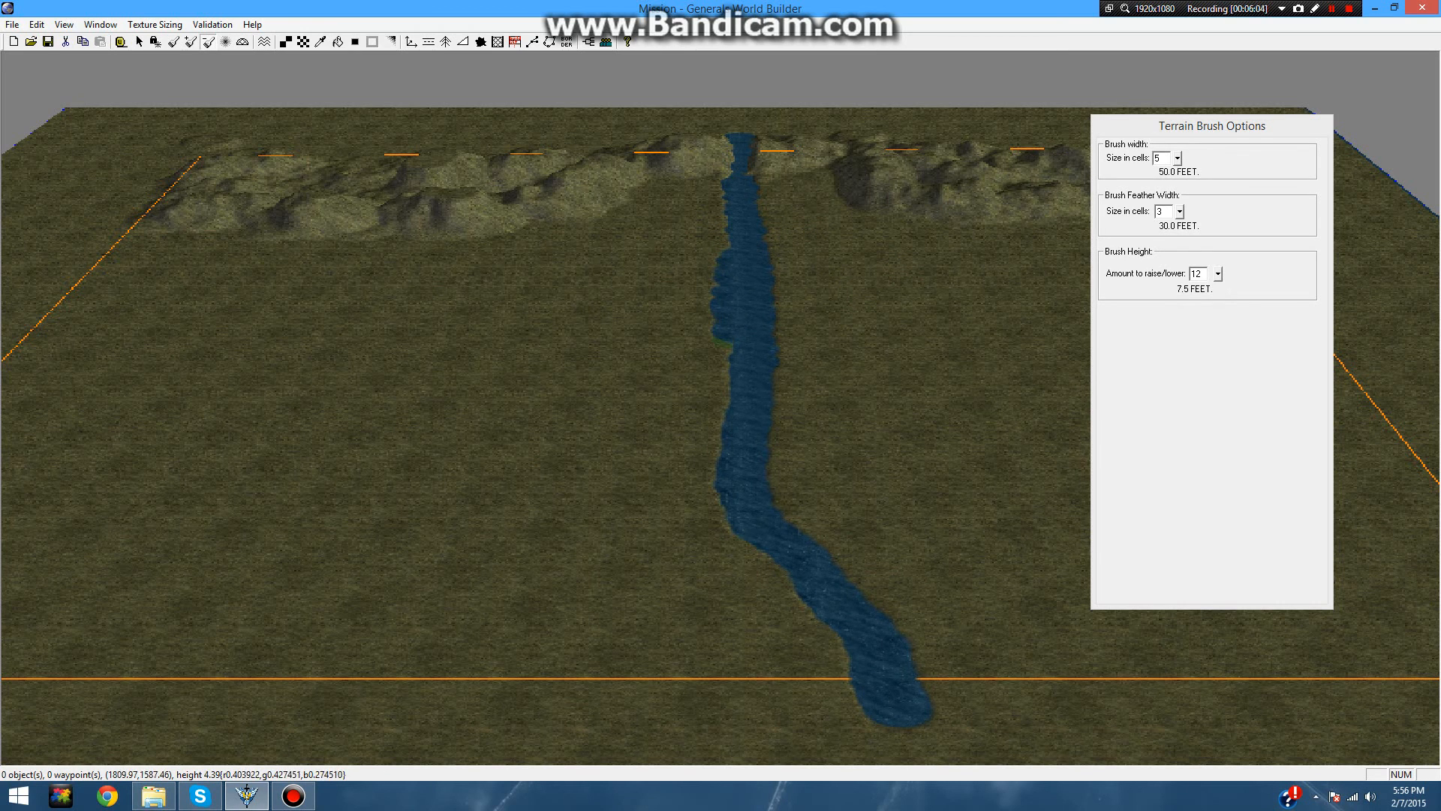
drag(733, 327, 733, 397)
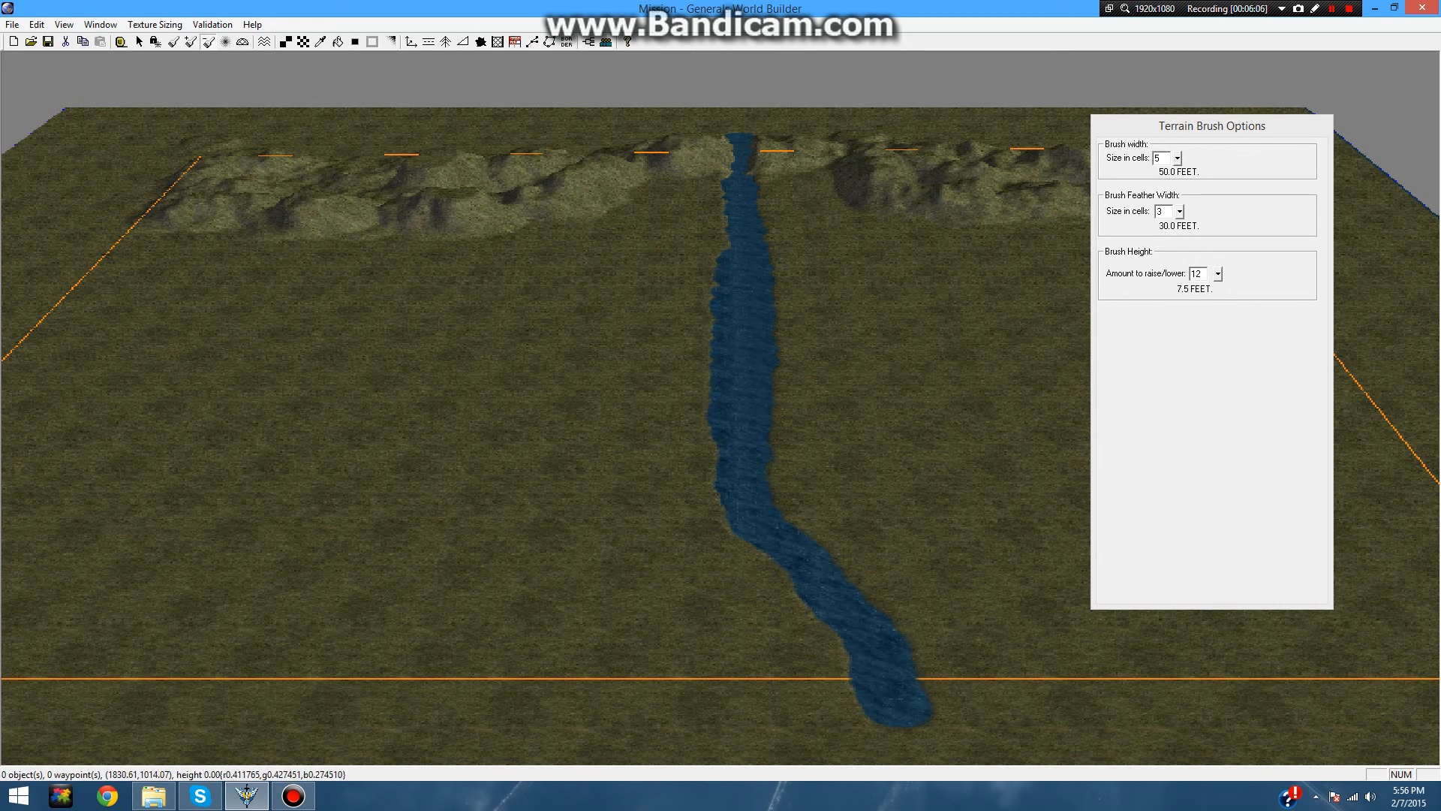
- Set the height brush's height to 12 eighths of a cell and fill two land crossings across the river
scroll(889, 363, down, 5)
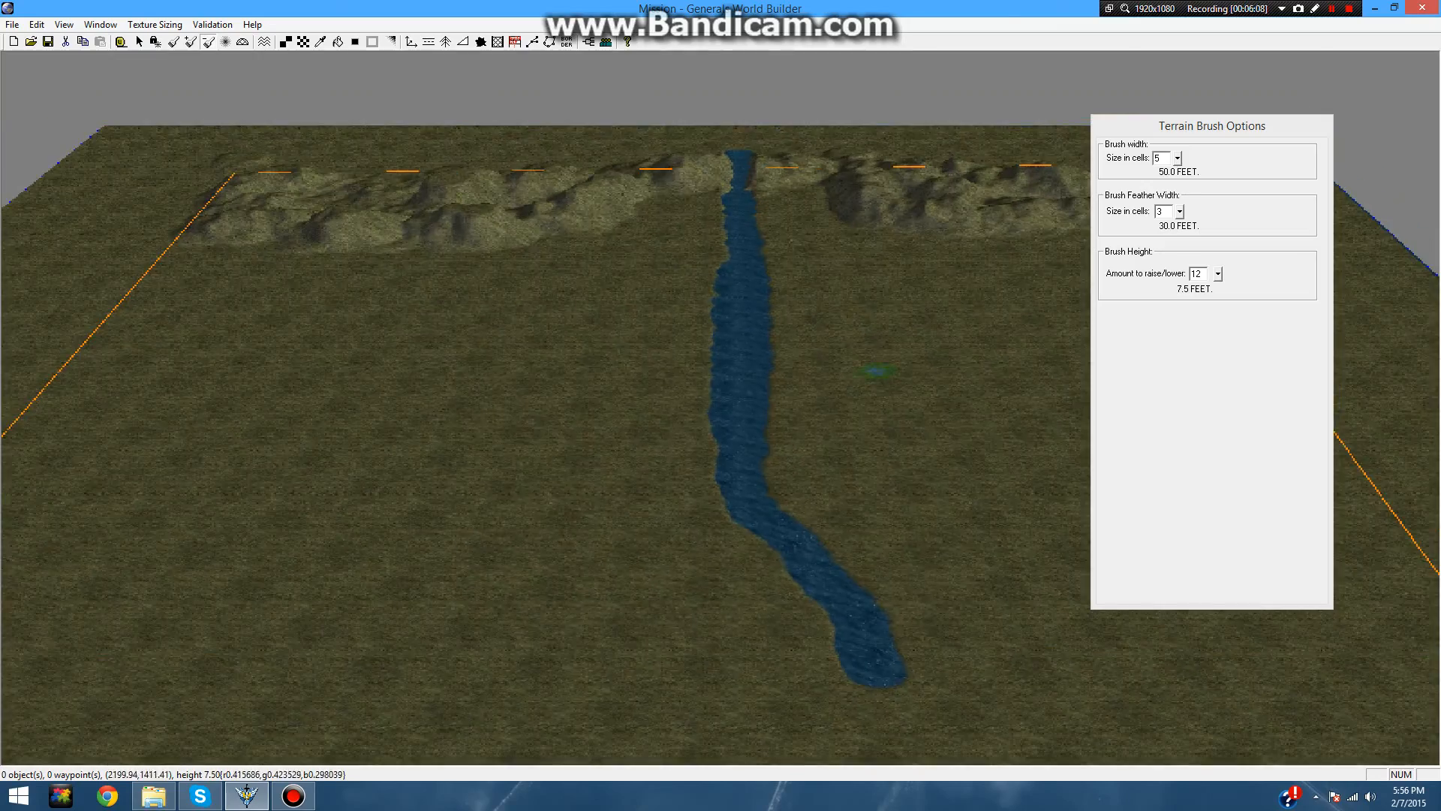
mouse_move(543, 334)
right_down()
mouse_move(479, 298)
mouse_move(371, 284)
mouse_move(311, 317)
mouse_move(544, 370)
mouse_move(555, 323)
right_up()
scroll(555, 323, up, 4)
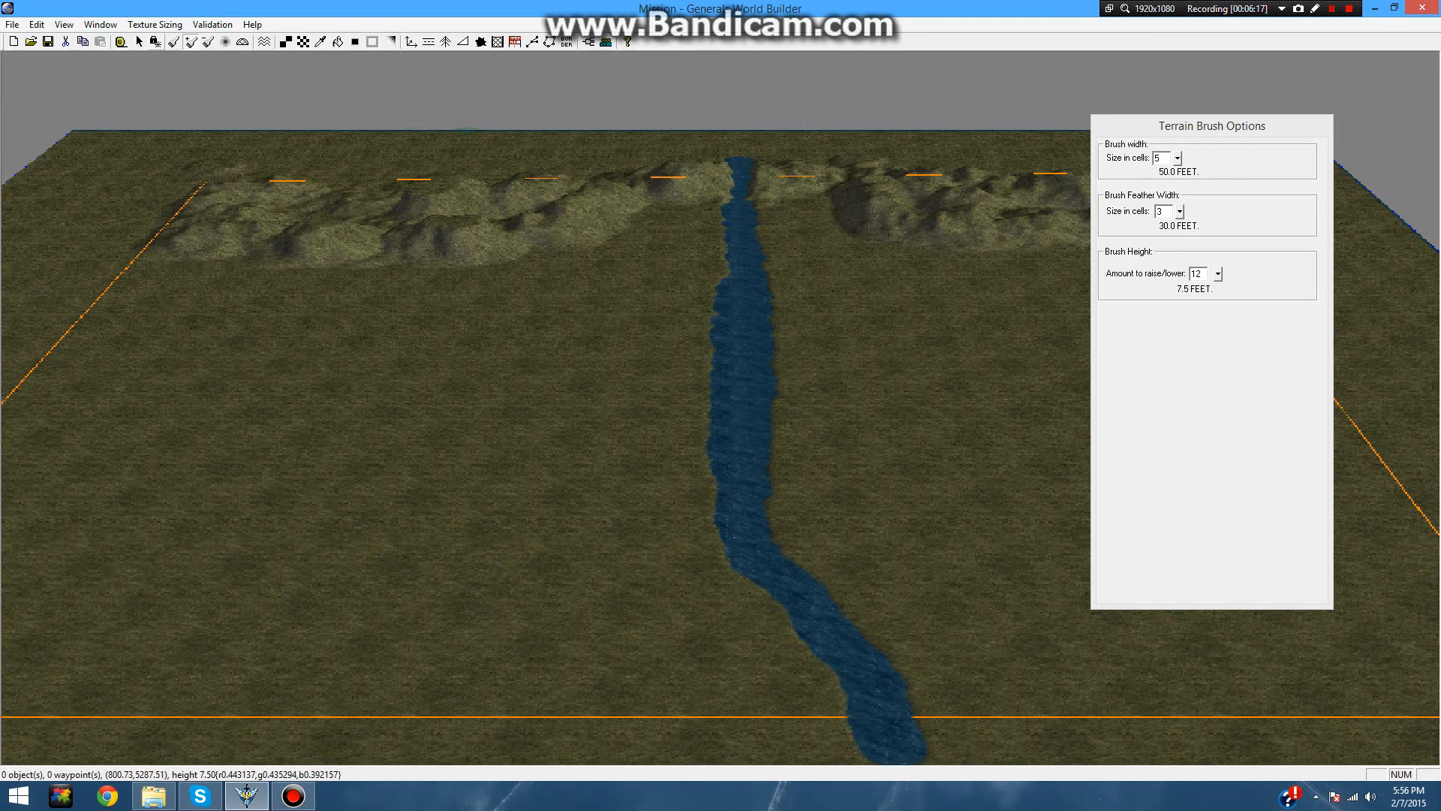
click(174, 42)
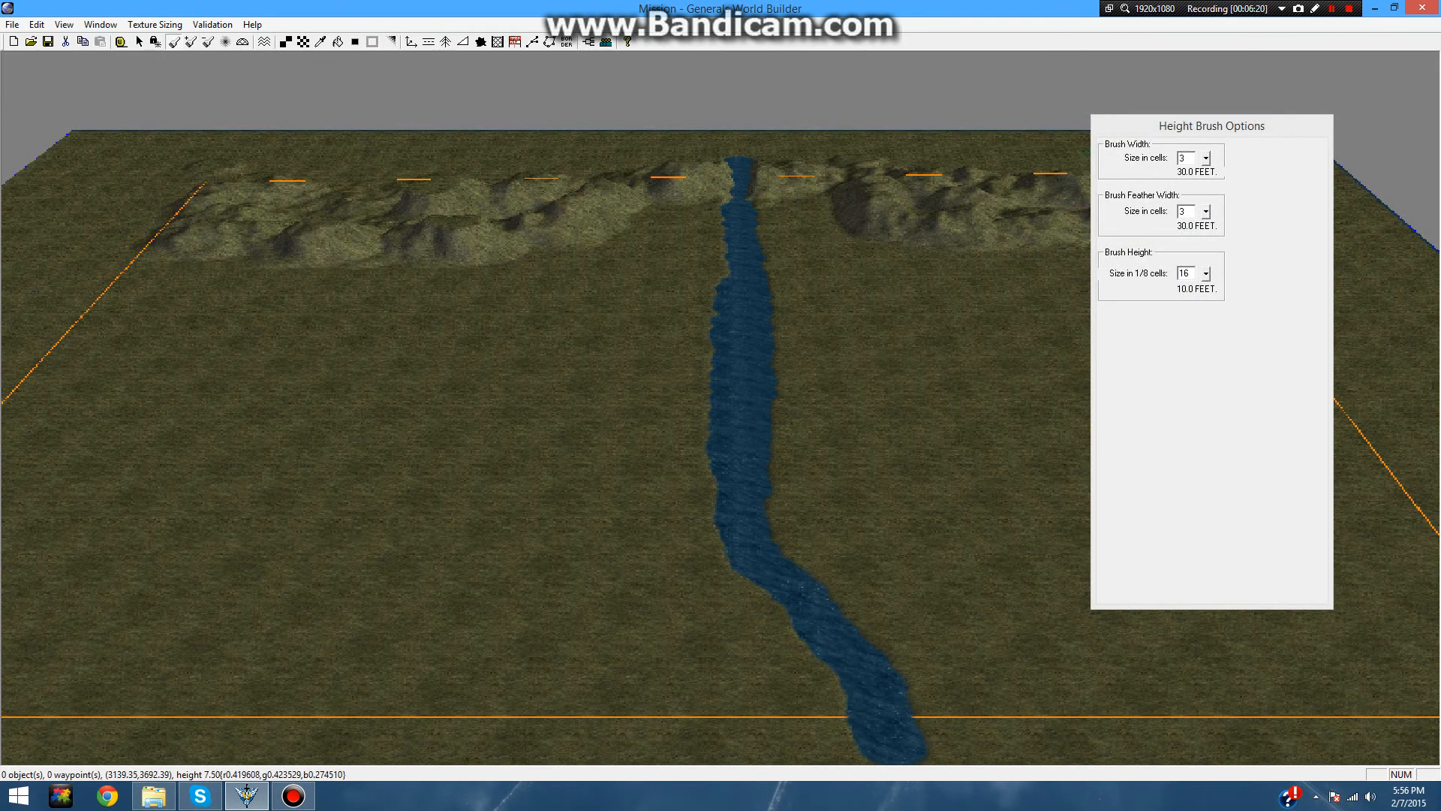
click(1206, 275)
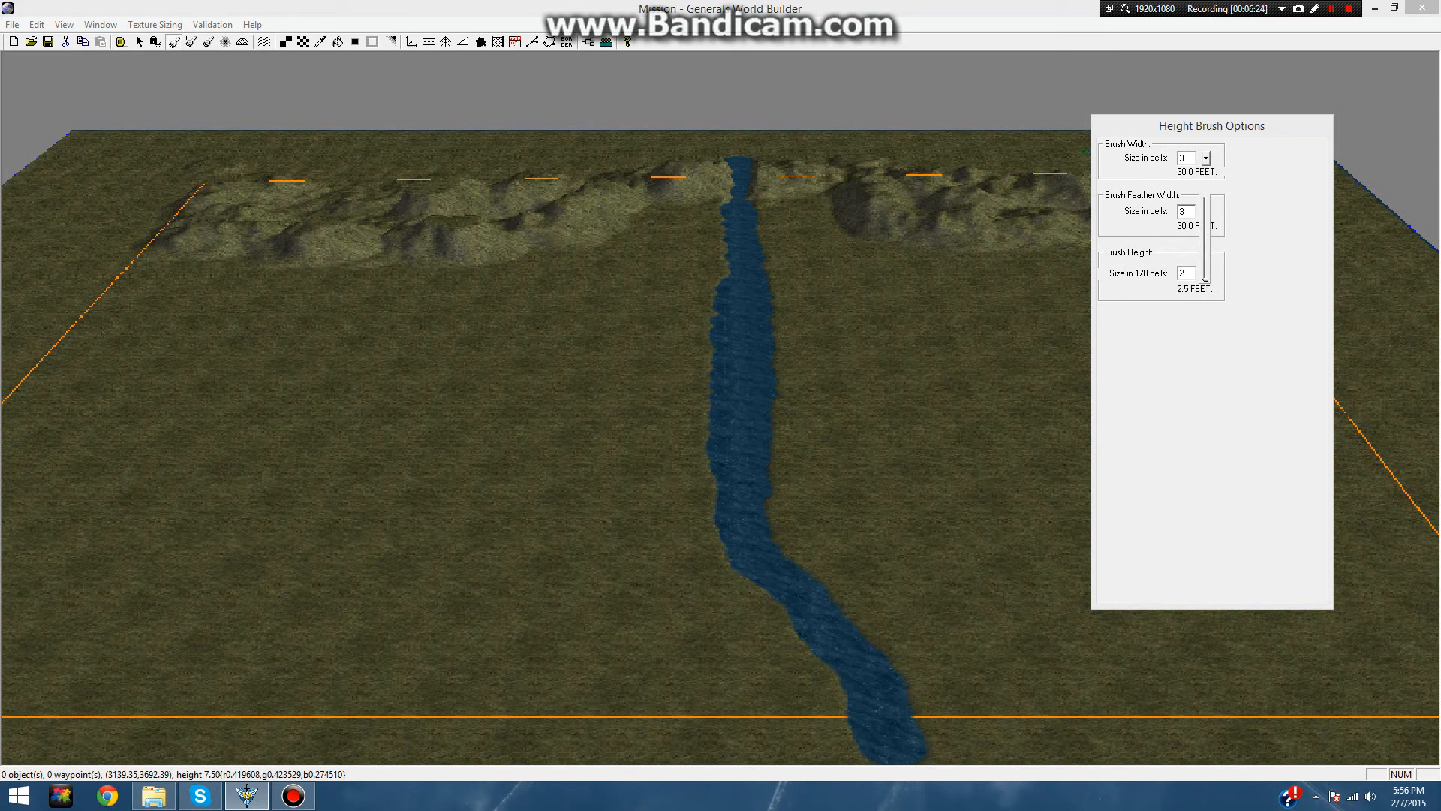
click(1205, 277)
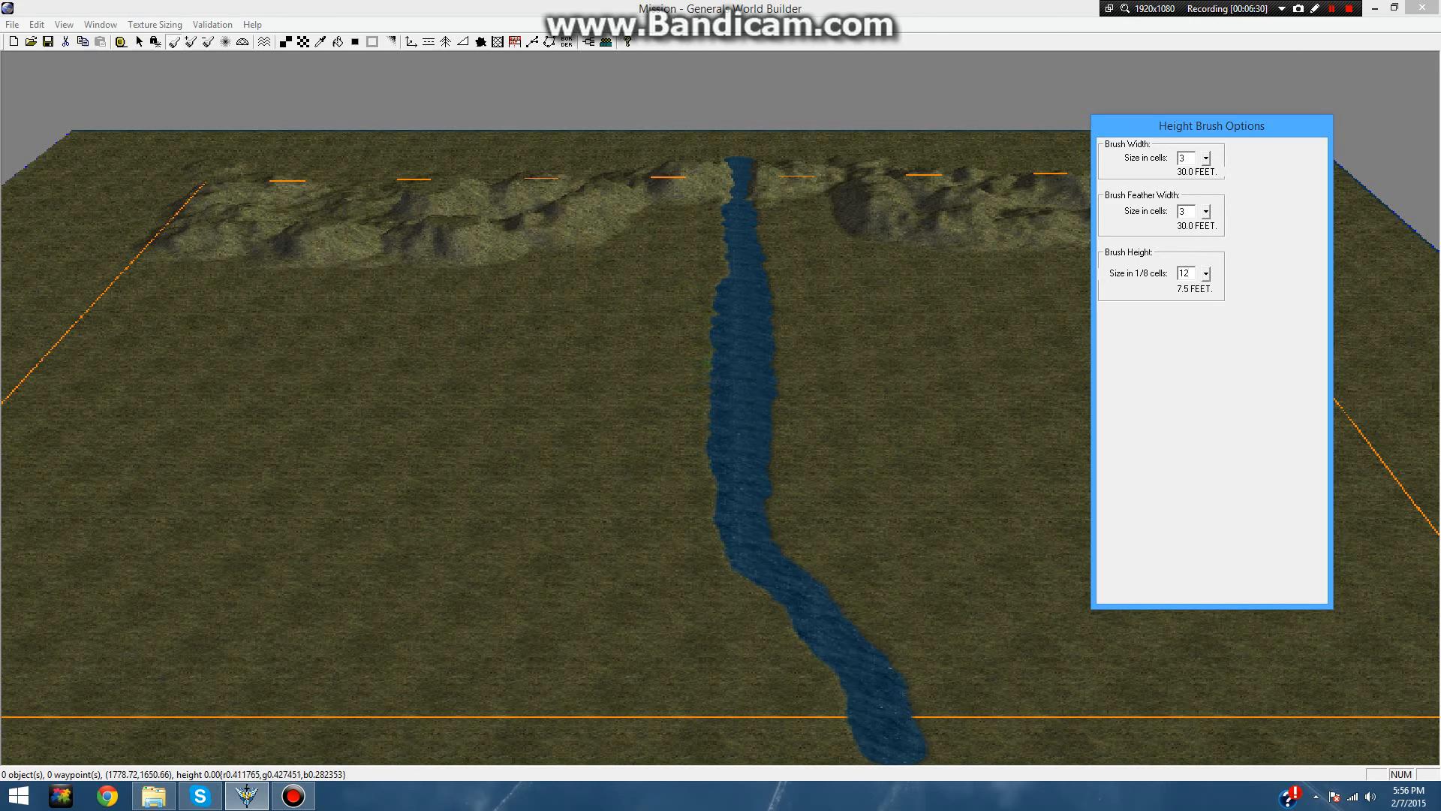
click(675, 348)
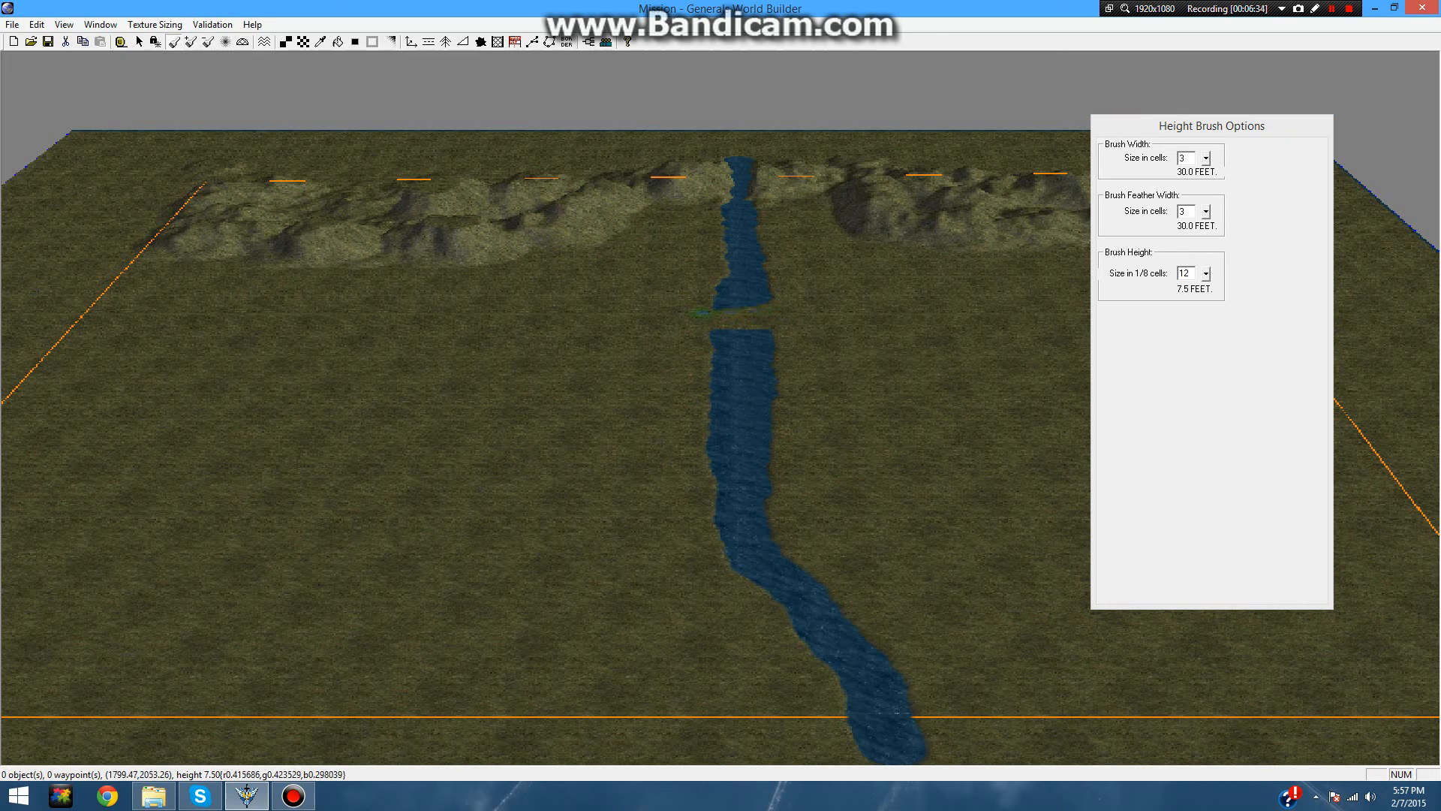
drag(655, 524, 762, 506)
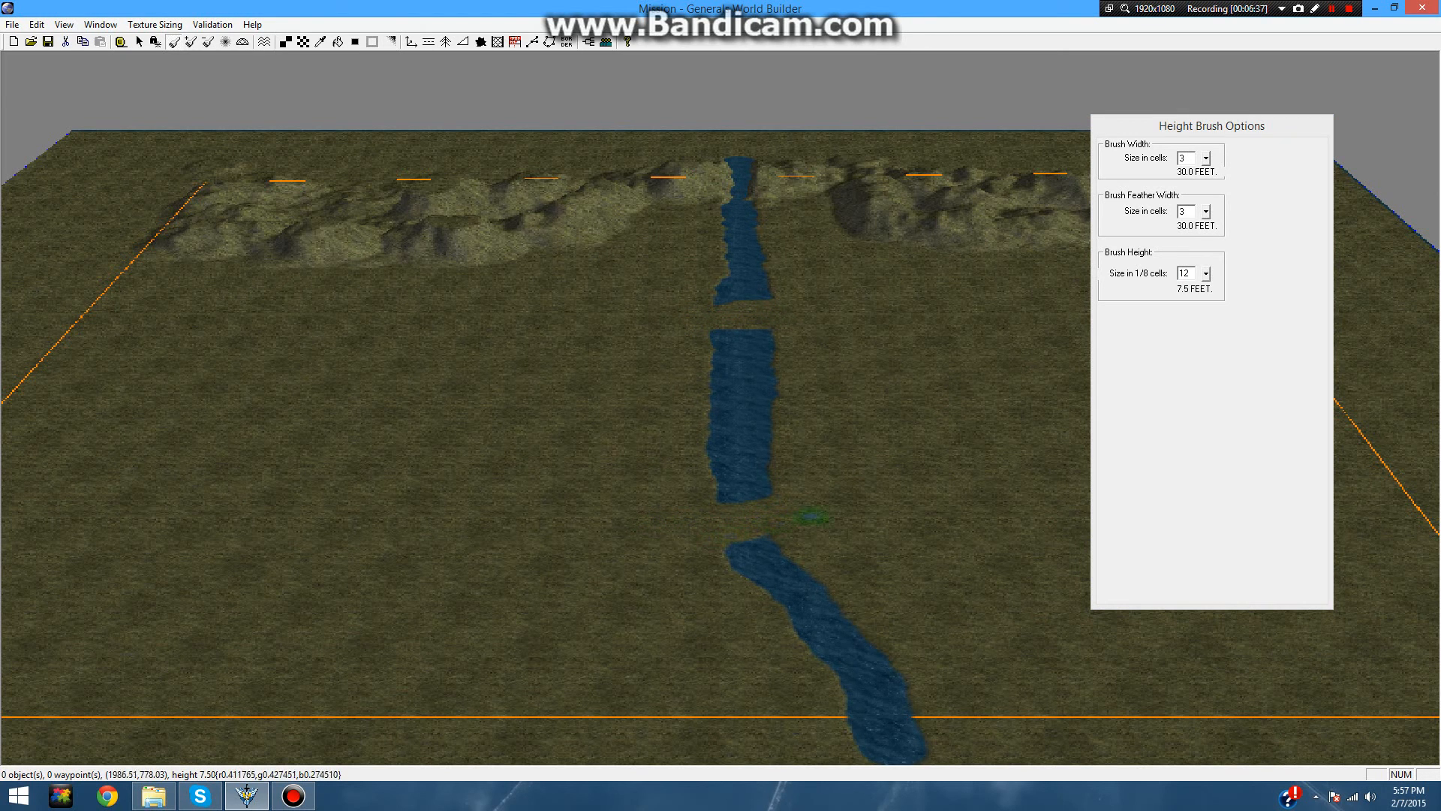
- Lower the uneven river edge along the far side of the far crossing with the terrain-lowering brush
scroll(785, 517, up, 5)
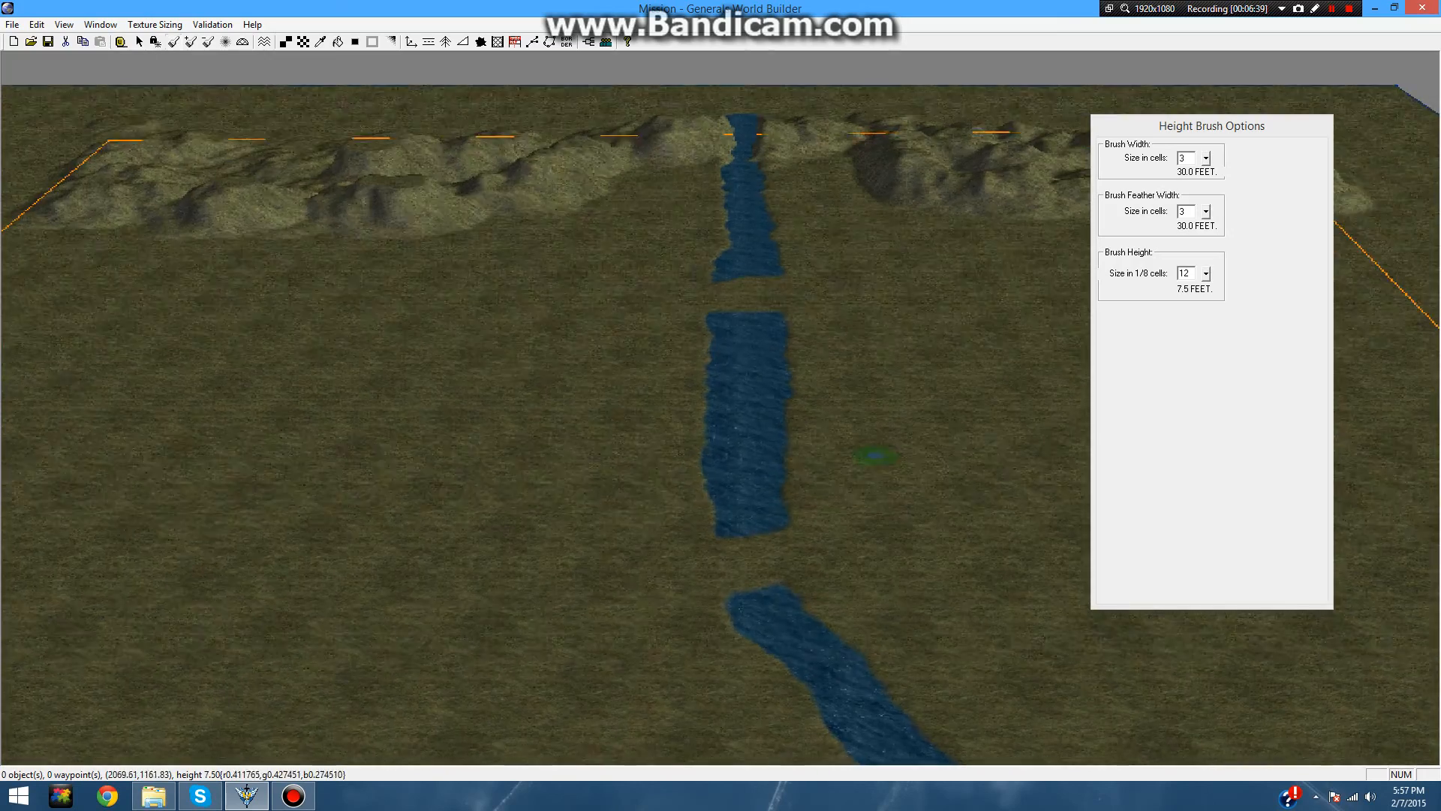
mouse_move(875, 453)
right_down()
mouse_move(841, 754)
mouse_move(829, 393)
right_up()
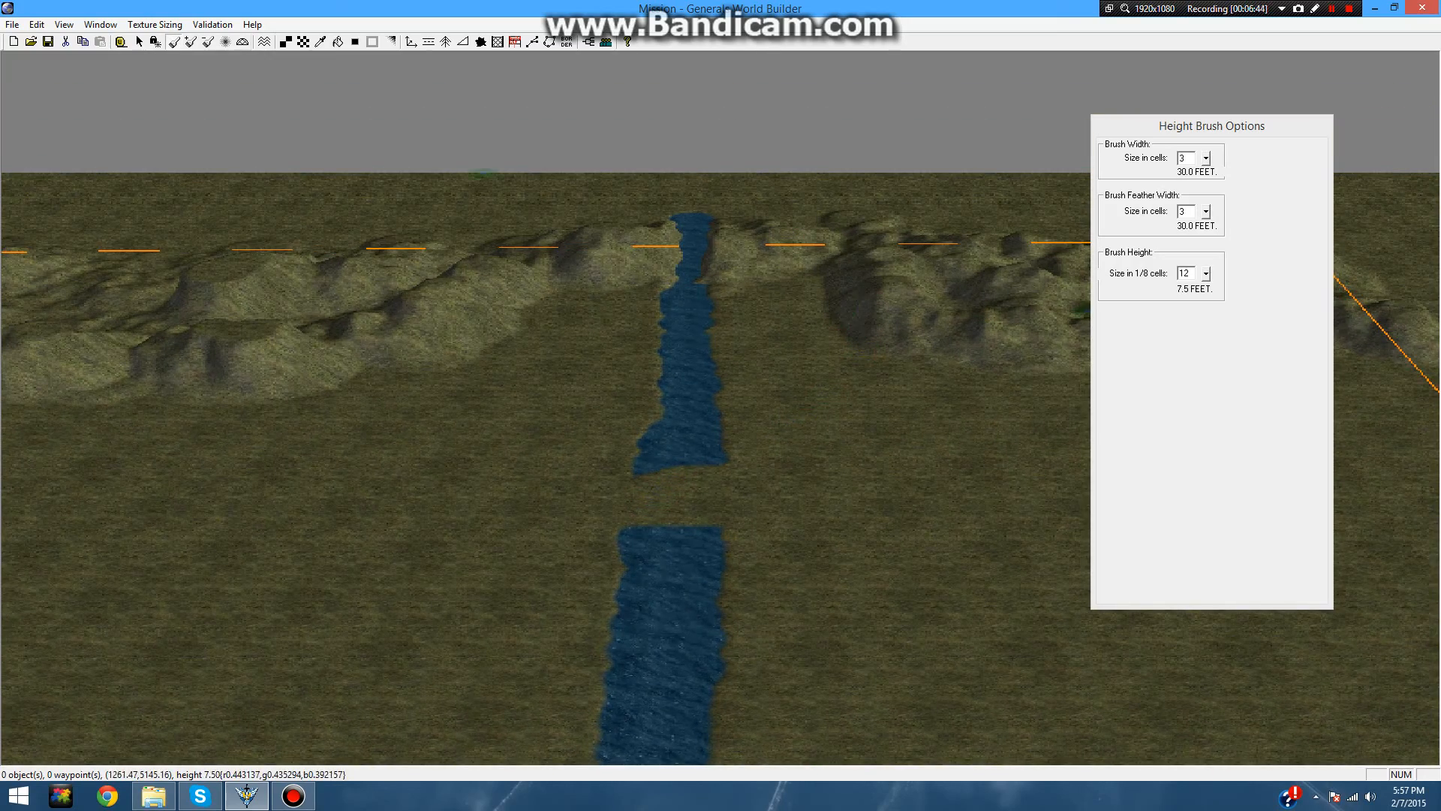
click(208, 42)
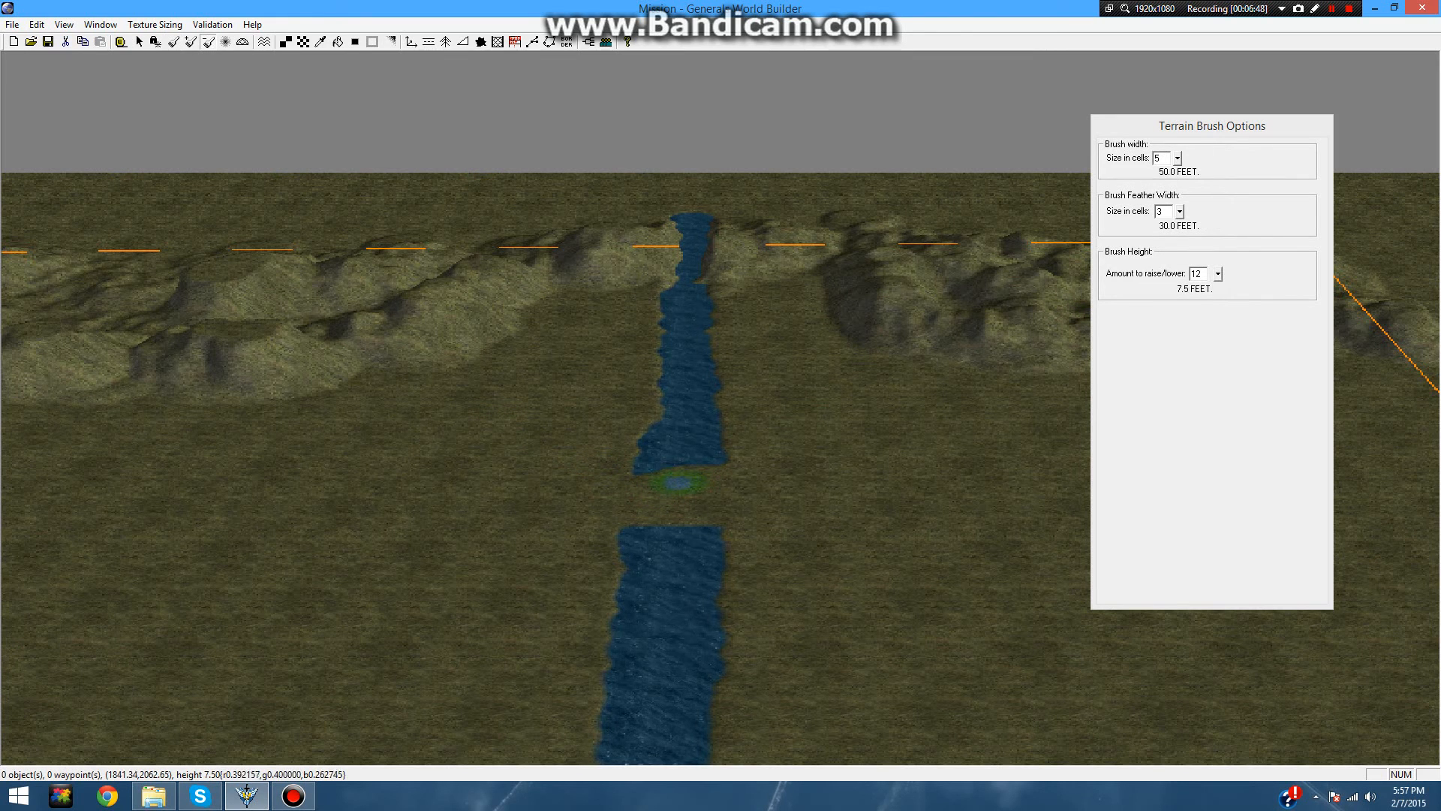
click(679, 470)
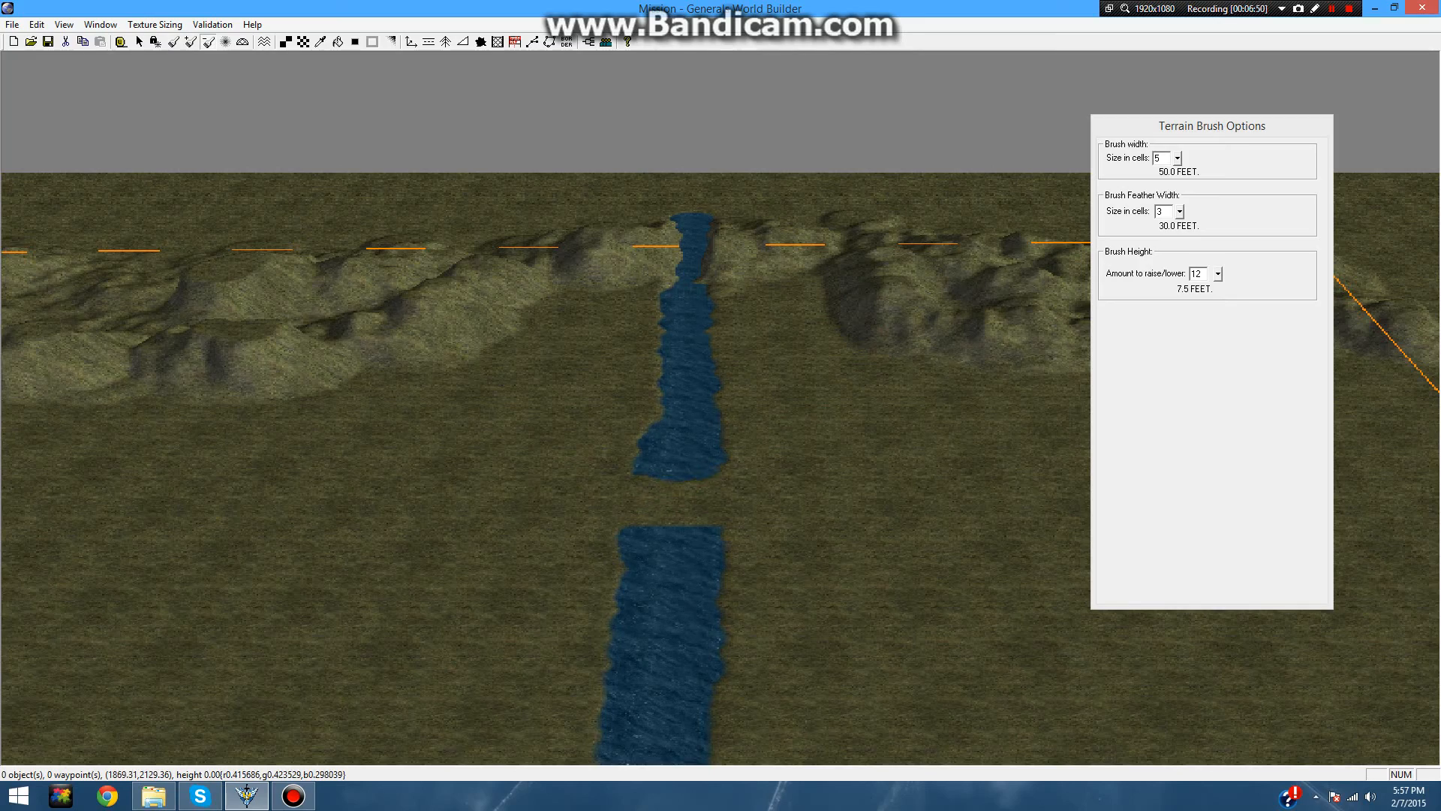
- Lower the terrain at the river's near end, extending the channel beyond the border line to the map edge
scroll(603, 545, down, 6)
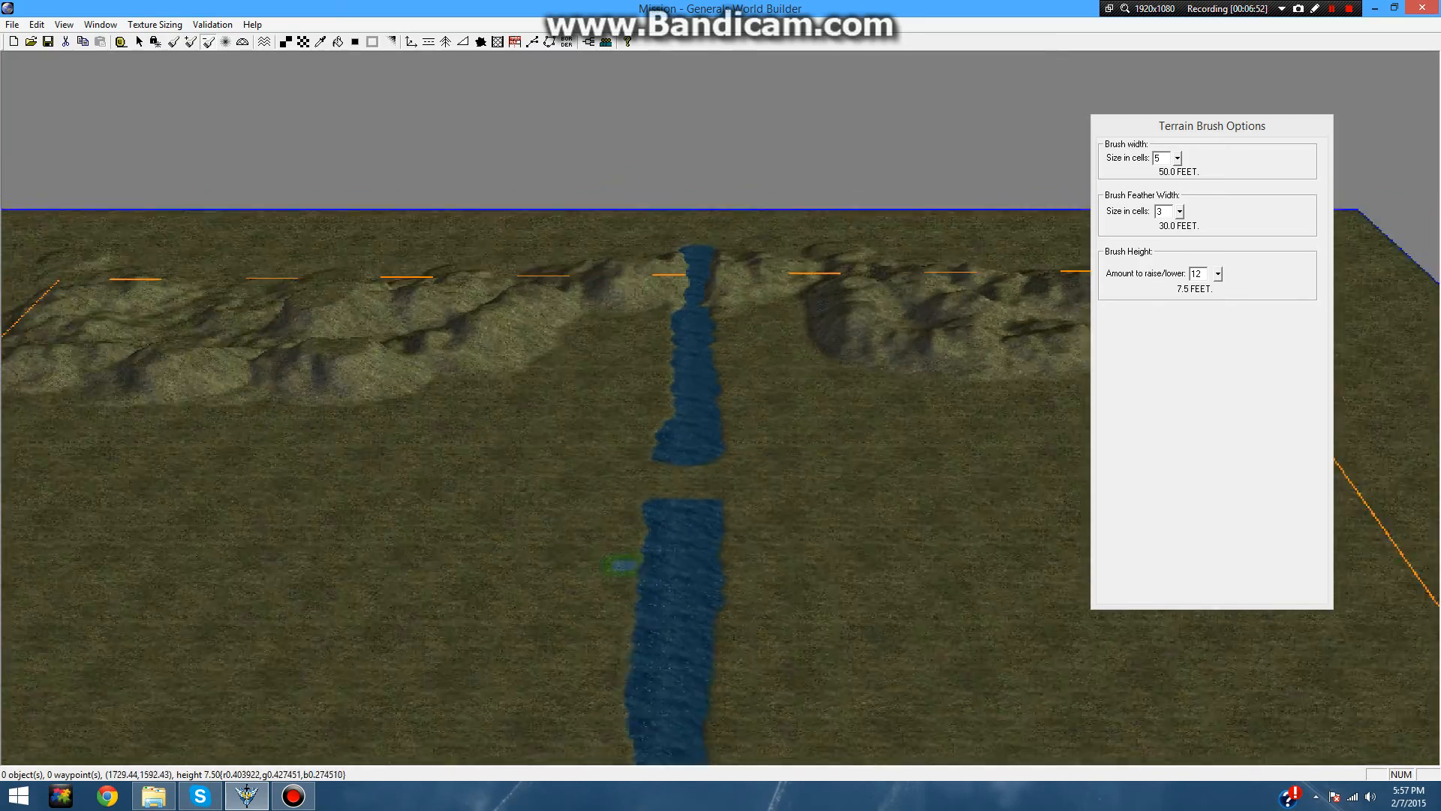
right_drag(551, 432, 540, 608)
scroll(525, 489, down, 1)
scroll(849, 455, up, 3)
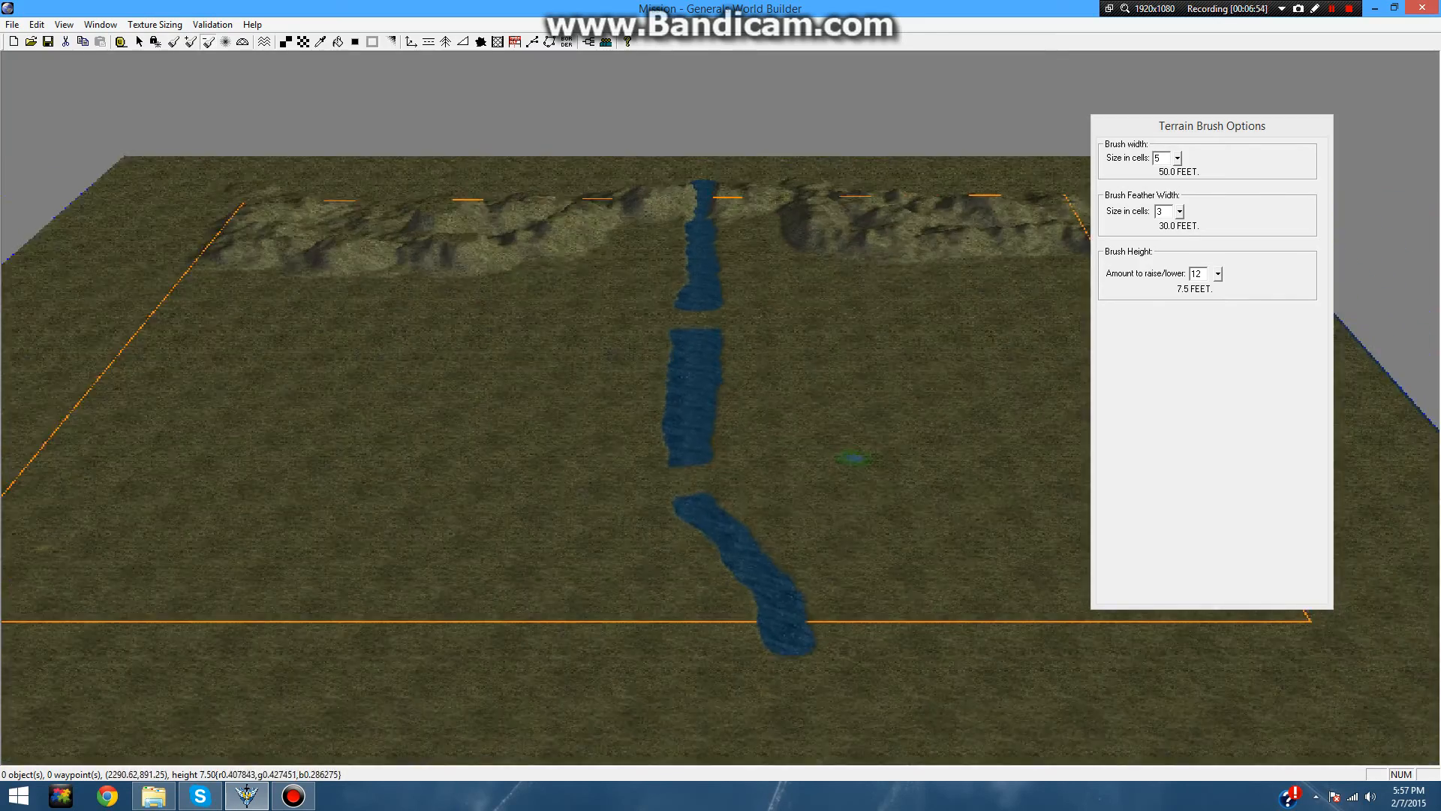
mouse_move(892, 394)
right_down()
mouse_move(982, 357)
mouse_move(1207, 424)
mouse_move(1156, 540)
mouse_move(760, 577)
right_up()
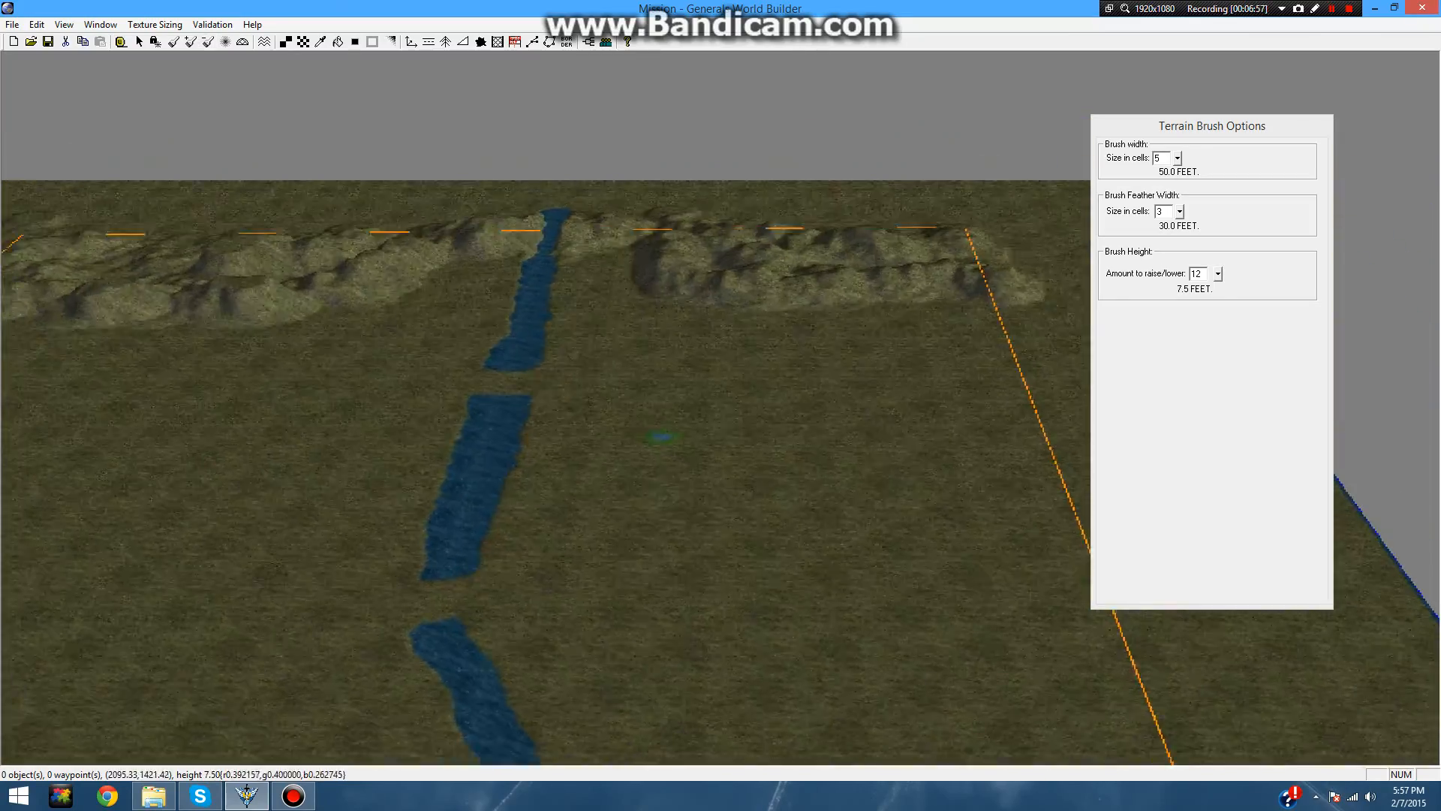
right_drag(662, 436, 590, 653)
right_drag(639, 493, 618, 550)
scroll(618, 551, down, 1)
scroll(601, 556, up, 6)
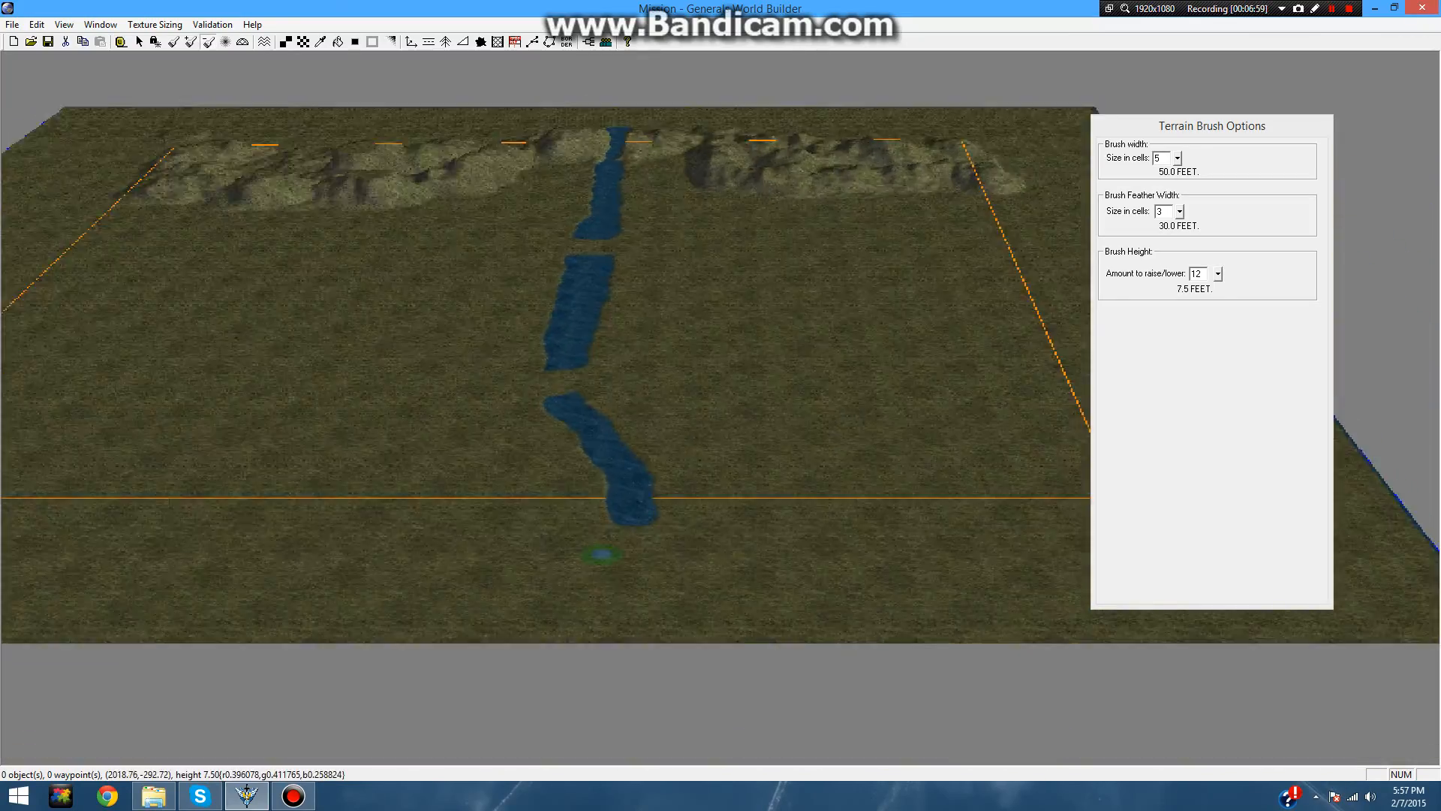
scroll(602, 540, up, 3)
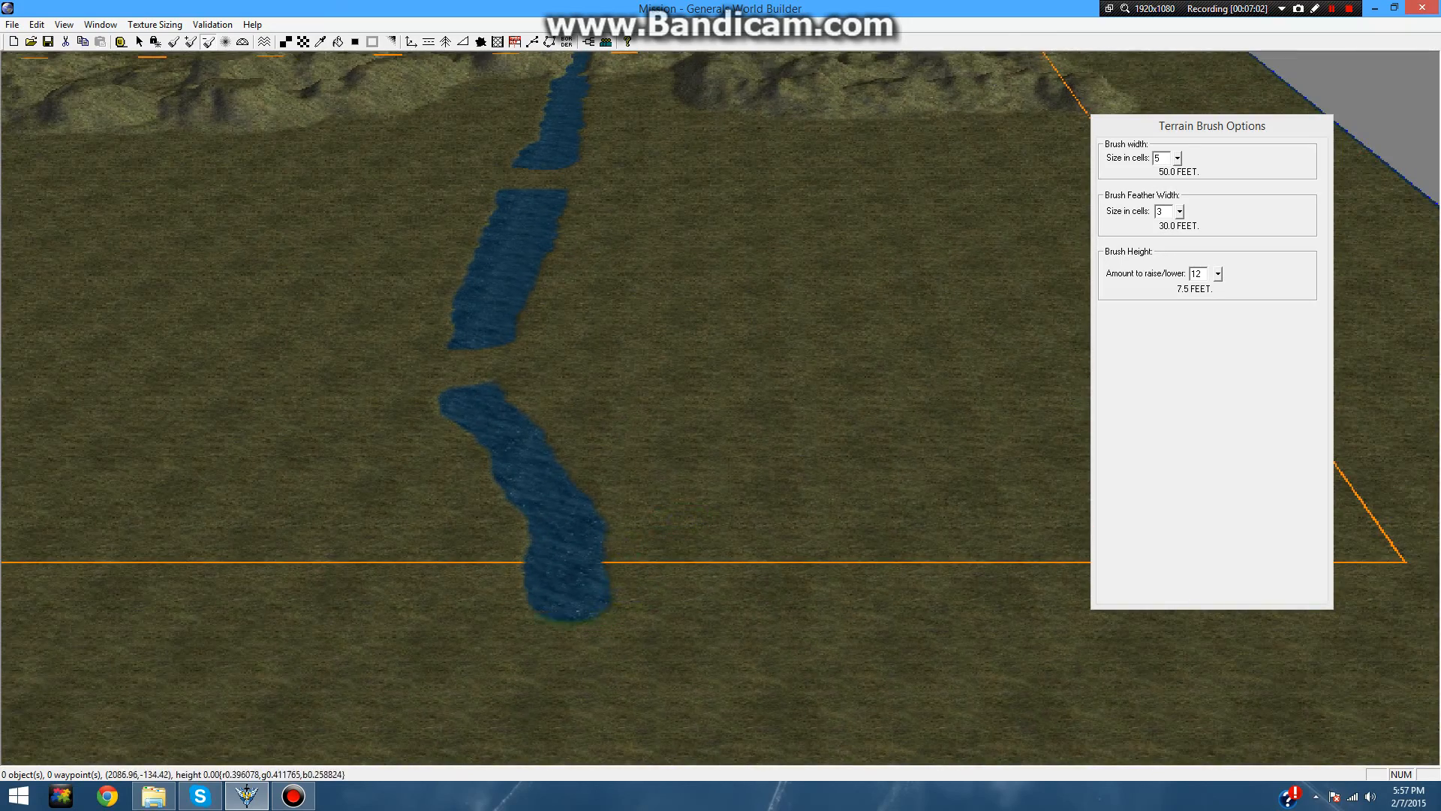
scroll(590, 657, down, 3)
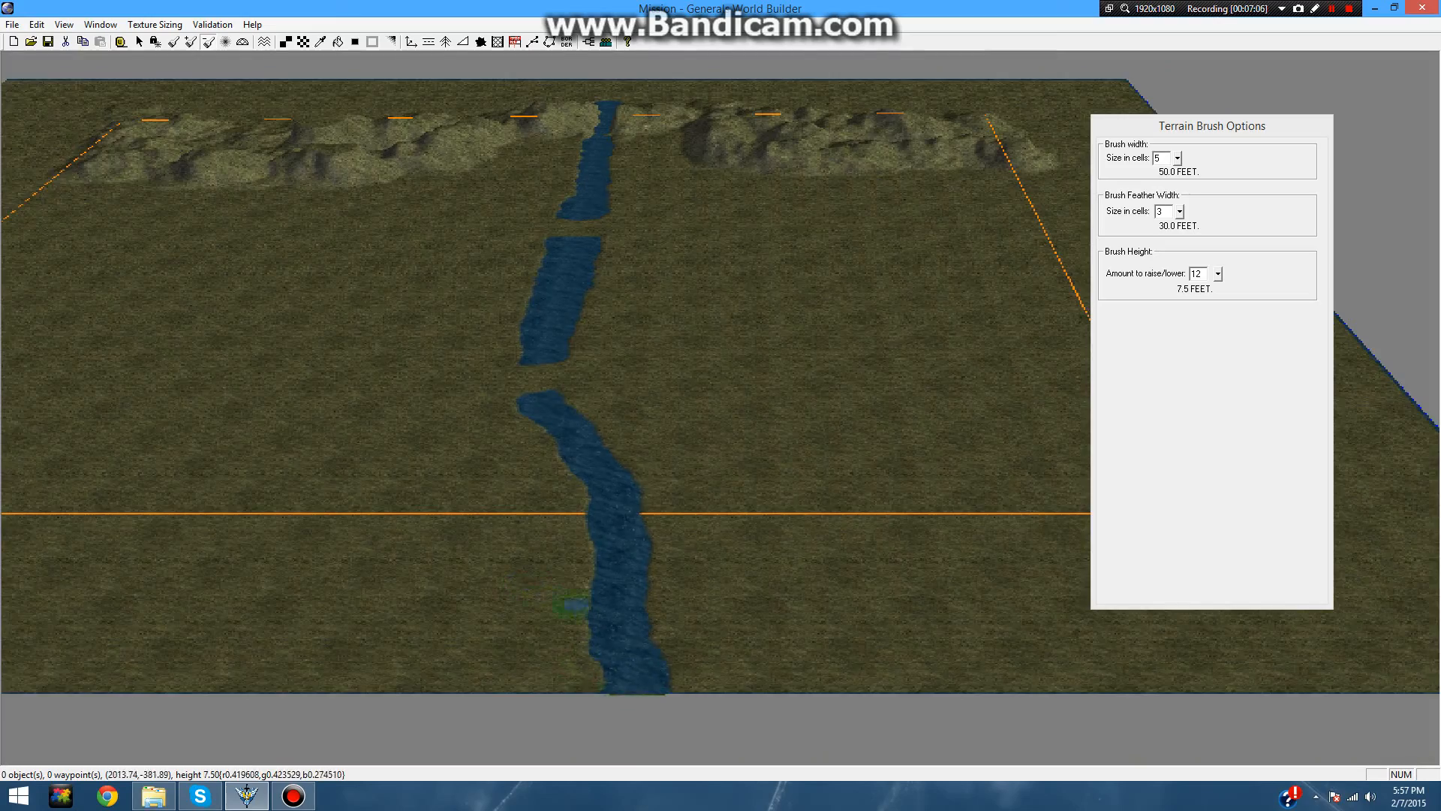
- Examine the river's full course, its banks and the two land crossings from several distances and angles
scroll(661, 537, up, 4)
mouse_move(820, 364)
right_down()
mouse_move(553, 349)
mouse_move(536, 327)
right_up()
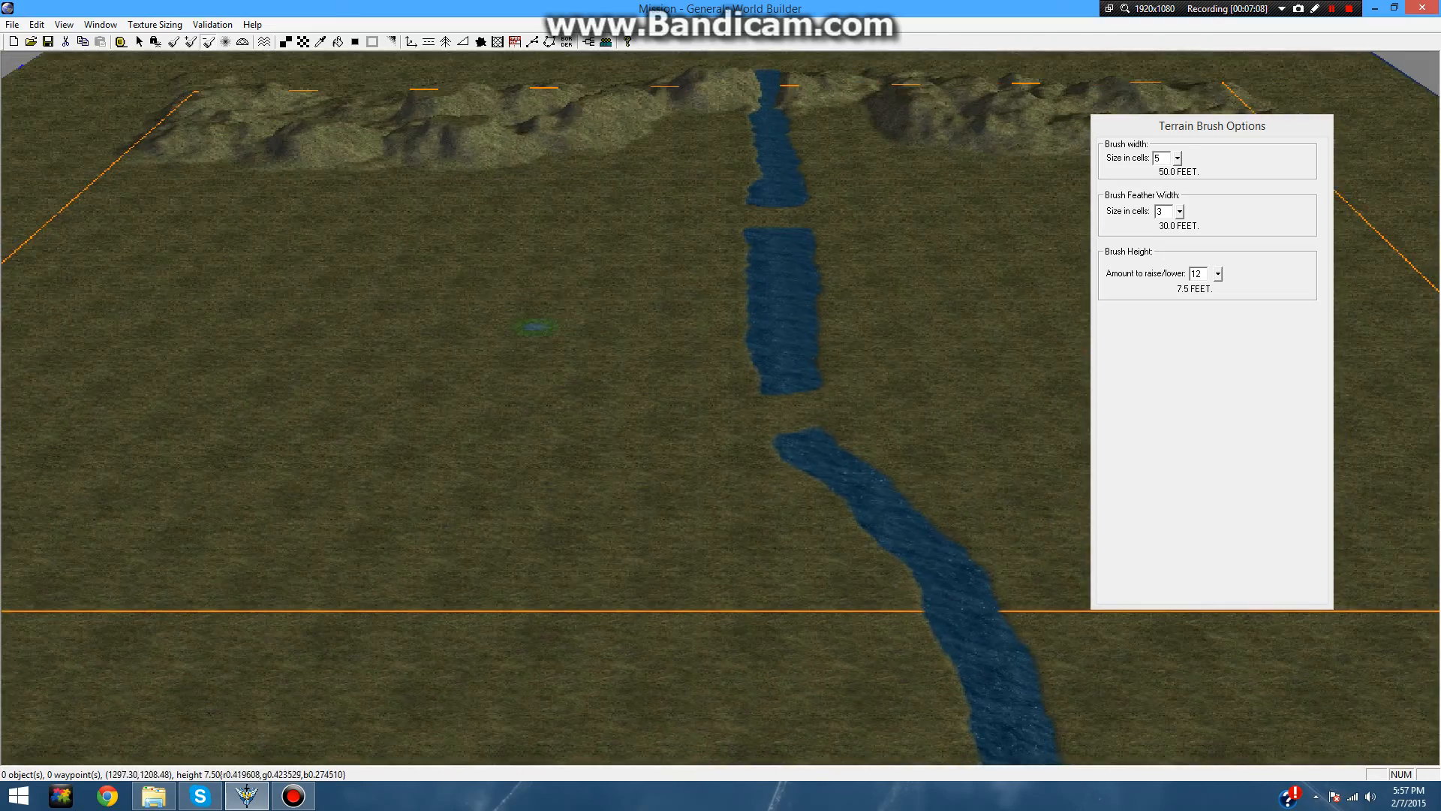
mouse_move(748, 477)
right_down()
mouse_move(698, 533)
mouse_move(617, 563)
right_up()
scroll(779, 476, up, 3)
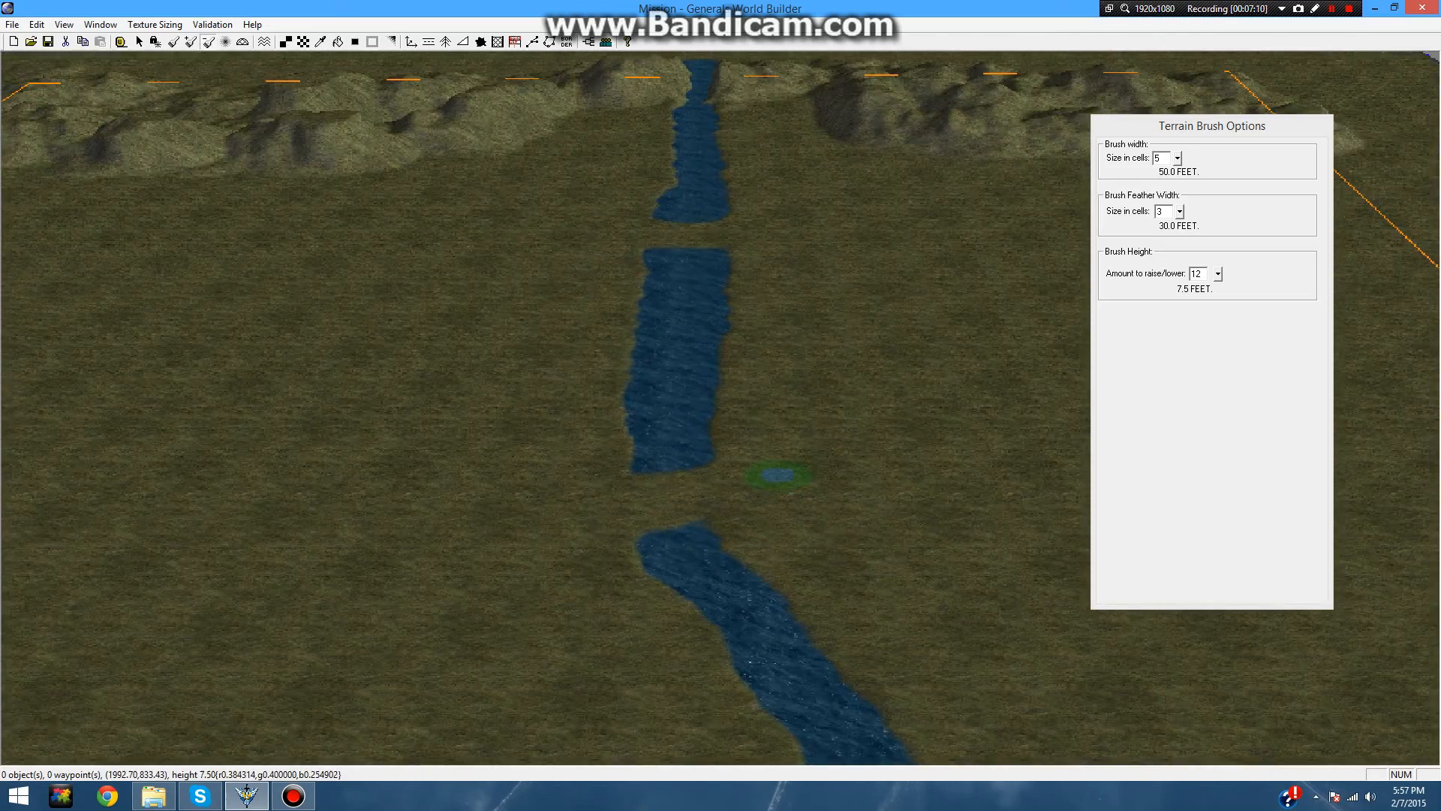
scroll(773, 476, up, 2)
scroll(751, 301, down, 1)
scroll(740, 268, up, 1)
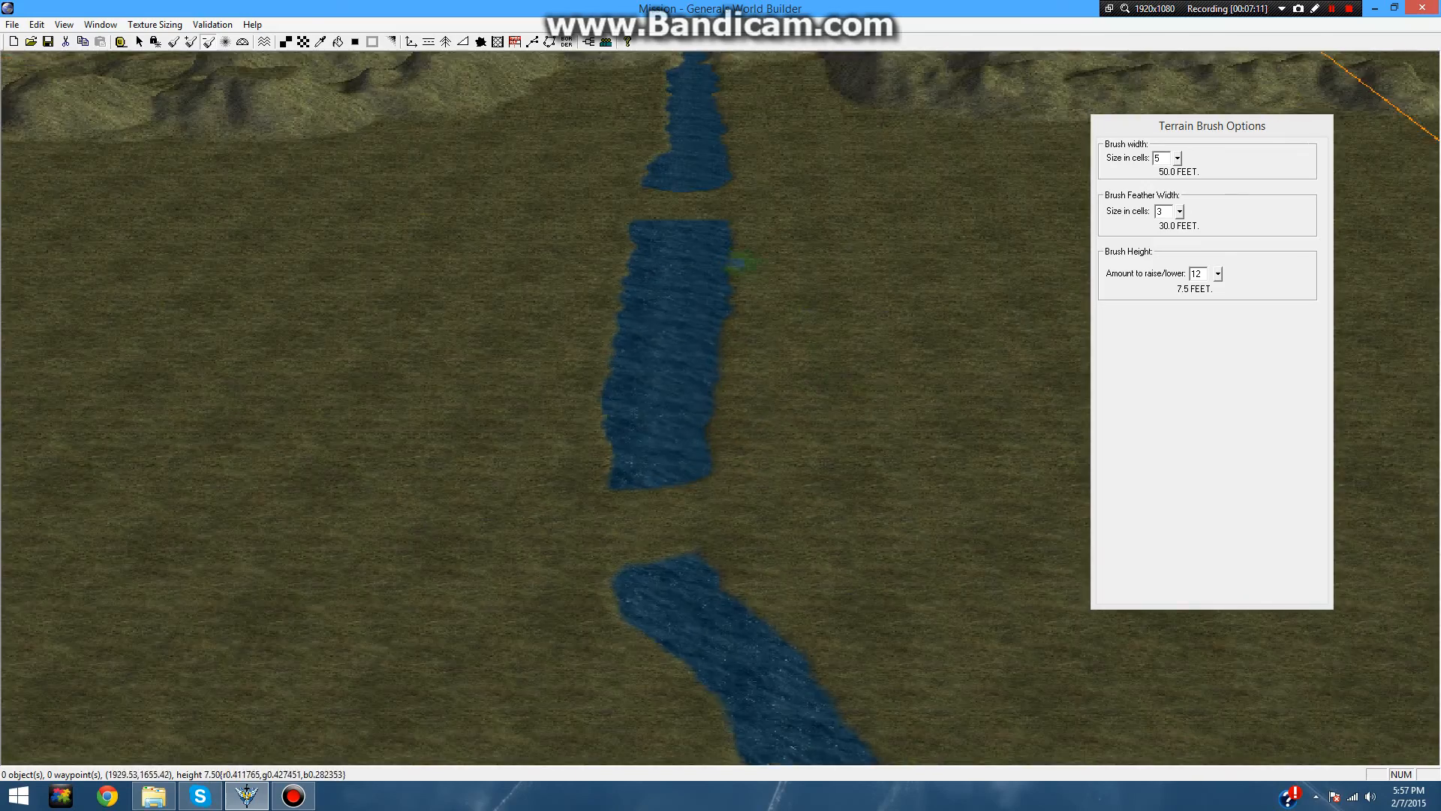
mouse_move(750, 306)
right_down()
mouse_move(950, 565)
mouse_move(937, 698)
right_up()
mouse_move(810, 465)
right_down()
mouse_move(755, 710)
mouse_move(717, 796)
right_up()
scroll(755, 463, up, 3)
scroll(736, 507, down, 6)
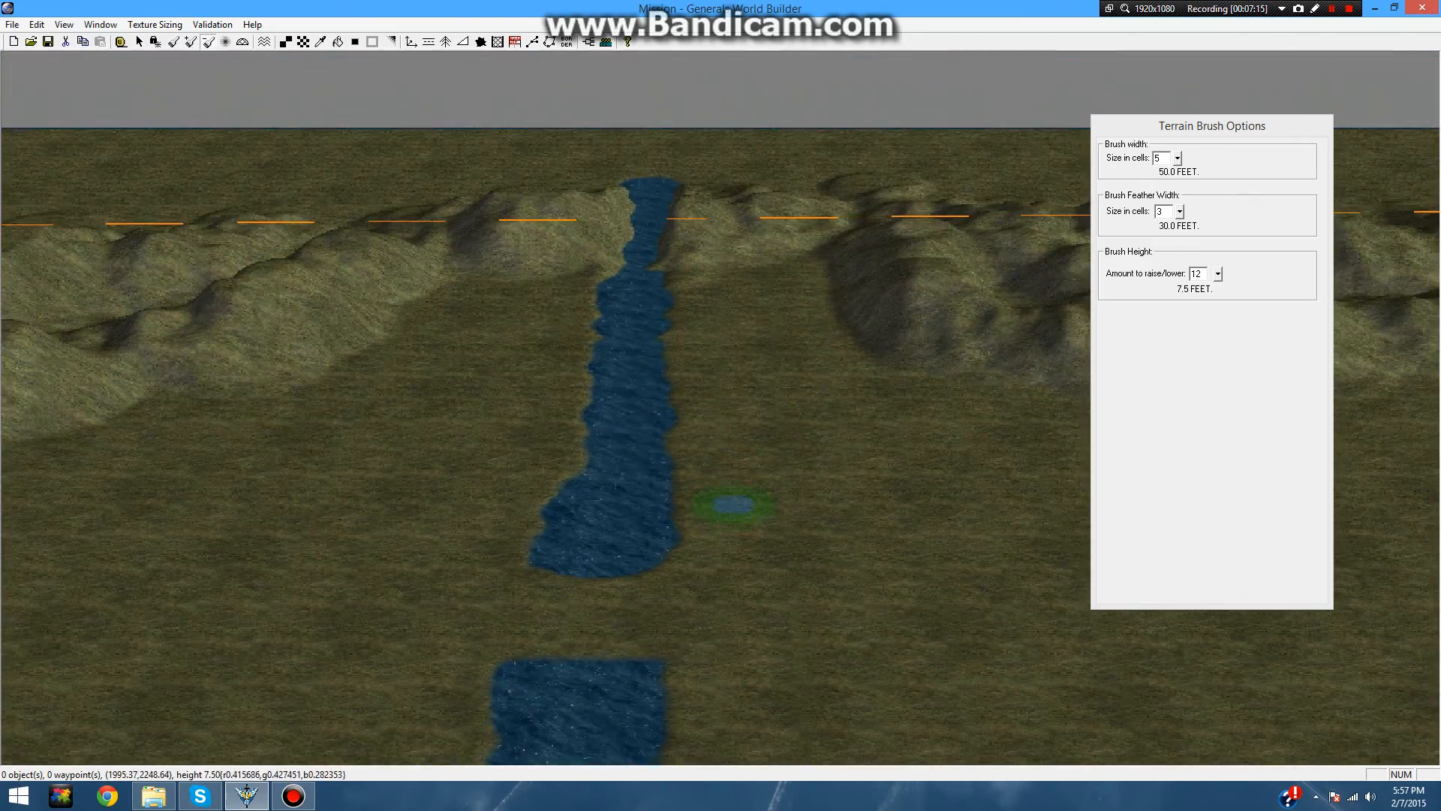
scroll(733, 489, down, 3)
scroll(706, 518, up, 3)
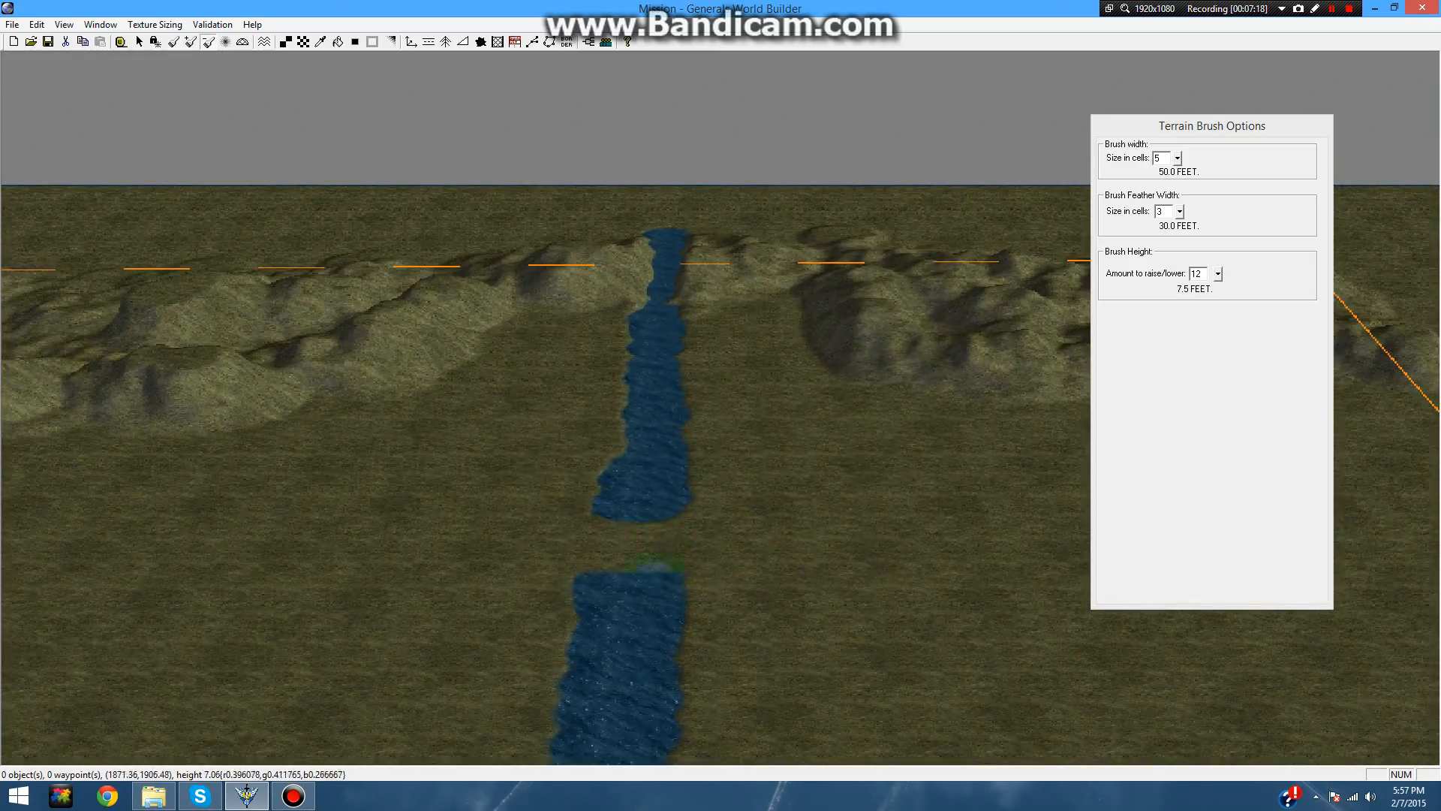
scroll(724, 472, up, 2)
scroll(724, 473, up, 2)
right_drag(762, 492, 879, 187)
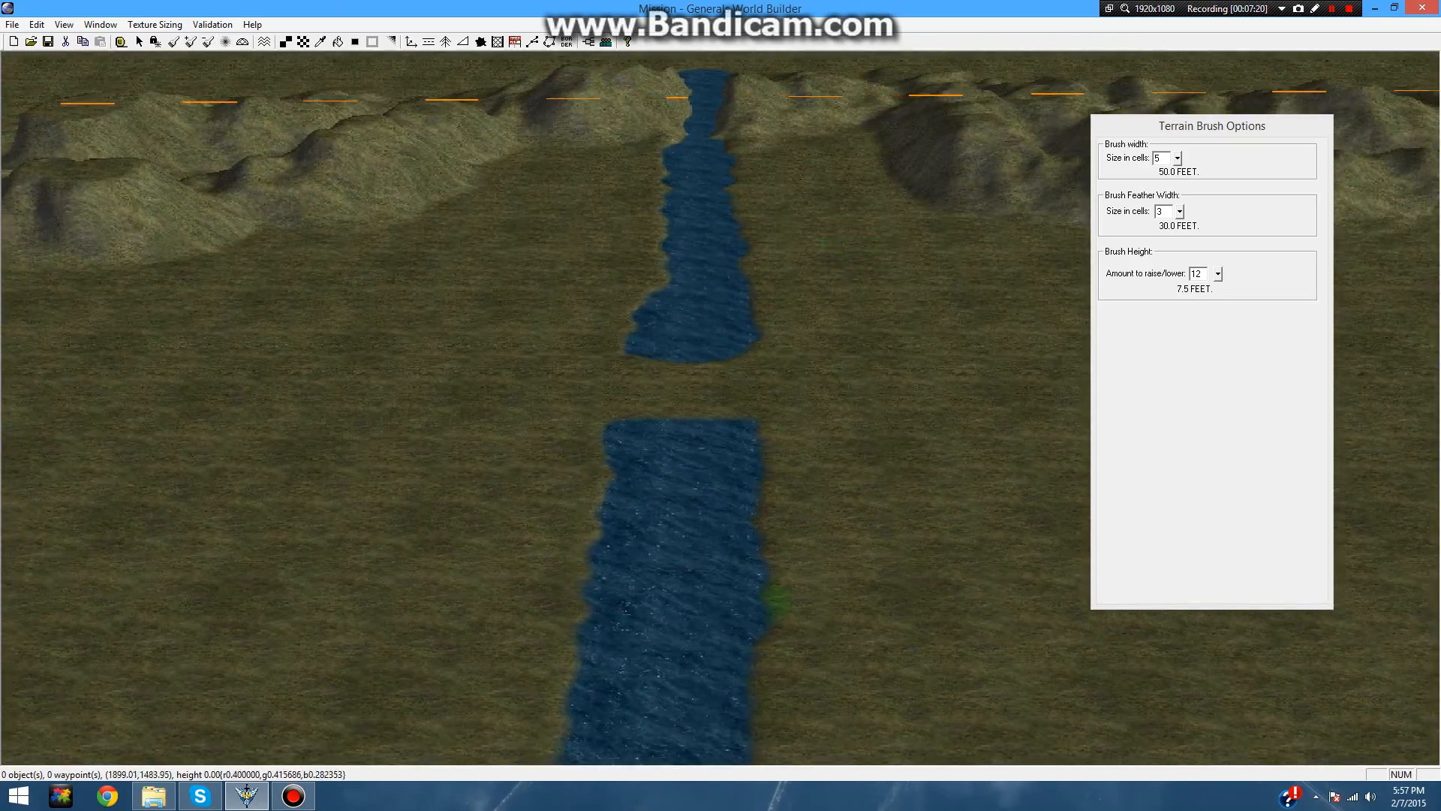
mouse_move(784, 323)
right_down()
mouse_move(814, 251)
mouse_move(798, 241)
mouse_move(791, 300)
mouse_move(717, 380)
right_up()
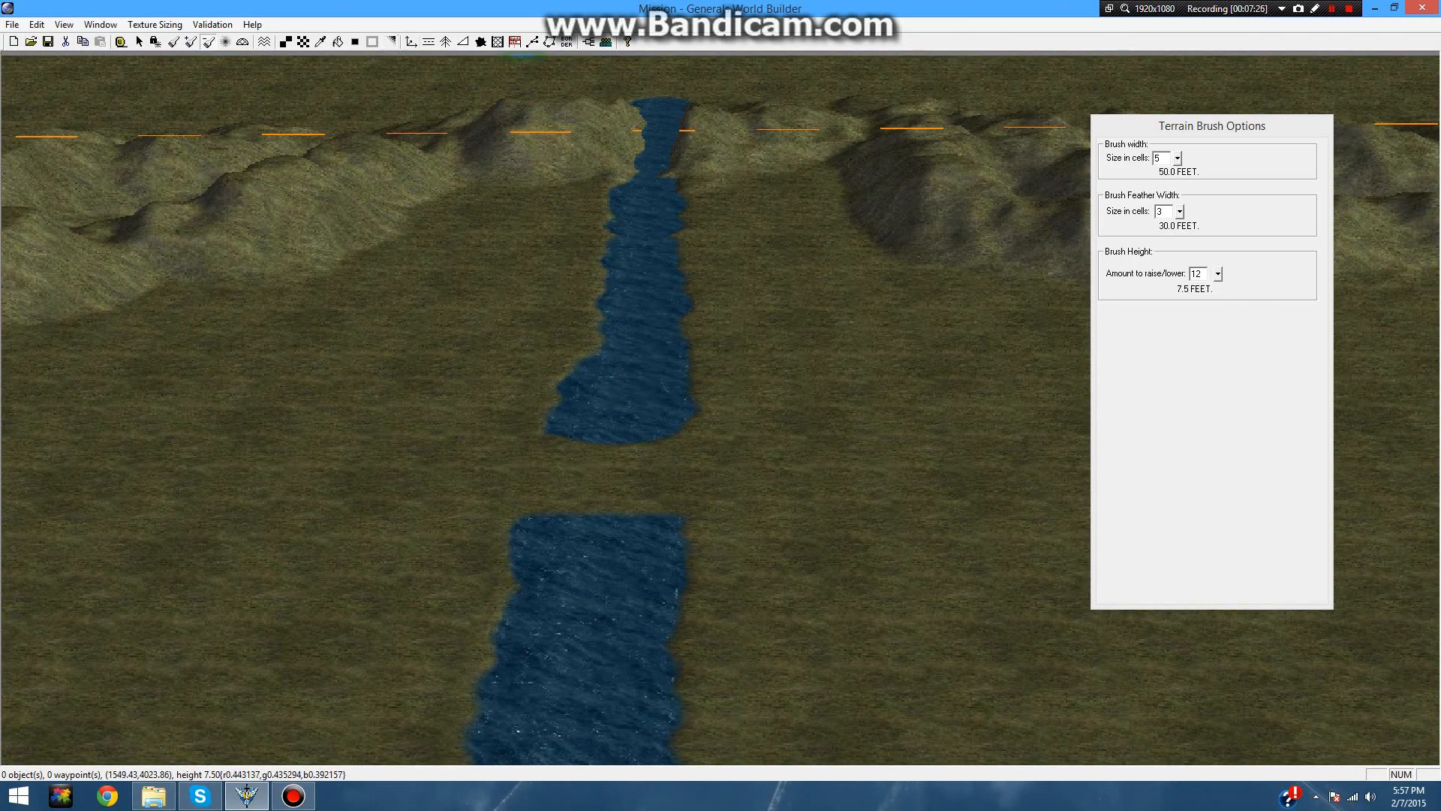
- Try a short TwoLaneDark road on the plain beside the far river crossing, and undo it
click(429, 42)
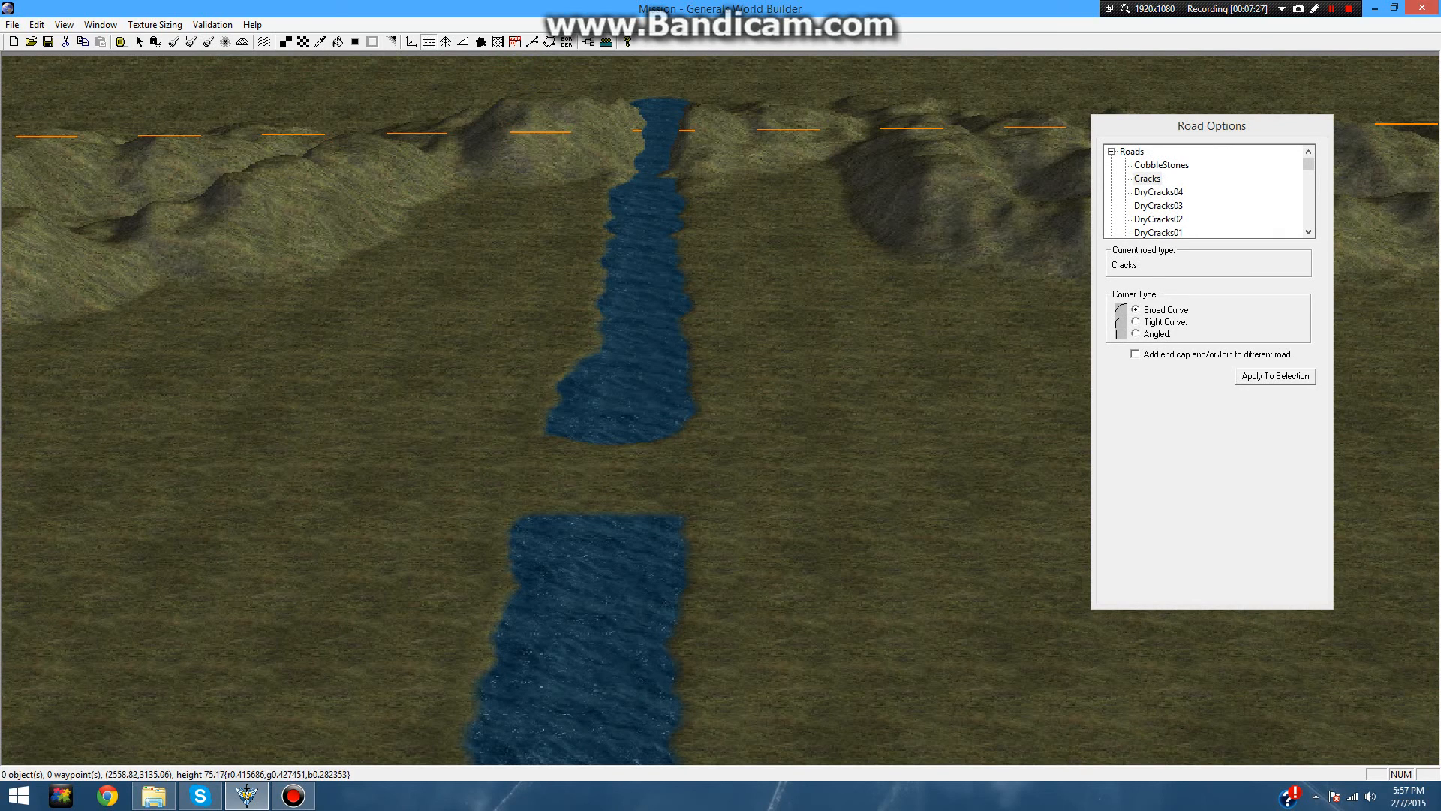
drag(1308, 164, 1309, 191)
scroll(1205, 192, down, 9)
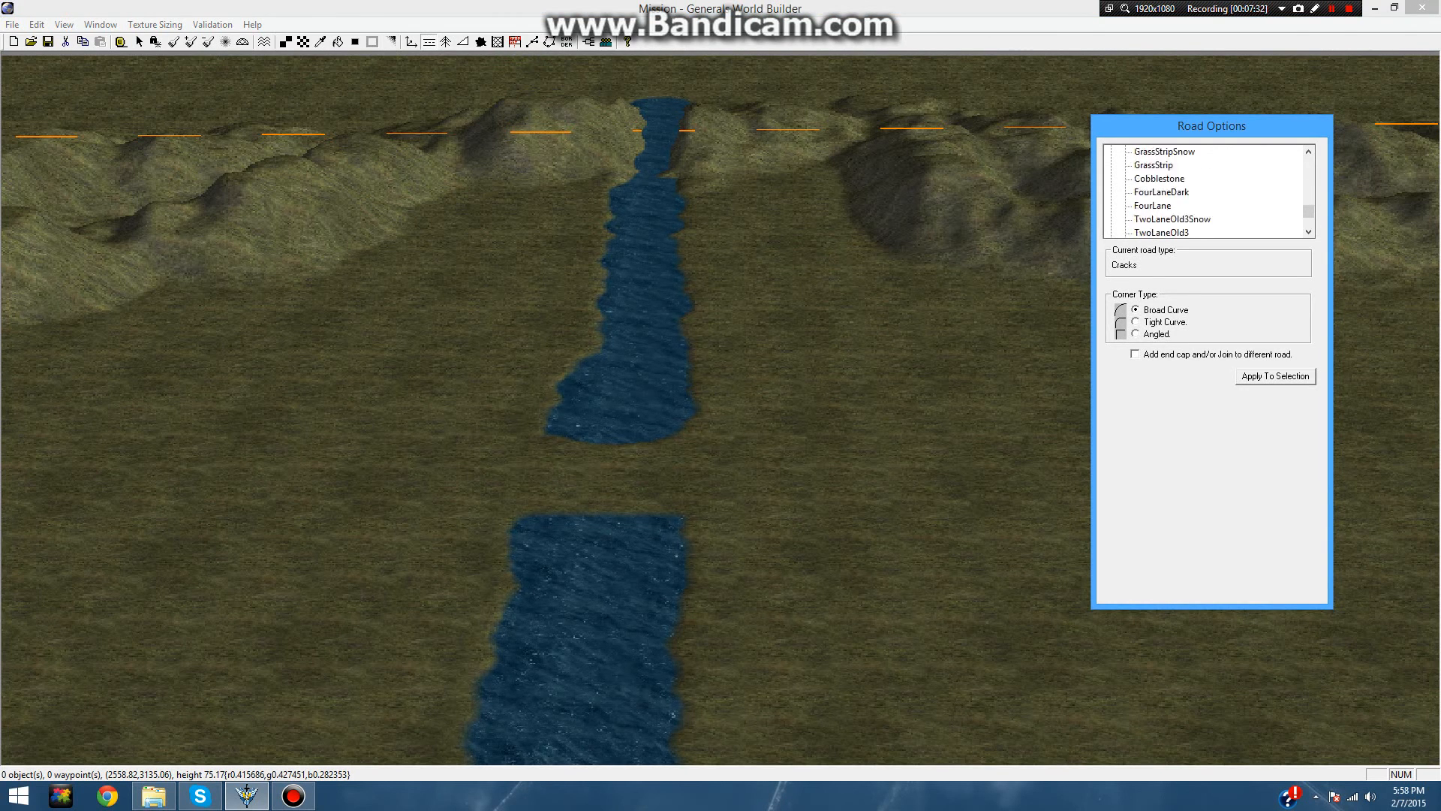
click(1161, 192)
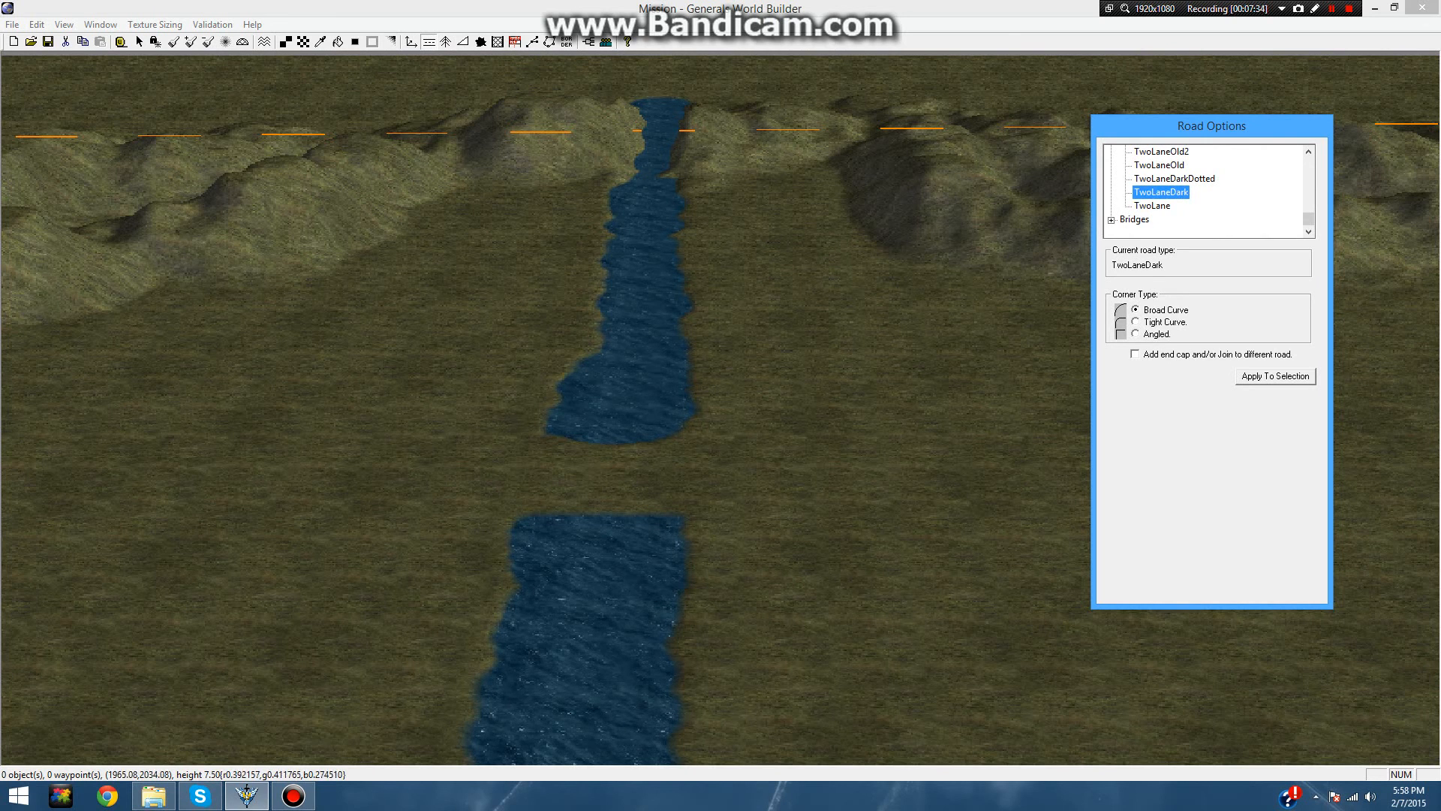
click(775, 399)
drag(776, 399, 879, 516)
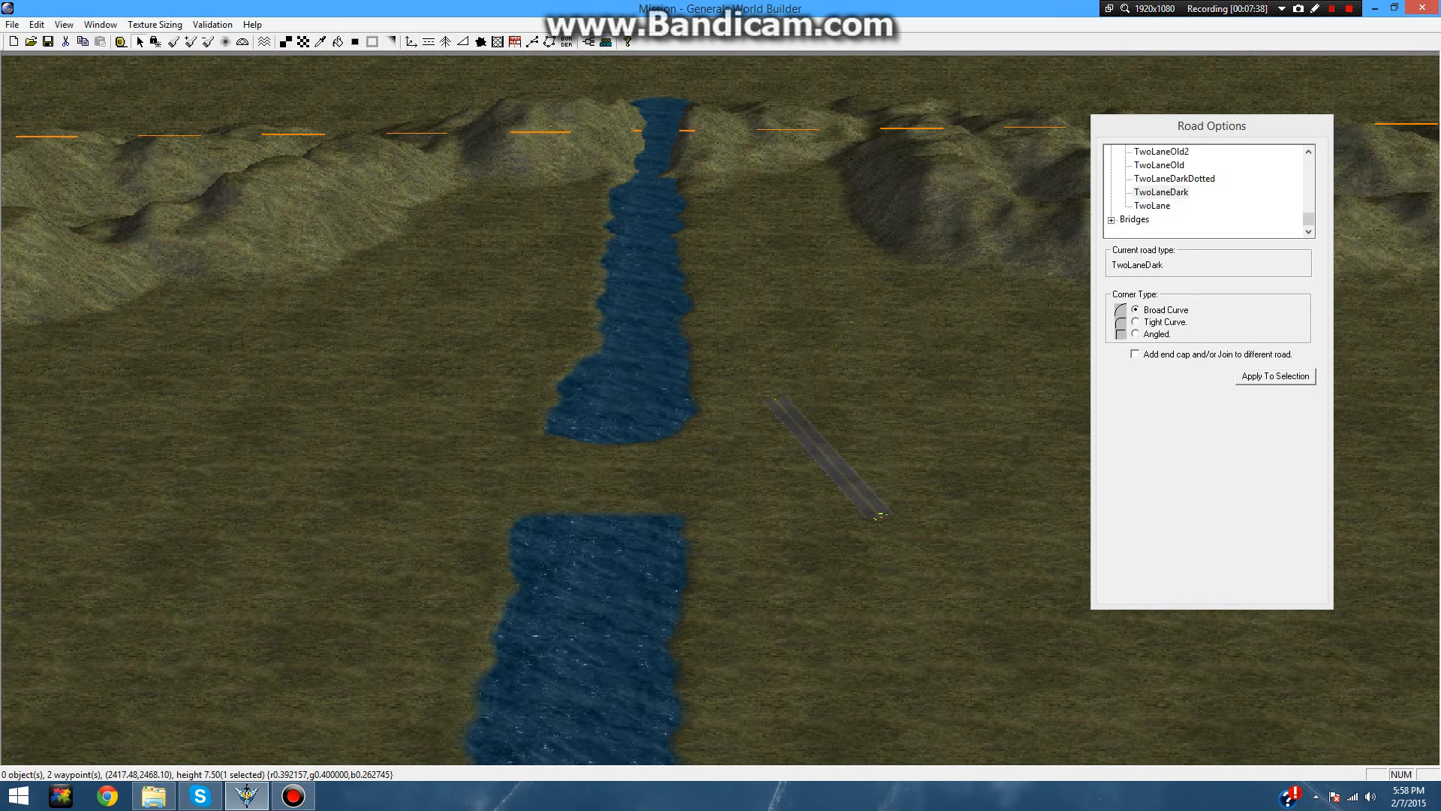
key(ctrl+z)
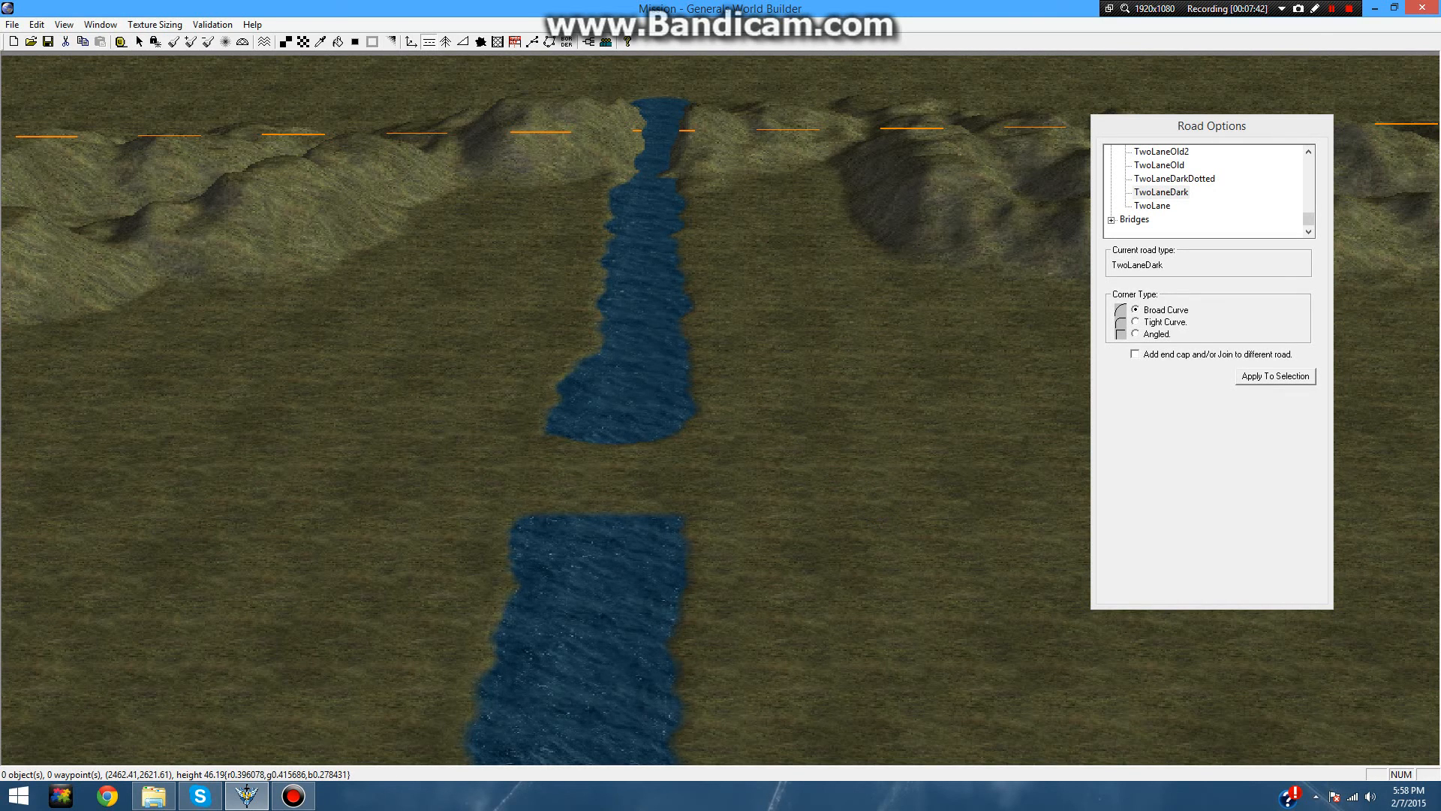
- Try a TwoLaneDarkDotted road segment on the same ground beside the river, and undo it
click(1174, 178)
drag(867, 342, 937, 489)
key(ctrl+z)
- Place a short FourLaneDark road segment on the plain between the river and the far mountains
scroll(1160, 166, up, 3)
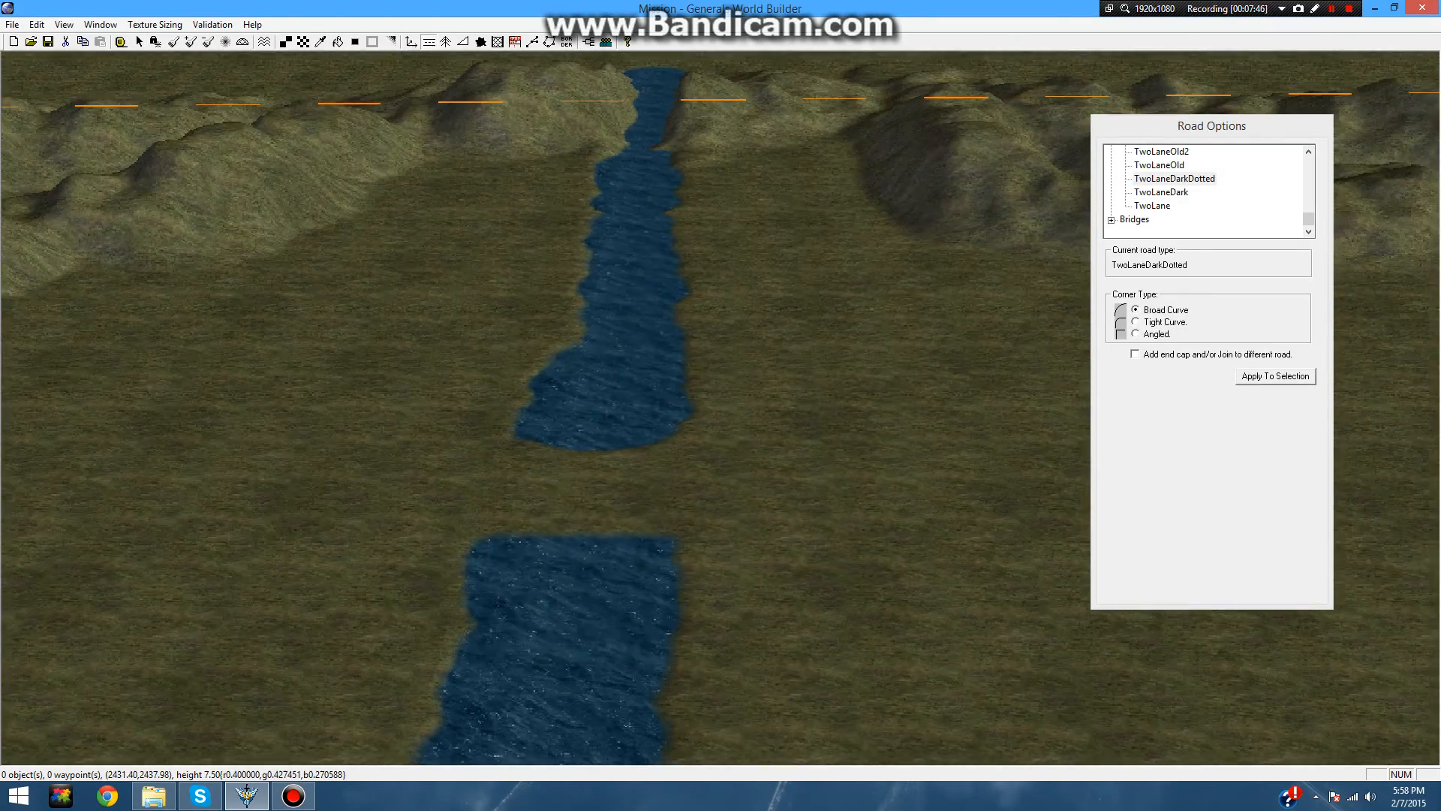
scroll(1160, 167, down, 3)
click(1160, 165)
scroll(1161, 167, up, 3)
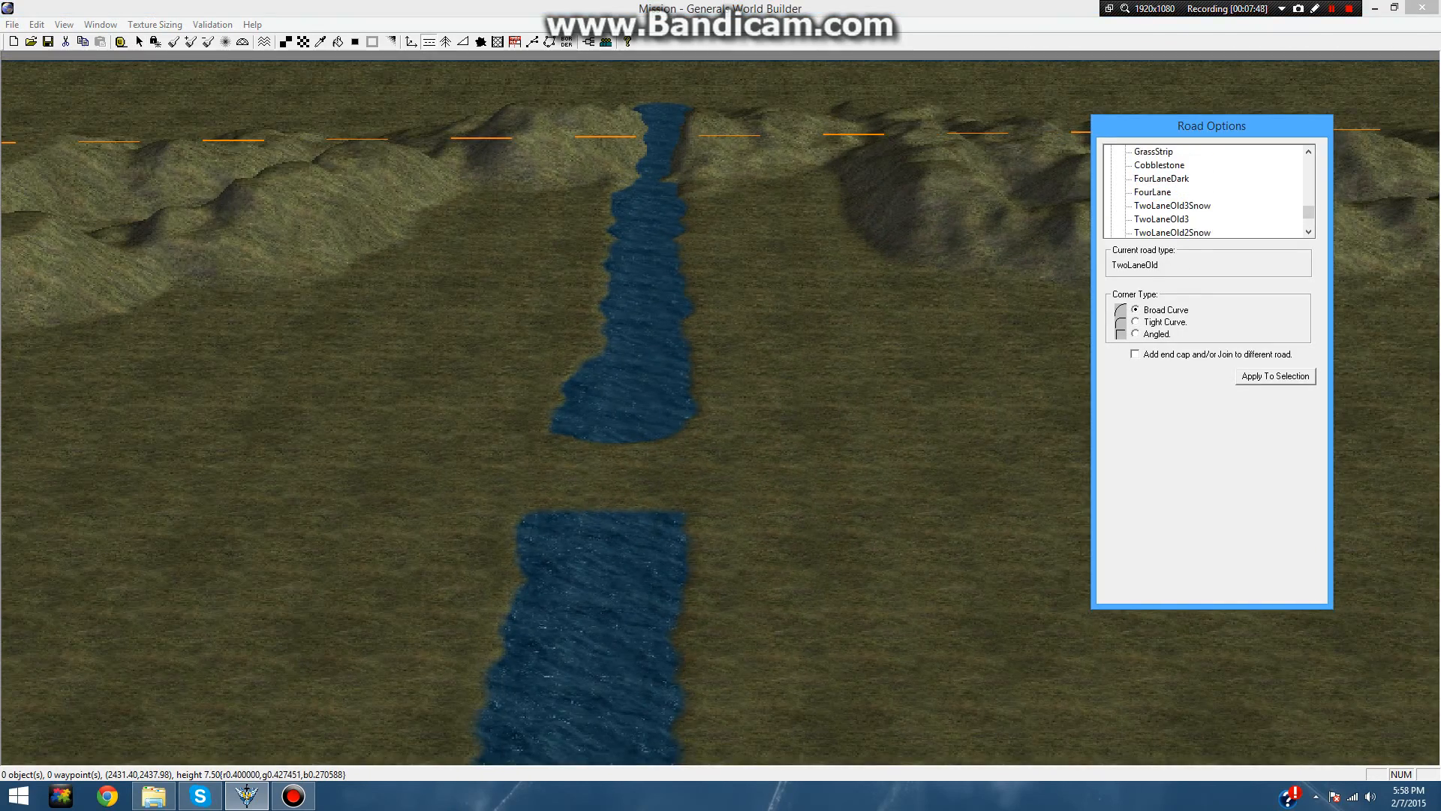
click(1161, 179)
drag(871, 330, 946, 456)
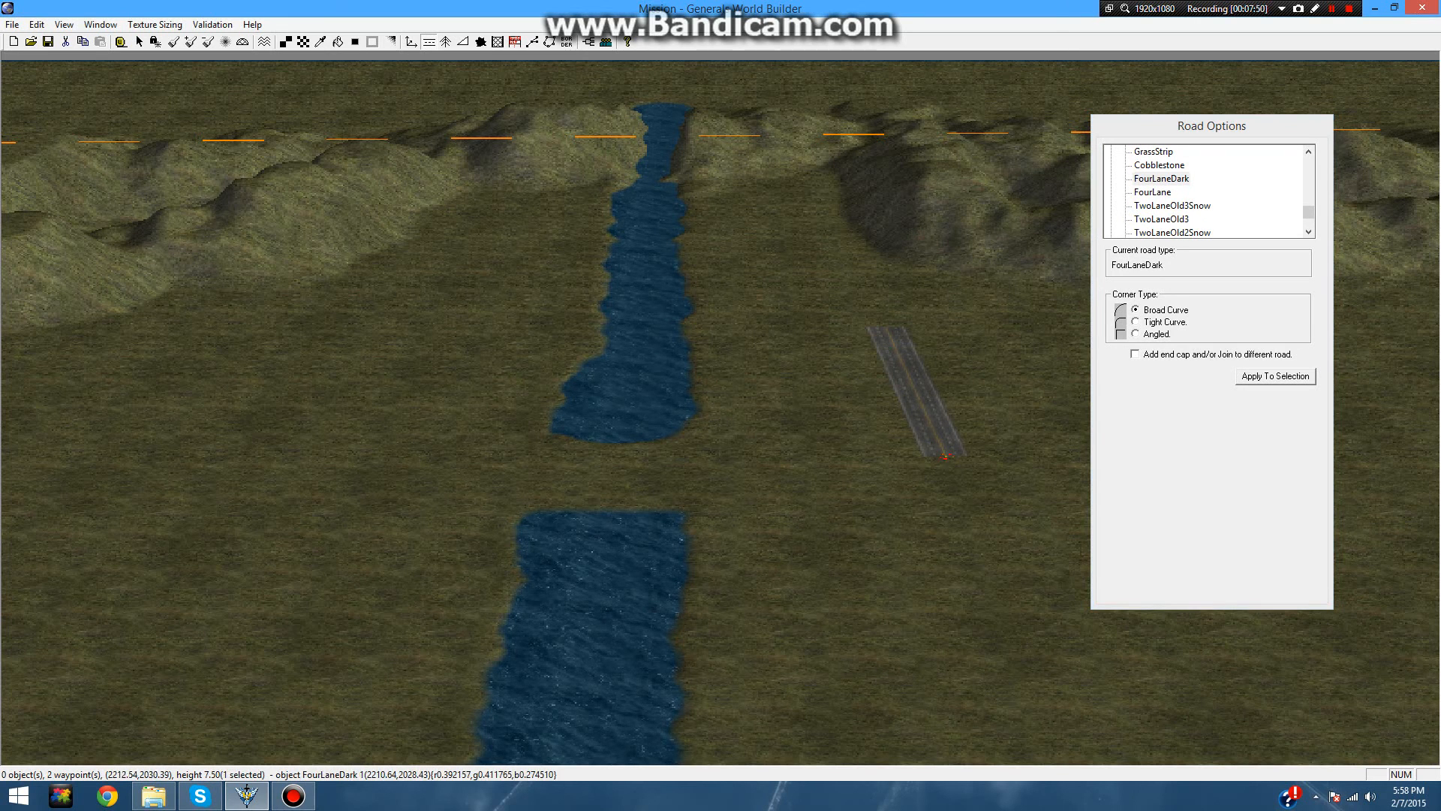
- Undo the test road segment and lay a FourLaneDark road straight across the far river crossing
key(ctrl+z)
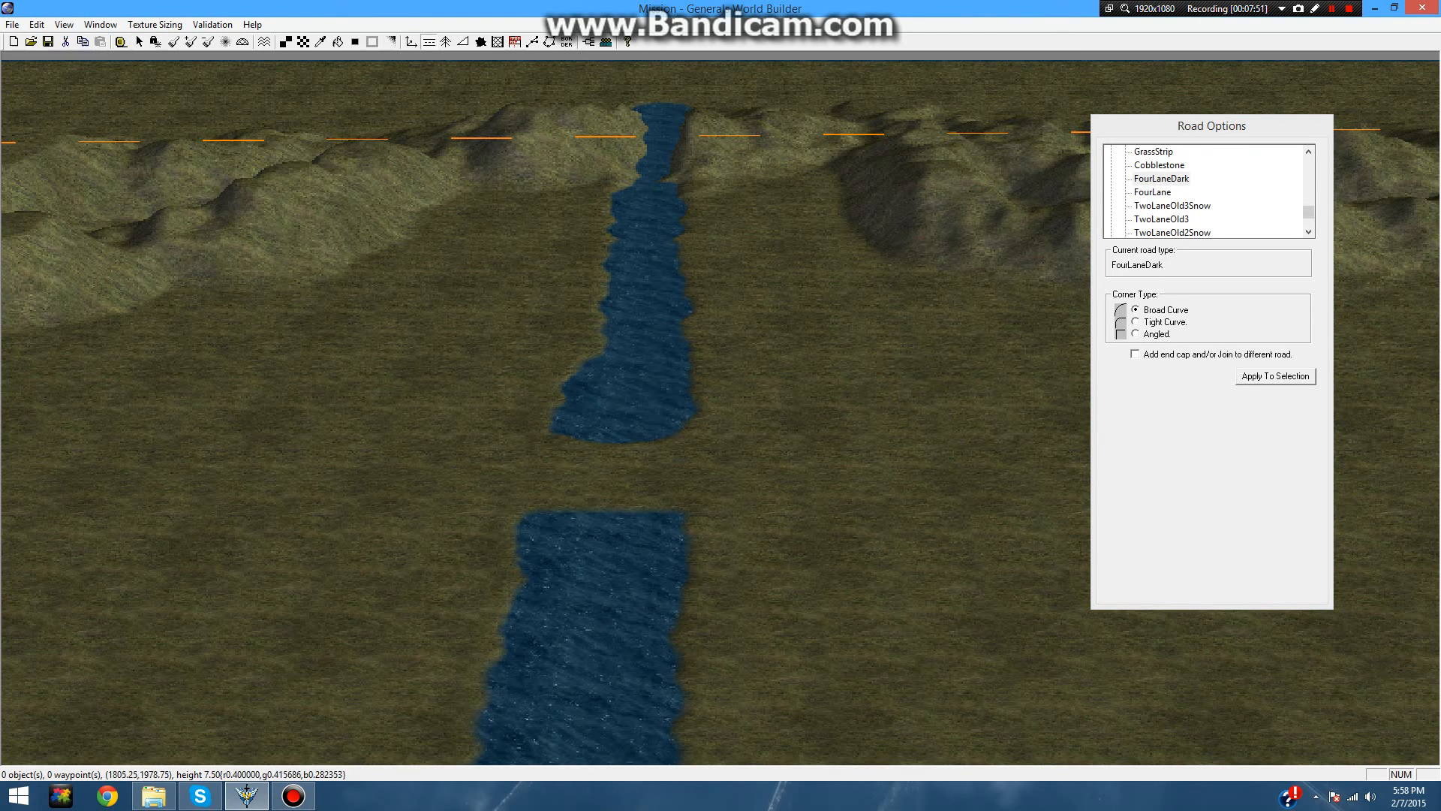
drag(434, 466, 788, 478)
scroll(811, 488, down, 5)
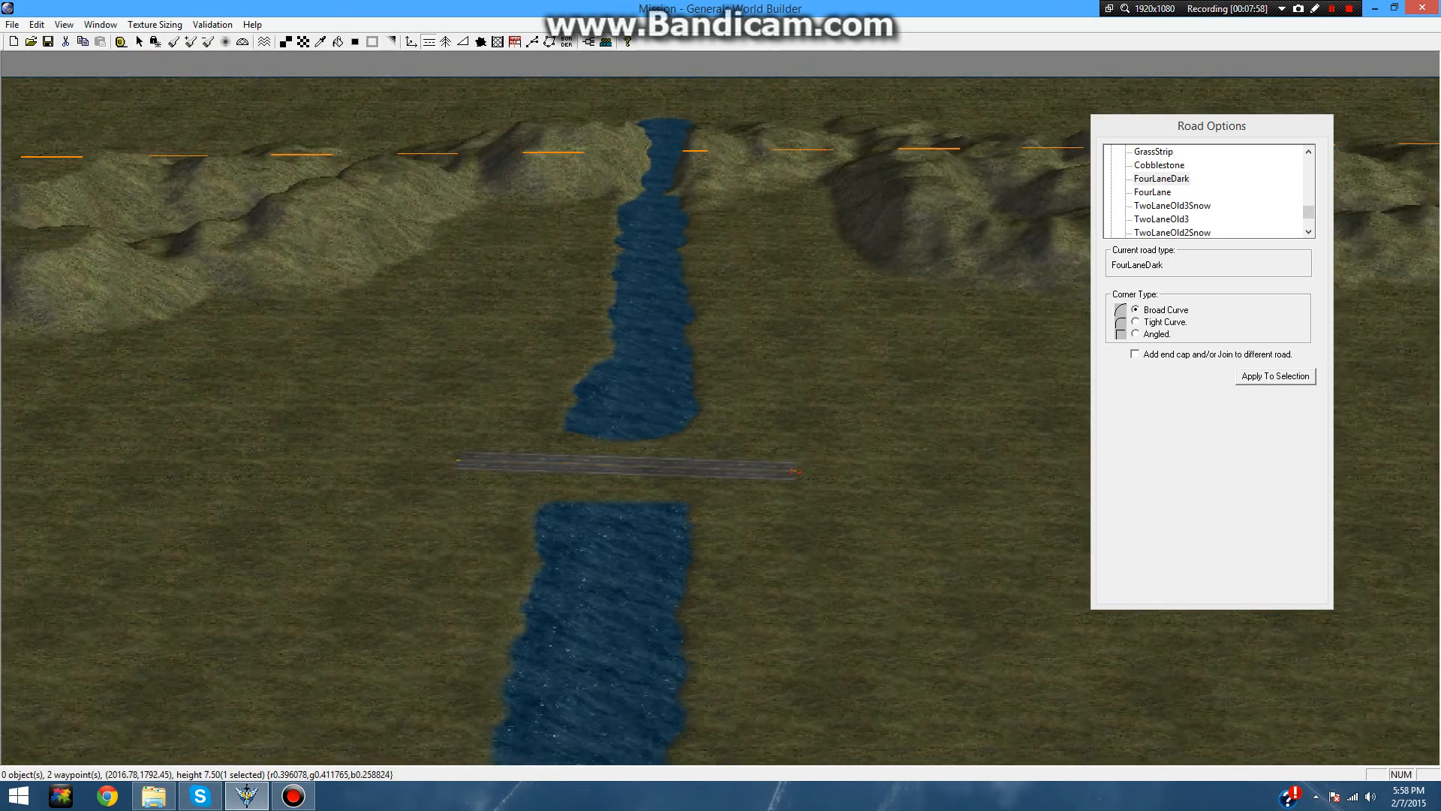
- Lay a FourLaneDark road diagonally across the near river crossing, spanning both banks
right_drag(826, 698, 879, 420)
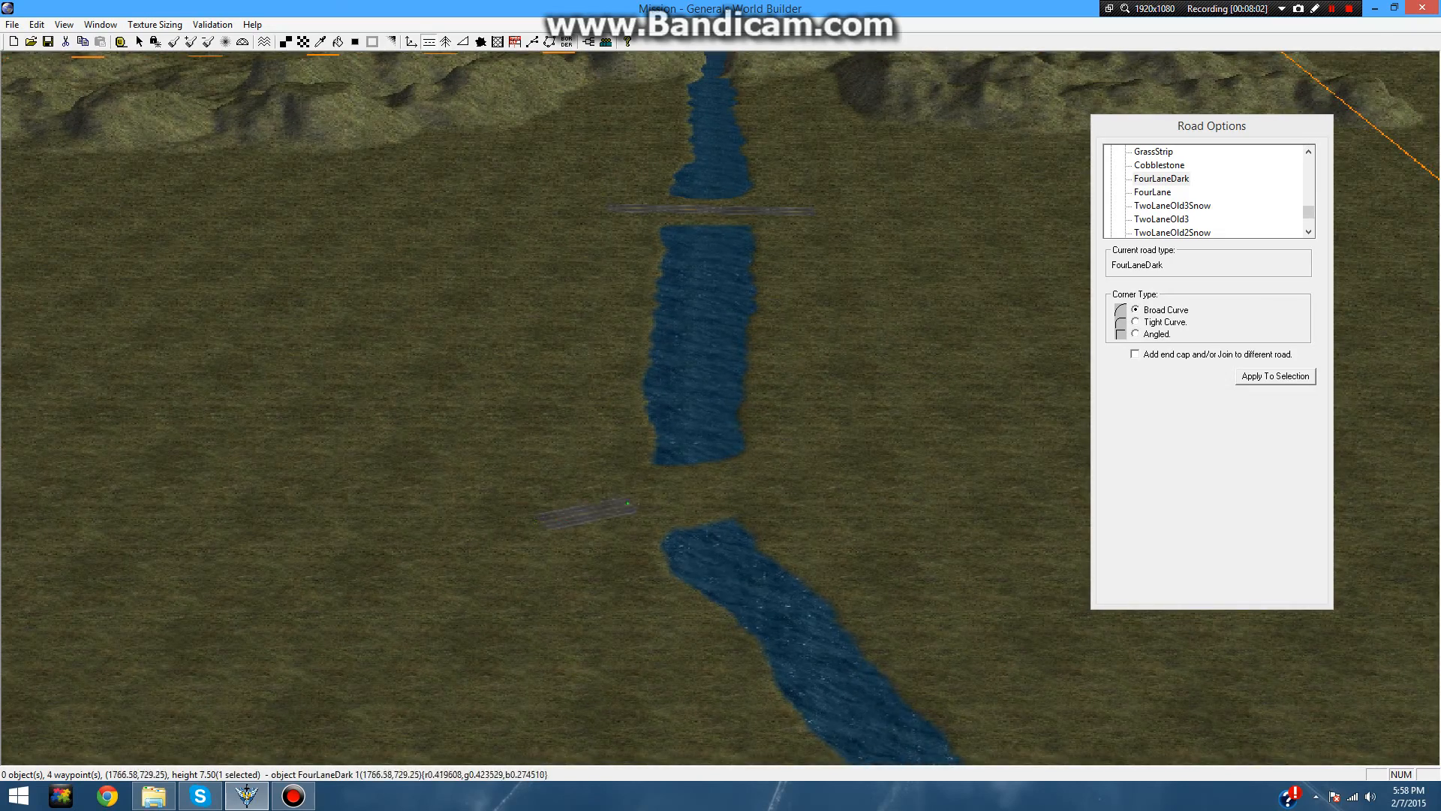
drag(539, 524, 853, 459)
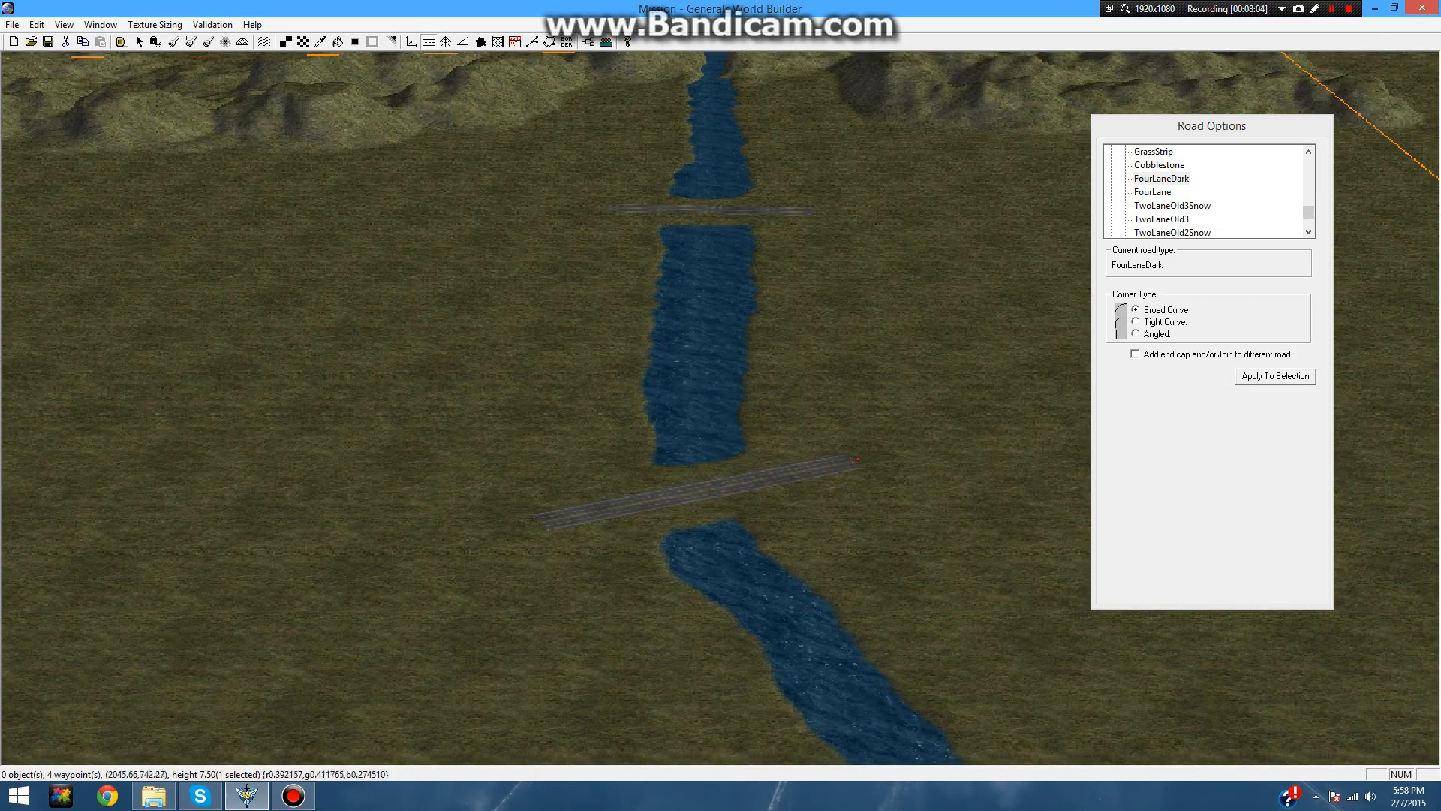
scroll(721, 406, up, 4)
- Set the Height Brush to a width of 1 cell and a feather width of 1 cell
click(173, 43)
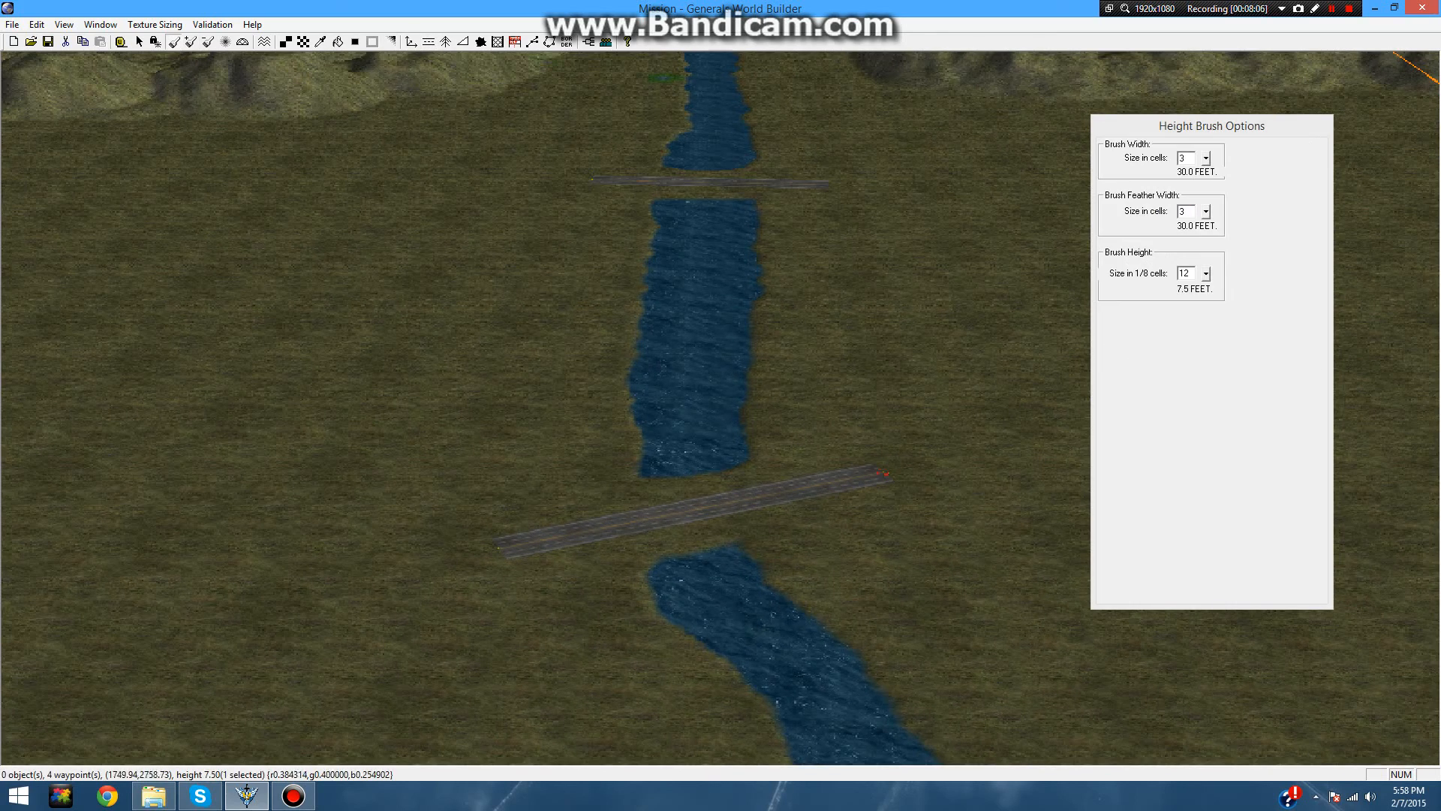
click(1205, 159)
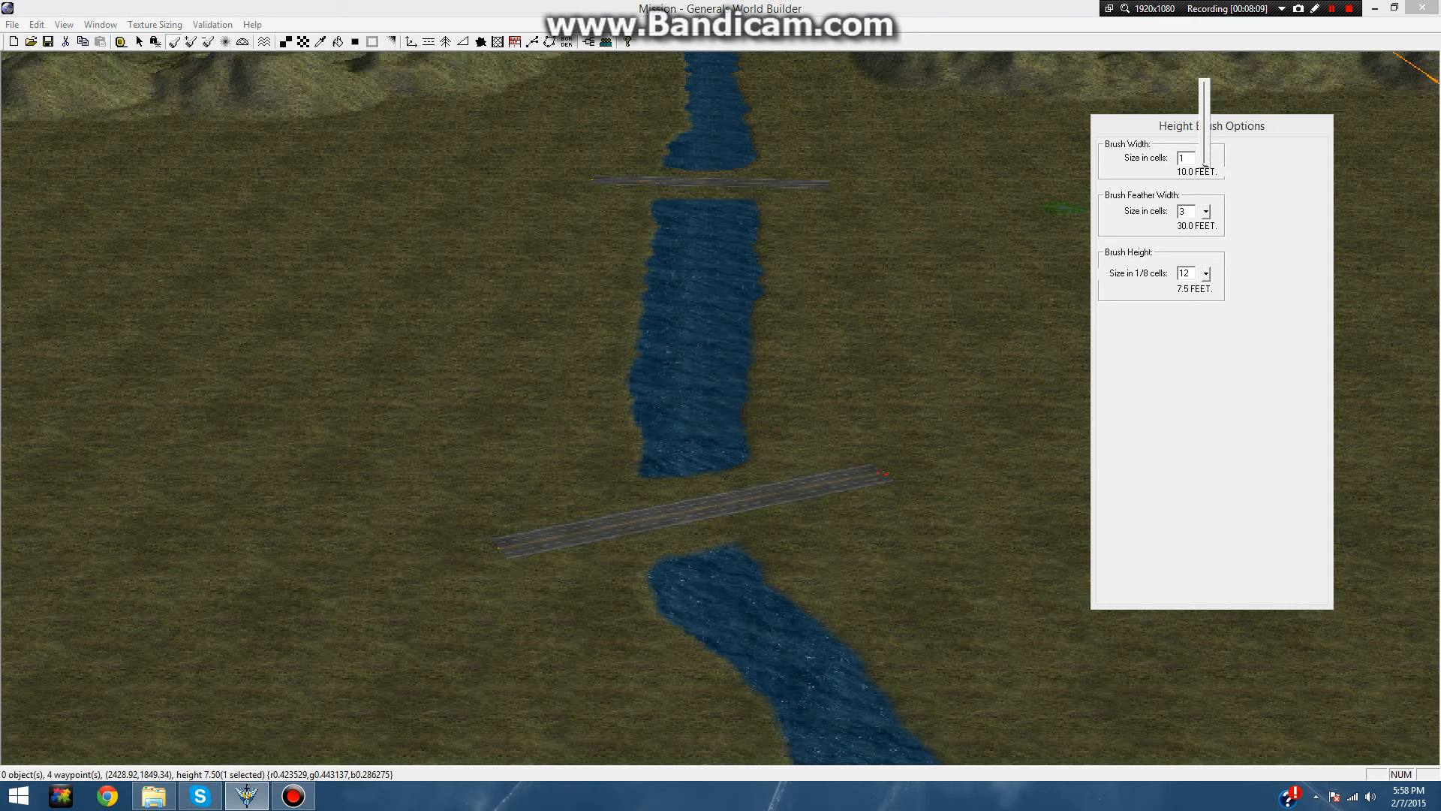
click(1205, 211)
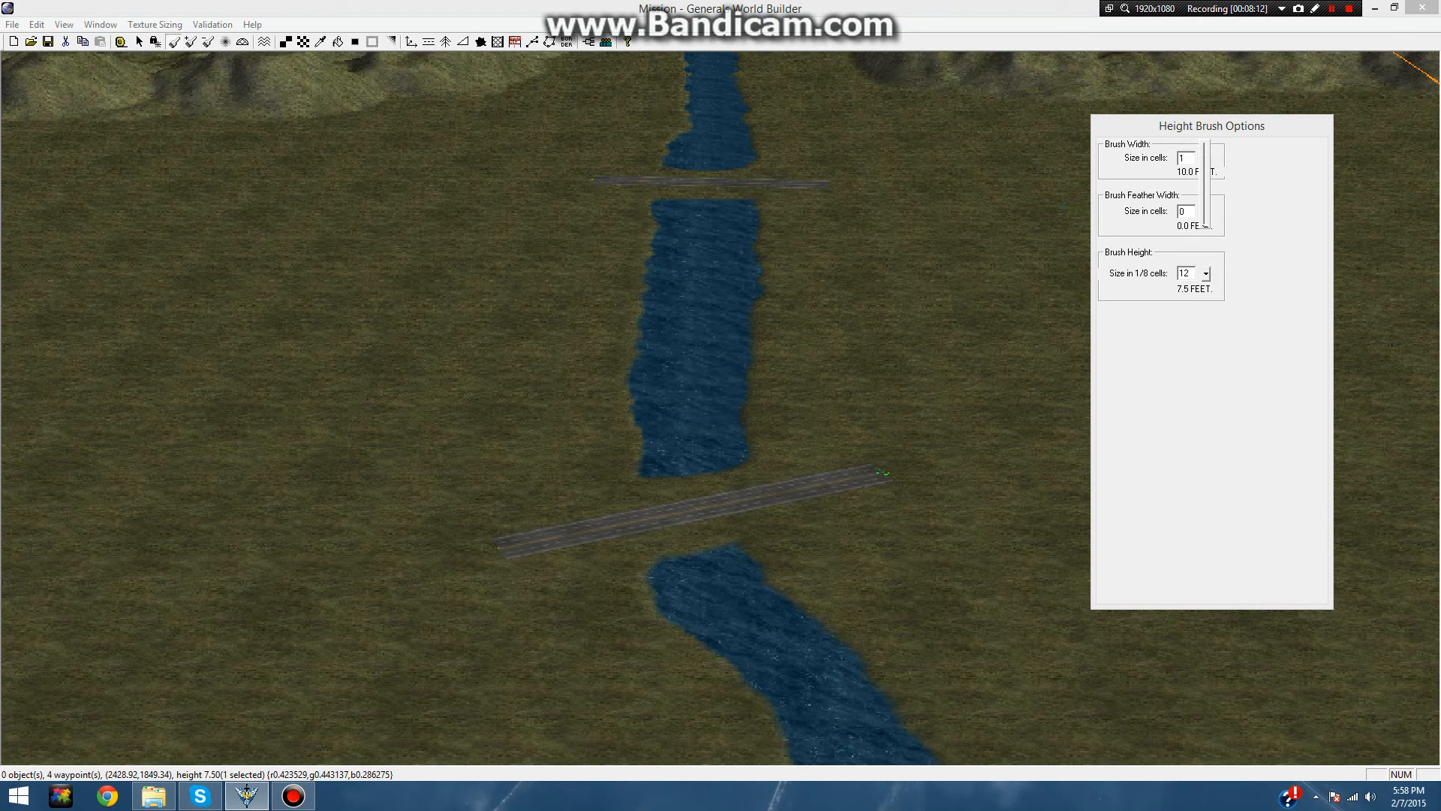
click(1189, 273)
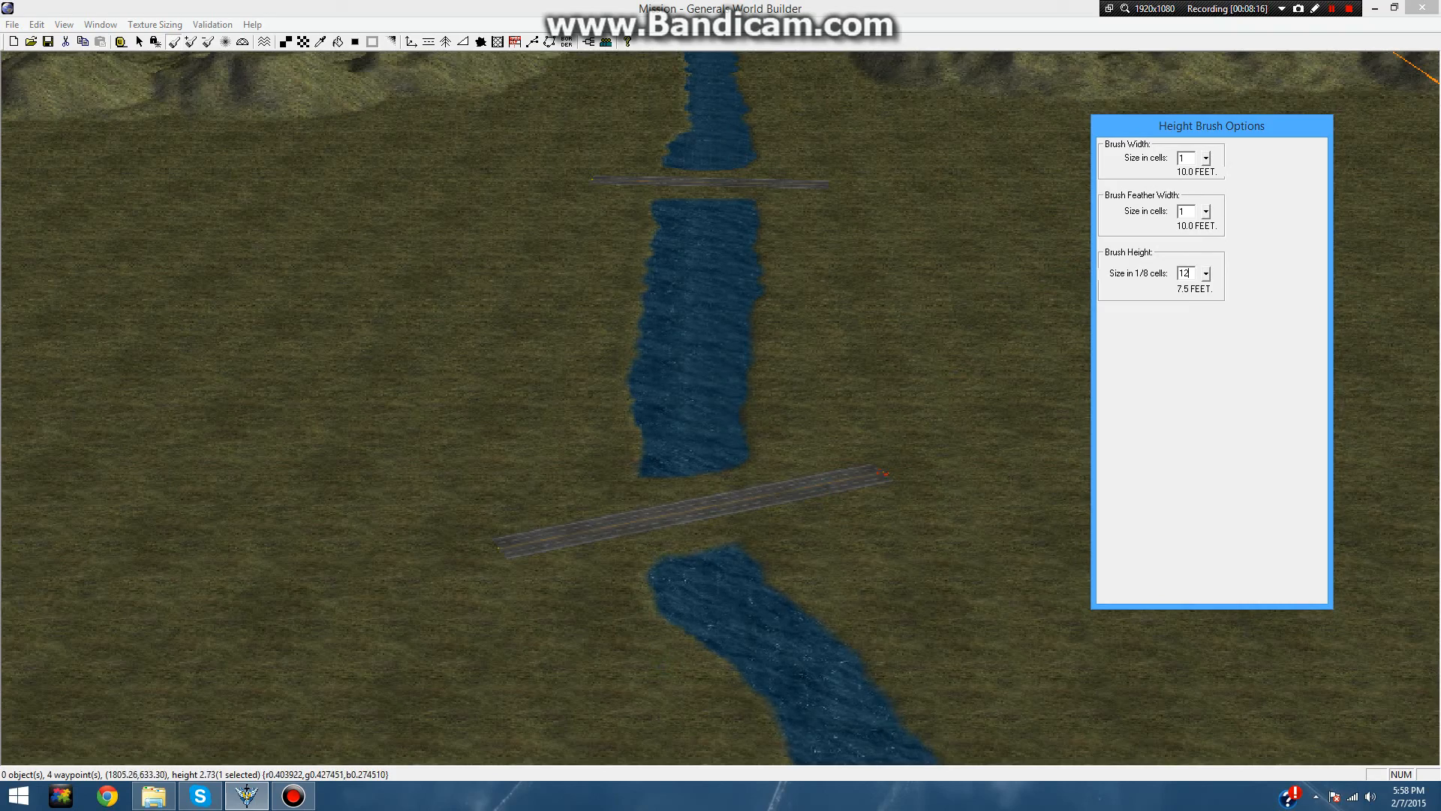
right_click(698, 466)
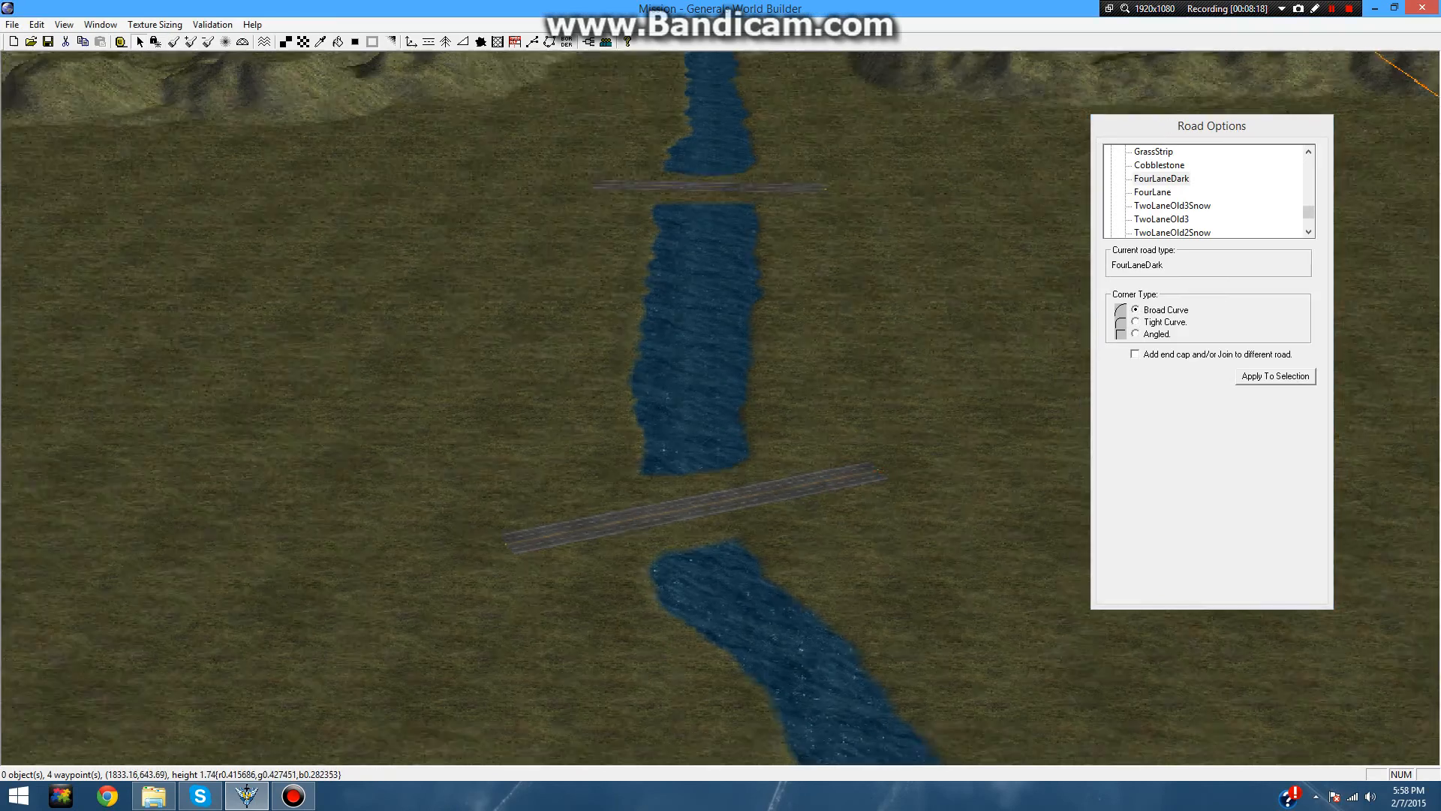
- Set the Height Brush height to 4 and lower the bank on the near side of the road at the near crossing
scroll(698, 465, up, 5)
right_drag(698, 465, 759, 362)
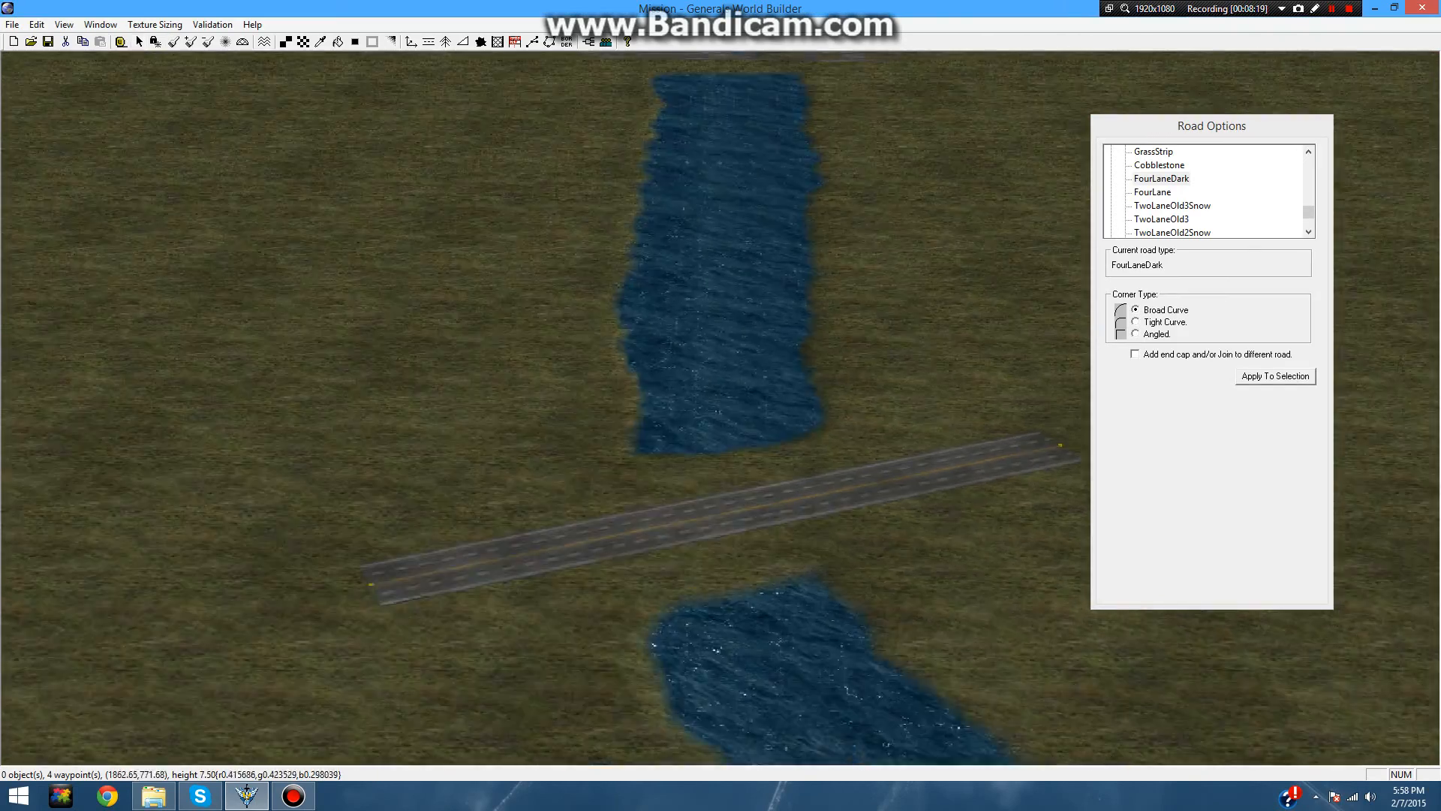
click(758, 362)
click(174, 43)
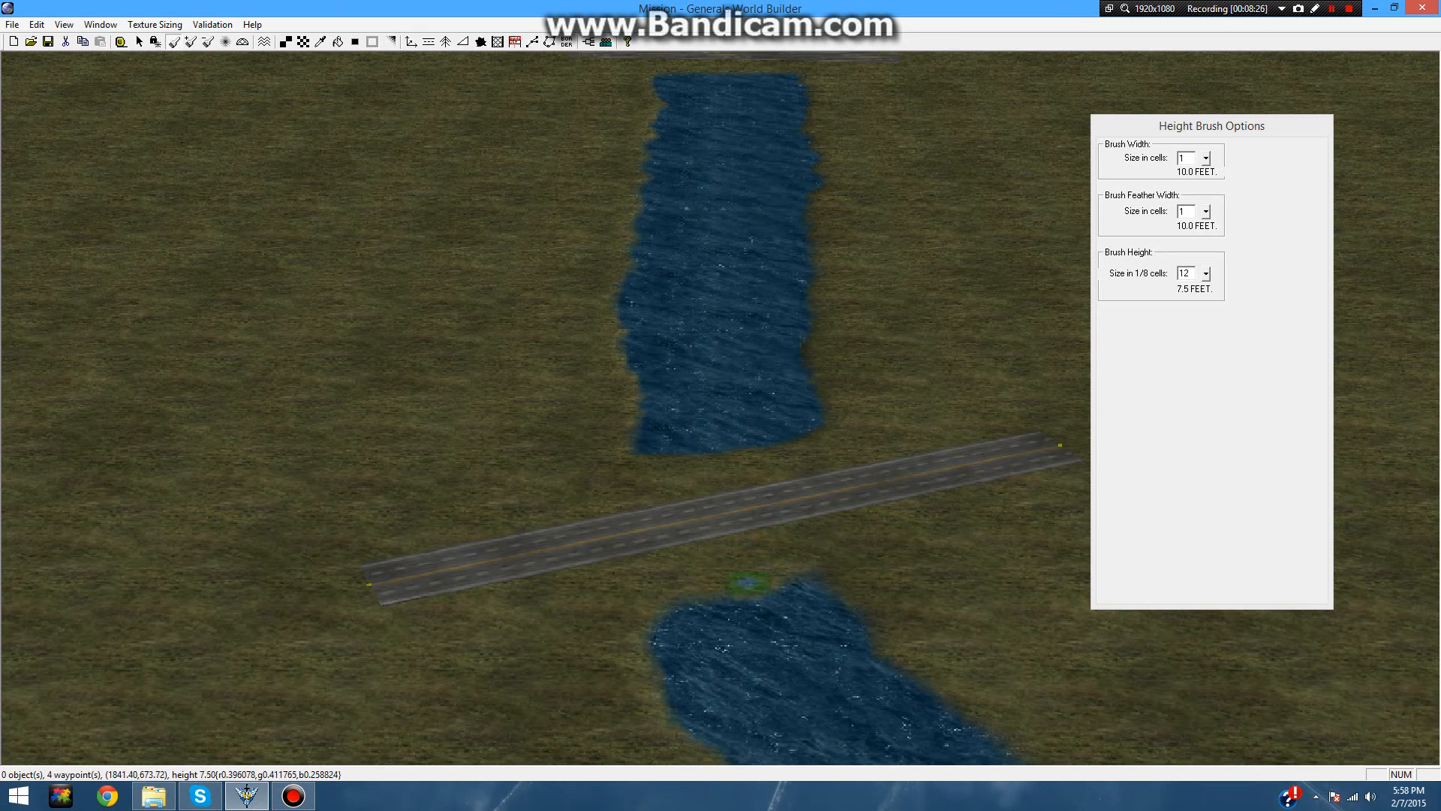
drag(1206, 275, 1205, 282)
click(1207, 274)
mouse_move(741, 606)
mouse_down()
mouse_move(770, 570)
mouse_move(799, 574)
mouse_move(792, 565)
mouse_up()
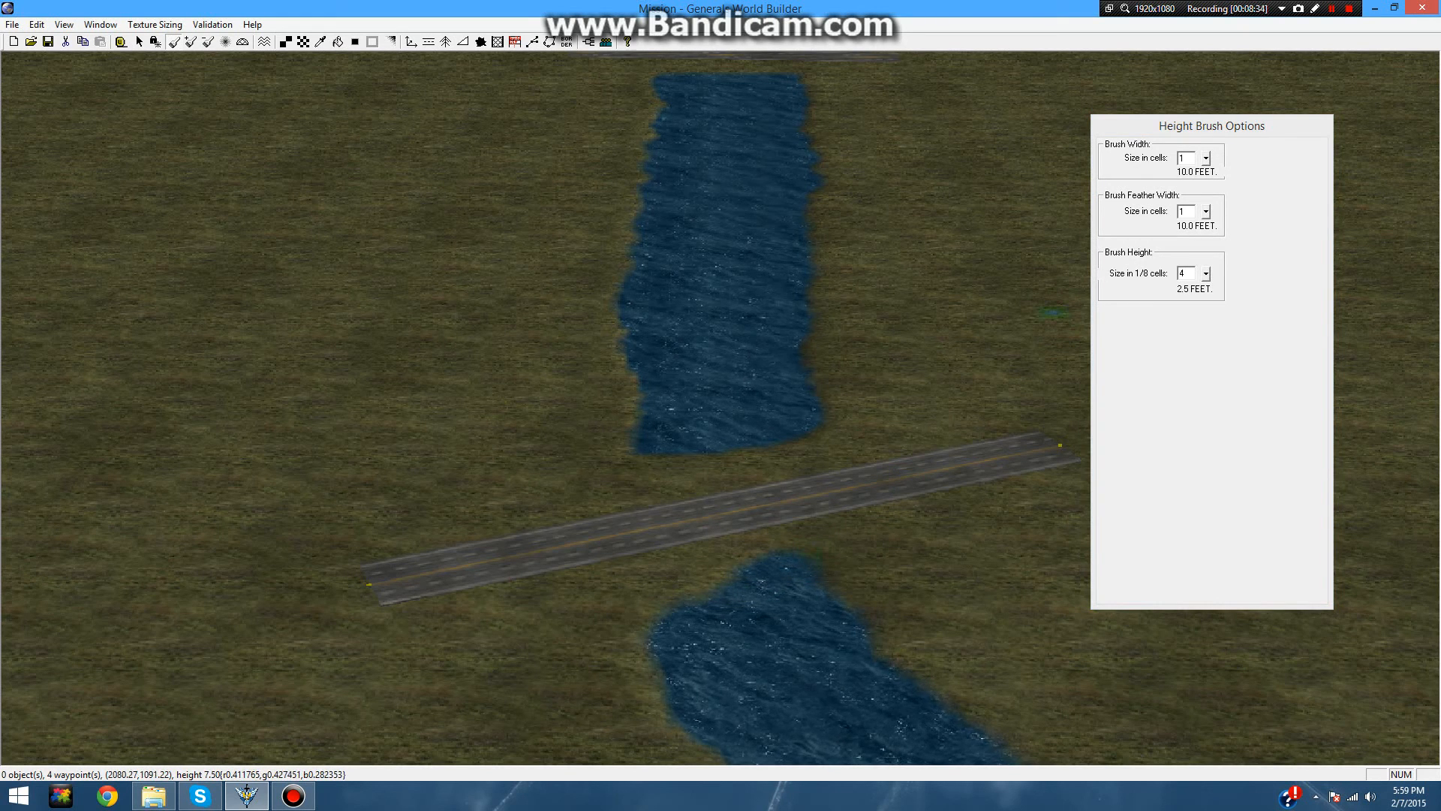
- Set the brush feather width to 0 cells and dig out the near land crossing to join the river across the road
click(1206, 158)
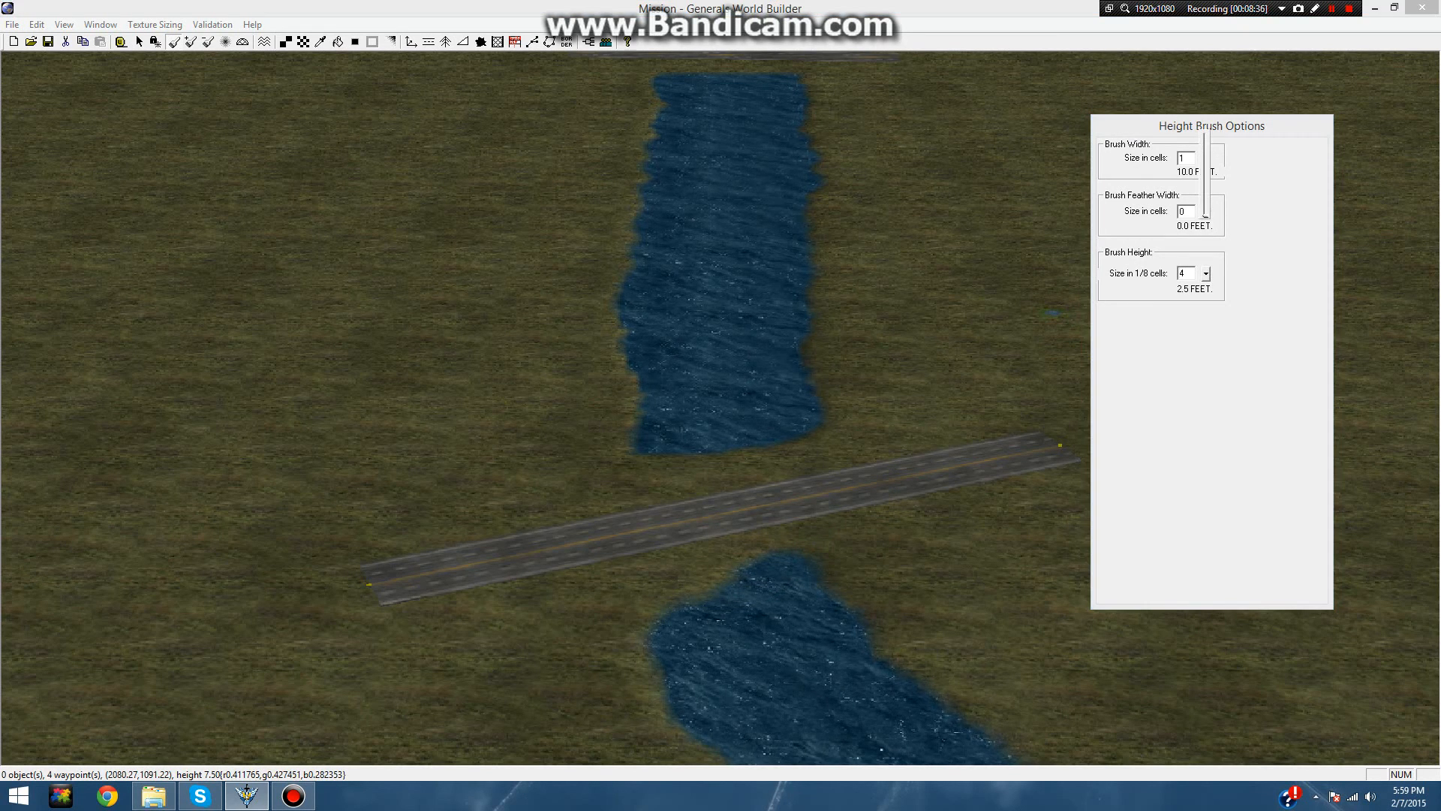
drag(1206, 217, 1206, 220)
mouse_move(728, 588)
mouse_down()
mouse_move(672, 593)
mouse_move(811, 547)
mouse_move(679, 563)
mouse_move(646, 611)
mouse_move(638, 581)
mouse_move(668, 529)
mouse_move(664, 450)
mouse_move(682, 519)
mouse_move(731, 559)
mouse_move(740, 469)
mouse_move(773, 525)
mouse_move(803, 511)
mouse_move(808, 462)
mouse_move(813, 499)
mouse_move(698, 539)
mouse_up()
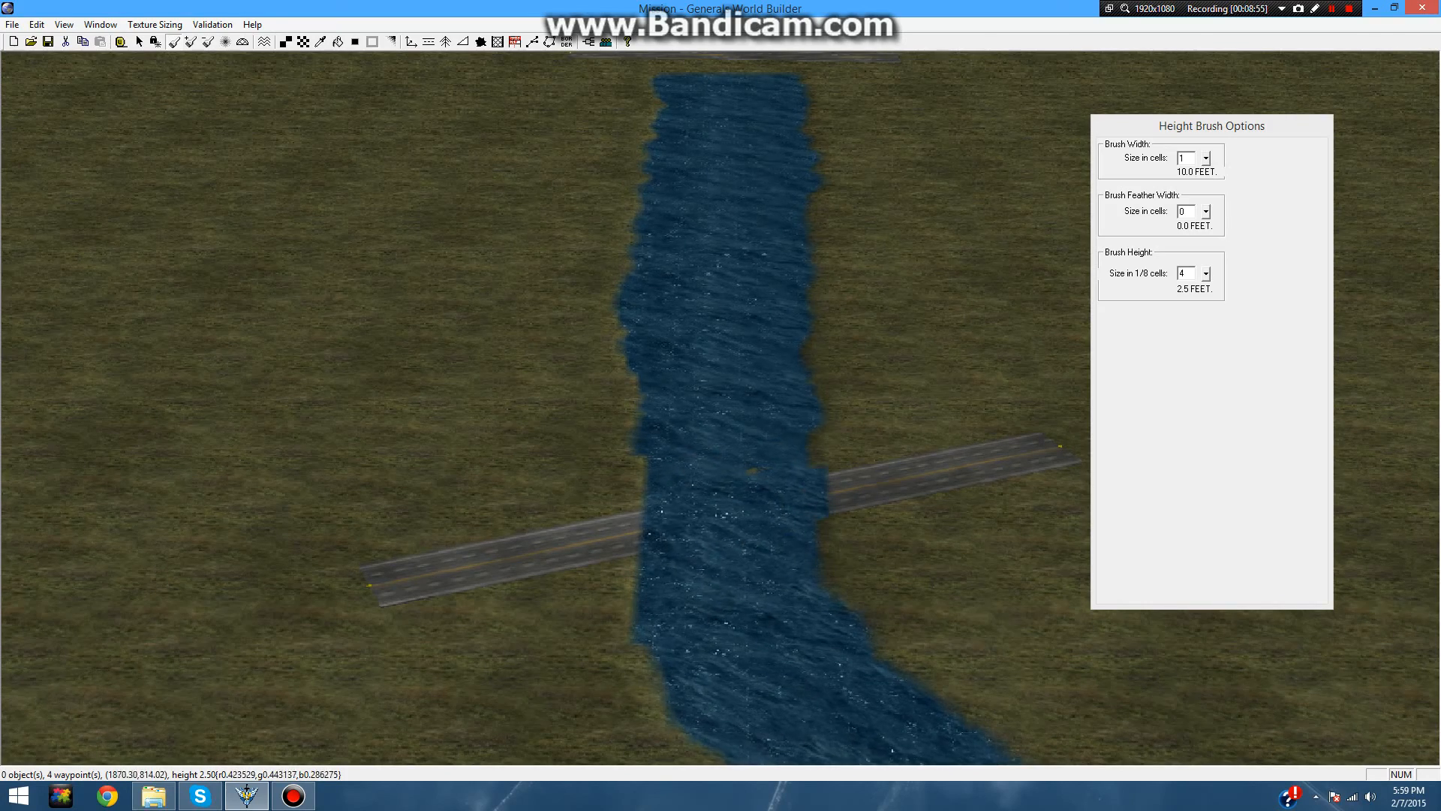
scroll(732, 555, down, 3)
scroll(698, 487, down, 6)
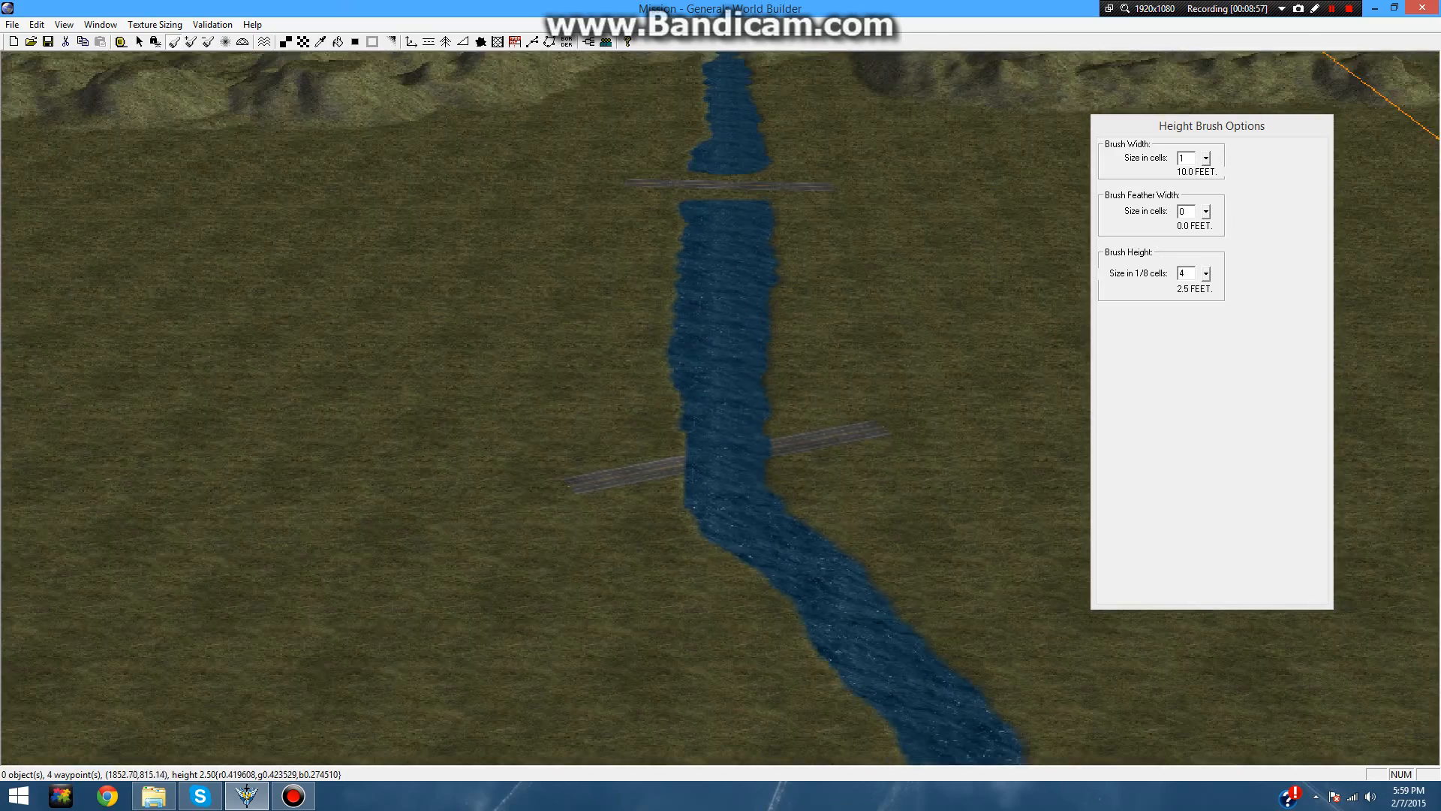
scroll(692, 430, up, 2)
right_drag(689, 428, 555, 98)
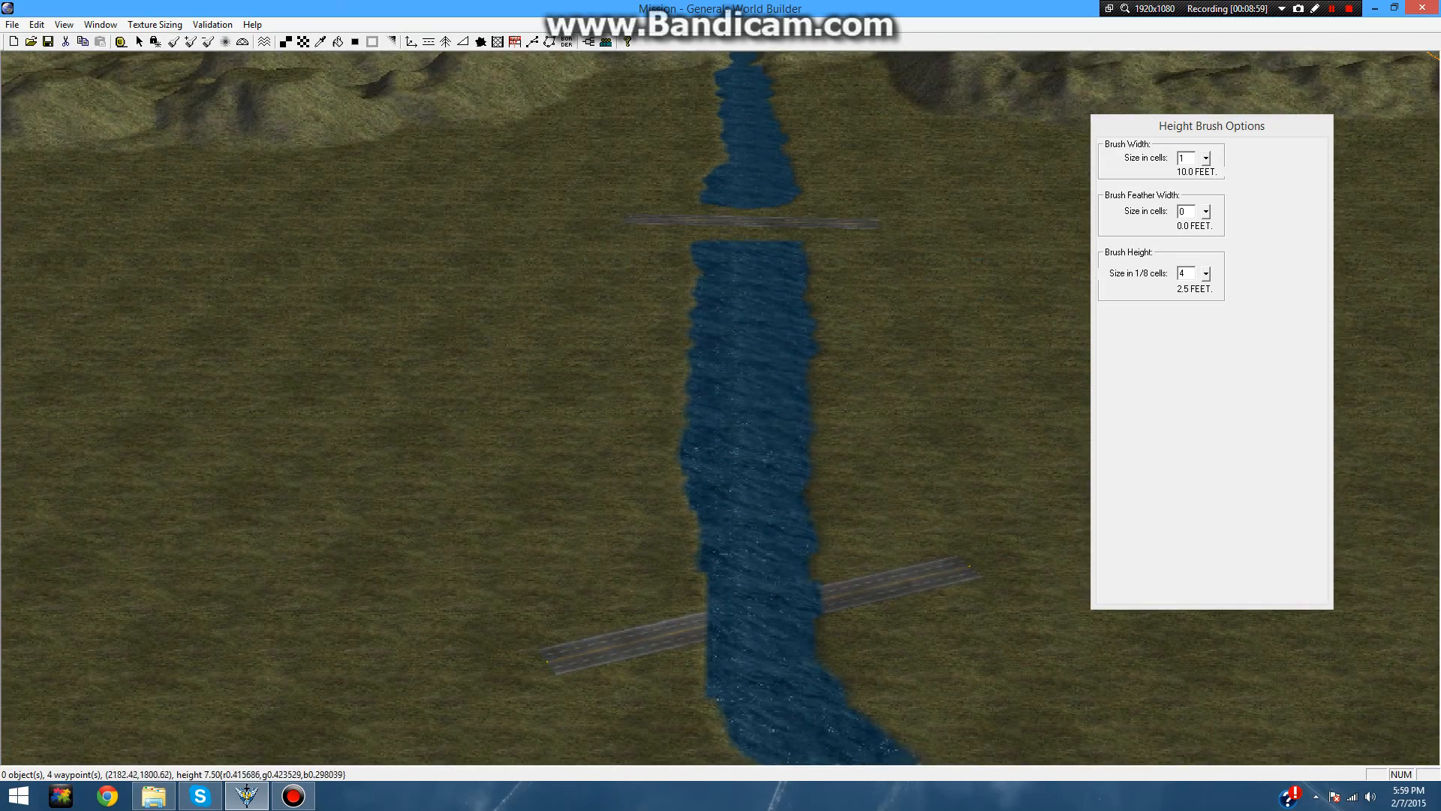
- Choose the ConcreteWide bridge as the current road type
click(429, 42)
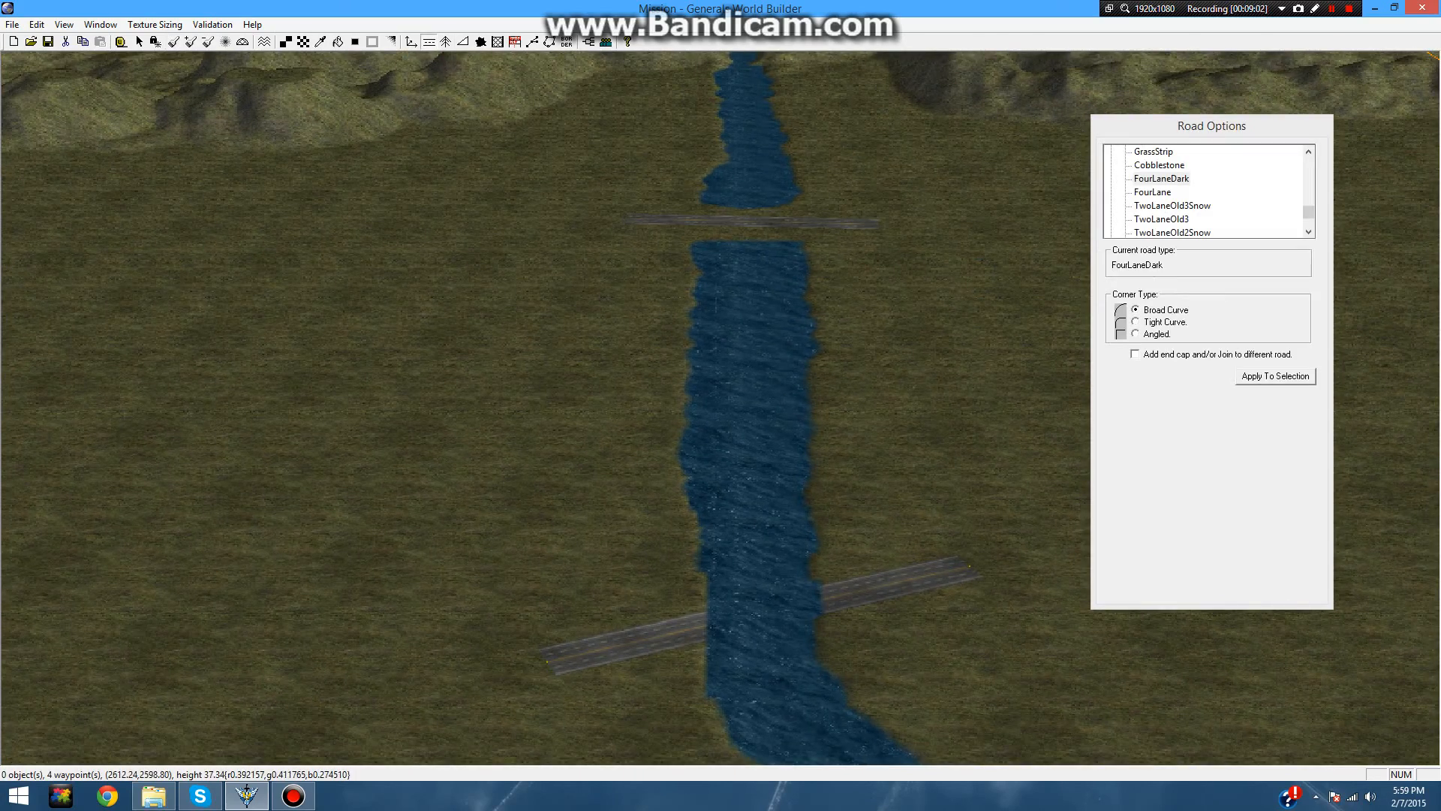
scroll(1156, 192, up, 2)
click(1153, 192)
scroll(1153, 192, up, 15)
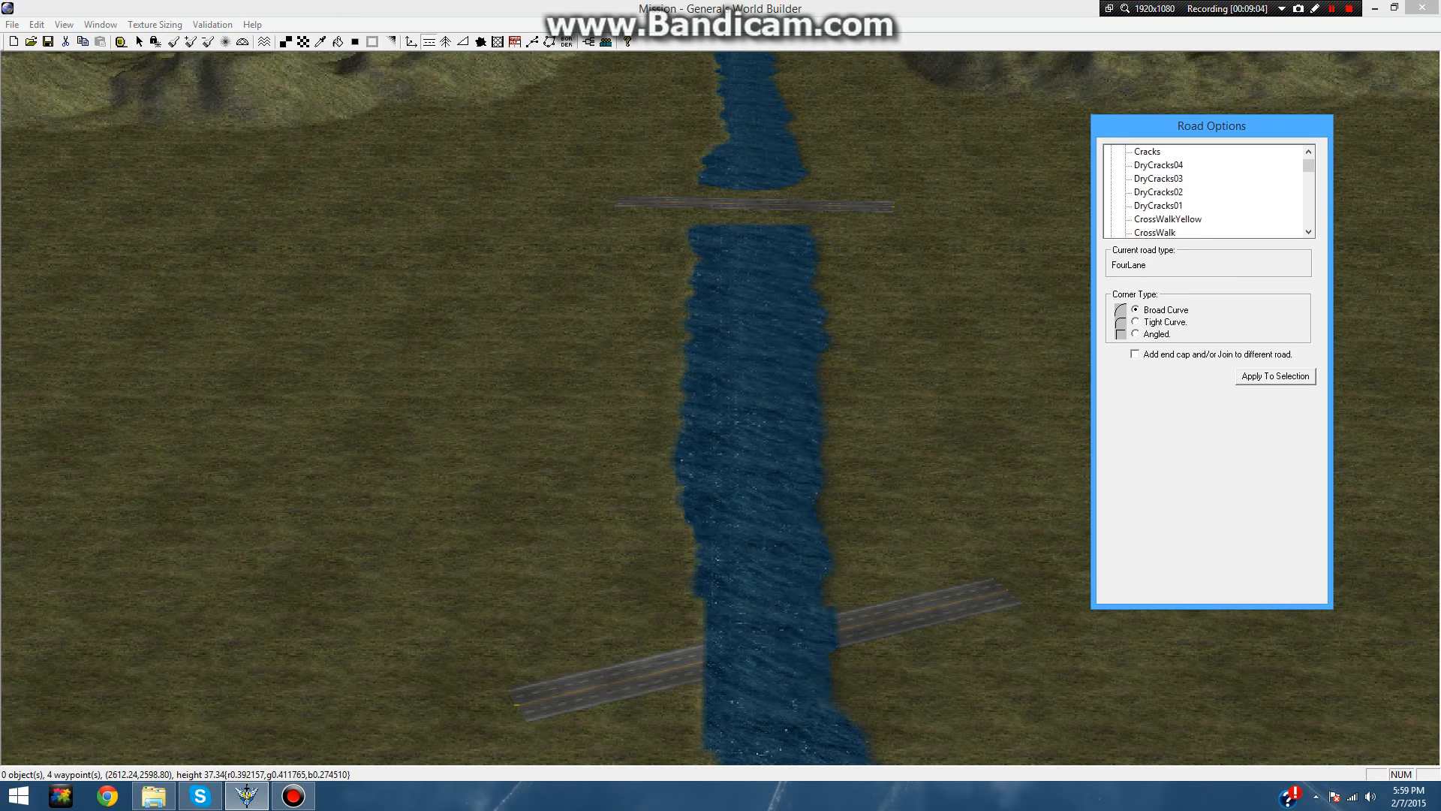
scroll(1153, 192, up, 1)
click(1111, 152)
click(1112, 165)
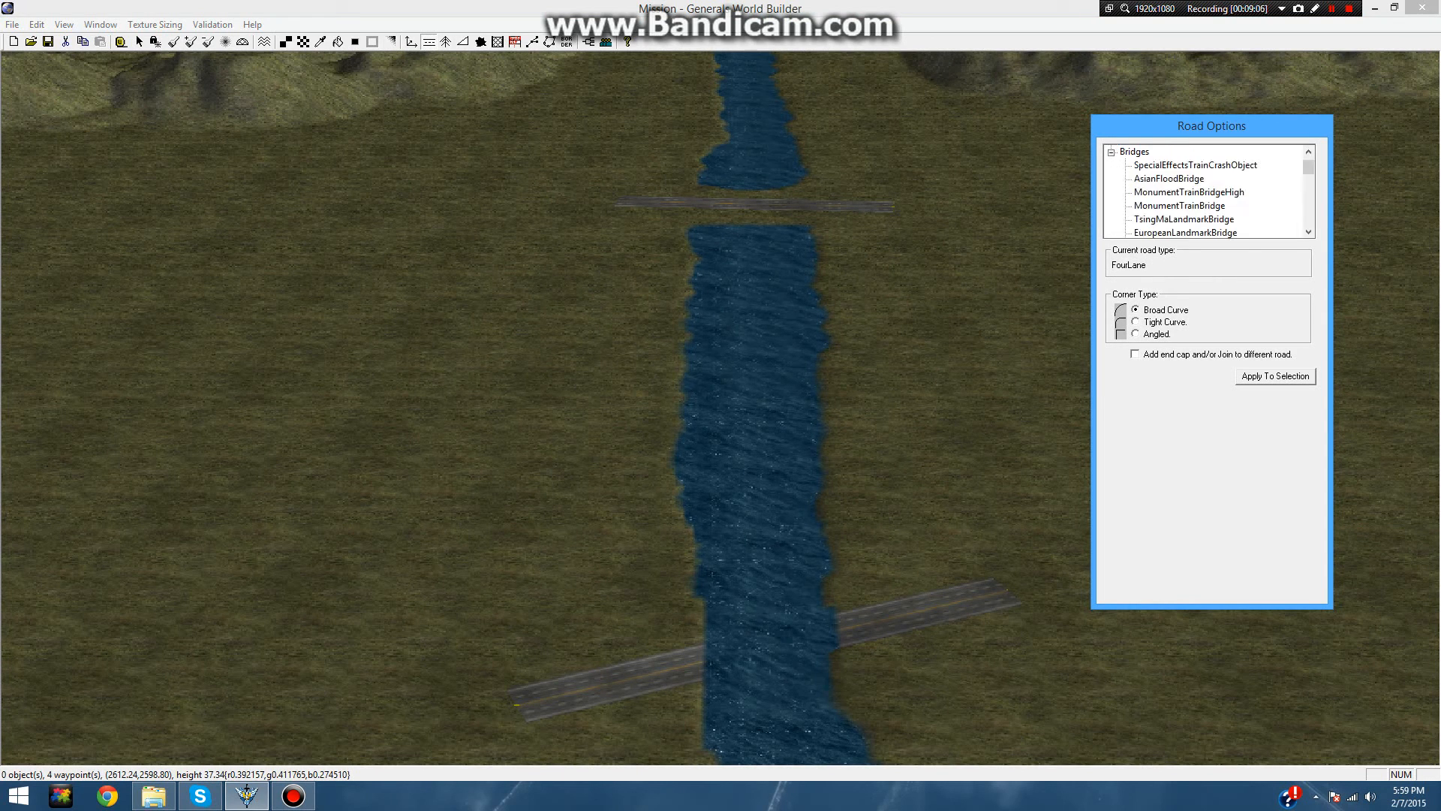
scroll(1205, 192, down, 6)
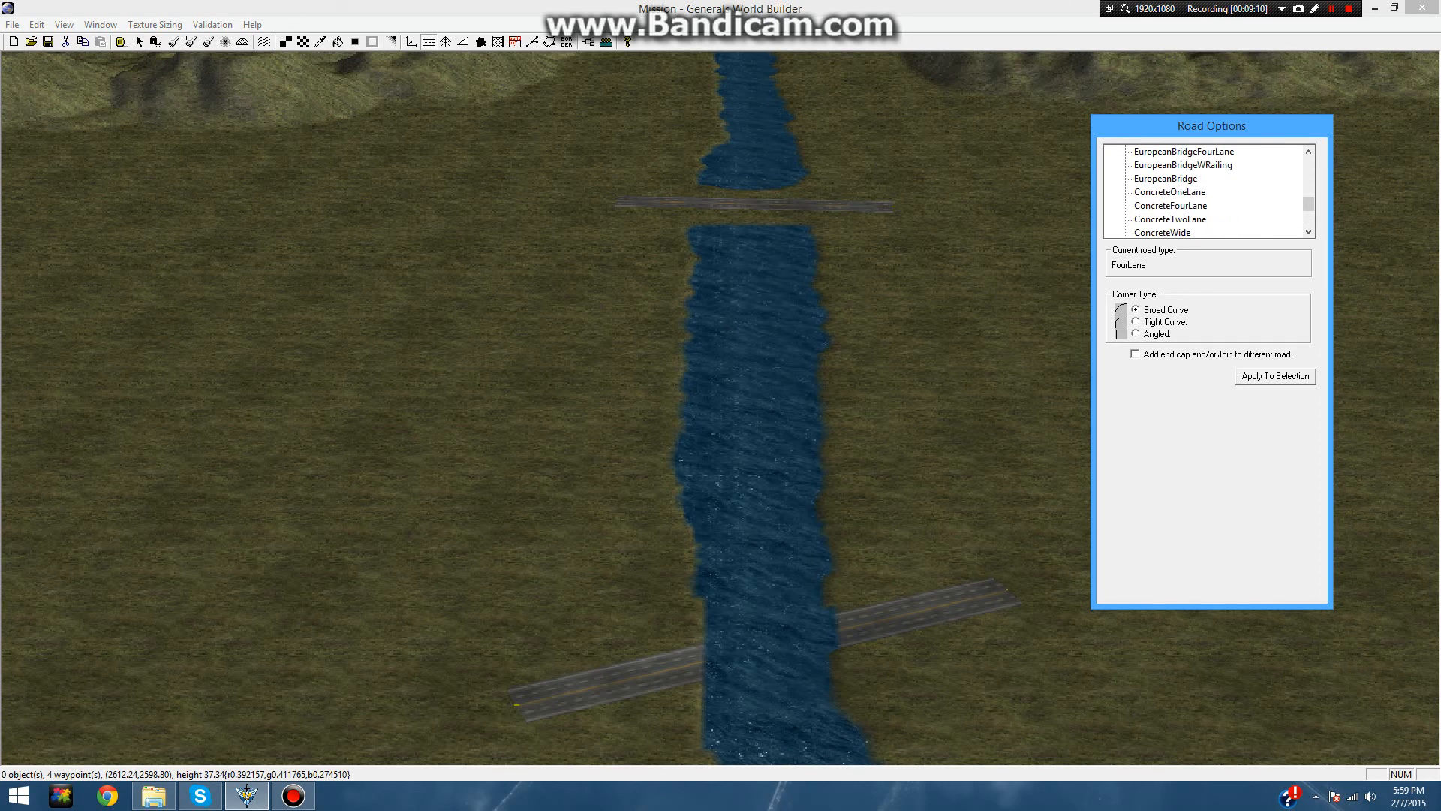
scroll(1206, 192, down, 1)
click(1162, 192)
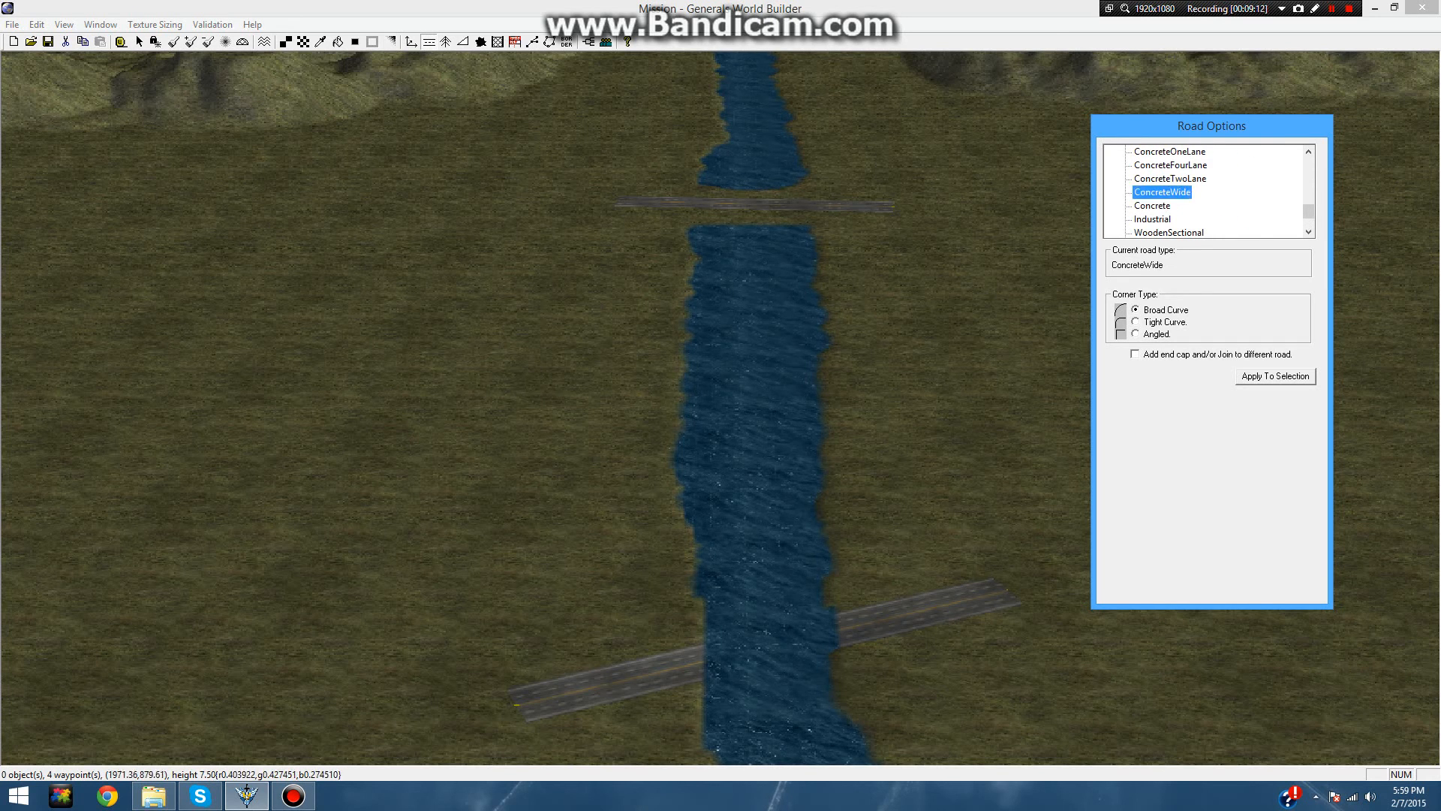
scroll(1206, 192, down, 1)
scroll(1206, 192, up, 2)
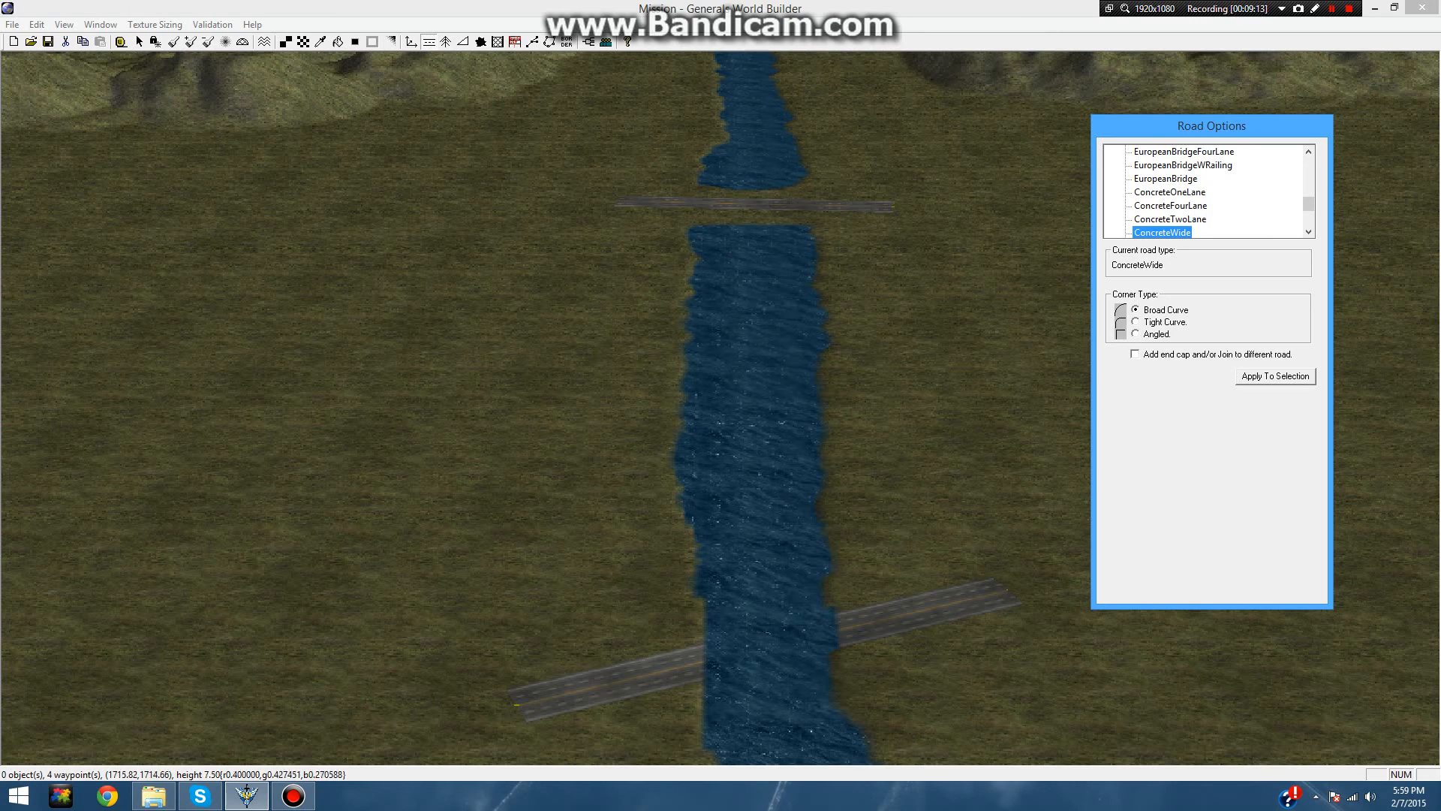
- Ignore the assertion failure and place a ConcreteWide bridge across the river just in front of the far crossing
click(600, 375)
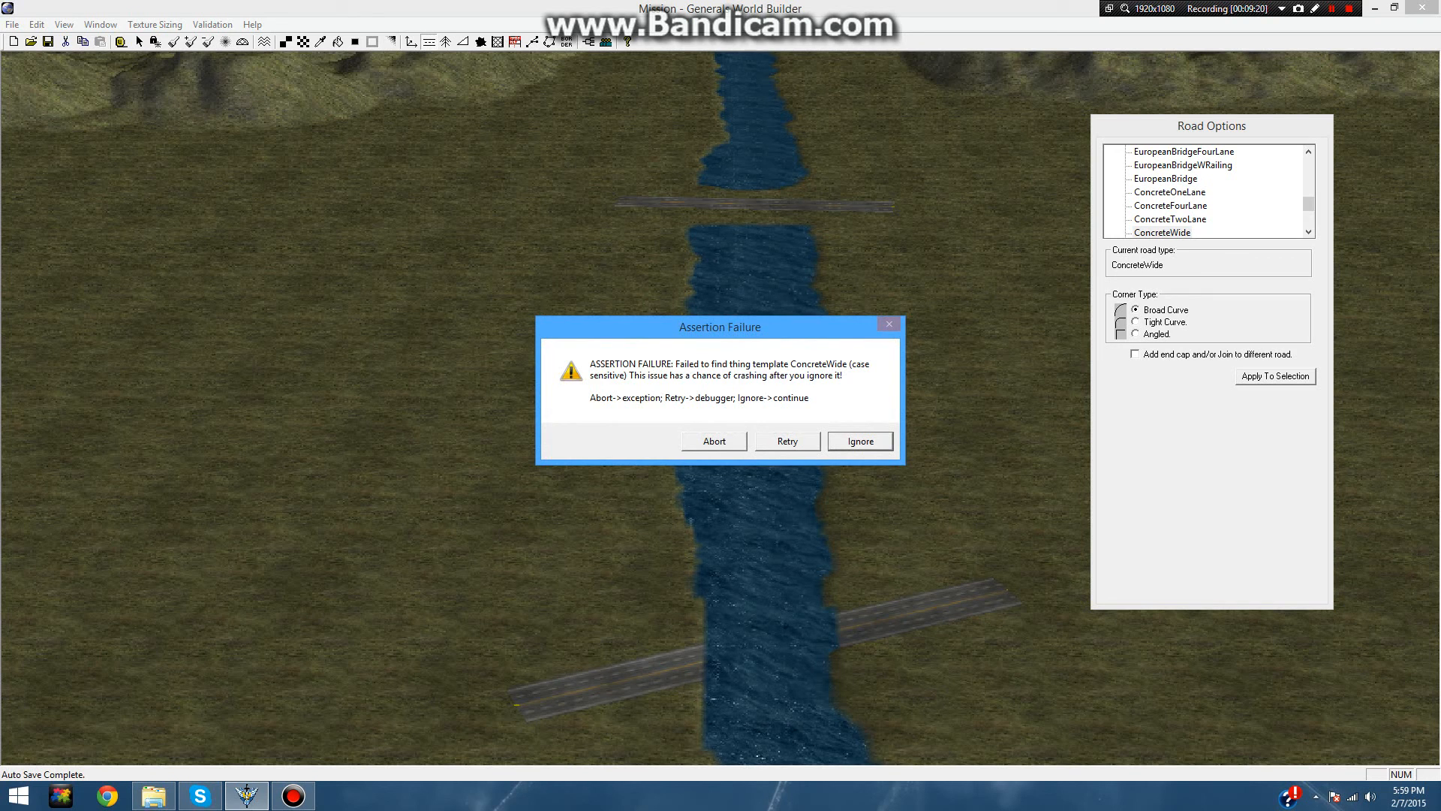
click(860, 441)
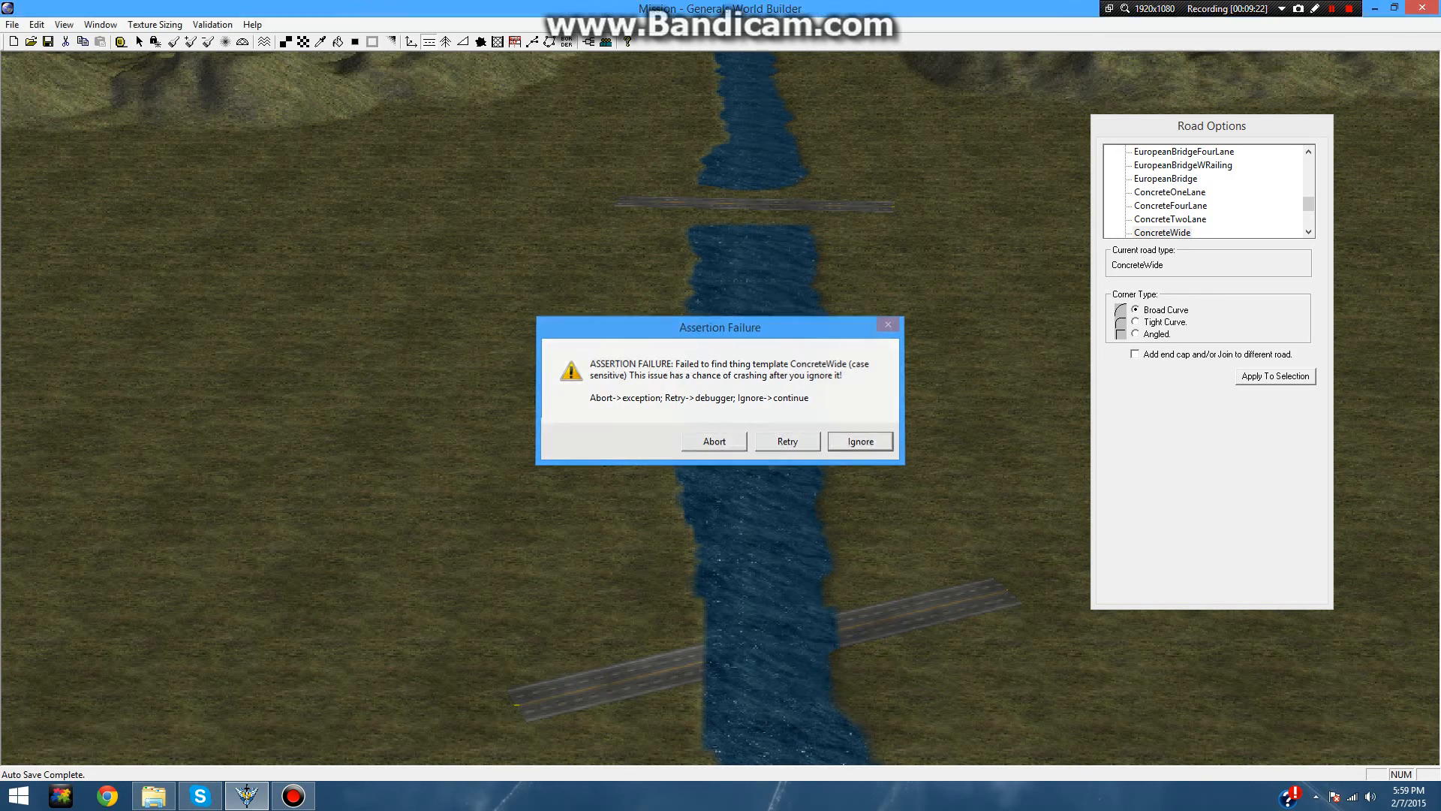
click(696, 425)
mouse_move(818, 417)
mouse_down()
mouse_move(682, 335)
mouse_move(928, 273)
mouse_move(909, 286)
mouse_move(804, 217)
mouse_move(643, 278)
mouse_move(885, 289)
mouse_move(934, 252)
mouse_move(884, 283)
mouse_move(871, 259)
mouse_move(880, 277)
mouse_up()
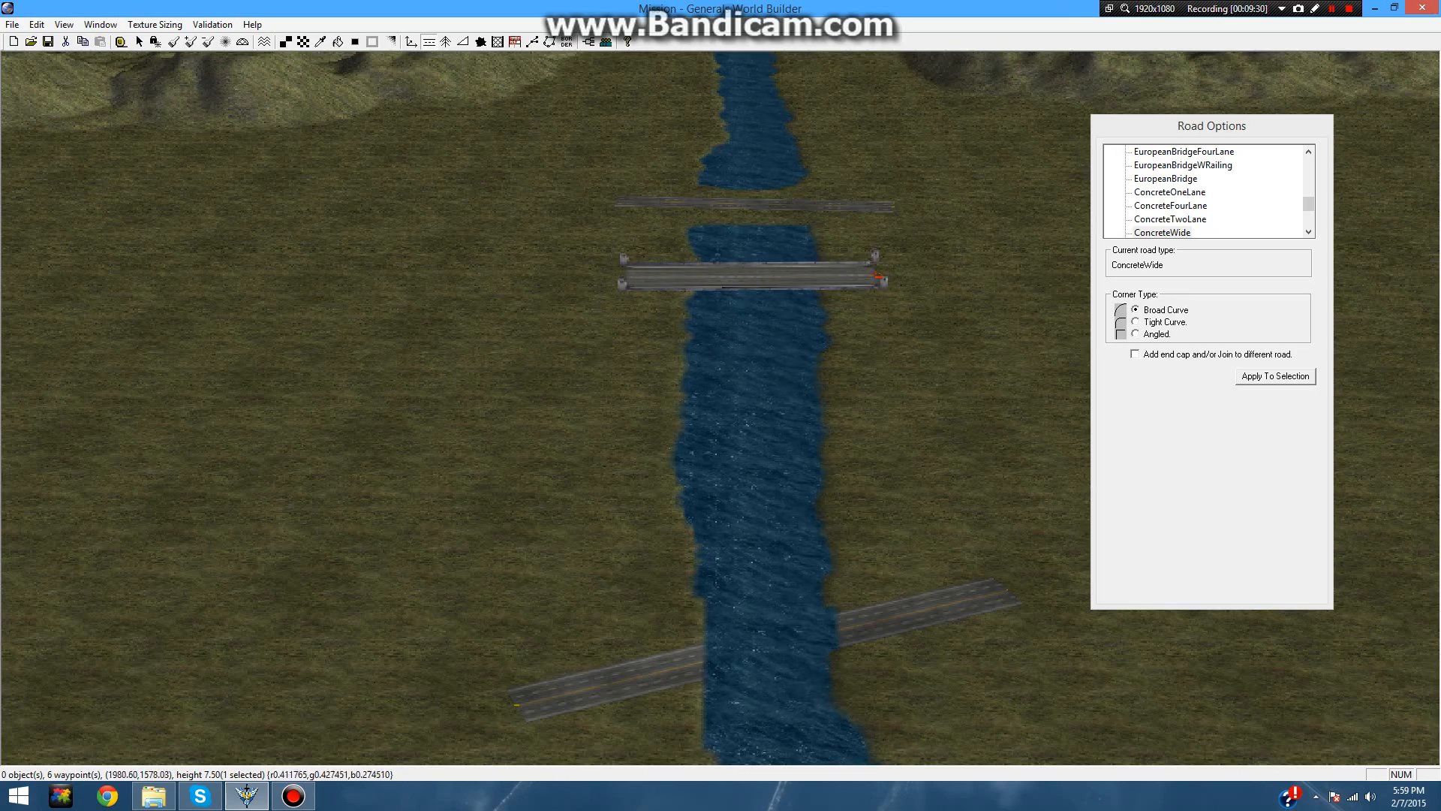
scroll(878, 277, up, 6)
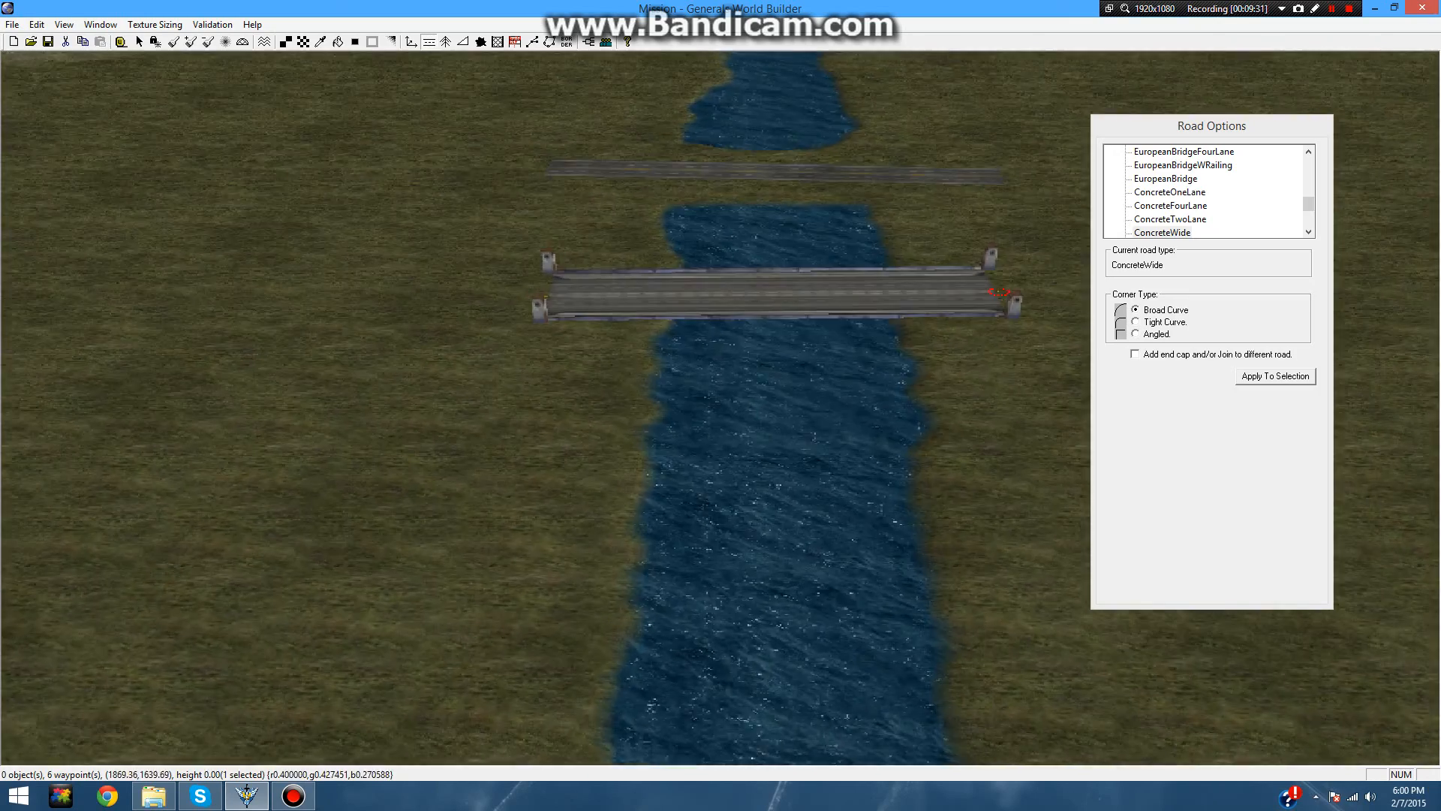
right_drag(840, 315, 869, 274)
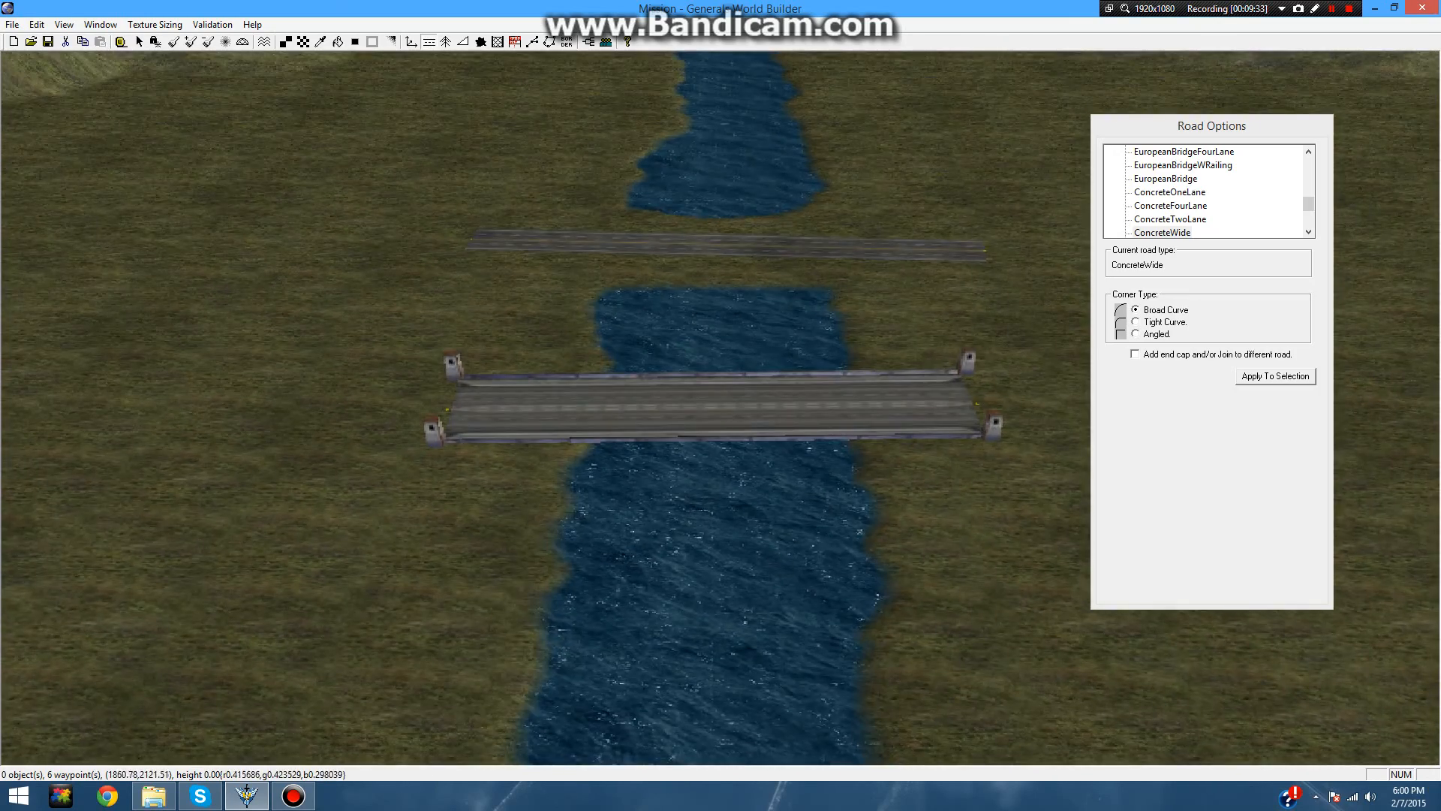
- Try a ConcreteWide bridge on the ground beside the river bend near the near road, and undo it
right_drag(796, 600, 803, 293)
scroll(803, 263, down, 6)
scroll(803, 263, up, 3)
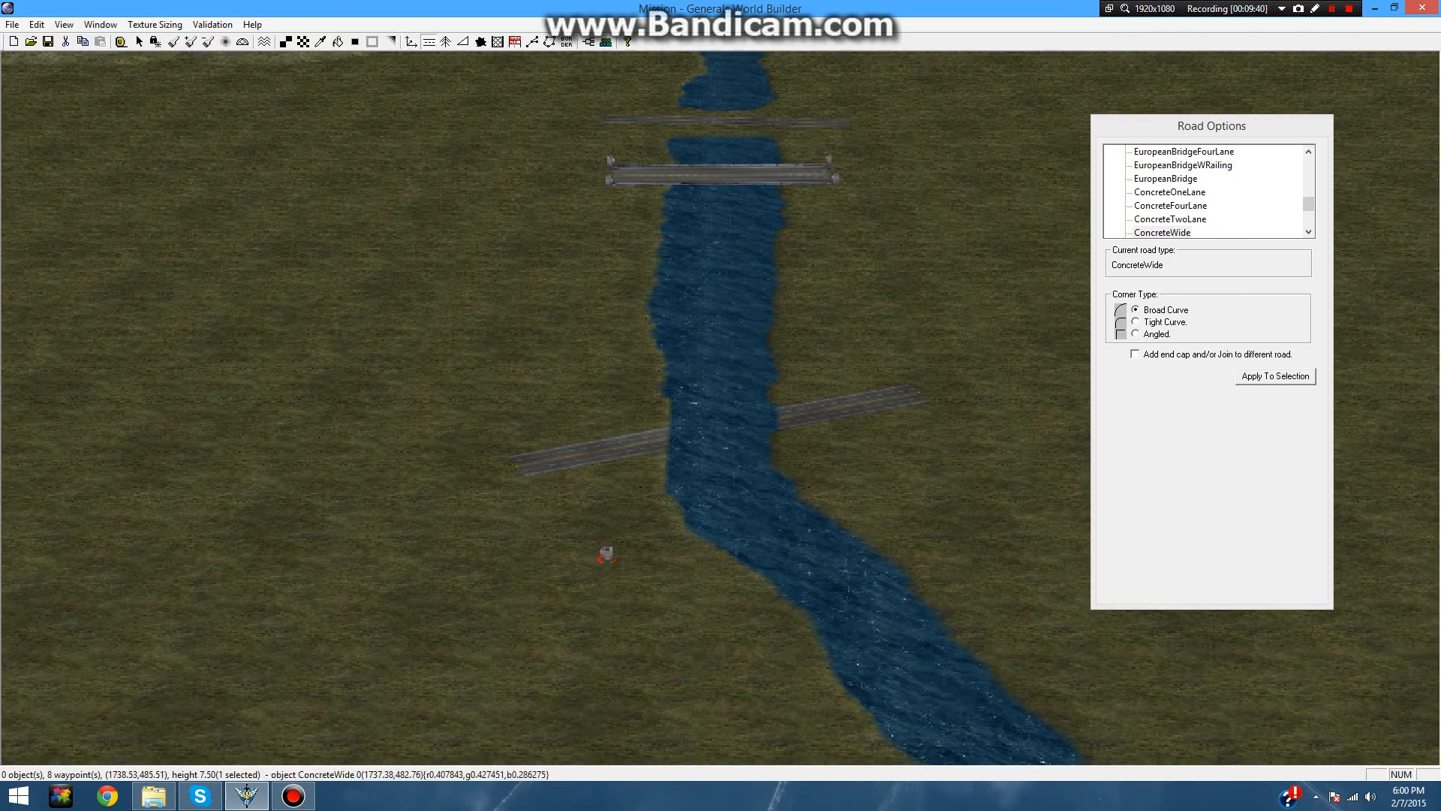
key(ctrl+z)
key(ctrl+z)
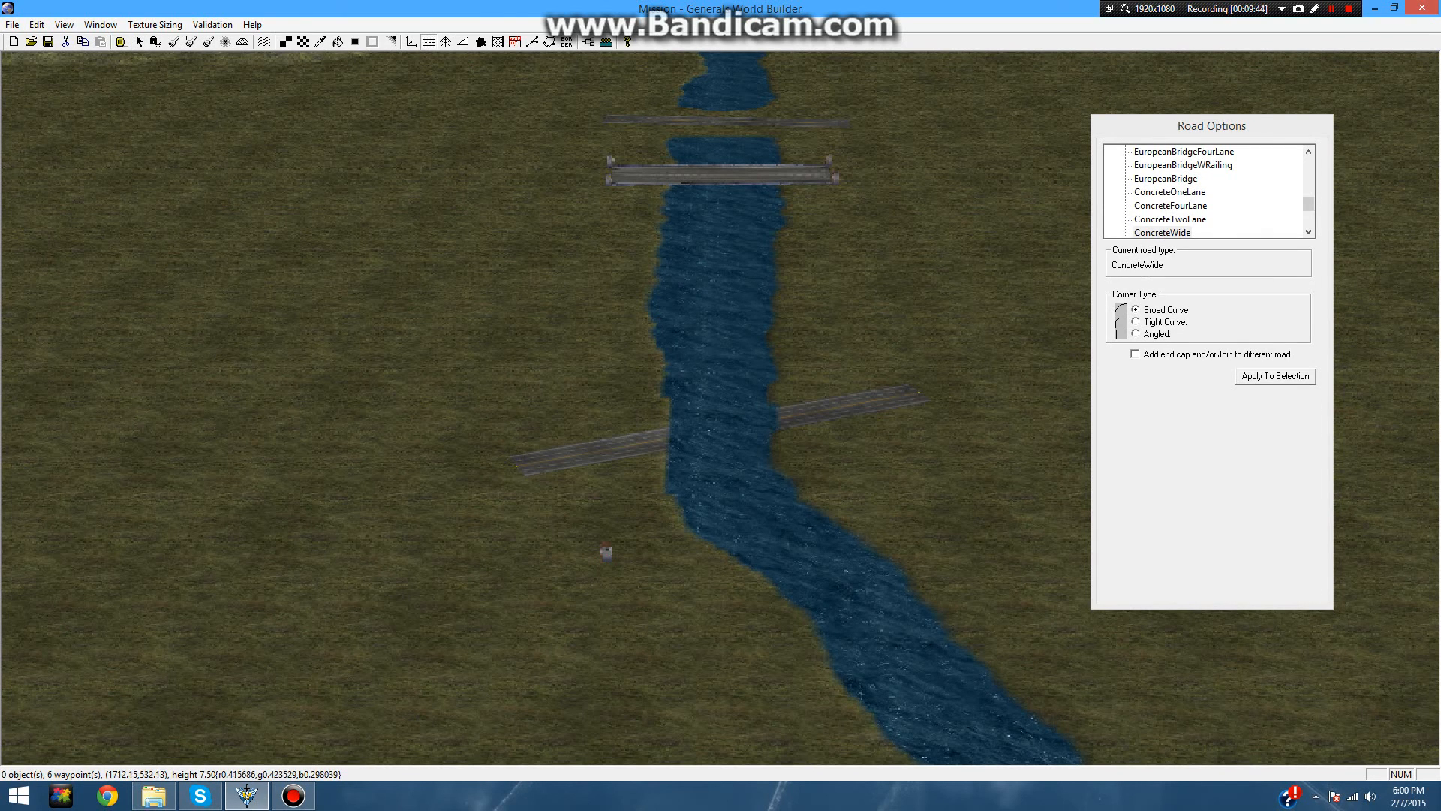
- Try to select the leftover bridge tower beside the river bend, and remove the ConcreteWide bridge over the river
ctrl+drag(561, 518, 571, 531)
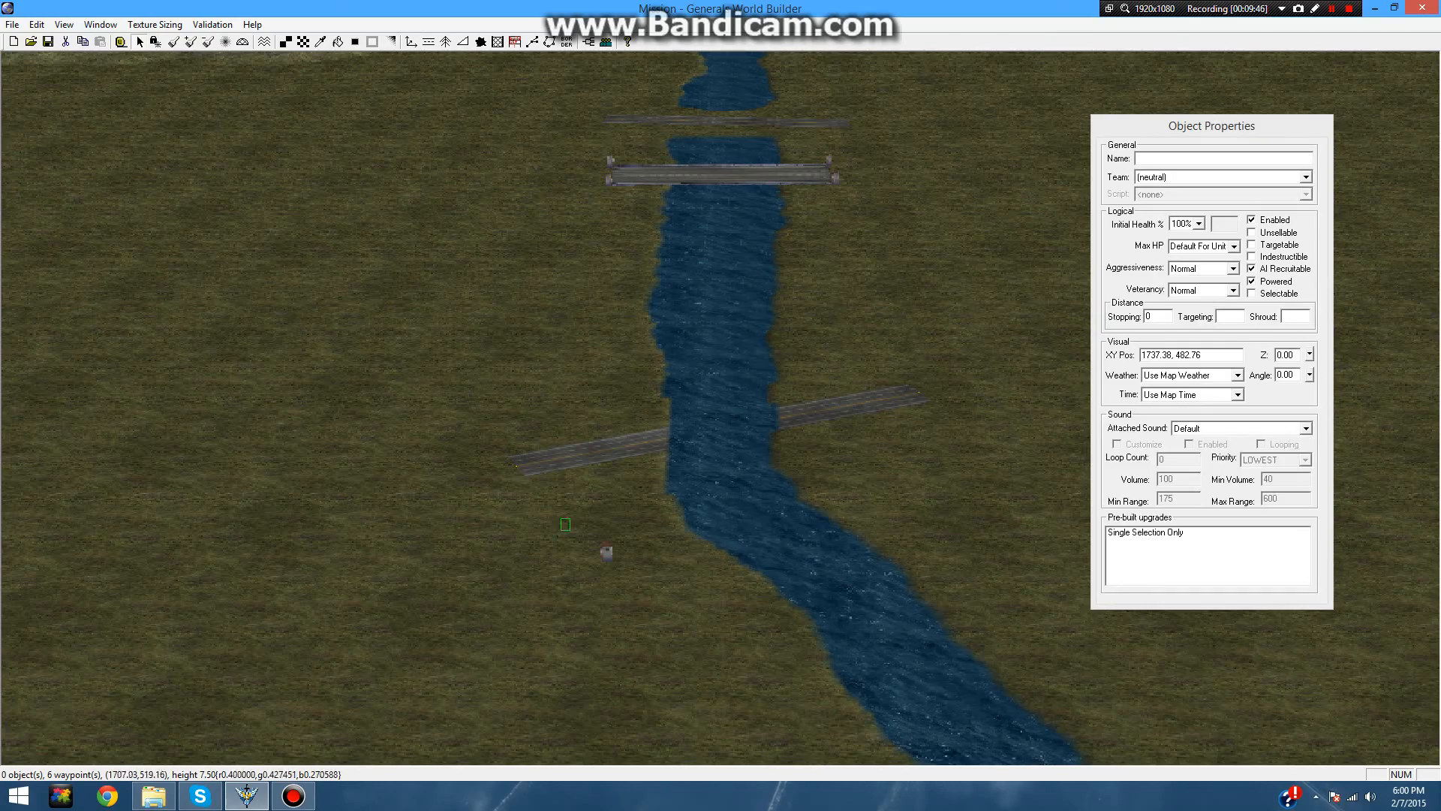
scroll(571, 525, up, 5)
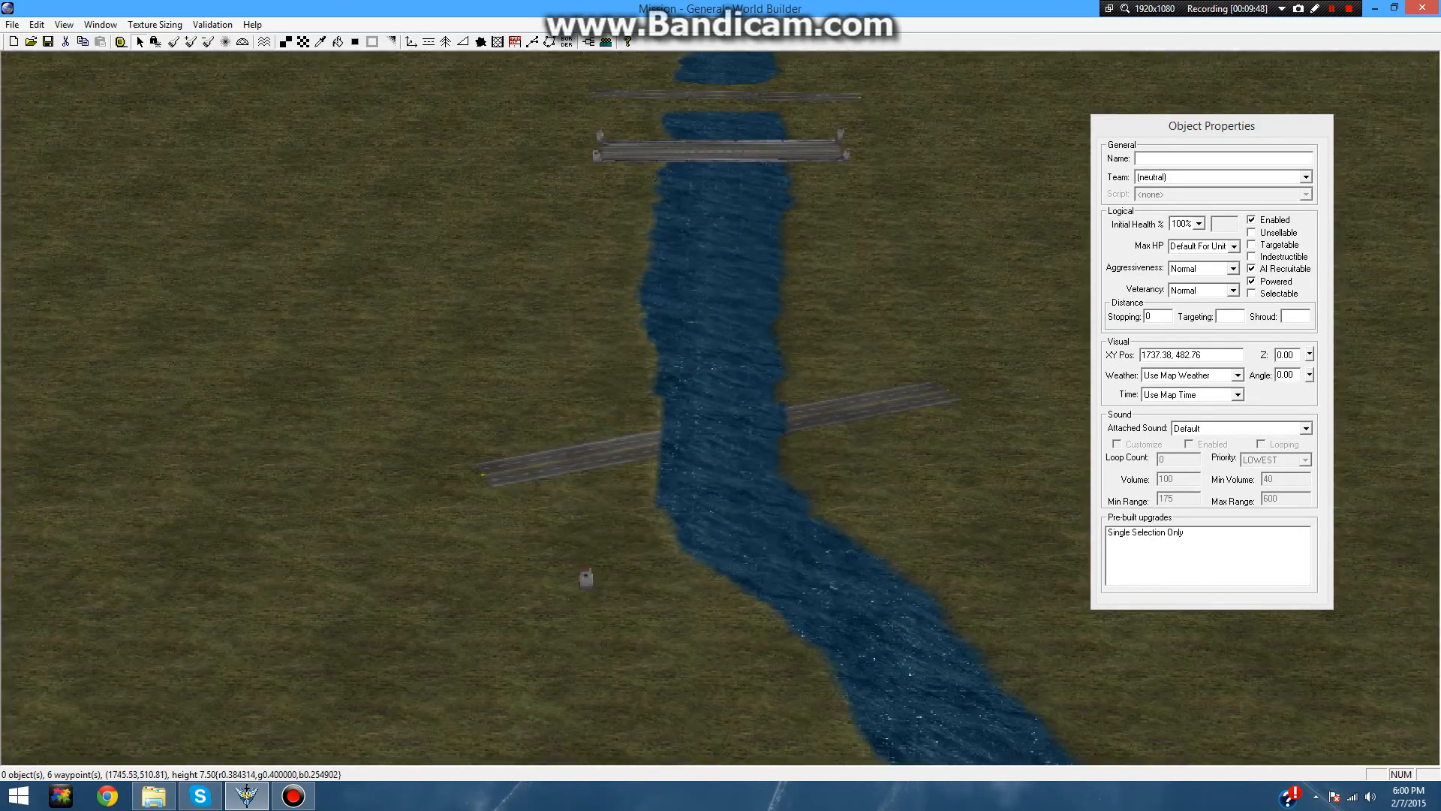
right_drag(571, 526, 580, 470)
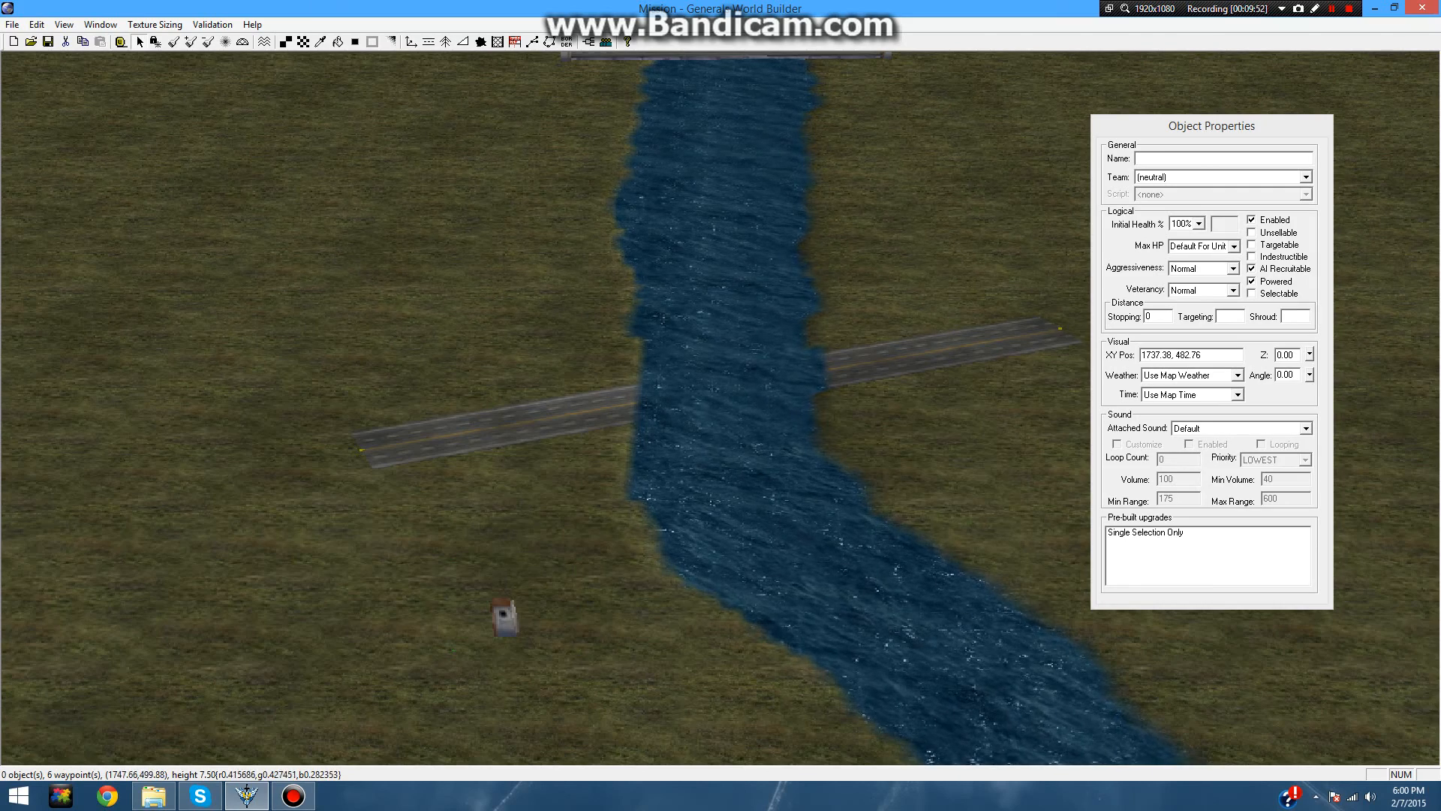
scroll(580, 470, down, 5)
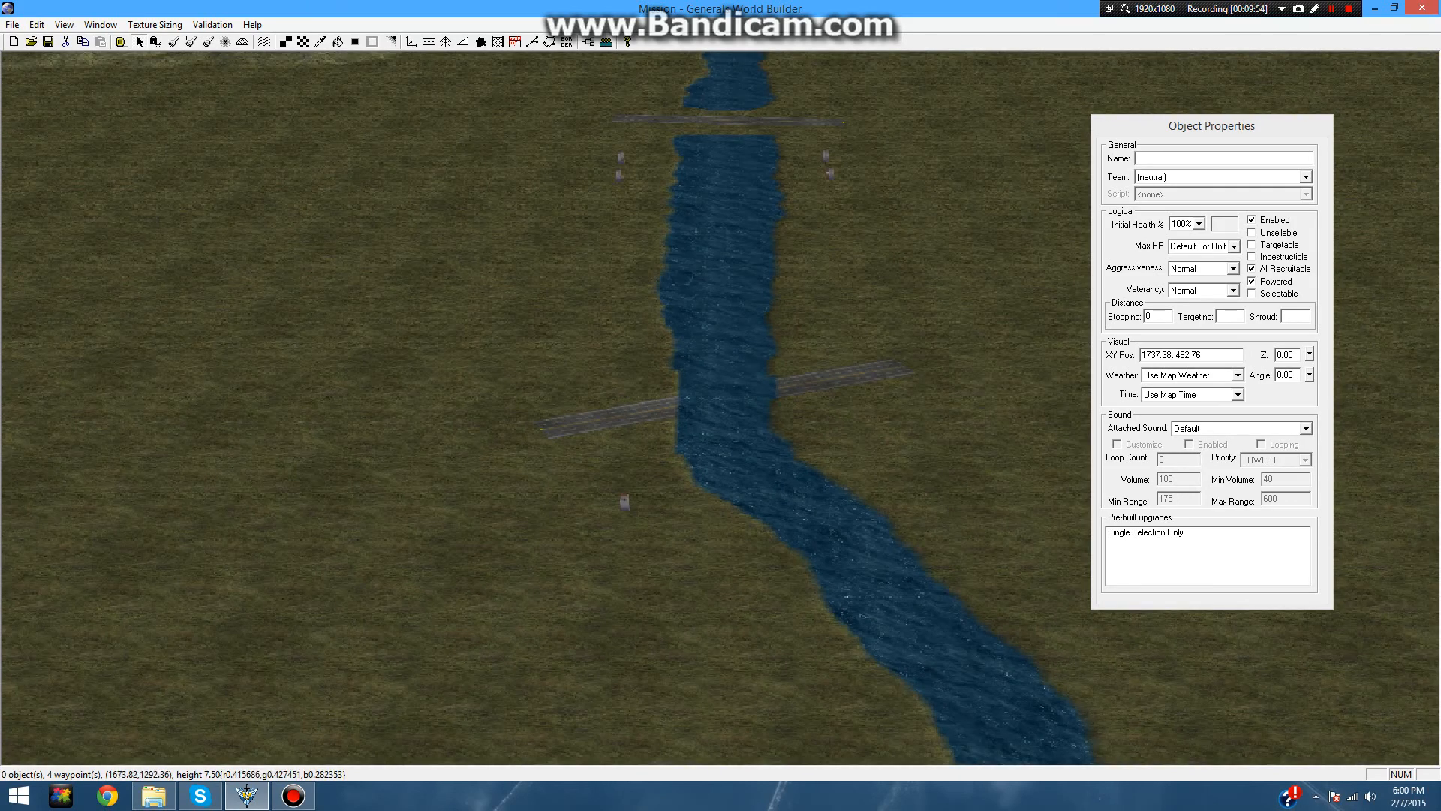
scroll(721, 338, down, 8)
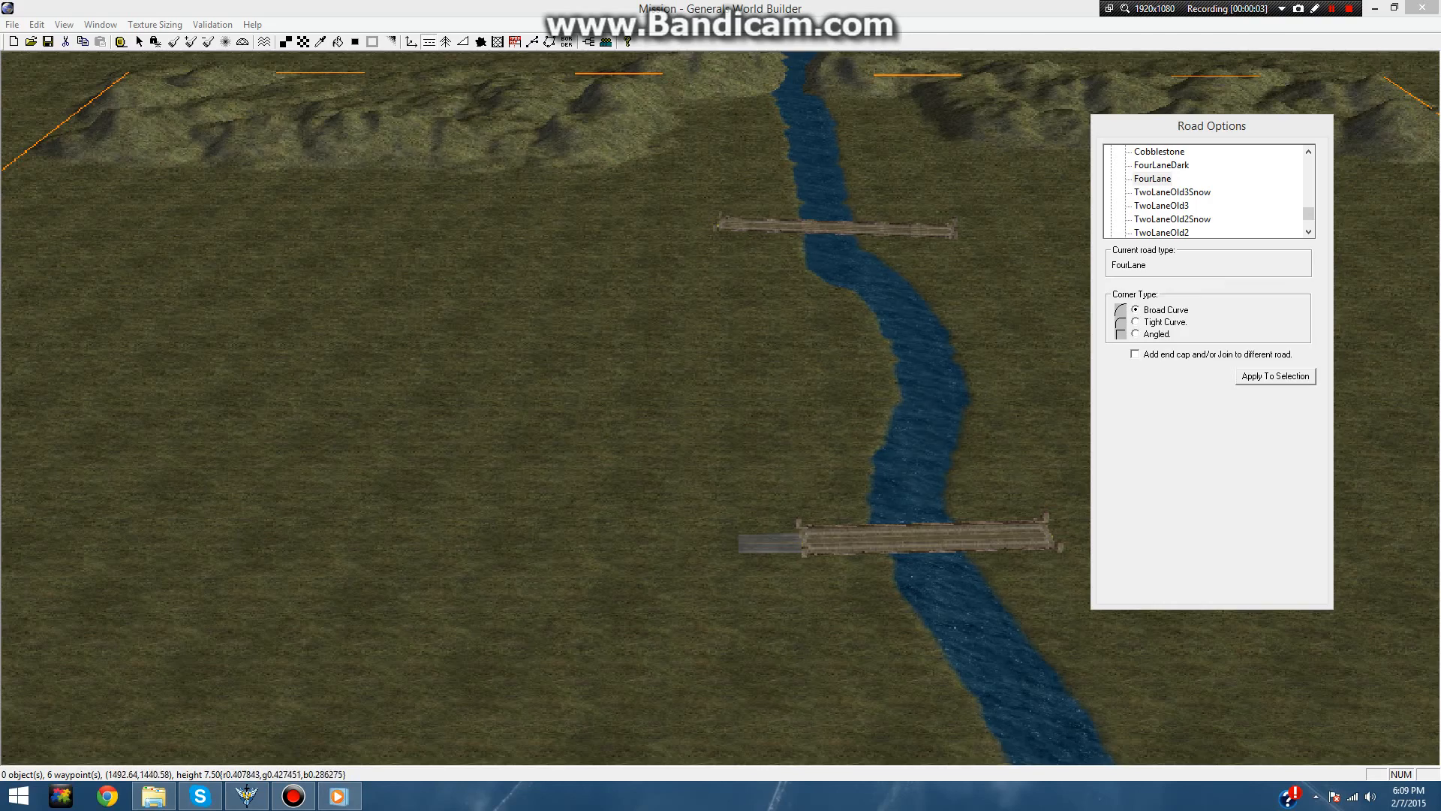
- Examine the two river crossings and the short road stub at the near bridge
click(139, 42)
scroll(720, 408, down, 2)
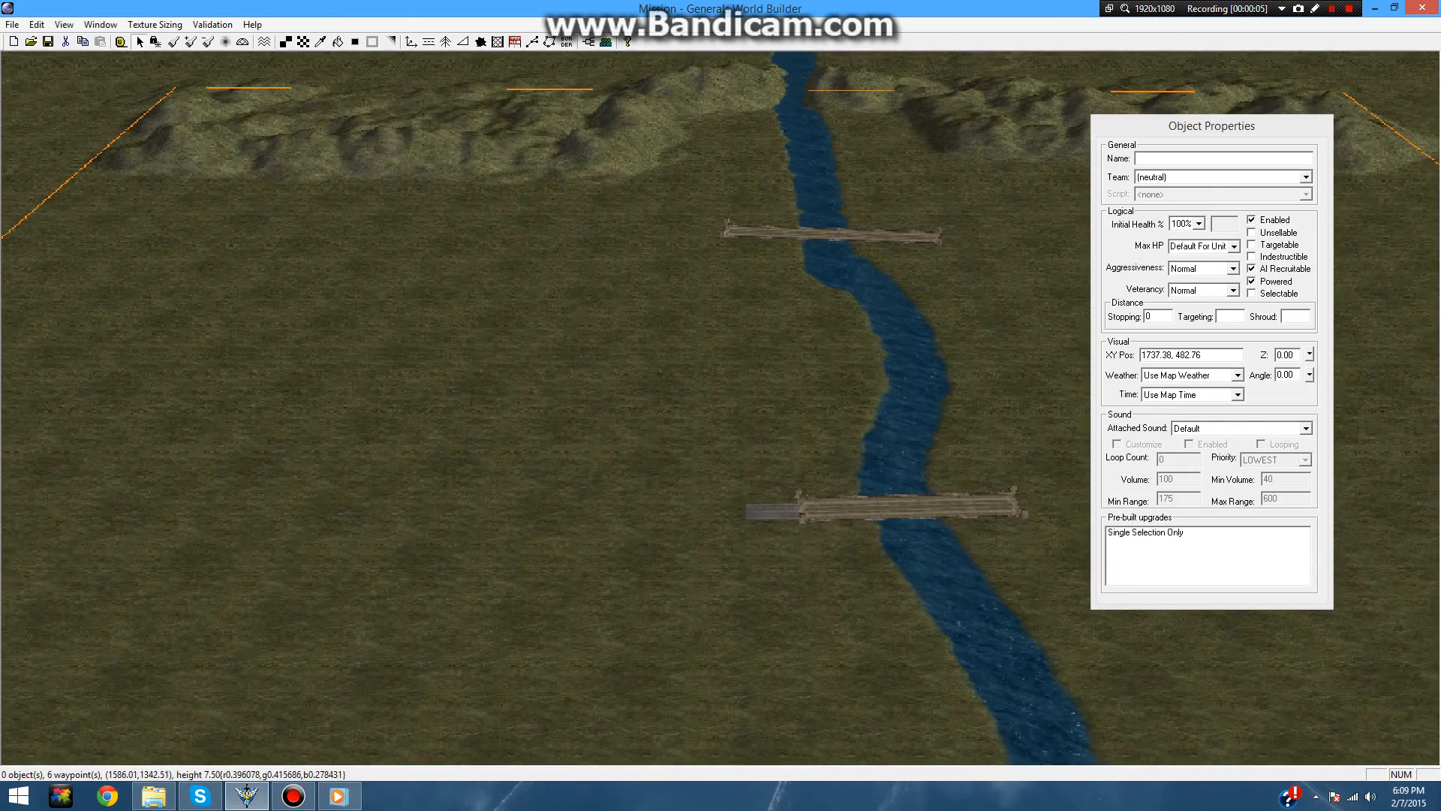
scroll(826, 338, down, 3)
right_drag(825, 338, 608, 316)
scroll(720, 407, up, 8)
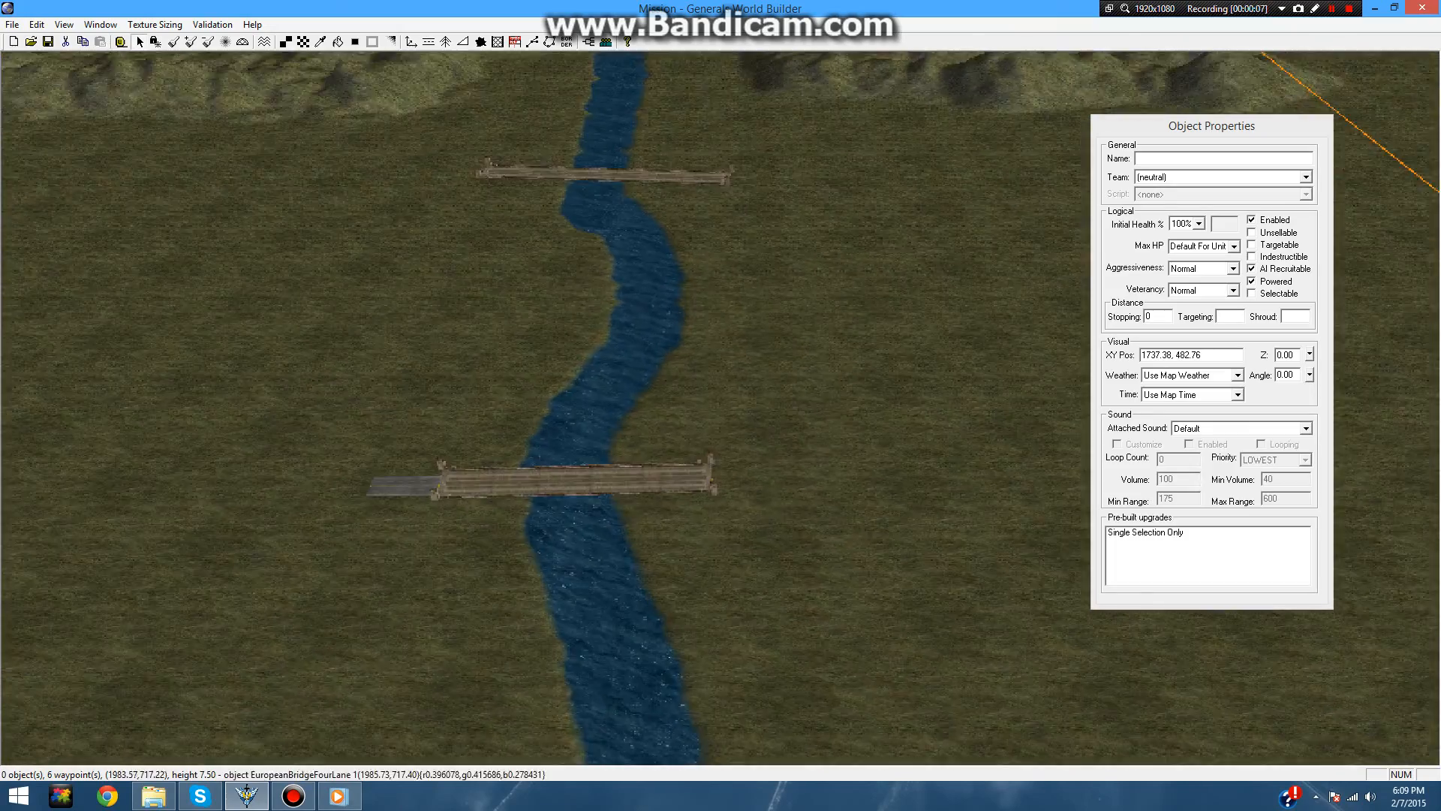
scroll(720, 407, up, 5)
right_drag(721, 555, 720, 408)
scroll(721, 408, down, 3)
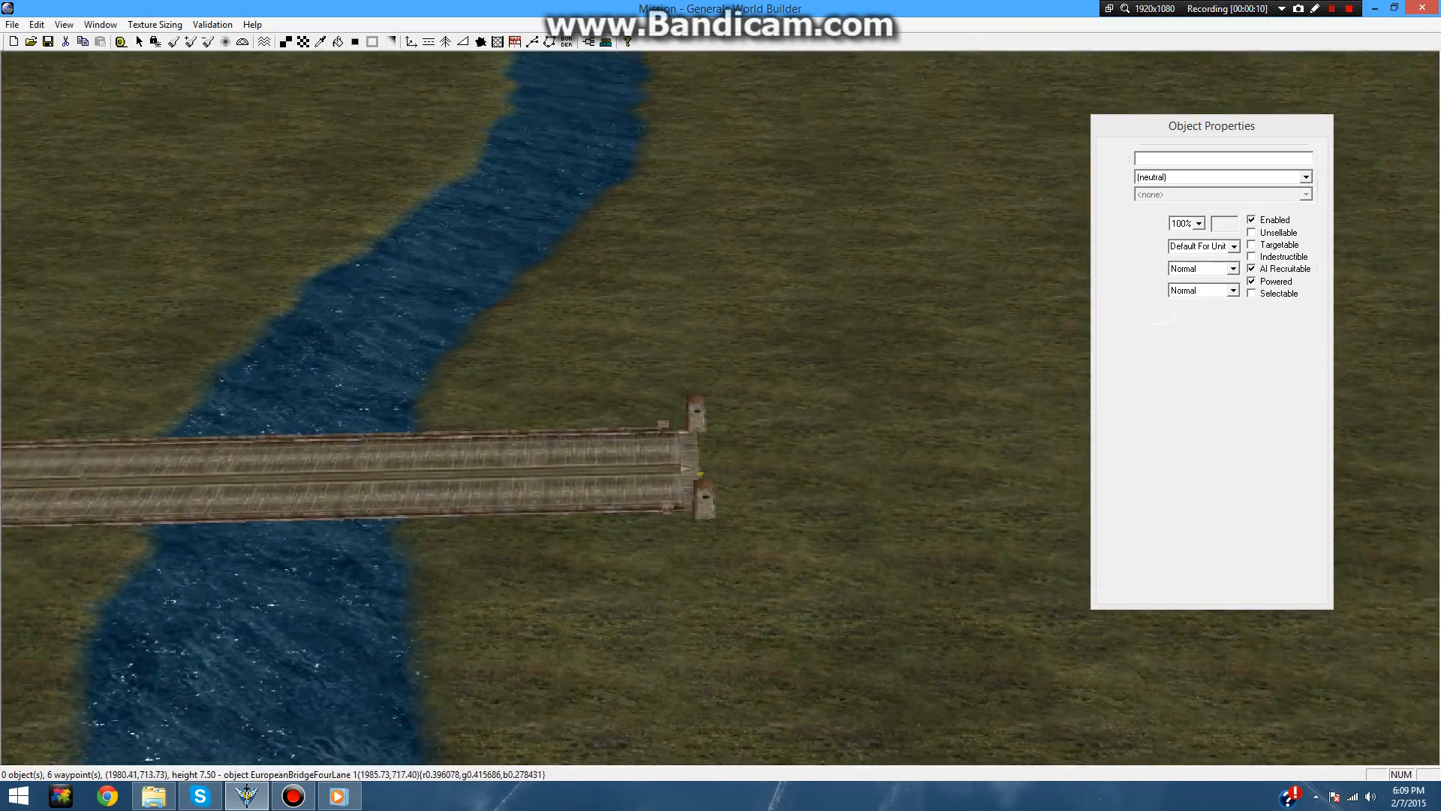
scroll(721, 408, up, 4)
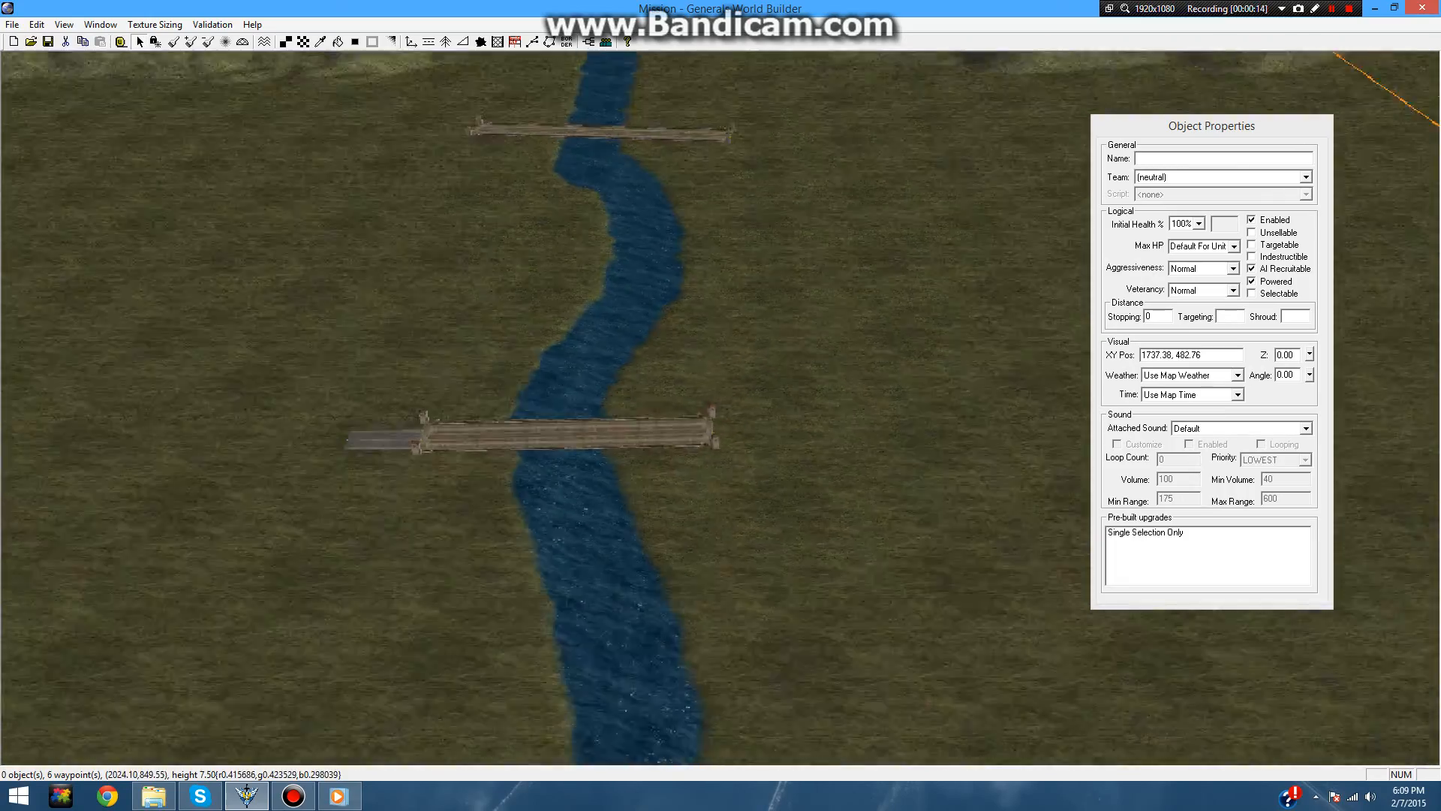
right_drag(810, 570, 721, 407)
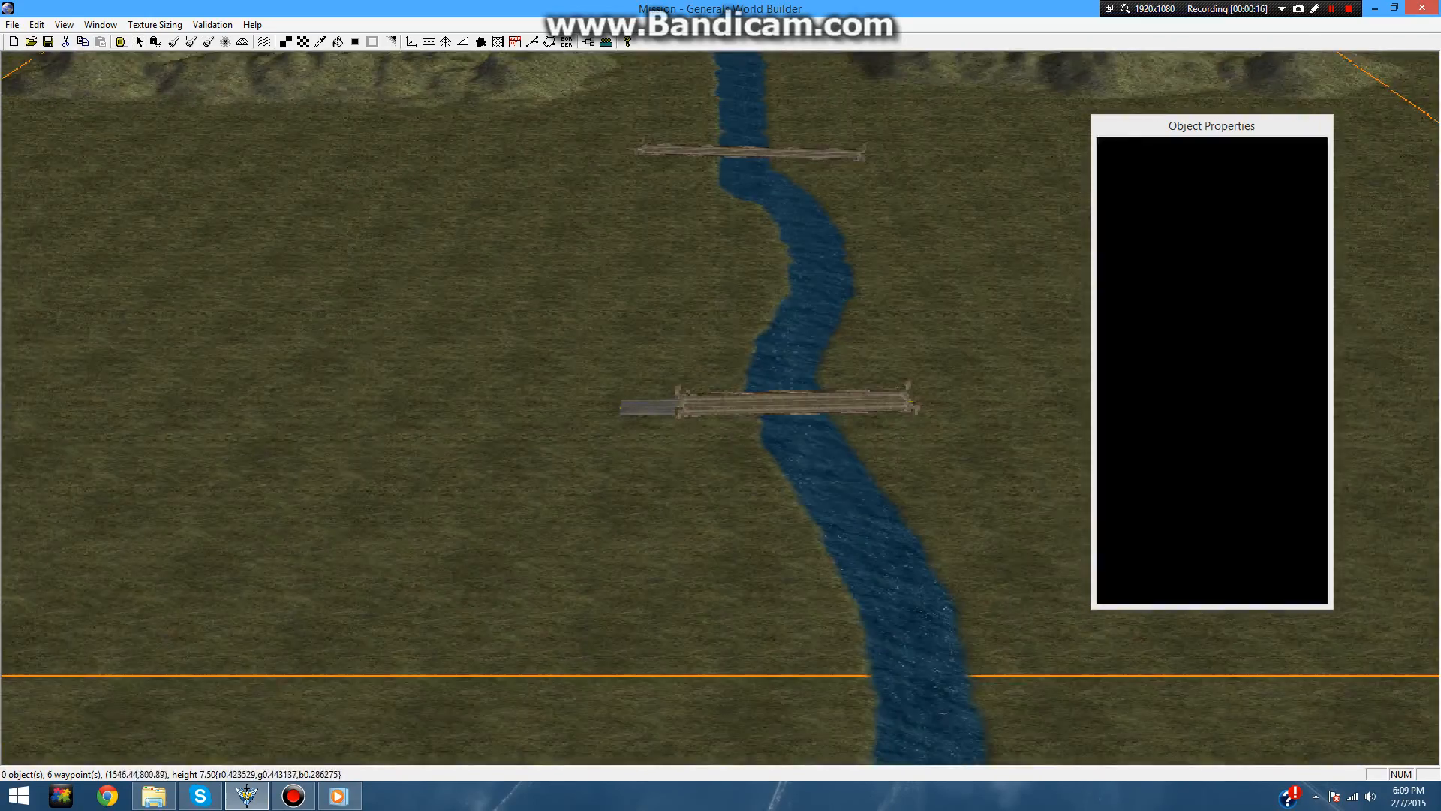
scroll(721, 408, up, 4)
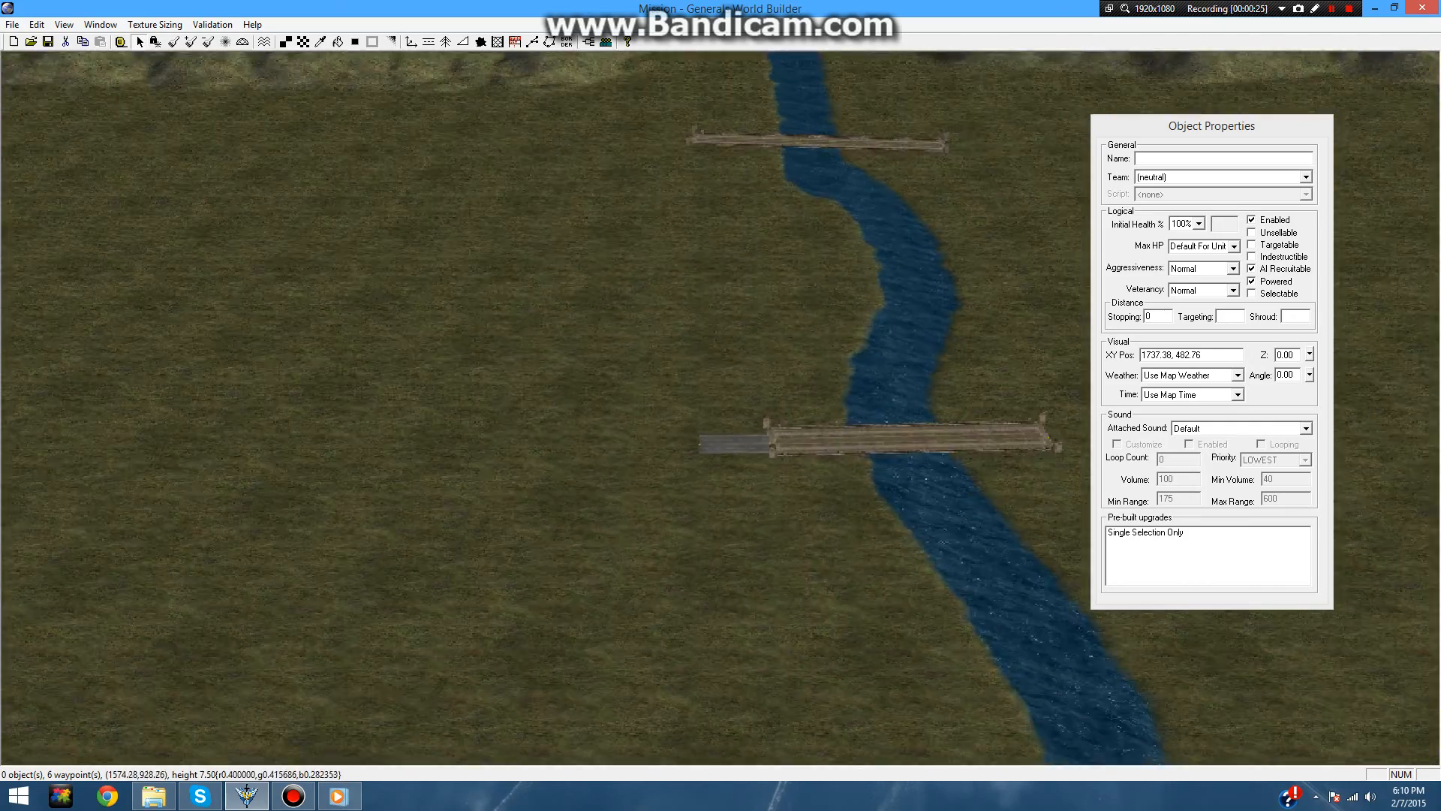
right_drag(679, 337, 721, 375)
scroll(721, 376, up, 3)
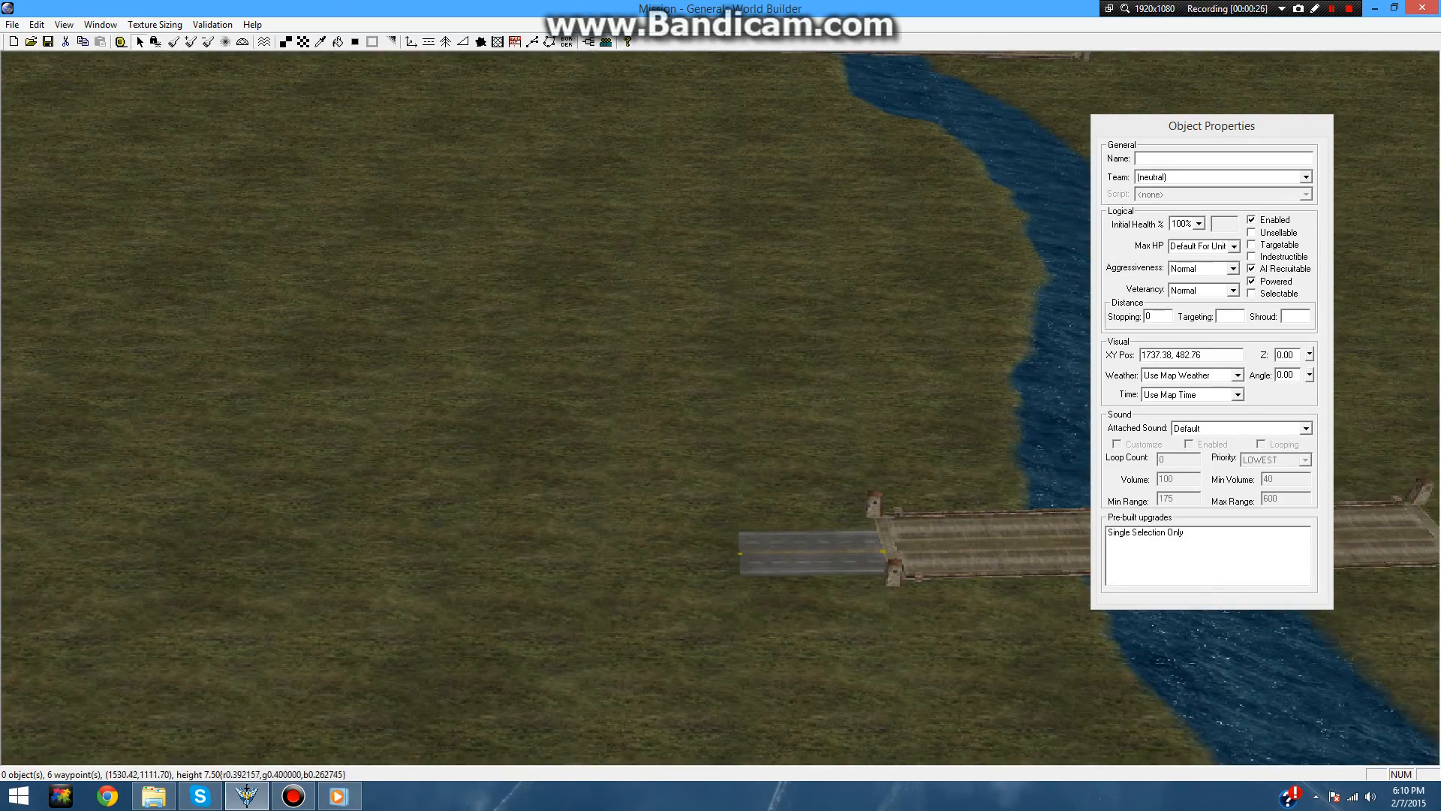
- Draw a short FourLane road with broad curve corners outward from the end of the far bridge on the stub side of the river
click(428, 42)
scroll(705, 285, down, 3)
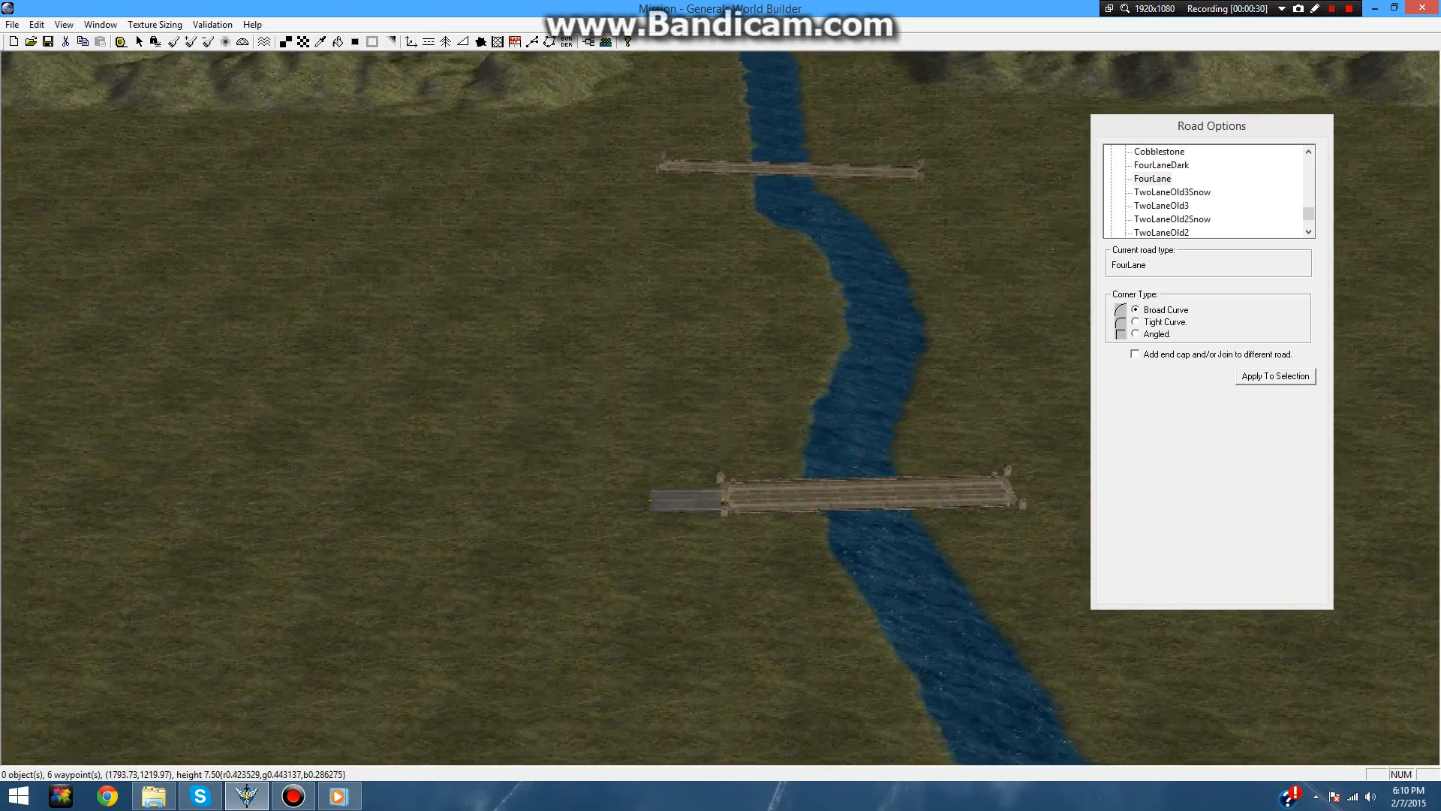
right_drag(650, 500, 811, 706)
scroll(810, 705, up, 3)
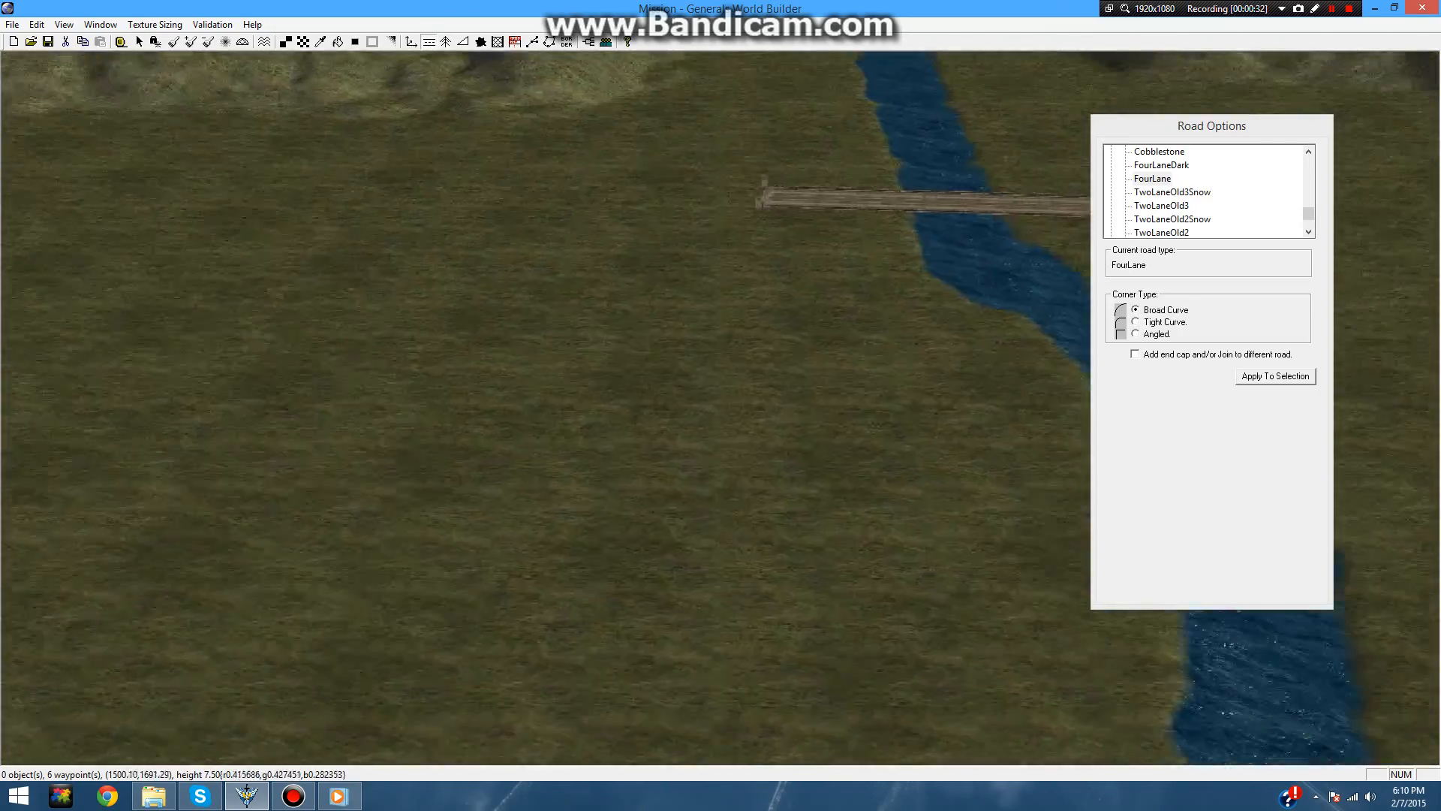
scroll(810, 705, up, 3)
right_drag(721, 316, 781, 638)
scroll(758, 525, up, 2)
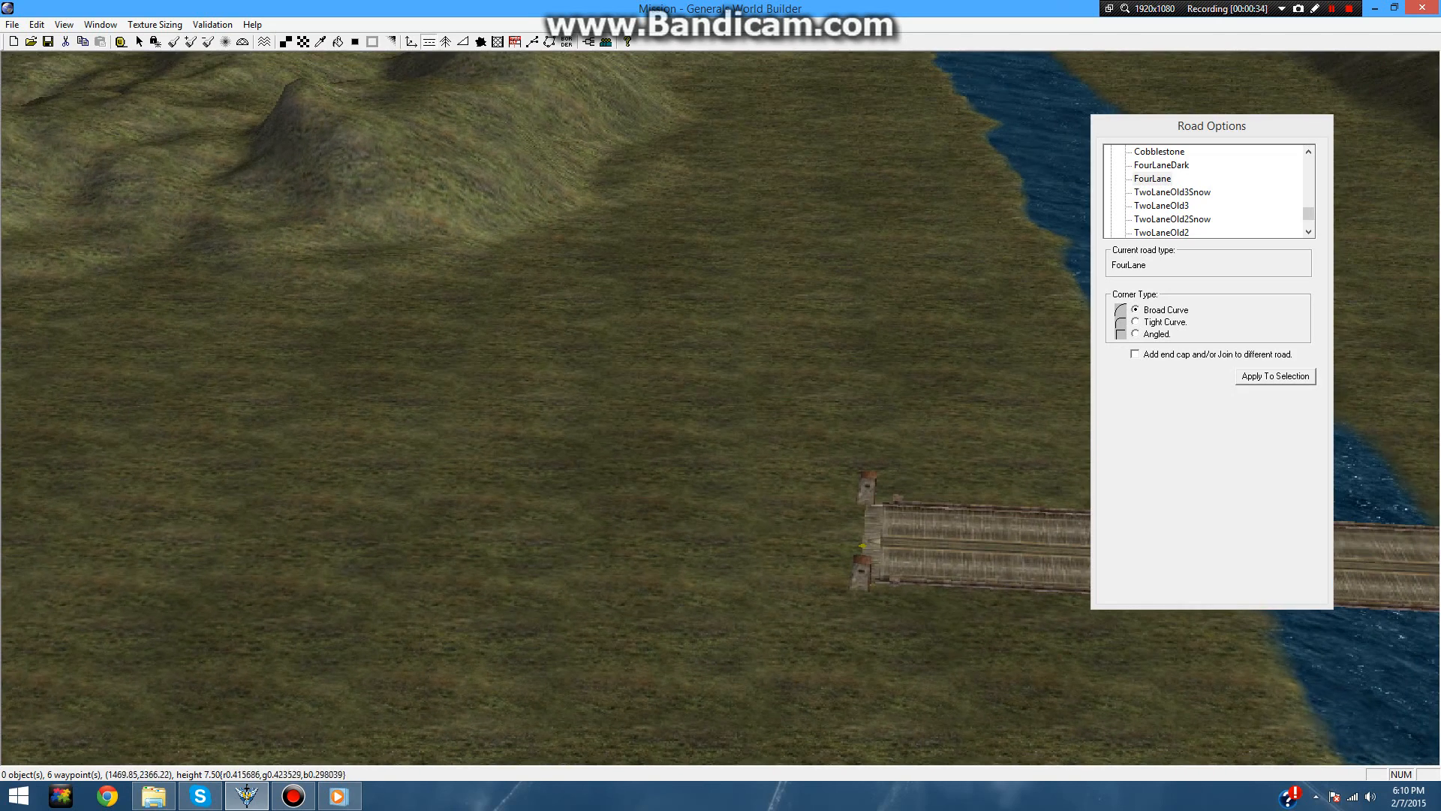
mouse_move(862, 546)
mouse_down()
mouse_move(522, 521)
mouse_move(566, 531)
mouse_up()
scroll(568, 530, down, 5)
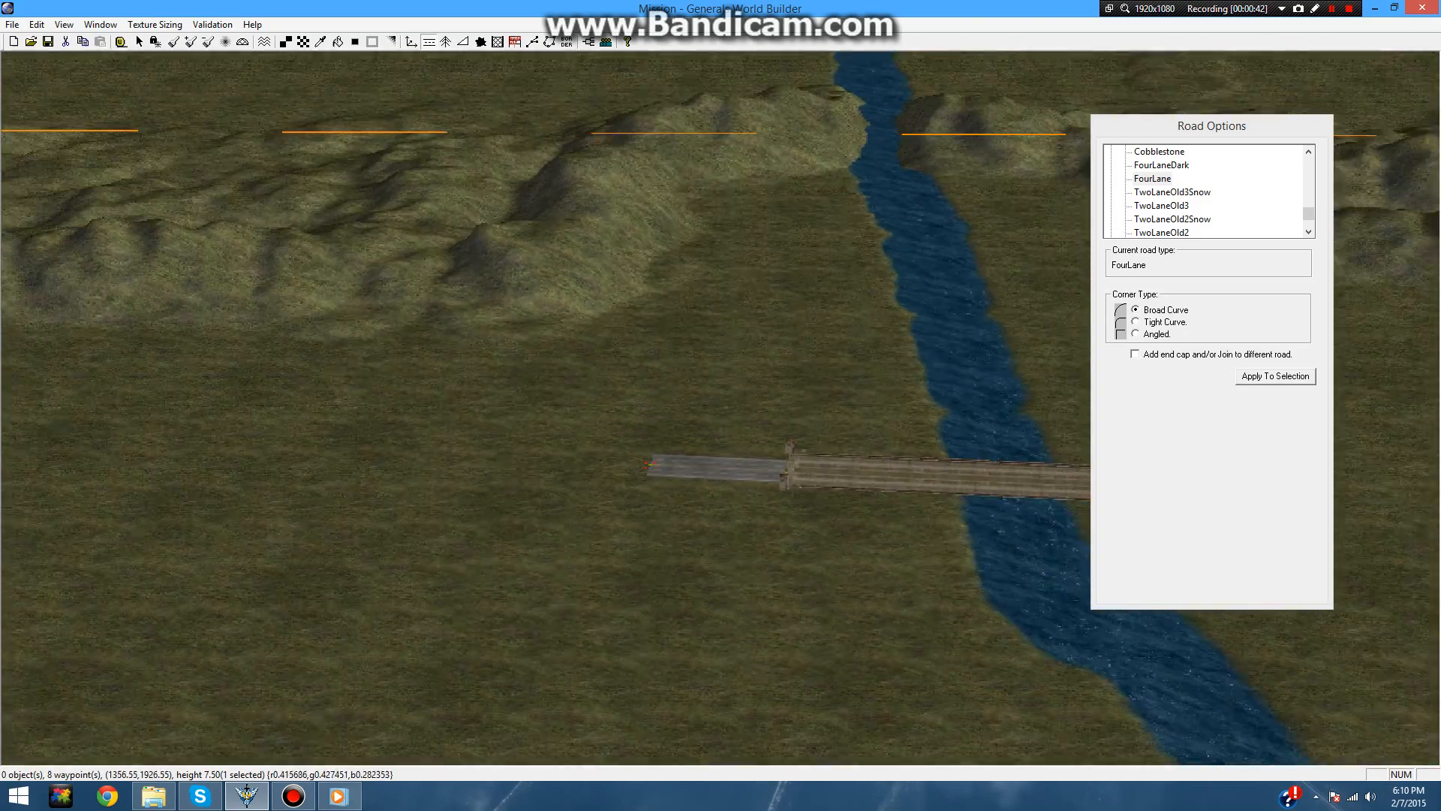
- Draw a FourLane road from the open ground between the two crossings to the end of the near bridge's road stub
scroll(720, 406, down, 5)
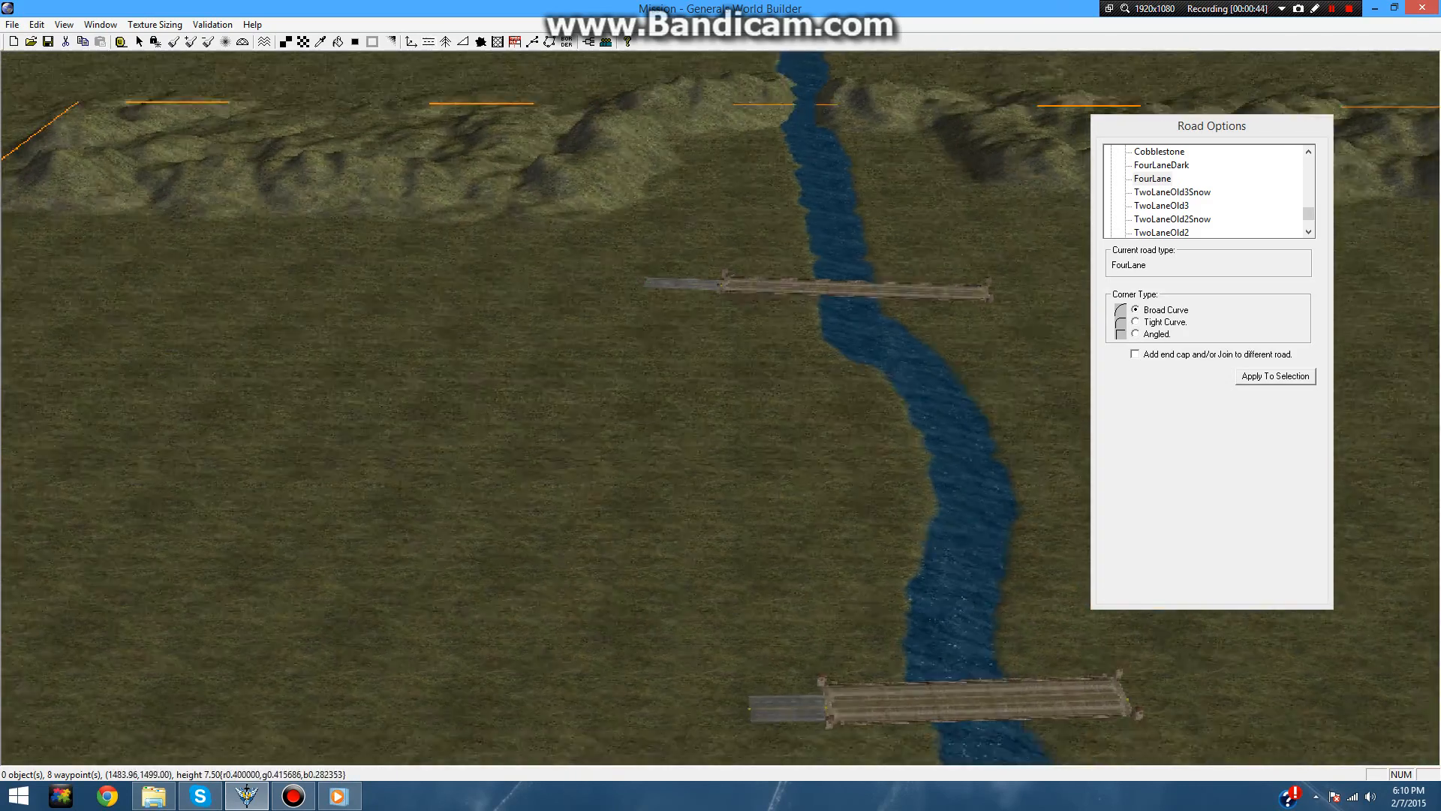
scroll(721, 406, down, 3)
scroll(720, 405, down, 4)
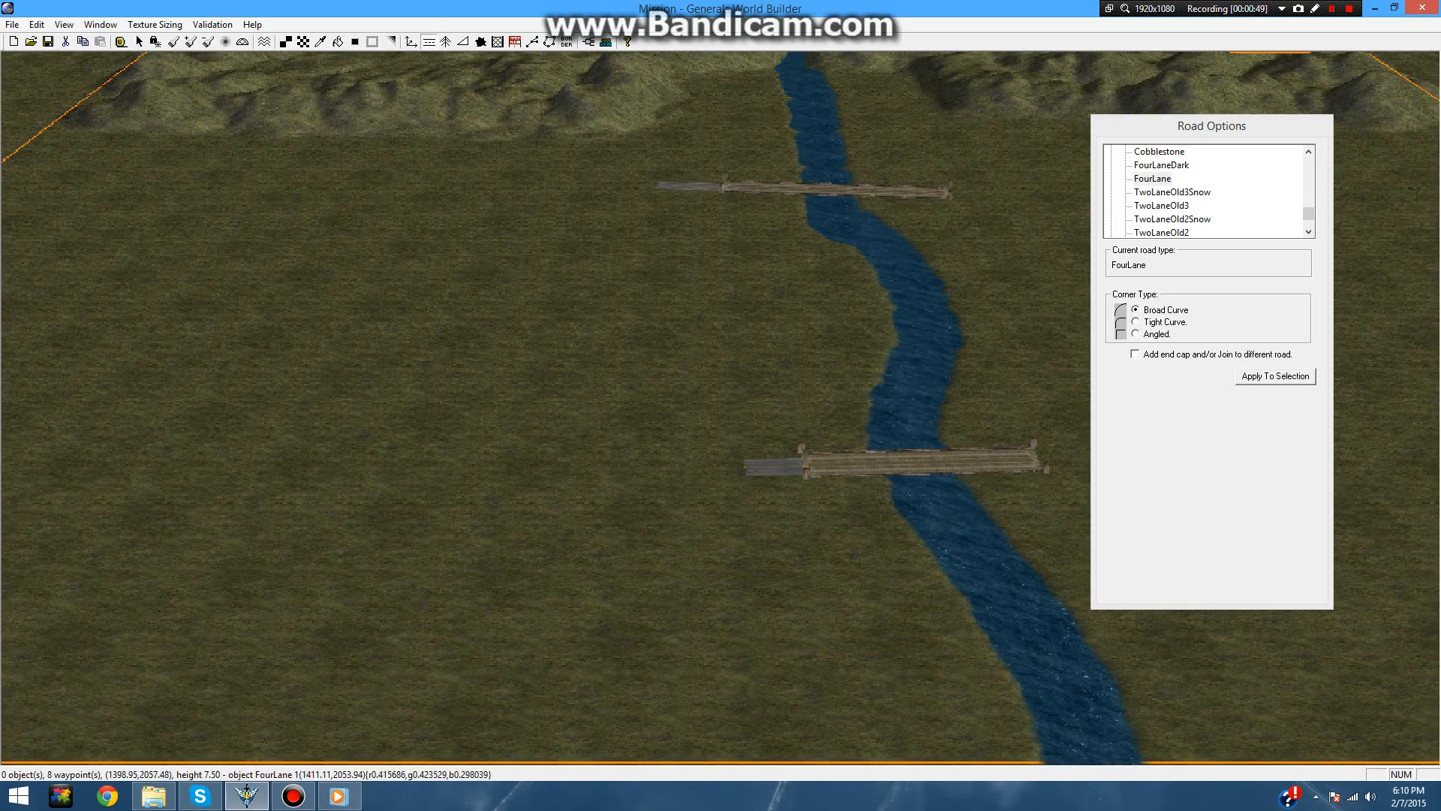
scroll(705, 375, up, 4)
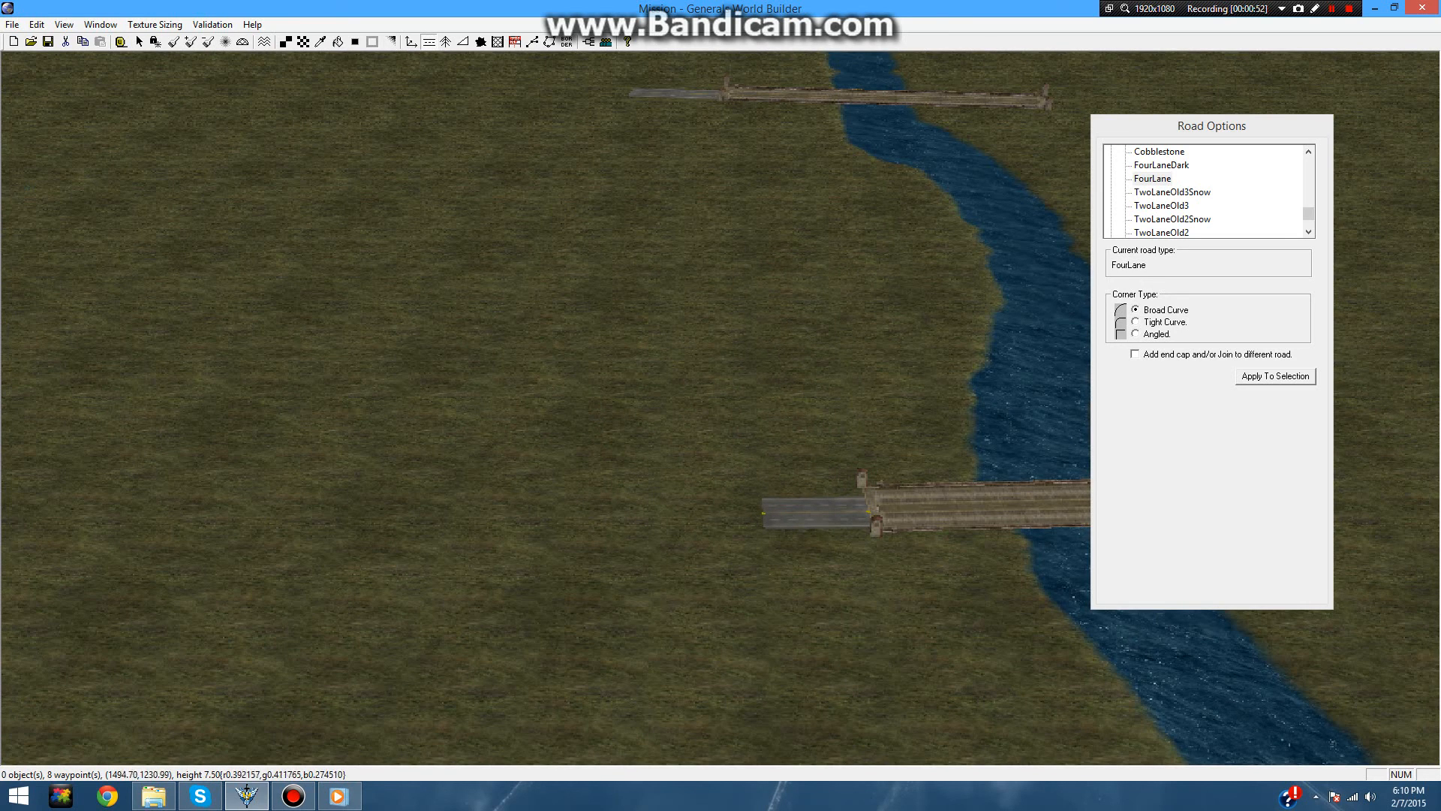
drag(691, 271, 760, 513)
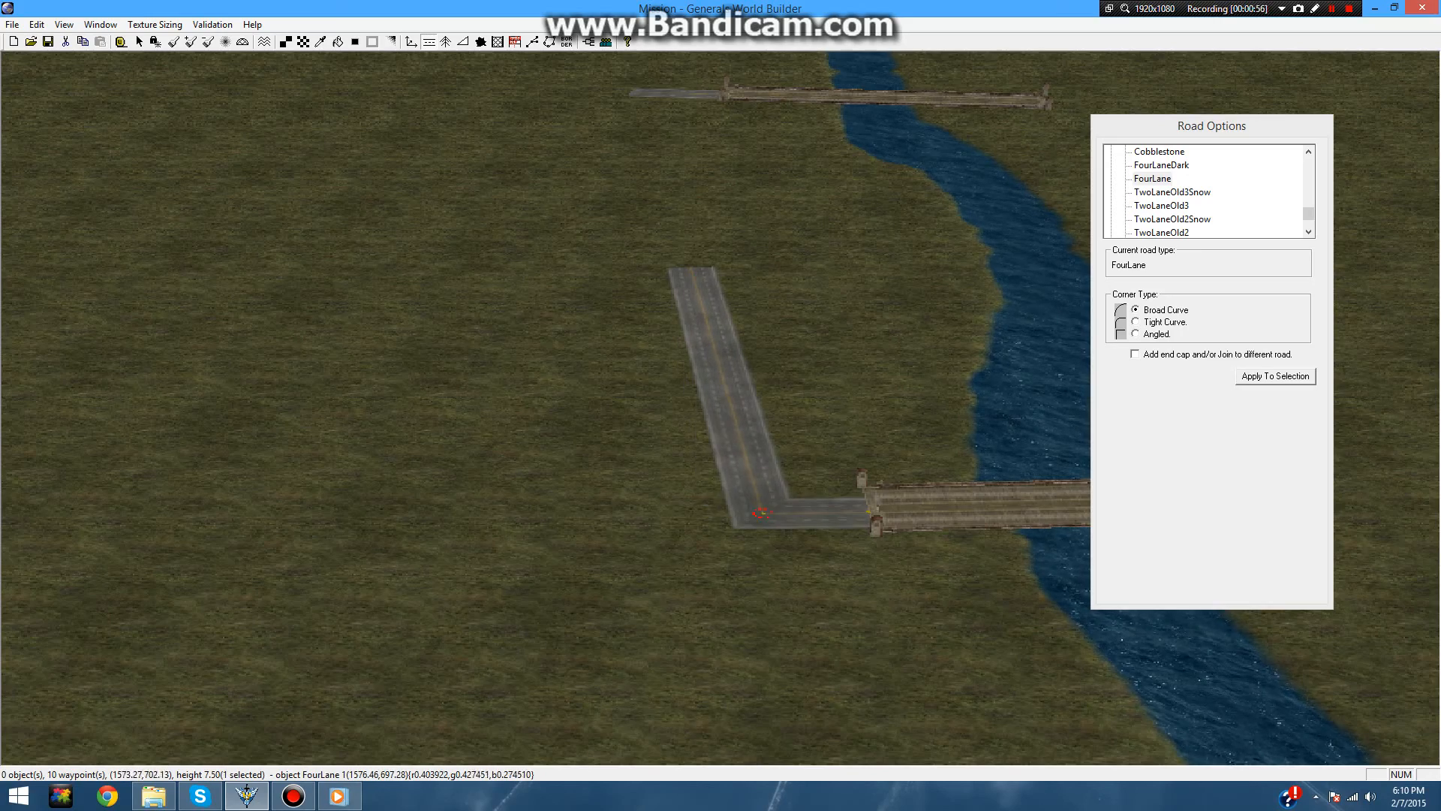
scroll(716, 402, up, 3)
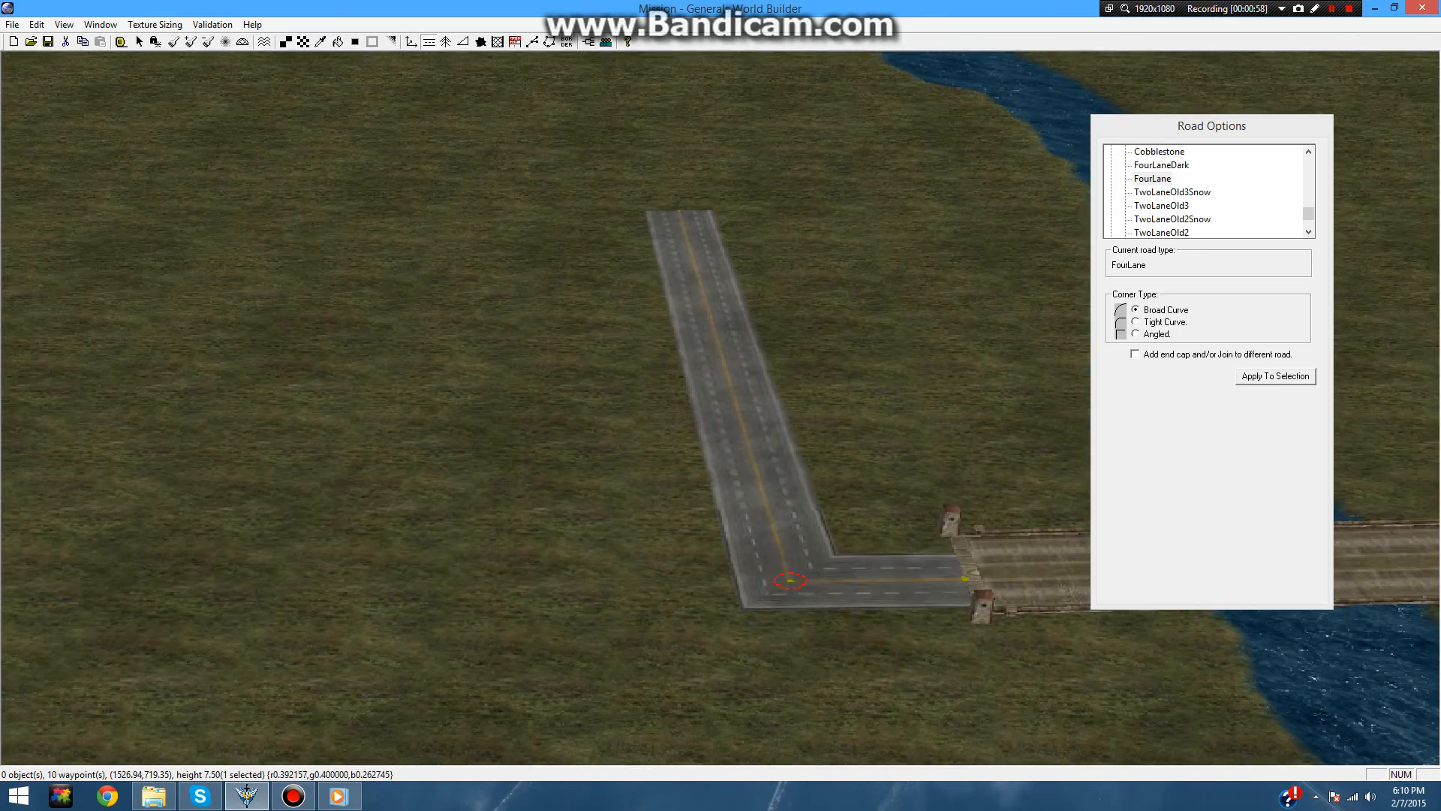
scroll(790, 580, up, 2)
- Join the far bridge's road stub to the open end of the near road with a FourLane segment
scroll(813, 639, down, 6)
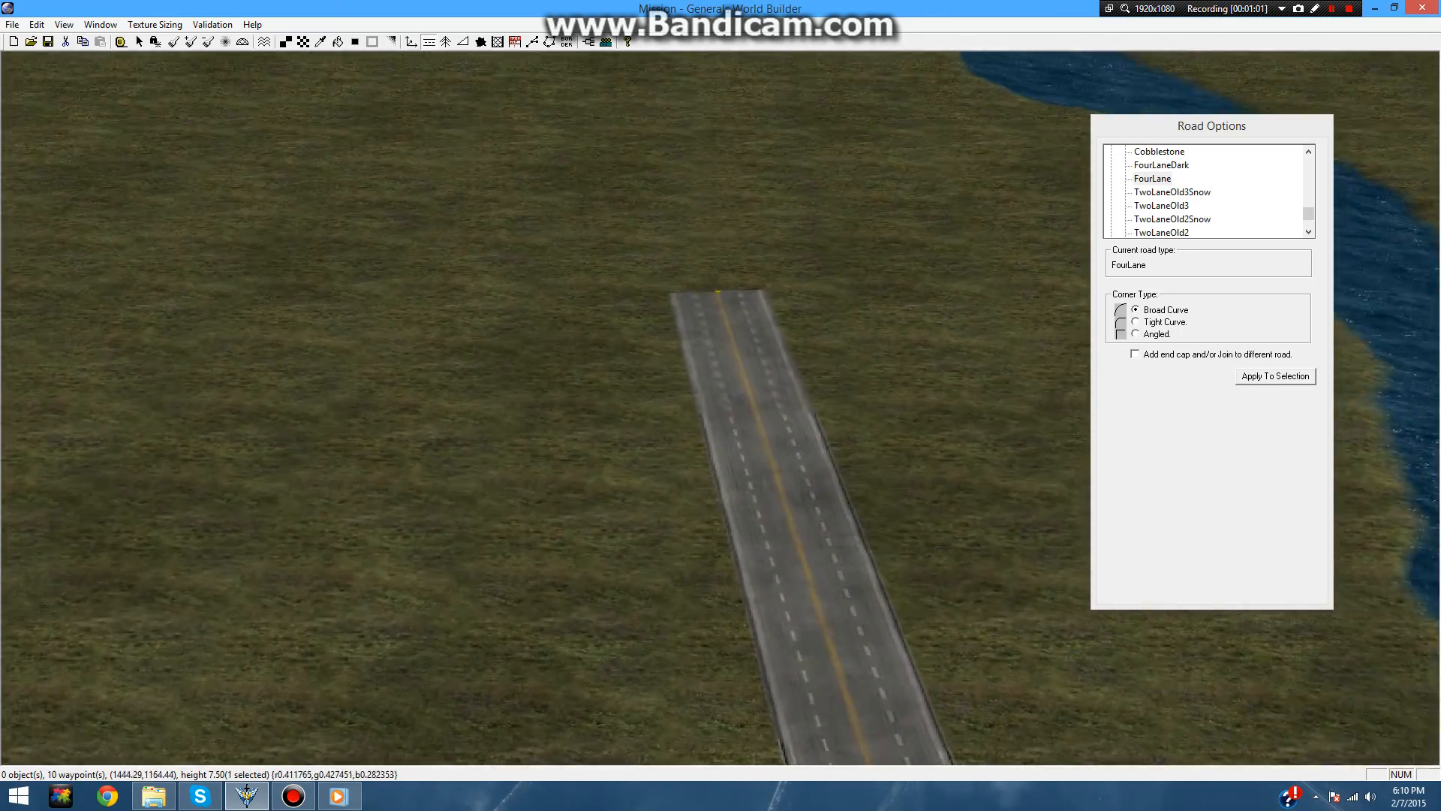
scroll(720, 408, down, 4)
scroll(721, 407, up, 2)
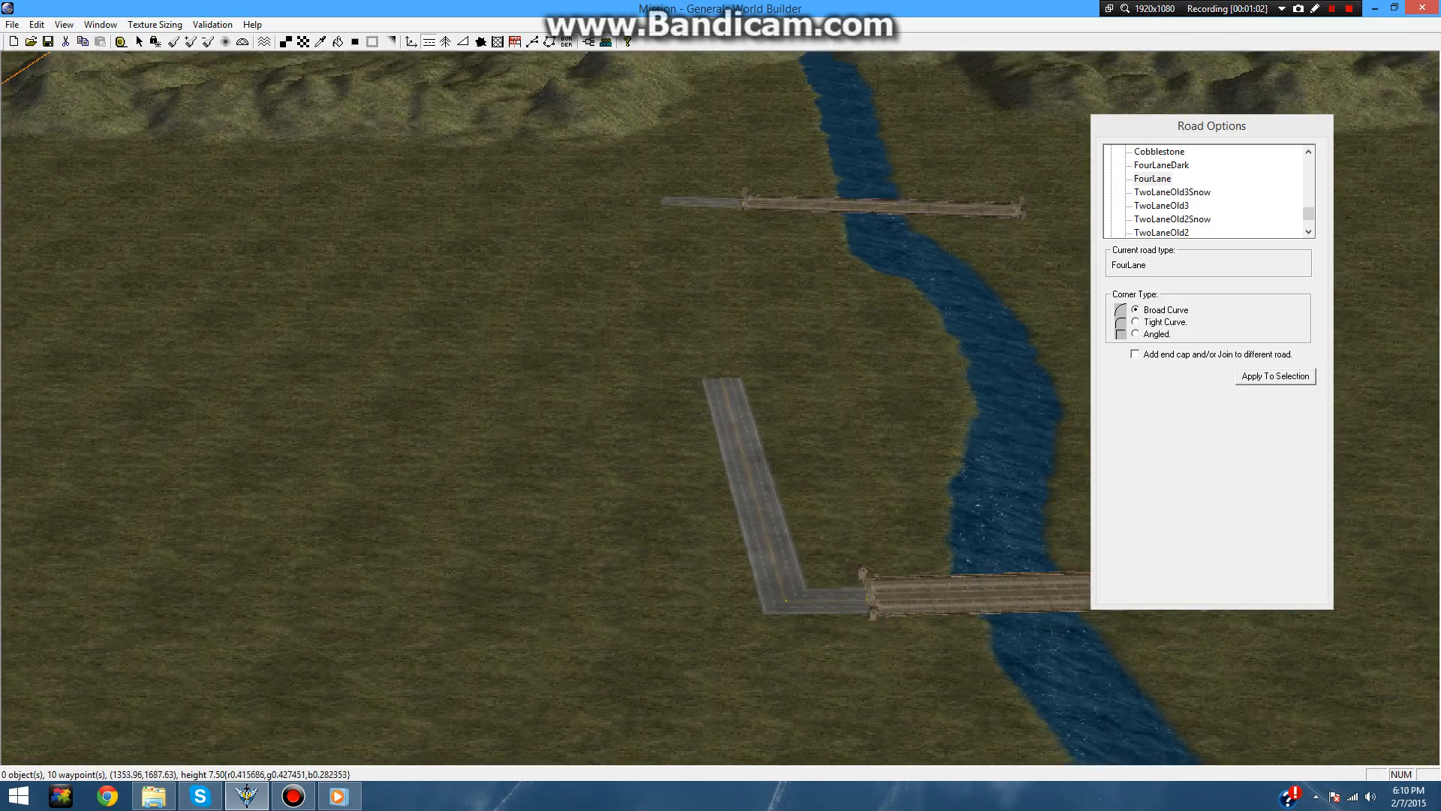
right_drag(735, 300, 812, 517)
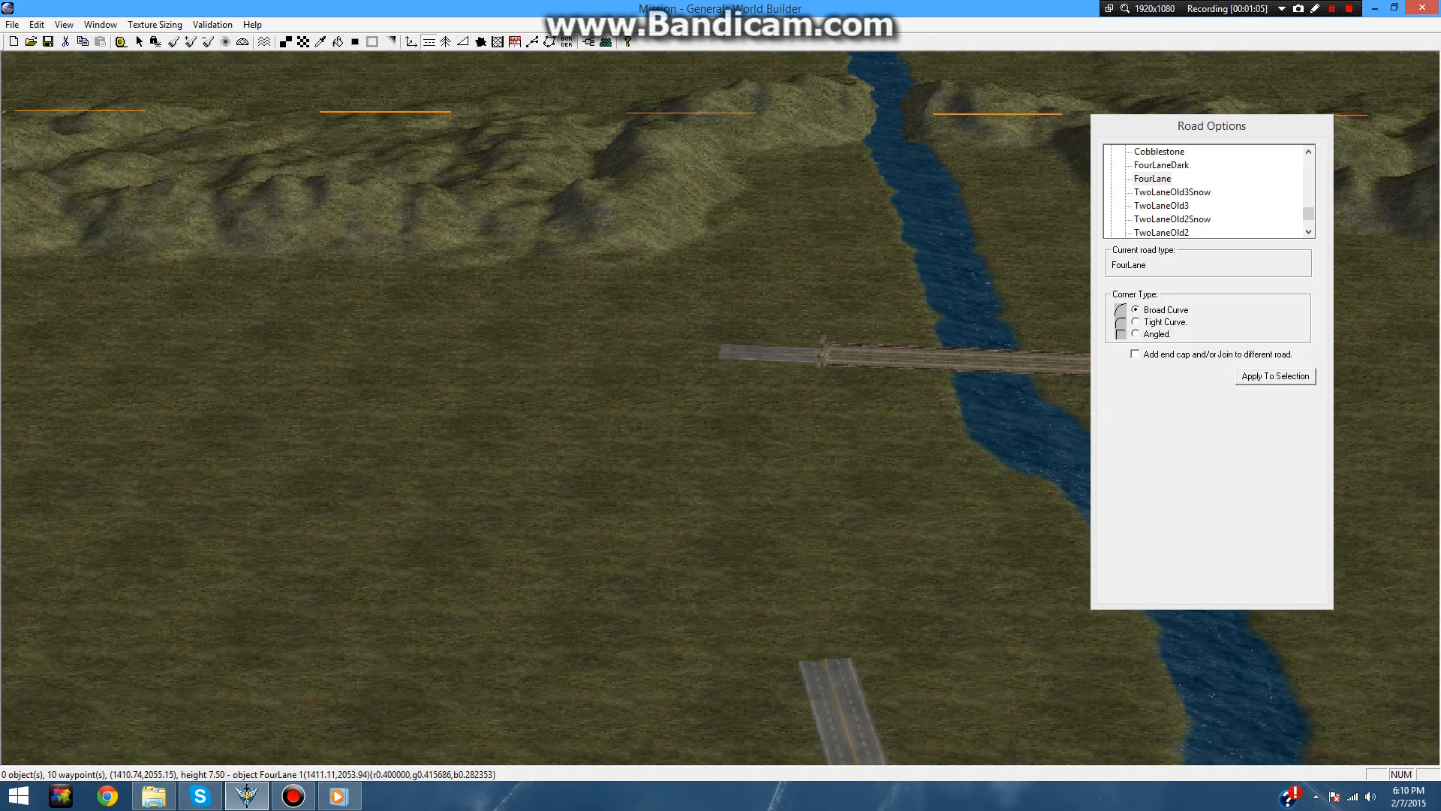
drag(720, 353, 825, 657)
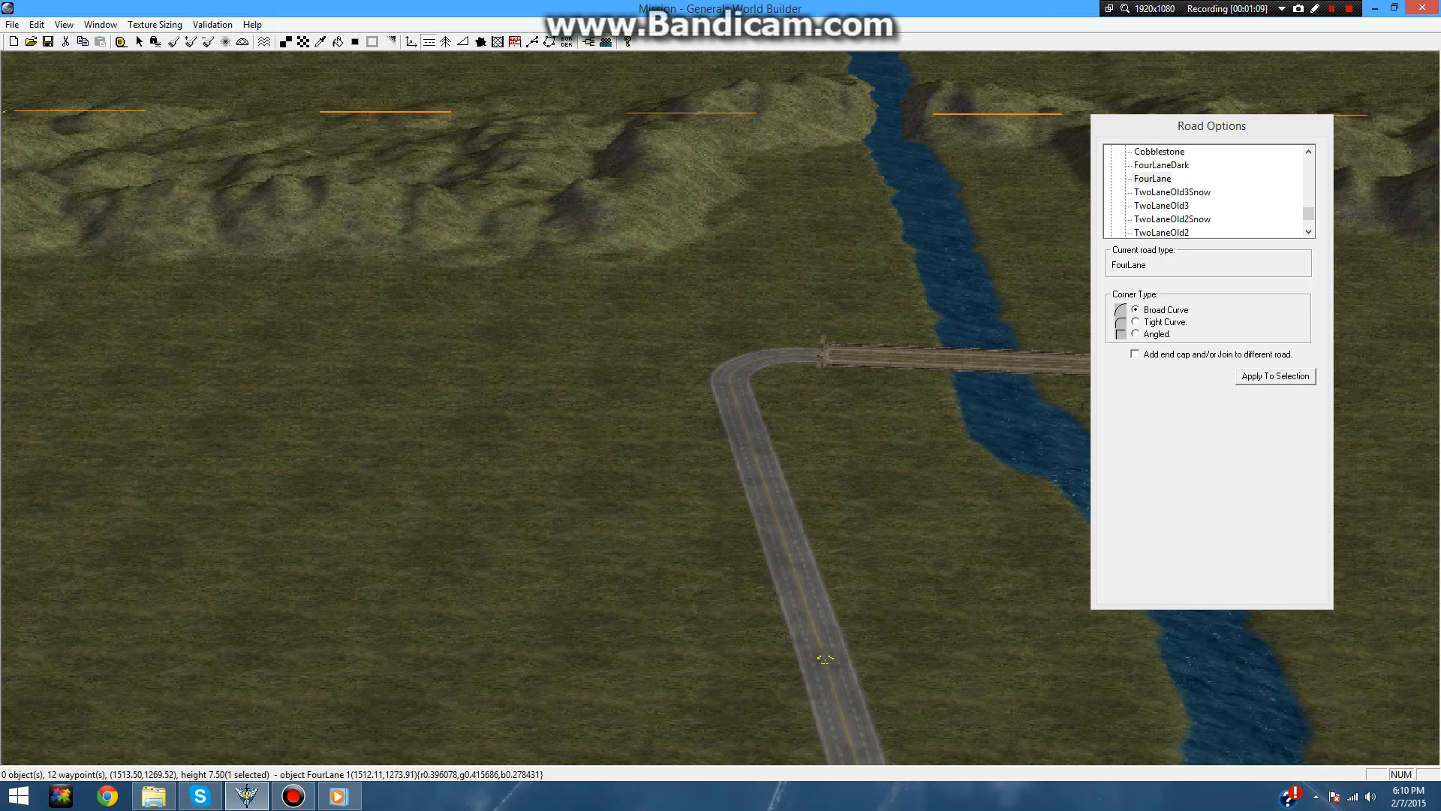
scroll(826, 659, down, 5)
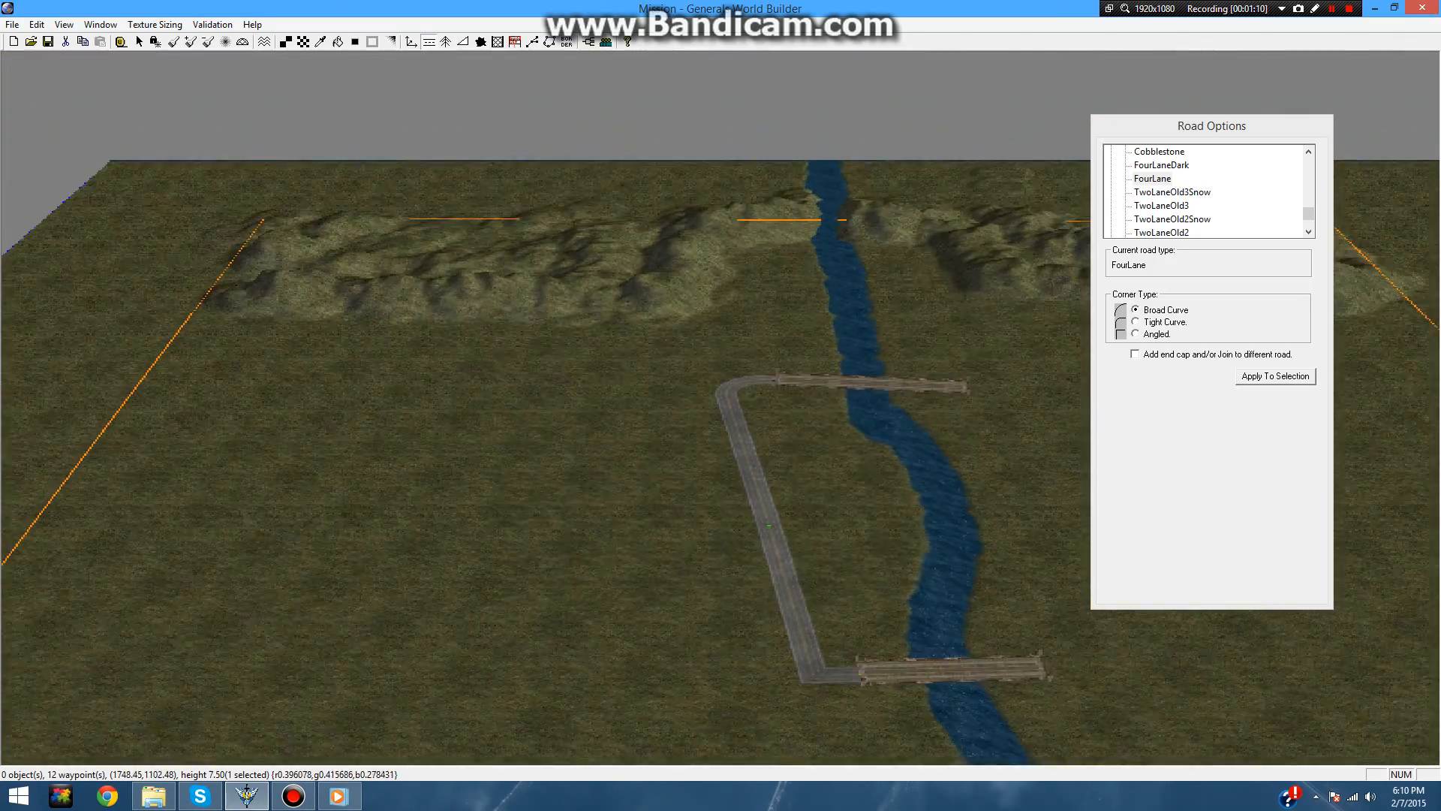
scroll(826, 659, down, 1)
right_drag(826, 659, 825, 617)
scroll(825, 617, up, 1)
right_click(810, 634)
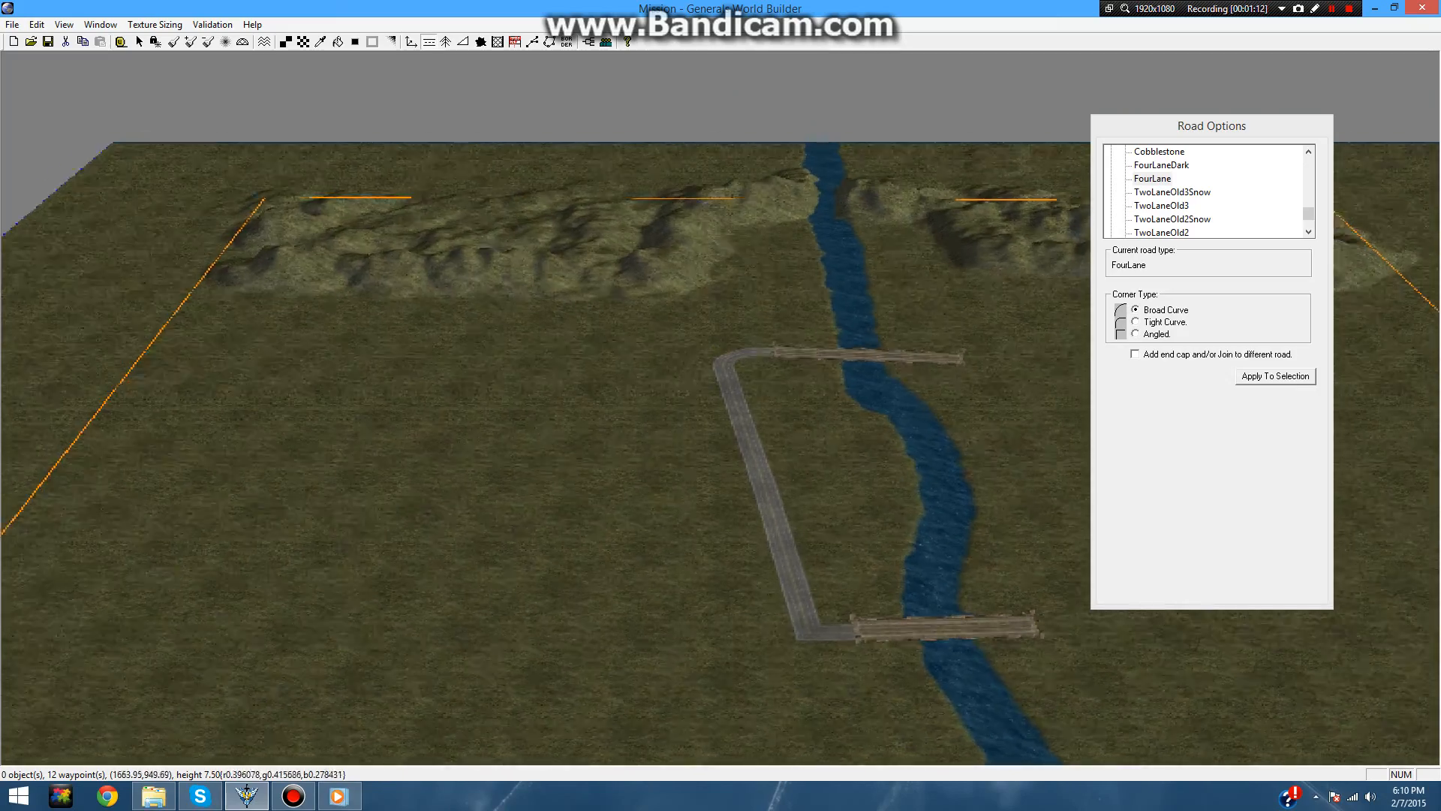
- Try a FourLane side branch outward from the curve by the far bridge, and delete it
scroll(825, 617, up, 5)
scroll(824, 617, up, 1)
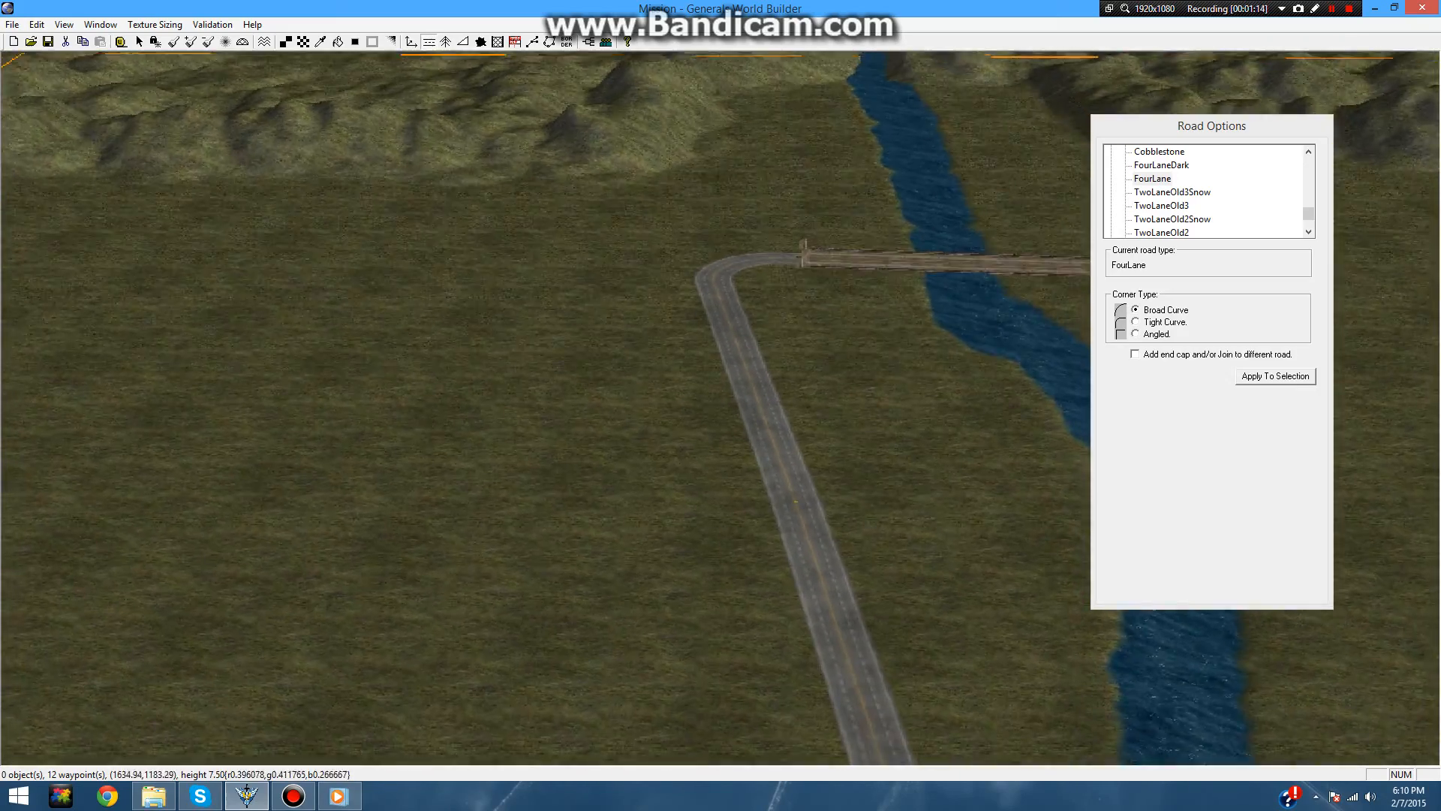
scroll(825, 617, up, 2)
right_drag(861, 581, 921, 701)
mouse_move(771, 321)
mouse_down()
mouse_move(518, 316)
mouse_move(629, 317)
mouse_move(587, 318)
mouse_up()
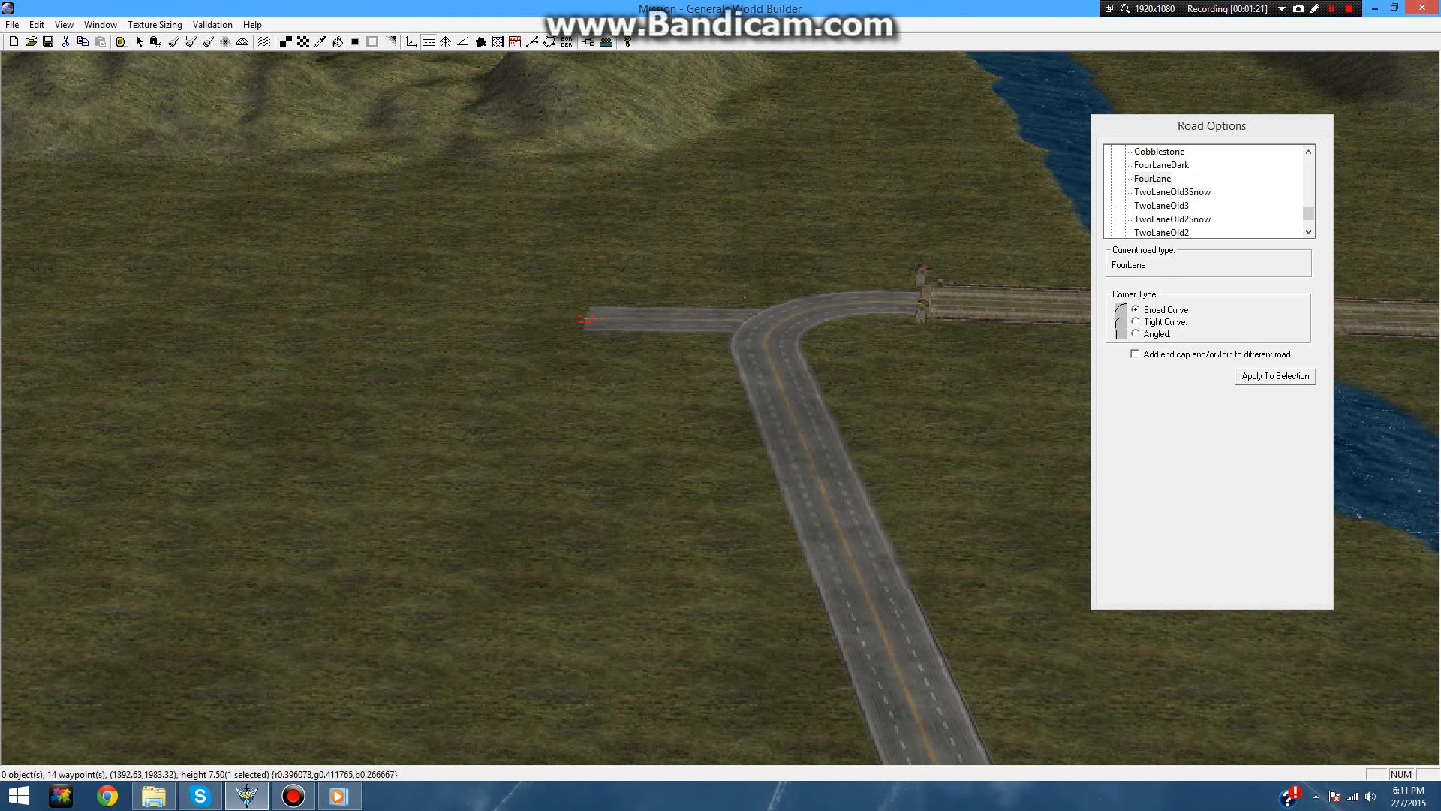
key(Delete)
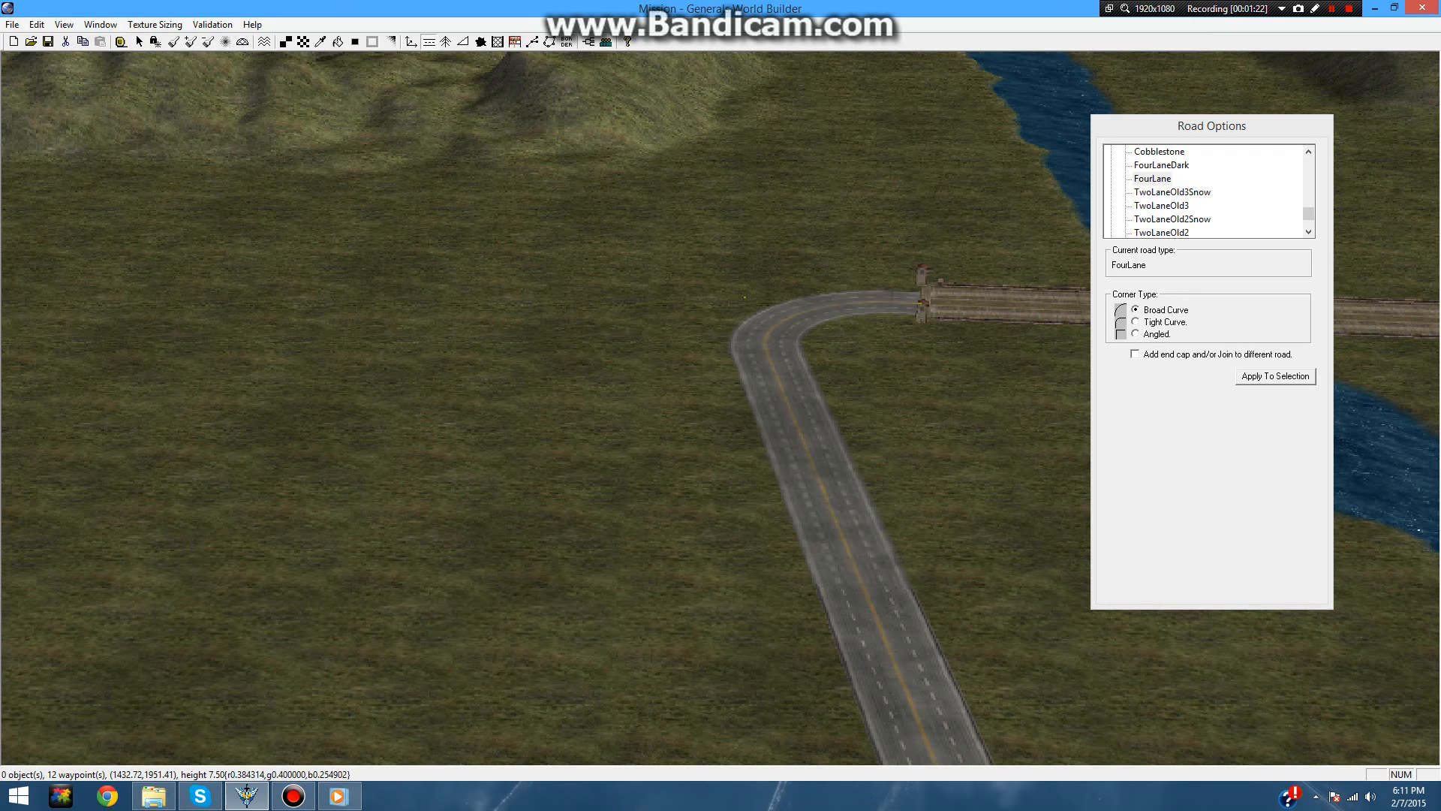
- Try placing extra FourLane points at the corner by the far bridge, and delete the selected road pieces
click(765, 346)
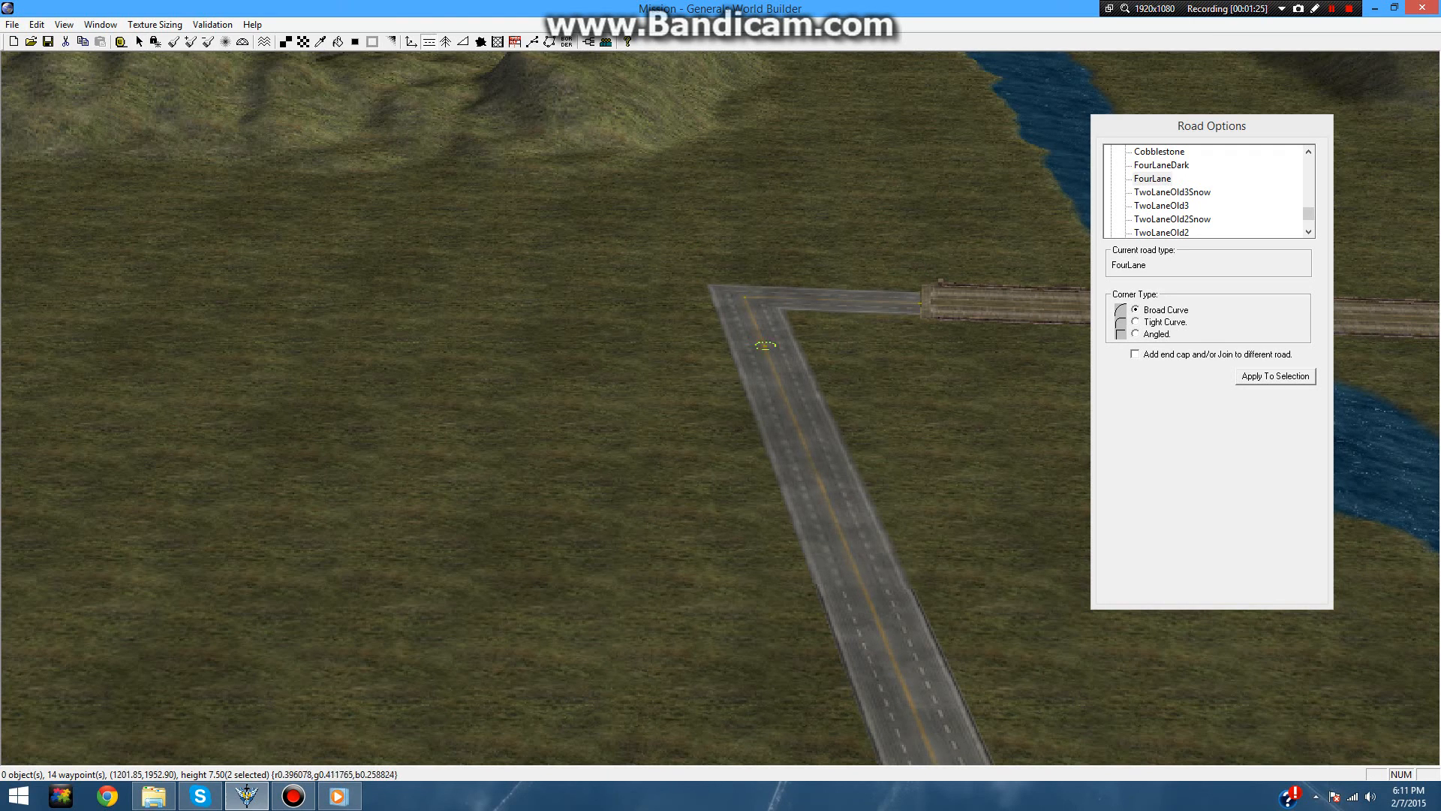
click(765, 346)
scroll(720, 408, down, 10)
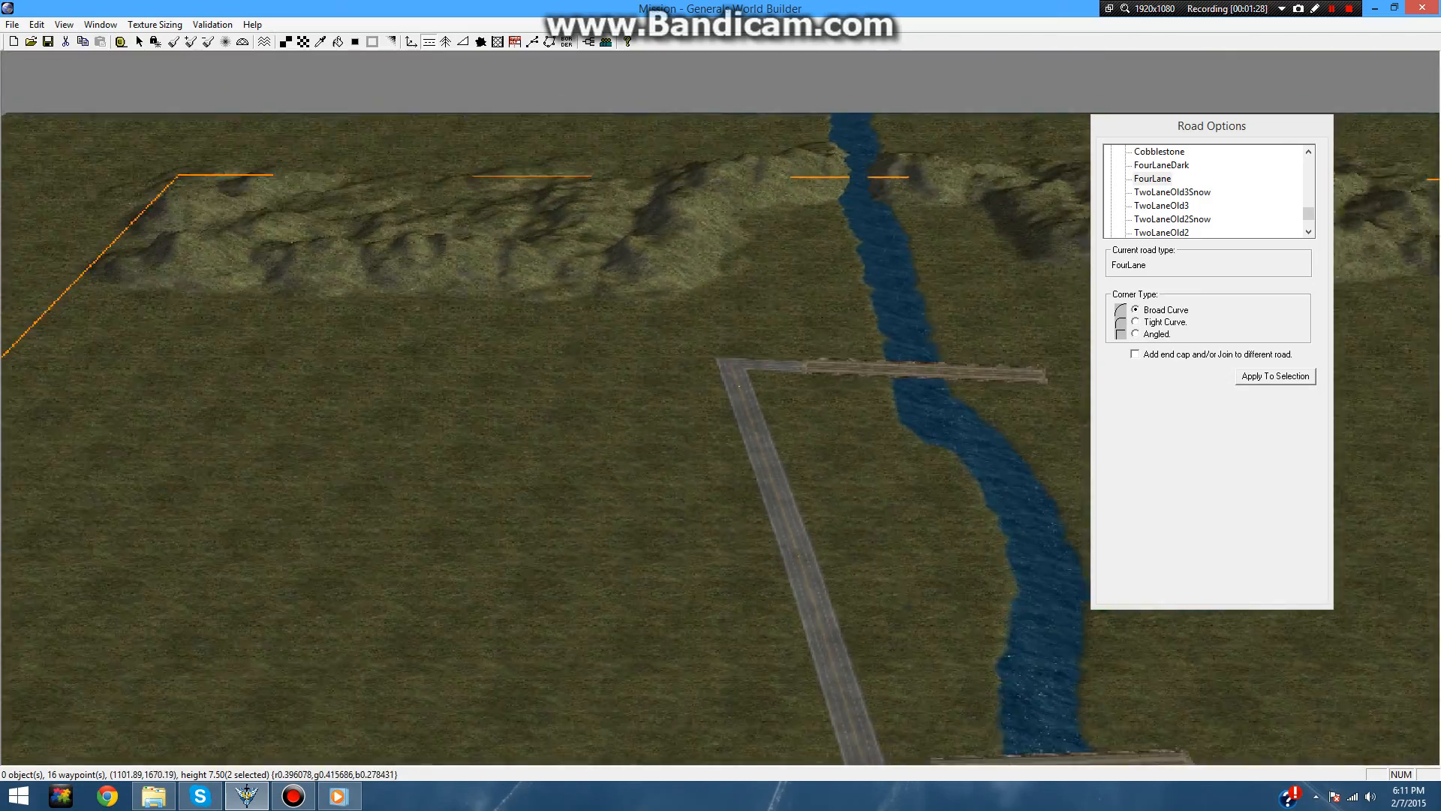
scroll(721, 408, down, 2)
key(Delete)
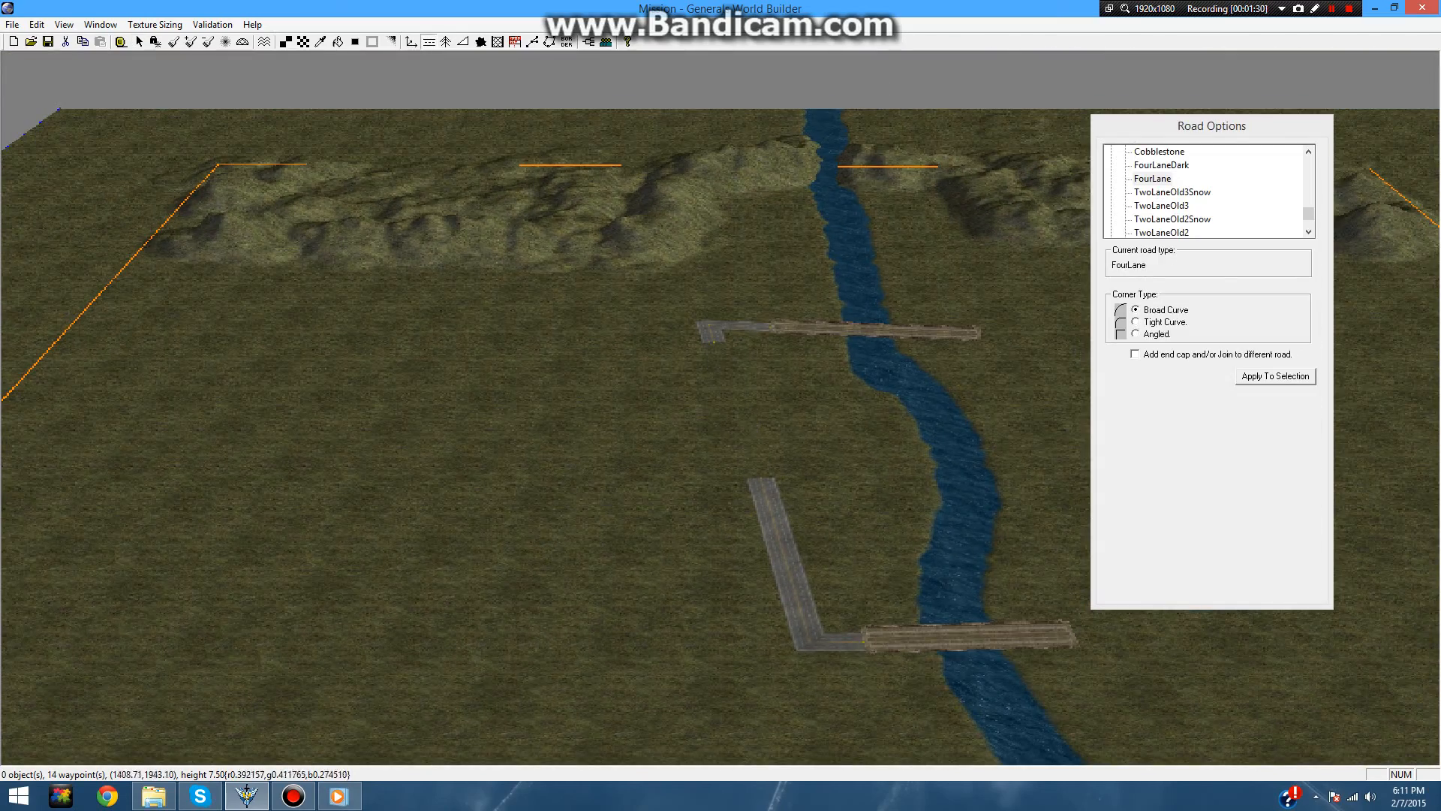
- Undo the latest road edits to restore the deleted road segment between the two crossings
scroll(721, 407, up, 4)
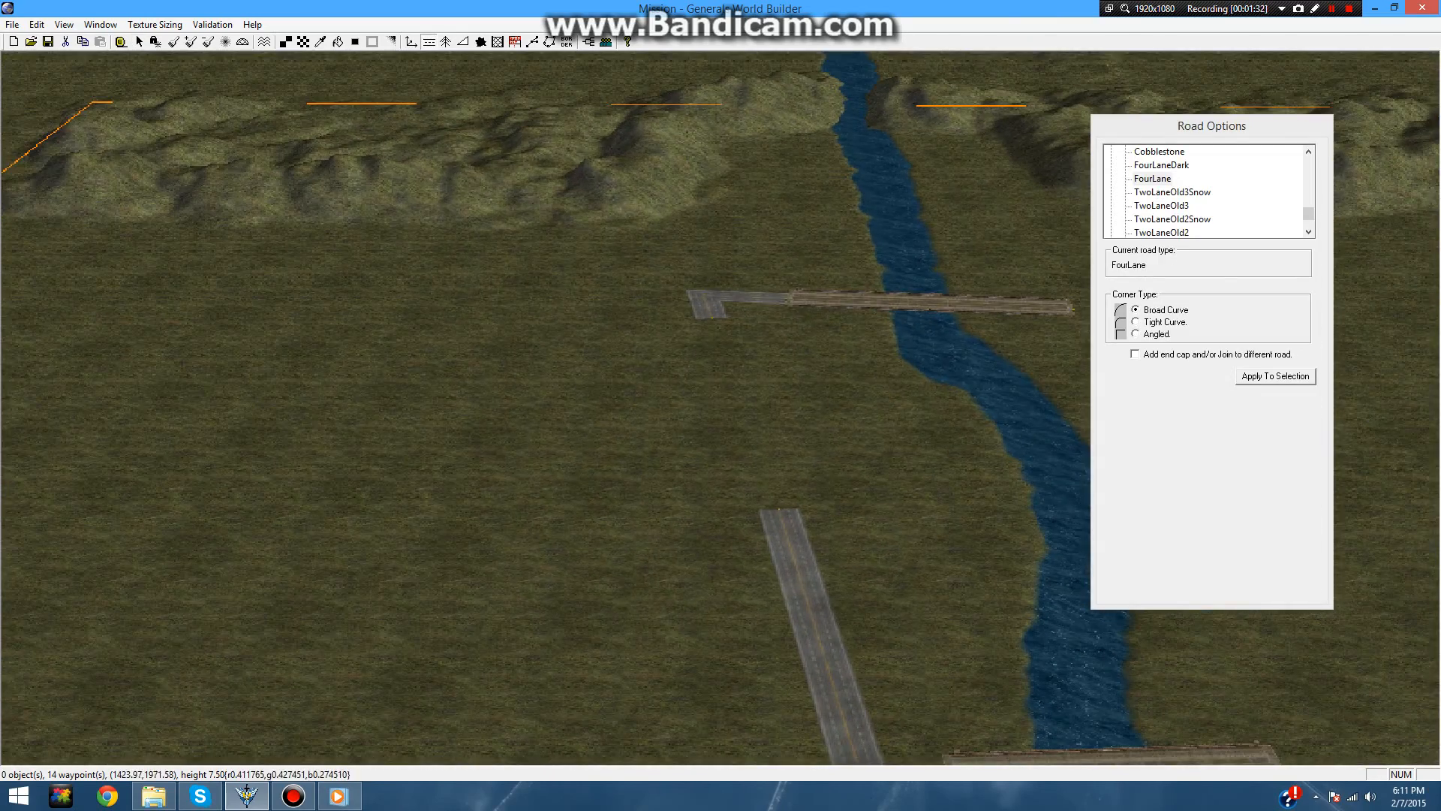
scroll(721, 407, down, 4)
key(ctrl+z)
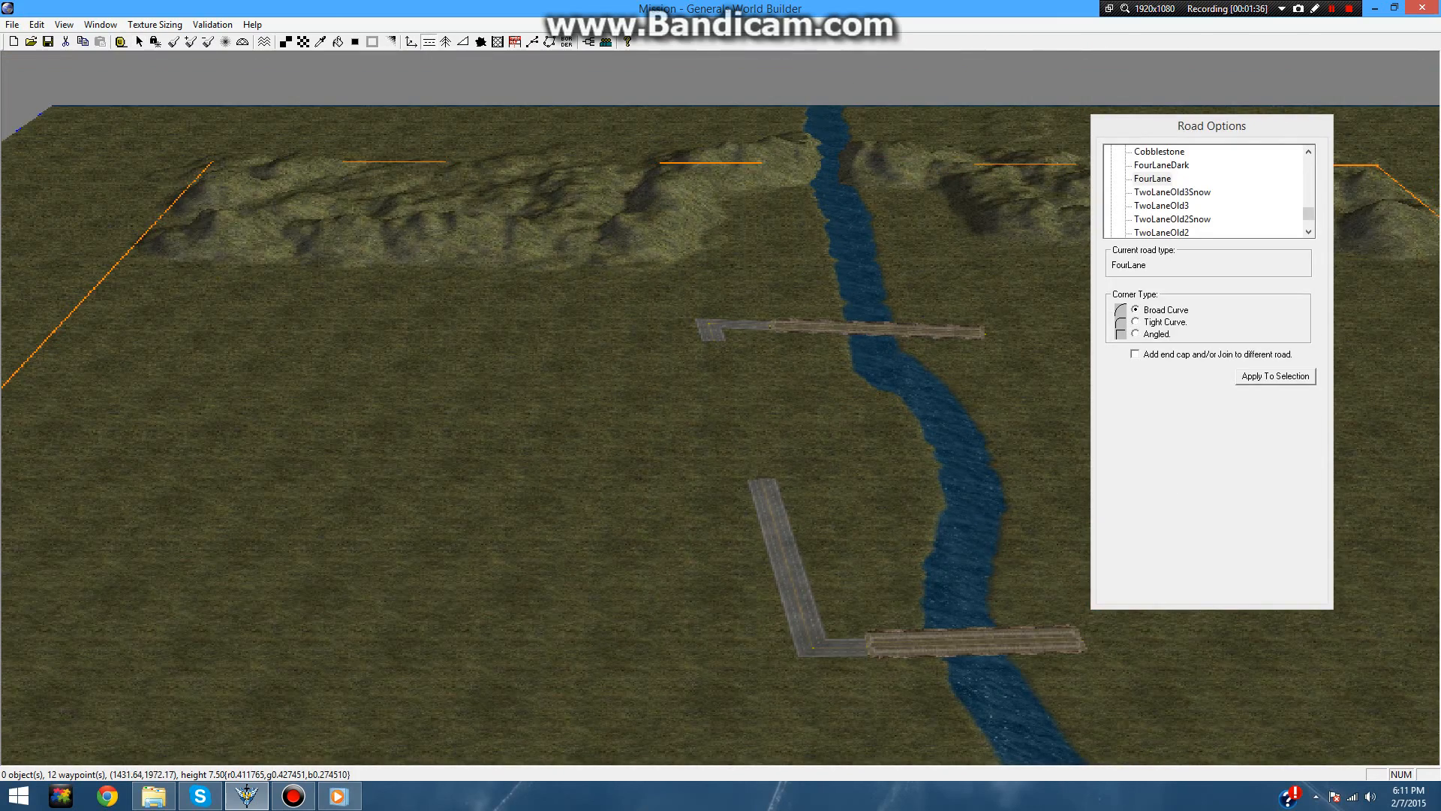
key(ctrl+z)
key(ctrl+z)
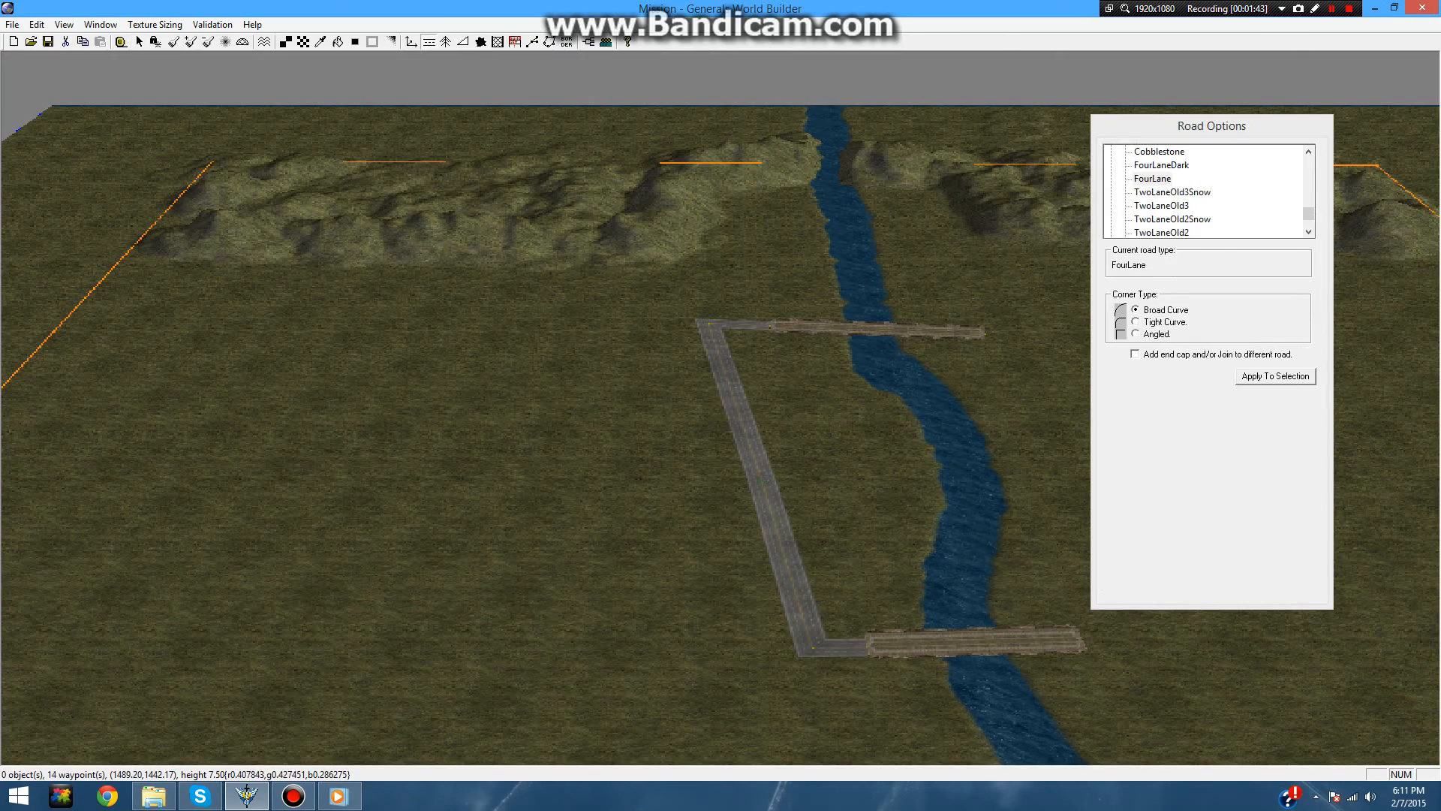
- Undo the earlier road placements, including the segment joining the far bridge's stub to the near road
scroll(721, 421, down, 2)
scroll(720, 420, up, 4)
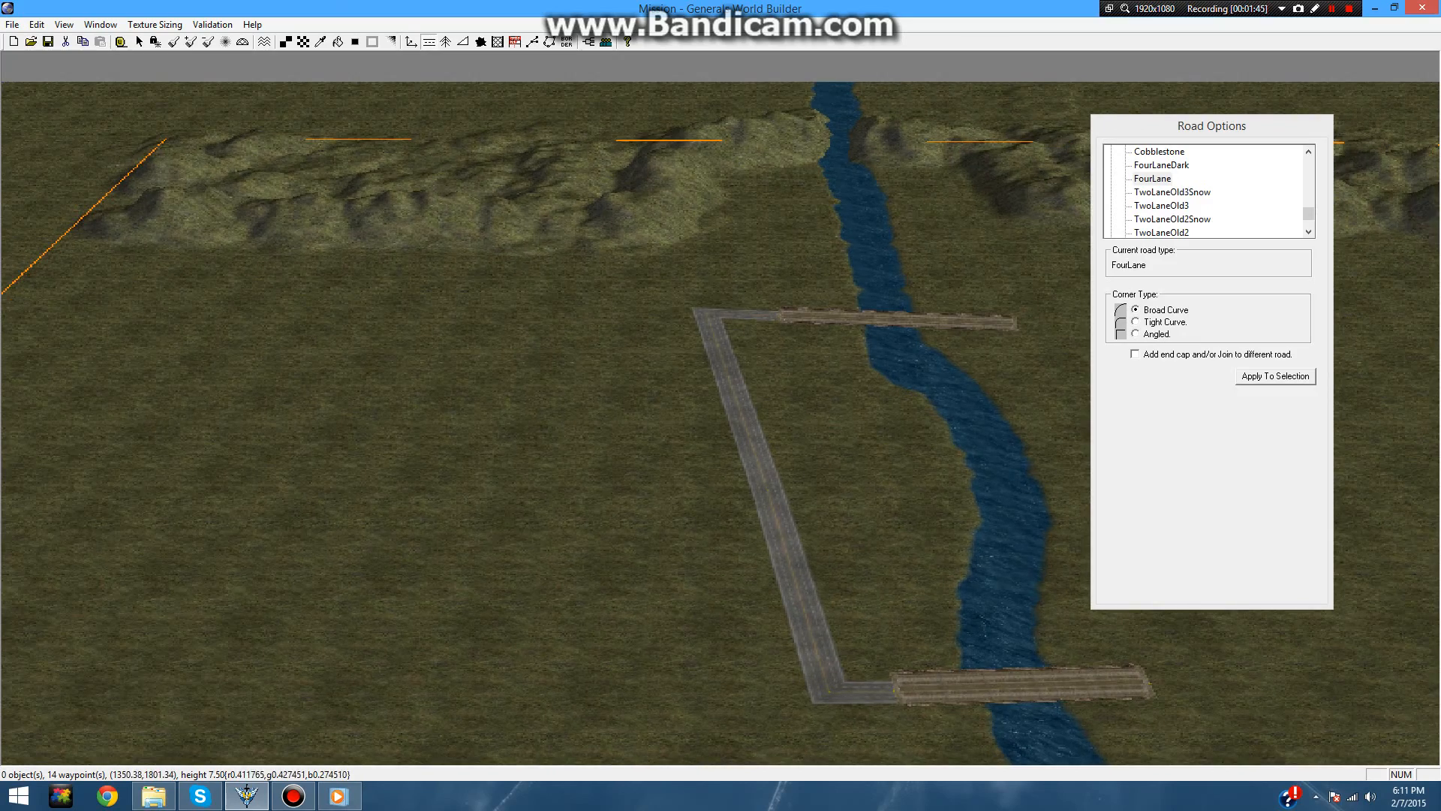
key(ctrl+z)
key(ctrl+z)
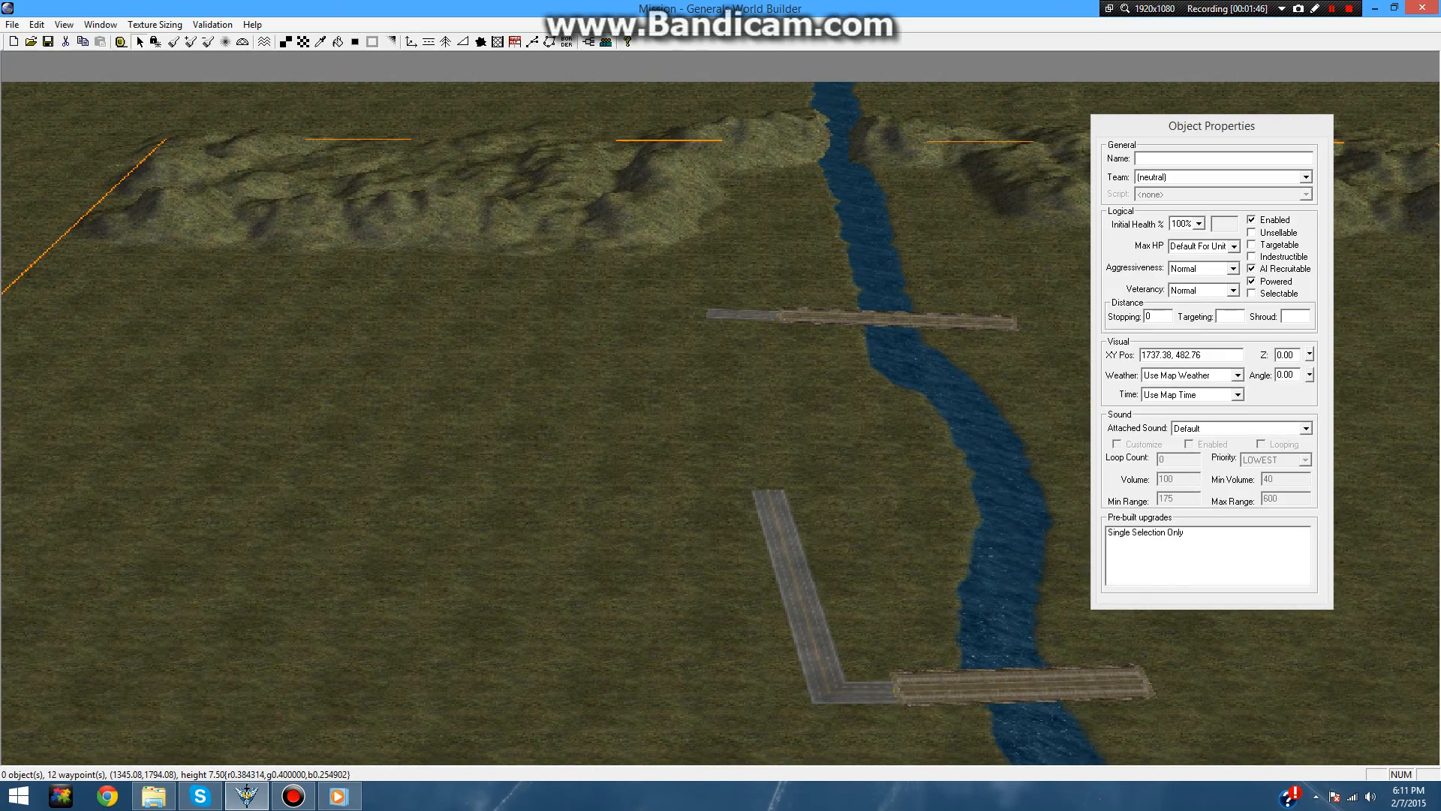
scroll(721, 420, up, 6)
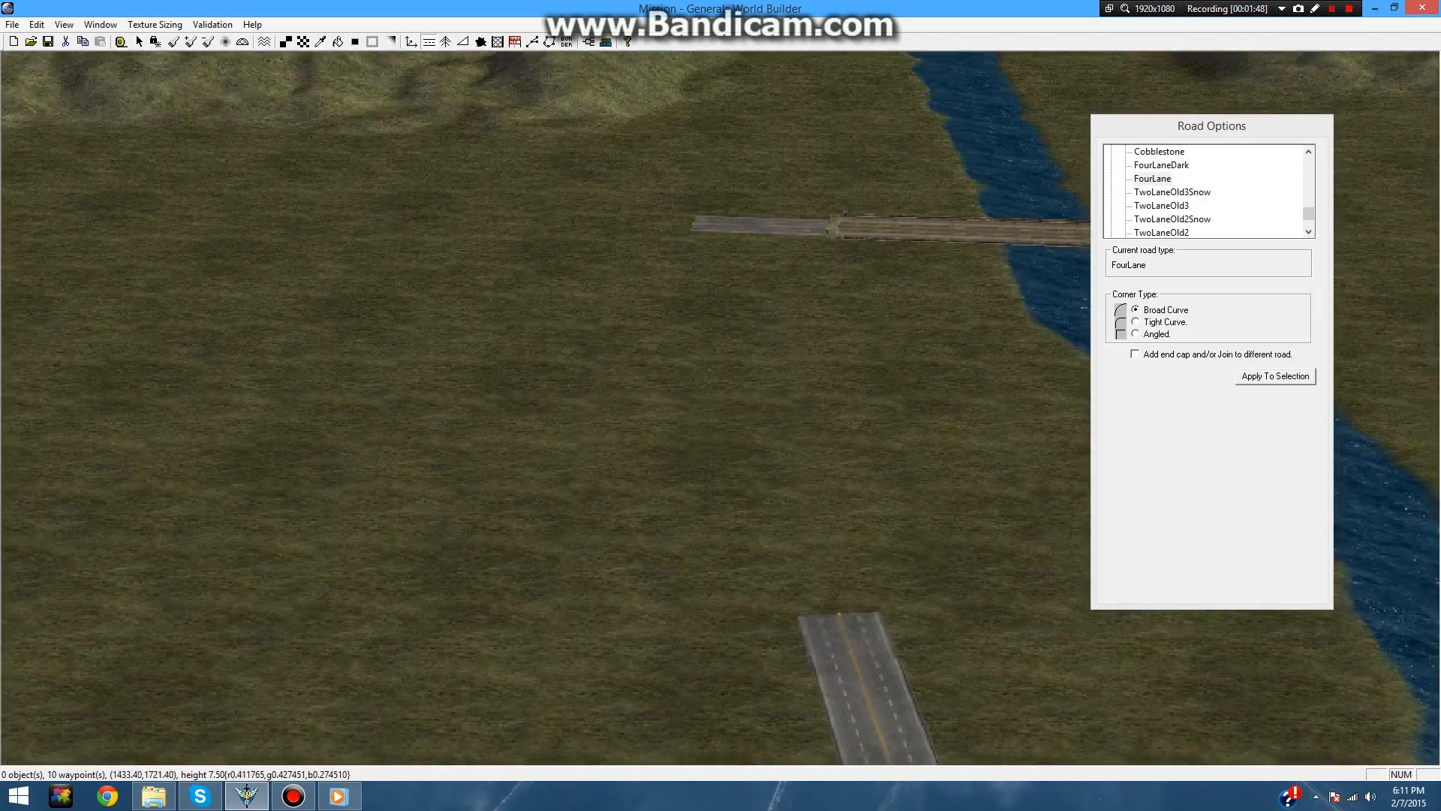
right_drag(701, 374, 832, 511)
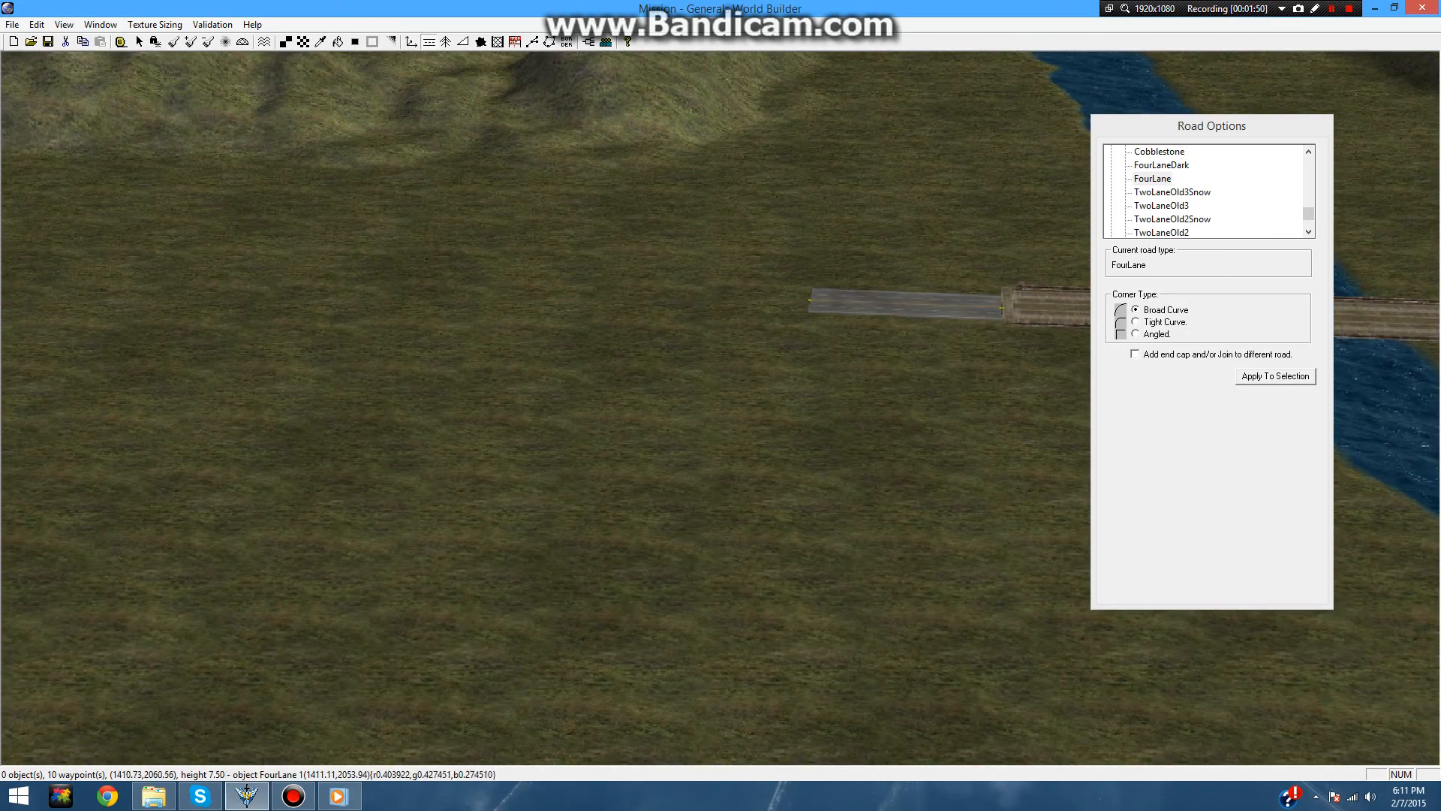
- Extend the FourLane road from the far bridge's stub diagonally across the grass, away from the river
drag(810, 300, 70, 476)
scroll(70, 476, down, 3)
scroll(721, 409, down, 4)
scroll(721, 408, up, 3)
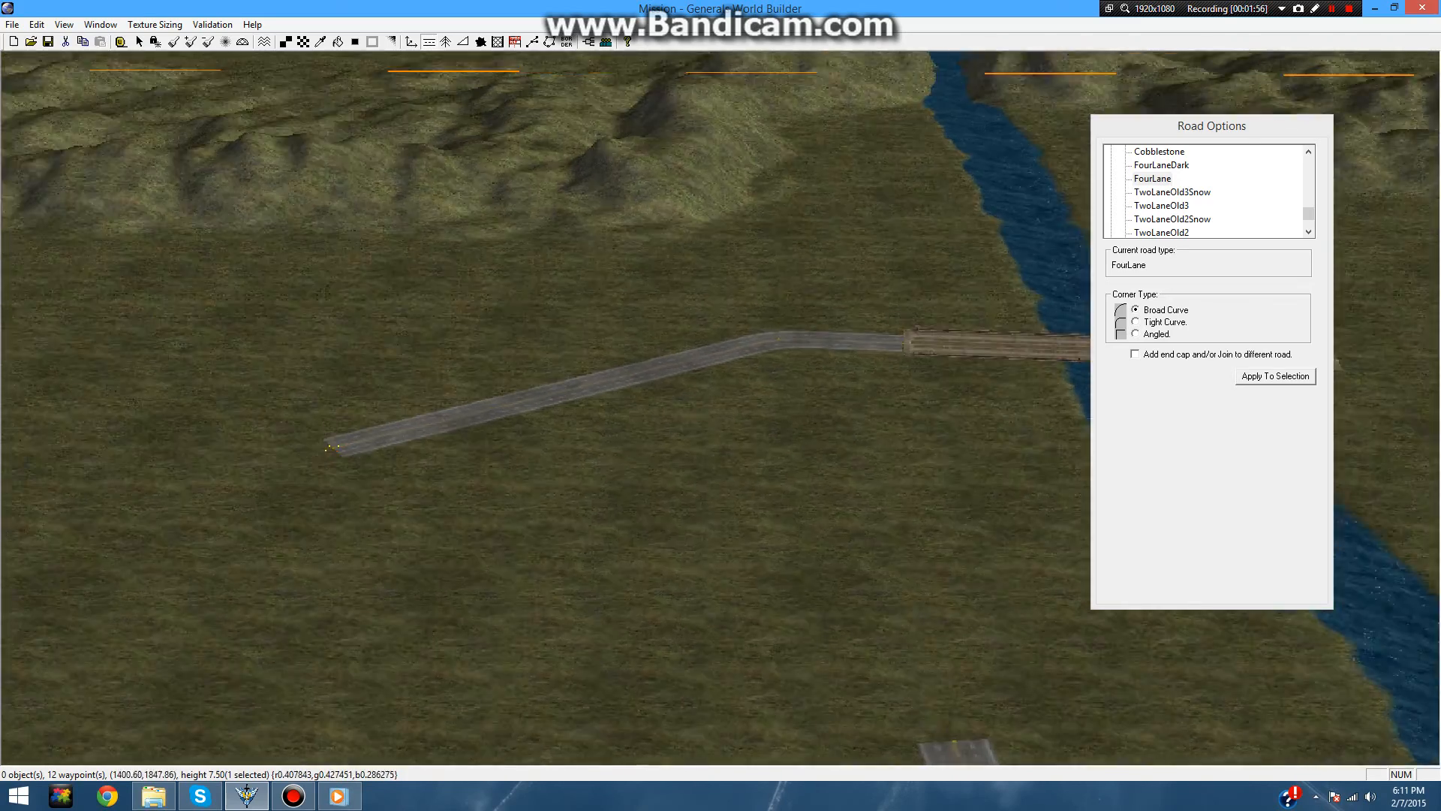
- Branch a FourLane road off the bend by the far bridge and join it to the near bridge's road
scroll(720, 408, down, 4)
scroll(721, 408, up, 2)
drag(805, 524, 781, 337)
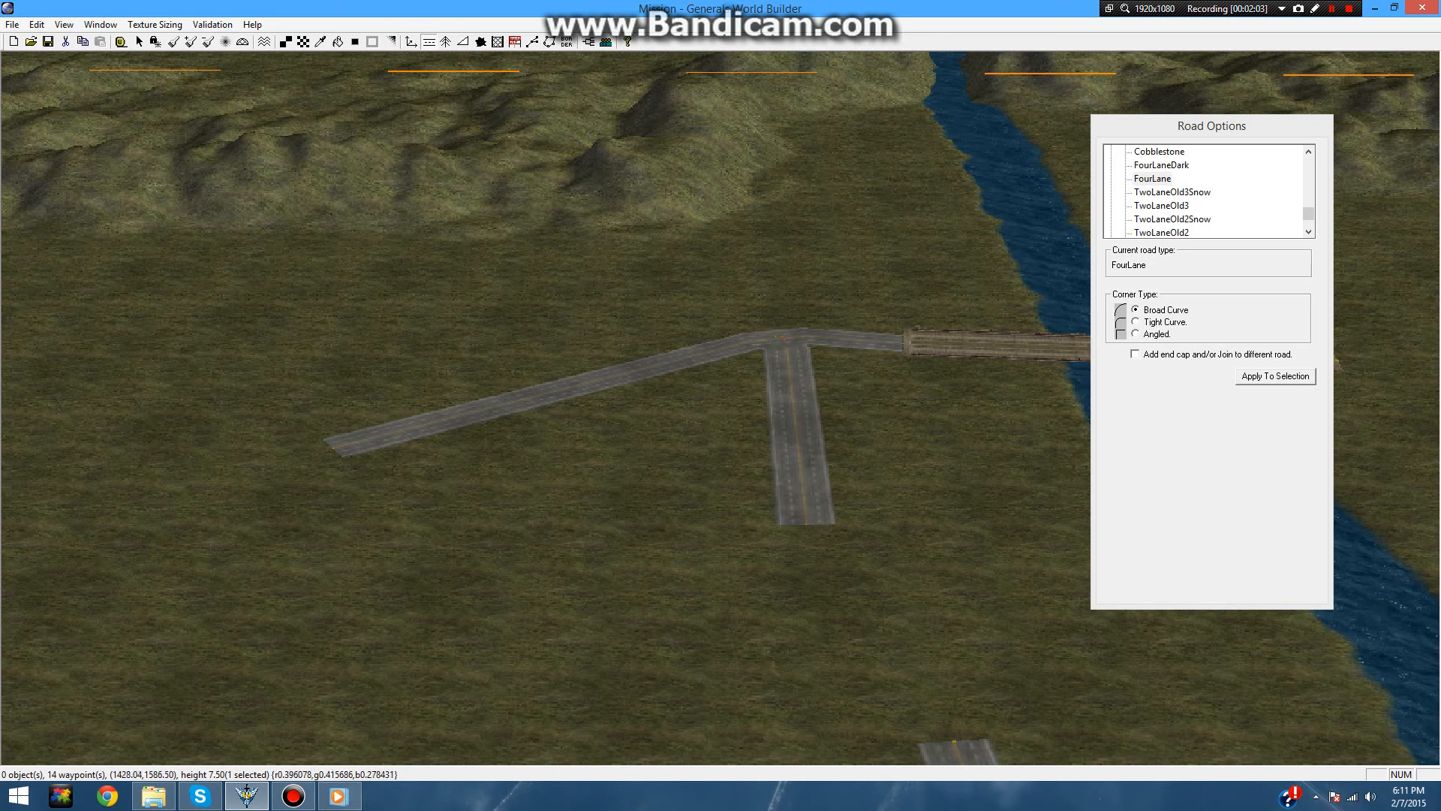
drag(805, 523, 954, 742)
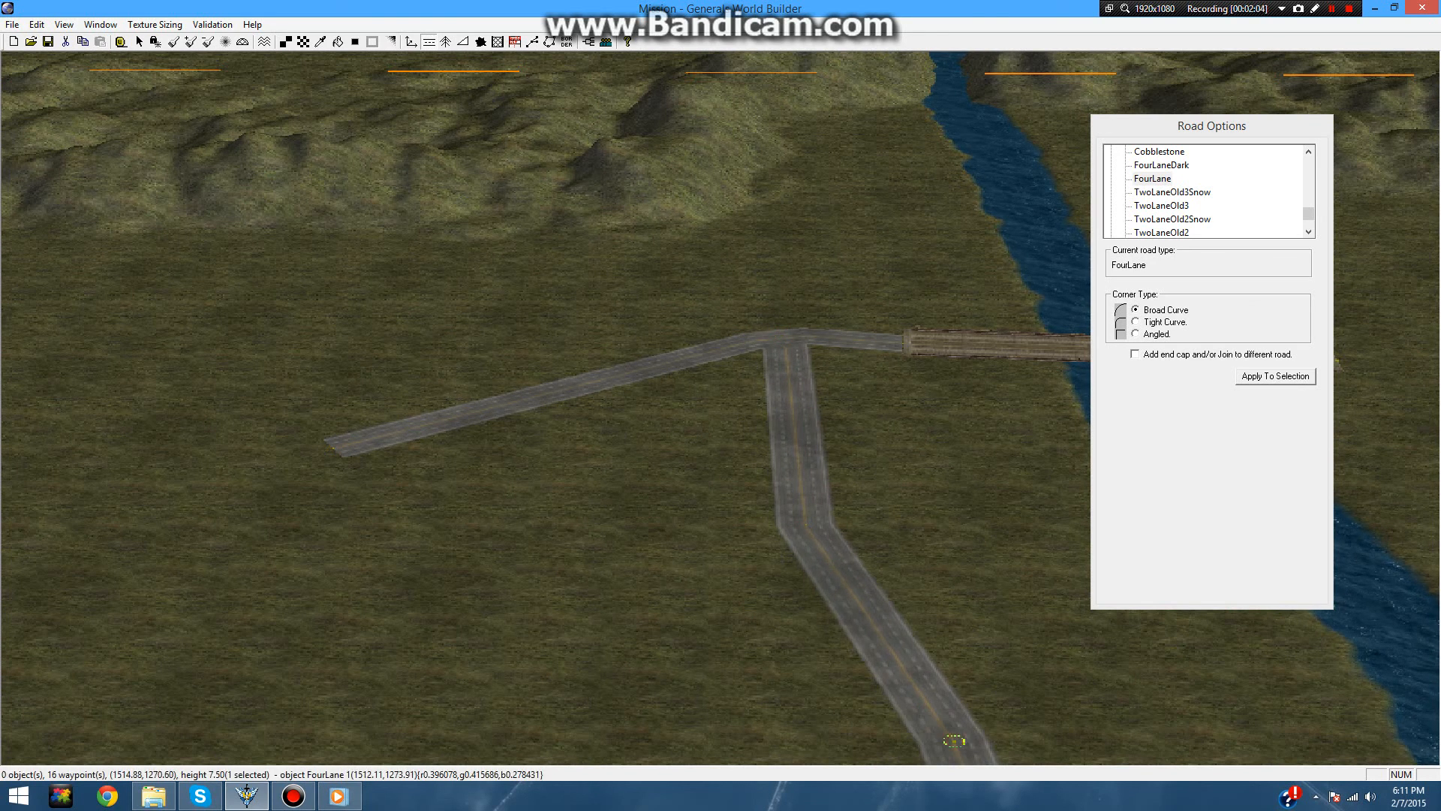
scroll(721, 408, down, 5)
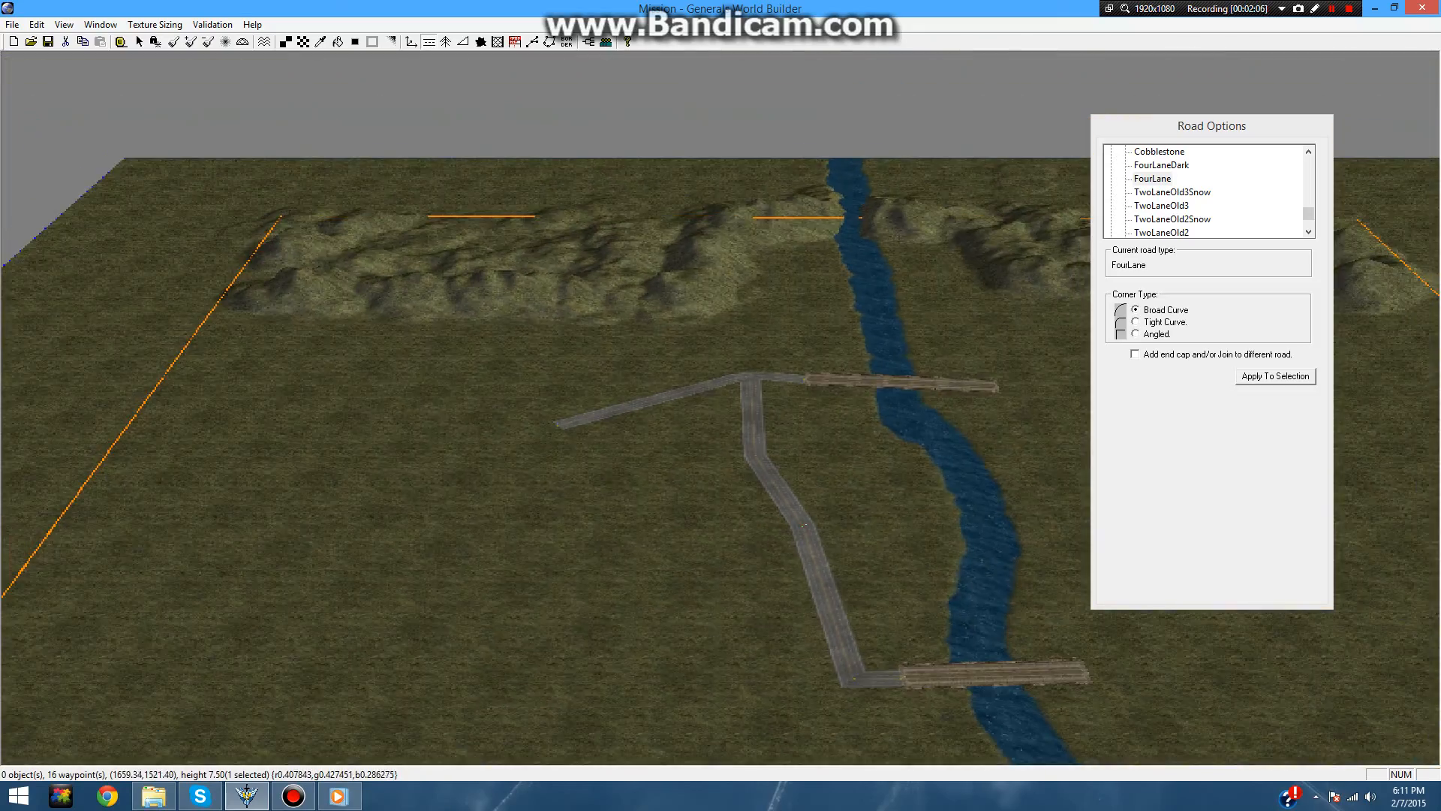
- Extend the far bridge's outer FourLane road with another segment reaching close to the orange side border
right_drag(953, 742, 623, 761)
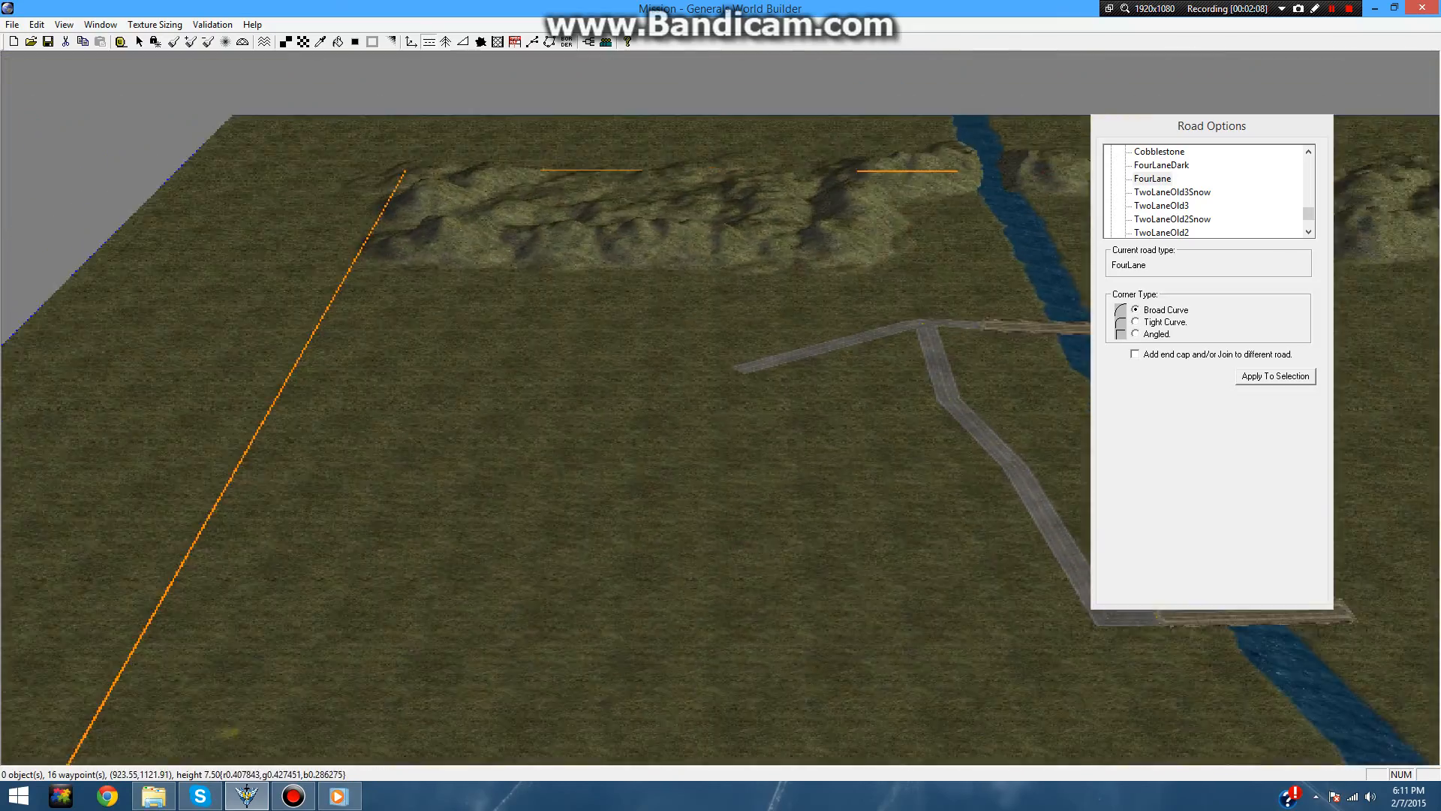
scroll(728, 390, up, 3)
drag(743, 351, 234, 402)
scroll(720, 408, down, 1)
scroll(720, 408, up, 3)
right_drag(233, 402, 683, 319)
scroll(683, 319, down, 2)
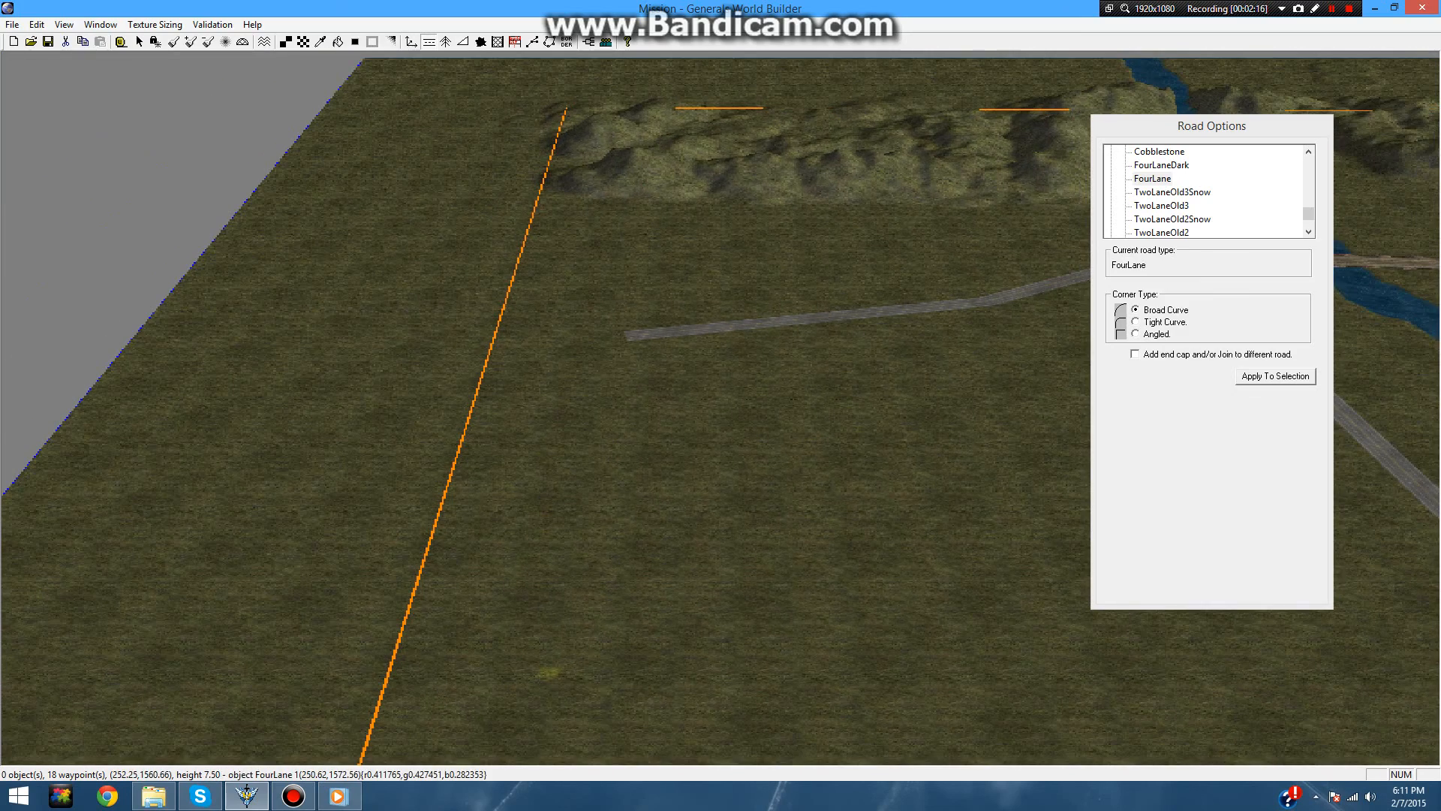
- Try a FourLane segment running from the outer road end along the side border, and delete it
drag(630, 338, 625, 408)
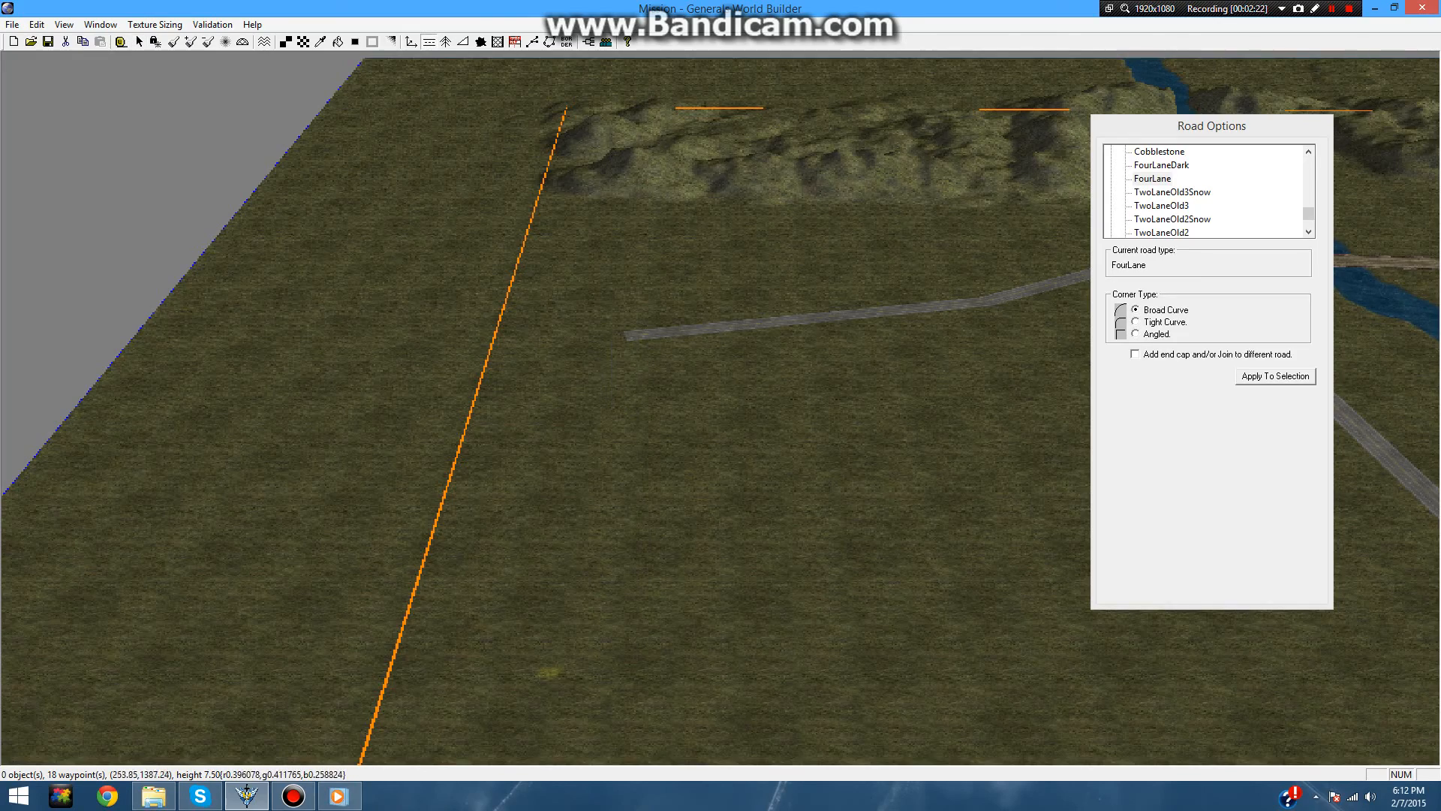
scroll(824, 340, down, 3)
right_drag(824, 341, 621, 286)
drag(394, 457, 434, 320)
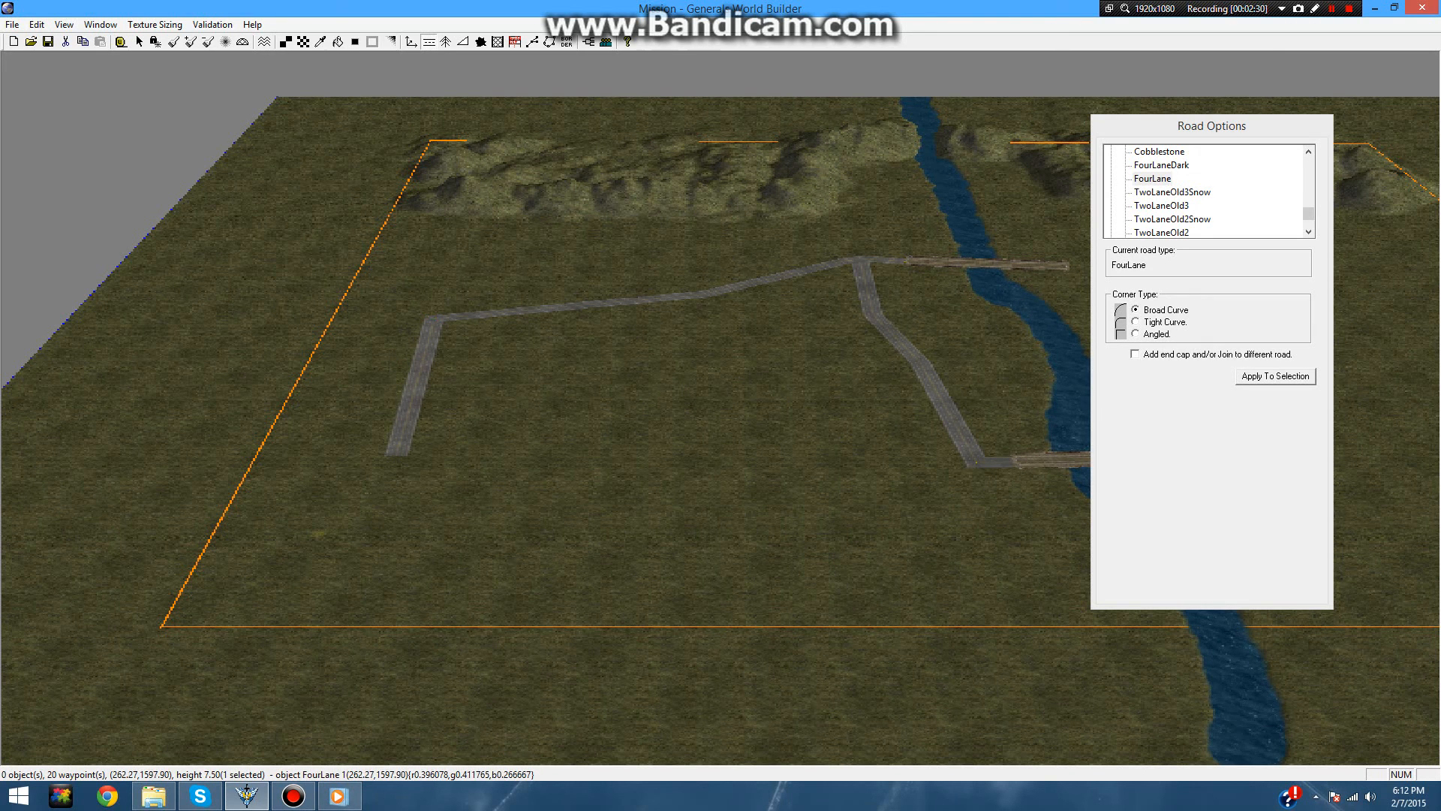
scroll(612, 404, up, 5)
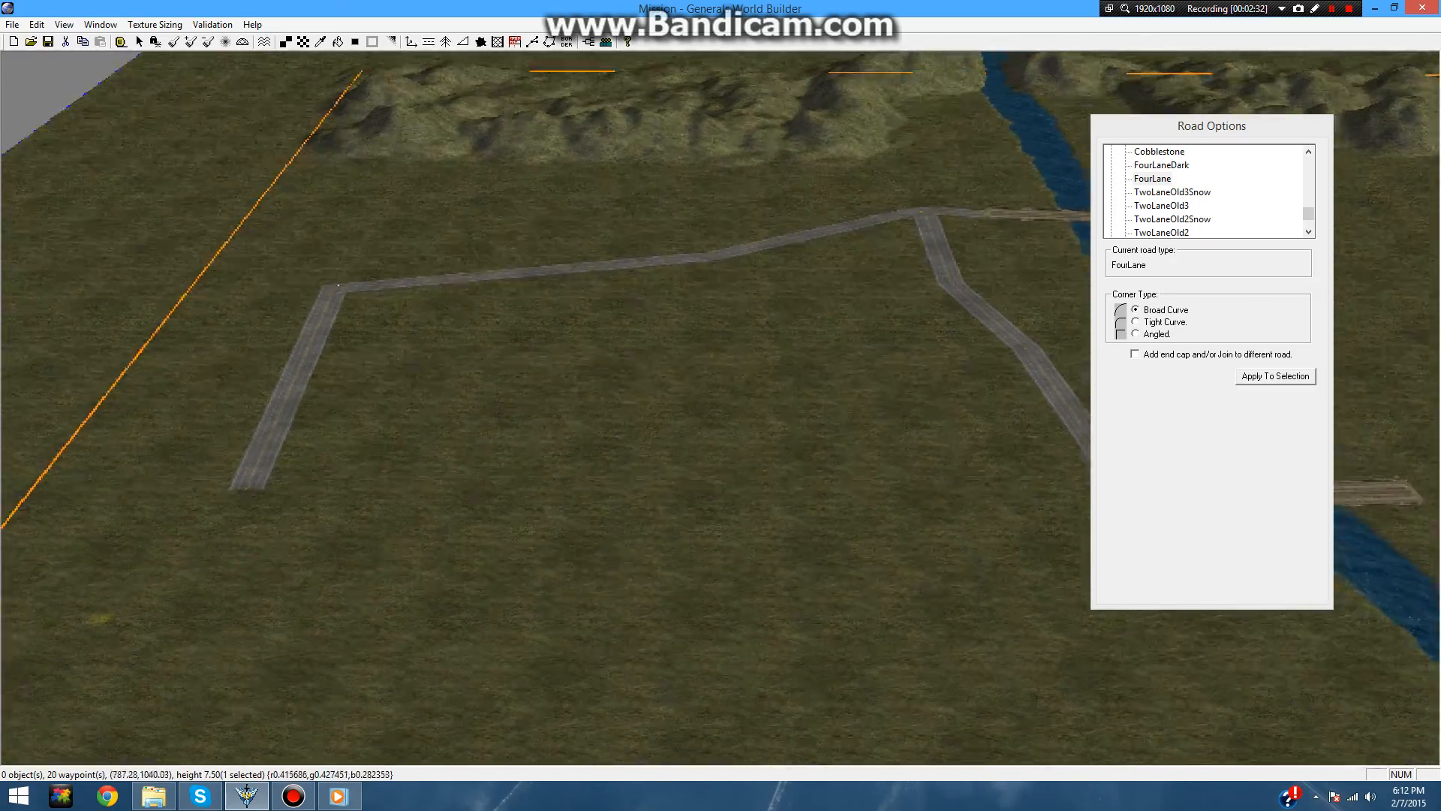
right_drag(612, 424, 818, 570)
scroll(593, 450, up, 6)
key(Delete)
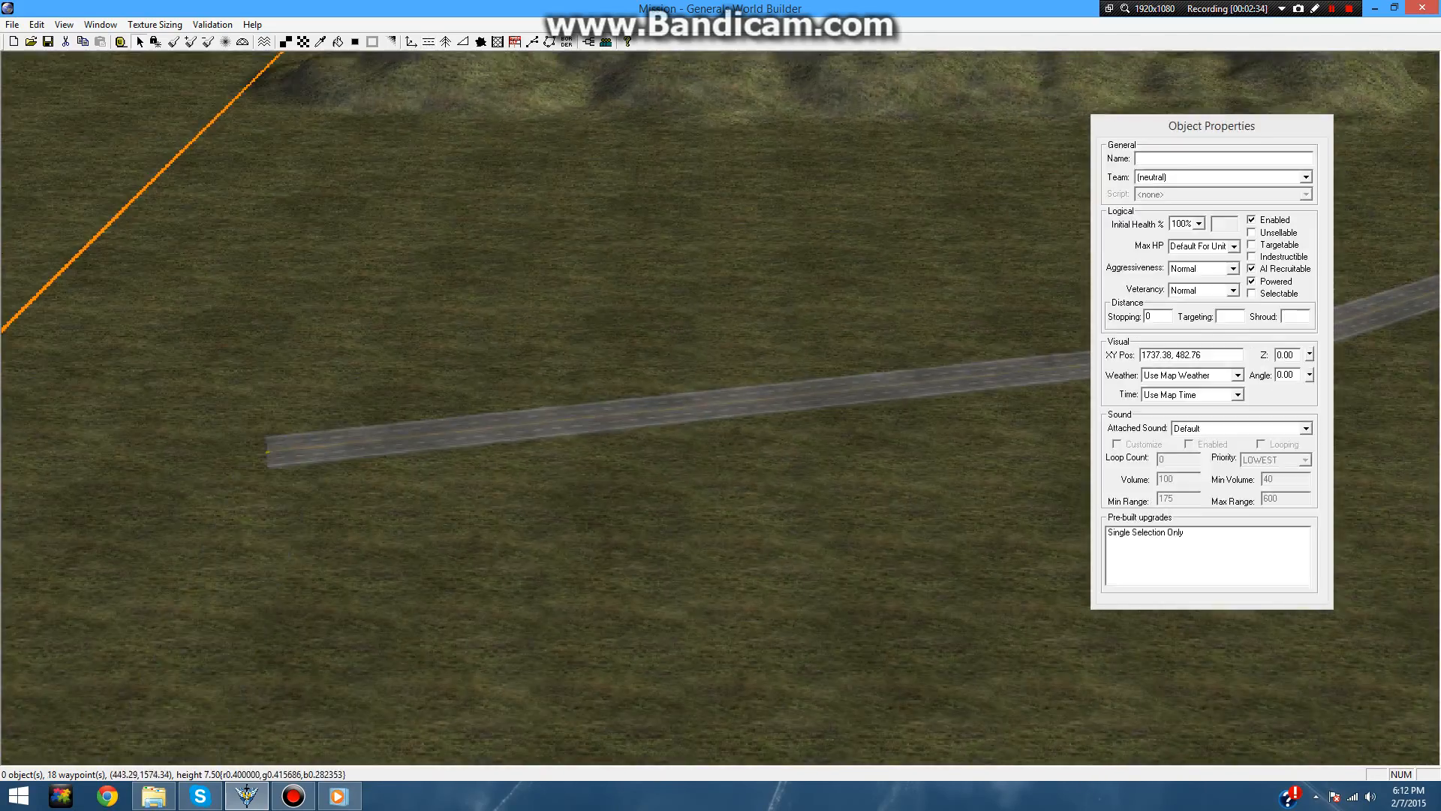
- Add a FourLane segment from the outer road end toward the near side of the map, joined with a broad curve
scroll(593, 450, down, 5)
right_drag(593, 488, 646, 357)
scroll(601, 451, up, 2)
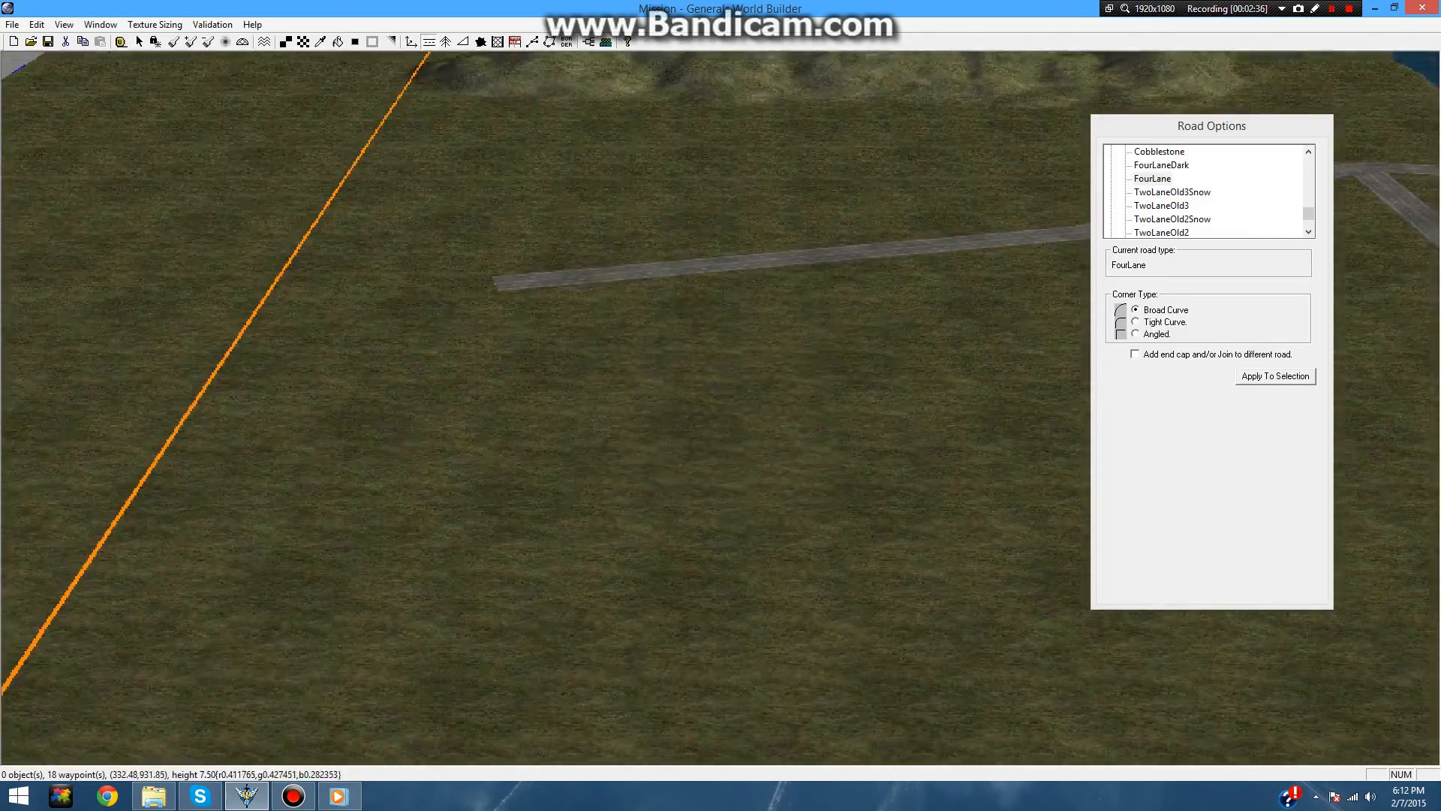
right_drag(473, 574, 608, 510)
mouse_move(584, 556)
mouse_down()
mouse_move(541, 399)
mouse_move(611, 245)
mouse_up()
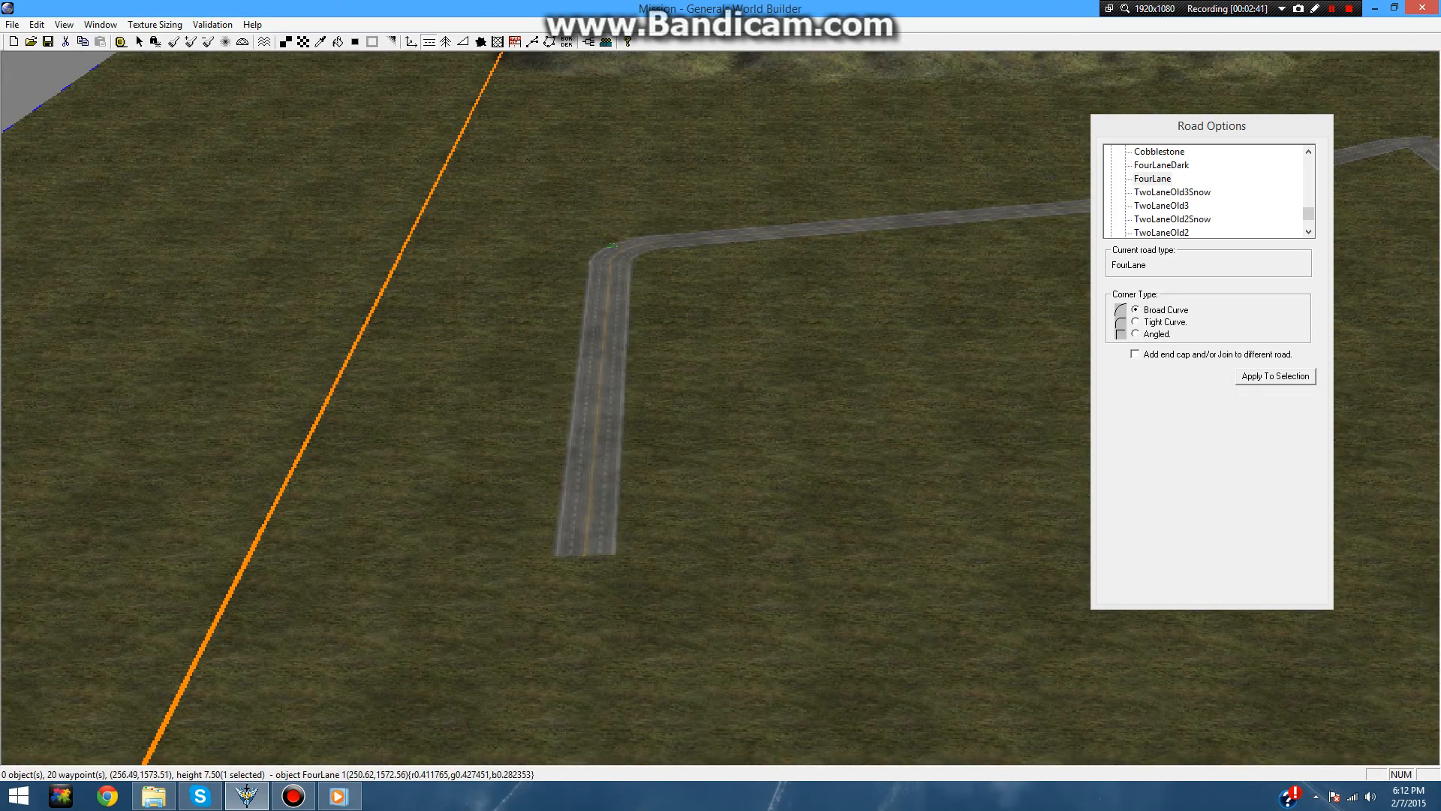
scroll(863, 525, down, 5)
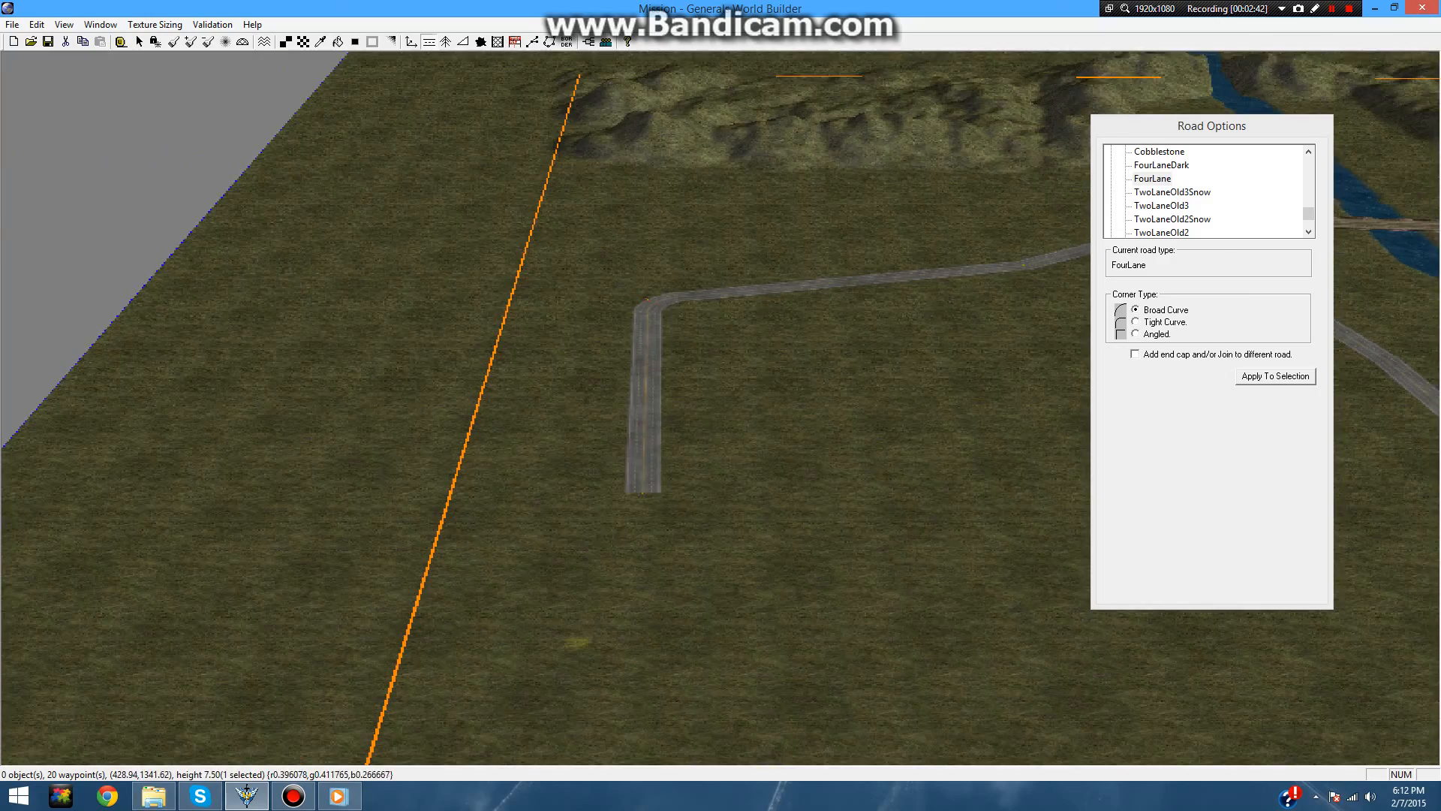
- Try continuing the outer FourLane road past the near border and back toward the river with three more segments
right_drag(981, 739, 551, 453)
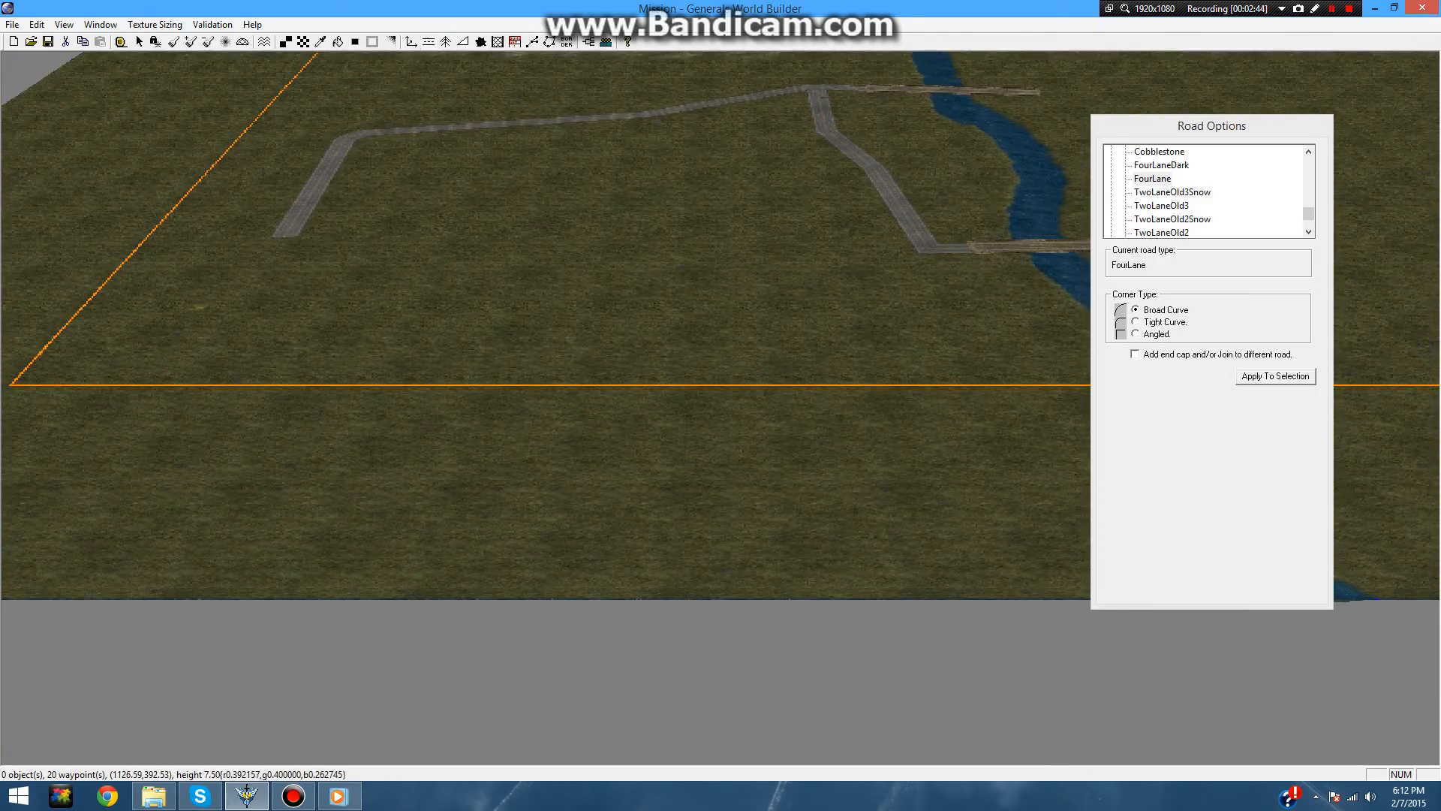
right_drag(826, 228, 764, 262)
right_drag(570, 300, 646, 258)
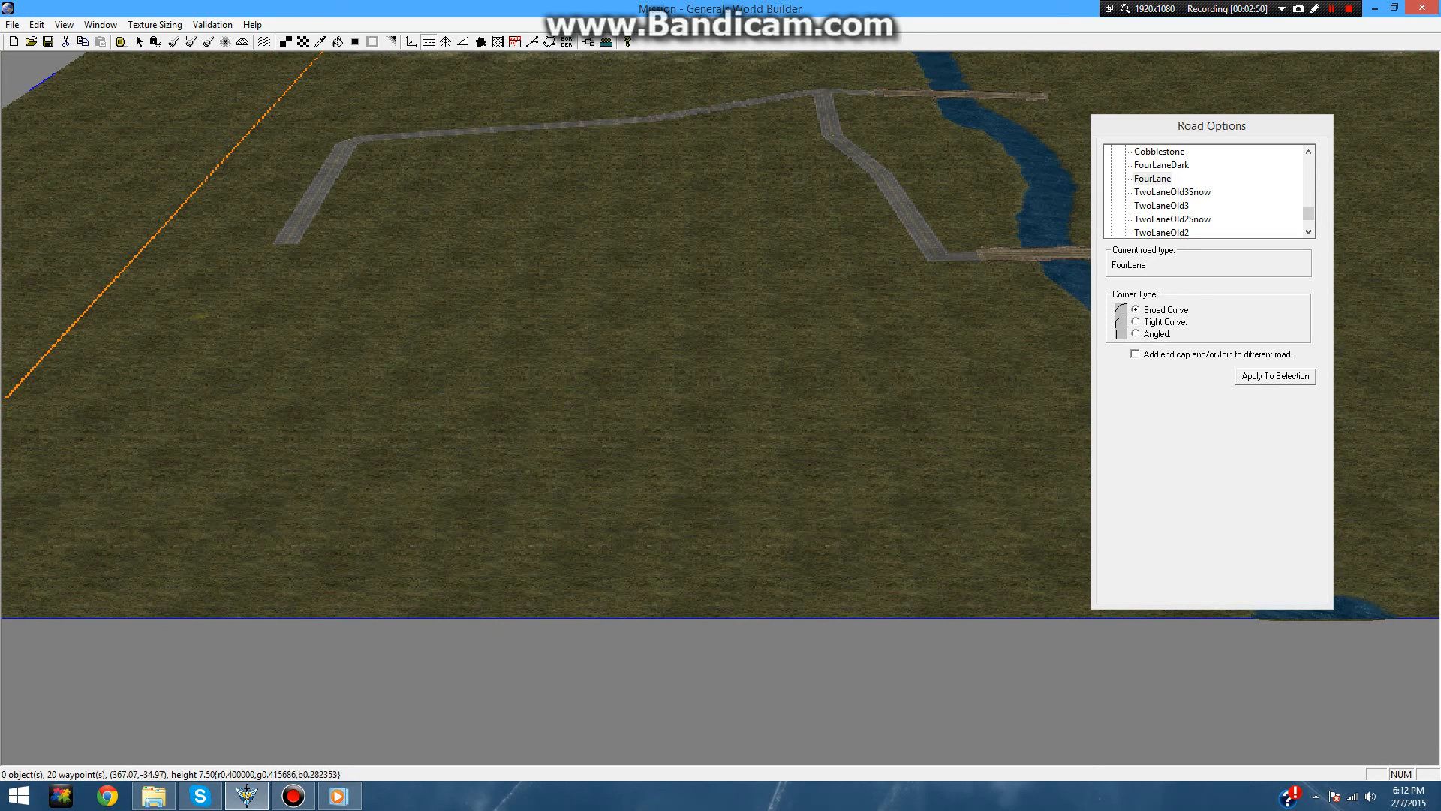
drag(232, 403, 287, 242)
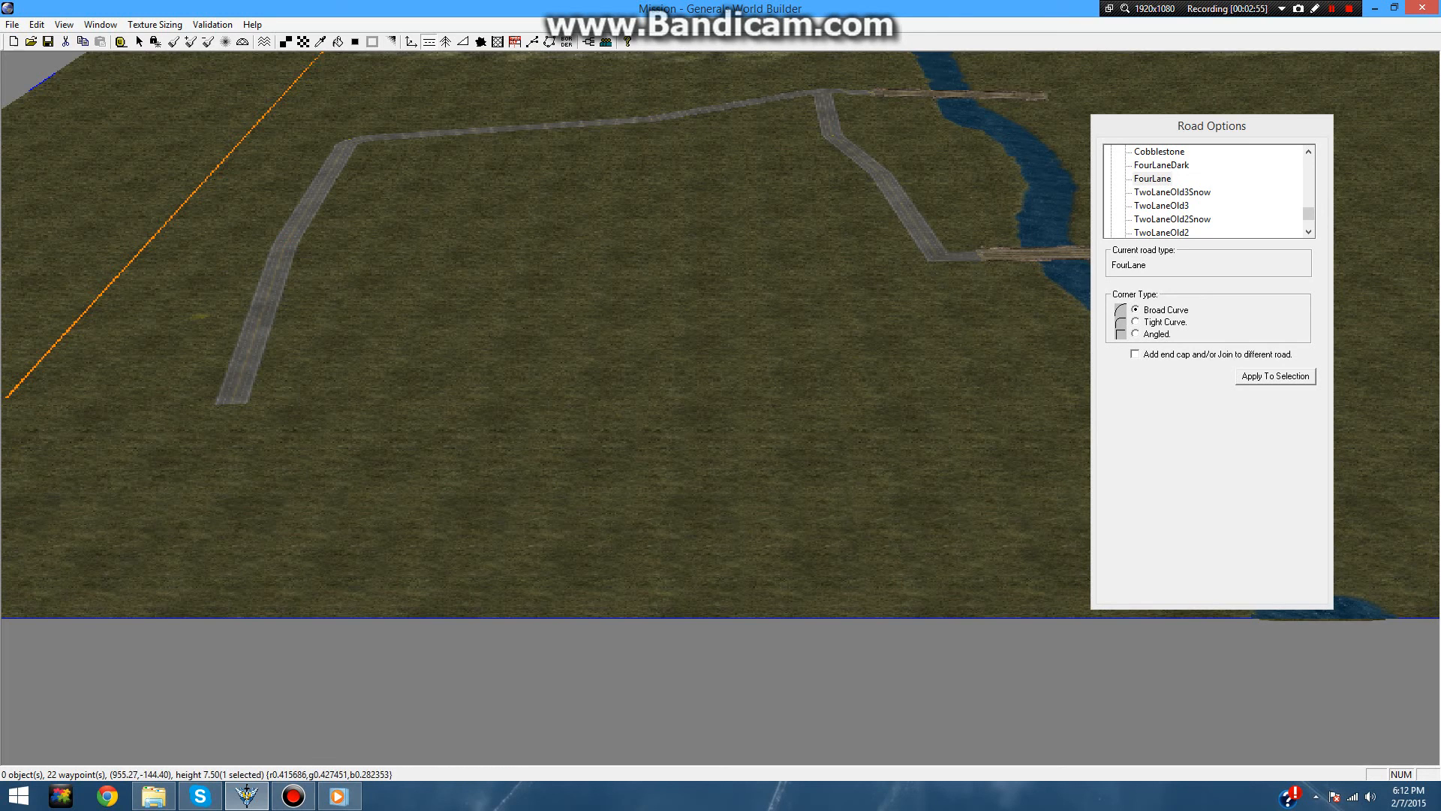
drag(651, 488, 228, 403)
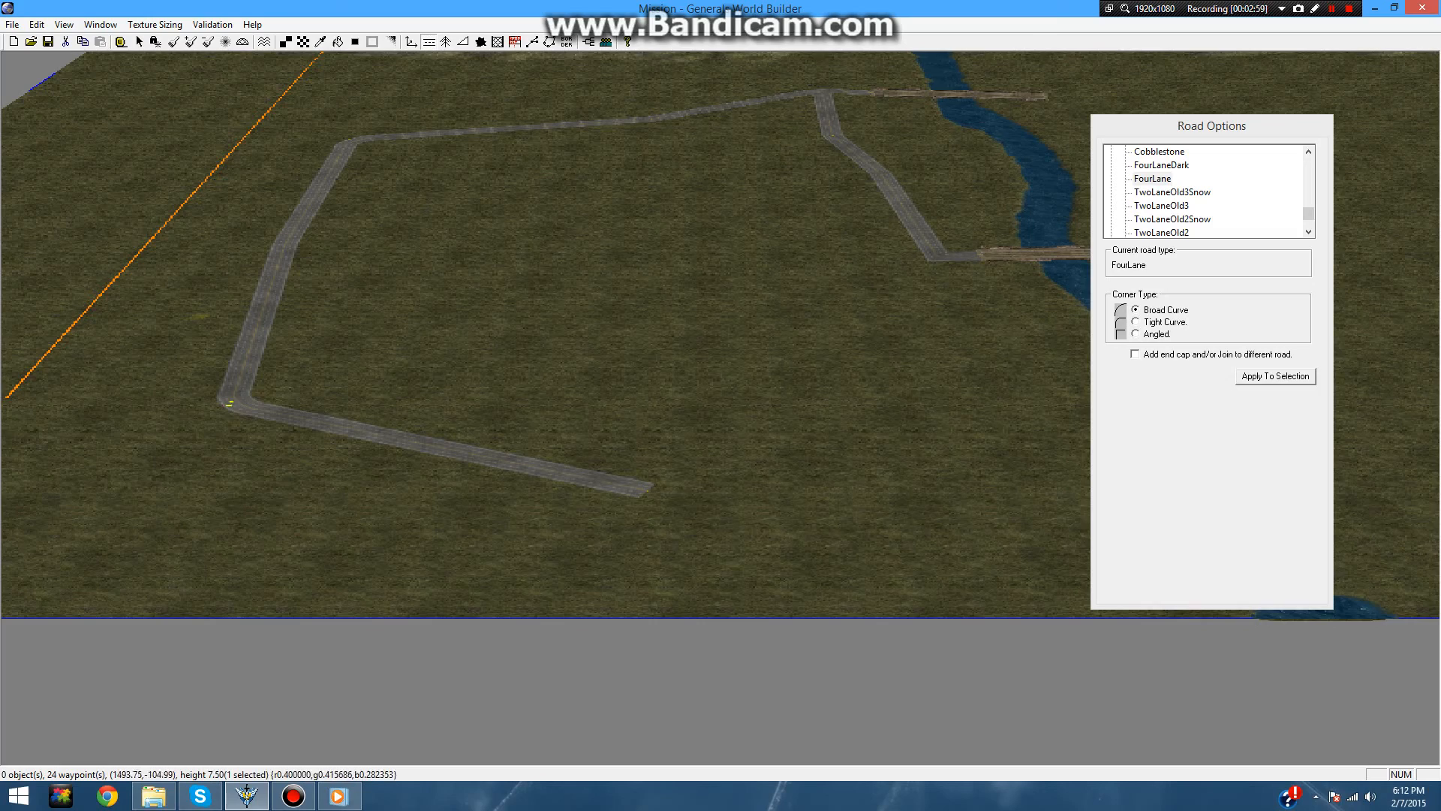
drag(952, 437, 646, 492)
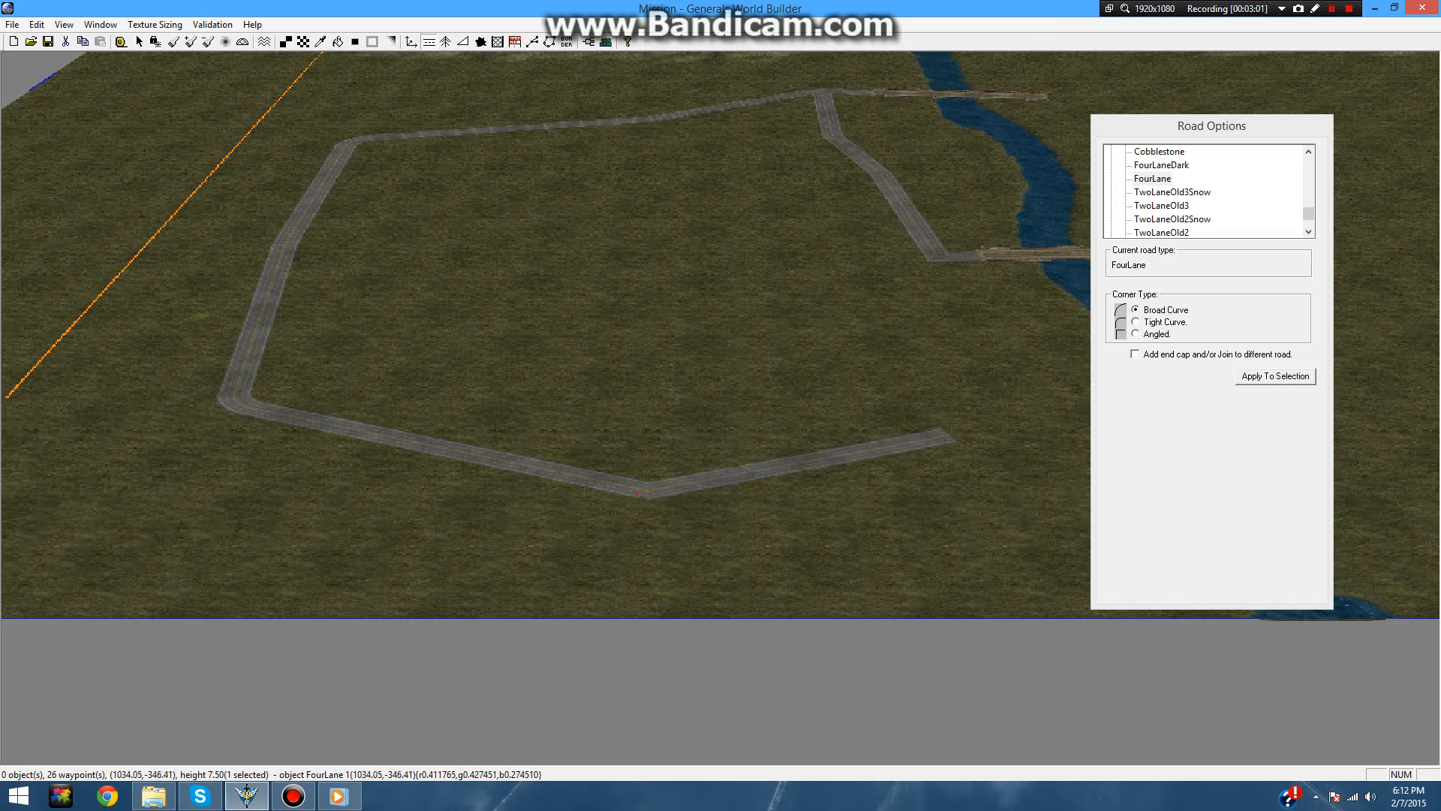
- Examine where the new road's open end lies relative to the near bridge and the orange map border
scroll(721, 480, down, 2)
scroll(721, 480, up, 9)
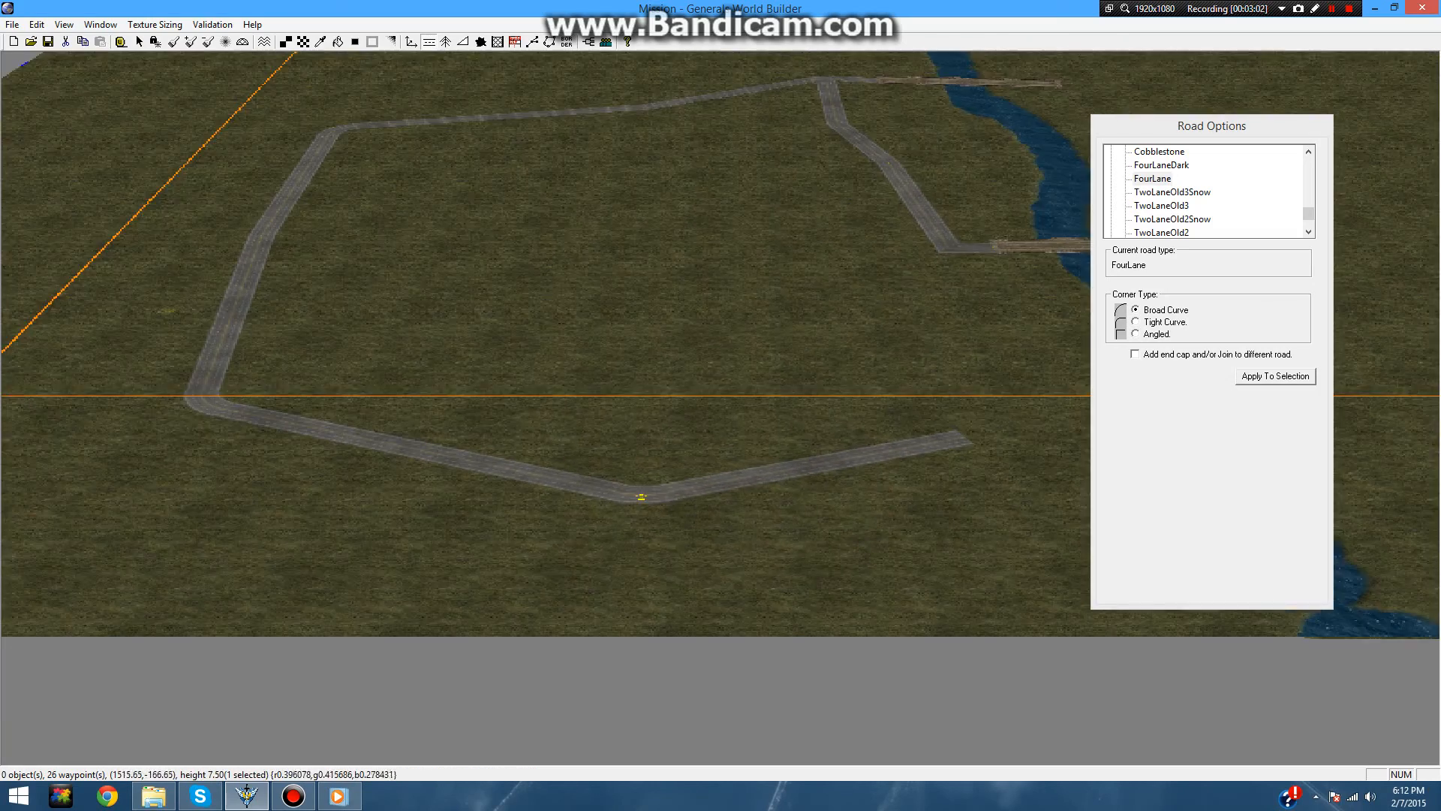
scroll(720, 480, down, 4)
scroll(738, 411, down, 2)
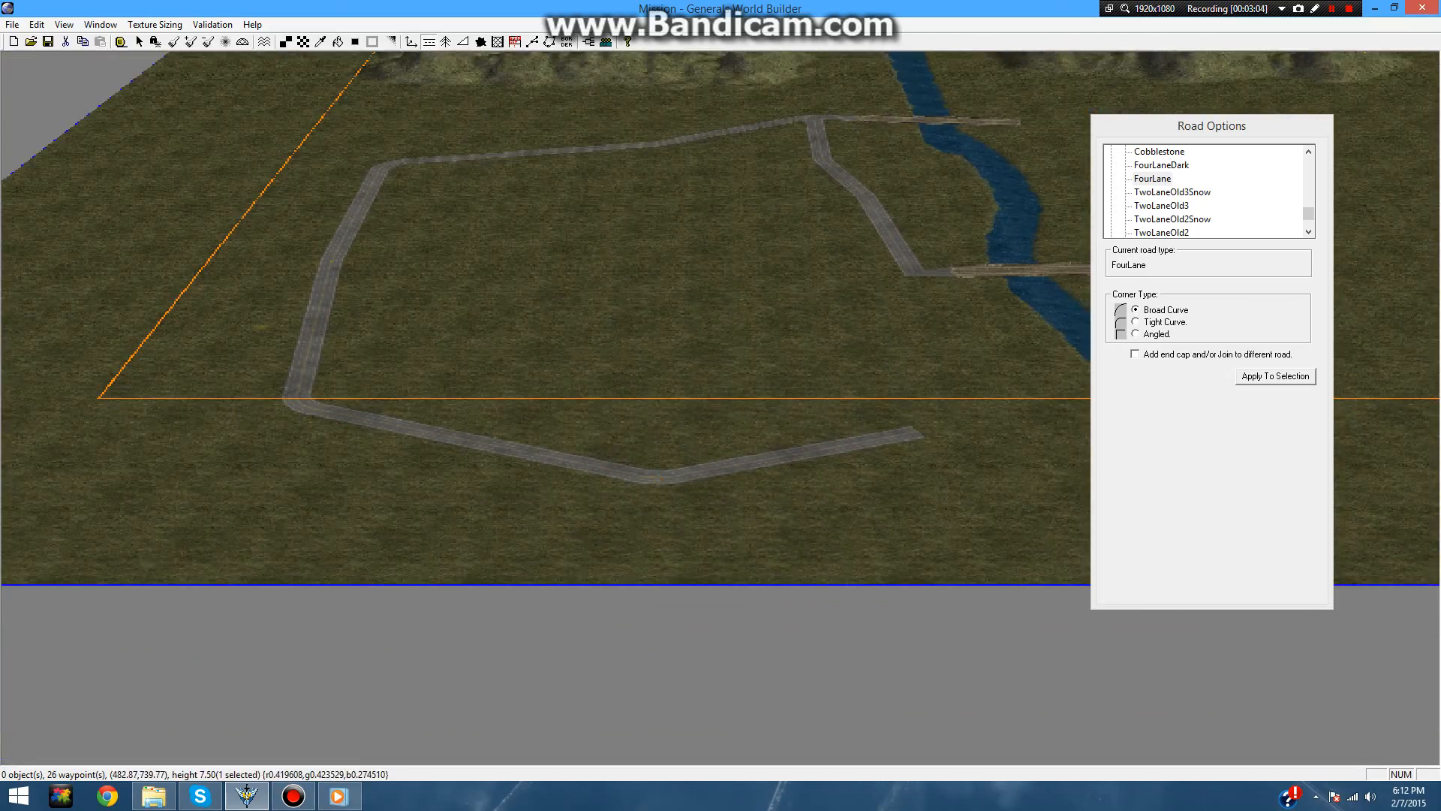
right_drag(526, 292, 732, 244)
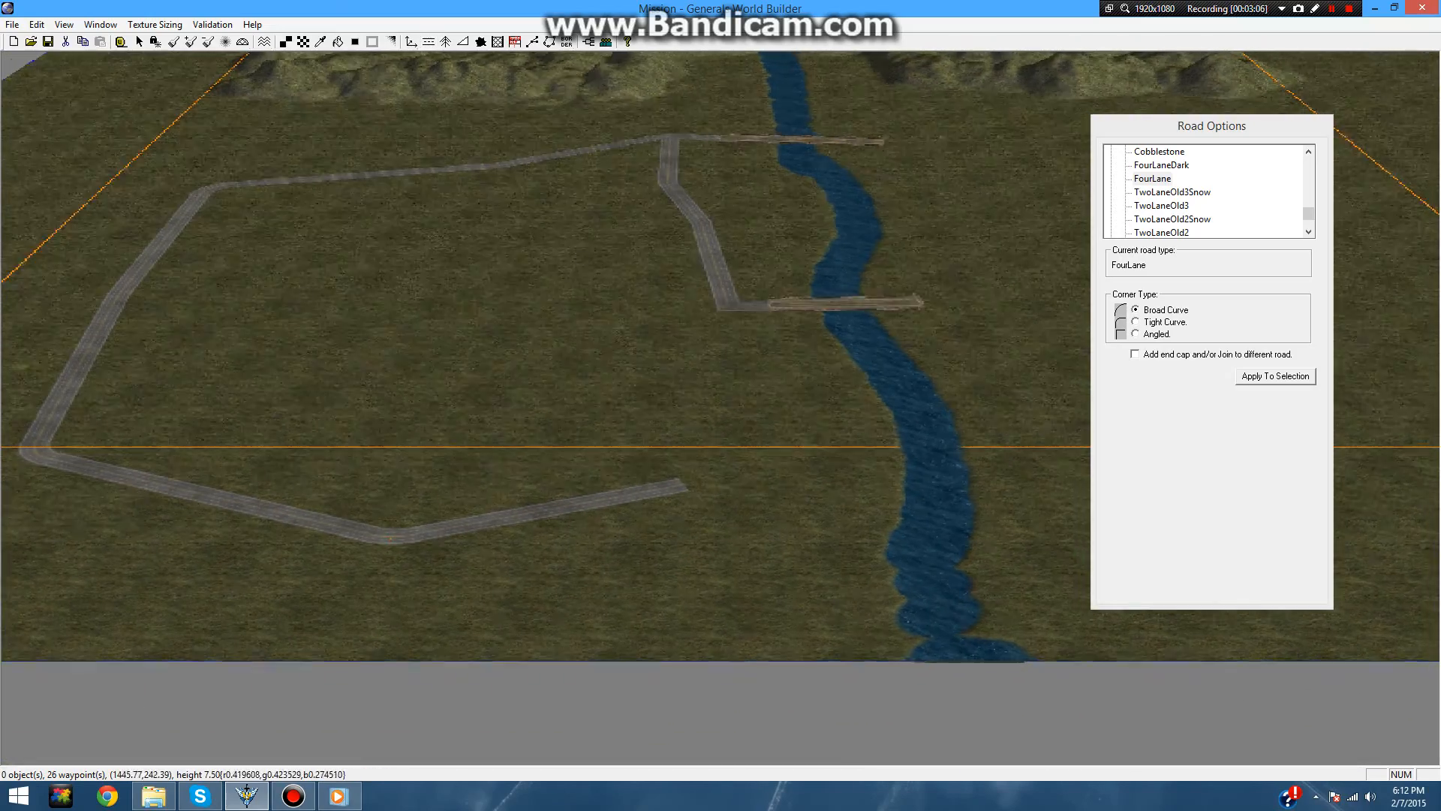
scroll(721, 405, up, 3)
scroll(721, 420, up, 3)
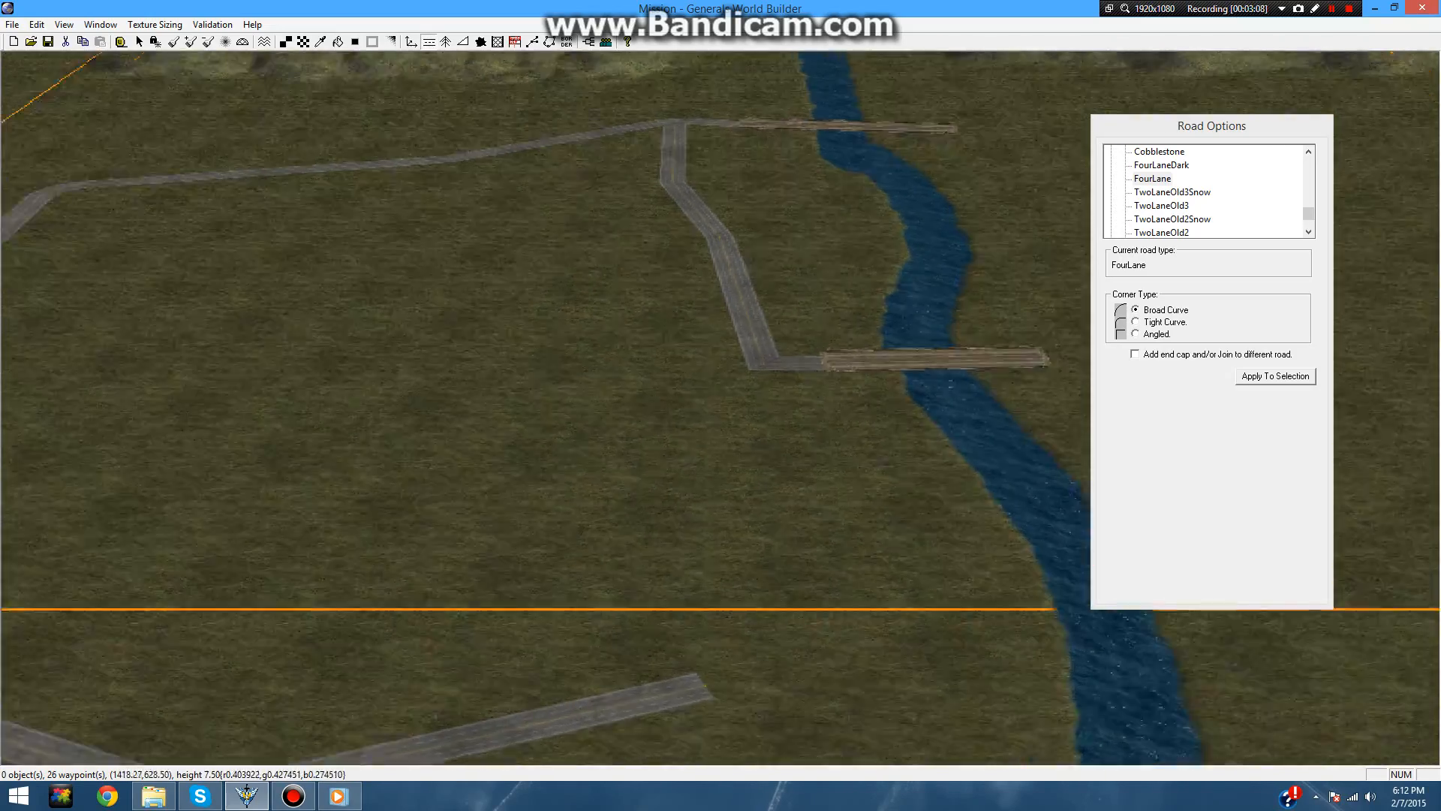
right_drag(706, 661, 687, 533)
scroll(687, 533, up, 1)
scroll(721, 405, down, 5)
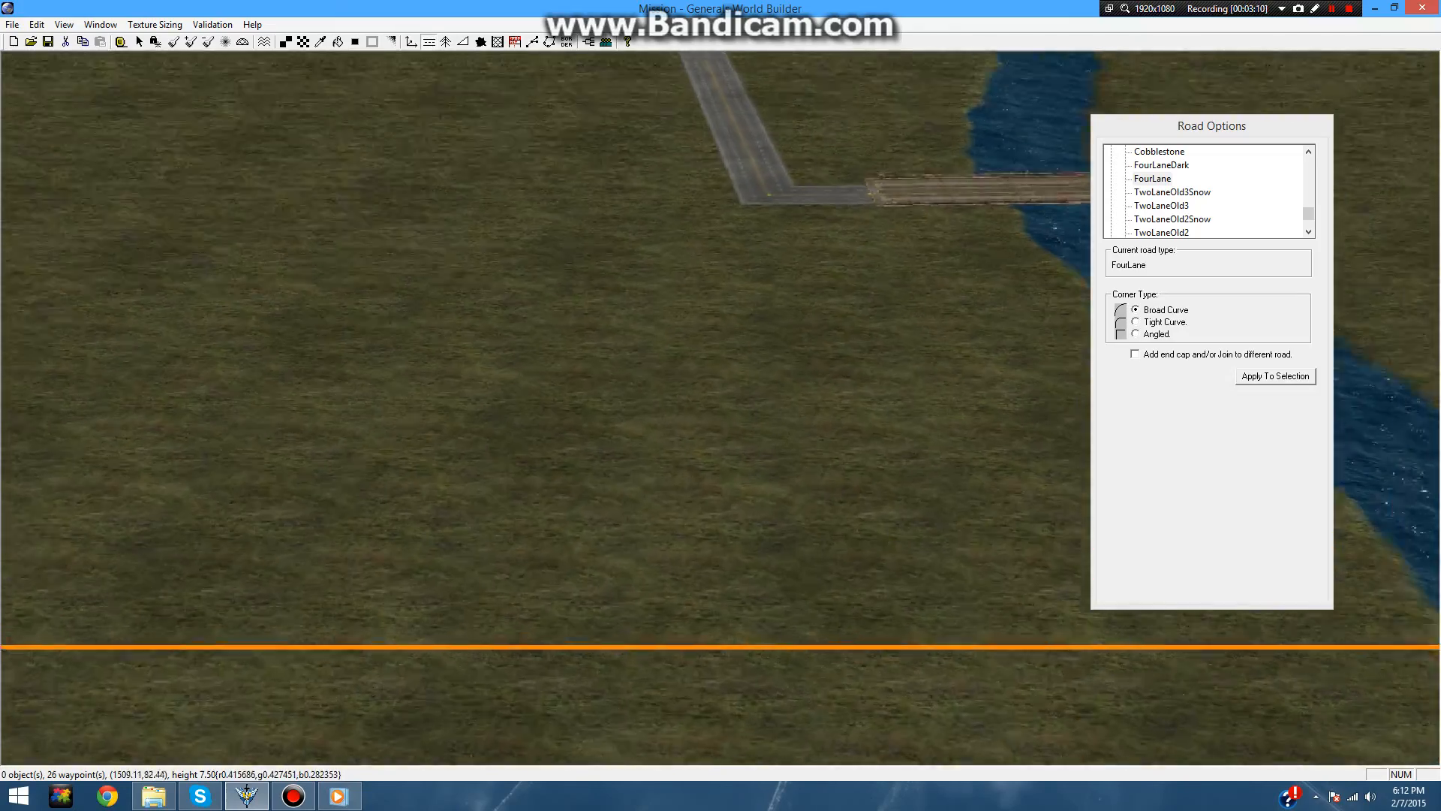
scroll(720, 406, down, 4)
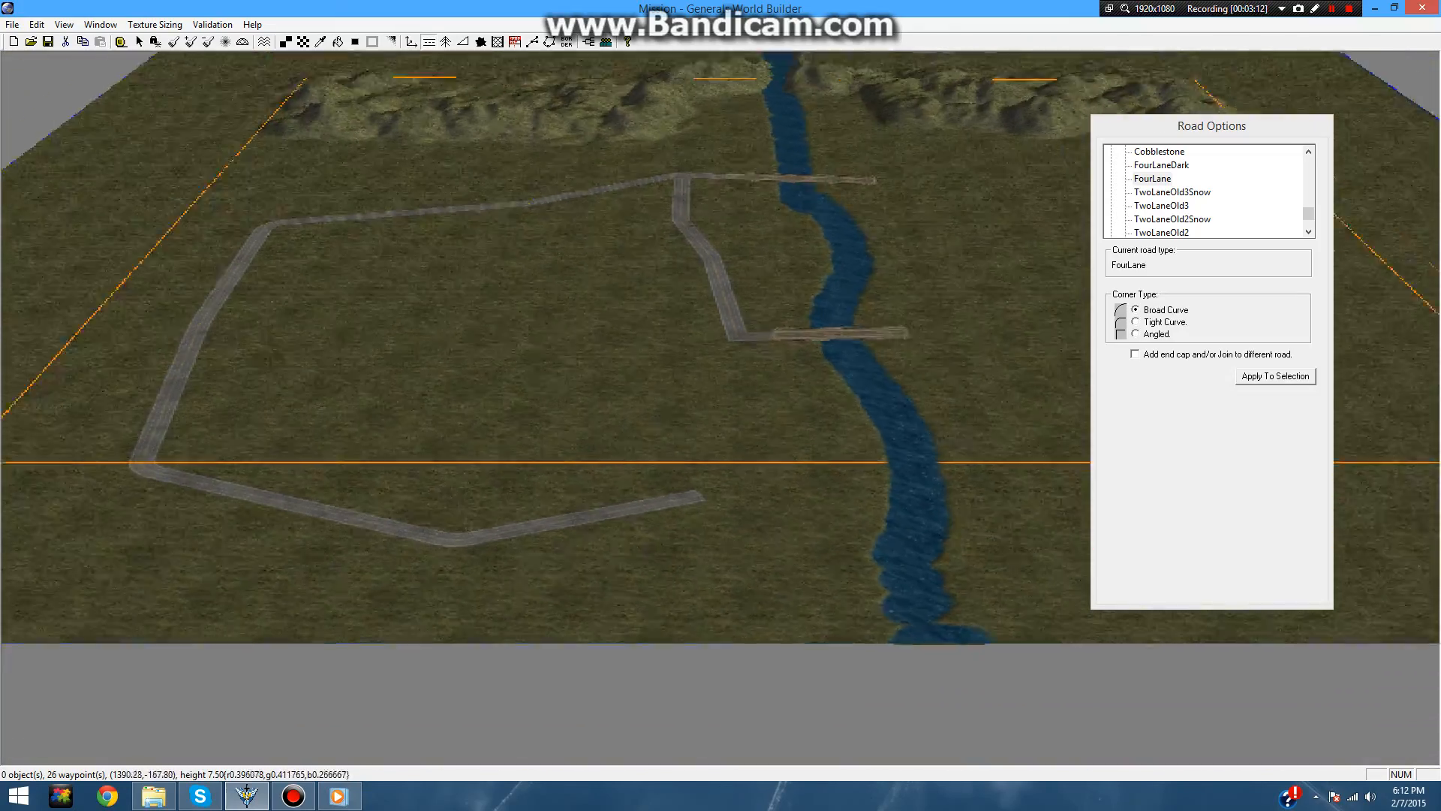
scroll(721, 406, up, 4)
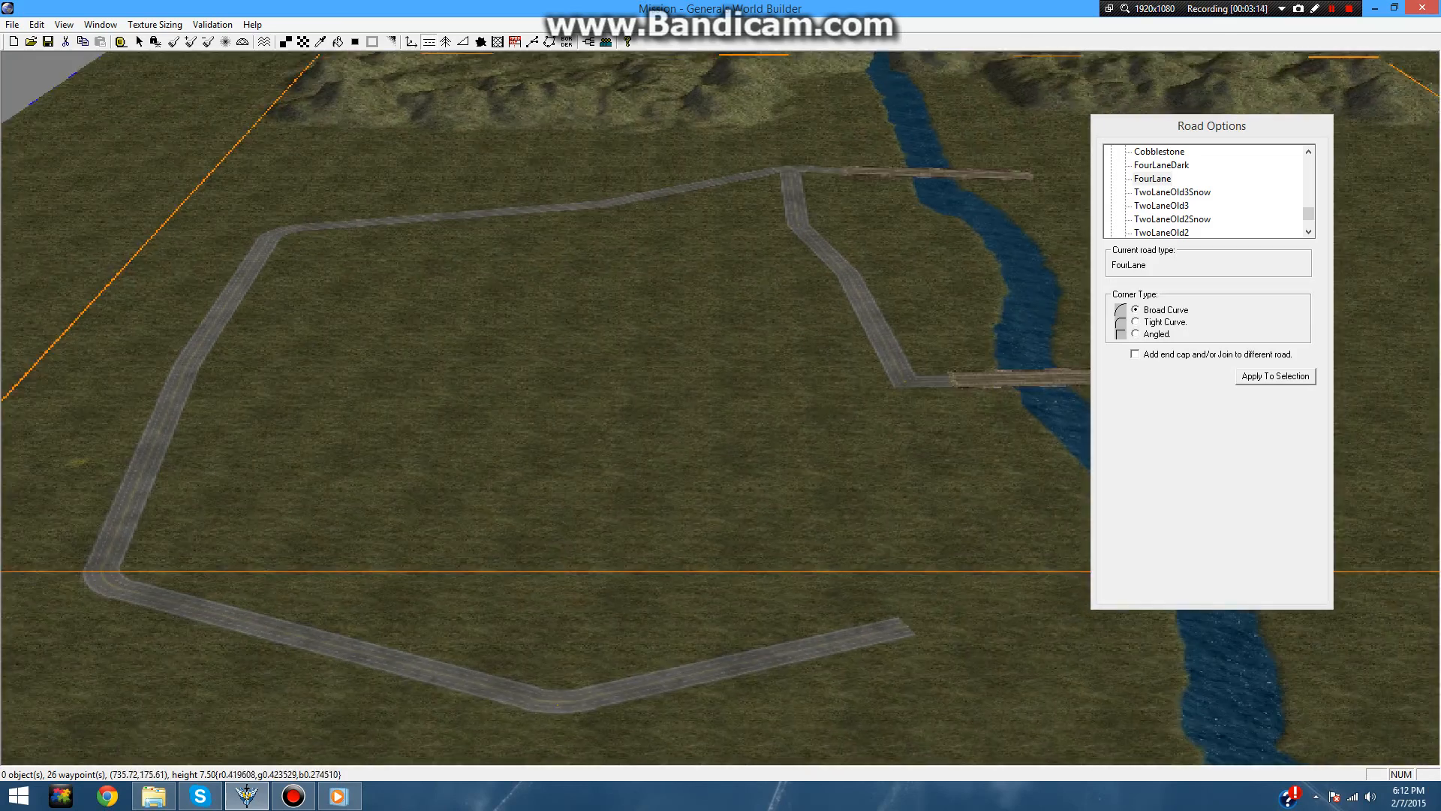
- Undo the last three FourLane segments, back to the short segment along the side border
key(ctrl+z)
key(ctrl+z)
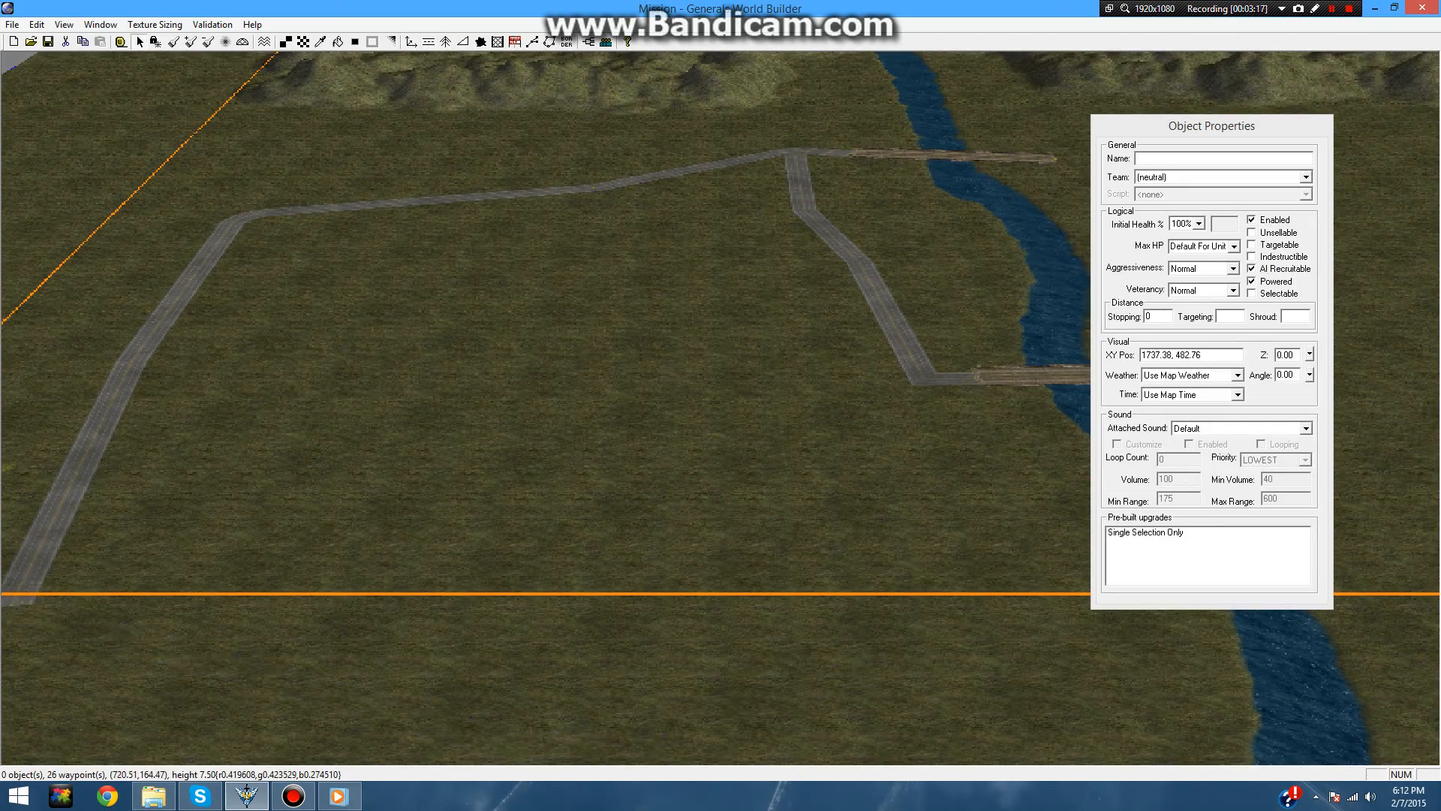
key(ctrl+z)
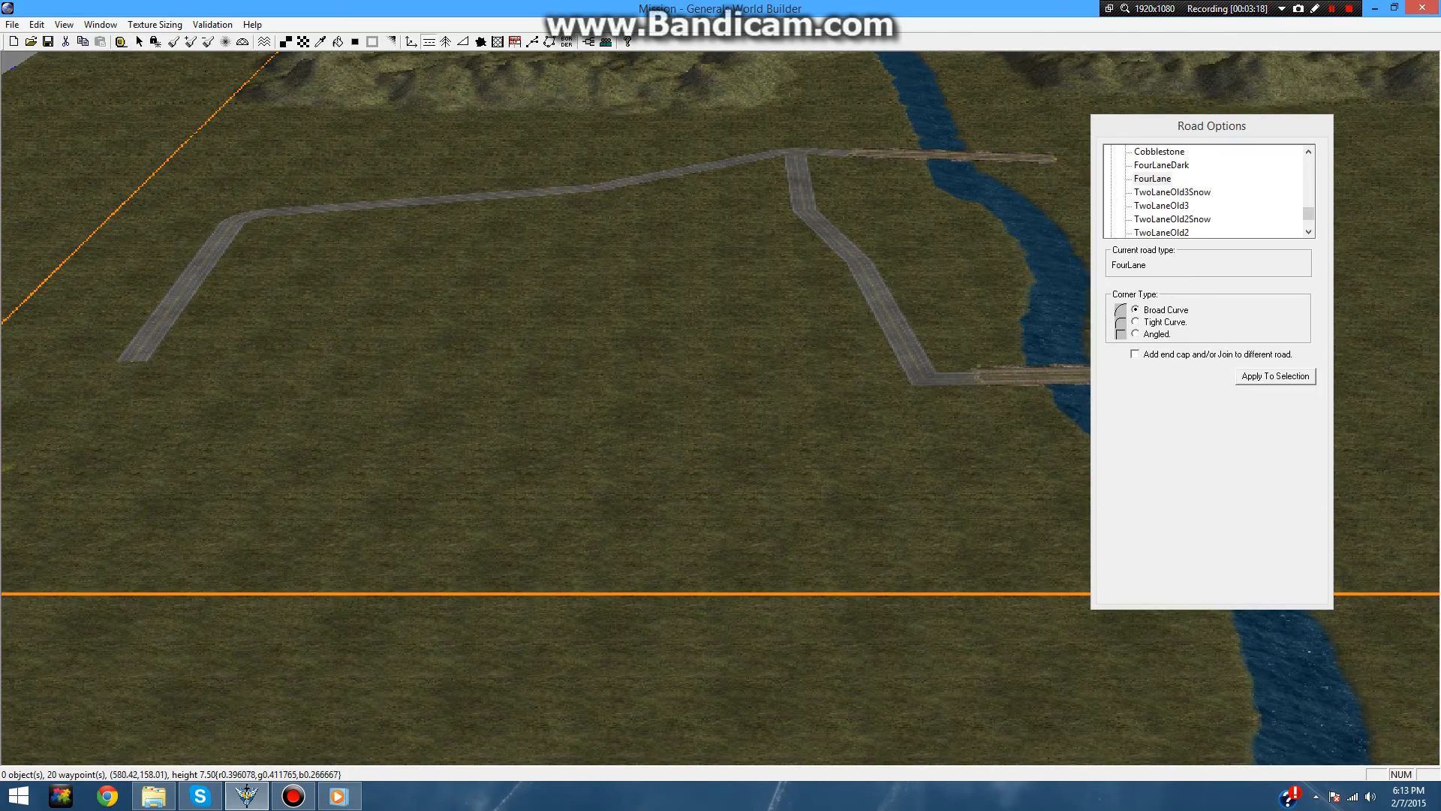
- Continue the outer FourLane road inside the near border and connect it to the junction at the near bridge
mouse_move(224, 535)
mouse_down()
mouse_move(73, 378)
mouse_move(137, 355)
mouse_move(126, 363)
mouse_up()
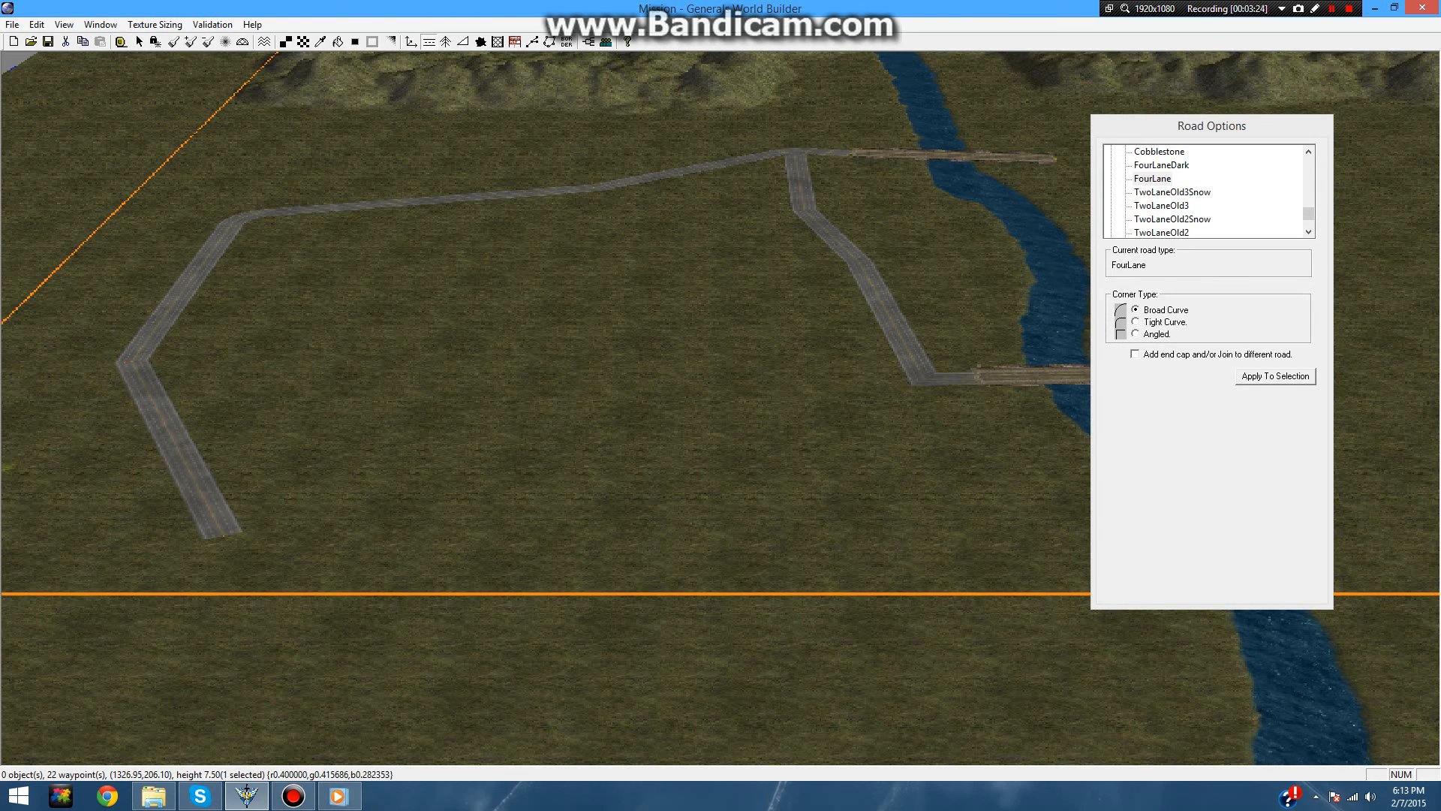
drag(758, 516, 222, 535)
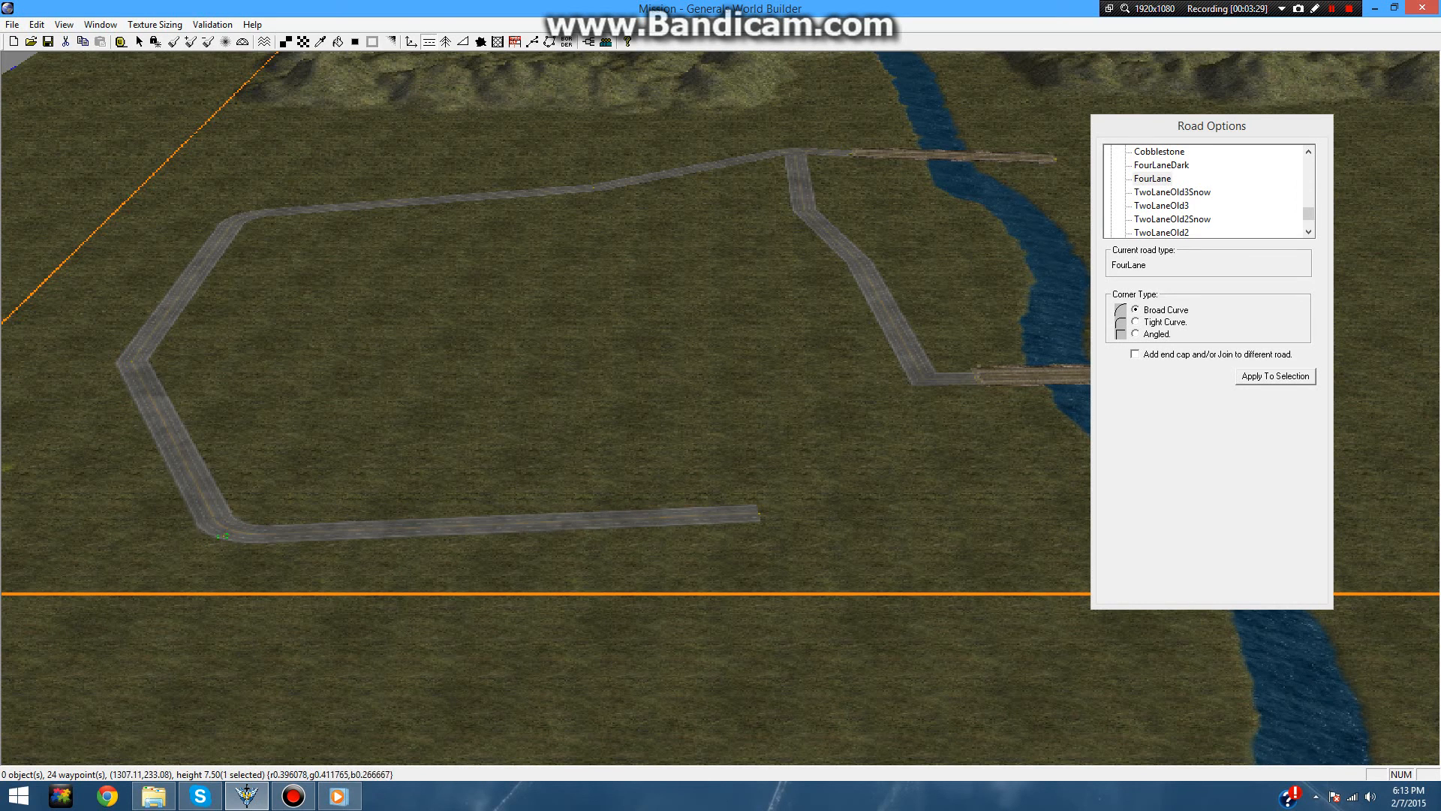
drag(758, 517, 826, 496)
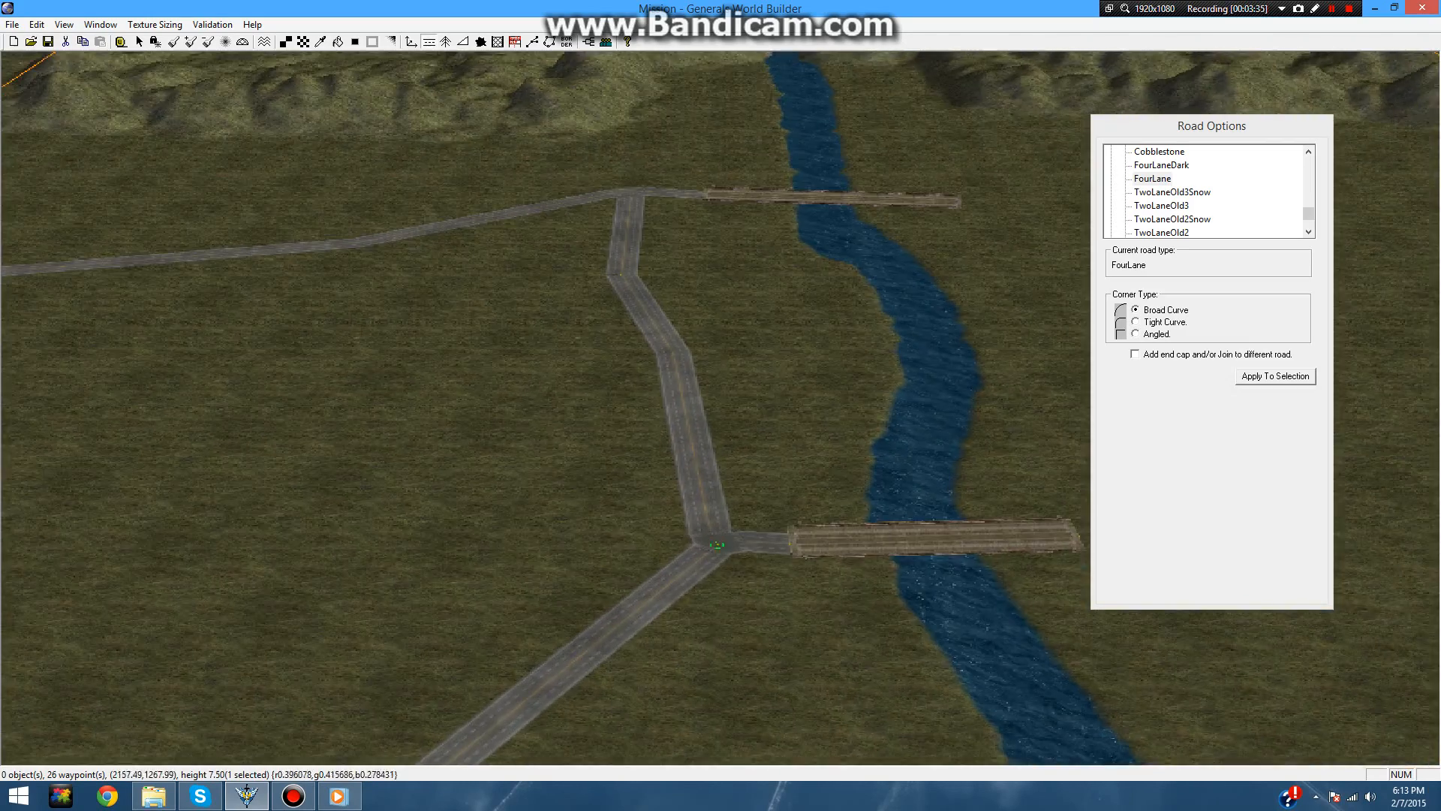
scroll(720, 408, down, 3)
right_drag(721, 480, 717, 351)
scroll(721, 408, up, 3)
scroll(719, 364, down, 10)
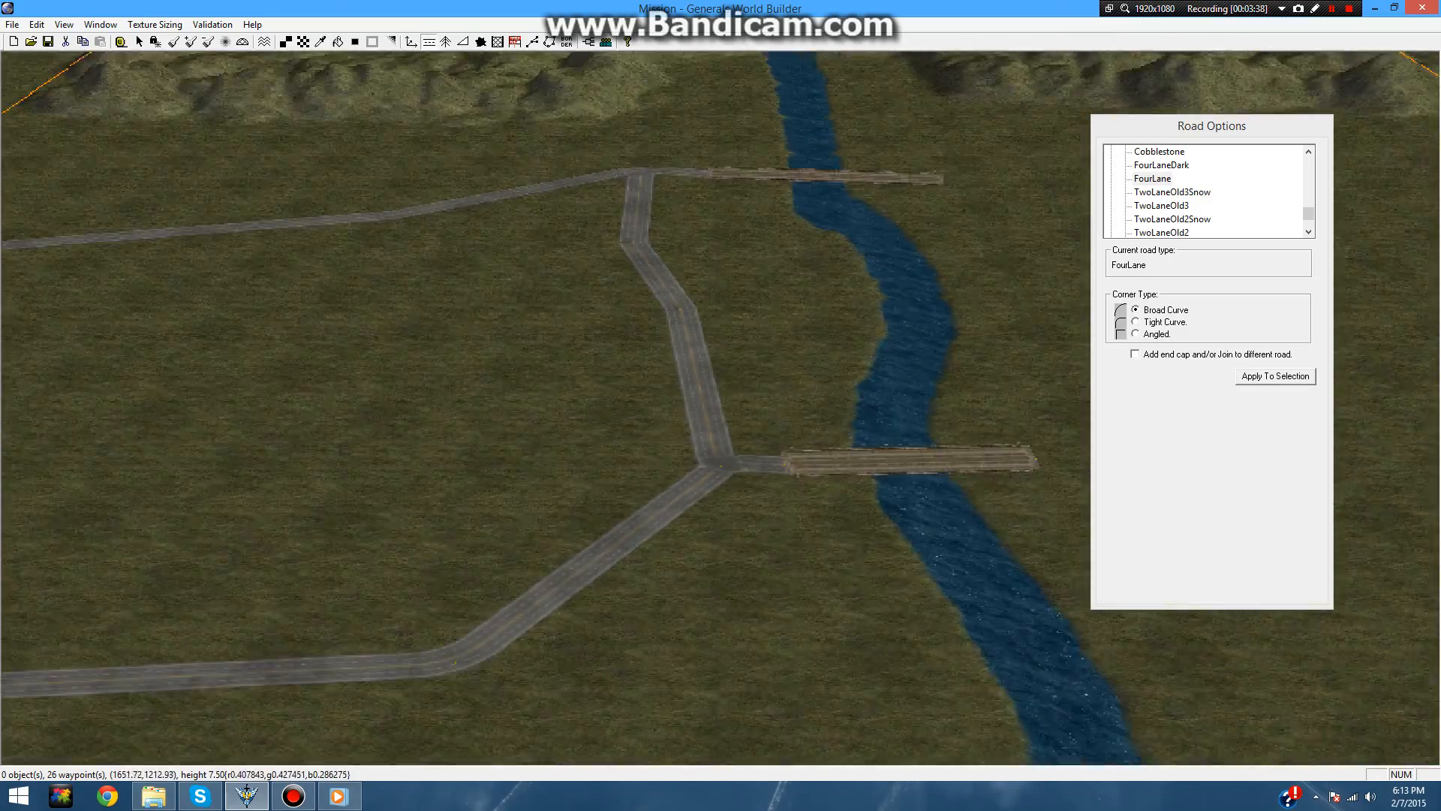
- Add a short FourLane stub at the unconnected end of each bridge on the opposite riverbank
right_drag(300, 360, 881, 189)
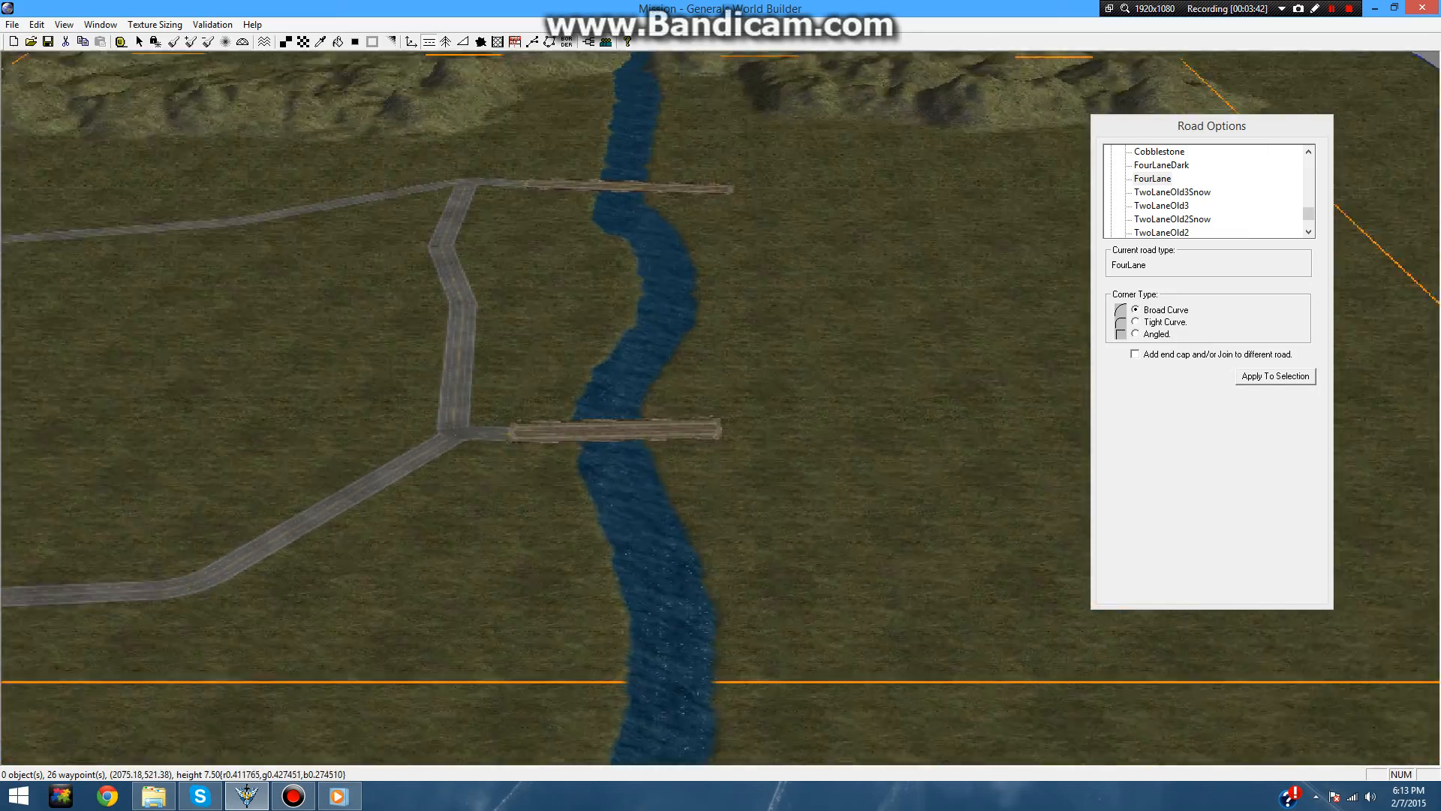
scroll(721, 409, up, 6)
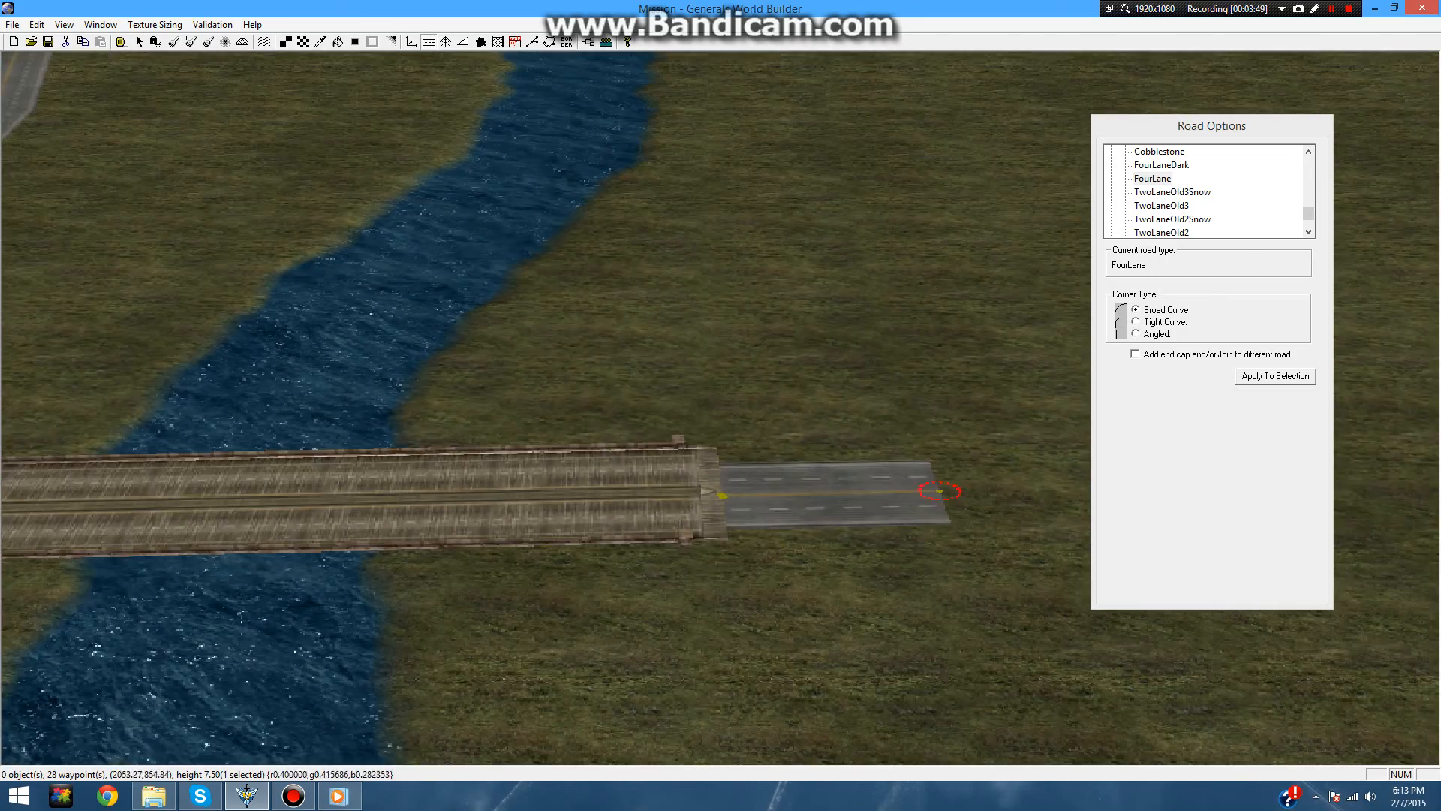
right_drag(940, 491, 848, 638)
right_drag(720, 375, 840, 451)
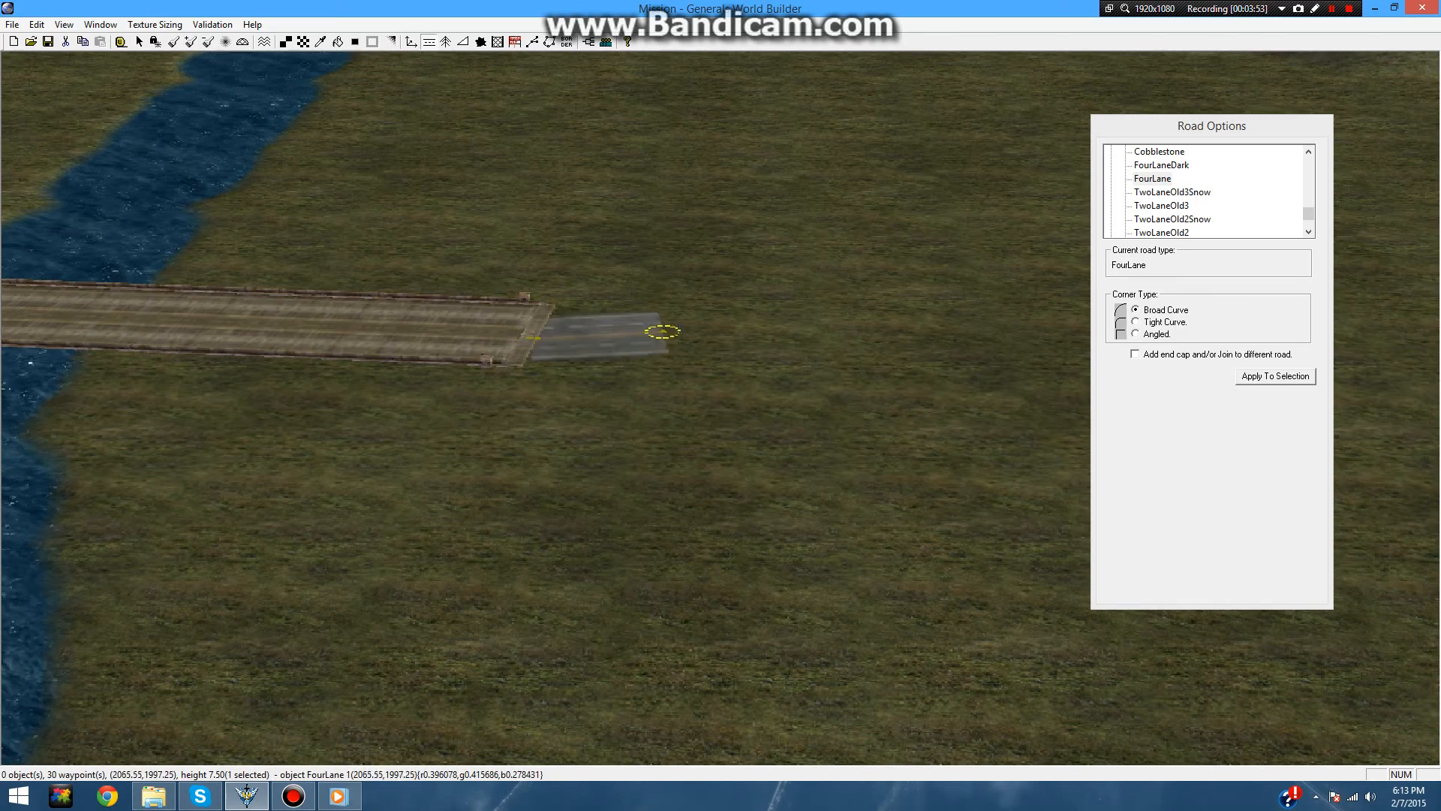
drag(662, 331, 618, 340)
scroll(618, 341, down, 8)
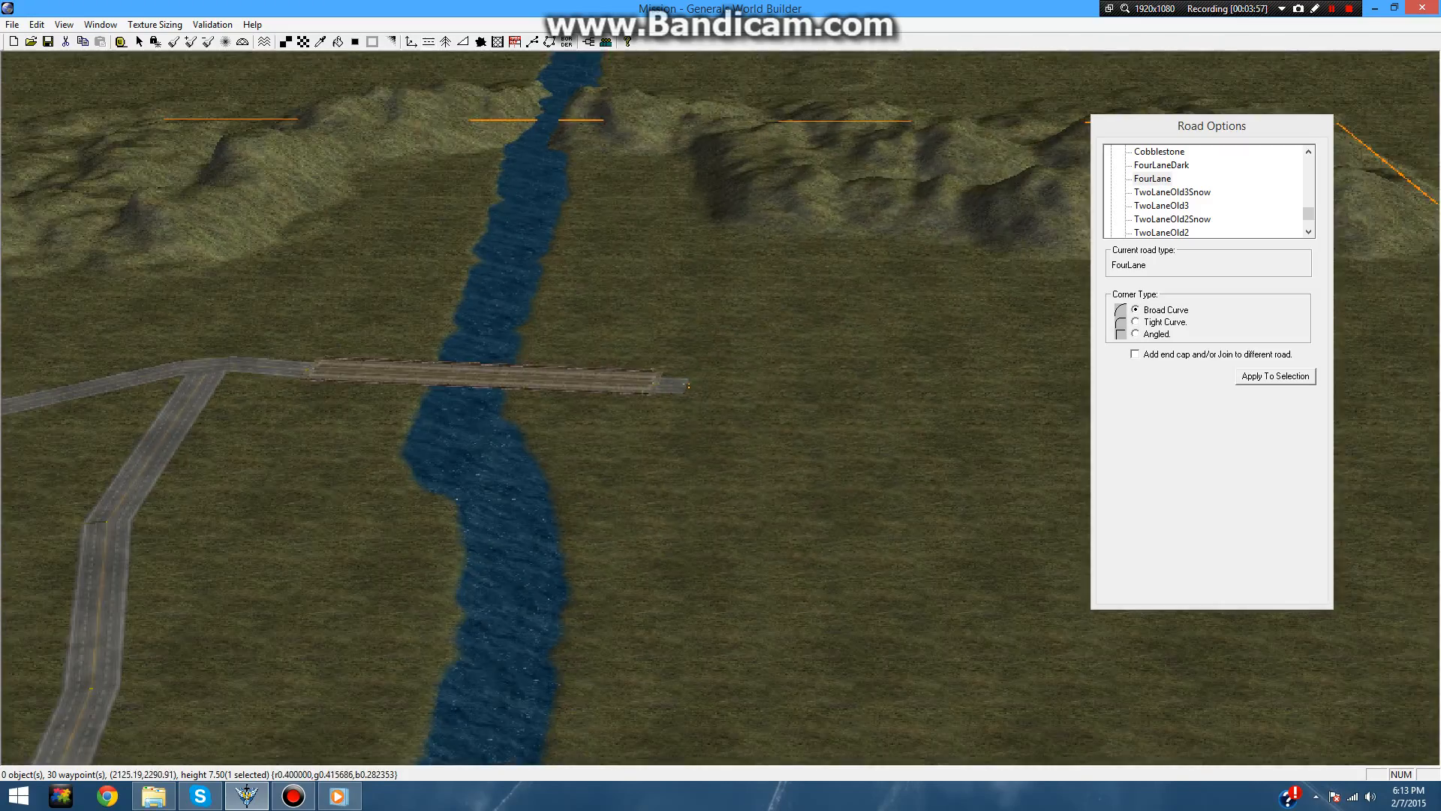
- Connect the two bridge stubs on the east bank with a FourLane road that bows away from the river
right_drag(710, 450, 725, 307)
scroll(724, 308, down, 8)
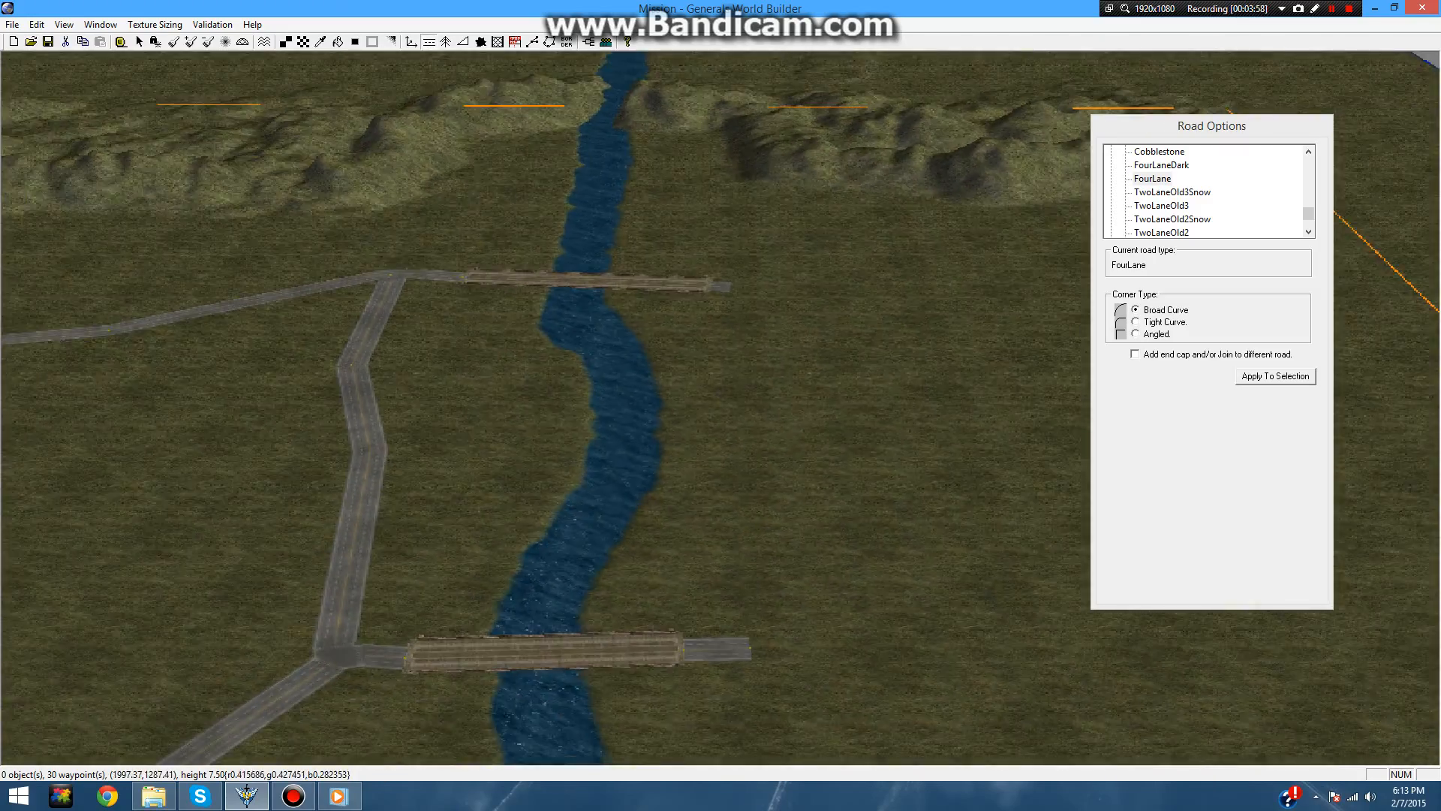
right_drag(698, 537, 630, 456)
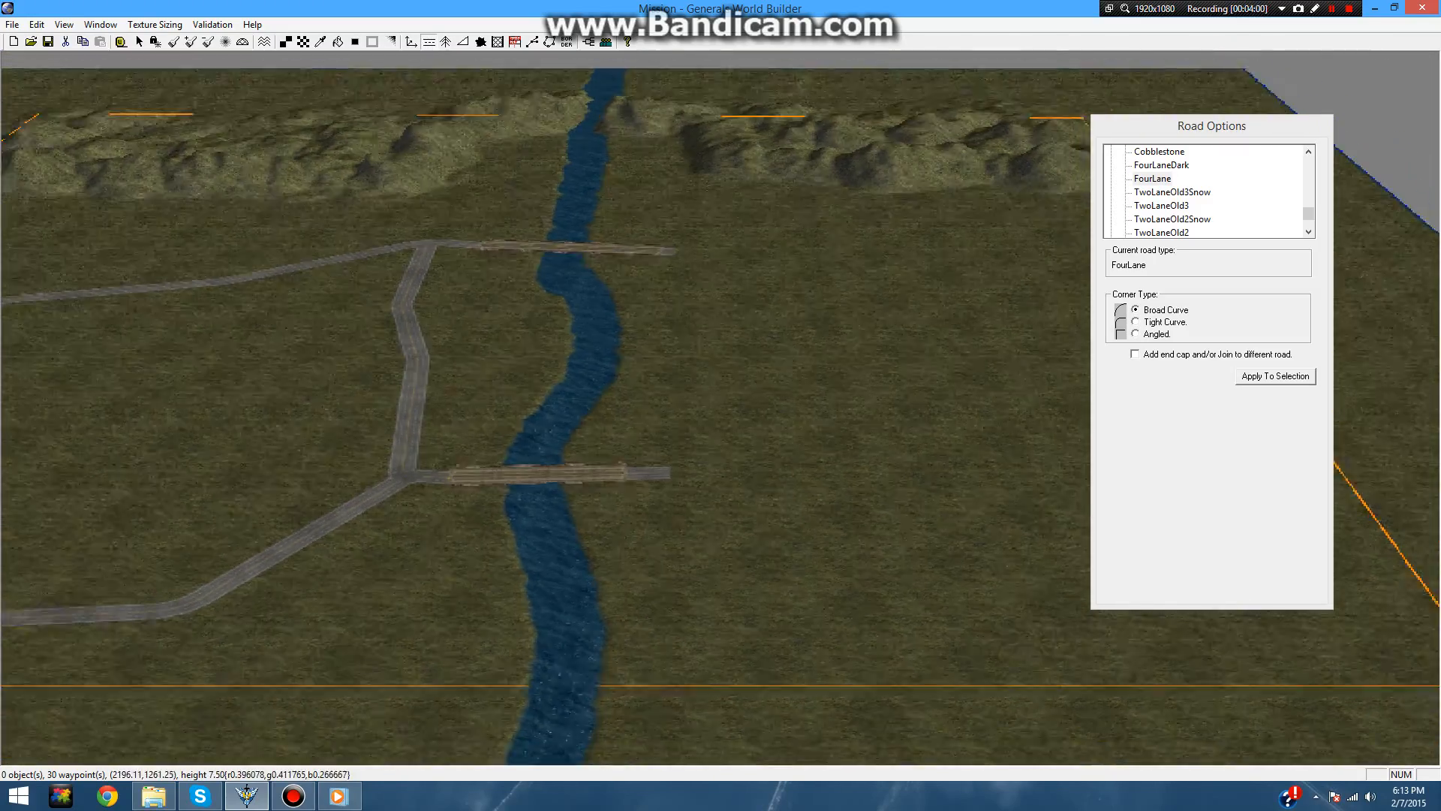
scroll(698, 435, up, 2)
scroll(709, 375, up, 2)
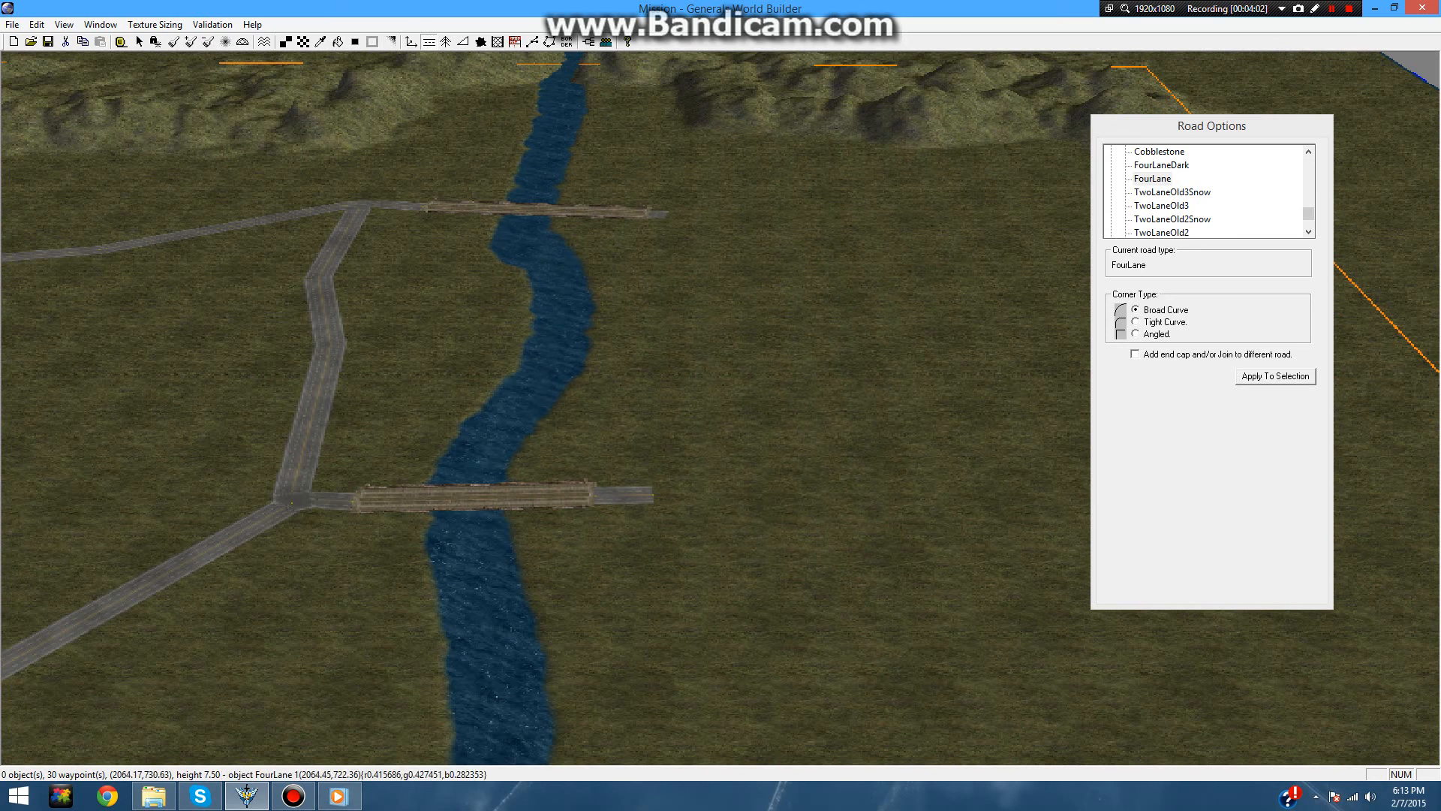
drag(651, 496, 721, 240)
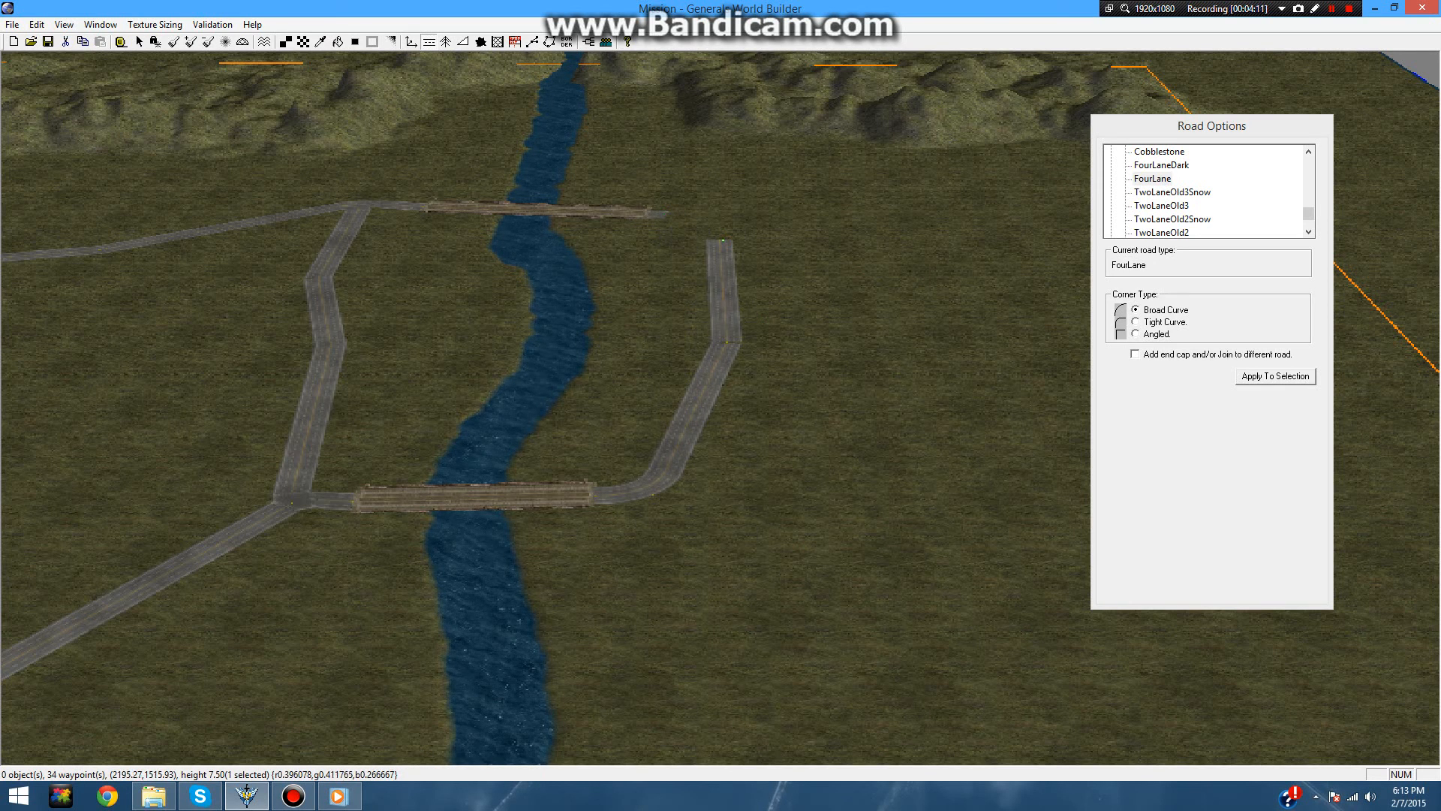
key(ctrl+z)
drag(722, 340, 662, 216)
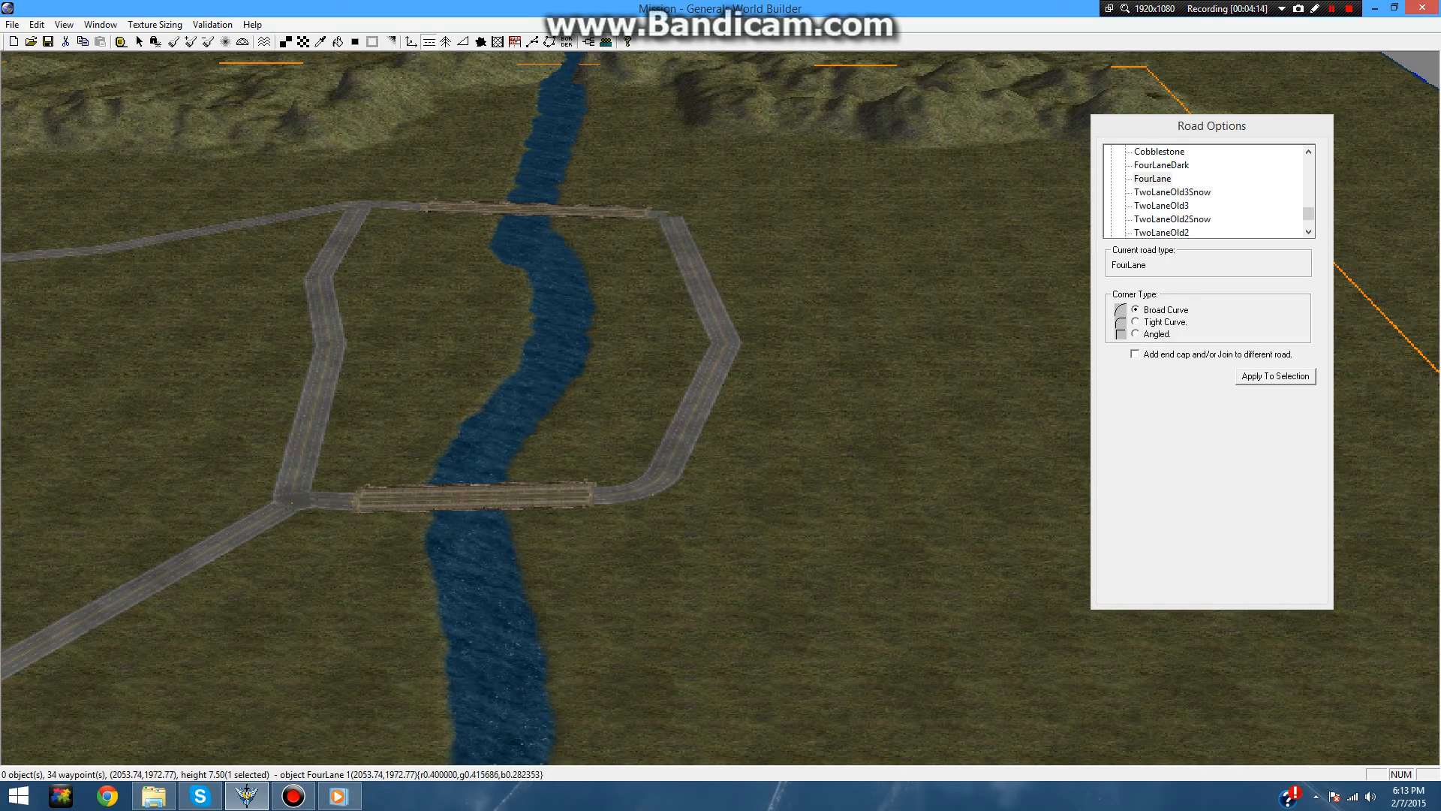
- Lay a FourLane road from the east end of the far bridge, in front of the mountains, to just inside the side border
scroll(720, 409, up, 2)
scroll(721, 408, down, 5)
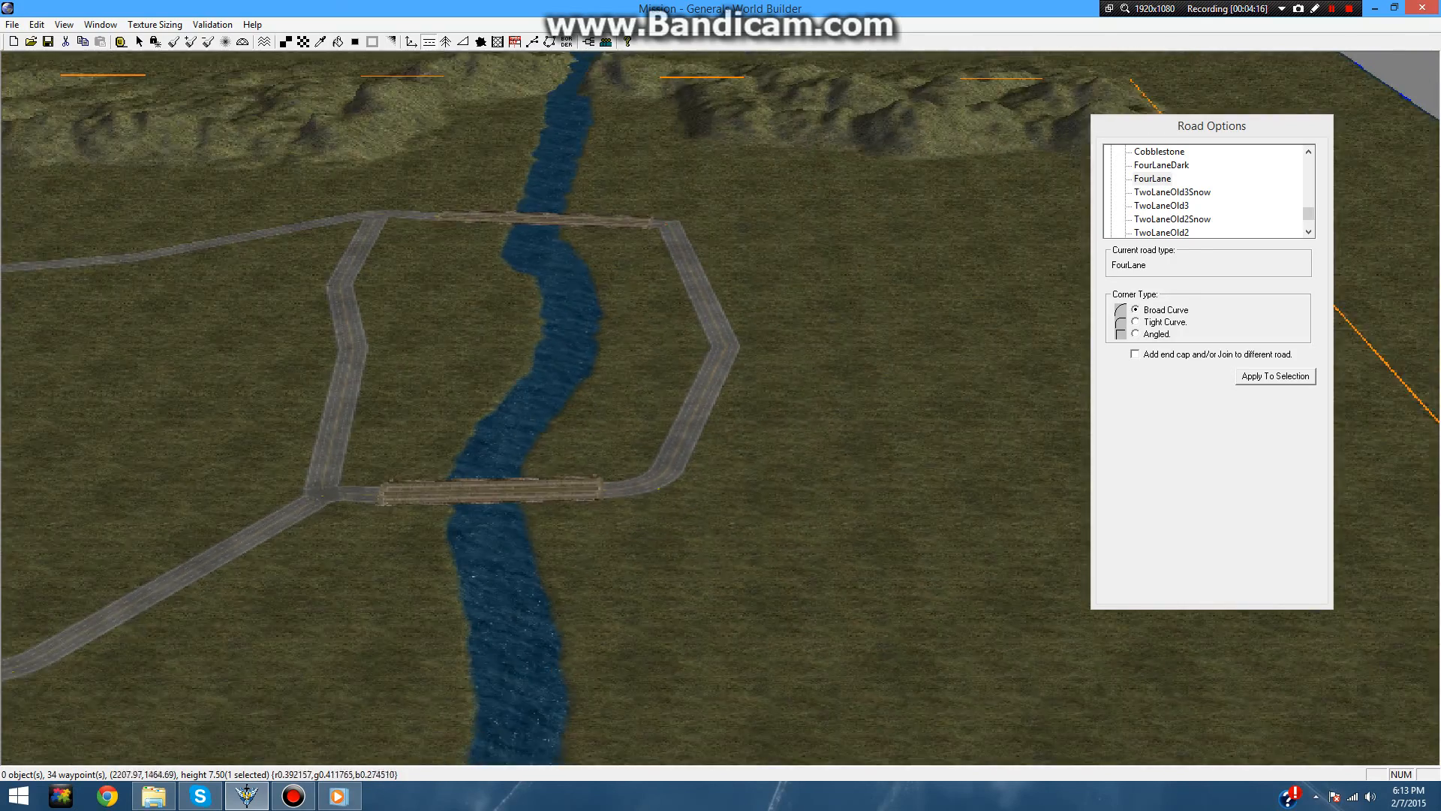
scroll(720, 409, up, 2)
scroll(720, 409, up, 2)
right_drag(668, 210, 716, 442)
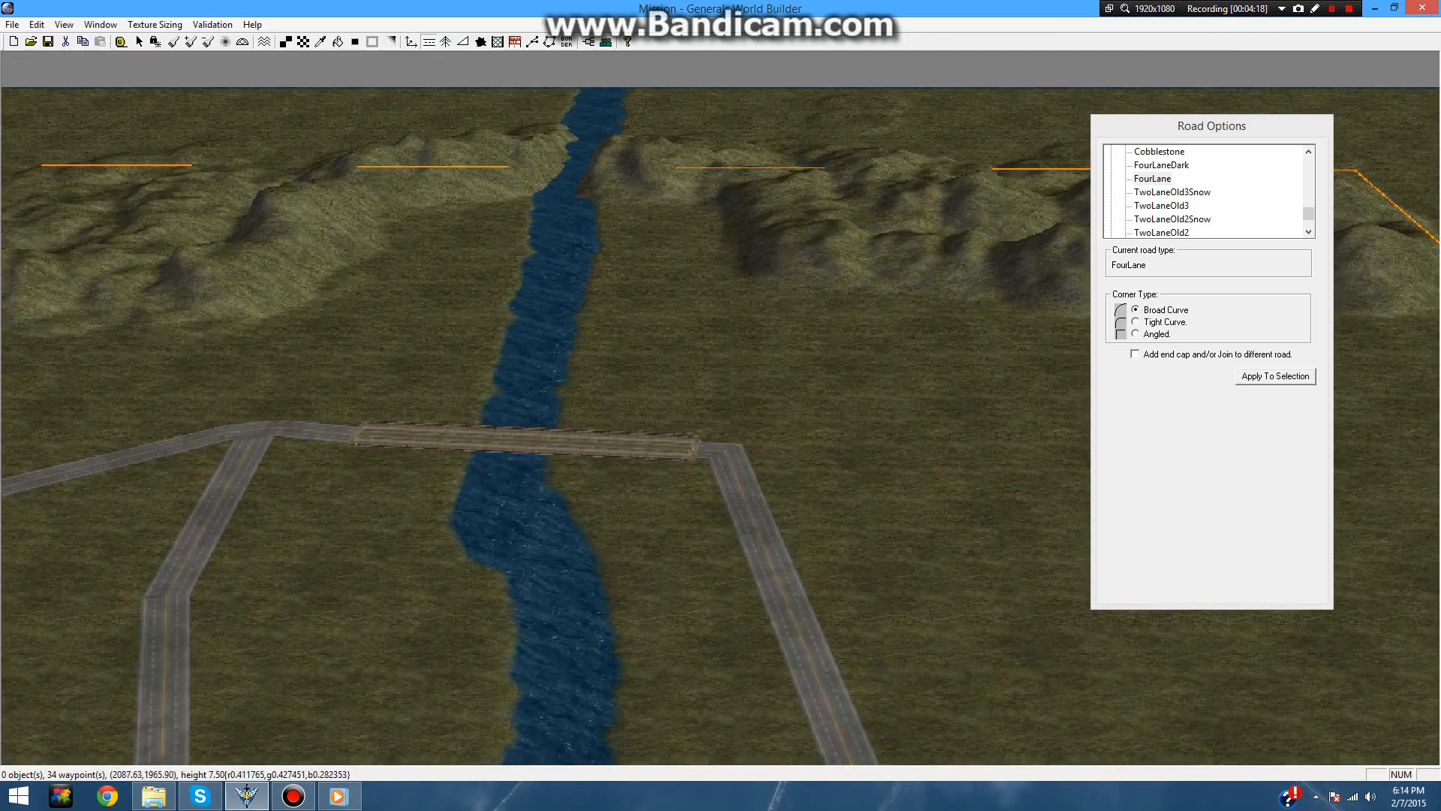
scroll(716, 443, up, 4)
drag(732, 506, 1406, 501)
scroll(1405, 502, down, 6)
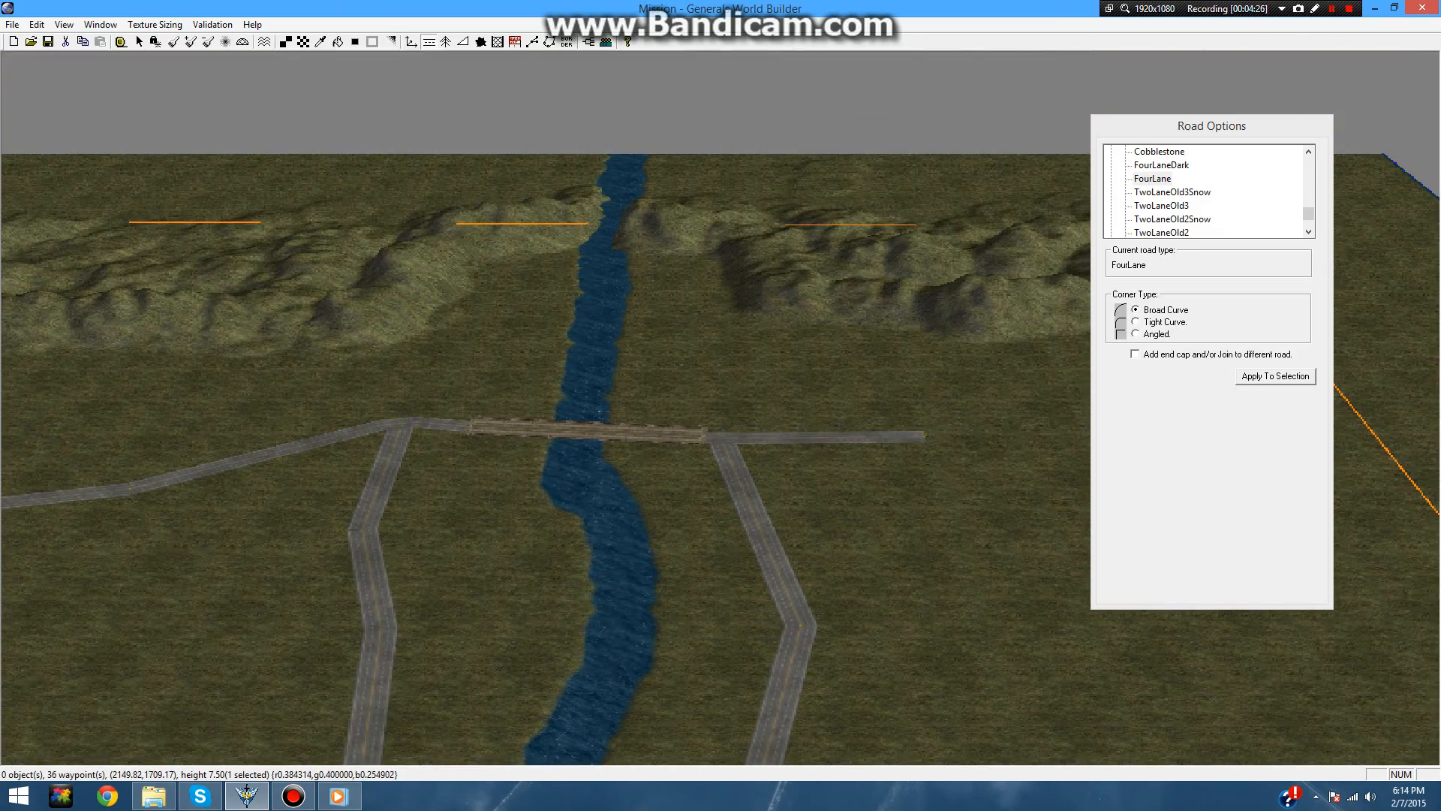
right_drag(991, 315, 510, 263)
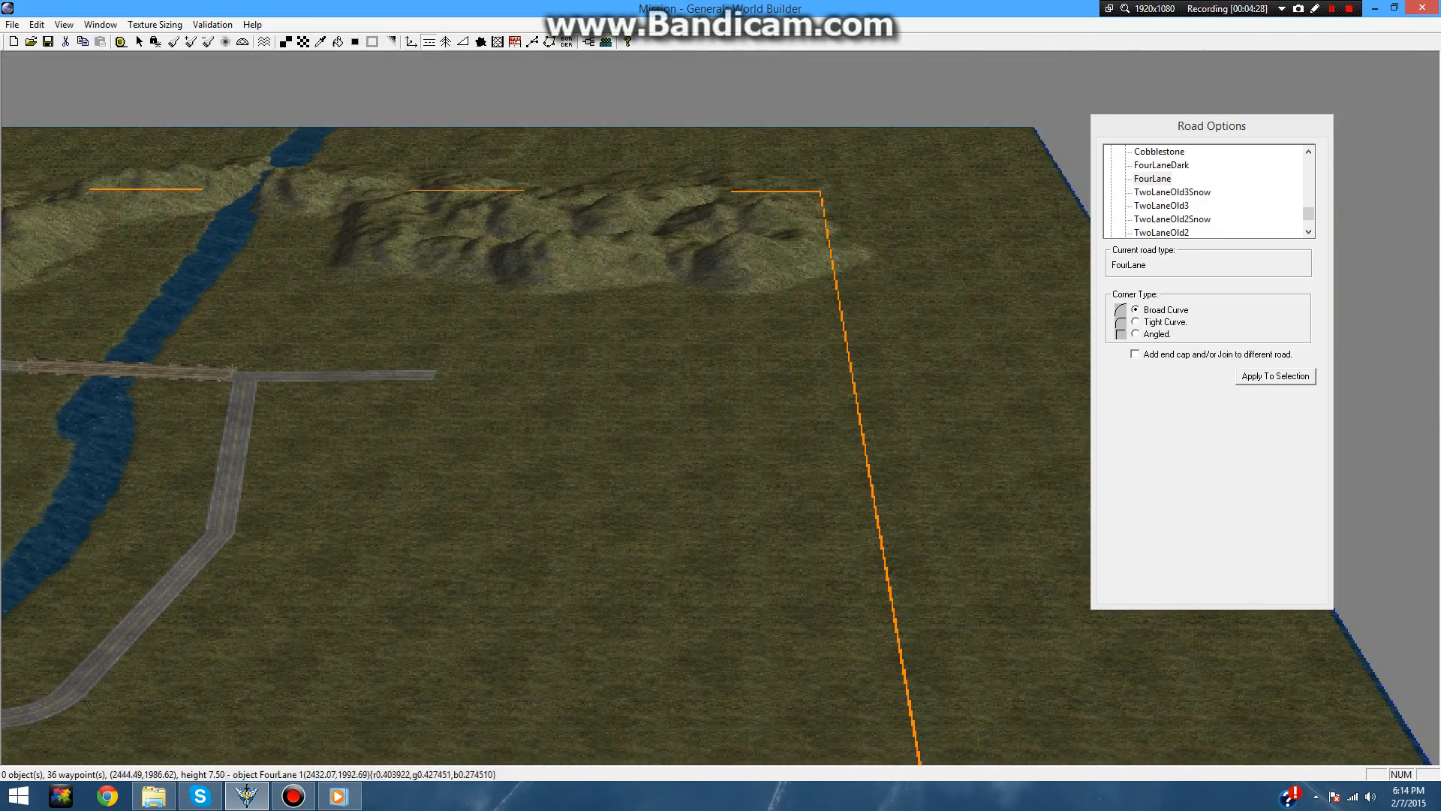
drag(435, 375, 795, 405)
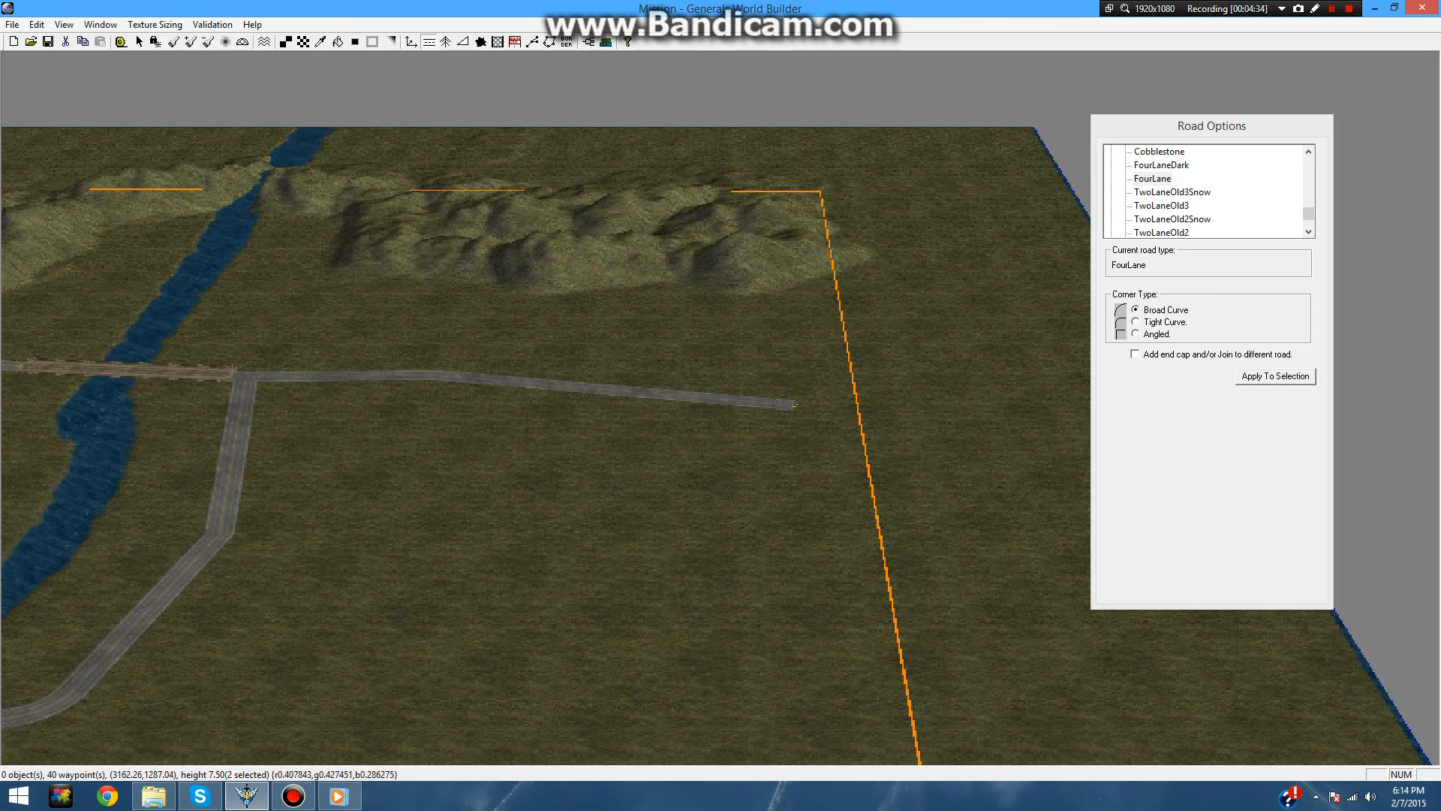
- Continue the FourLane road along the inside of the east border and angle it inward toward the near border
key(Escape)
drag(795, 405, 835, 745)
scroll(833, 744, down, 5)
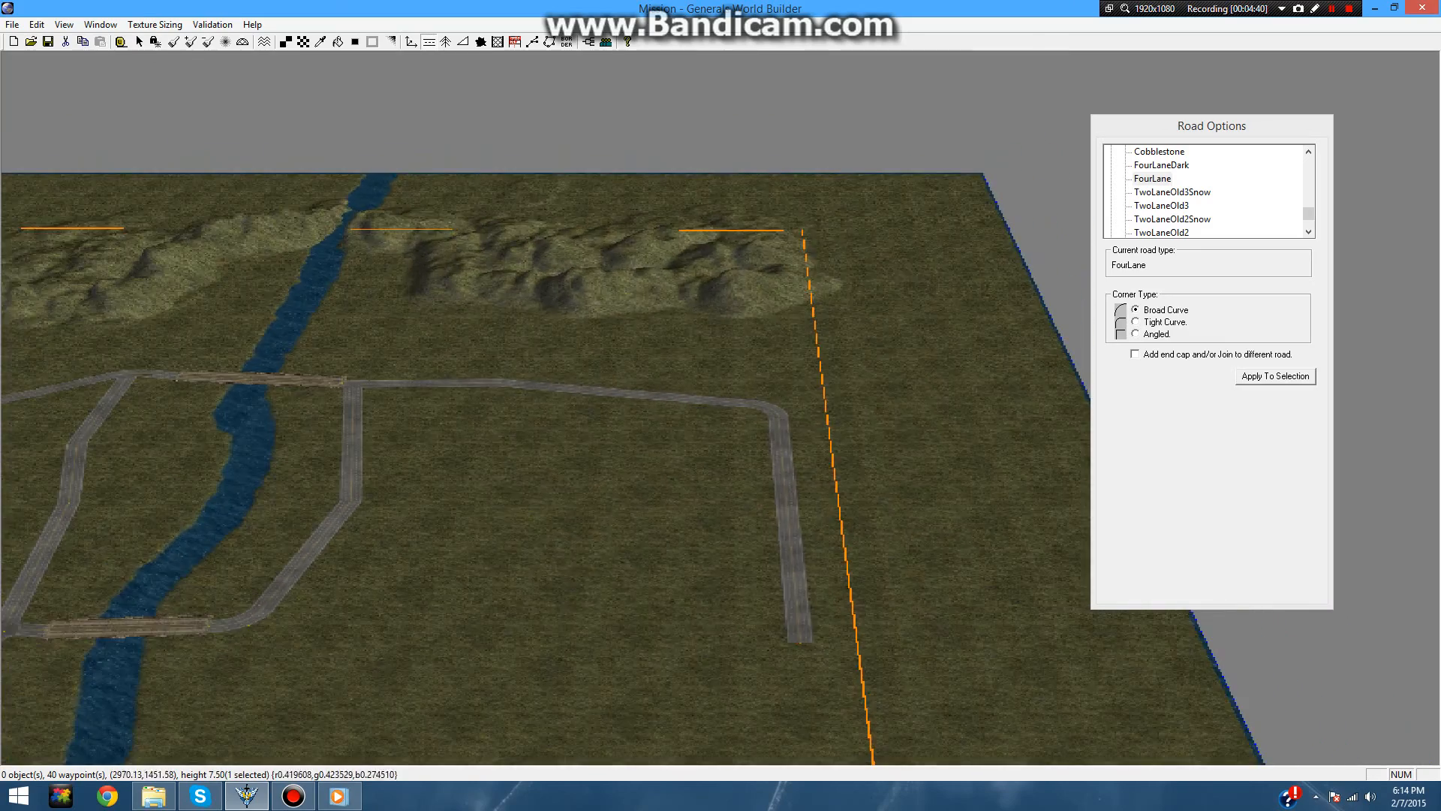
right_drag(679, 698, 732, 499)
scroll(732, 499, up, 3)
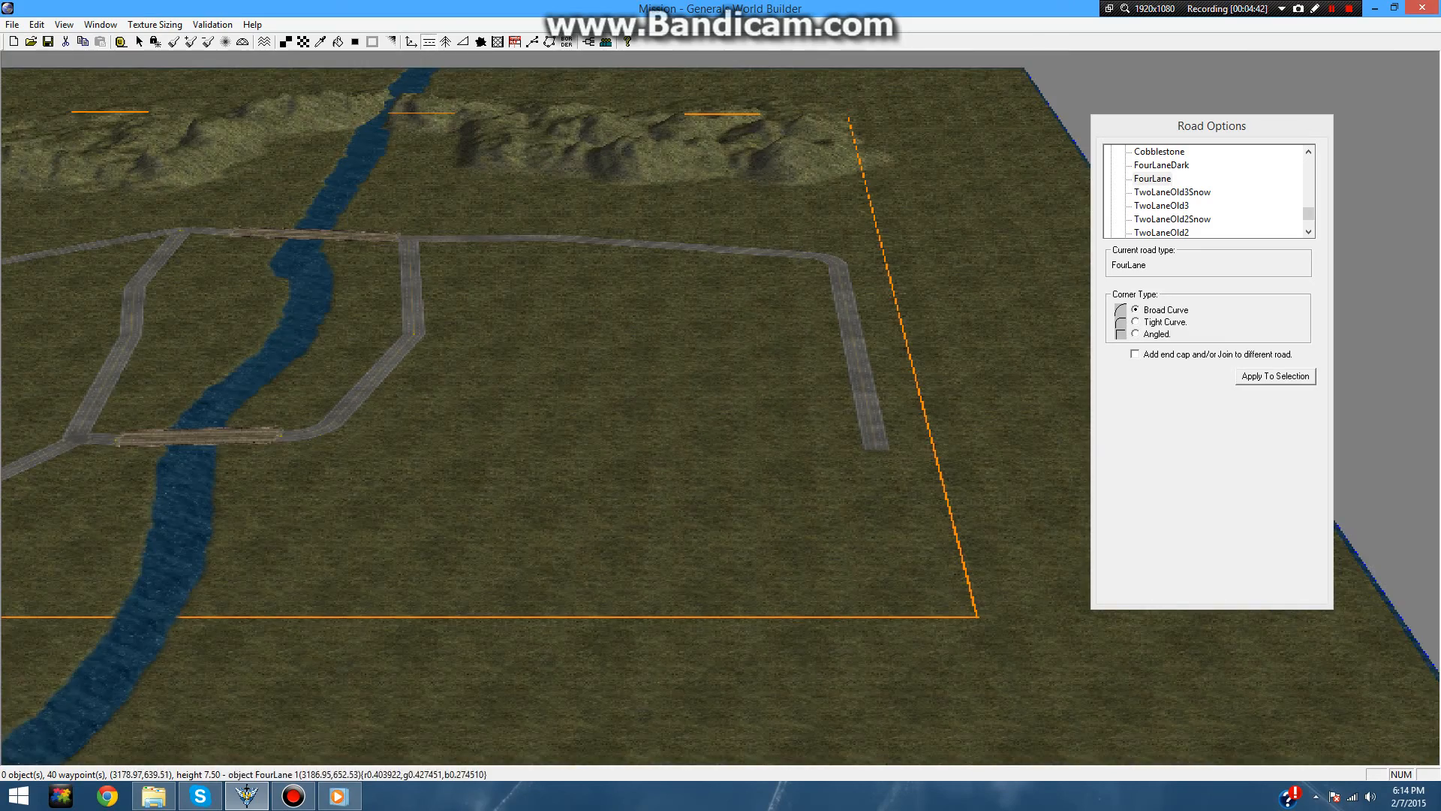
mouse_move(639, 580)
mouse_down()
mouse_move(781, 518)
mouse_move(876, 448)
mouse_up()
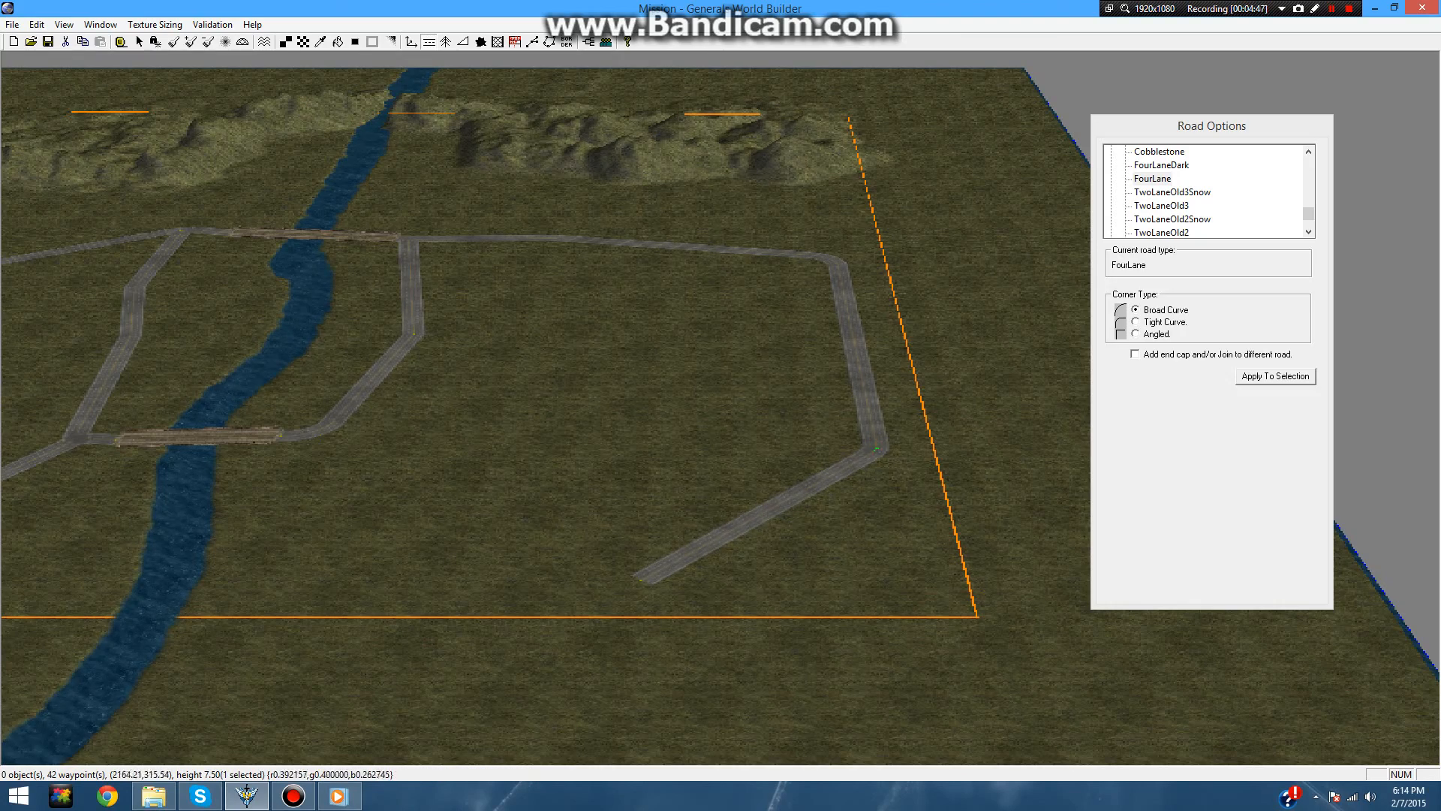
- Run the FourLane road inside the near border back toward the river and join it to the road at the near bridge
mouse_move(638, 390)
right_down()
mouse_move(675, 373)
mouse_move(751, 392)
right_up()
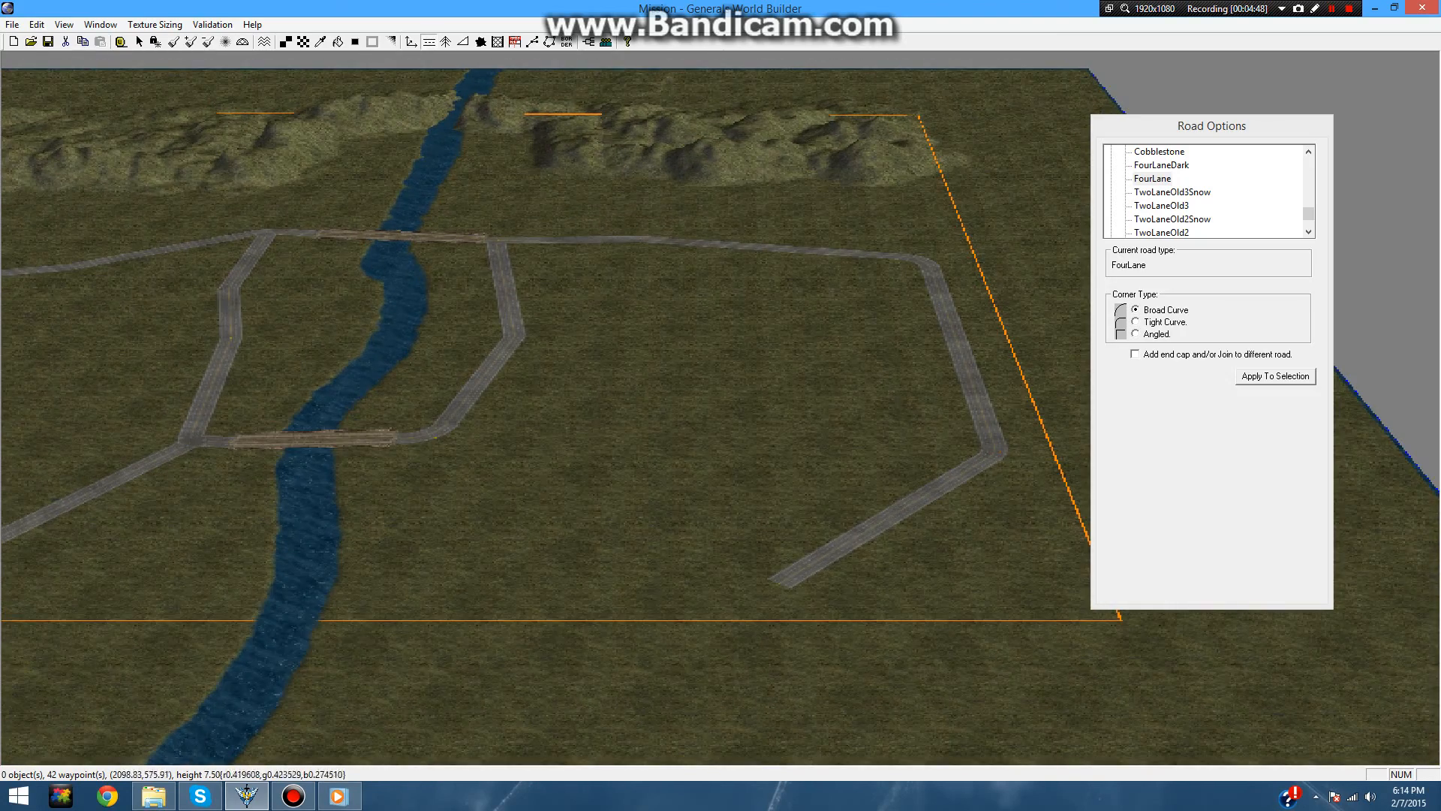
drag(446, 559, 778, 581)
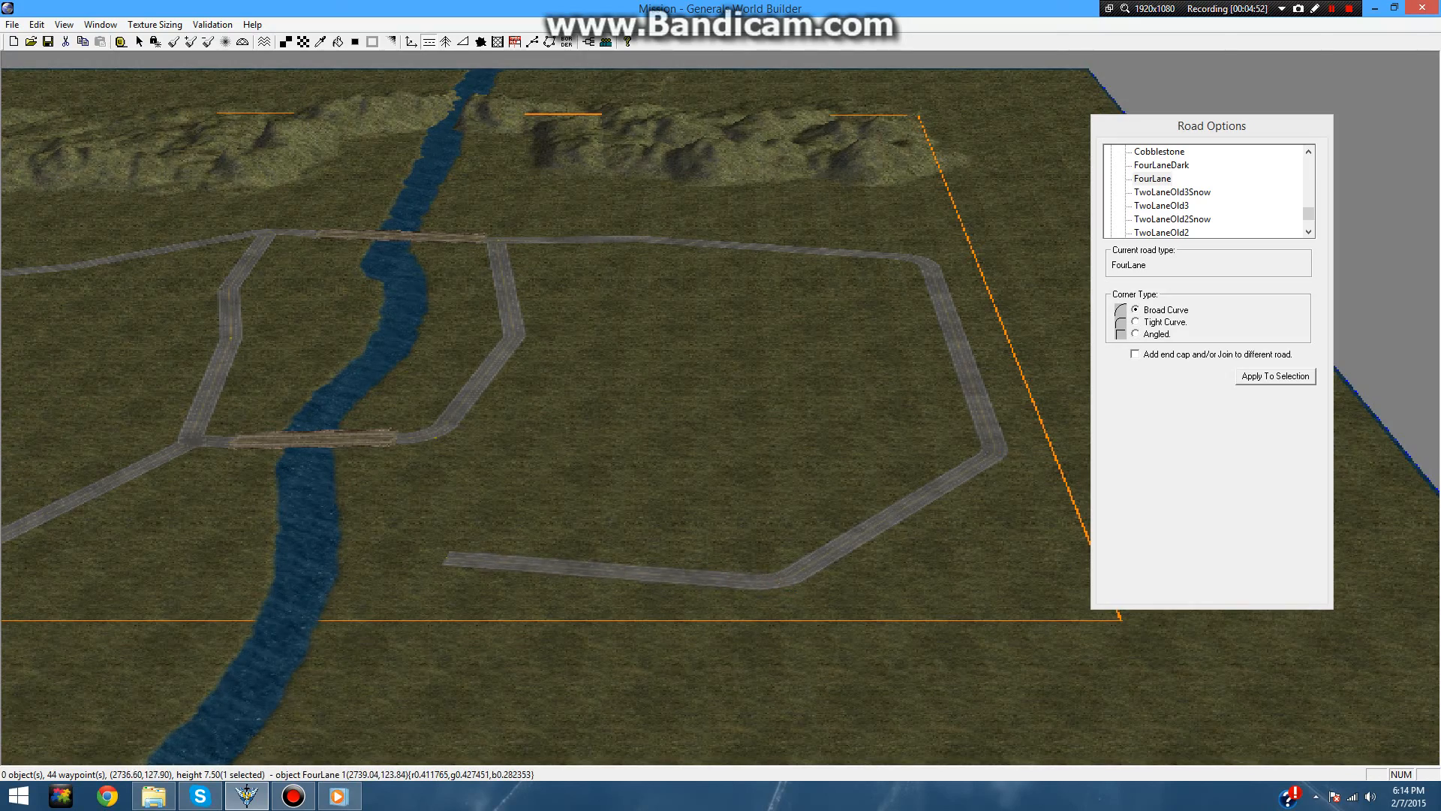
scroll(779, 582, up, 8)
right_drag(225, 600, 495, 480)
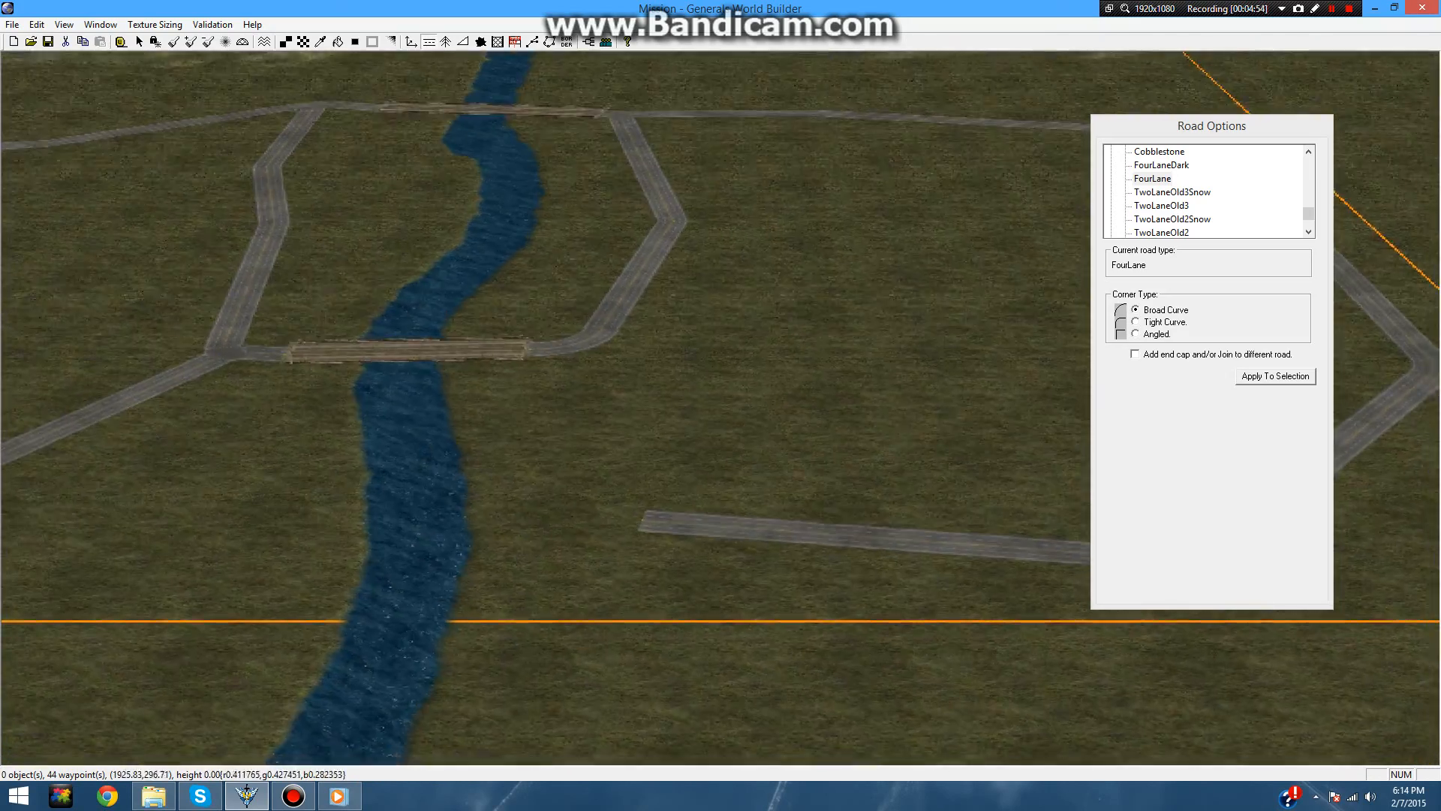
scroll(721, 408, up, 5)
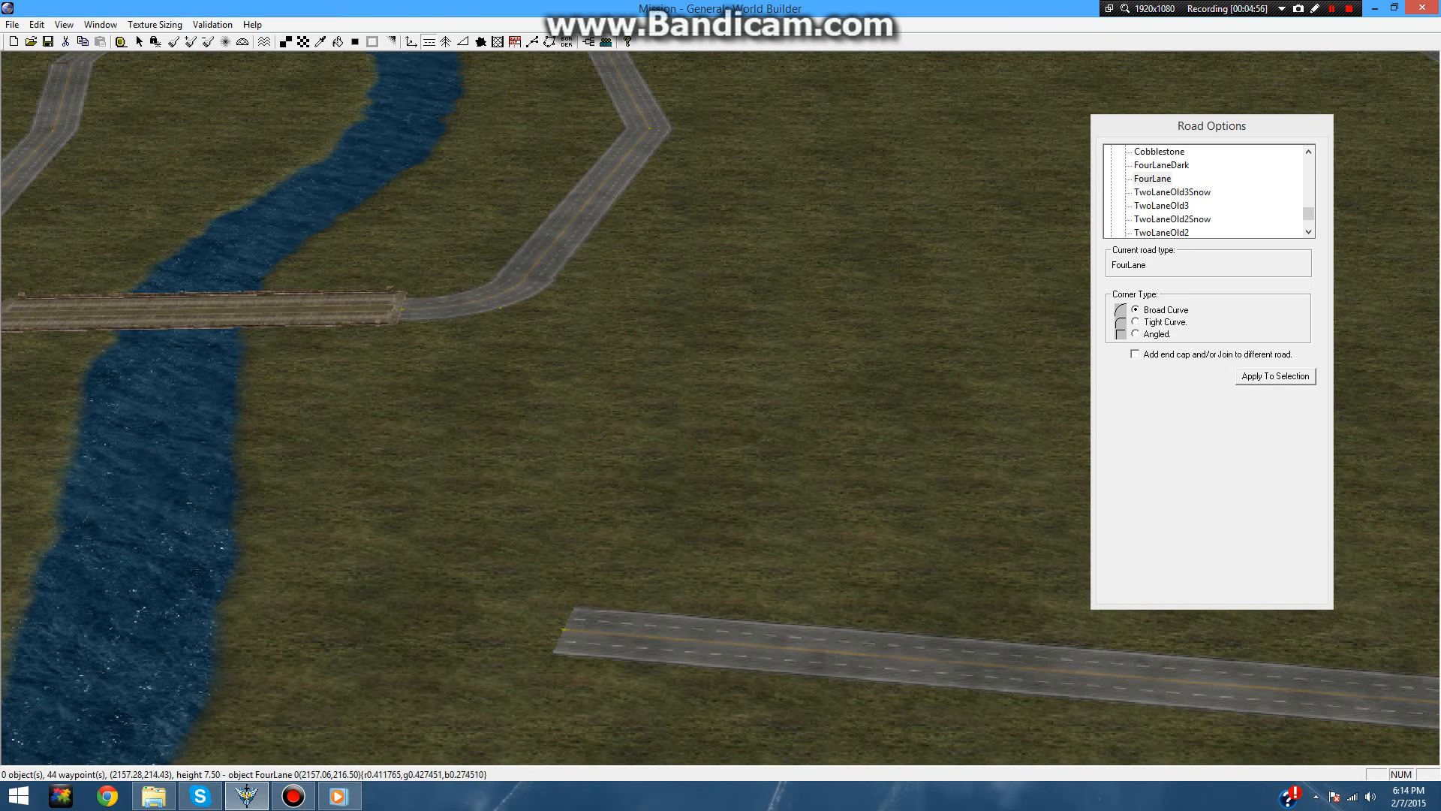
mouse_move(561, 629)
mouse_down()
mouse_move(517, 572)
mouse_move(477, 347)
mouse_move(482, 302)
mouse_move(500, 307)
mouse_up()
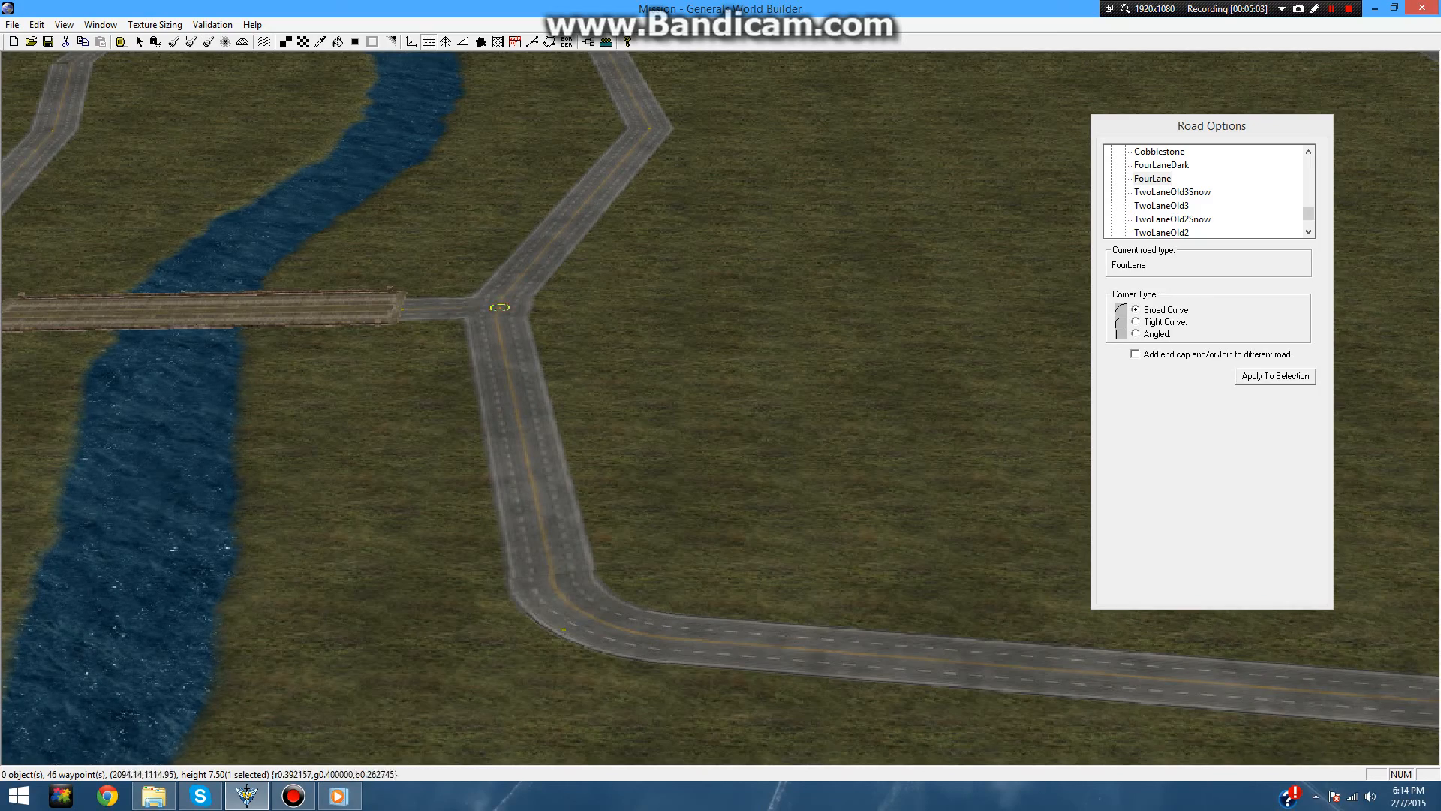
right_click(751, 412)
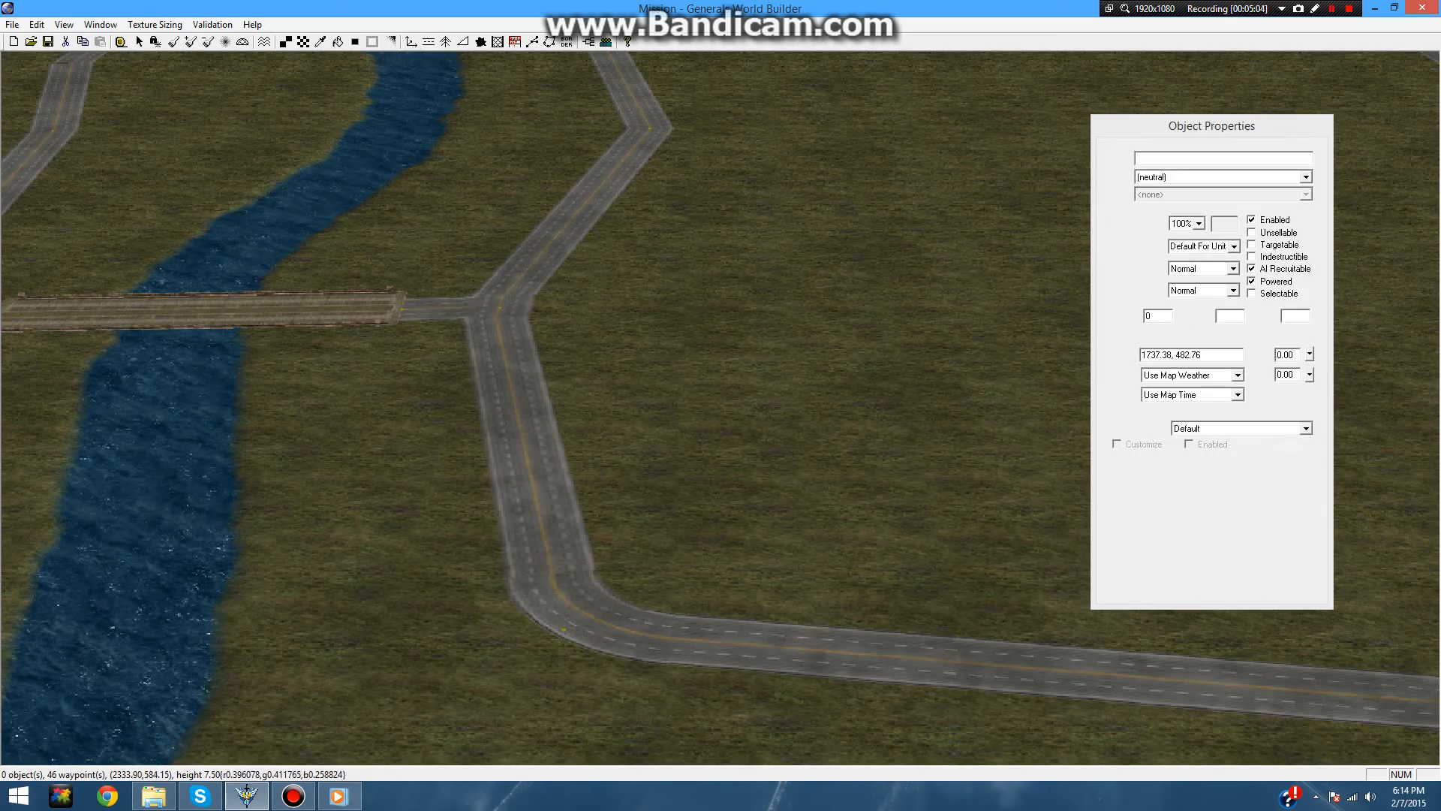
- Examine the road loops on both banks, the bridges and the mountain ranges across the whole map
scroll(773, 360, down, 10)
scroll(720, 406, down, 10)
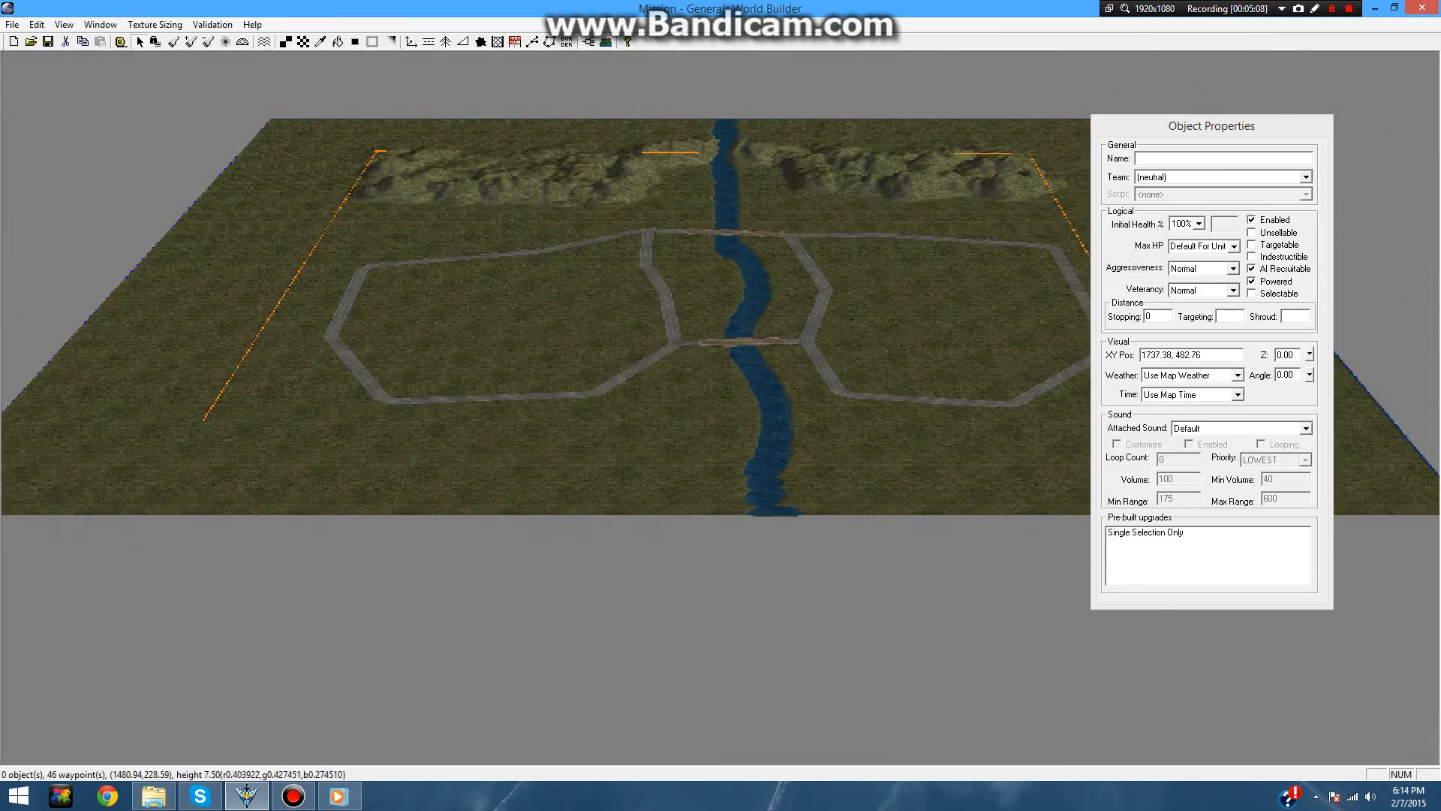
right_drag(706, 390, 659, 522)
scroll(720, 405, up, 5)
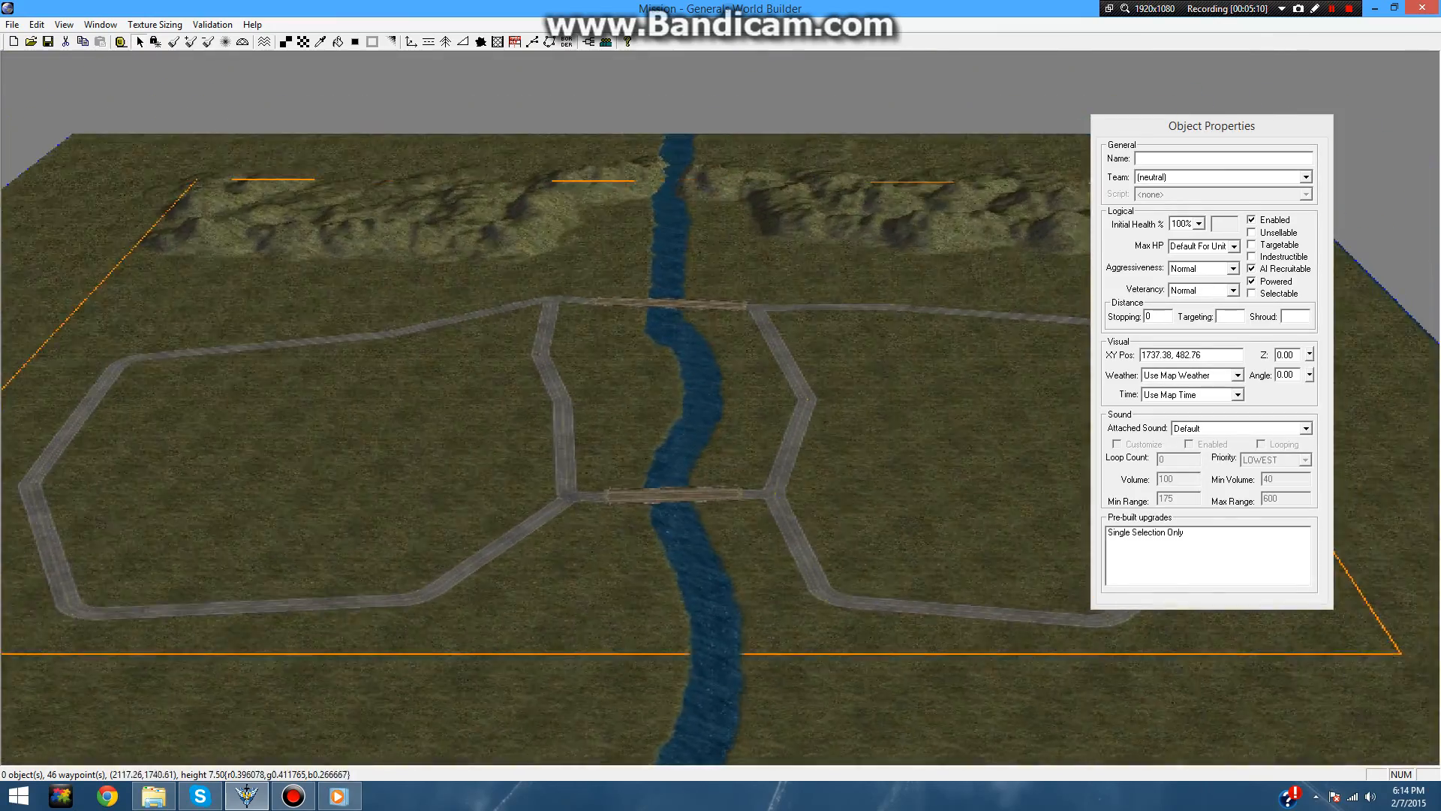
scroll(720, 405, up, 8)
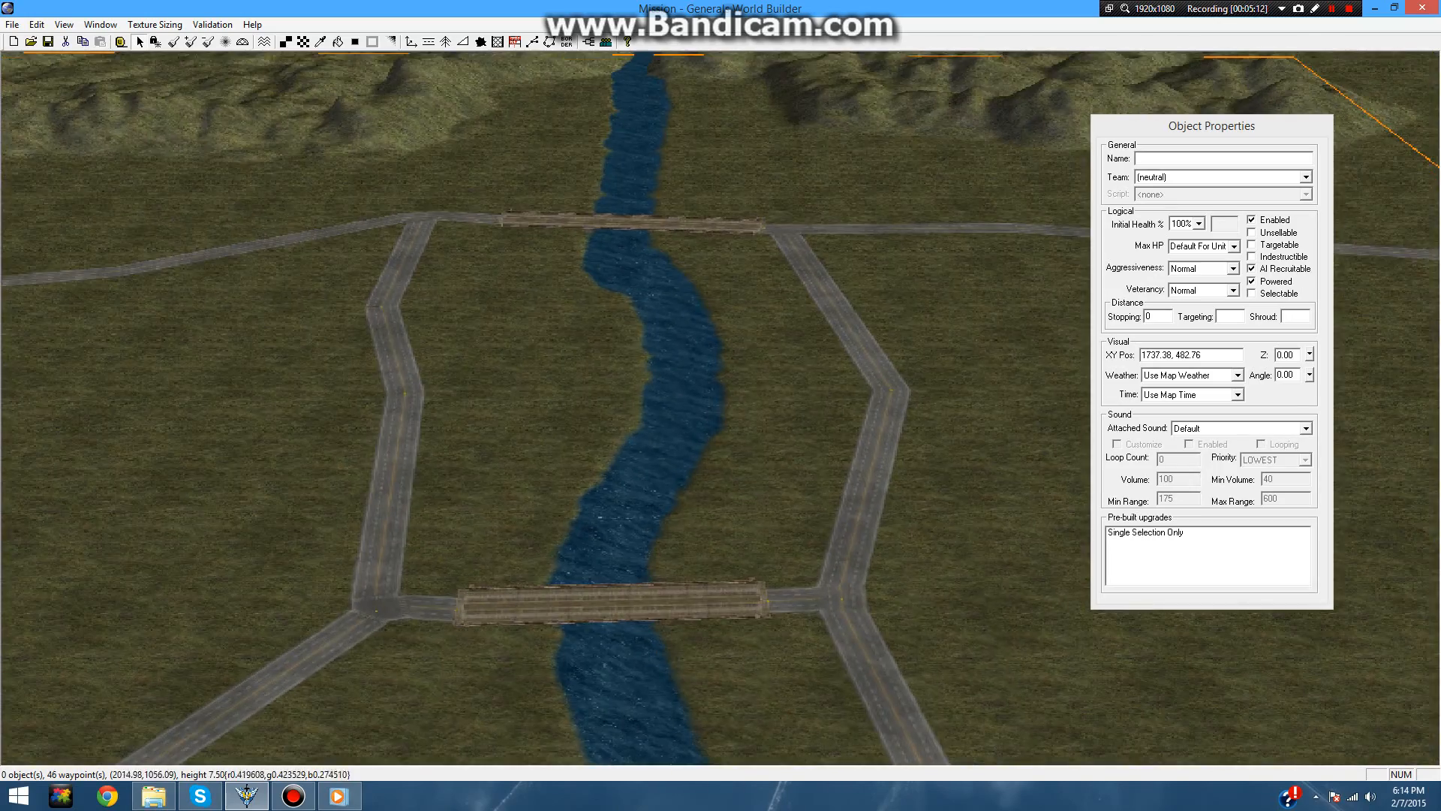
scroll(720, 405, down, 5)
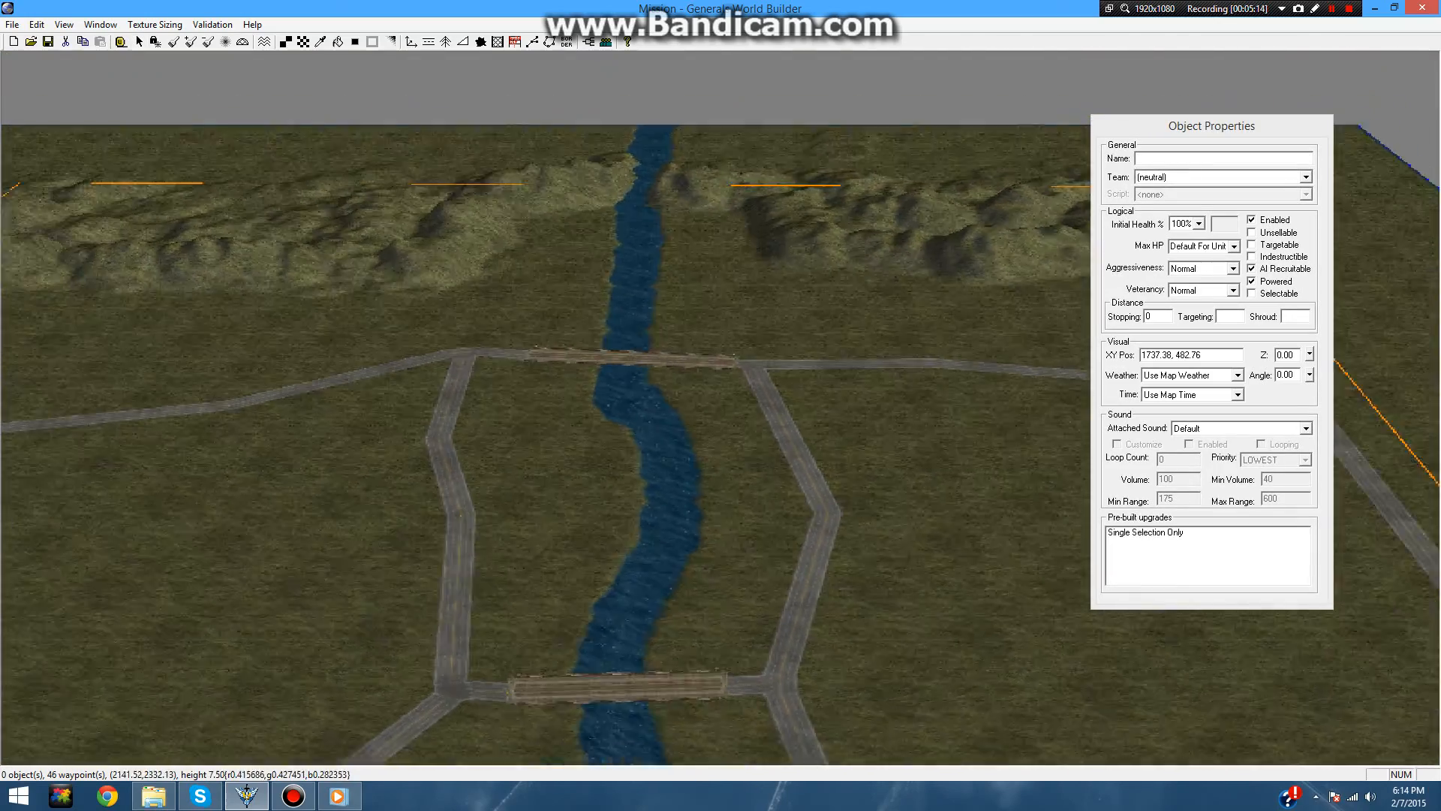
right_drag(661, 323, 735, 525)
right_drag(676, 382, 648, 747)
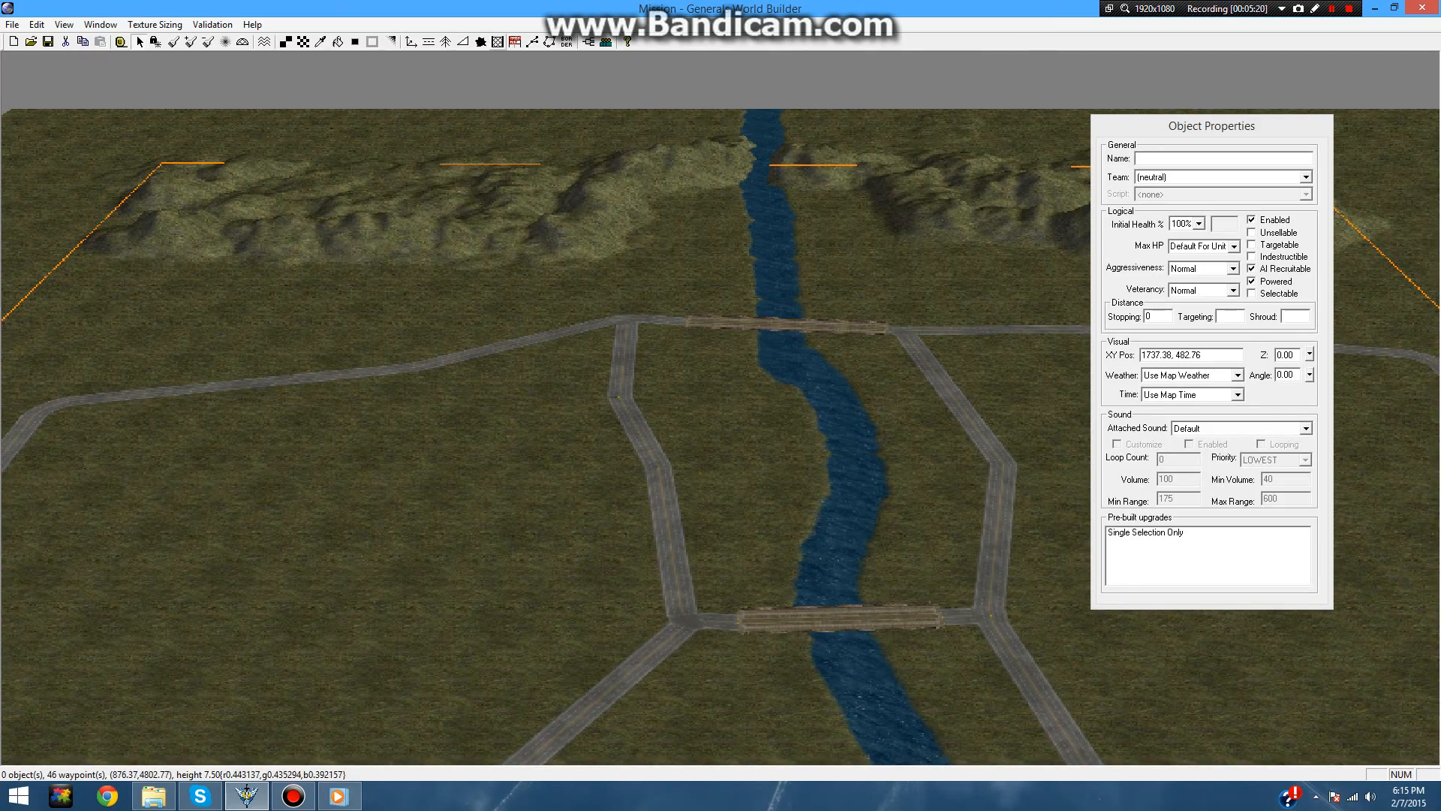
right_drag(428, 364, 383, 338)
- Set up the Grove tool with a total tree count of 35 and water placement disallowed
click(446, 41)
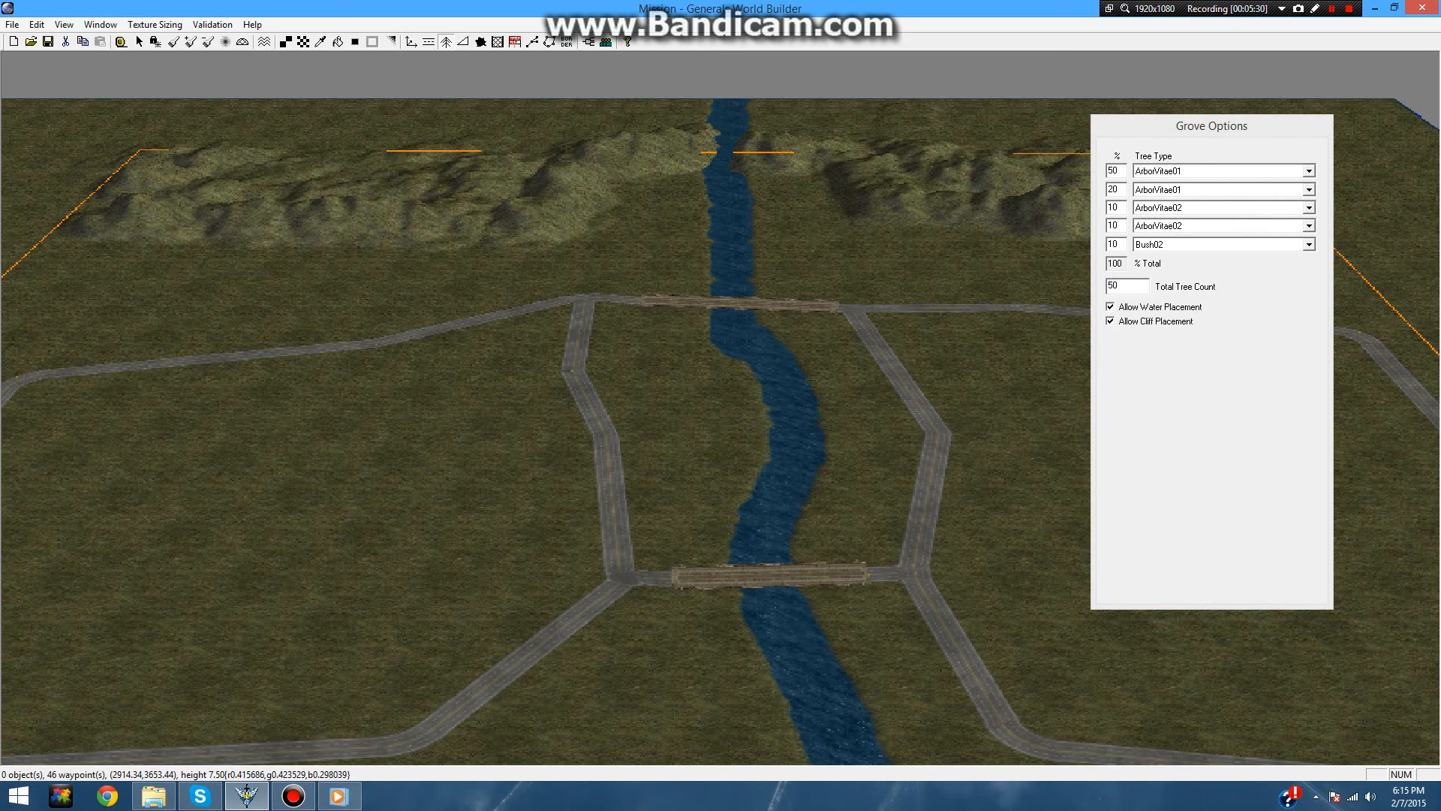
double_click(1114, 286)
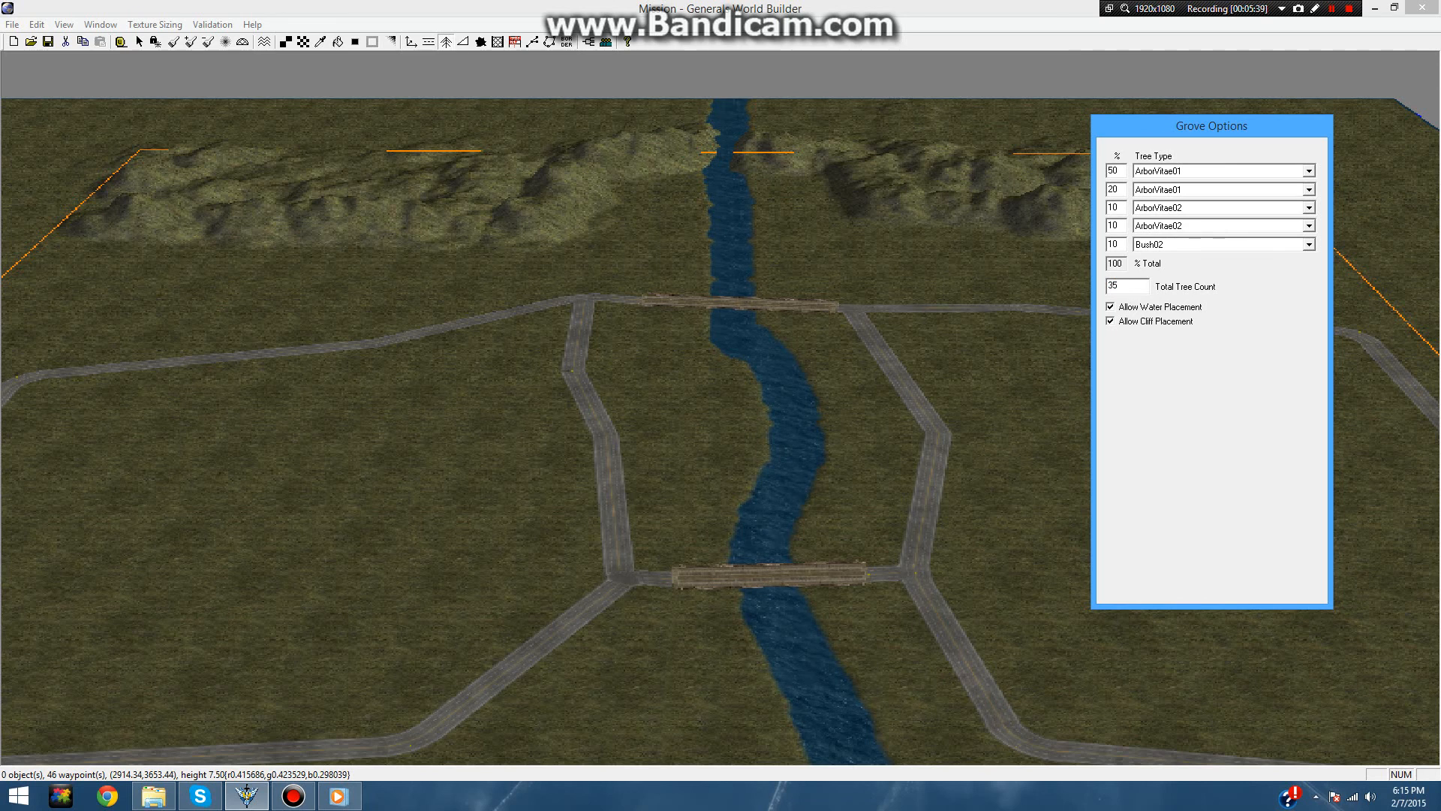
click(1111, 307)
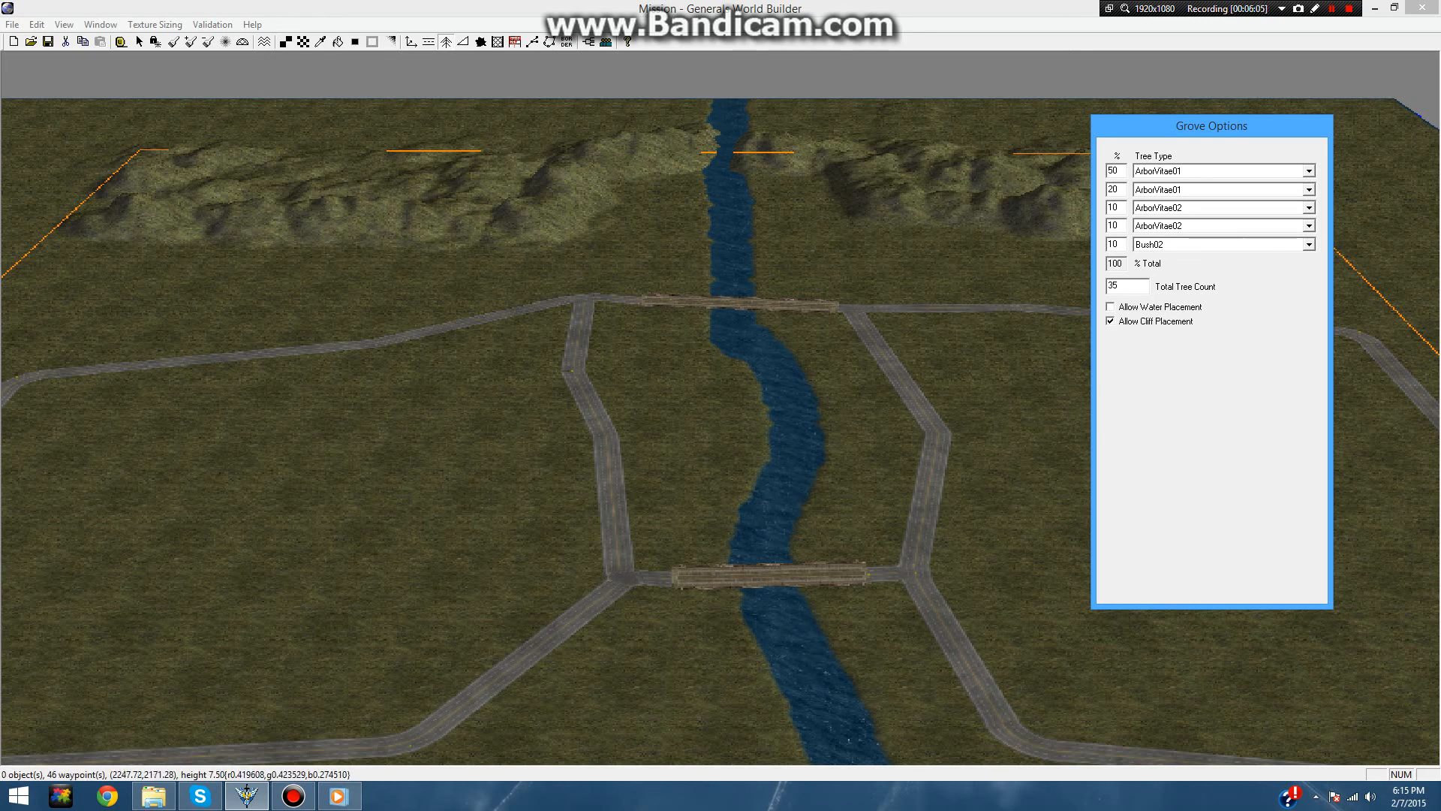
click(933, 275)
scroll(933, 275, up, 1)
scroll(933, 275, up, 1)
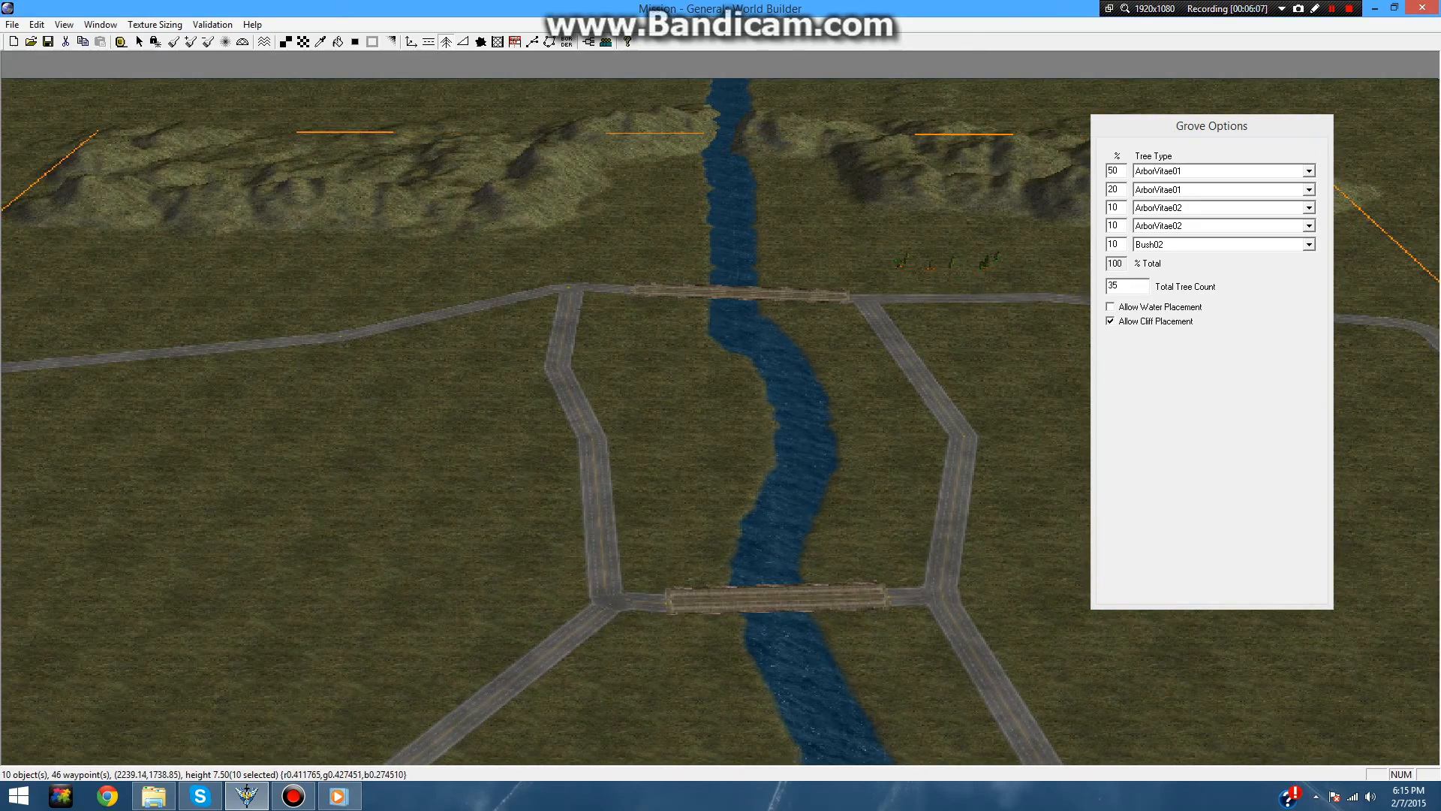
key(ctrl+z)
- Place a grove of 35 trees between the mountains and the road west of the river
right_drag(933, 275, 530, 263)
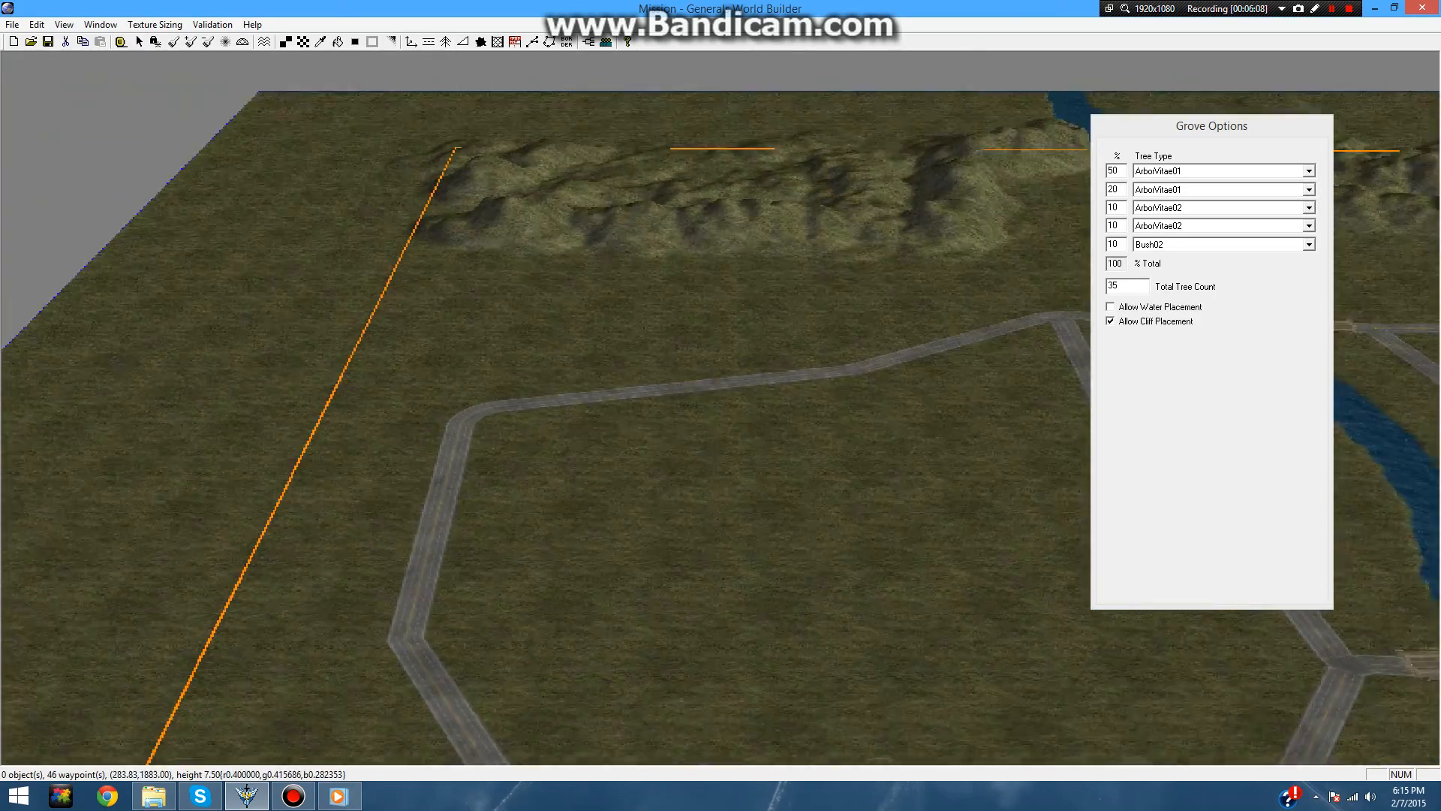
right_drag(646, 315, 1081, 225)
mouse_move(571, 277)
right_down()
mouse_move(255, 290)
mouse_move(226, 305)
right_up()
drag(211, 327, 334, 385)
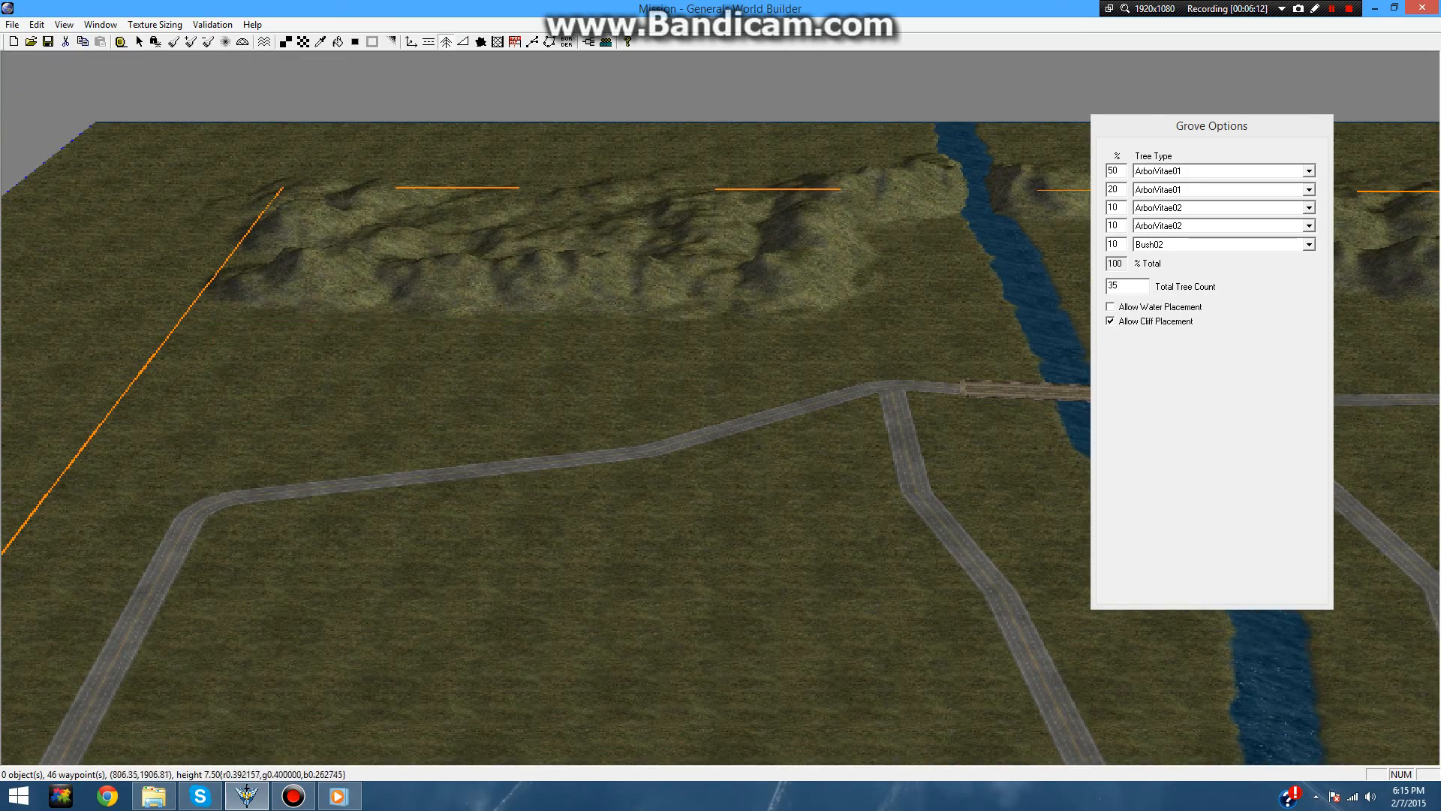
drag(210, 322, 653, 437)
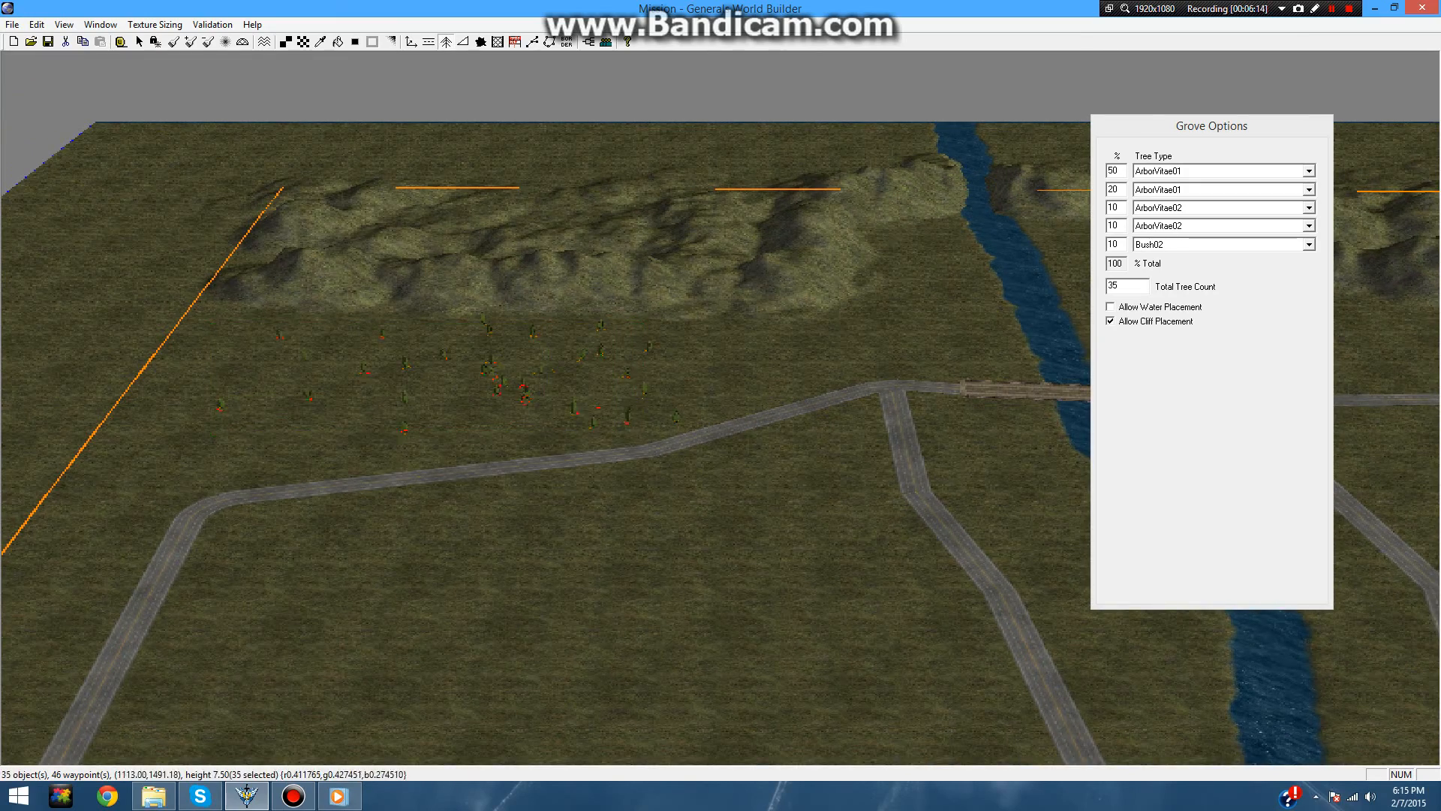
- Place a second 35-tree grove between the mountains and the road east of the river
scroll(691, 544, down, 4)
right_drag(690, 556, 810, 562)
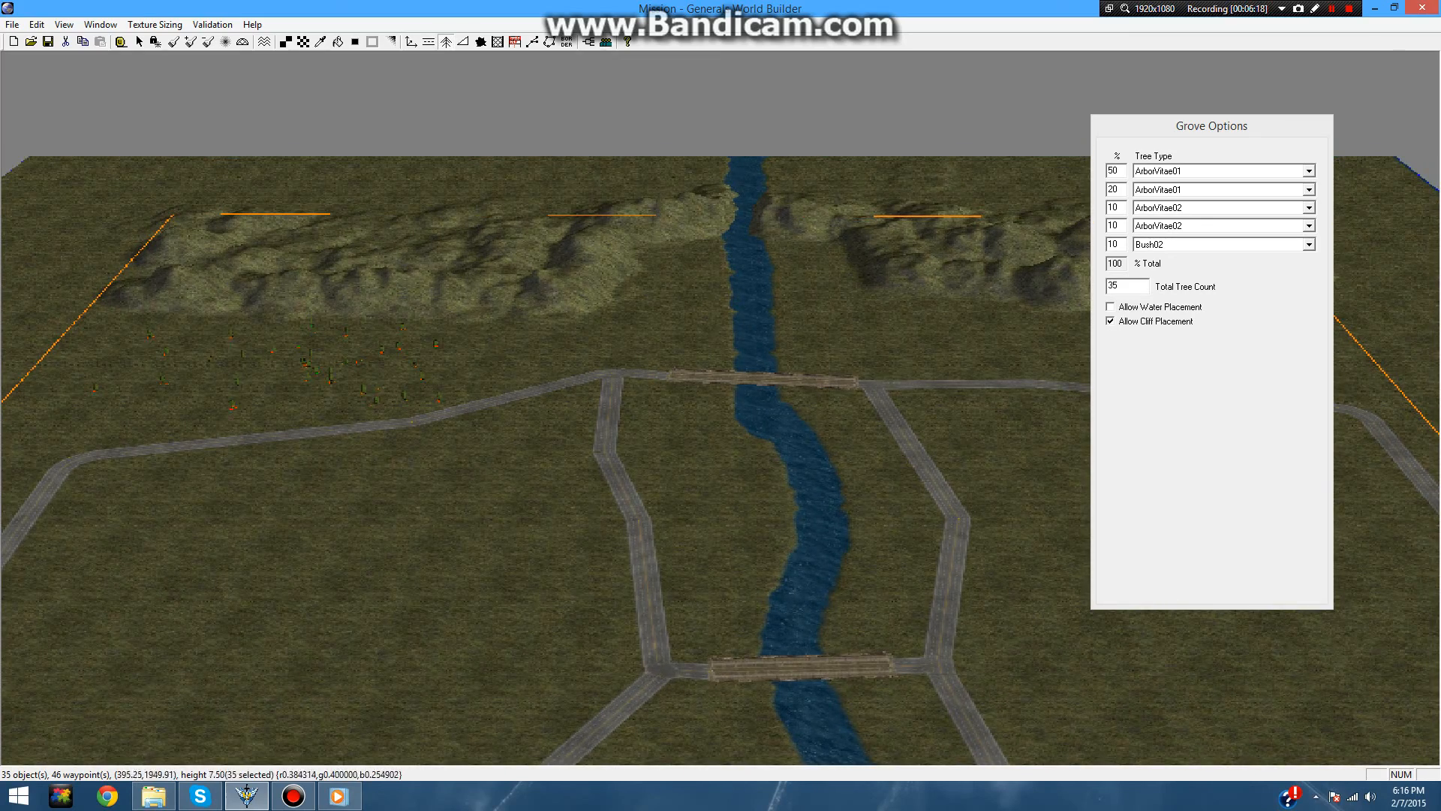
right_drag(359, 482, 704, 350)
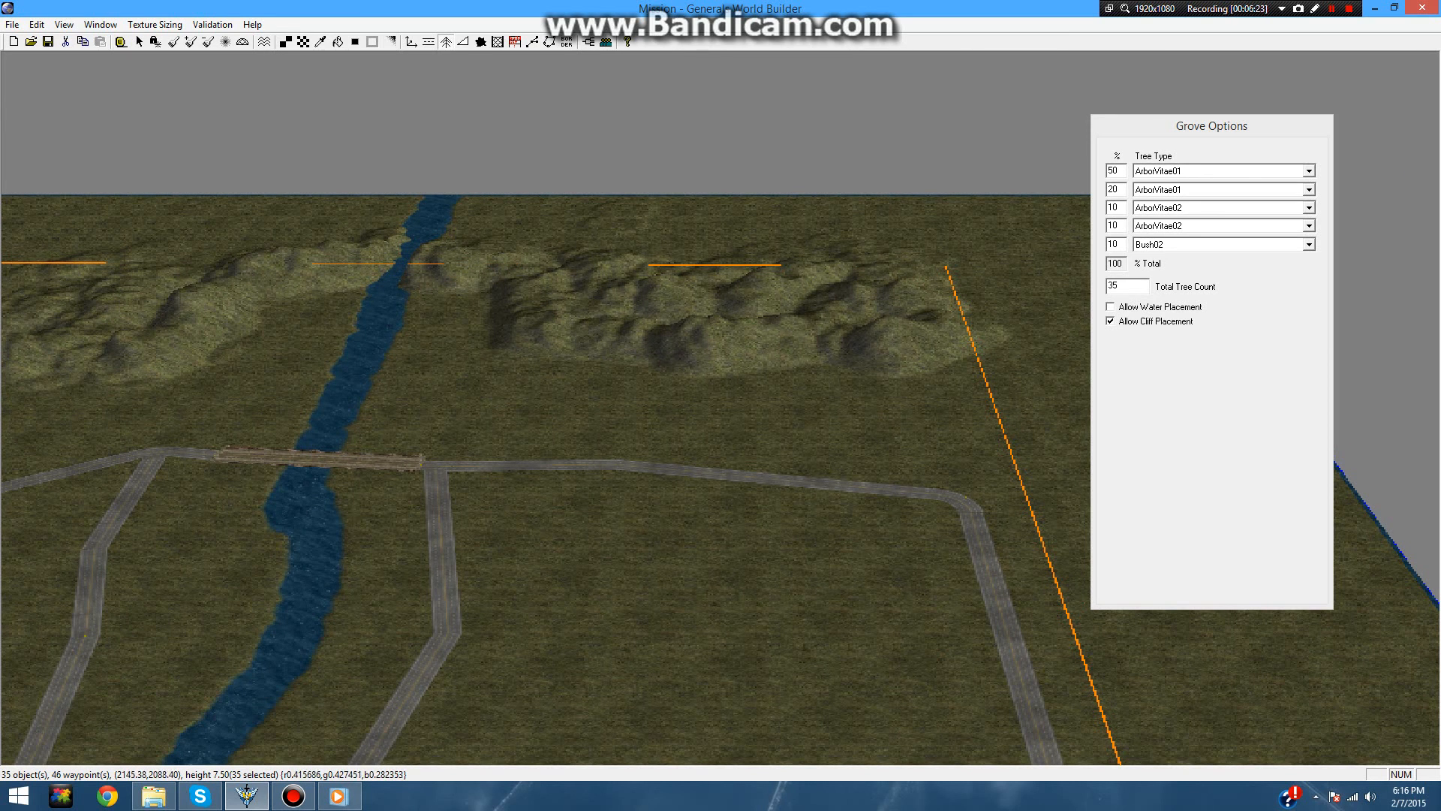
drag(488, 378, 970, 446)
scroll(970, 446, down, 1)
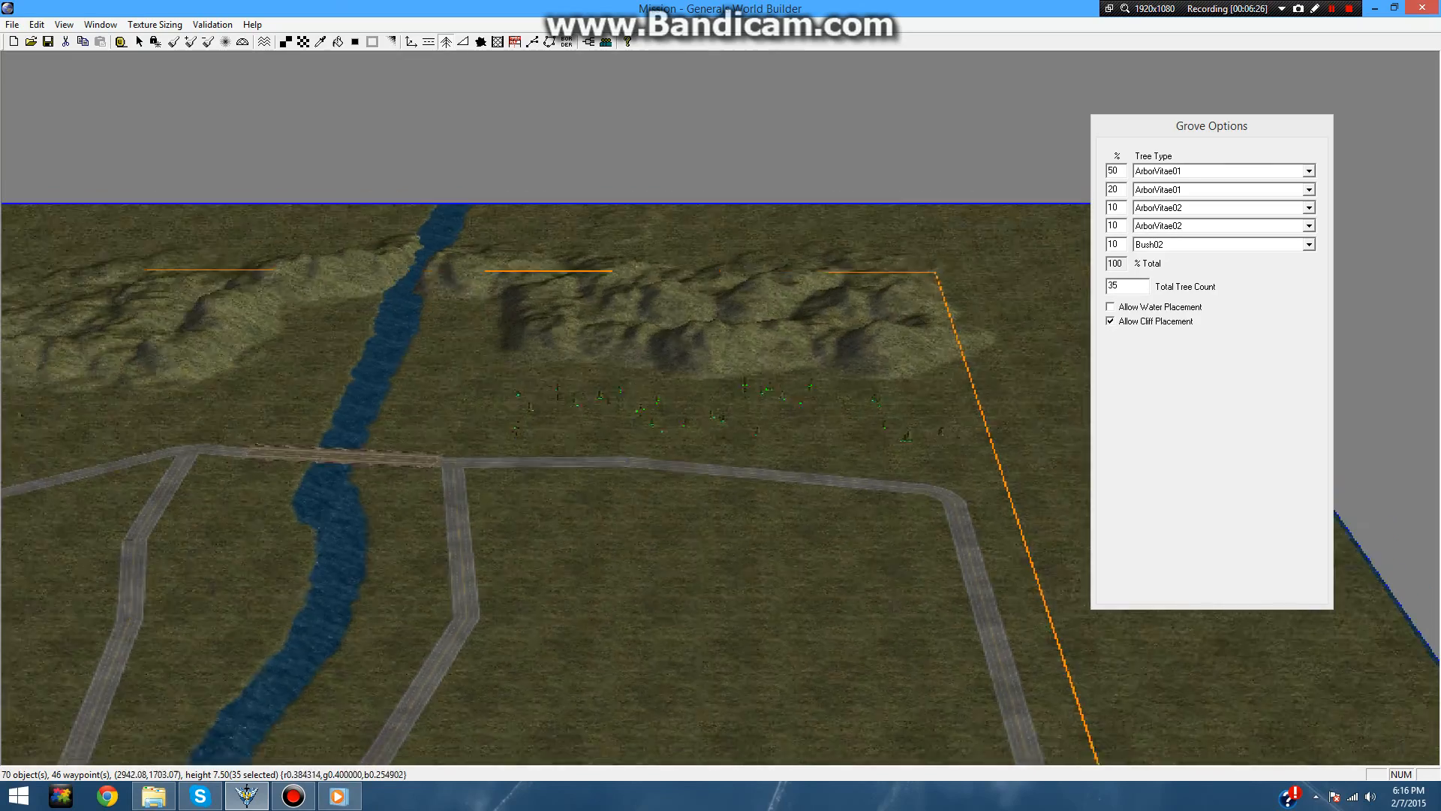
scroll(971, 446, up, 4)
right_drag(938, 450, 788, 608)
right_drag(901, 481, 773, 323)
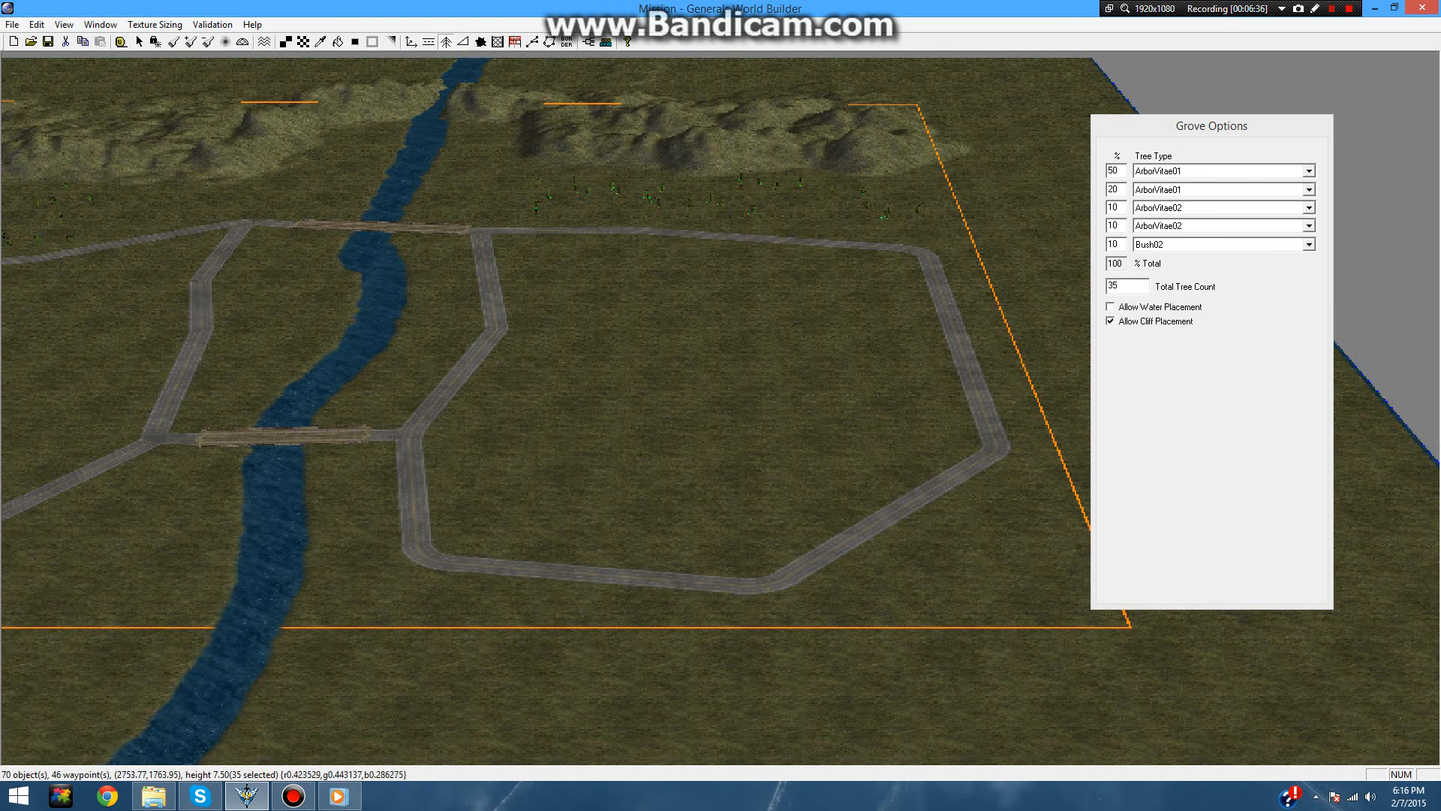
- Place one 35-tree grove inside the road loop east of the river and another inside the west loop
right_drag(893, 480, 904, 410)
mouse_move(745, 469)
mouse_down()
mouse_move(715, 217)
mouse_move(705, 241)
mouse_move(544, 217)
mouse_move(694, 205)
mouse_move(655, 214)
mouse_up()
right_drag(656, 214, 324, 210)
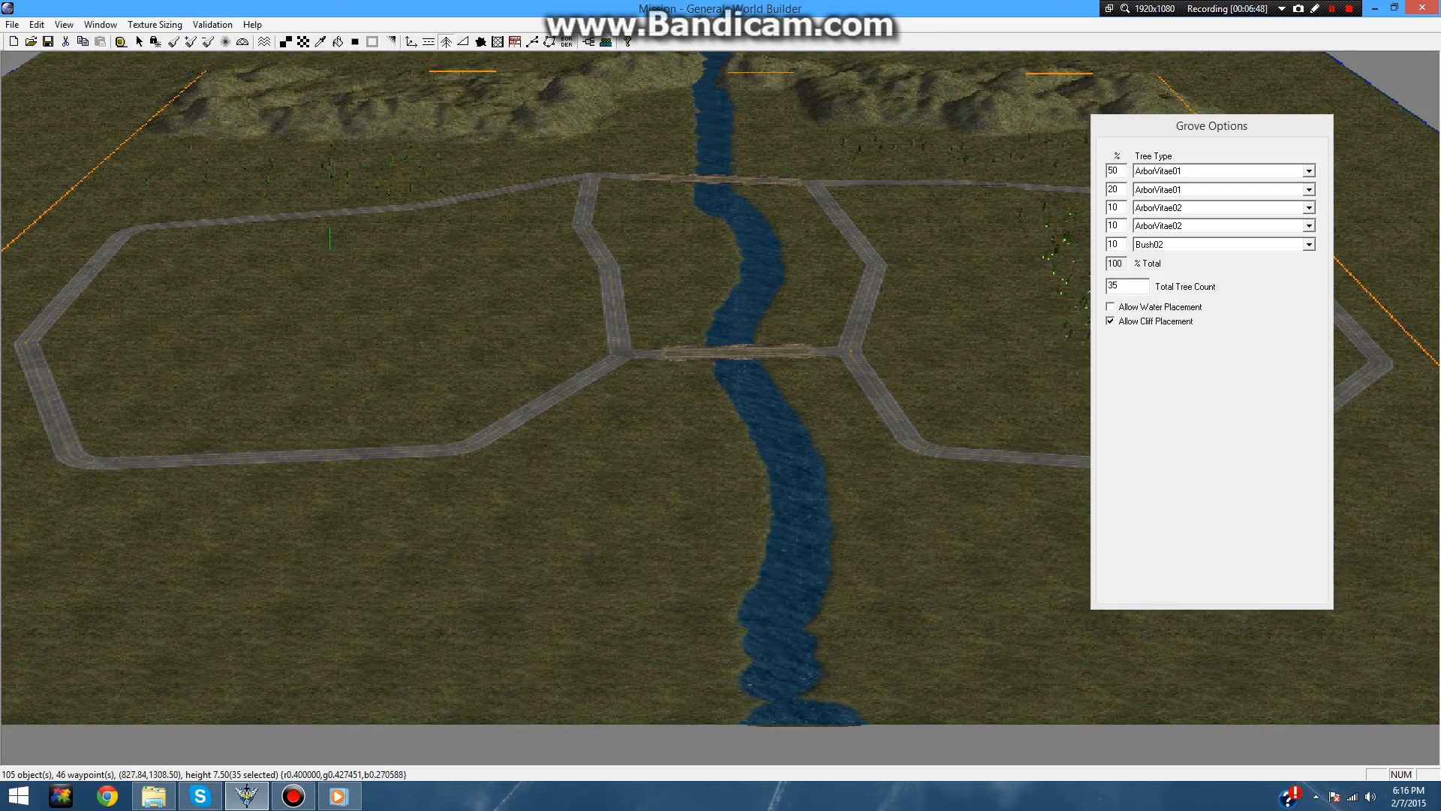
drag(329, 249, 414, 441)
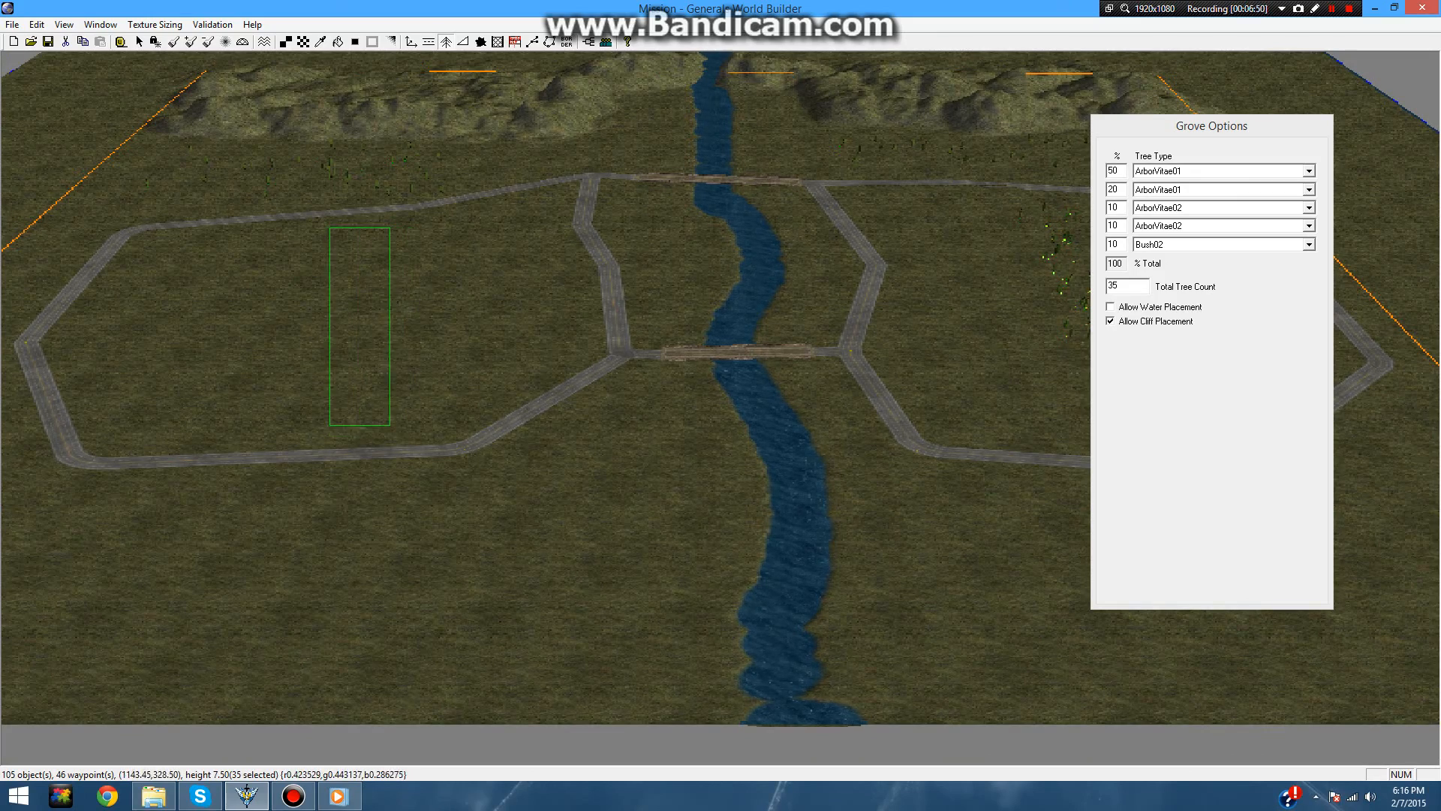
- Place a 35-tree grove on each riverbank just south of the near bridge, between the river and the roads
right_drag(833, 312, 540, 398)
scroll(431, 544, up, 4)
scroll(431, 544, down, 4)
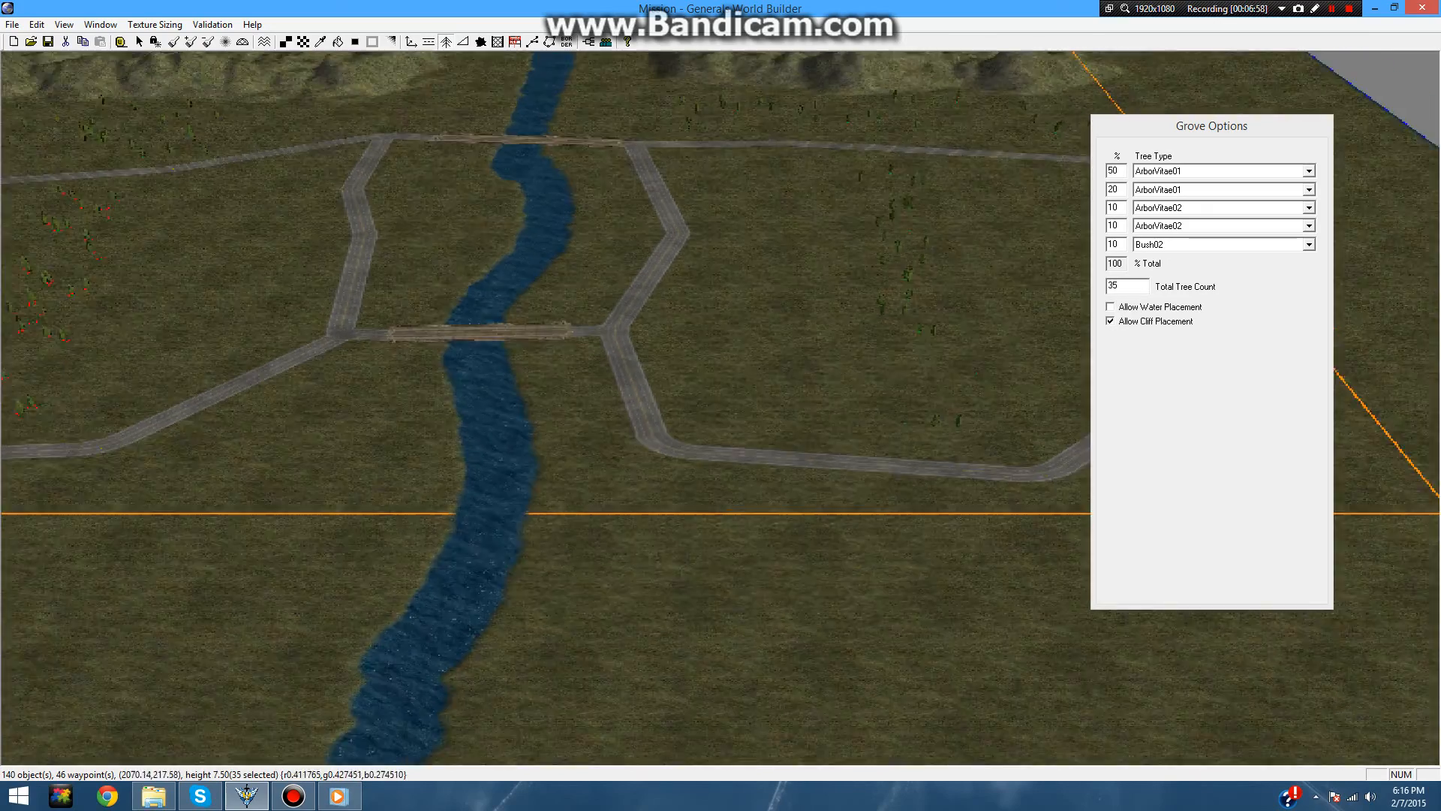
scroll(540, 398, down, 3)
drag(418, 392, 519, 473)
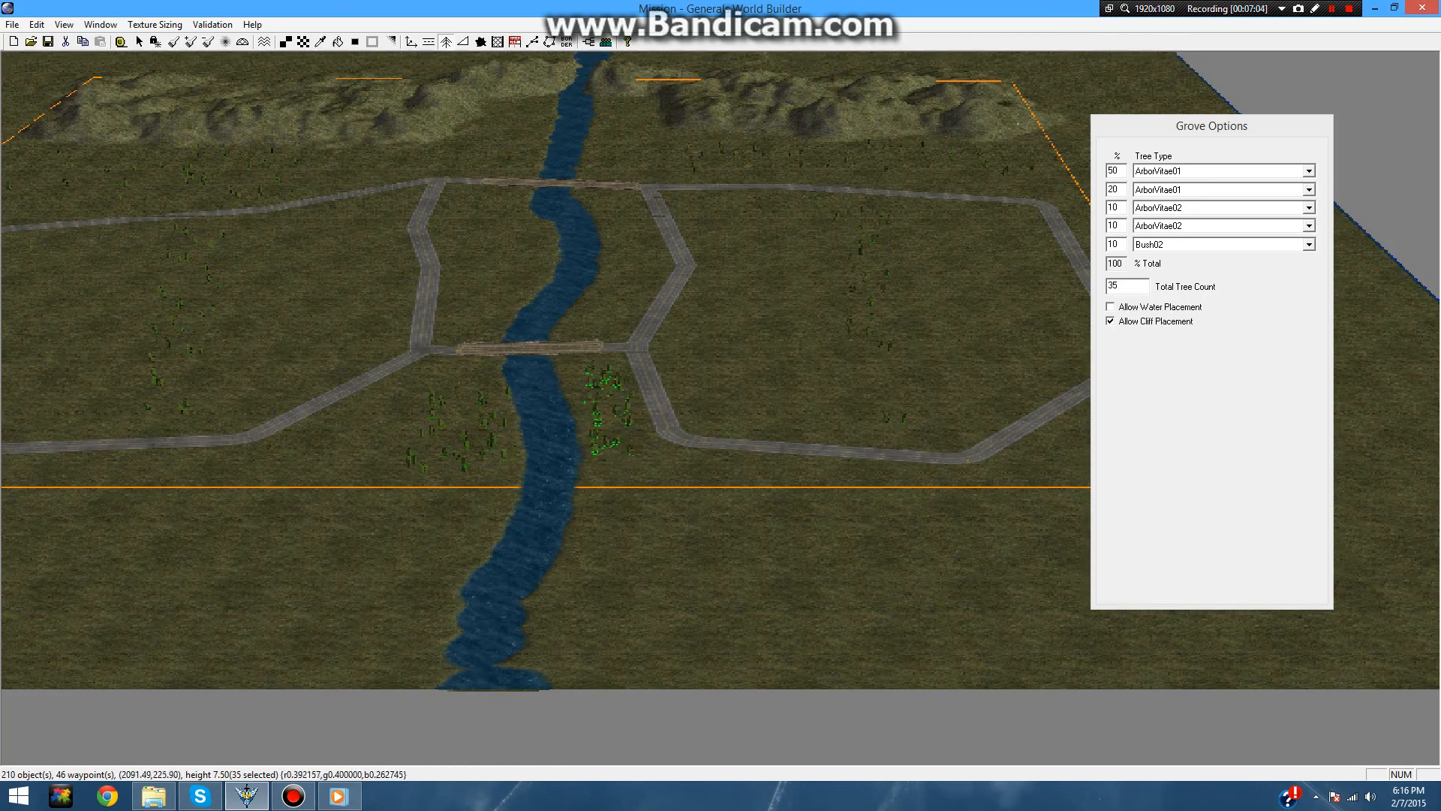
- Place a 35-tree grove on the west bank between the road and the river, just south of the far bridge
scroll(634, 447, up, 3)
right_drag(510, 97, 604, 226)
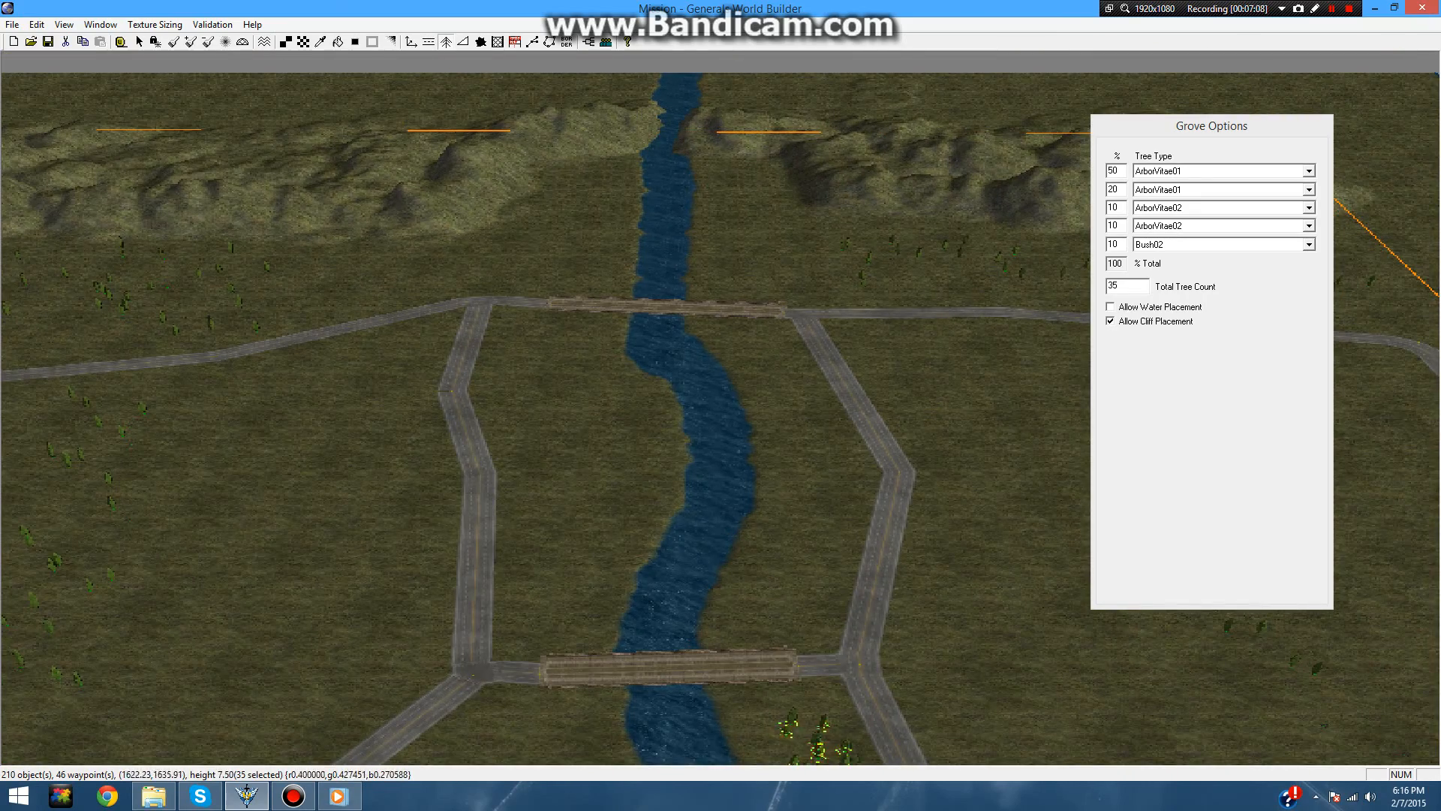
click(567, 366)
scroll(568, 366, down, 3)
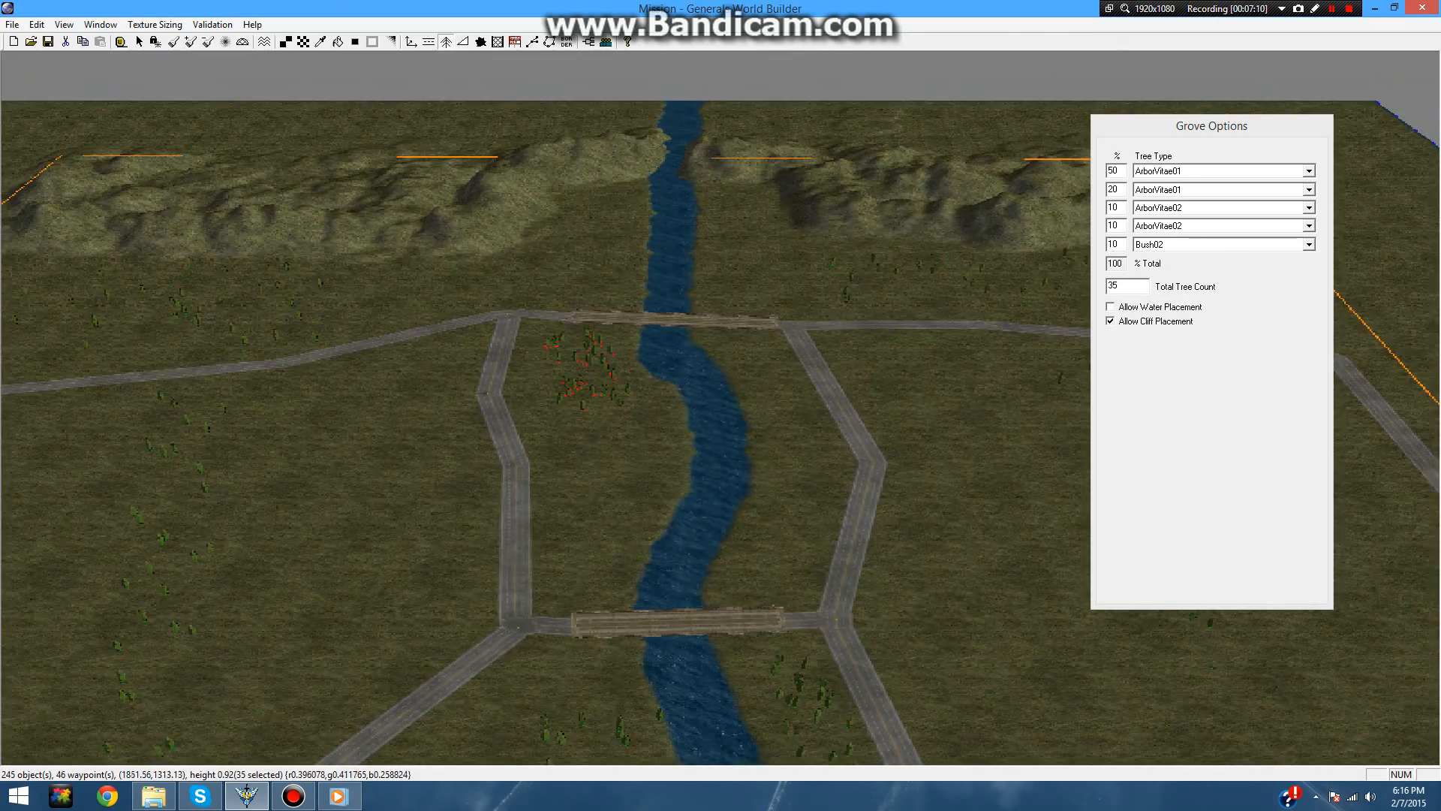
scroll(679, 570, down, 3)
right_drag(886, 432, 856, 492)
right_drag(957, 459, 949, 456)
right_click(894, 462)
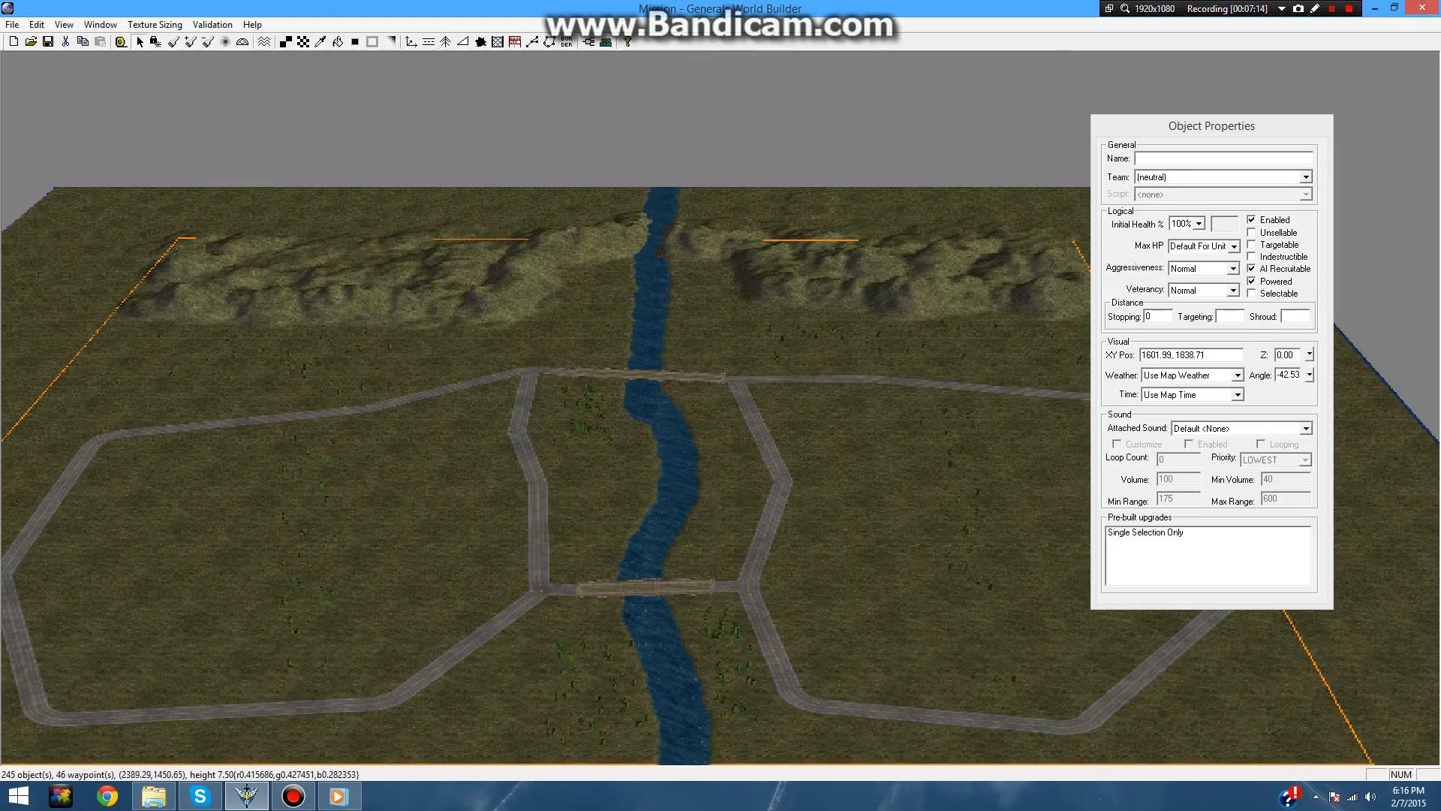
- Choose the SupplyDock from the Civilian structures as the object to place, with the west road loop in view
scroll(709, 466, up, 5)
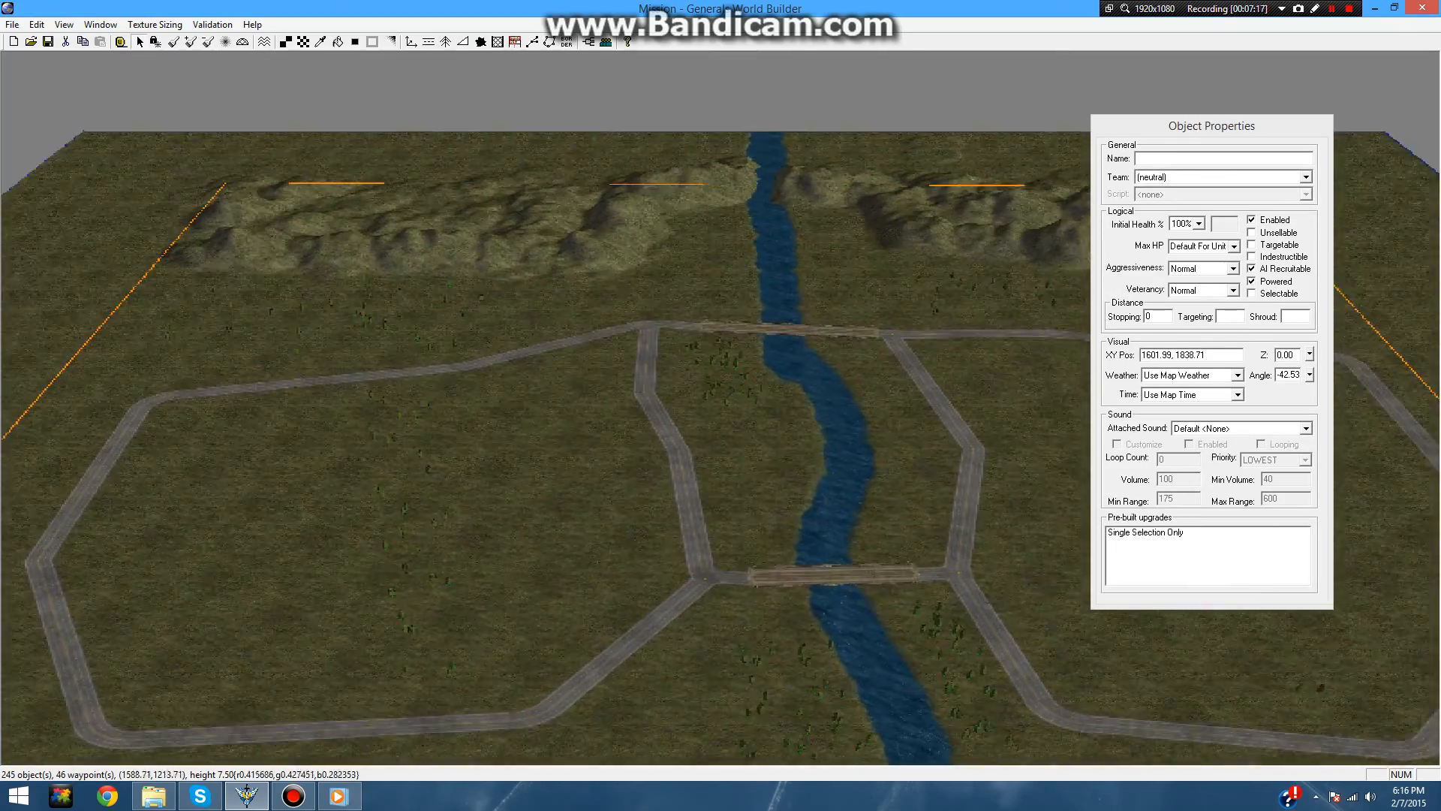
scroll(709, 465, up, 2)
right_drag(708, 465, 1003, 387)
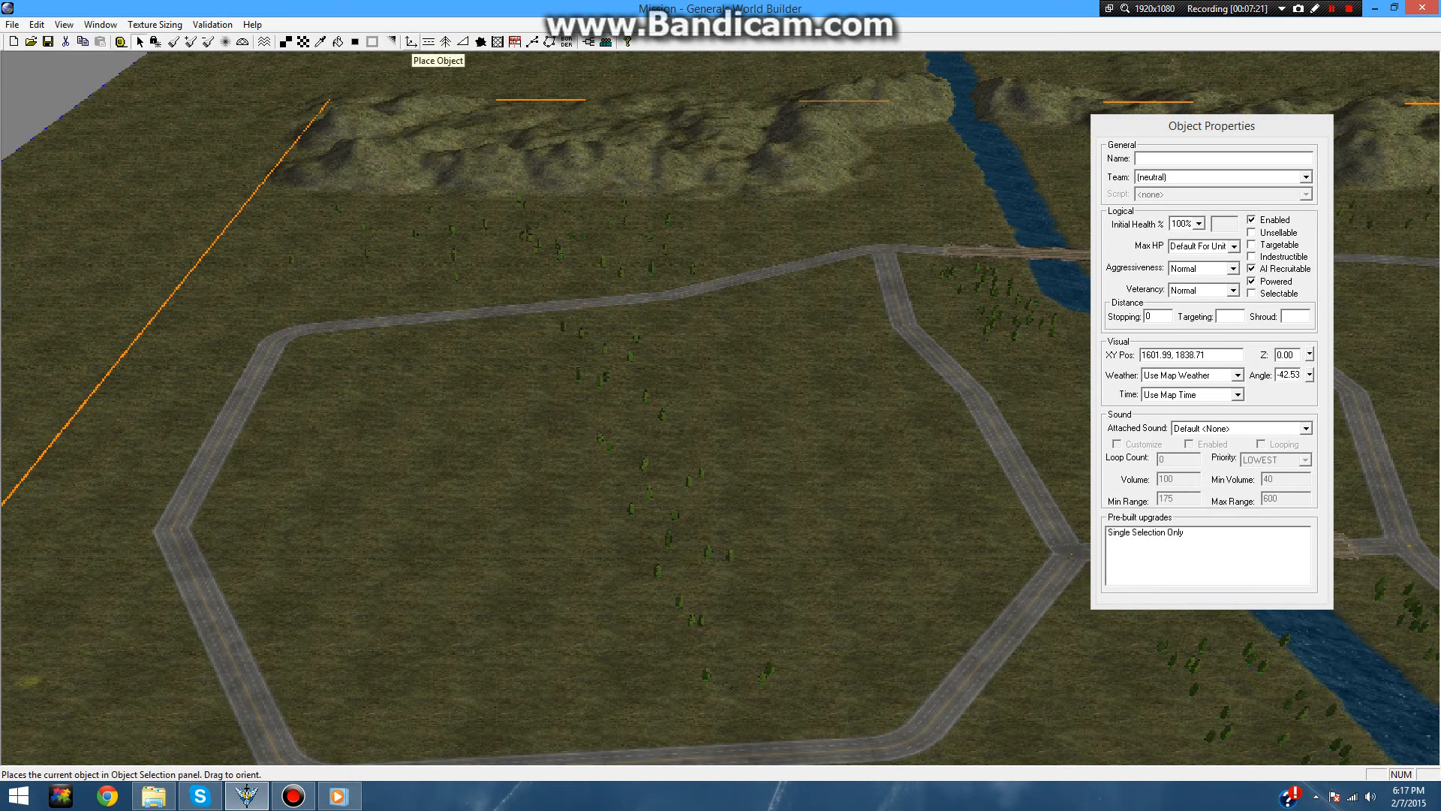
click(411, 42)
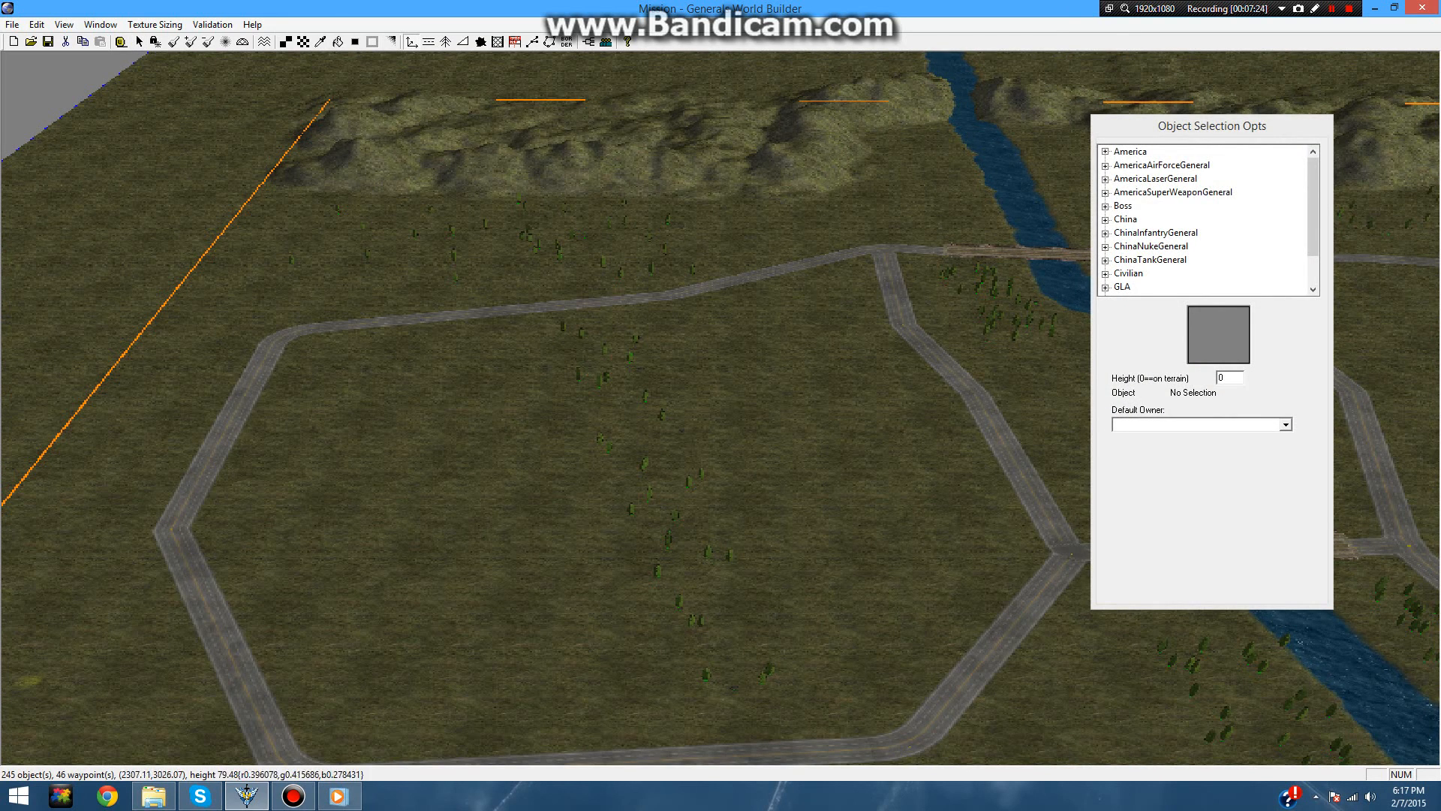
double_click(1129, 273)
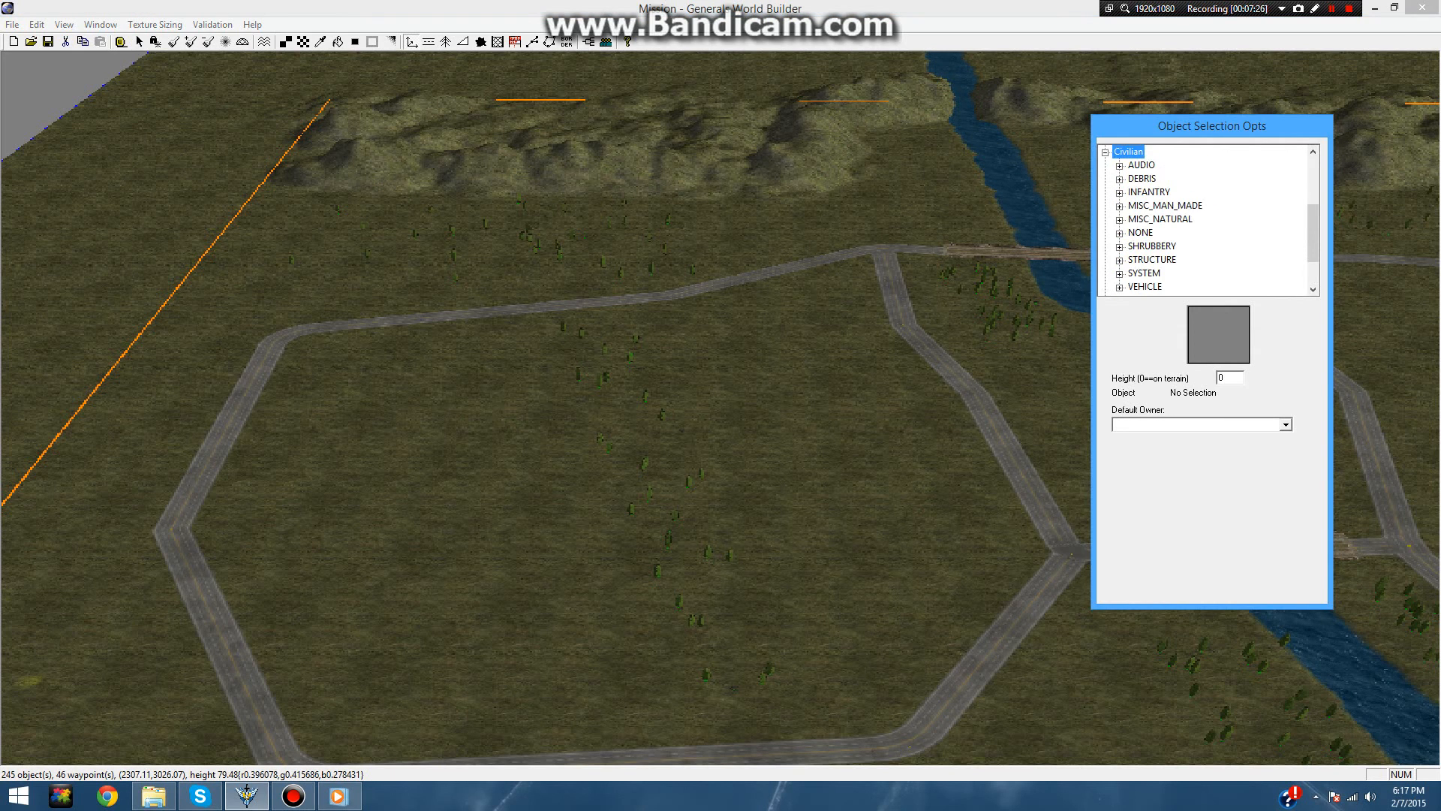
scroll(1205, 219, down, 1)
click(1119, 220)
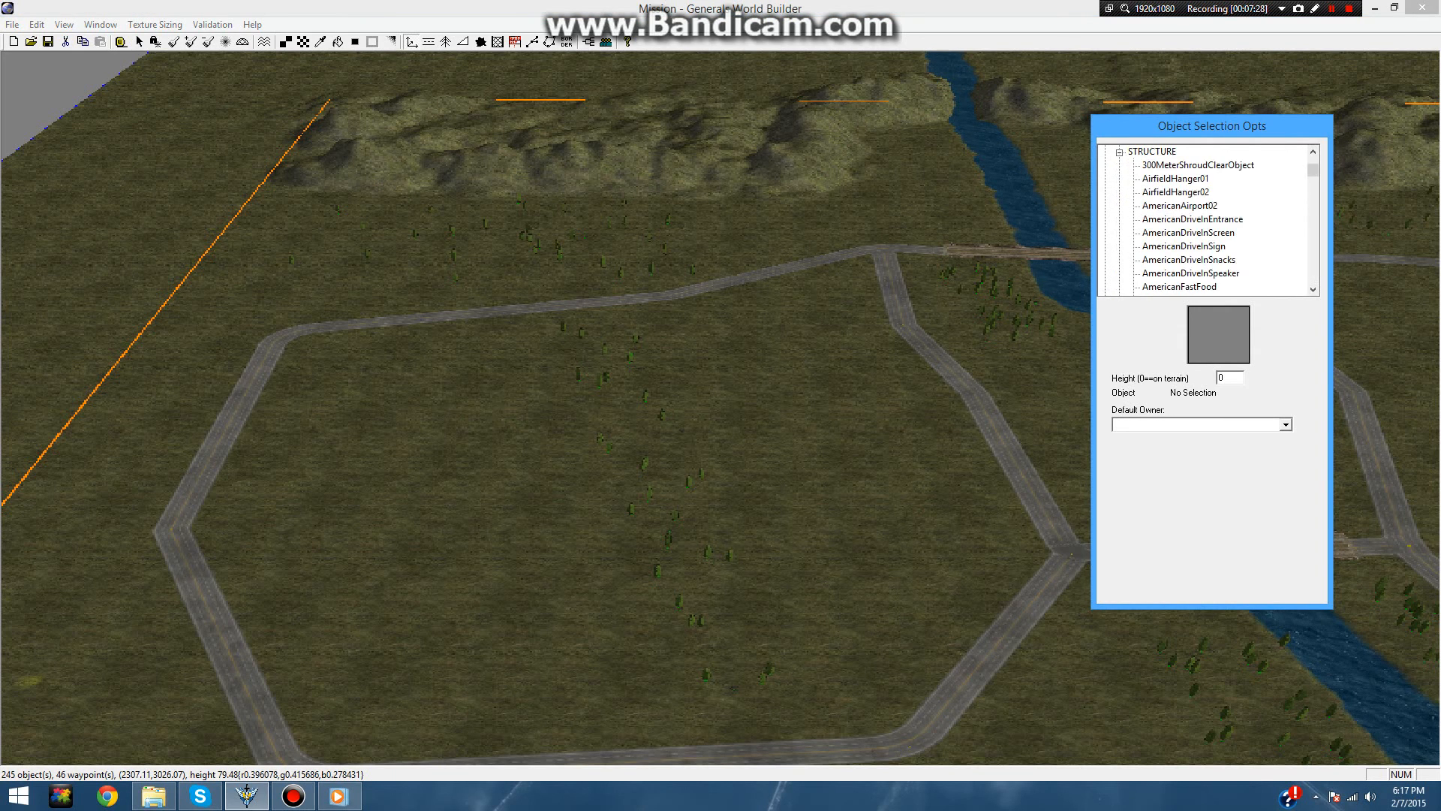
scroll(1205, 219, down, 20)
scroll(1204, 219, down, 20)
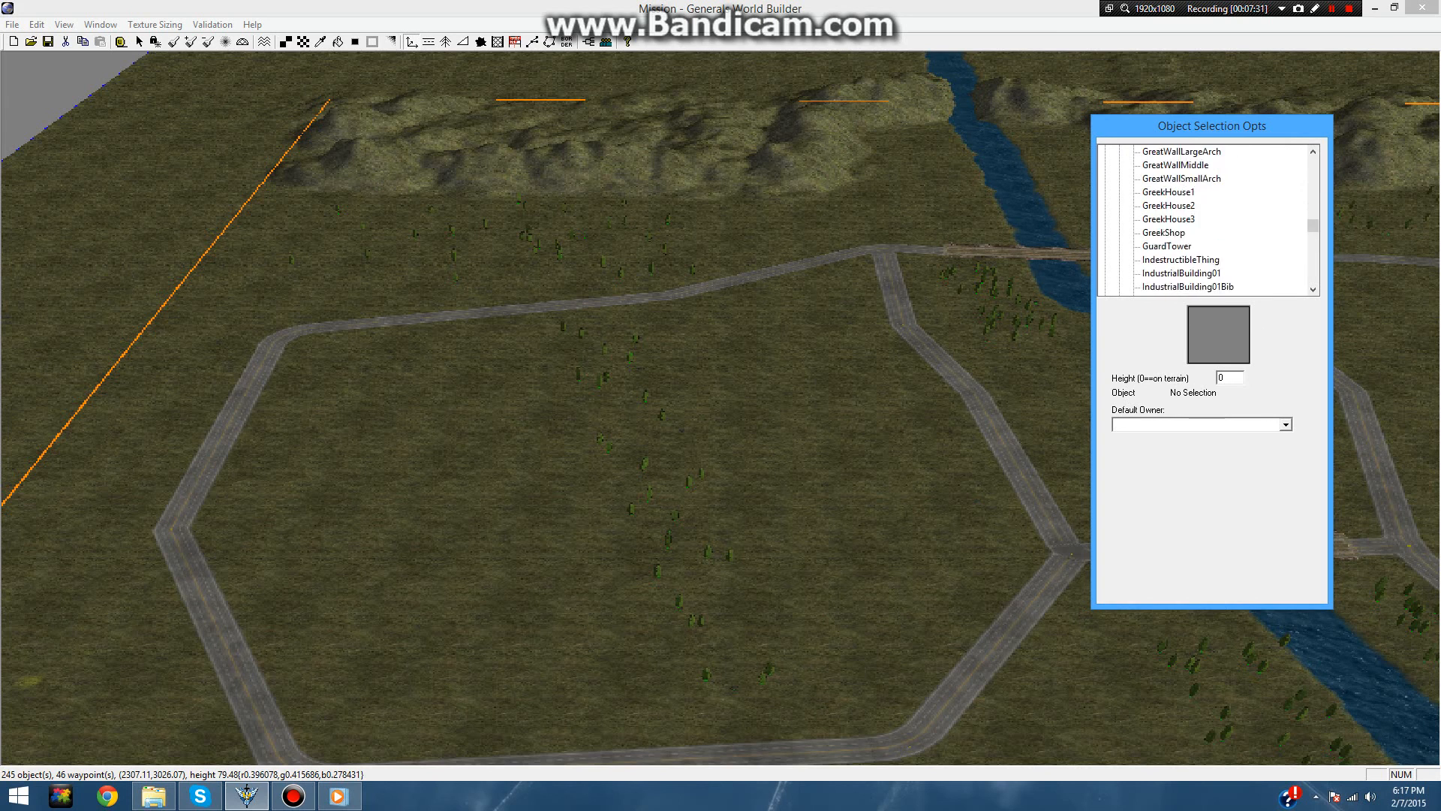
scroll(1204, 219, down, 8)
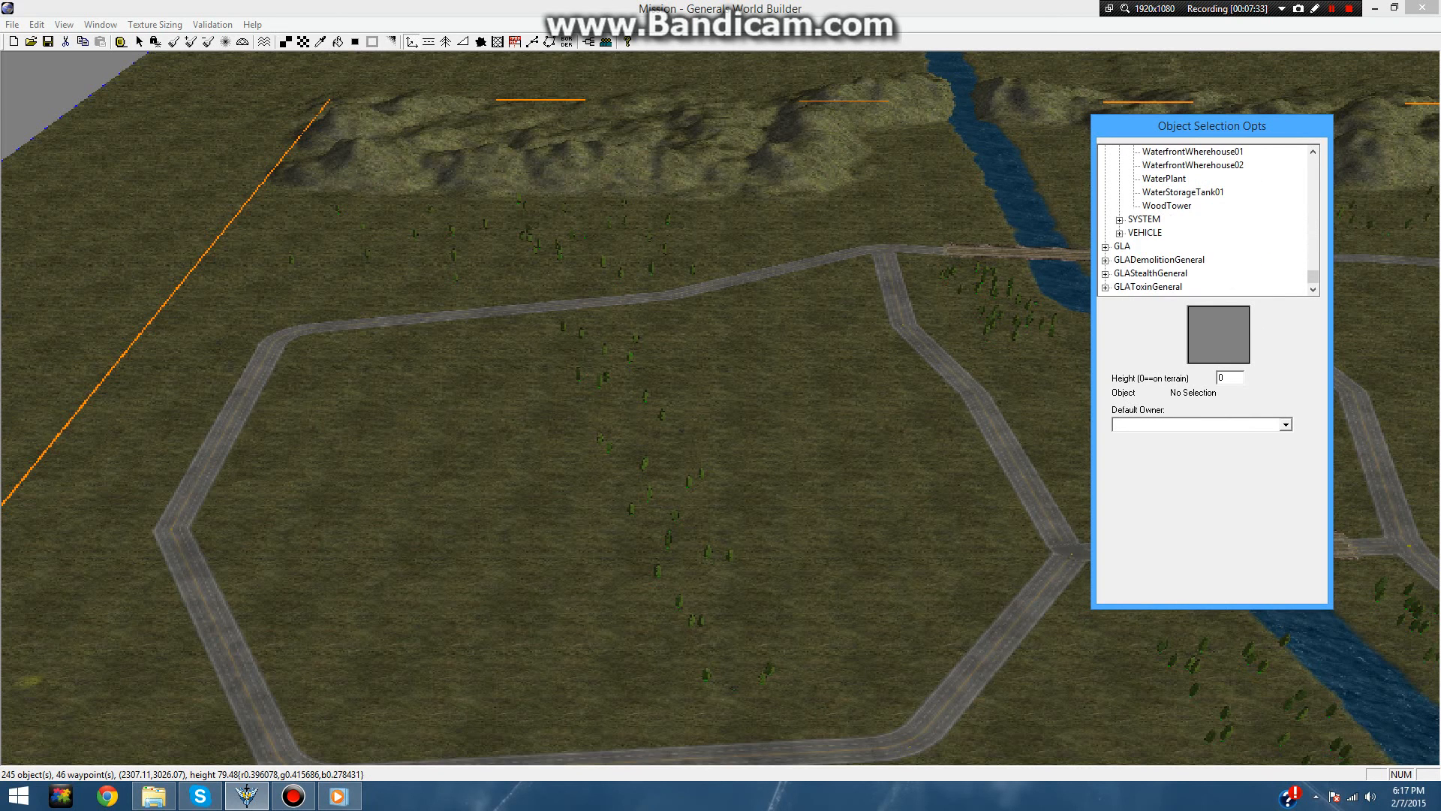
scroll(1205, 219, up, 12)
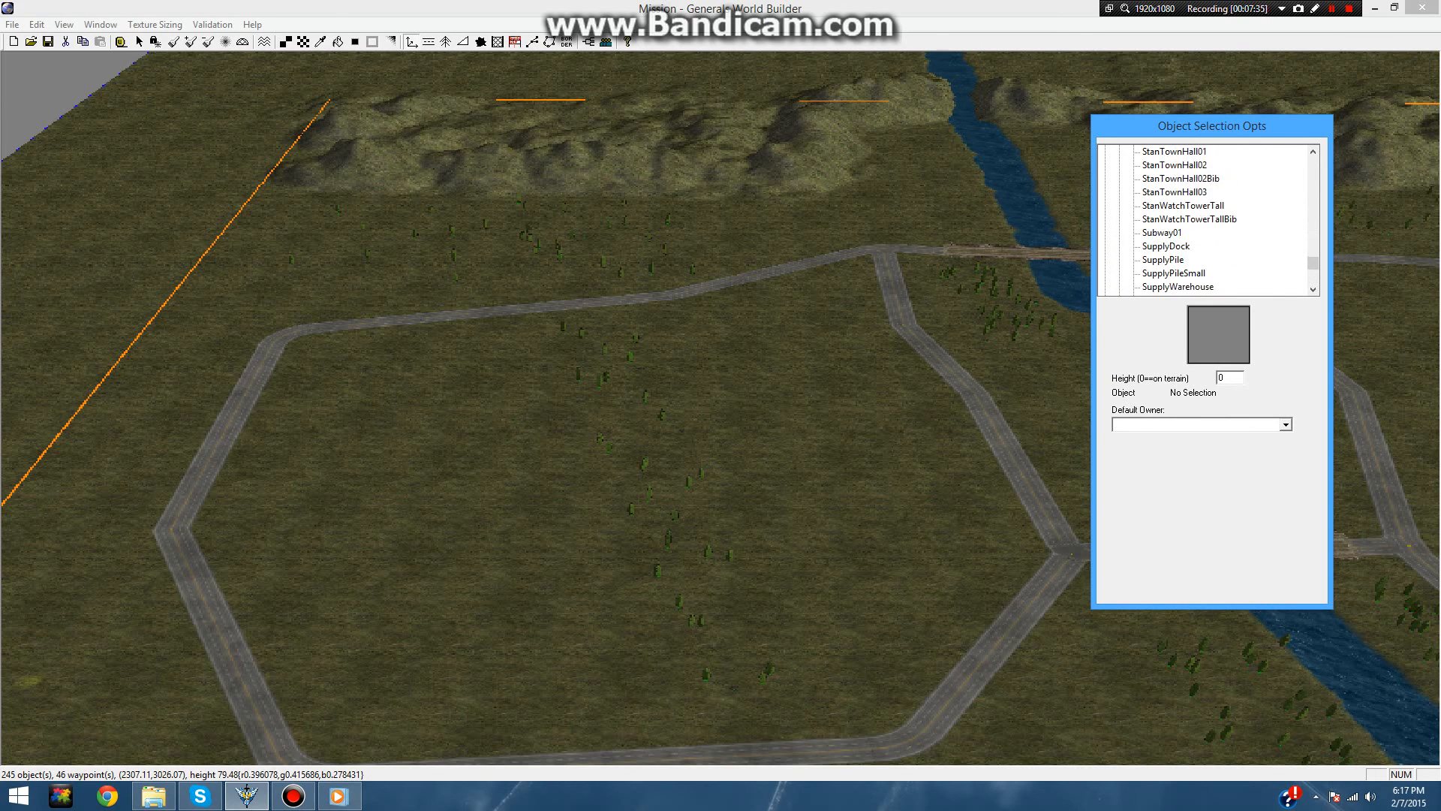
scroll(1205, 220, down, 1)
click(1166, 206)
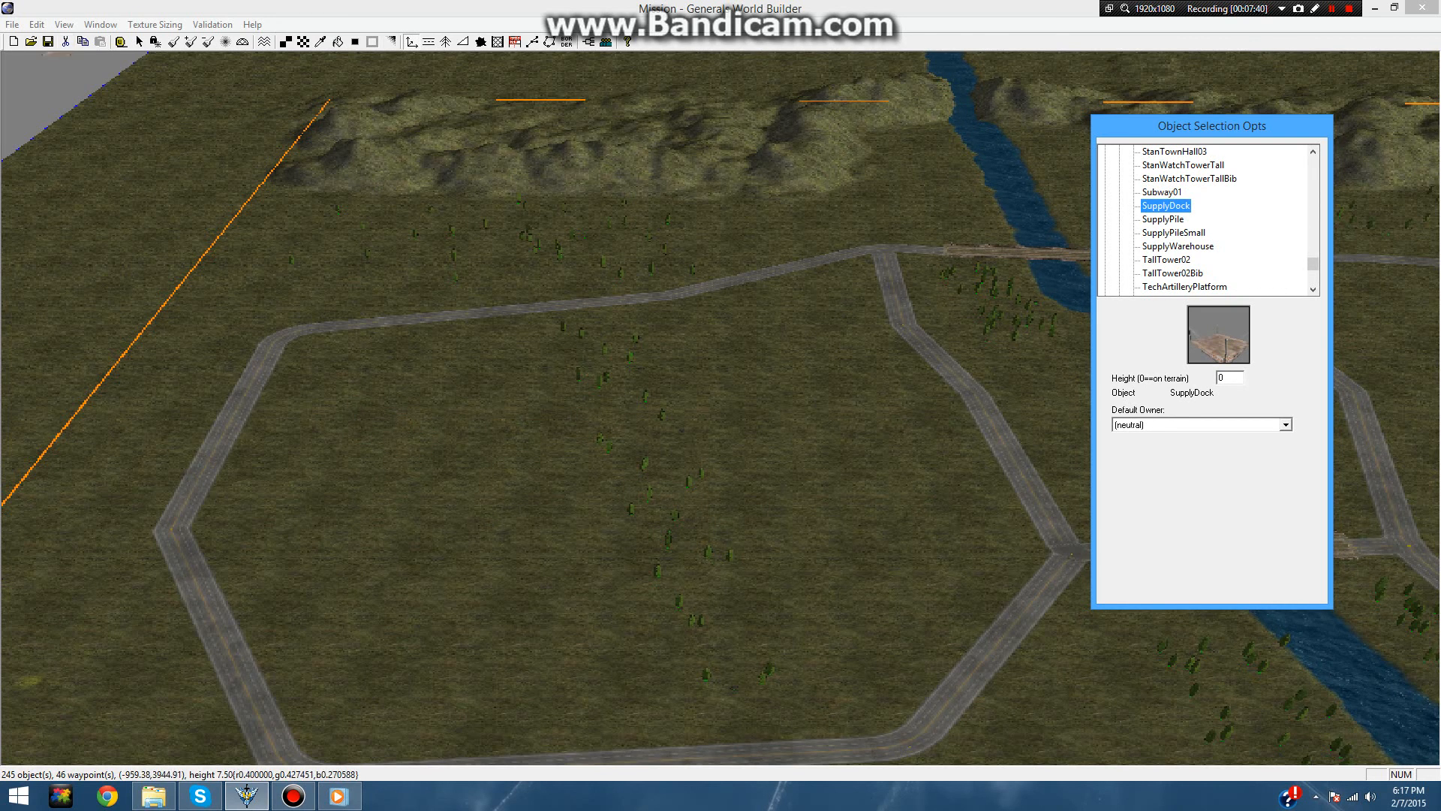
- Add the skirmish players to the map's player list
click(37, 24)
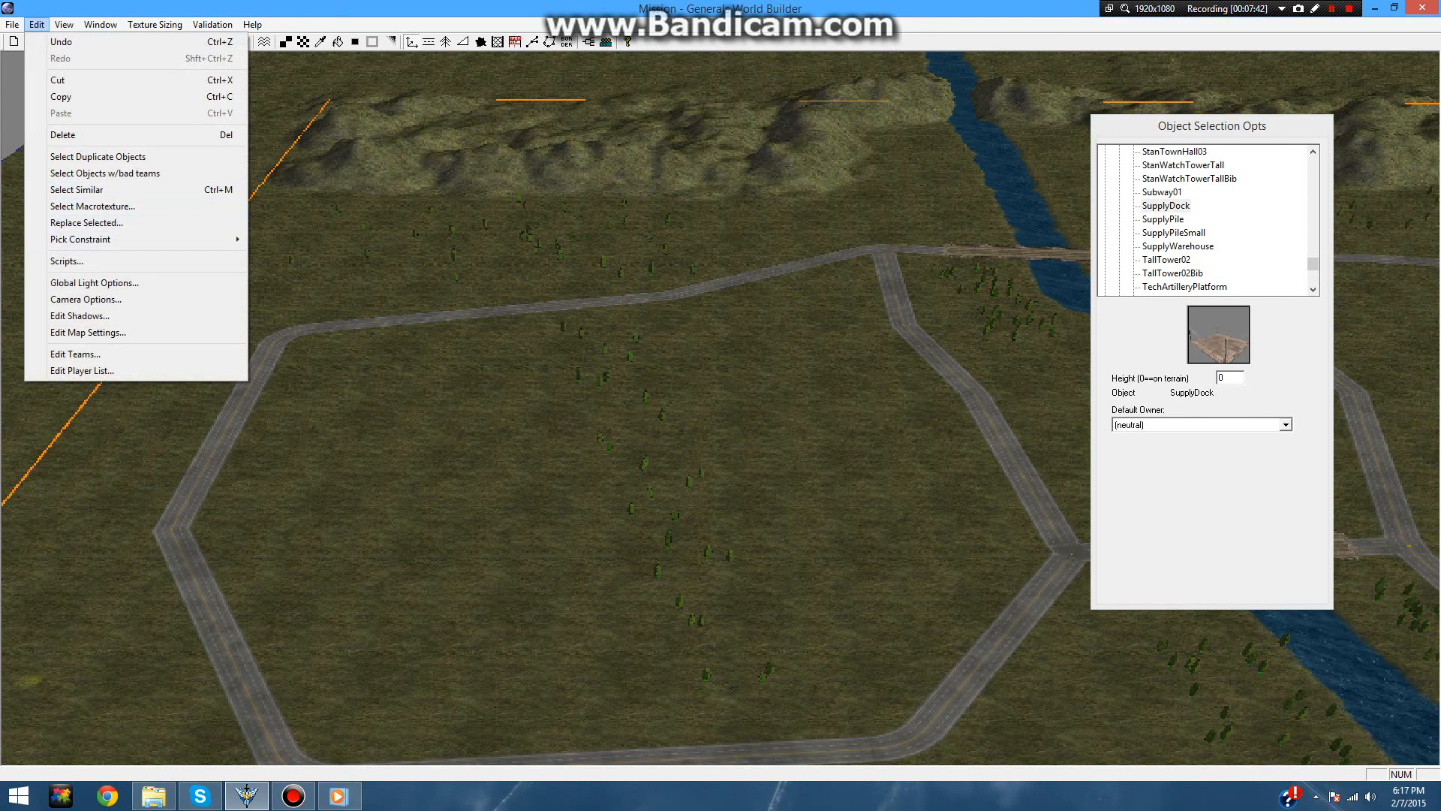
click(82, 370)
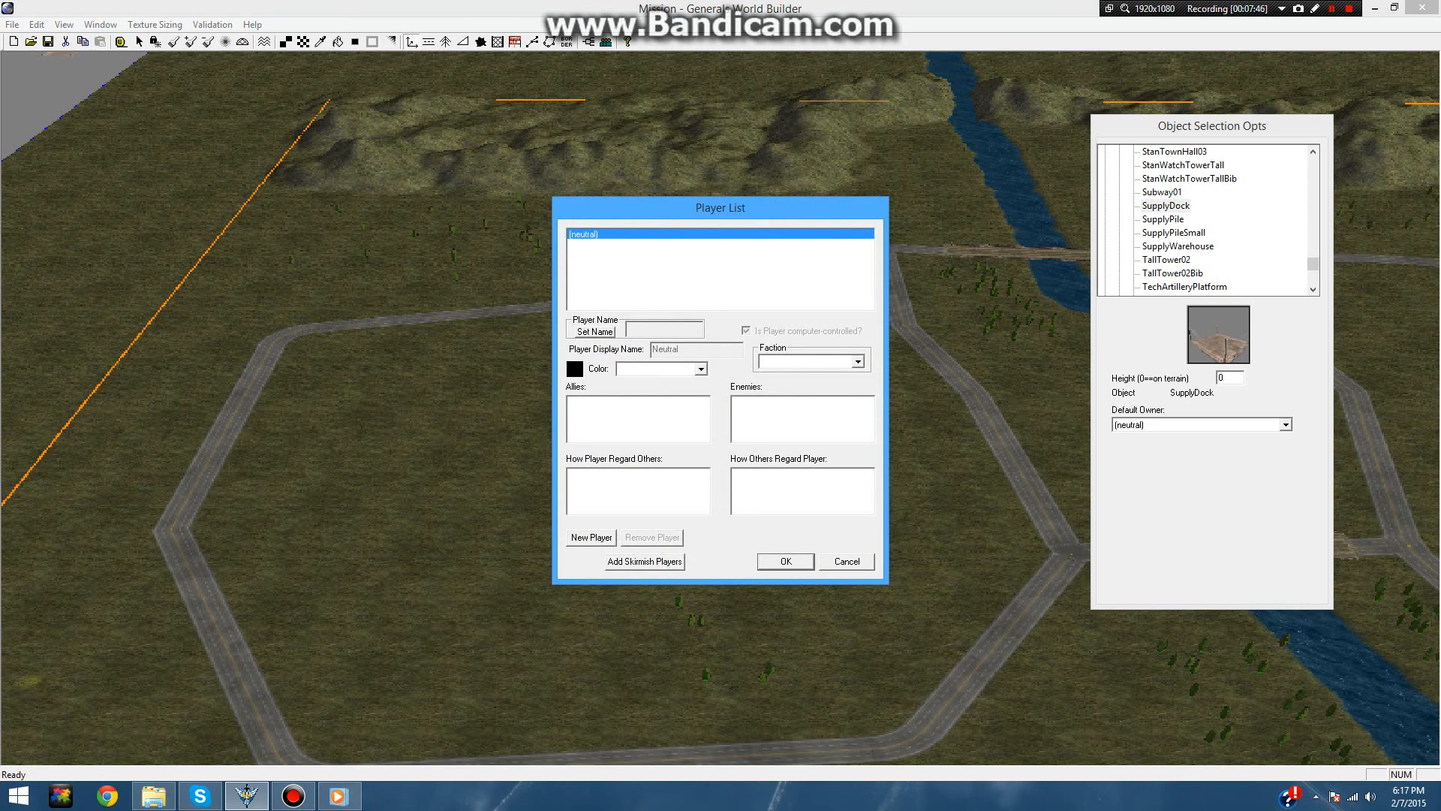
click(645, 561)
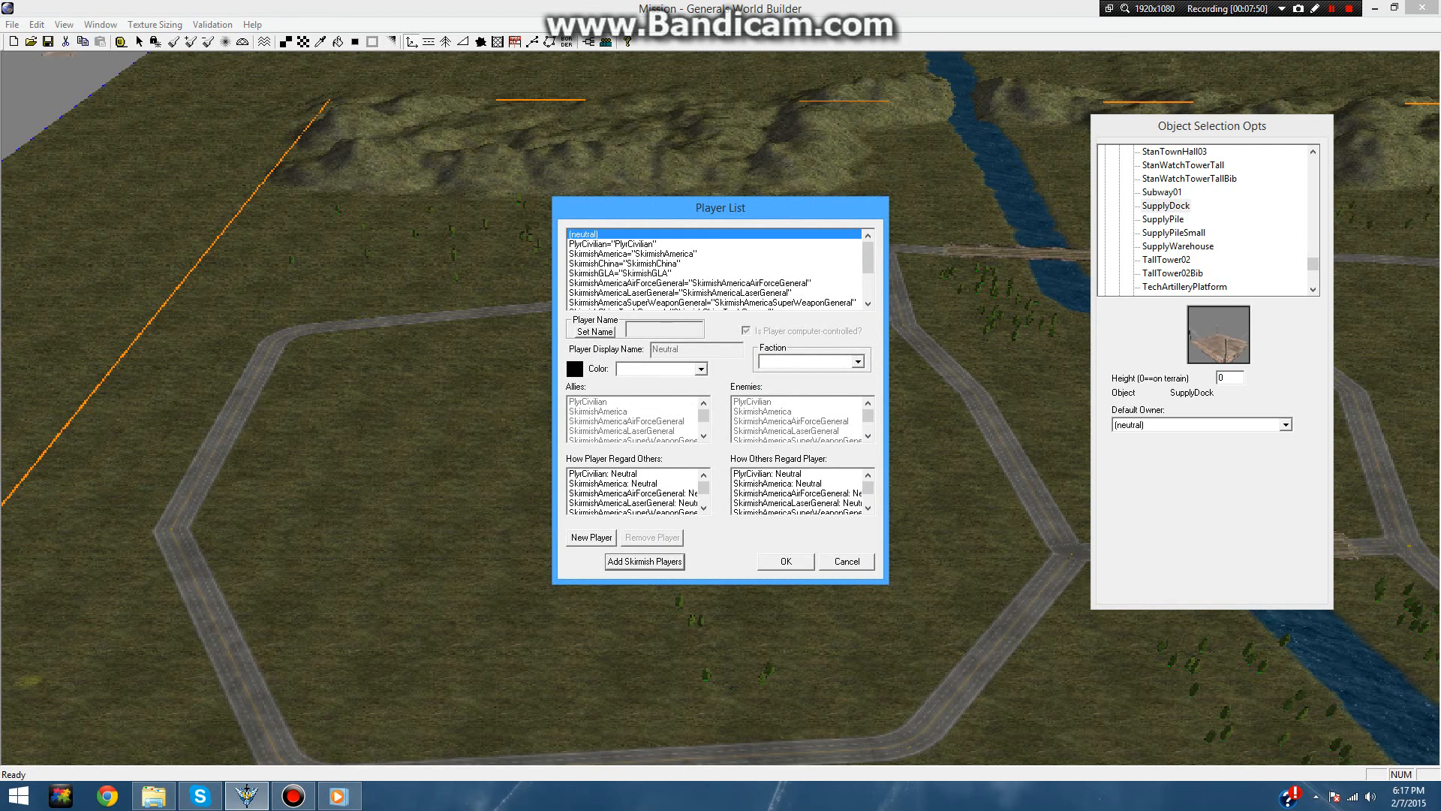
click(786, 561)
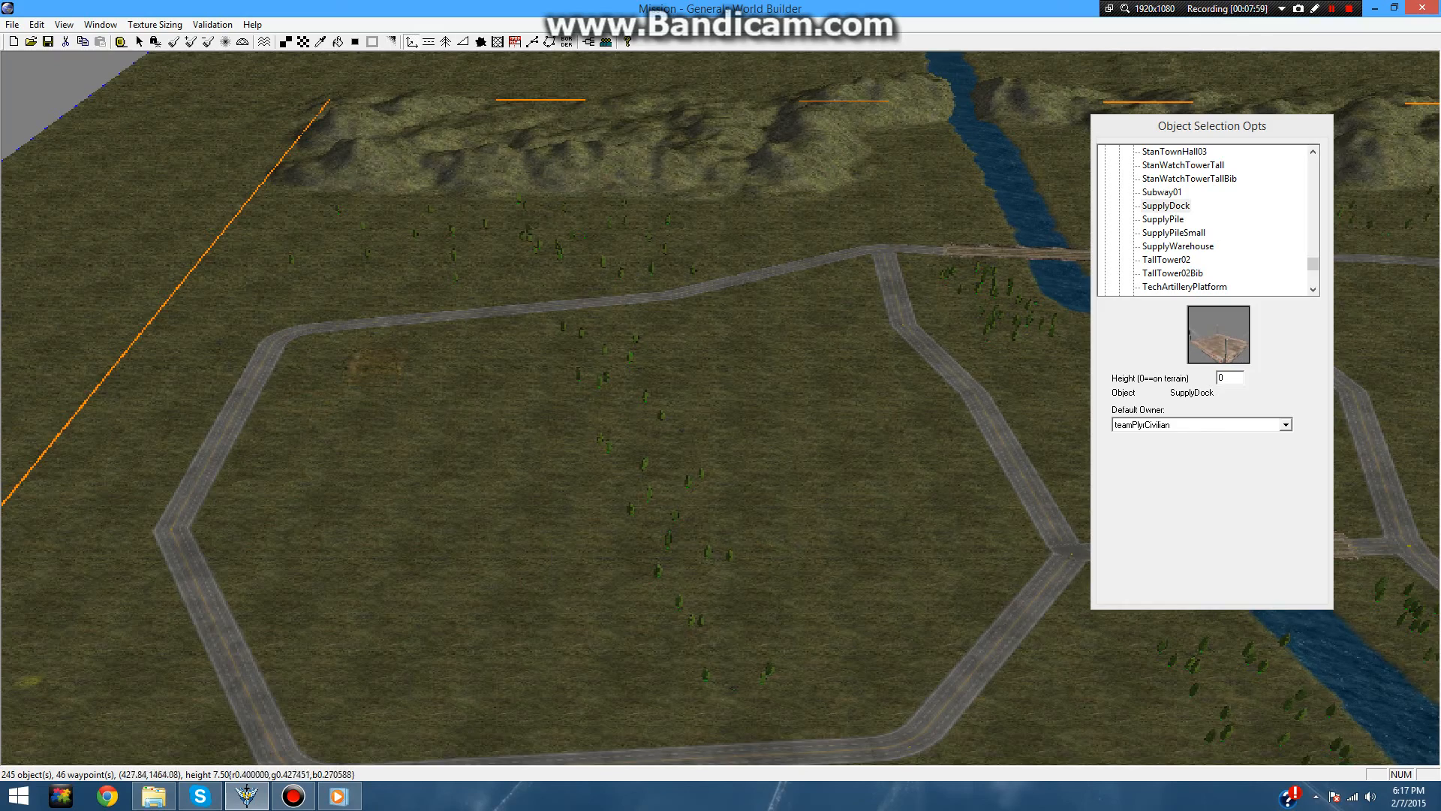
- Place one SupplyDock in the map's southwest corner and one on each side of the river near the northern mountains
right_drag(486, 432, 632, 333)
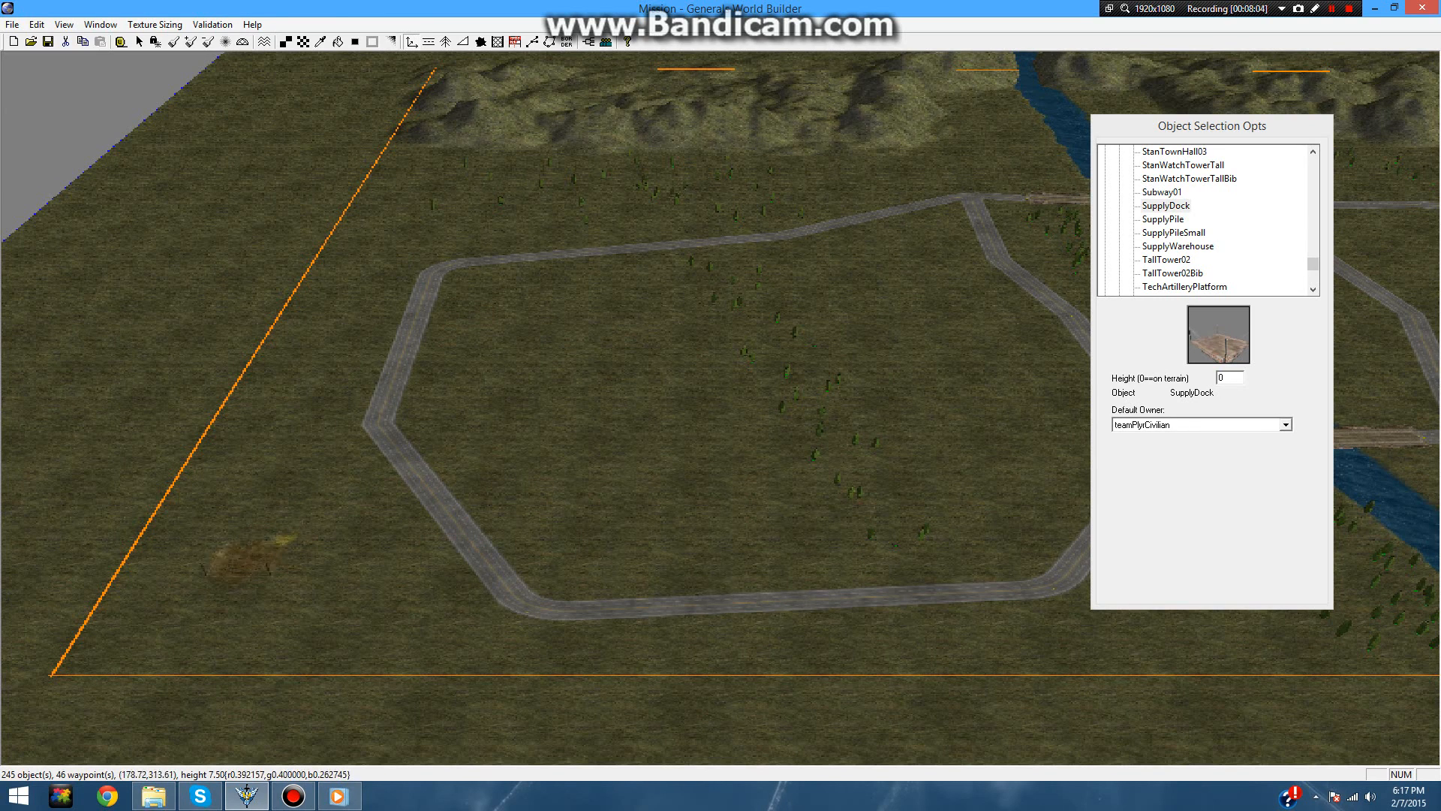
click(261, 553)
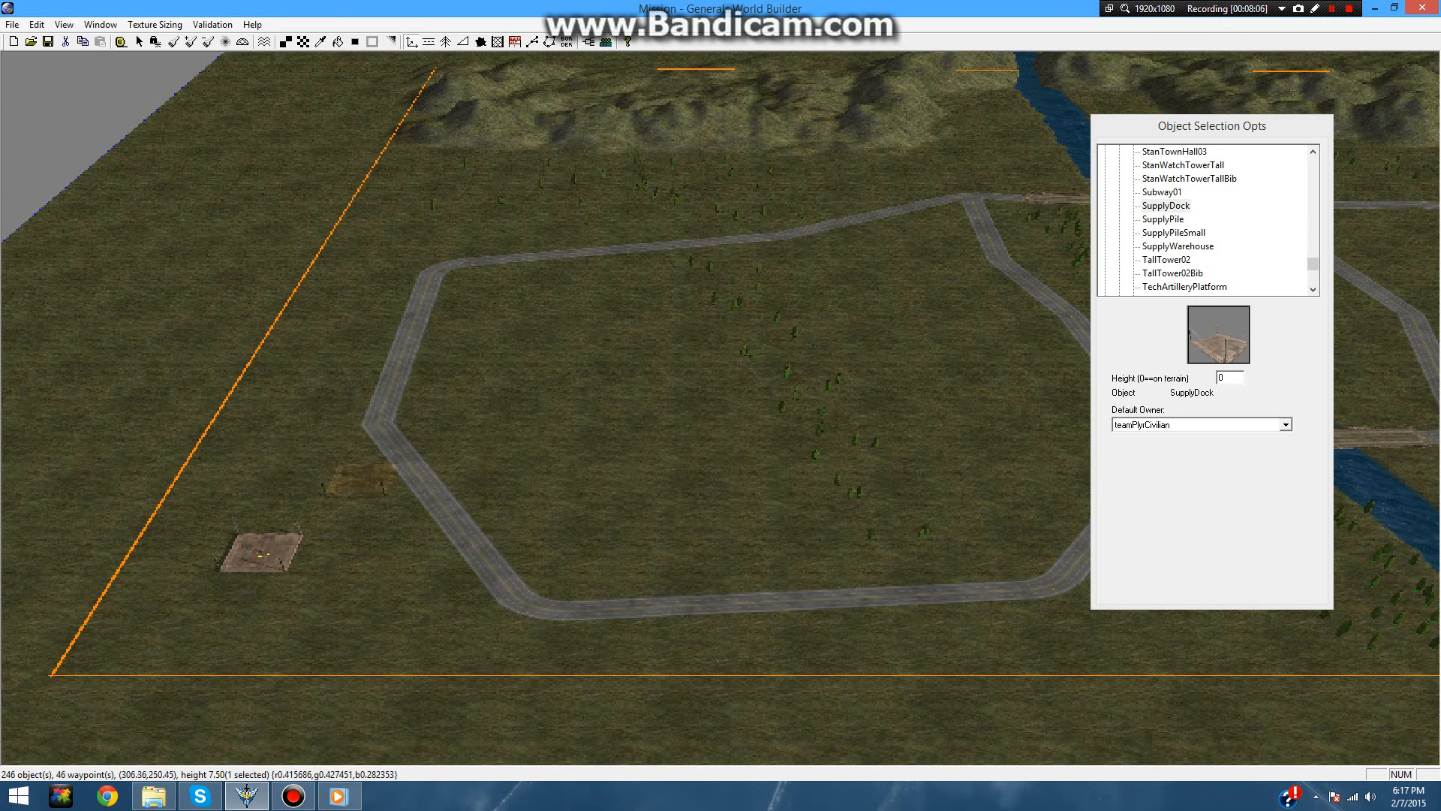
right_drag(353, 596, 92, 652)
click(626, 276)
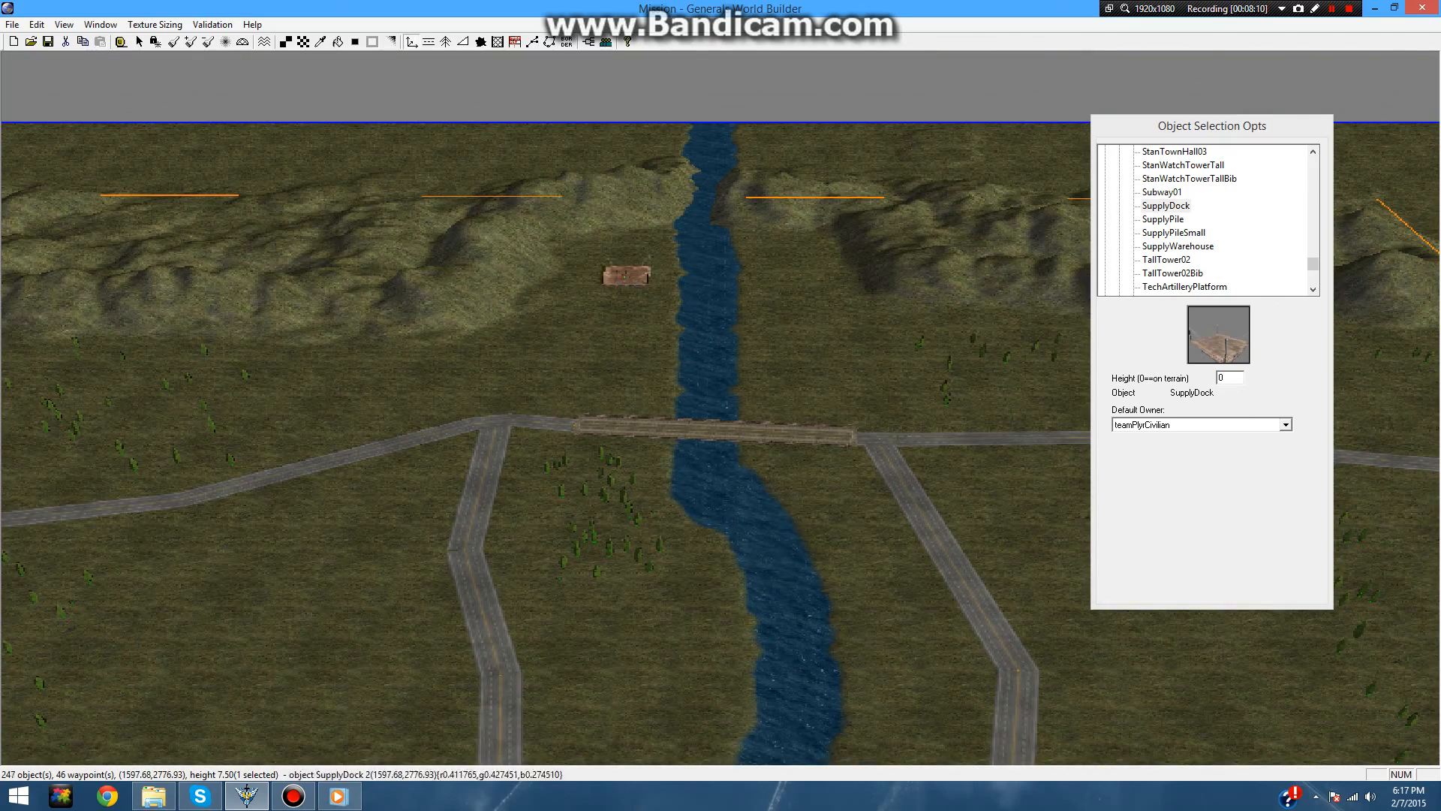
click(790, 267)
- Place another SupplyDock in the map's southeast corner, outside the eastern ring road
right_drag(789, 267, 574, 177)
right_drag(976, 383, 858, 294)
right_drag(353, 488, 300, 462)
right_click(300, 462)
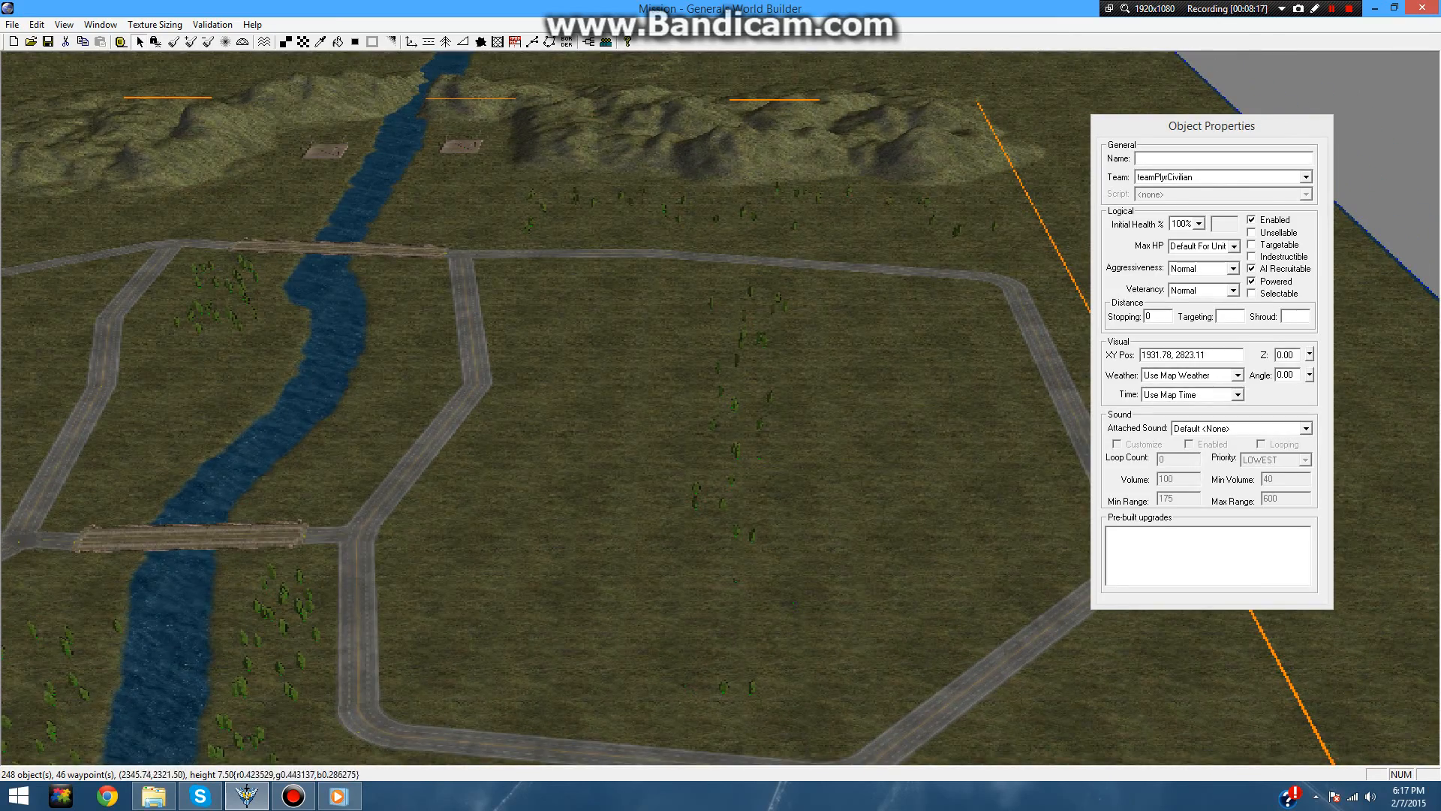
right_drag(751, 488, 792, 450)
mouse_move(480, 413)
right_down()
mouse_move(503, 407)
mouse_move(518, 353)
mouse_move(492, 407)
right_up()
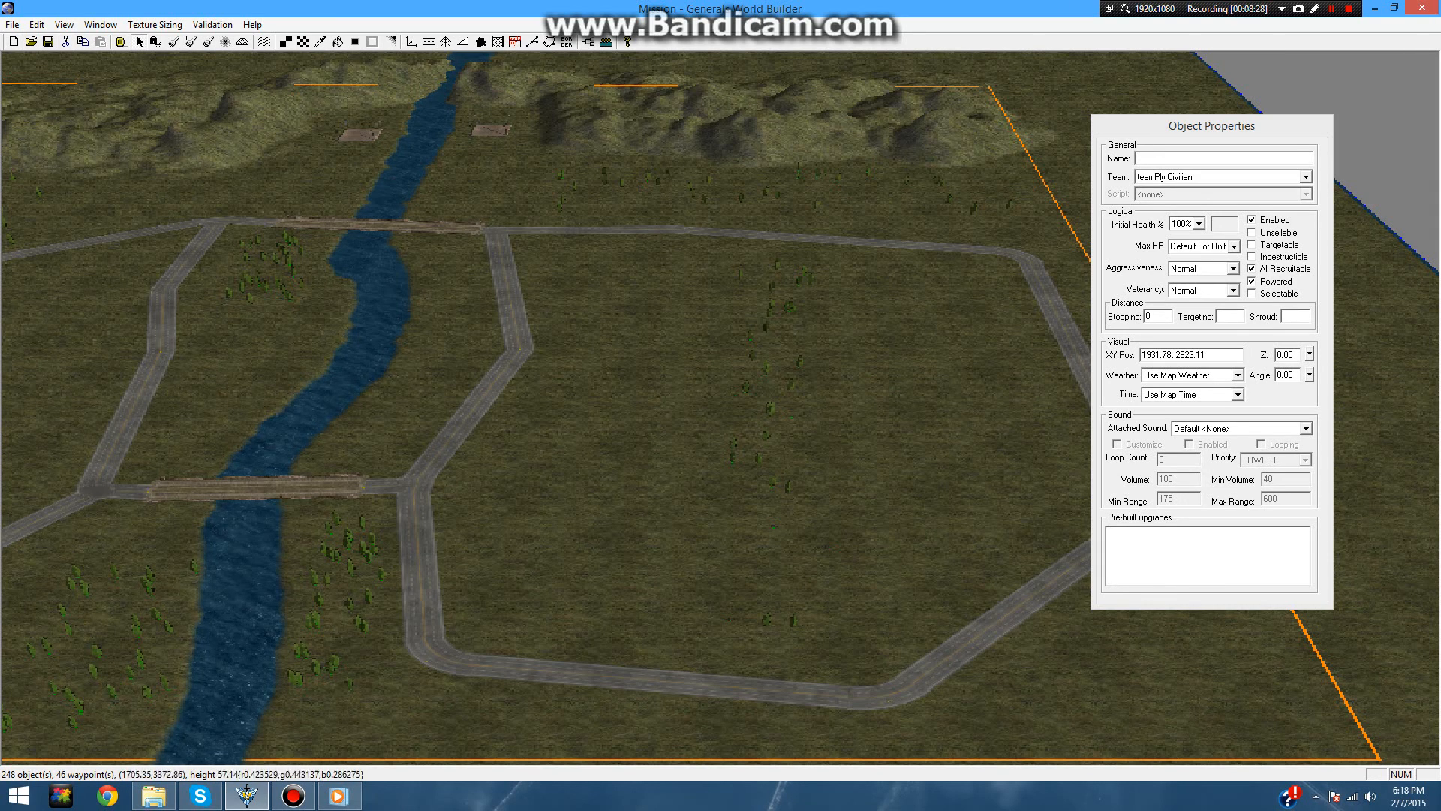
click(411, 42)
right_drag(549, 409, 244, 351)
click(893, 415)
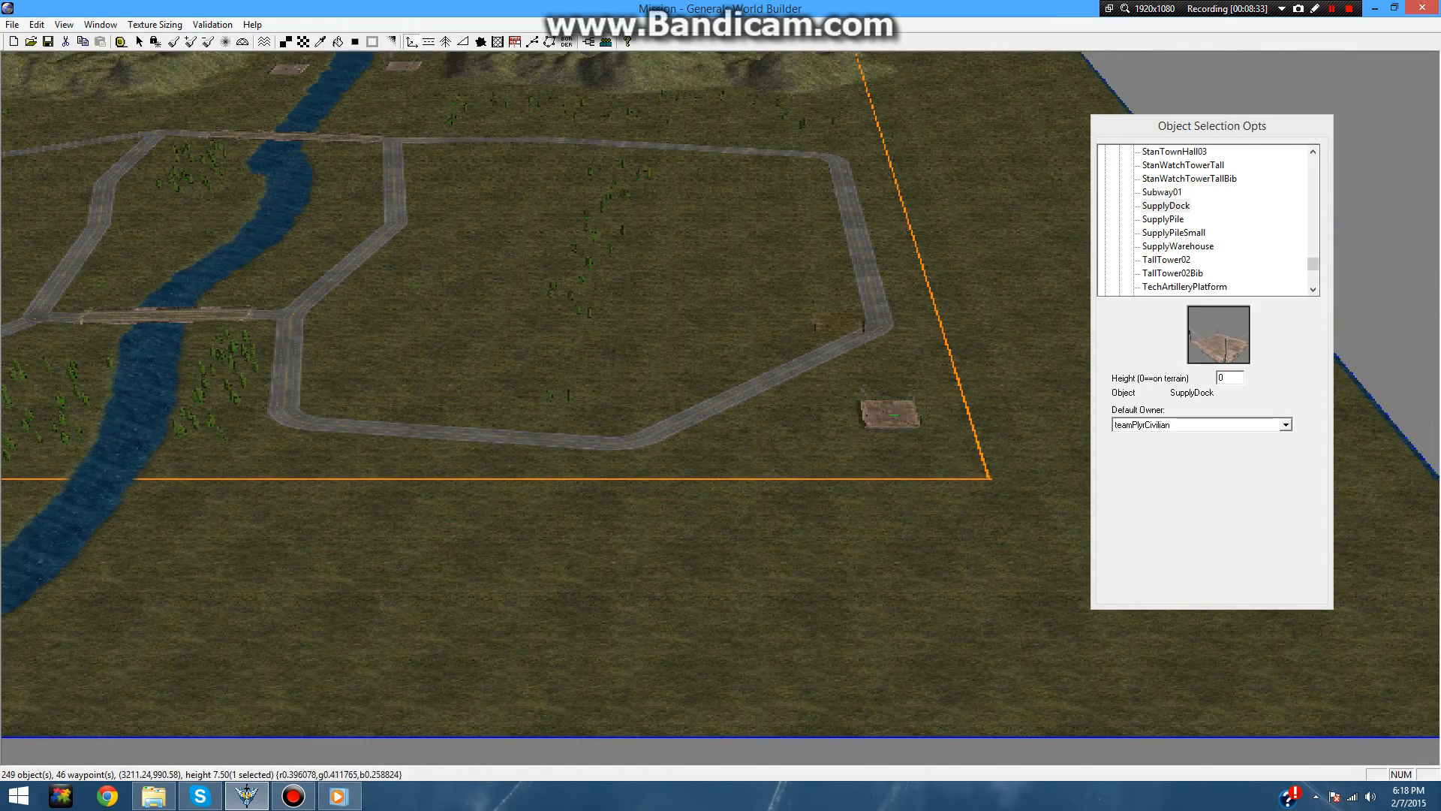
- Place a SupplyPile on the open ground just east of the road junction beyond the southern bridge
right_drag(233, 279, 584, 254)
right_drag(187, 289, 698, 342)
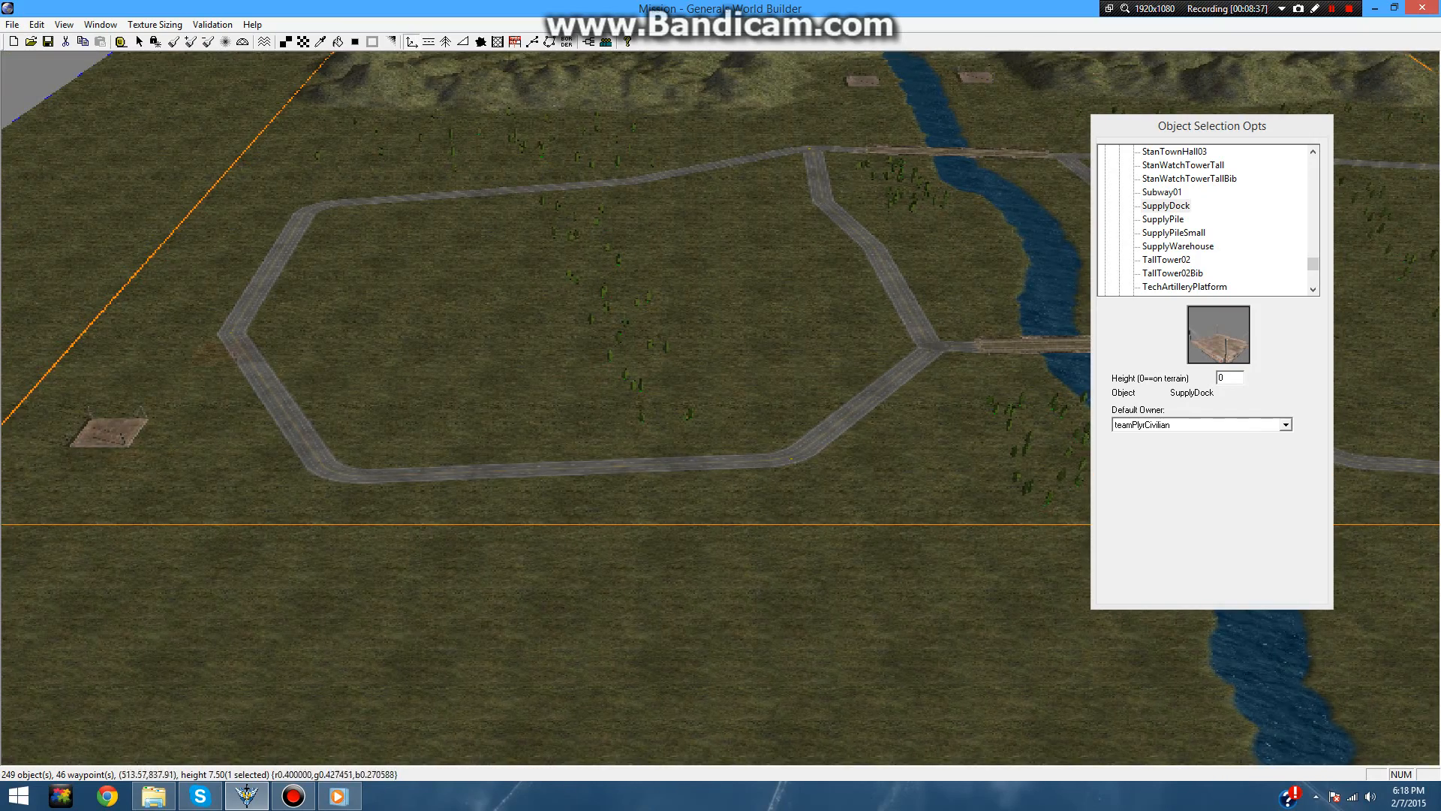
right_drag(1010, 298, 766, 304)
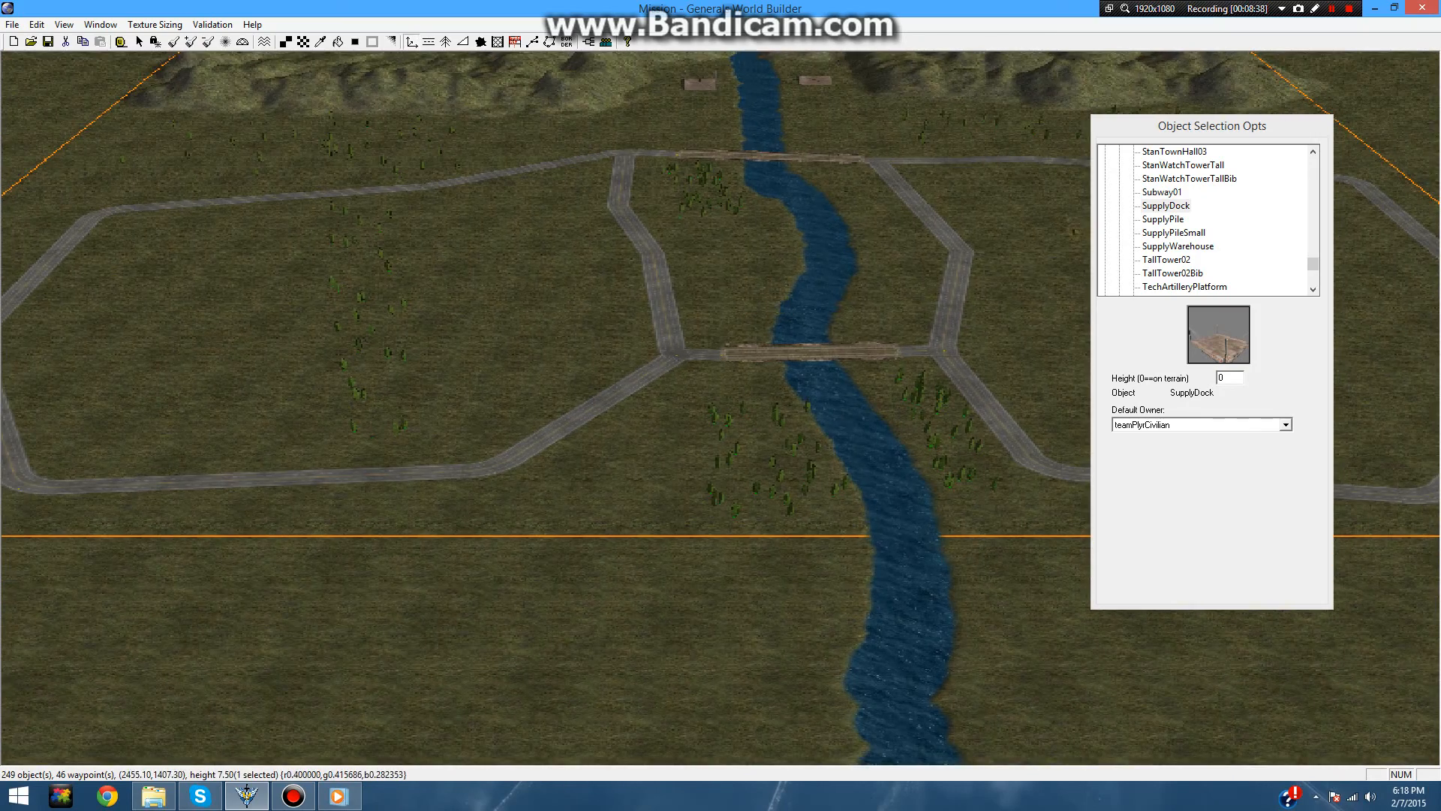
click(1162, 219)
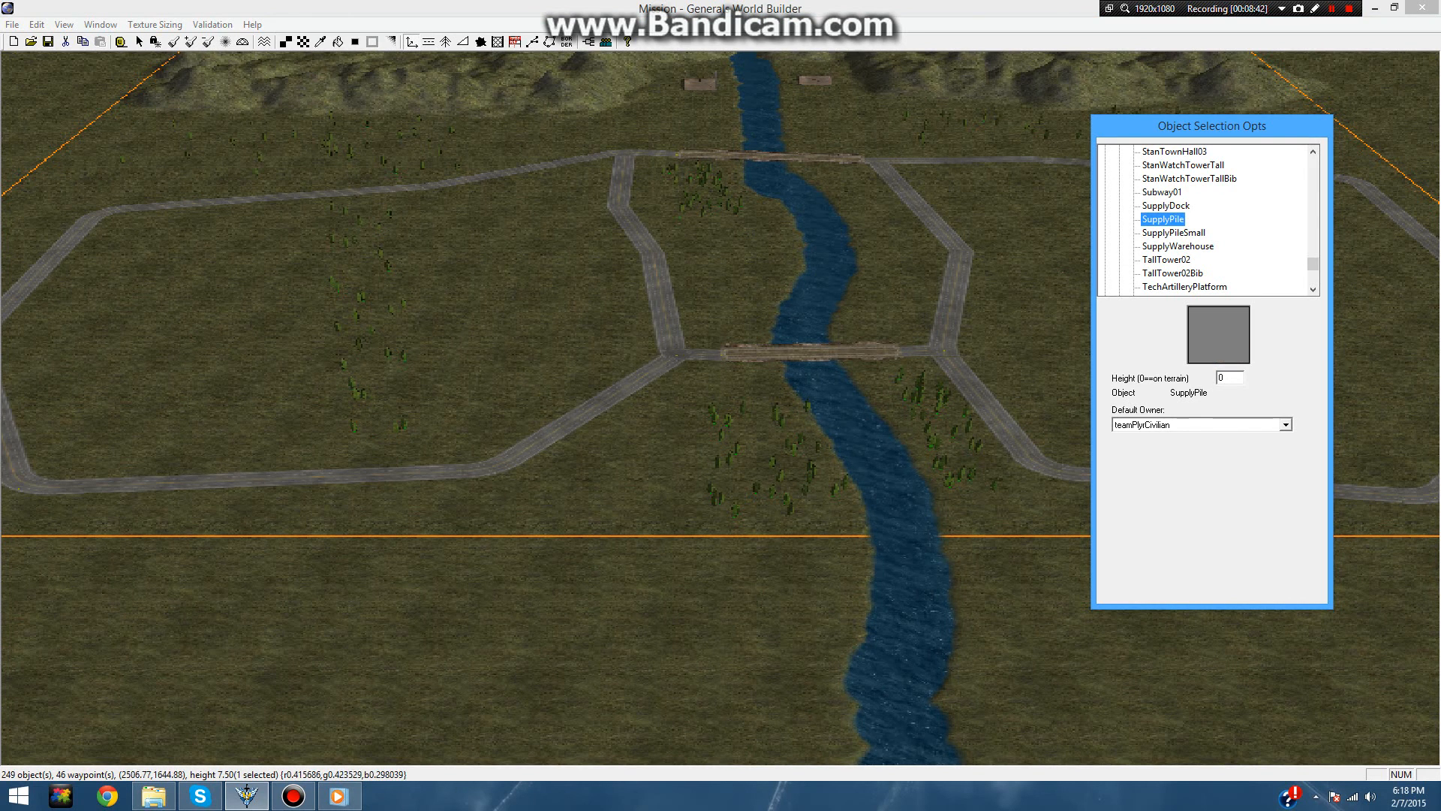
scroll(1204, 219, down, 3)
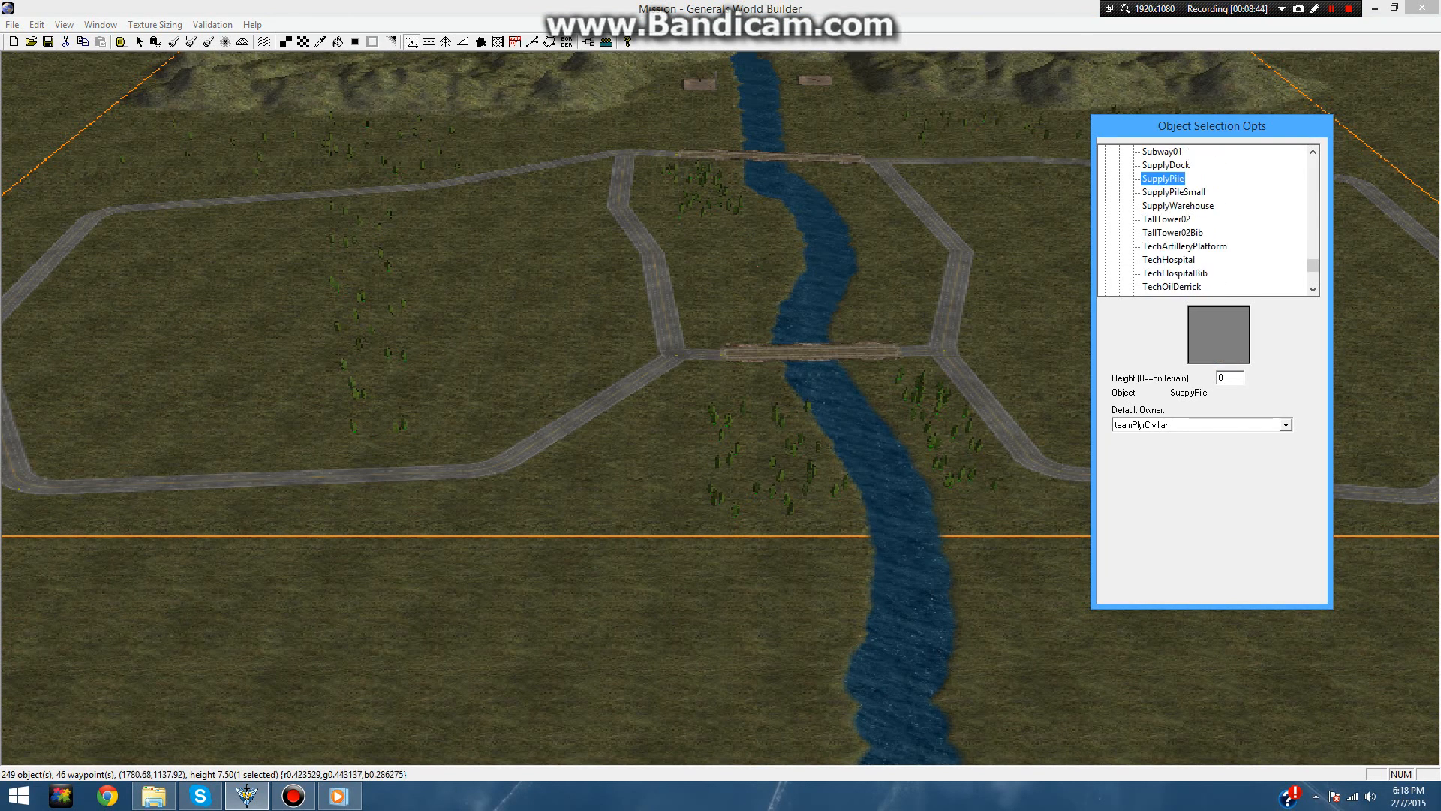
right_drag(796, 225, 931, 213)
scroll(931, 213, up, 5)
scroll(747, 383, up, 3)
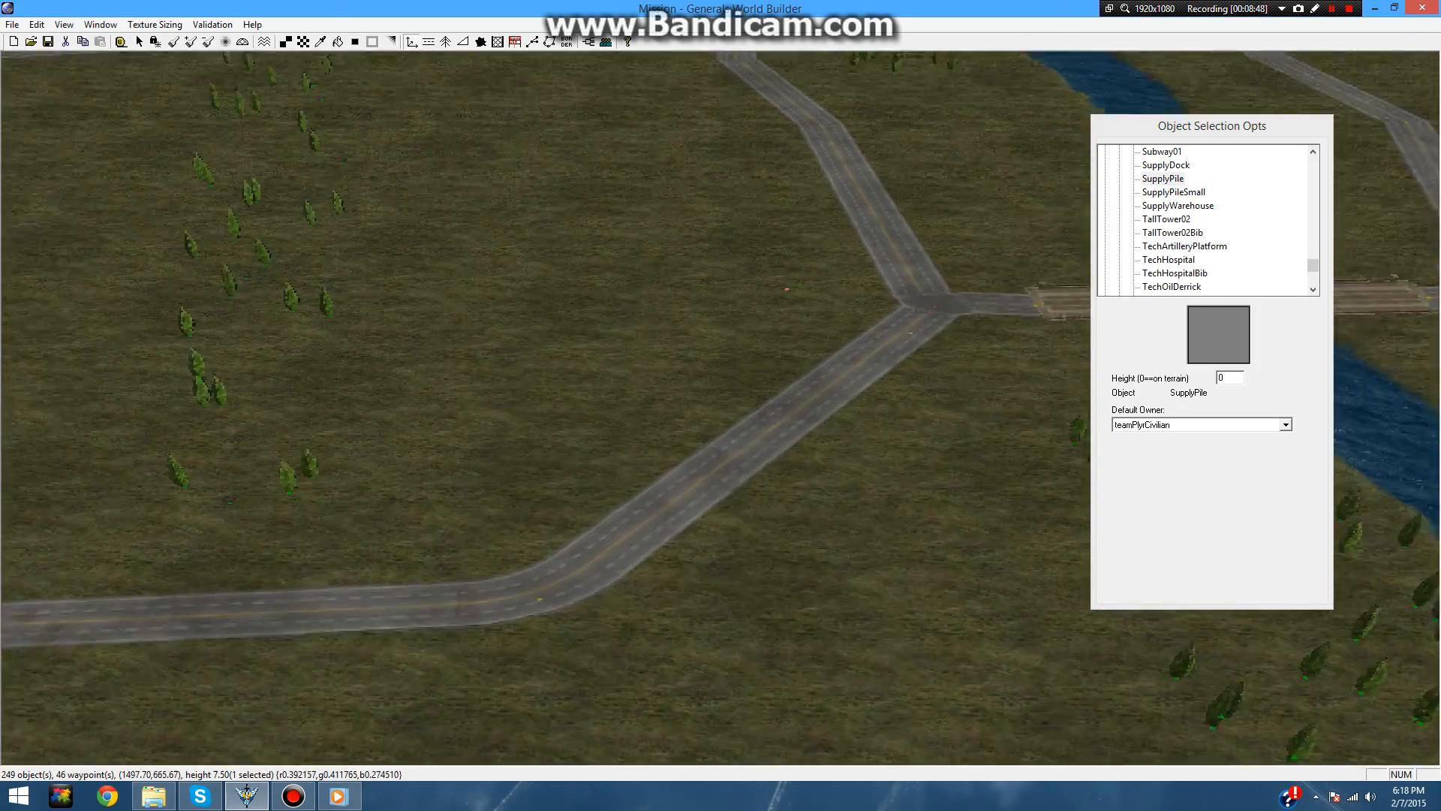
scroll(931, 218, down, 8)
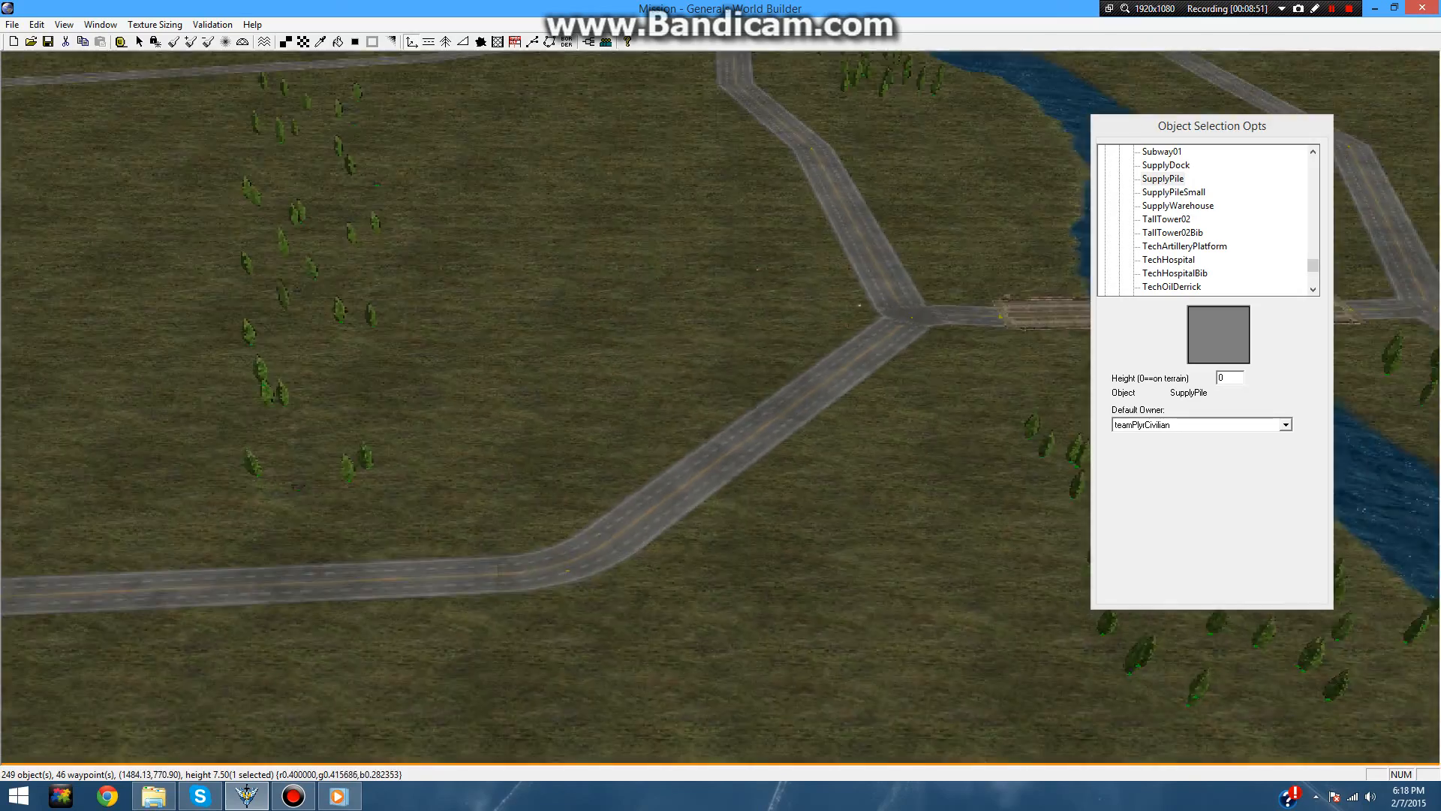
right_drag(991, 218, 754, 238)
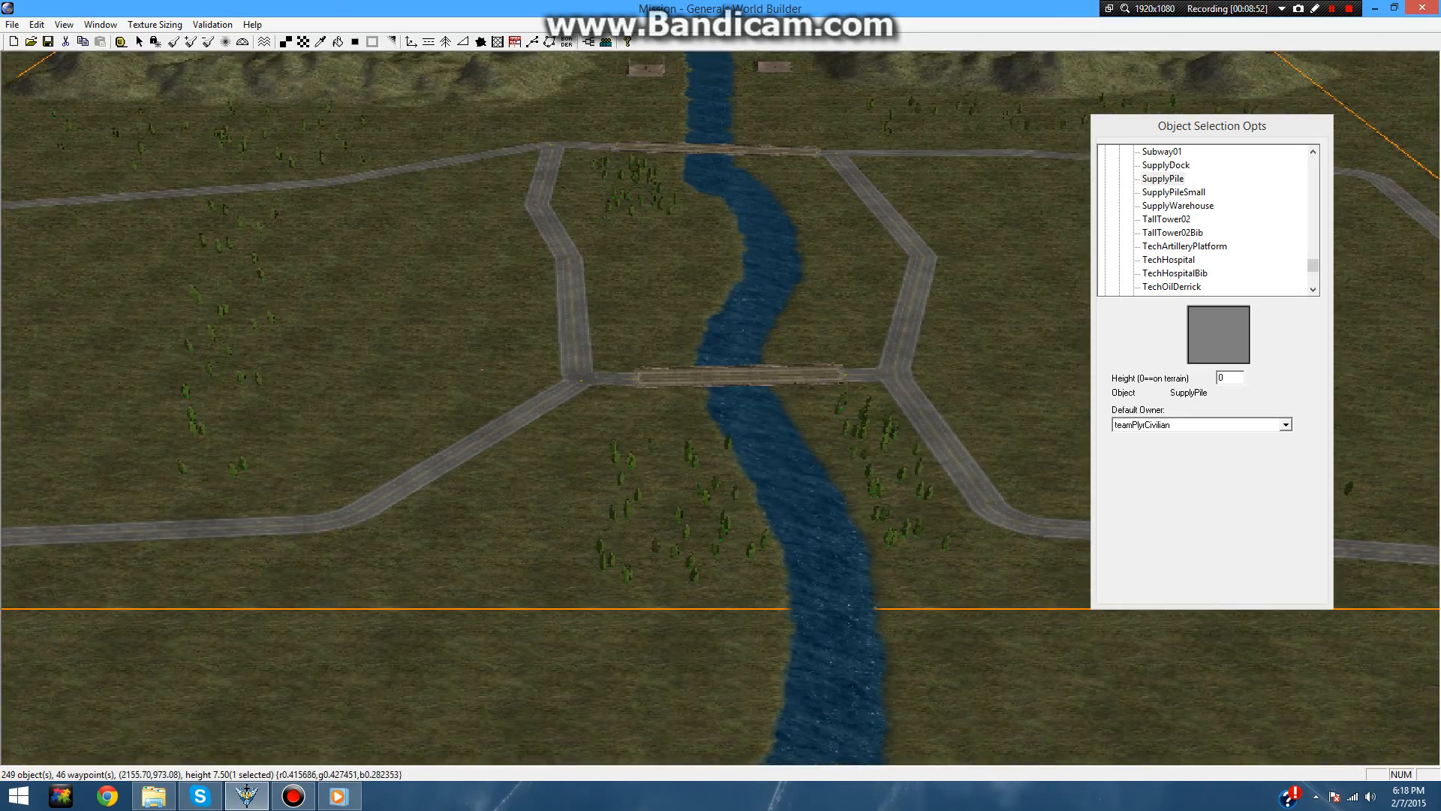
right_drag(893, 282, 833, 291)
scroll(833, 291, up, 4)
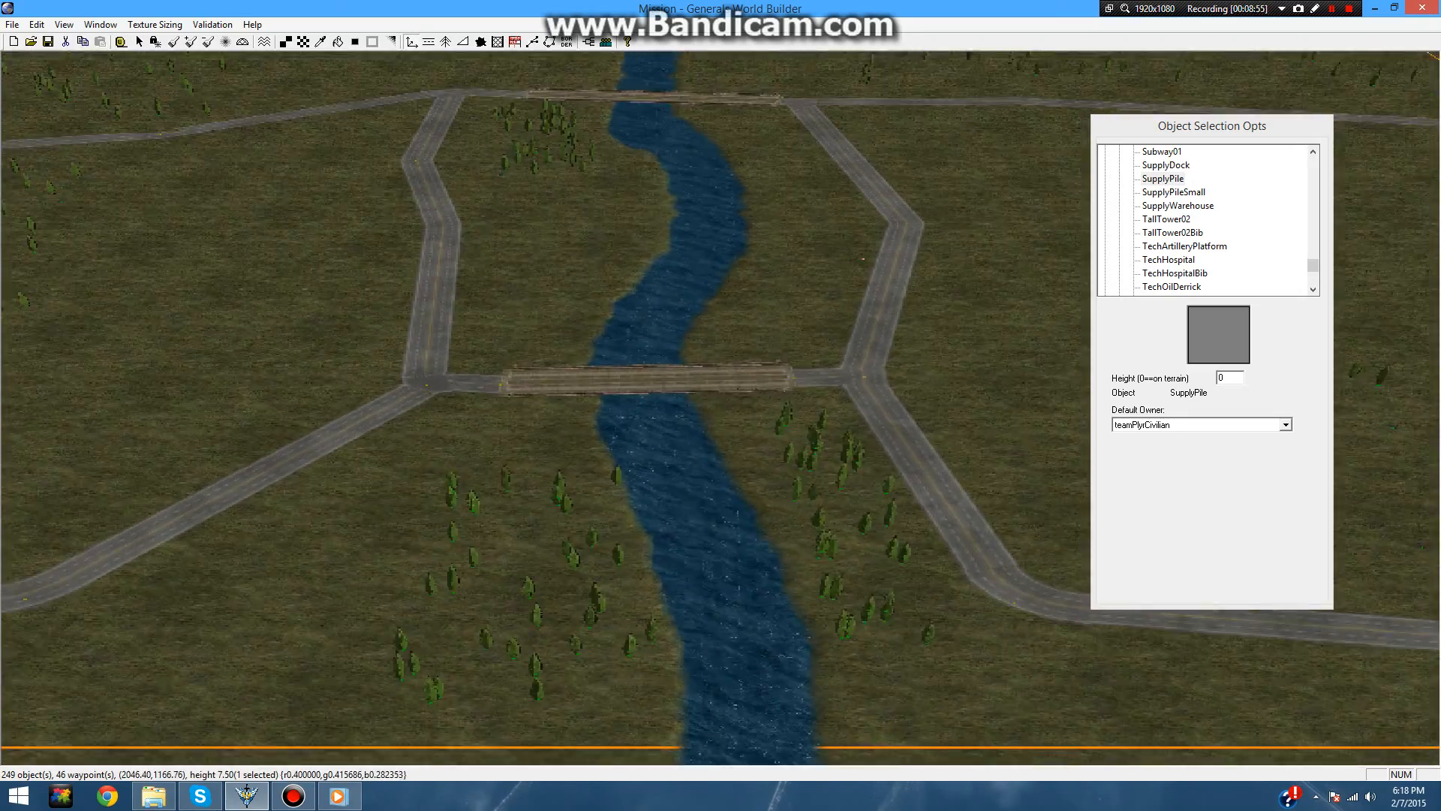
right_drag(1006, 306, 853, 322)
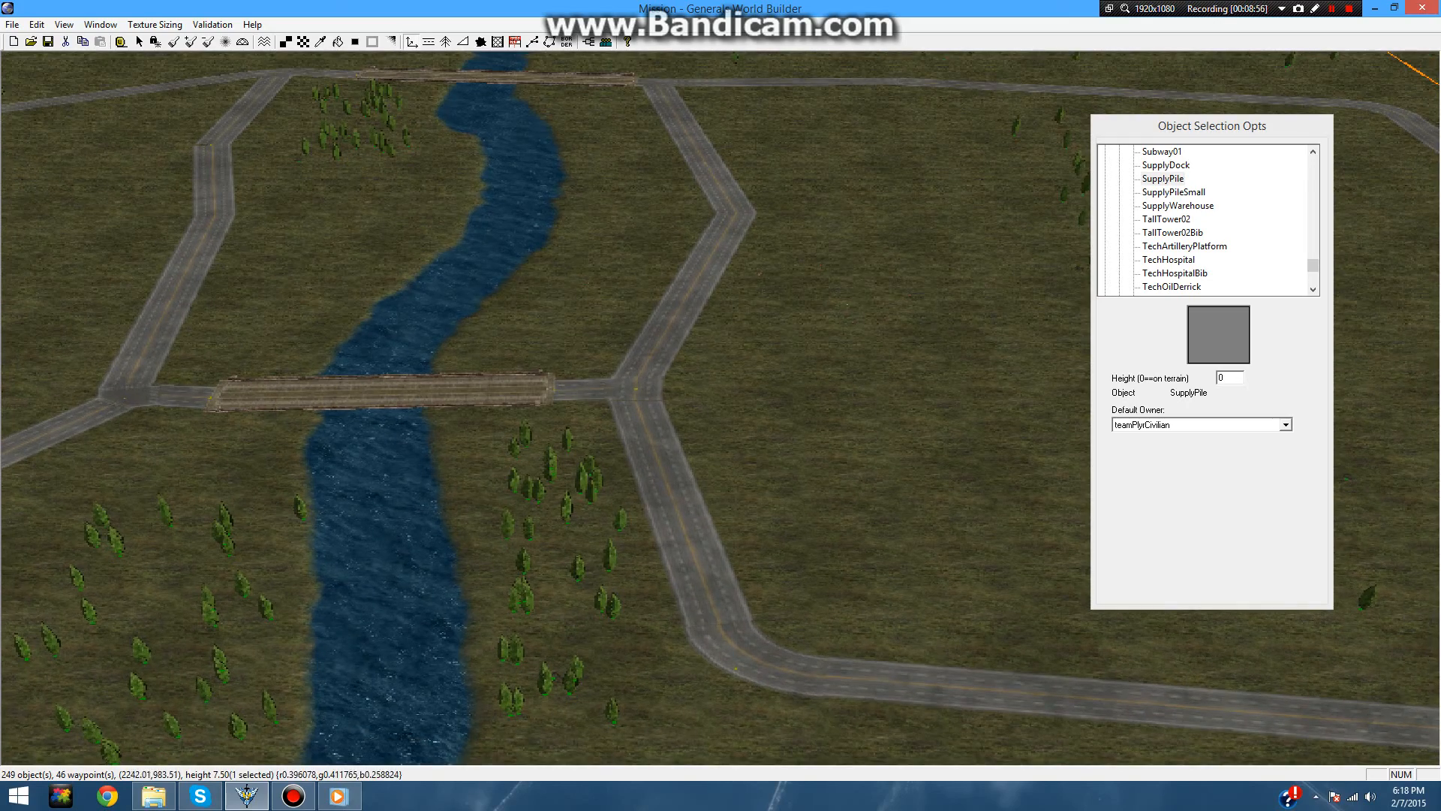
scroll(852, 322, up, 3)
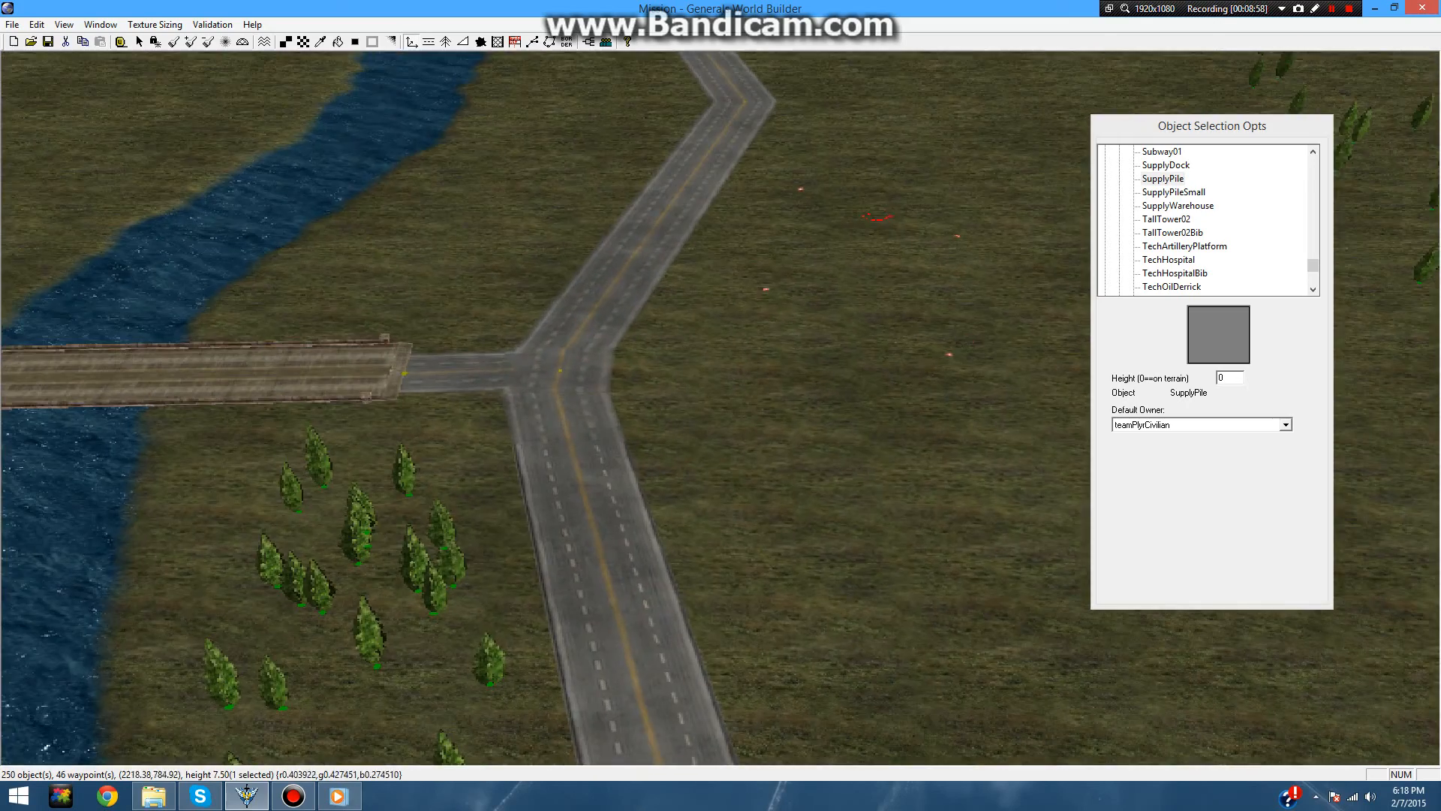
right_drag(878, 218, 775, 351)
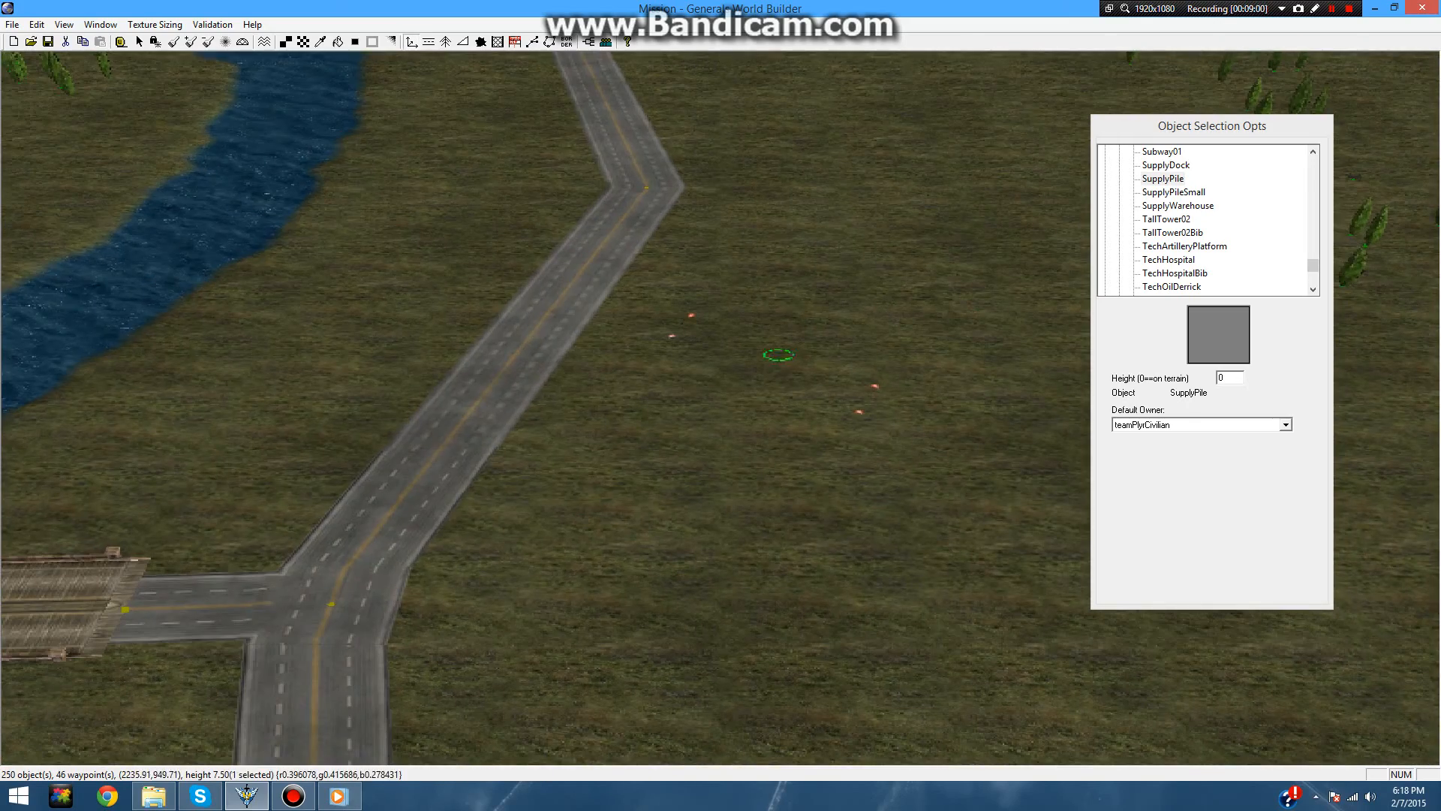
- Place a second SupplyPile on the open ground west of the river, inside the western ring road
scroll(779, 354, down, 5)
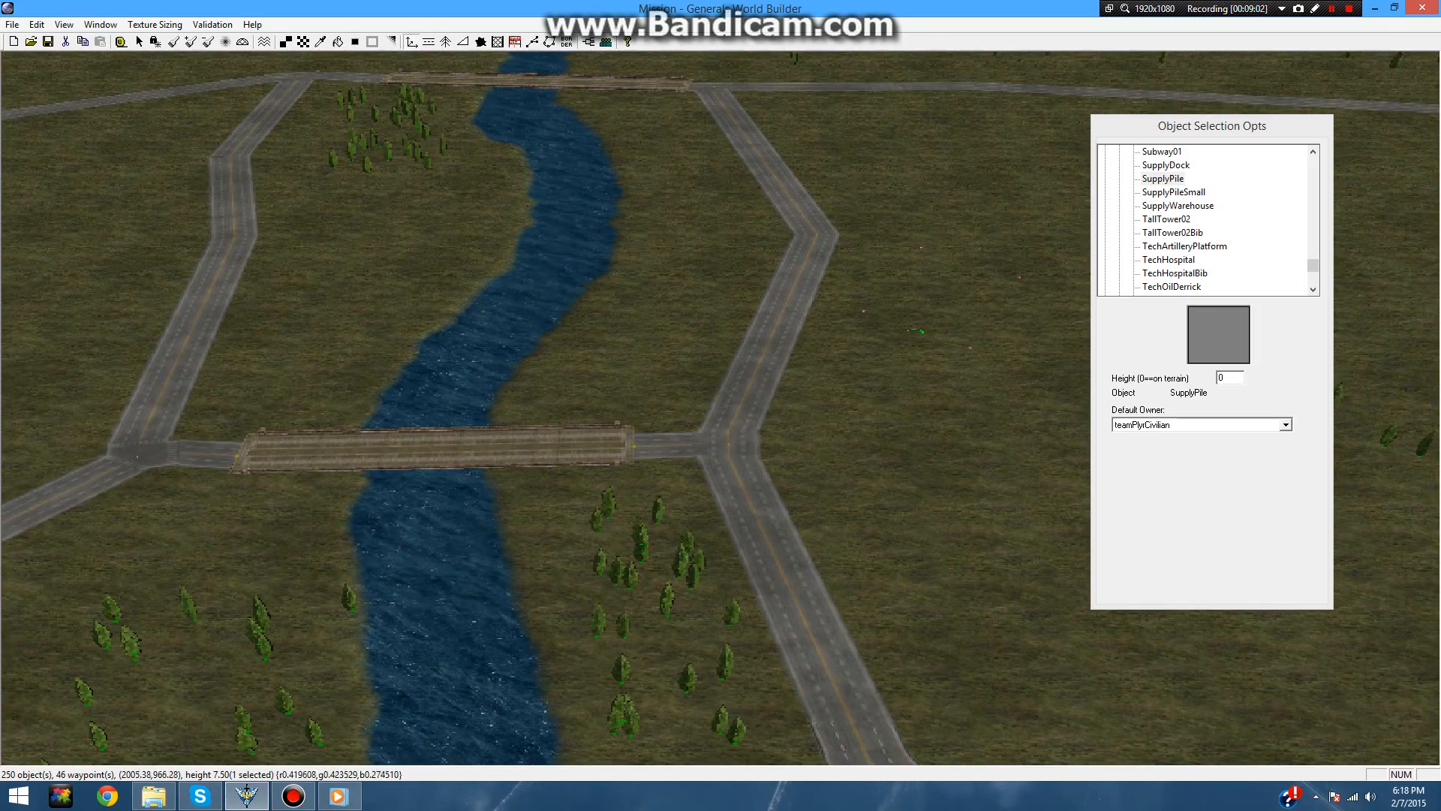
right_drag(555, 375, 863, 306)
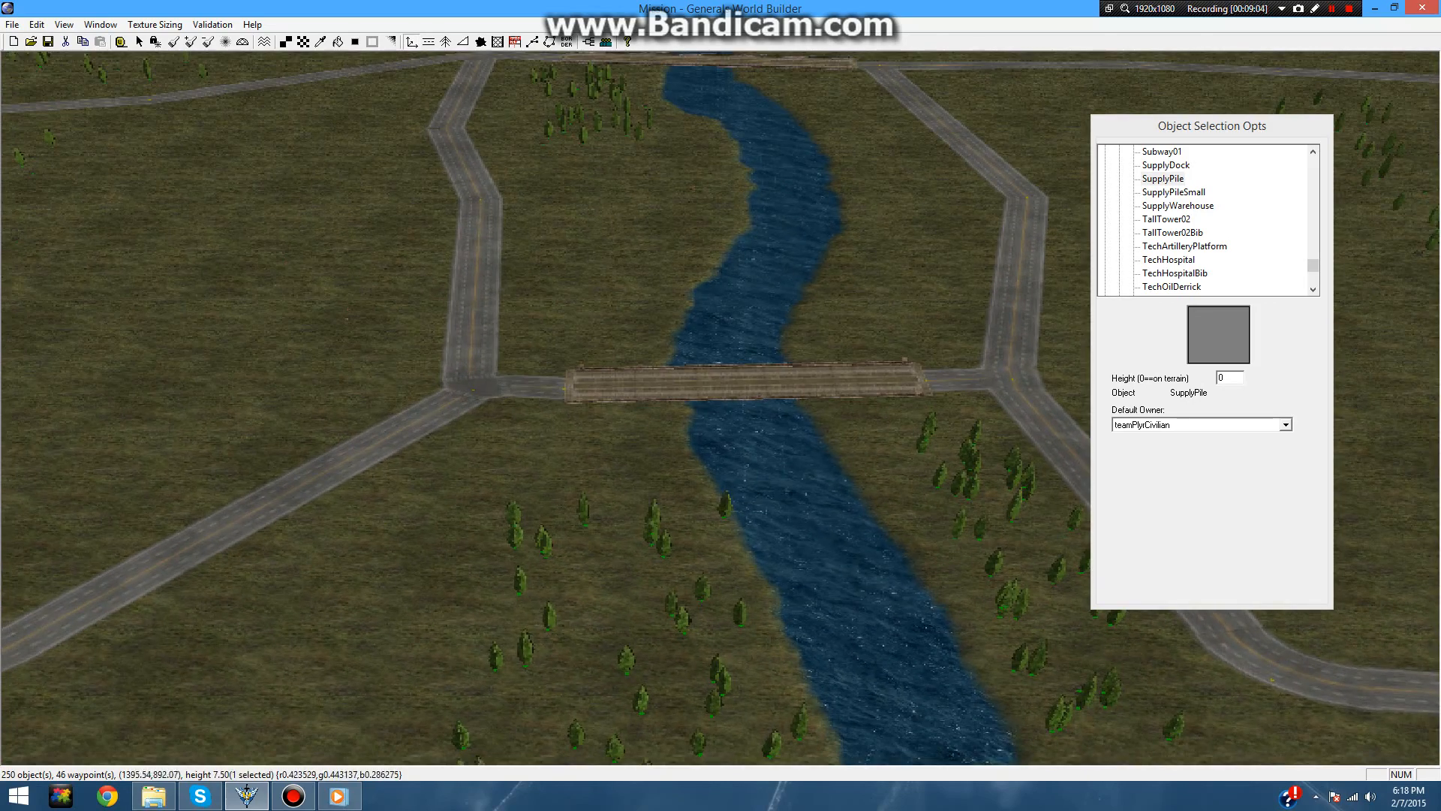
scroll(721, 406, down, 5)
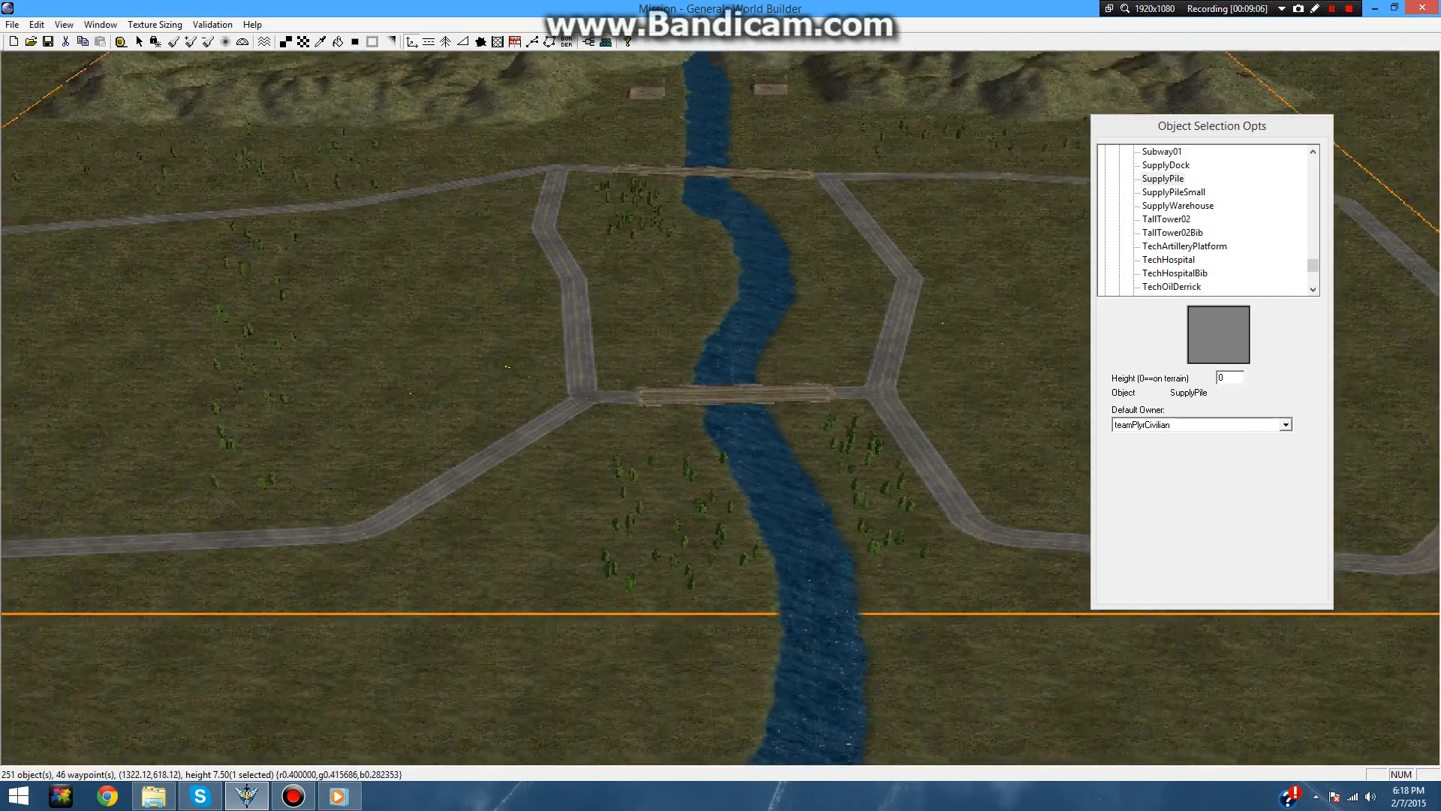
right_drag(711, 300, 717, 302)
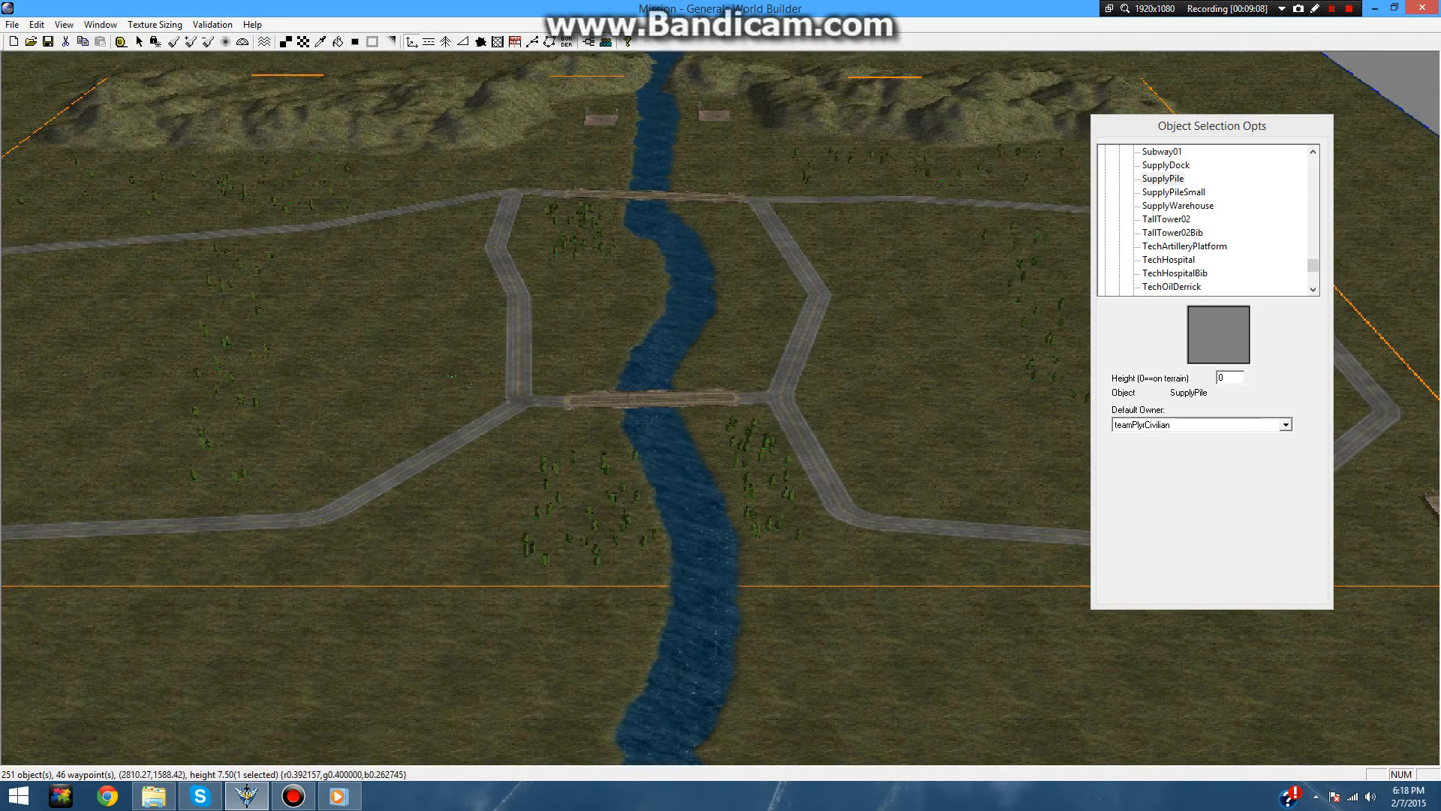
click(1184, 246)
scroll(1185, 246, up, 20)
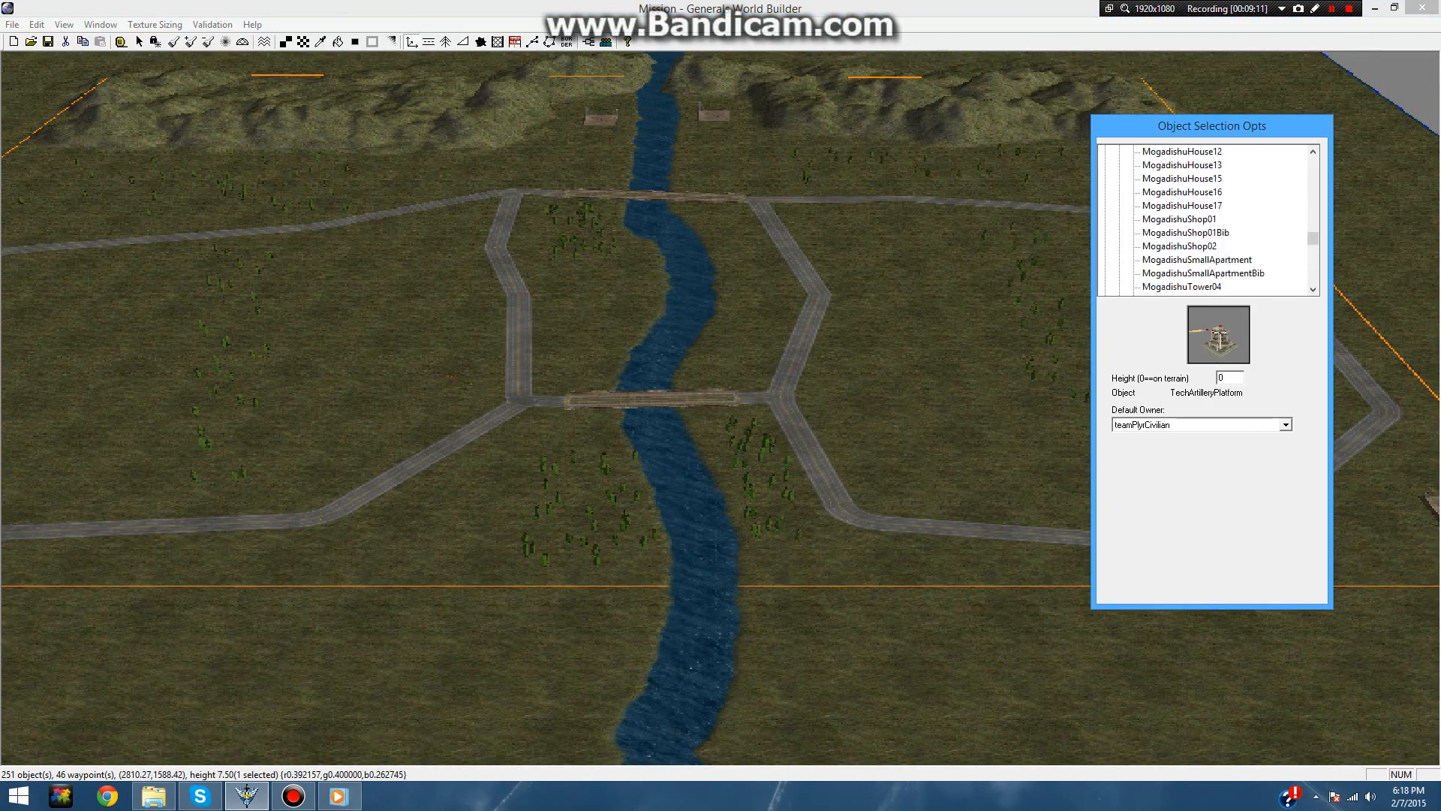
scroll(1184, 247, down, 5)
scroll(1185, 247, down, 15)
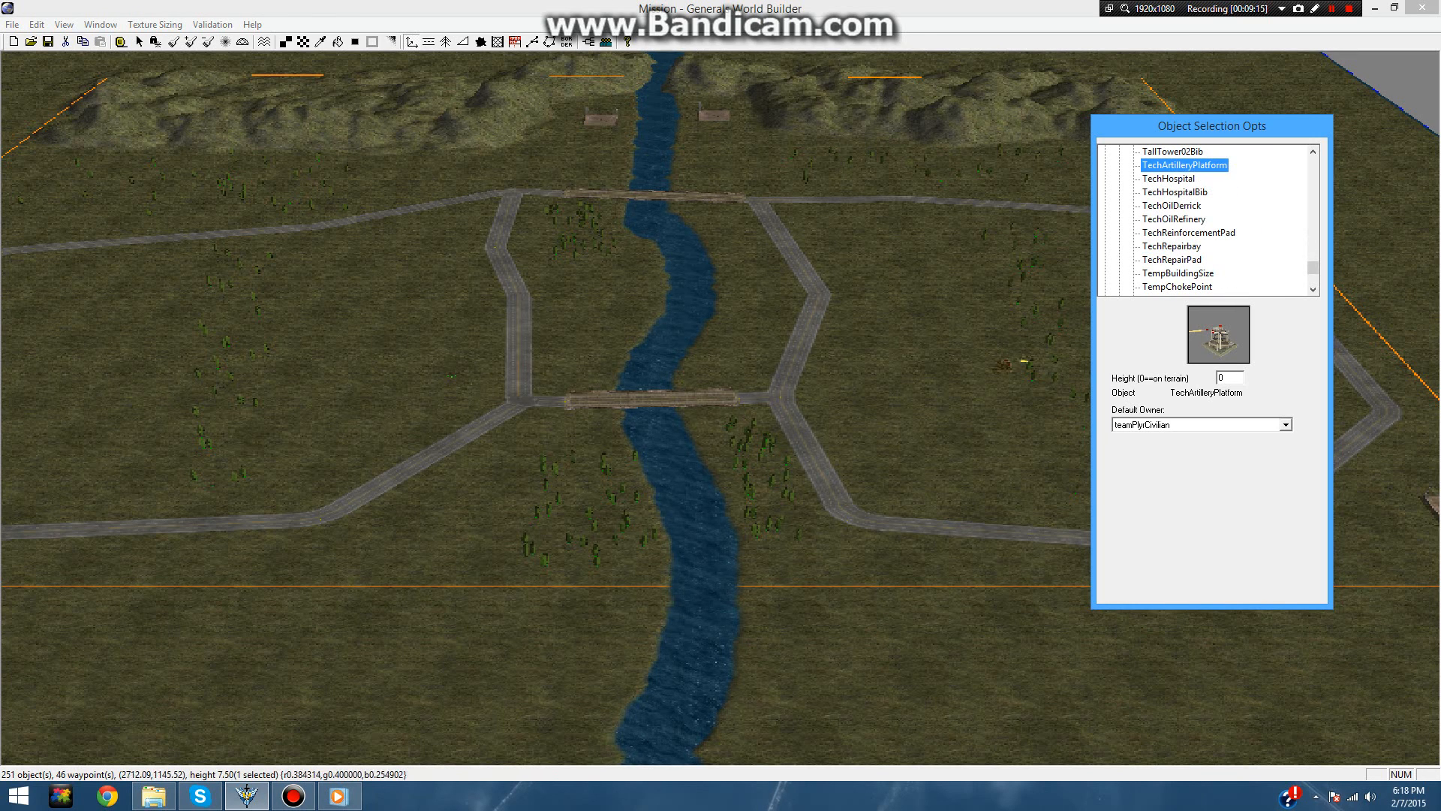
- Place a TechOilDerrick on each bank of the river between the two bridges
scroll(1209, 217, down, 1)
click(1174, 179)
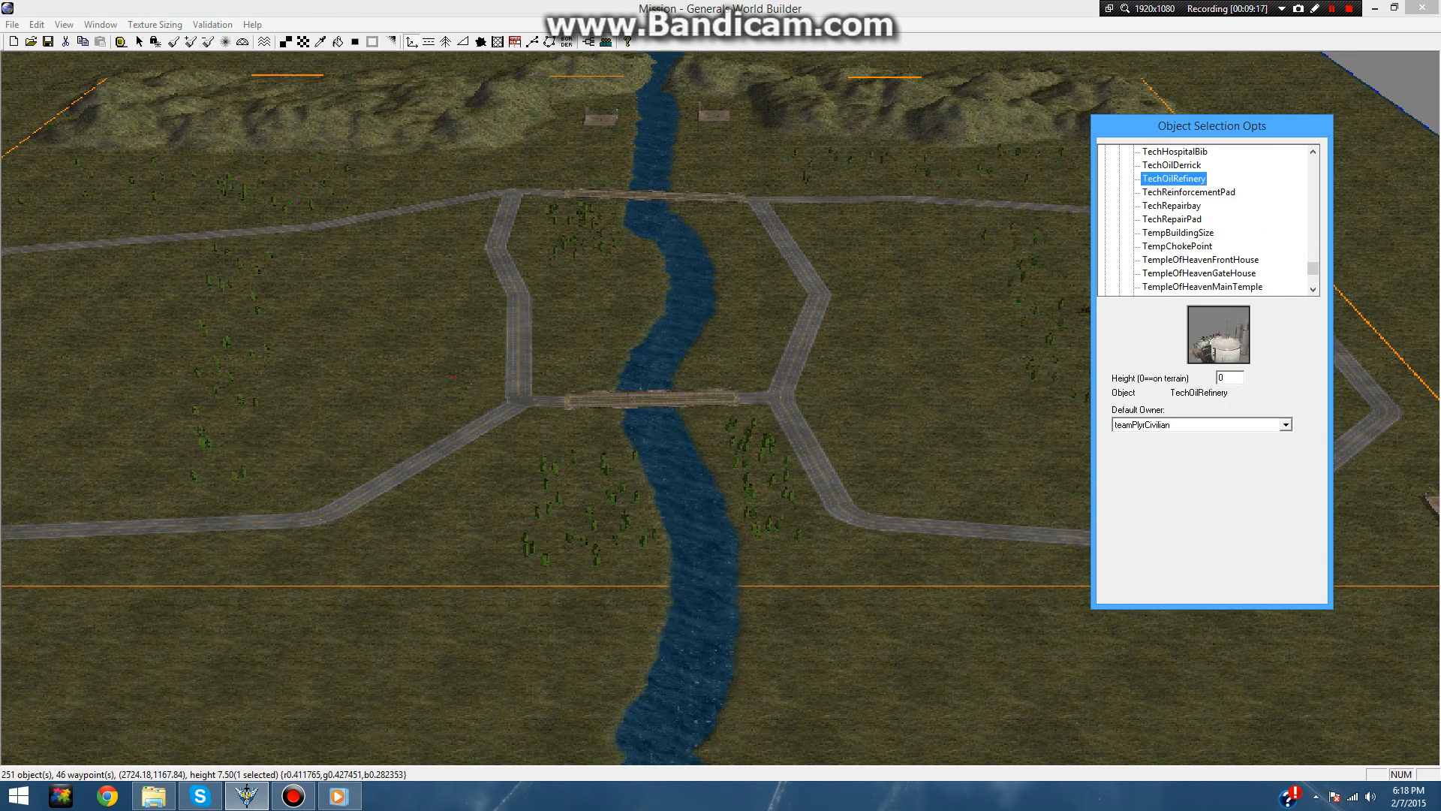
key(Up)
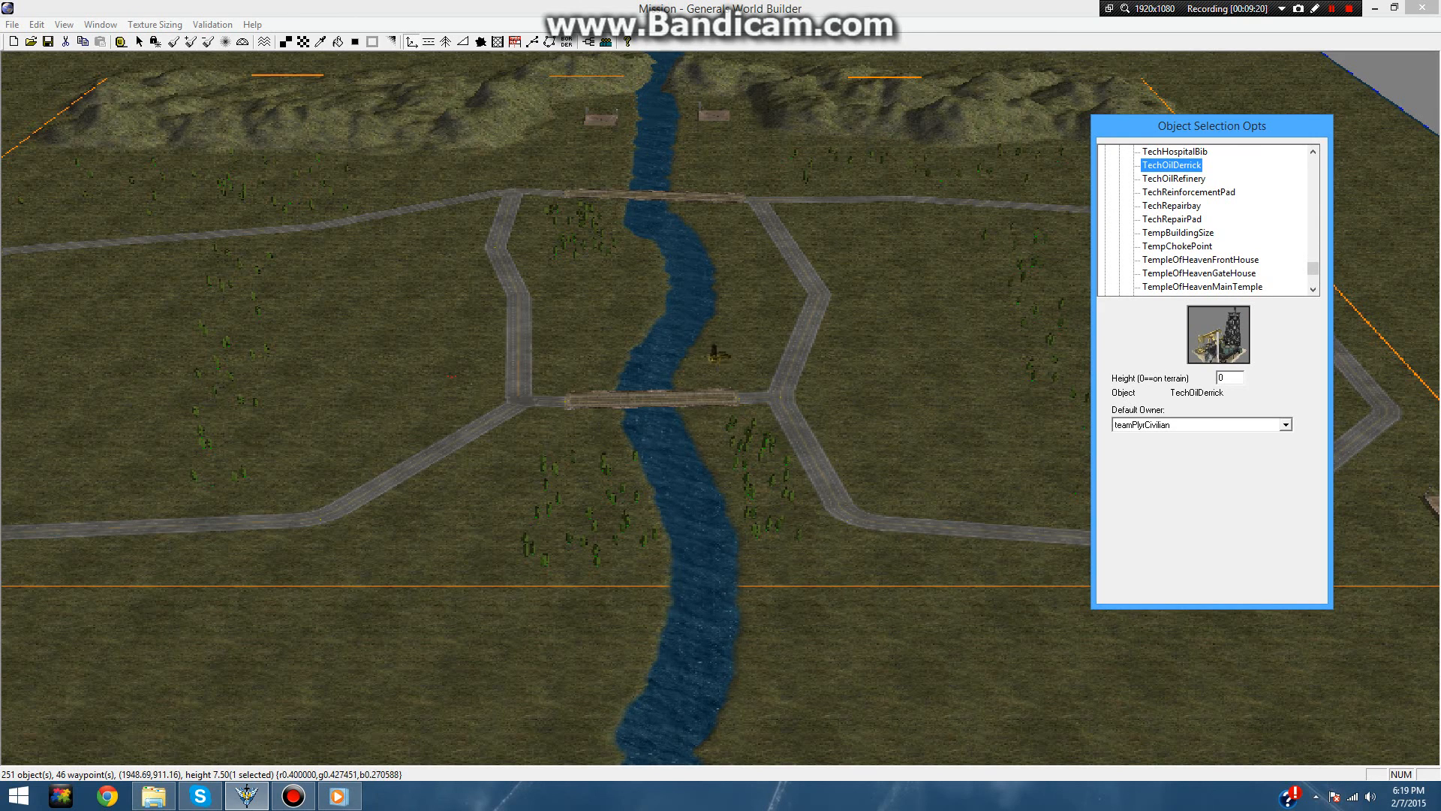
click(715, 353)
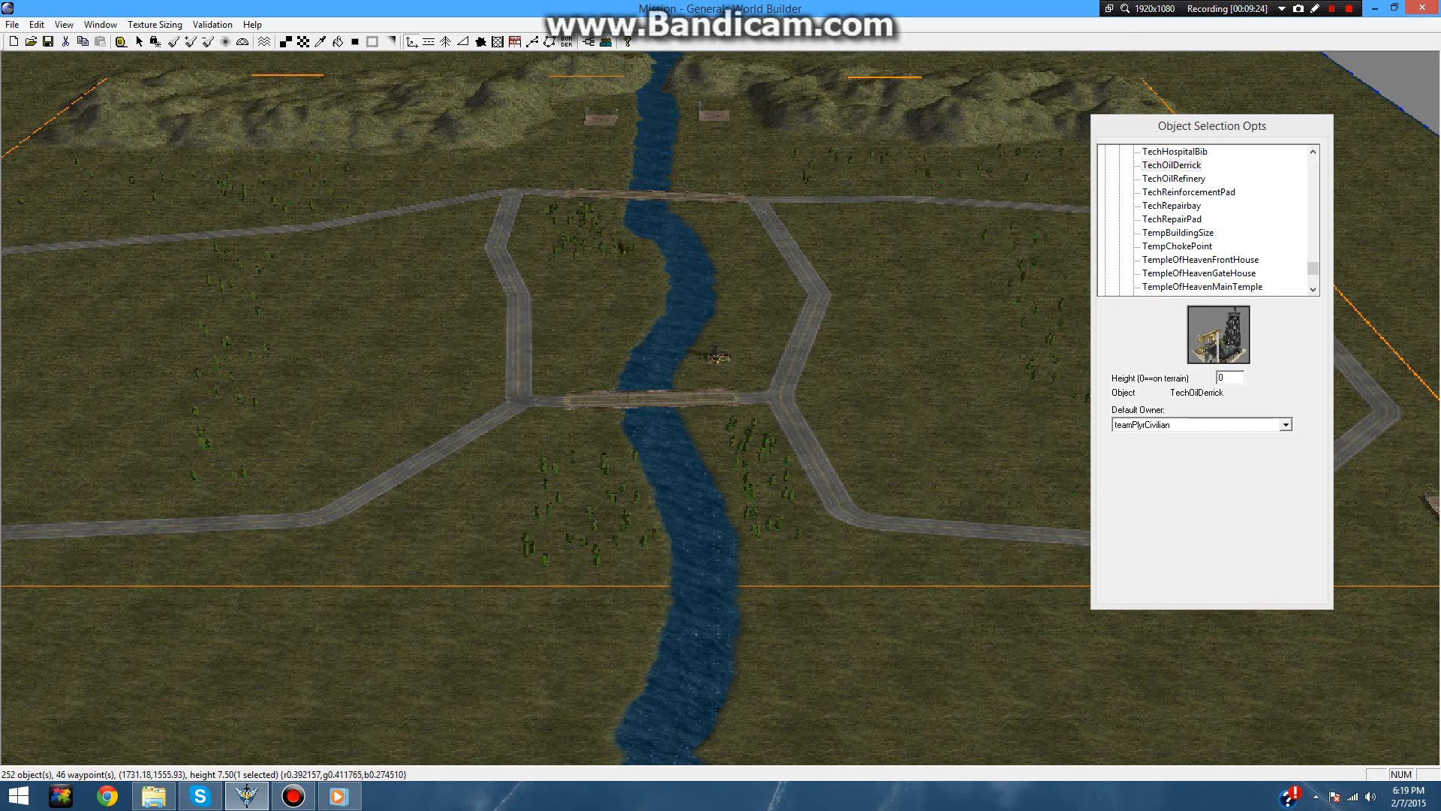
click(634, 252)
scroll(706, 405, up, 6)
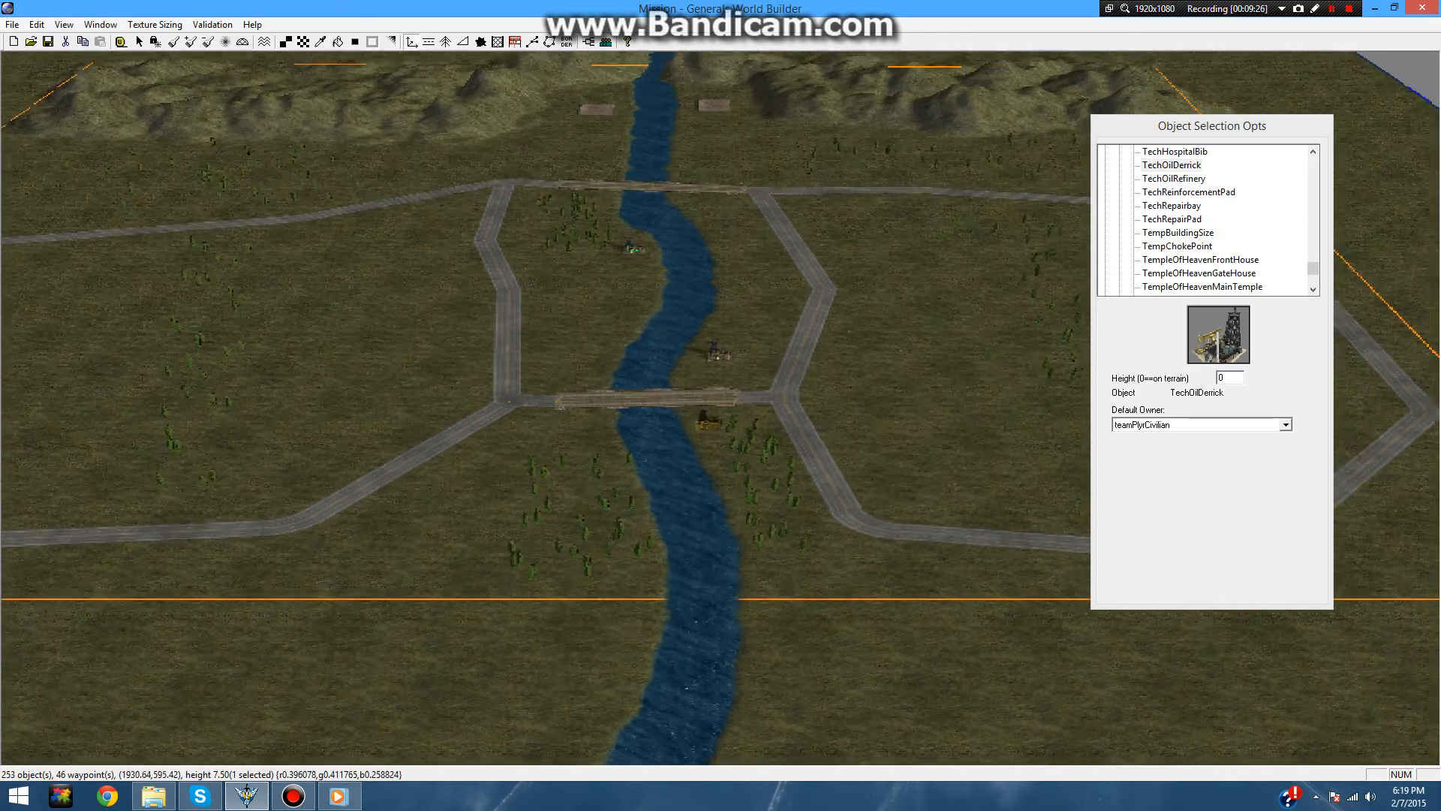
scroll(741, 354, up, 2)
right_drag(741, 349, 892, 349)
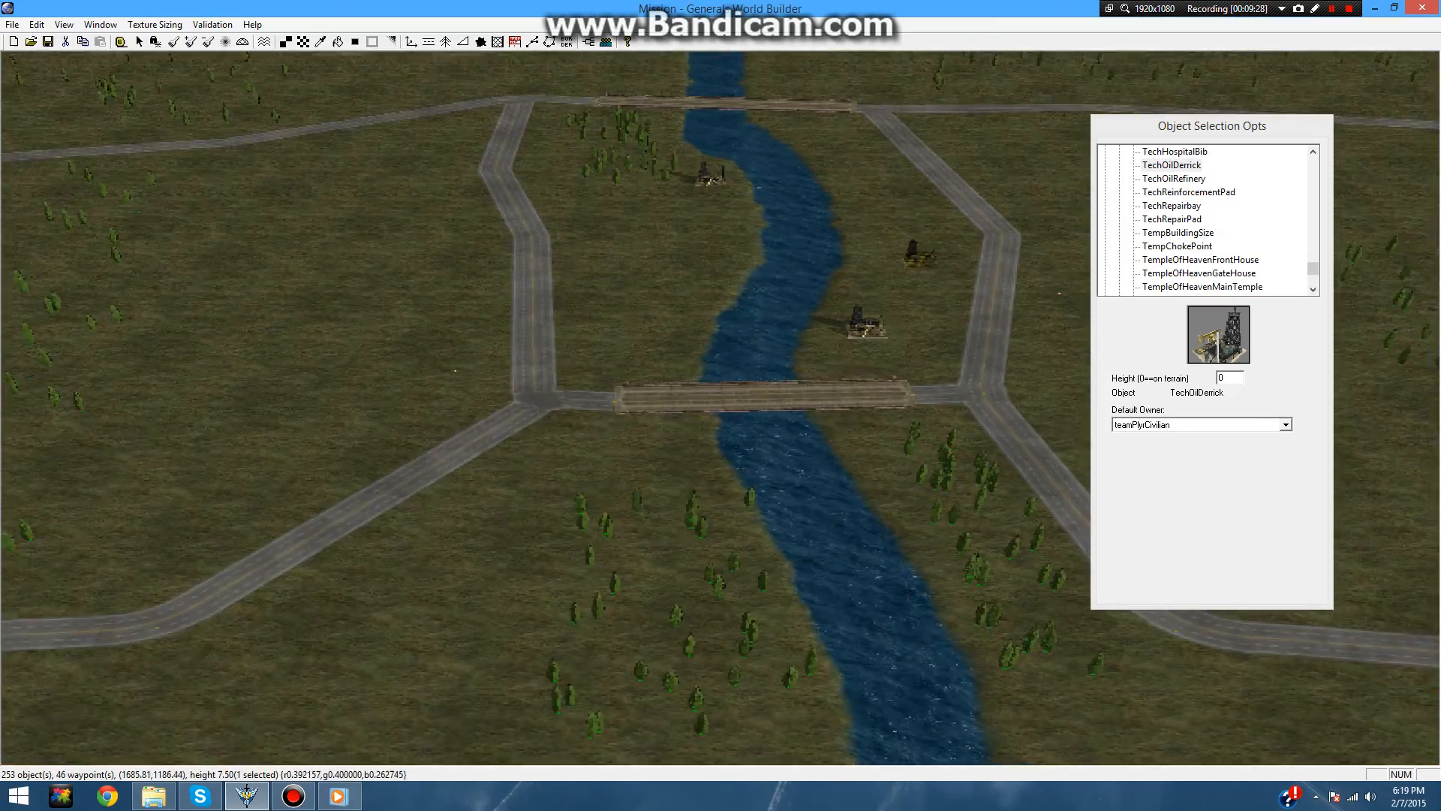
scroll(891, 349, down, 5)
scroll(826, 345, down, 6)
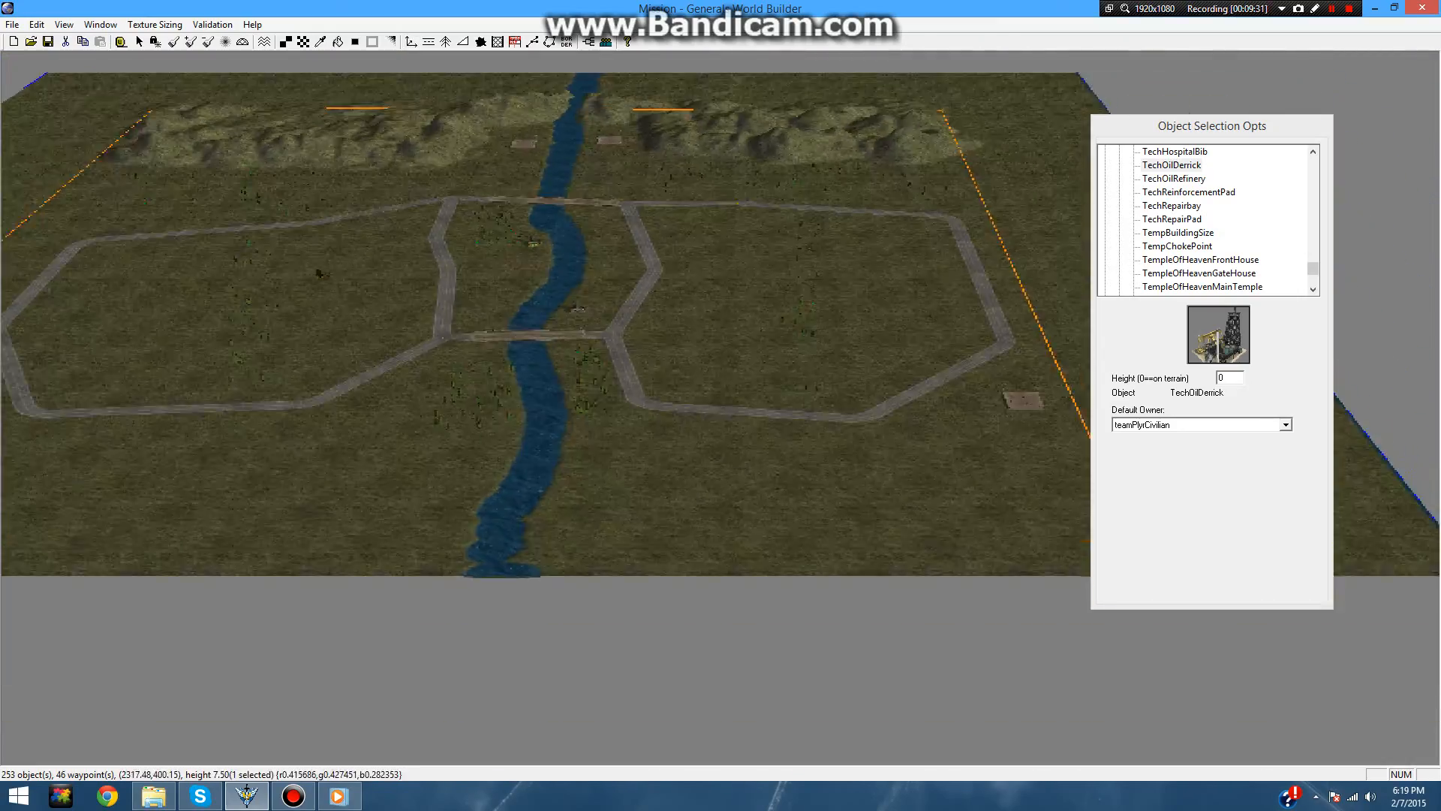
right_drag(709, 323, 965, 392)
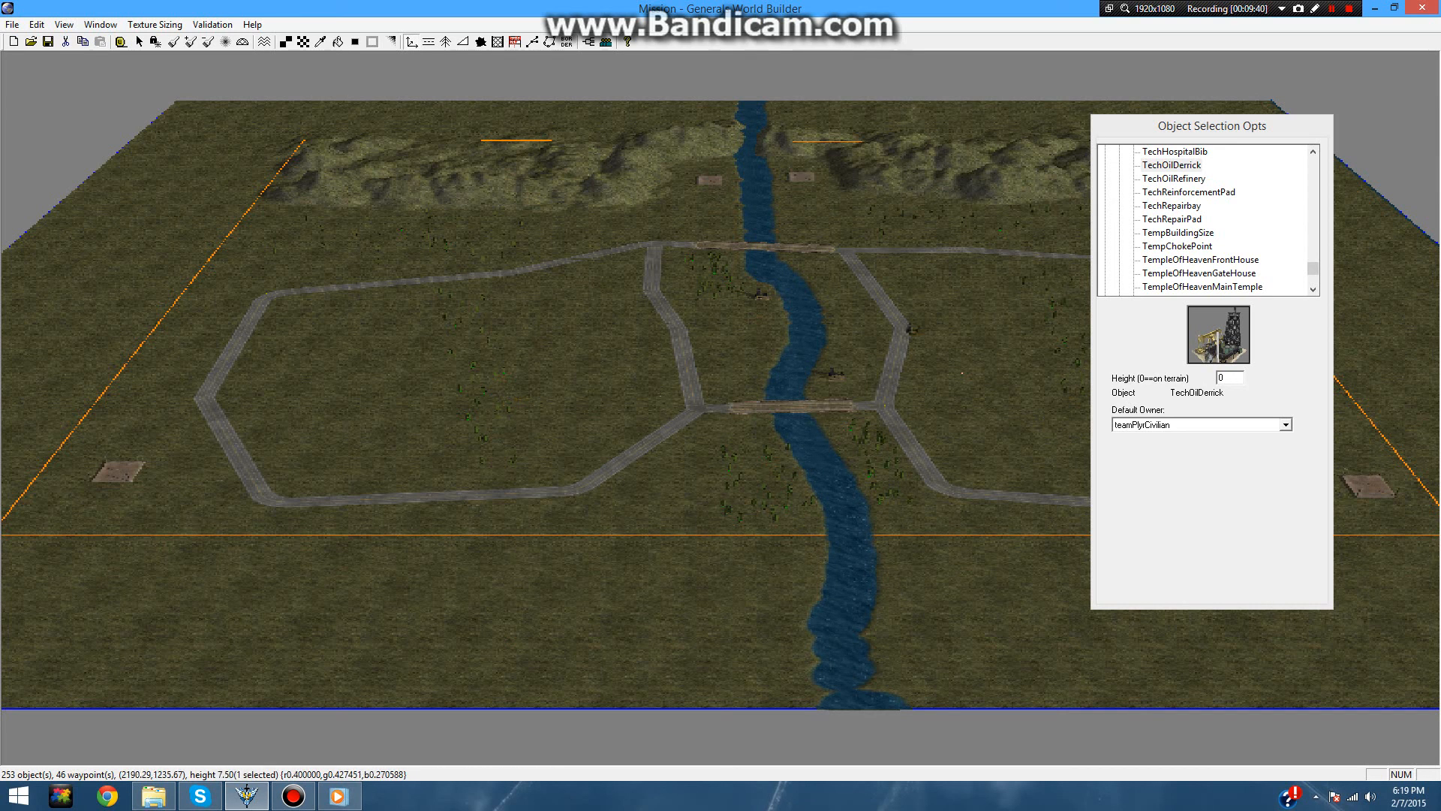
- Leave object placement and move the Object Properties window farther east to uncover more of the map
right_click(968, 330)
right_click(968, 330)
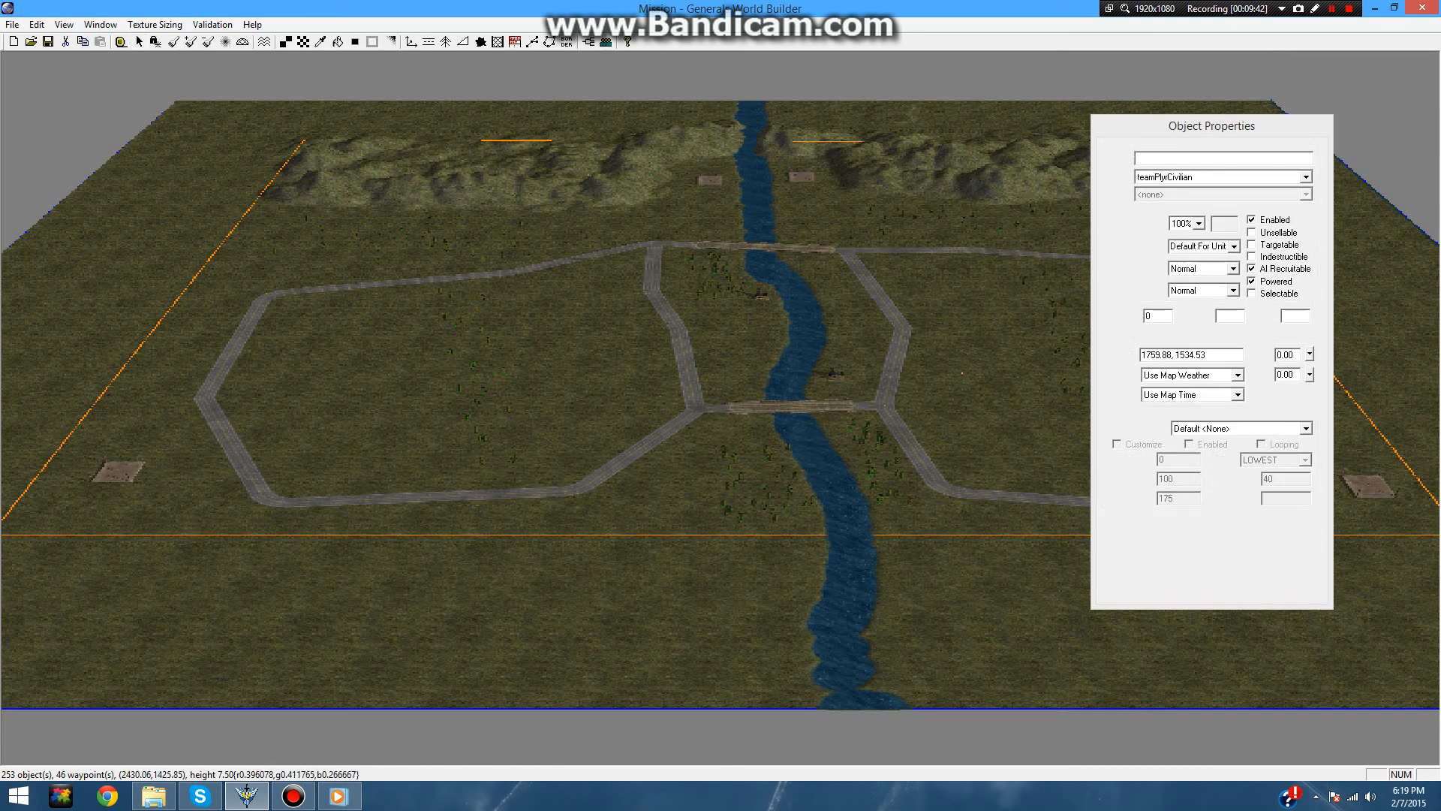
drag(1211, 126, 1280, 125)
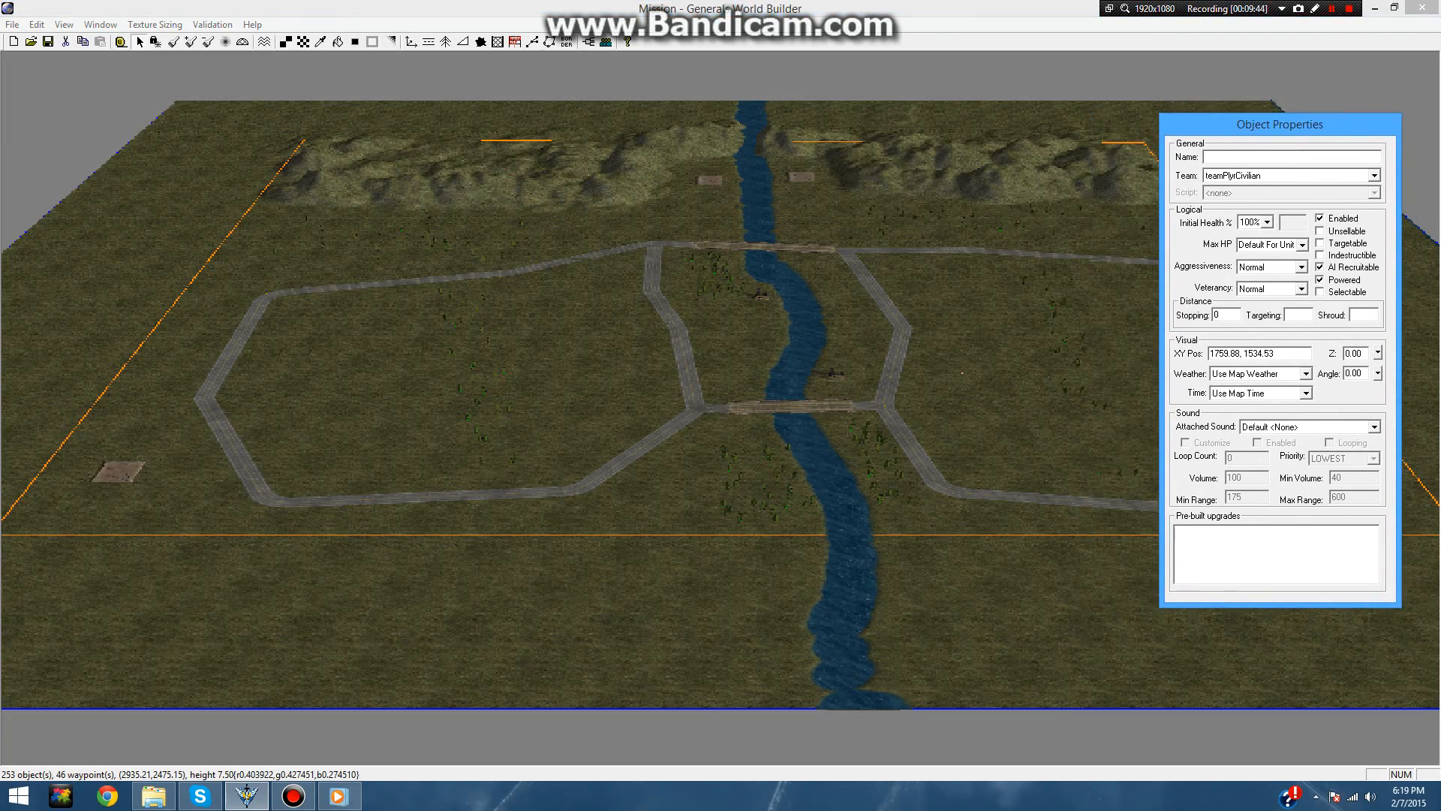
right_drag(662, 396, 566, 395)
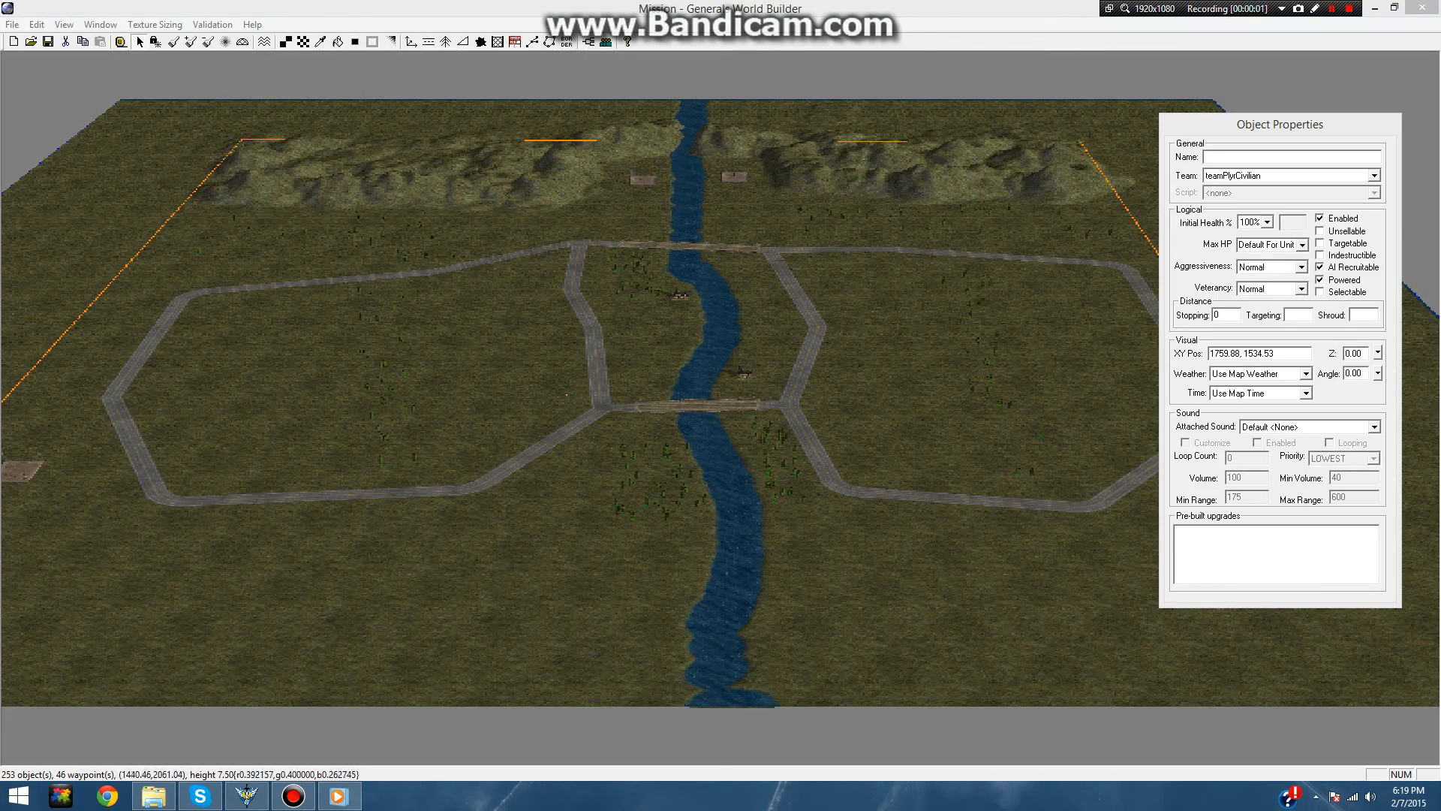
right_drag(788, 300, 805, 333)
scroll(975, 398, up, 3)
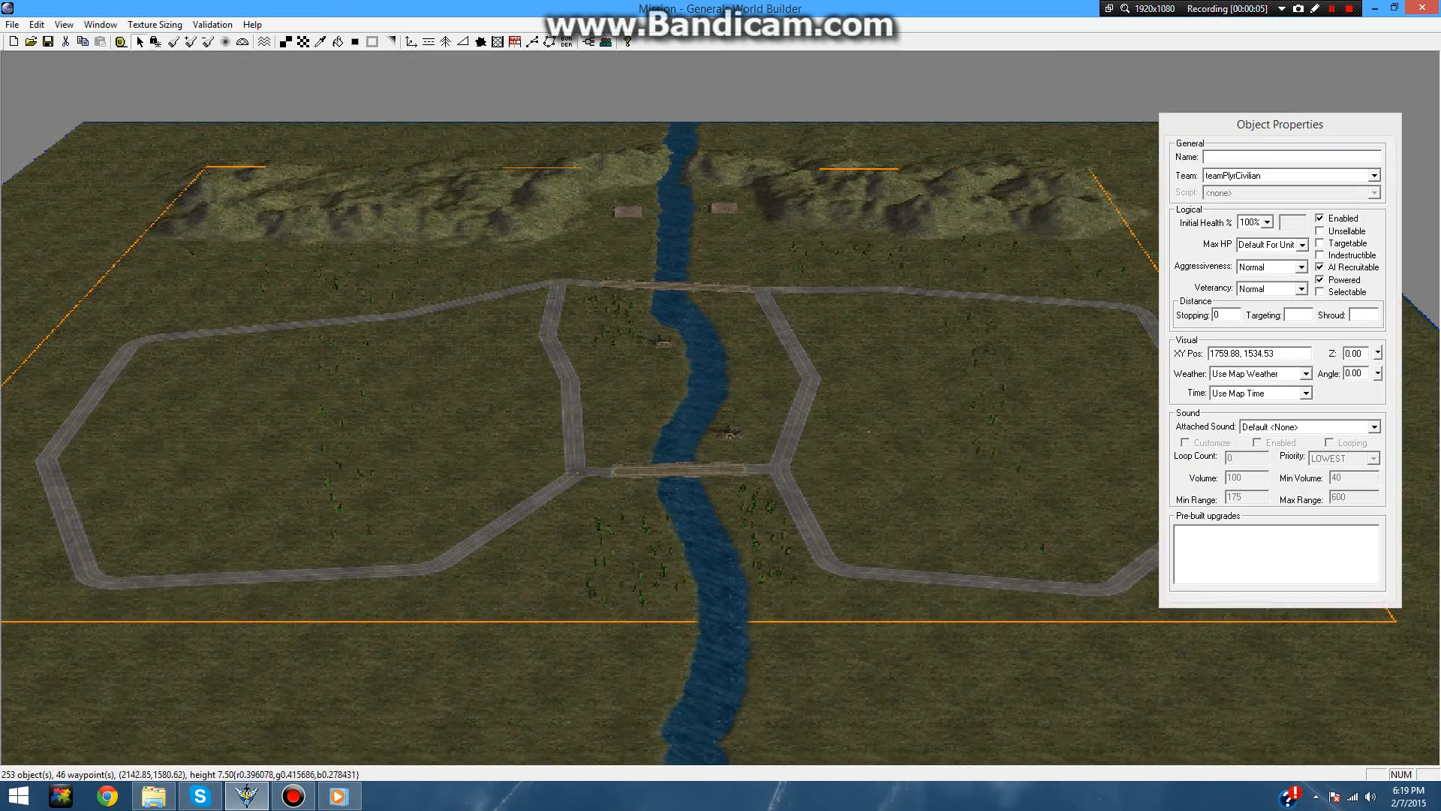
mouse_move(817, 234)
right_down()
mouse_move(833, 265)
mouse_move(790, 239)
right_up()
scroll(790, 238, up, 2)
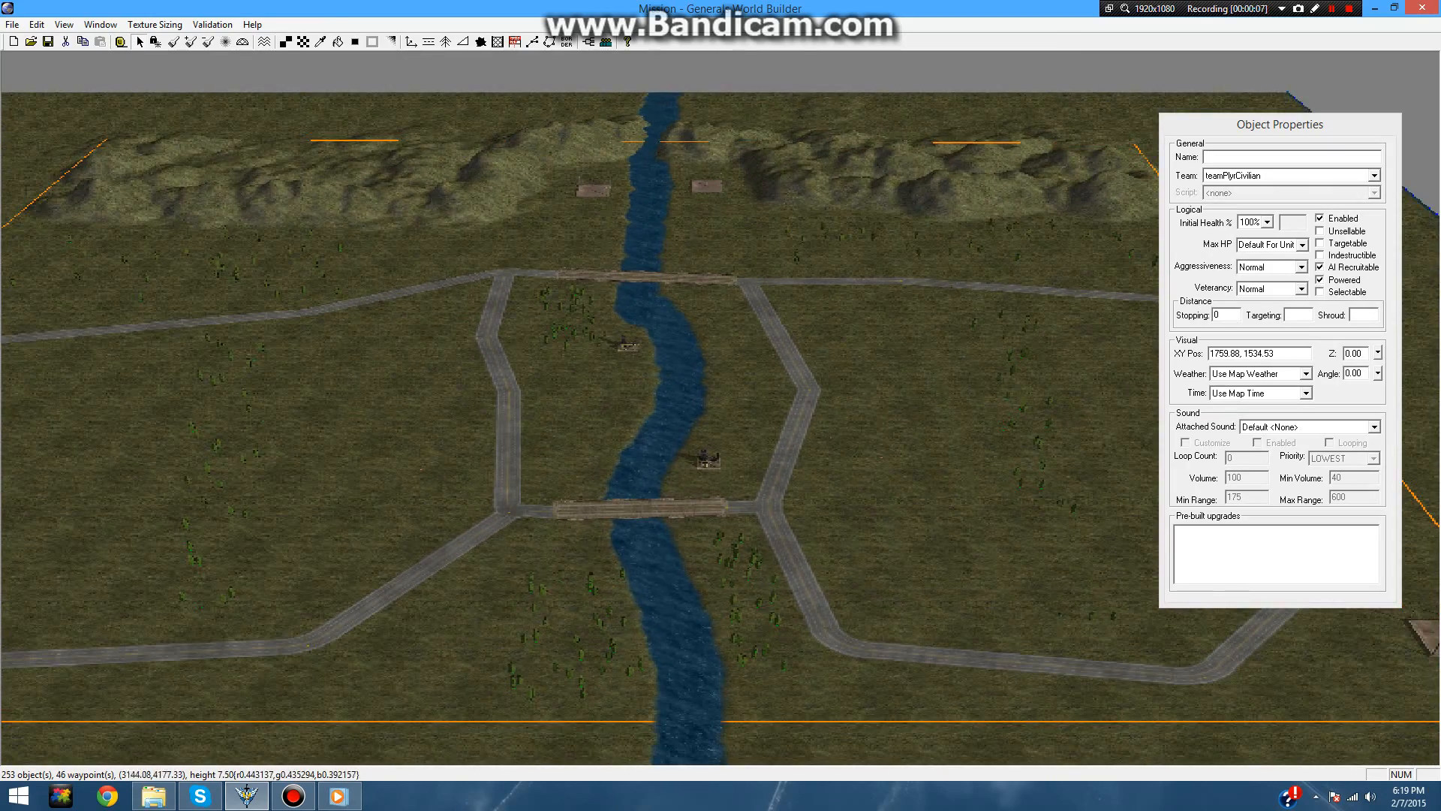
- Return to object placement, compare the Stan civilian buildings in the object list and choose StanRestaurant02
click(412, 42)
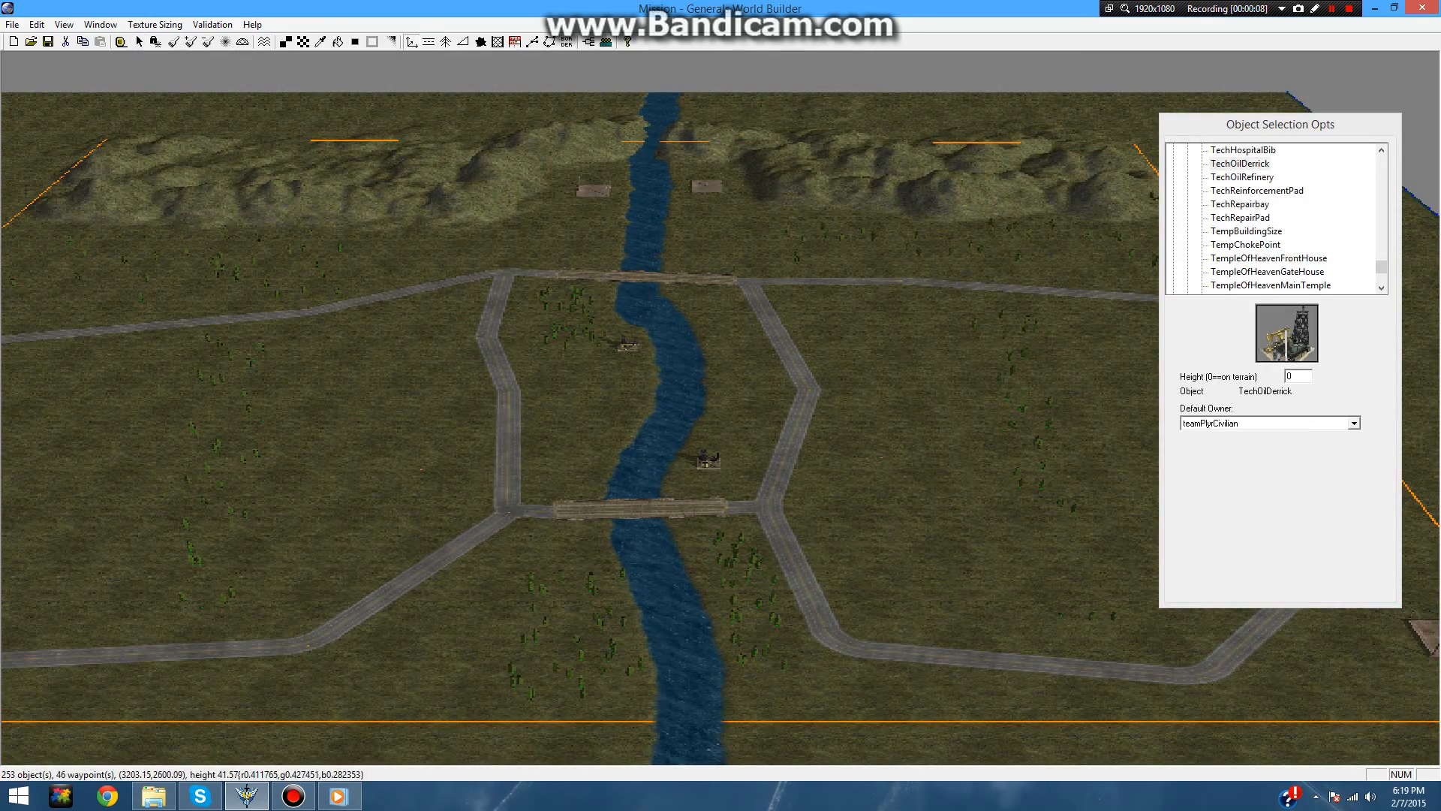
click(1240, 164)
scroll(1272, 218, up, 8)
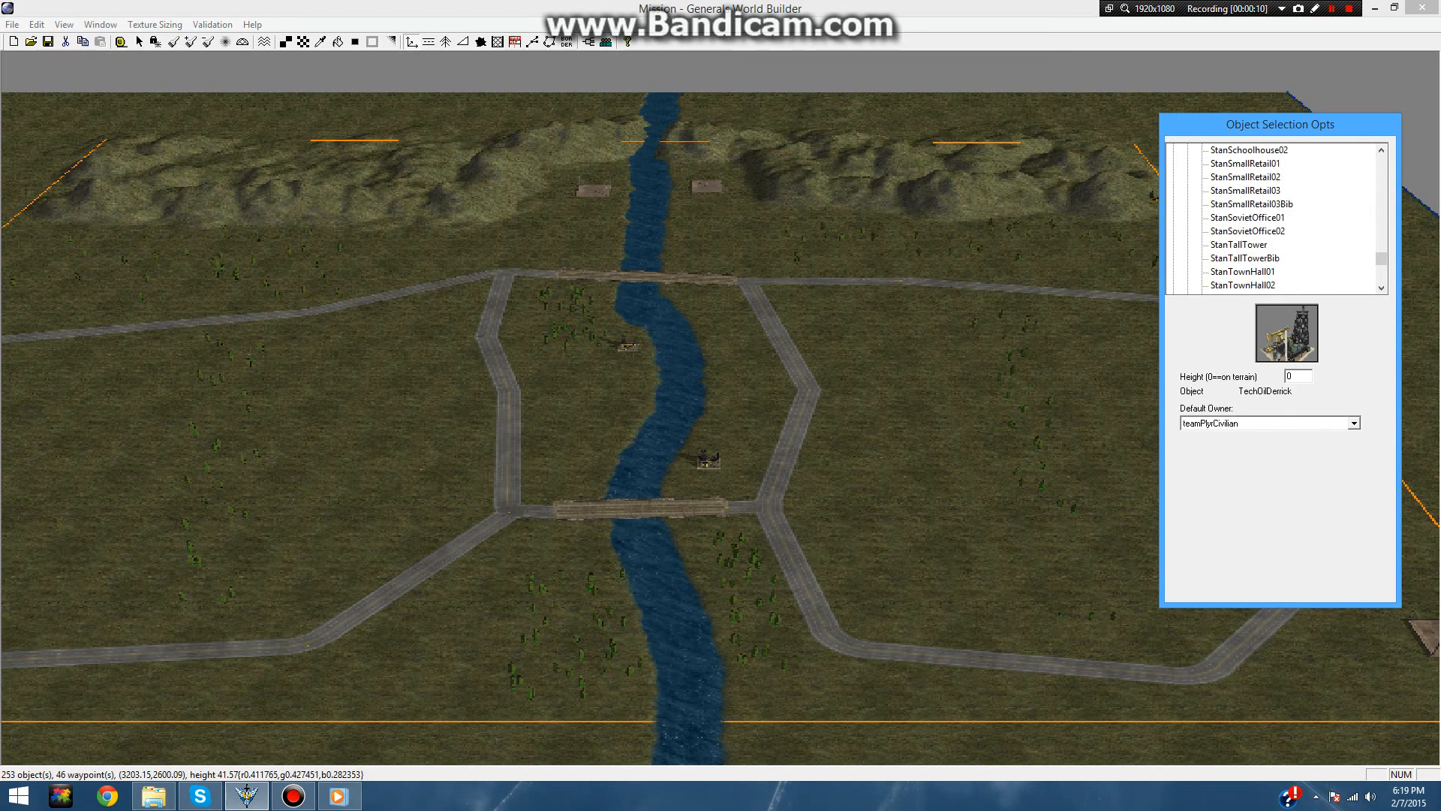
scroll(1272, 217, up, 1)
click(1245, 204)
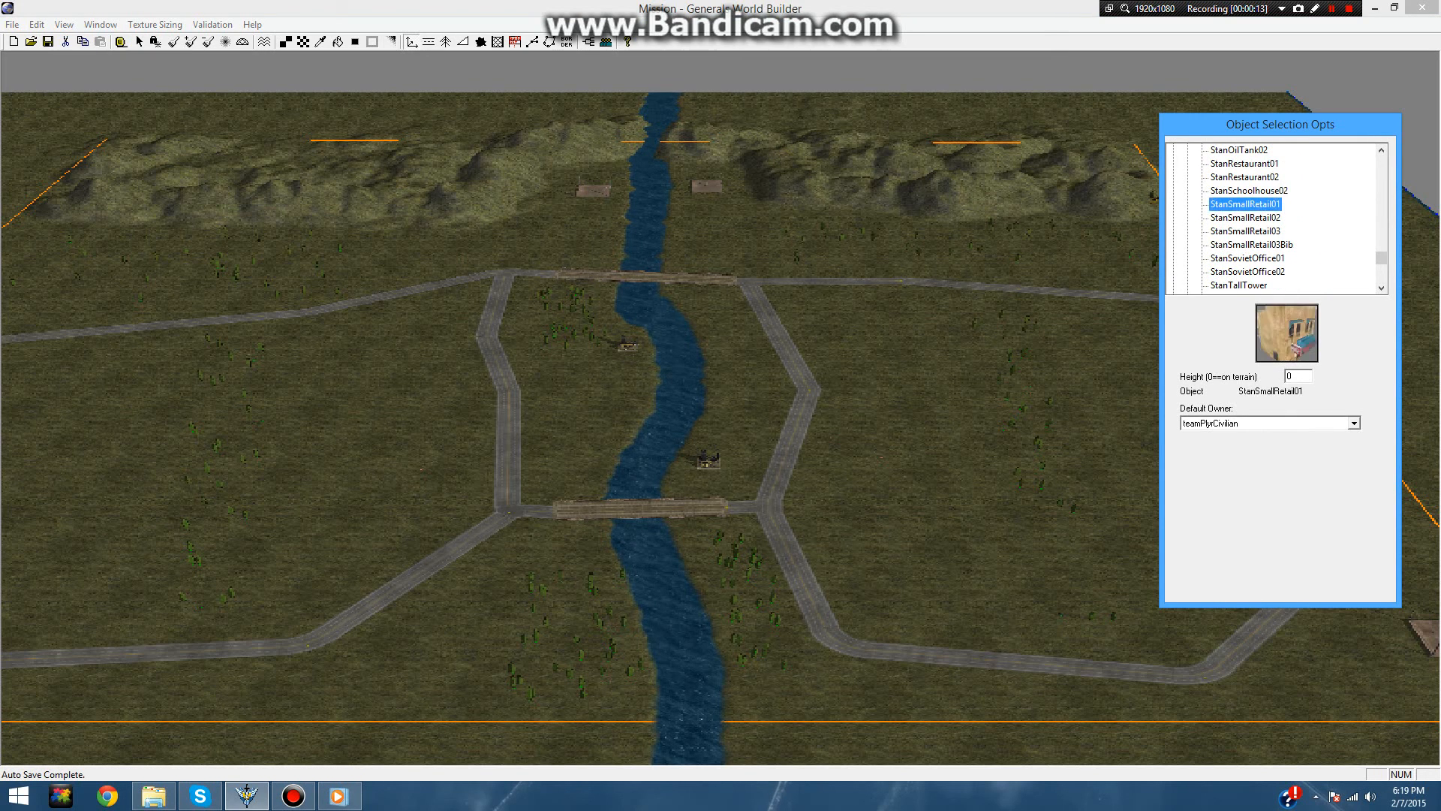
click(1249, 191)
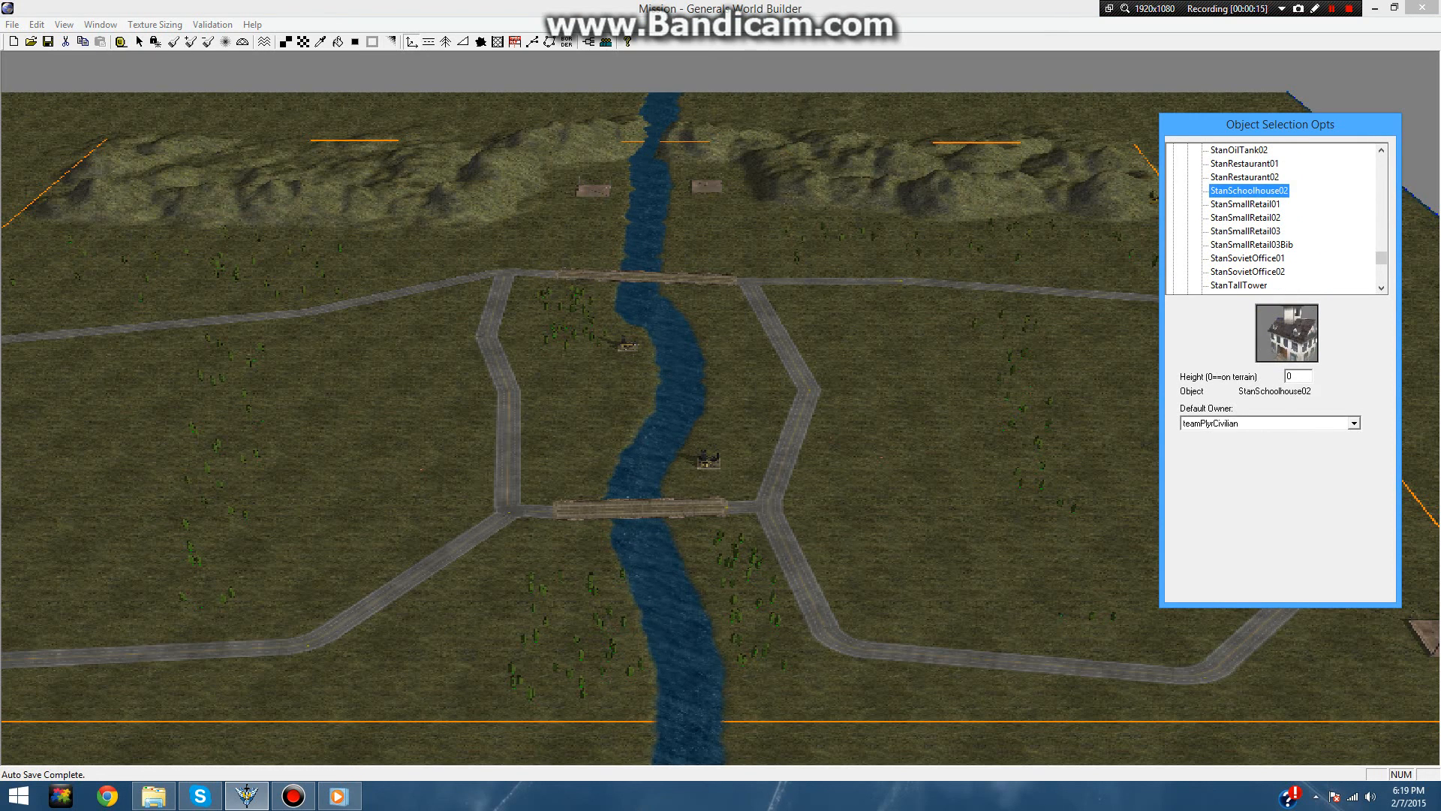
click(1245, 177)
click(1245, 163)
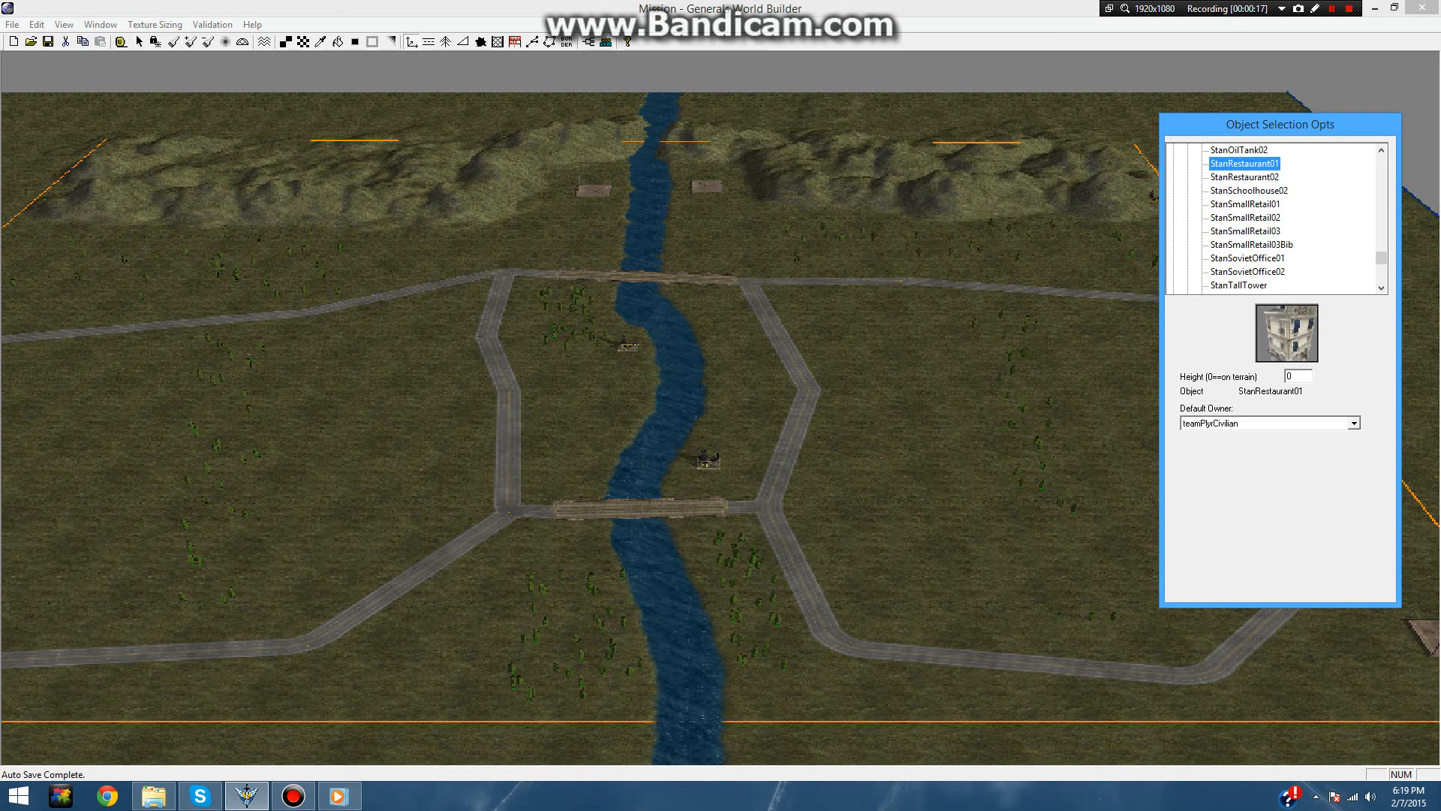
click(1244, 178)
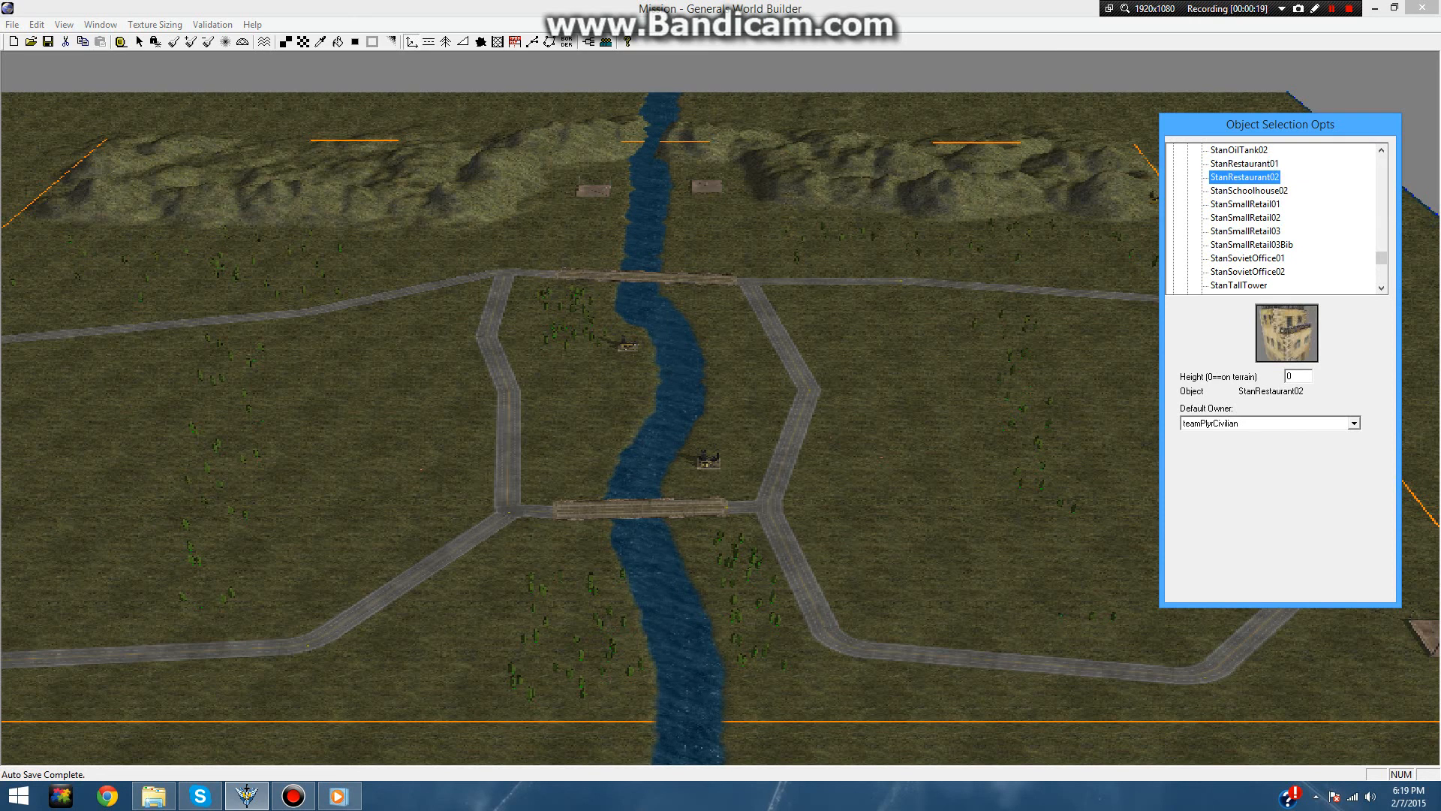
click(1238, 150)
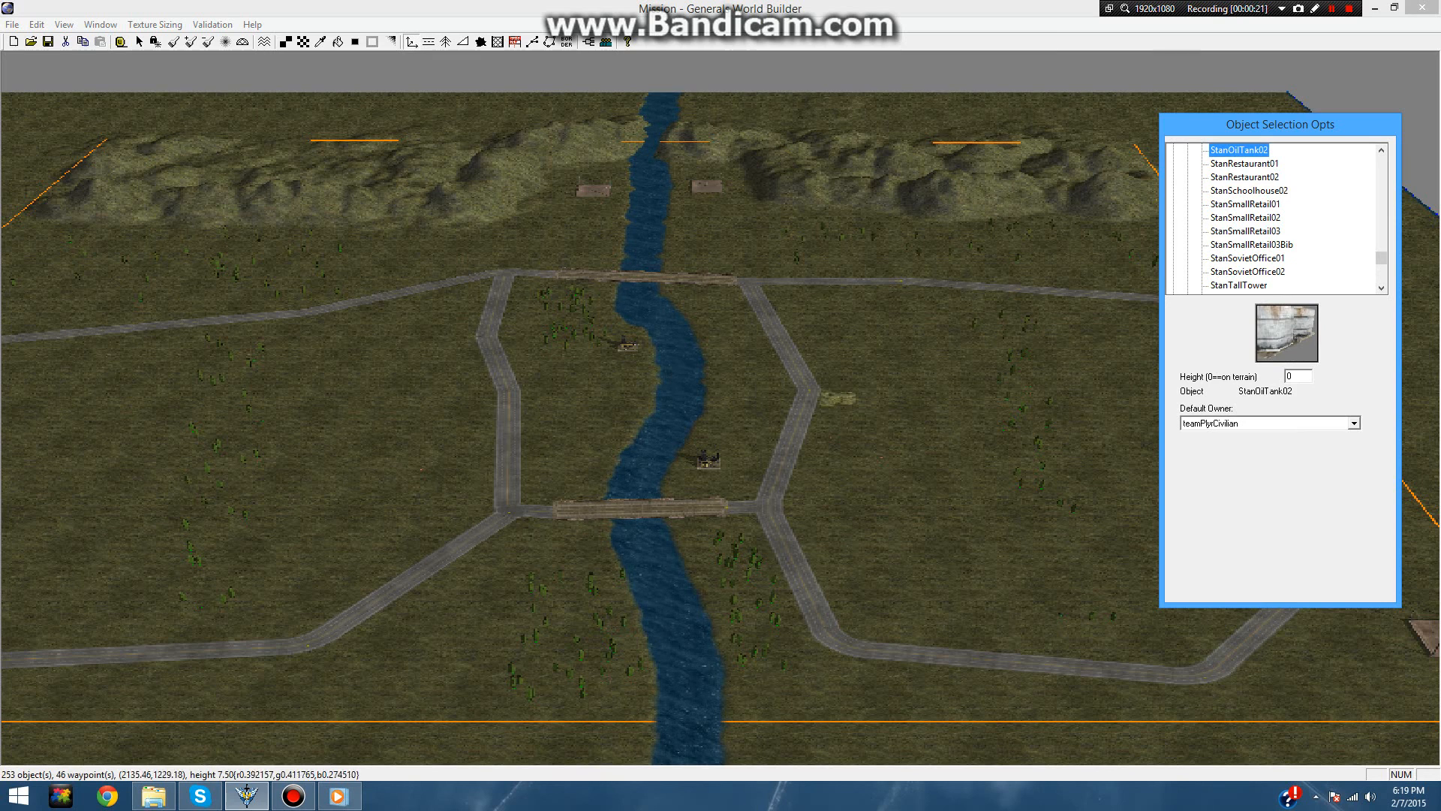
click(1245, 177)
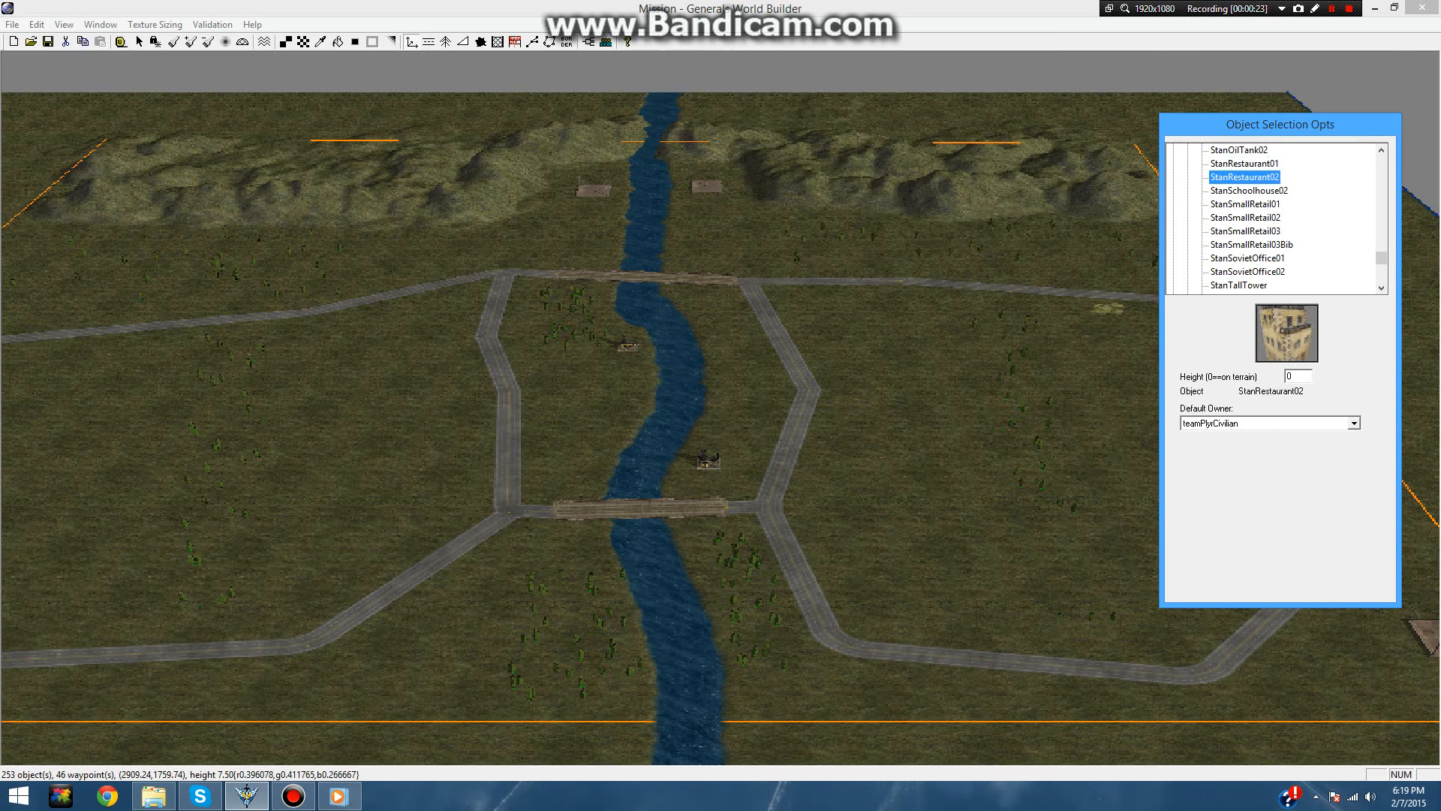
- Place two StanRestaurant02 buildings near the bend of the road east of the river, one on each side and turned at an angle
scroll(885, 398, up, 2)
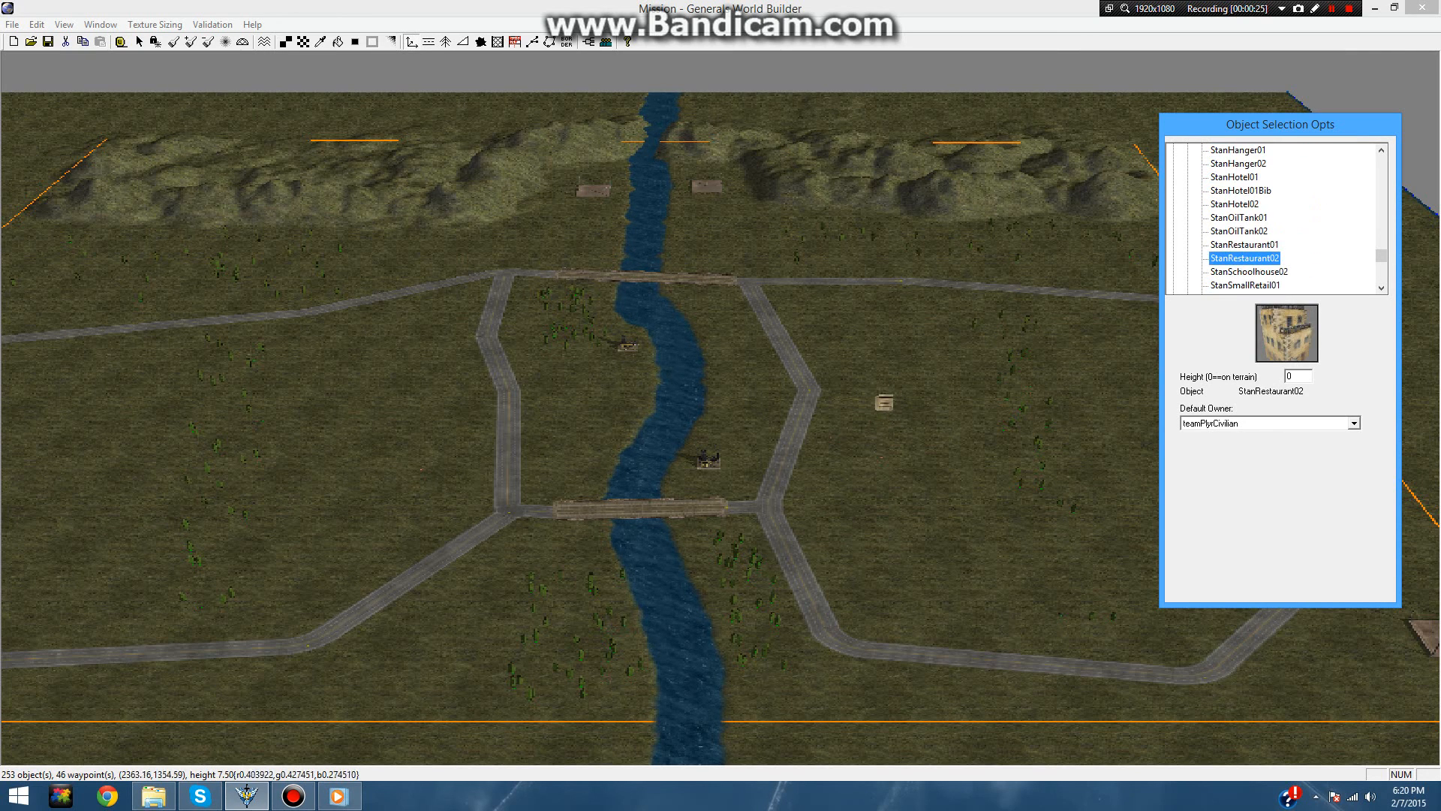
right_drag(882, 430, 848, 473)
scroll(850, 475, up, 5)
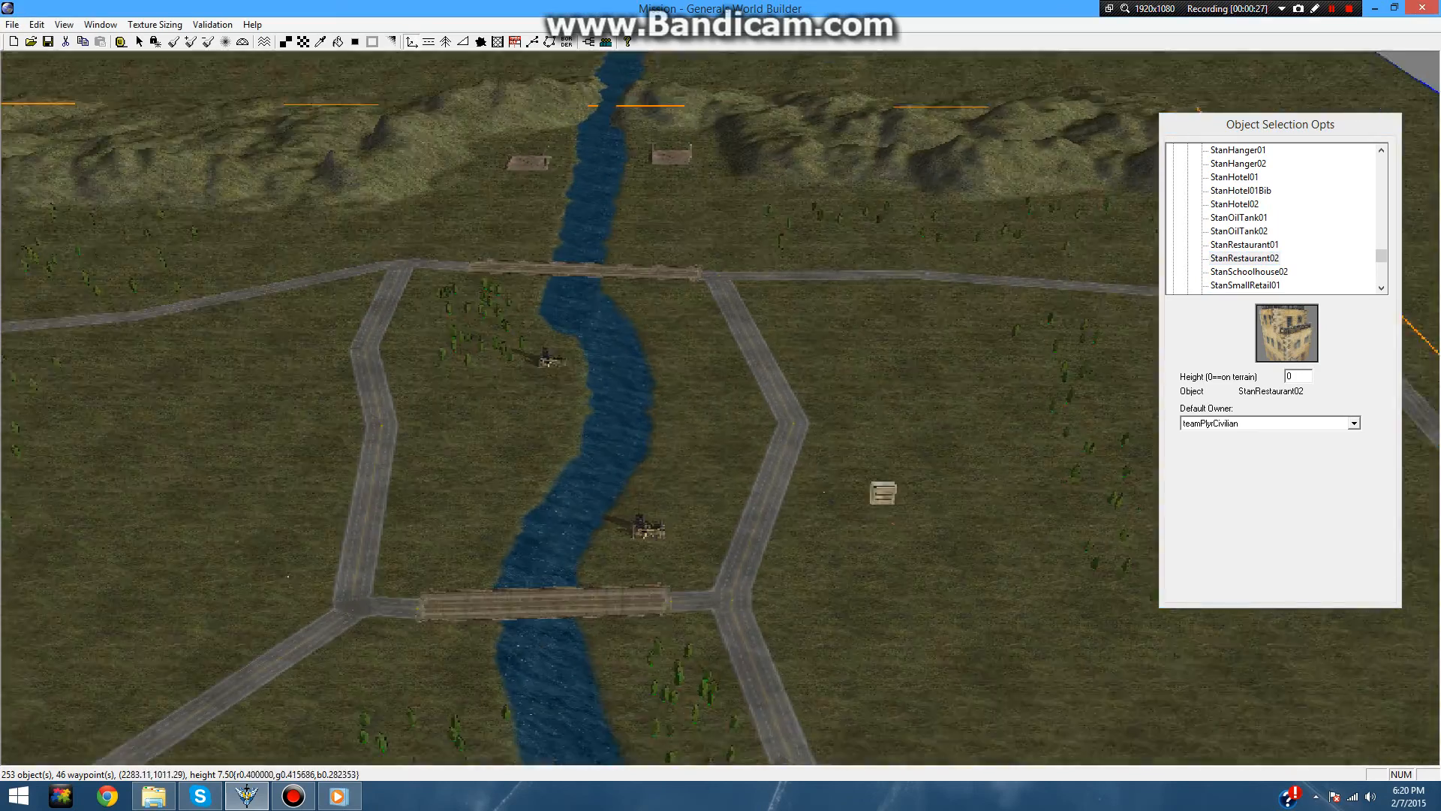
scroll(849, 474, up, 5)
right_drag(704, 301, 559, 170)
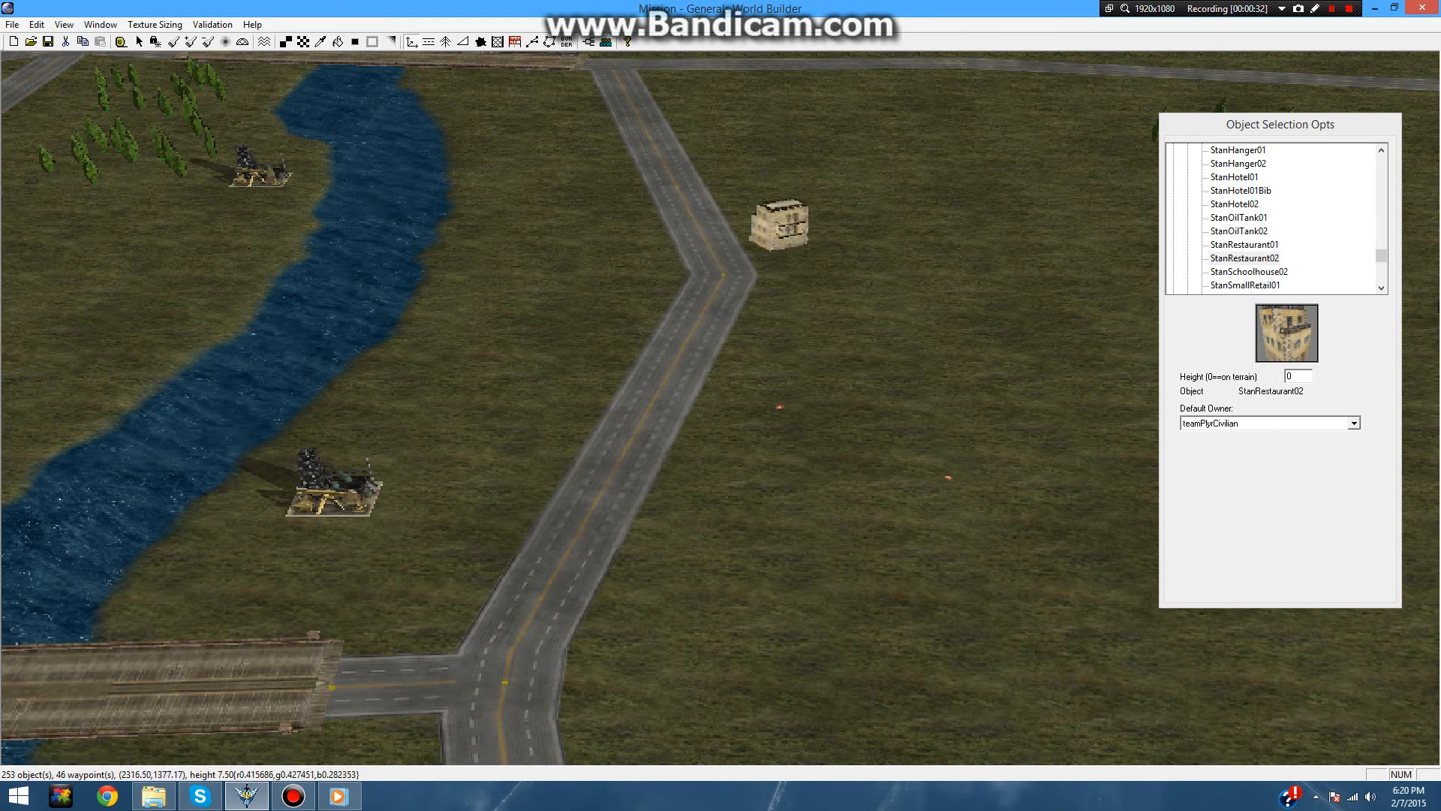
drag(781, 241, 809, 278)
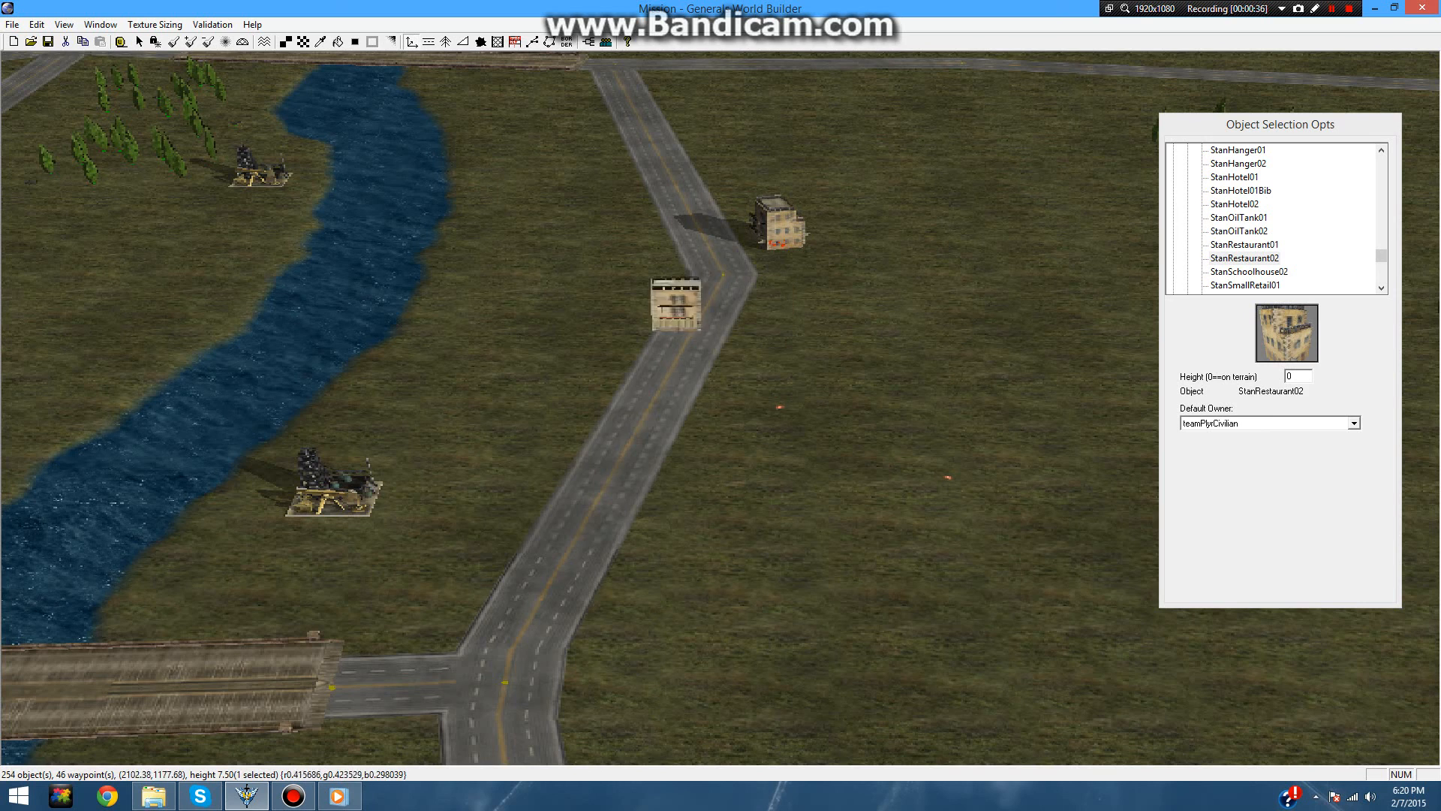
drag(579, 375, 716, 233)
- Place a StanSchoolhouse02 beside the road, just northeast of the junction east of the southern bridge
scroll(833, 367, down, 8)
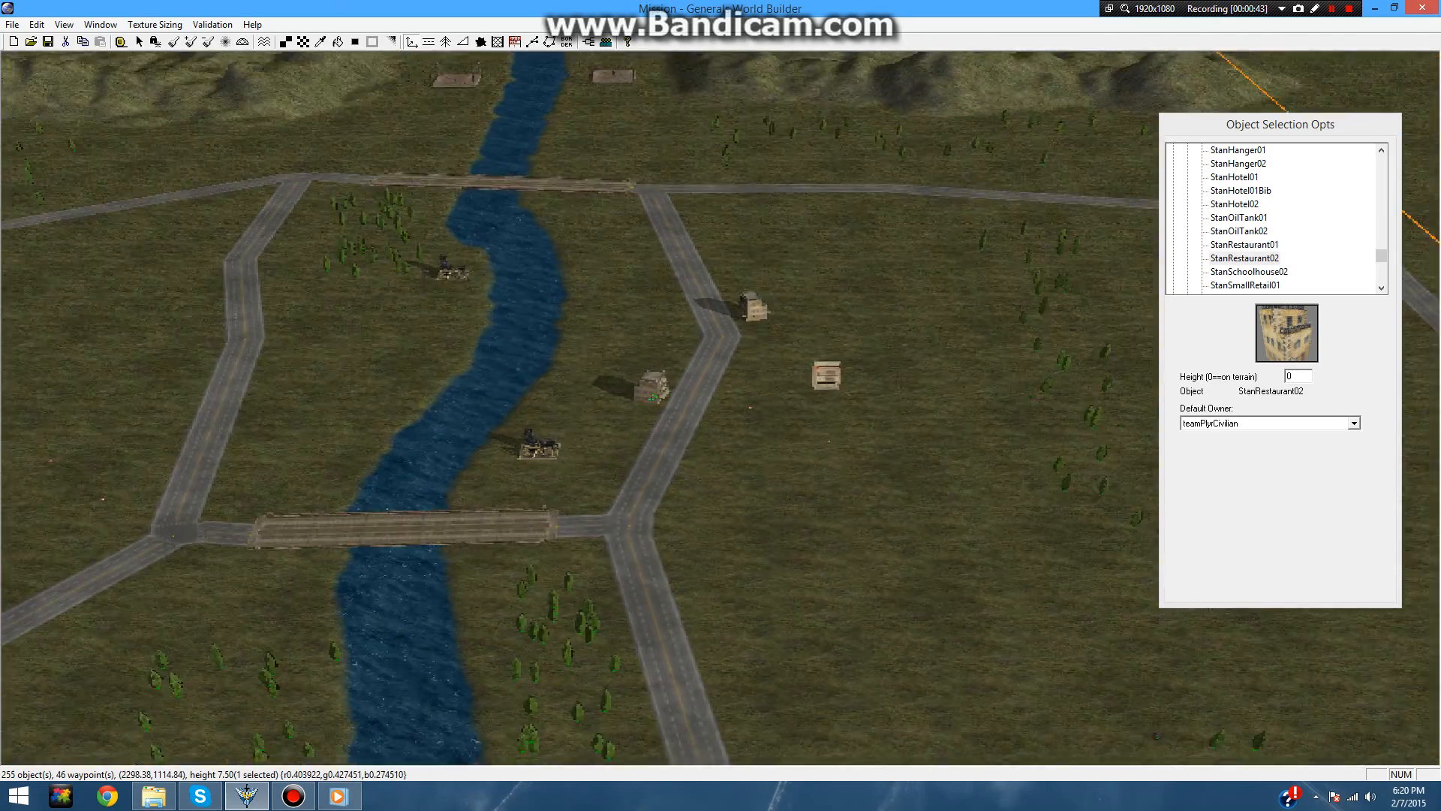
right_drag(848, 294, 855, 237)
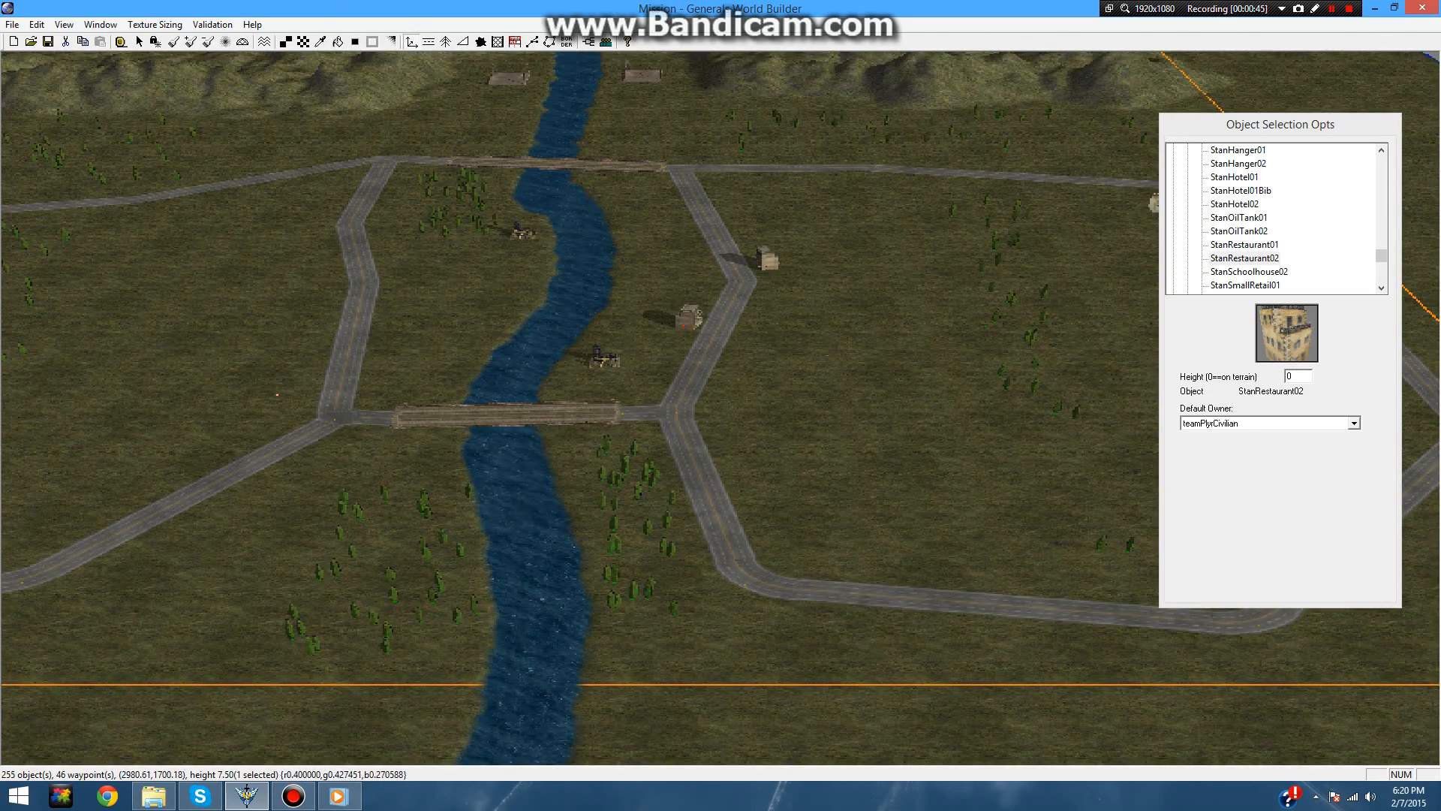
click(1249, 272)
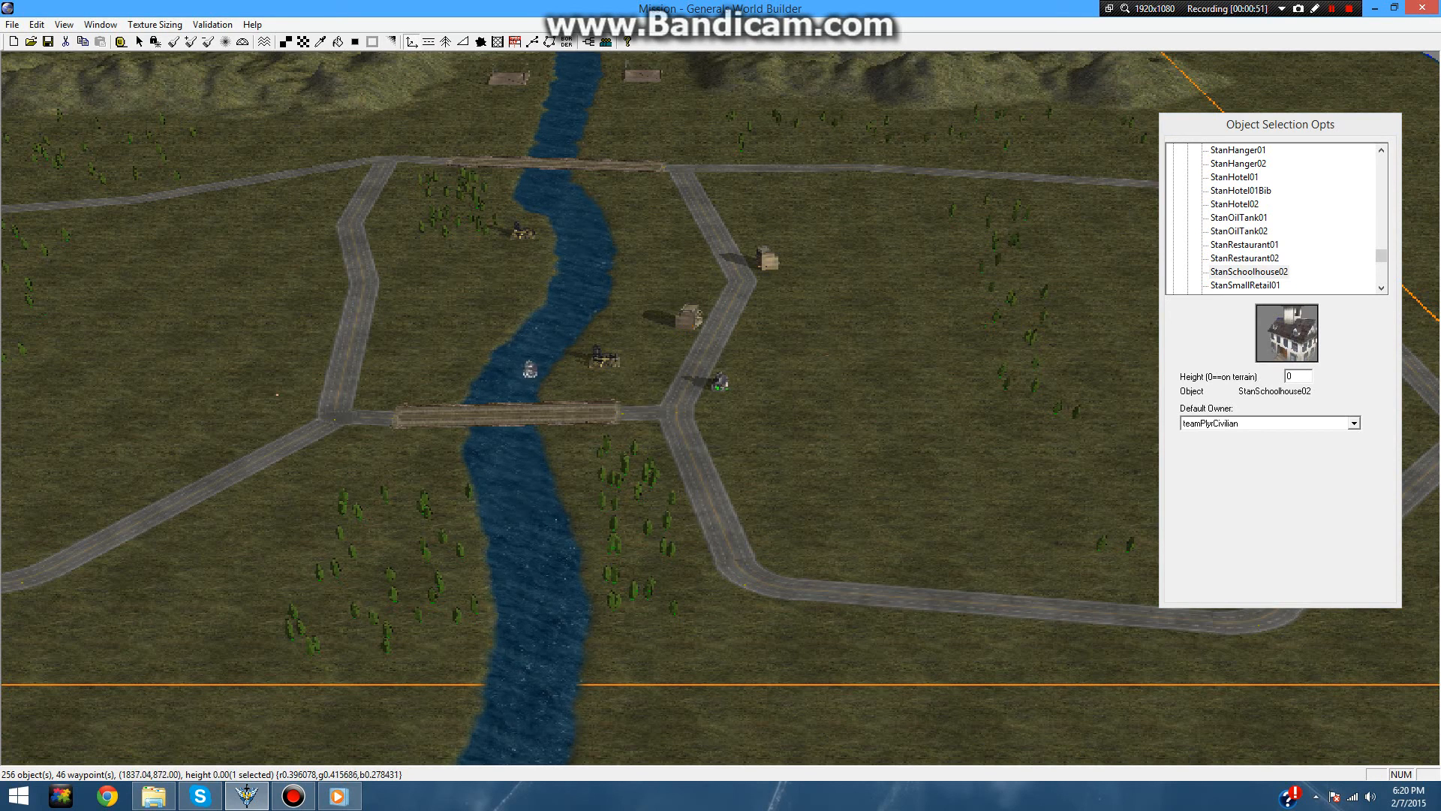
scroll(720, 409, down, 2)
- Compare the StanSmallRetail variants and choose StanSmallRetail02 for placement
click(1245, 286)
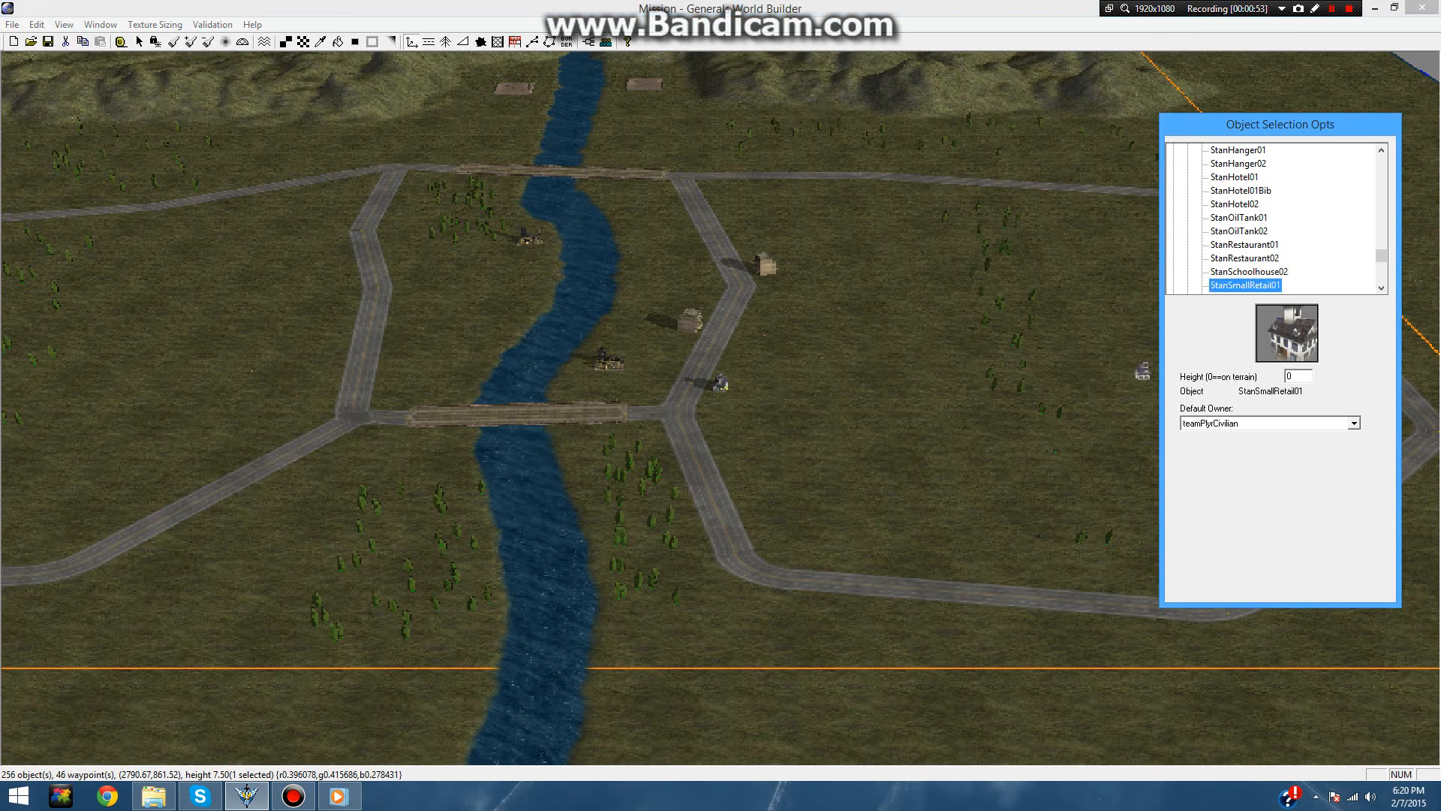
scroll(1245, 286, down, 5)
scroll(1245, 285, up, 2)
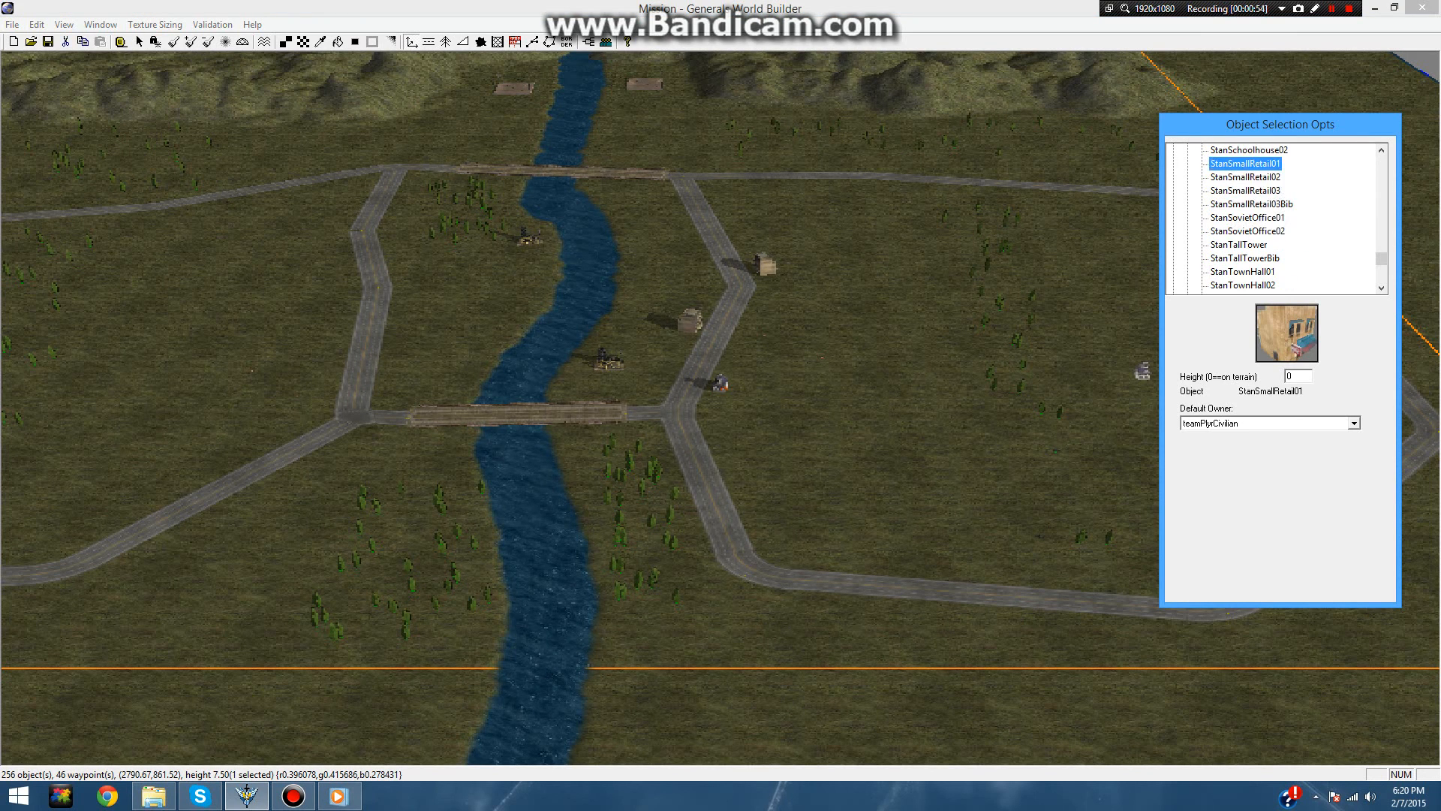
click(1245, 177)
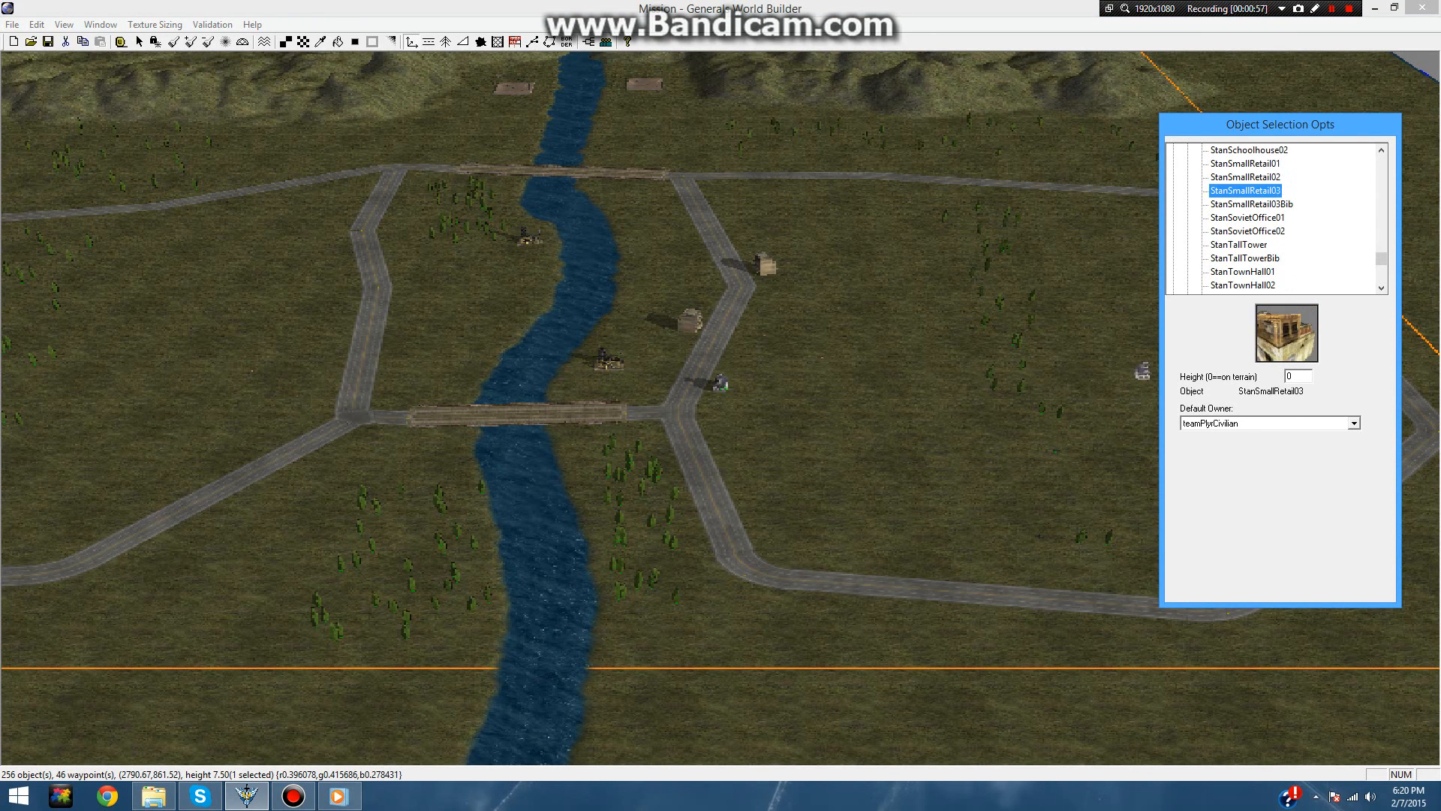
click(848, 378)
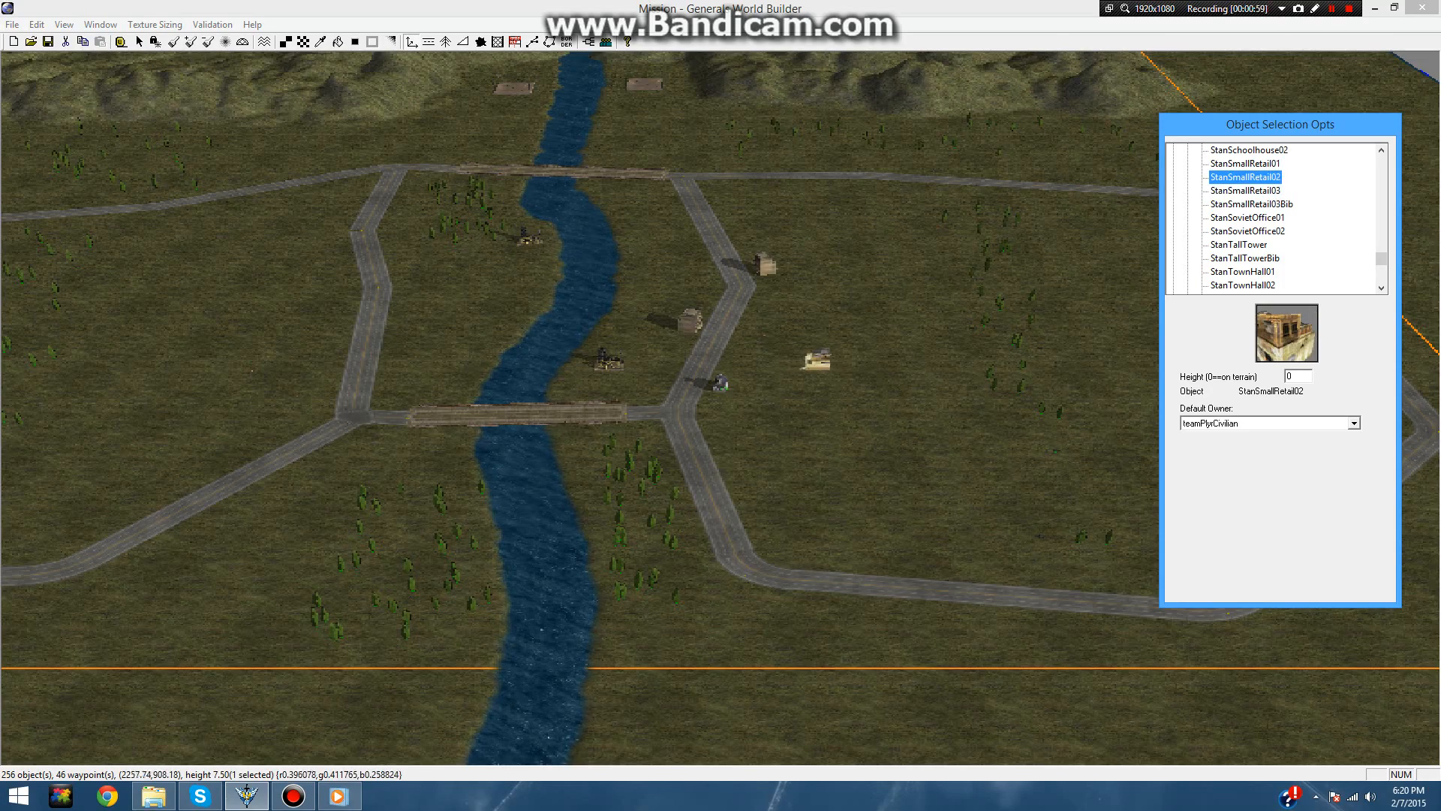
- Place a StanSmallRetail02 on the east side of the eastern road, between its bend and the northern bridge junction
scroll(905, 342, up, 5)
scroll(841, 362, down, 4)
right_drag(804, 338, 802, 341)
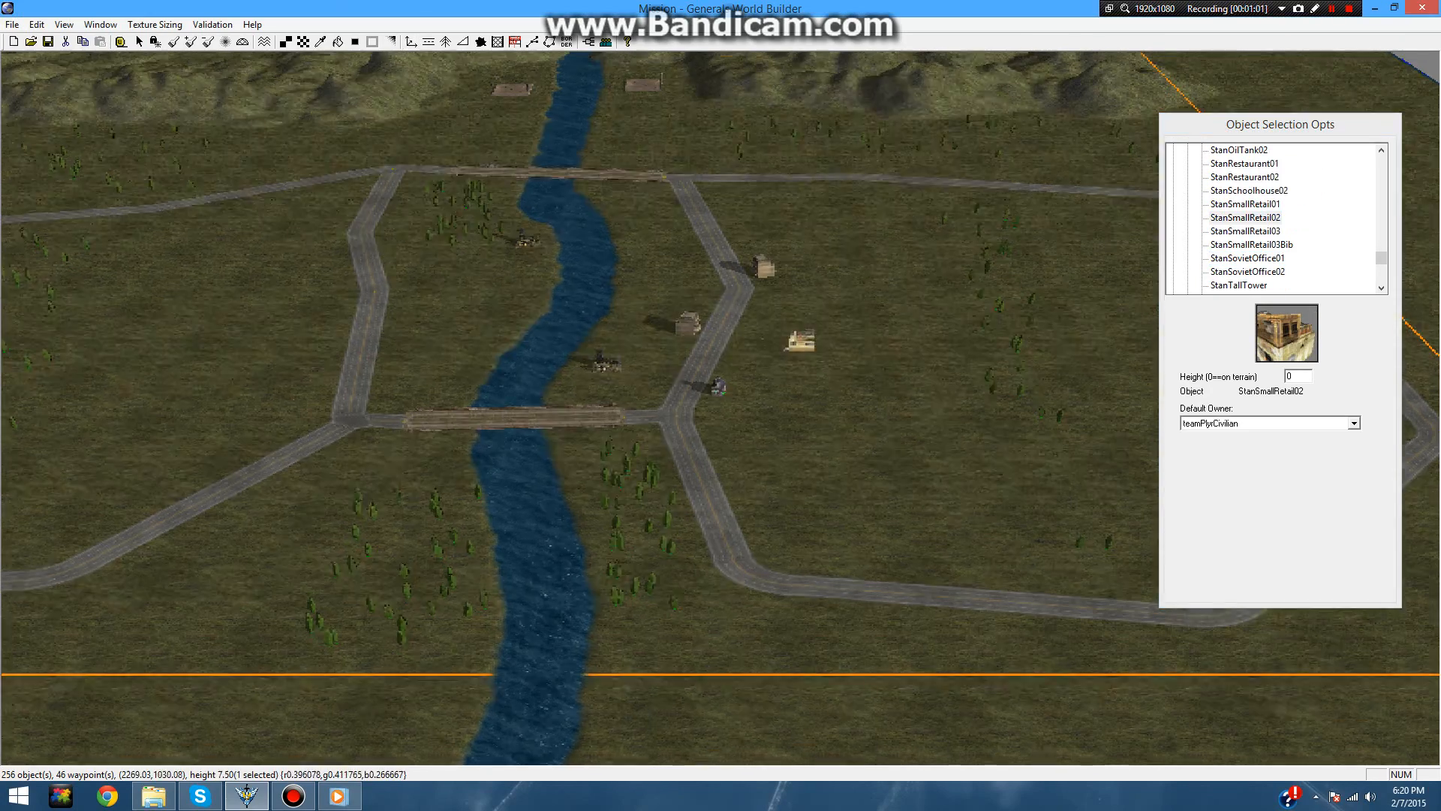
scroll(802, 341, up, 8)
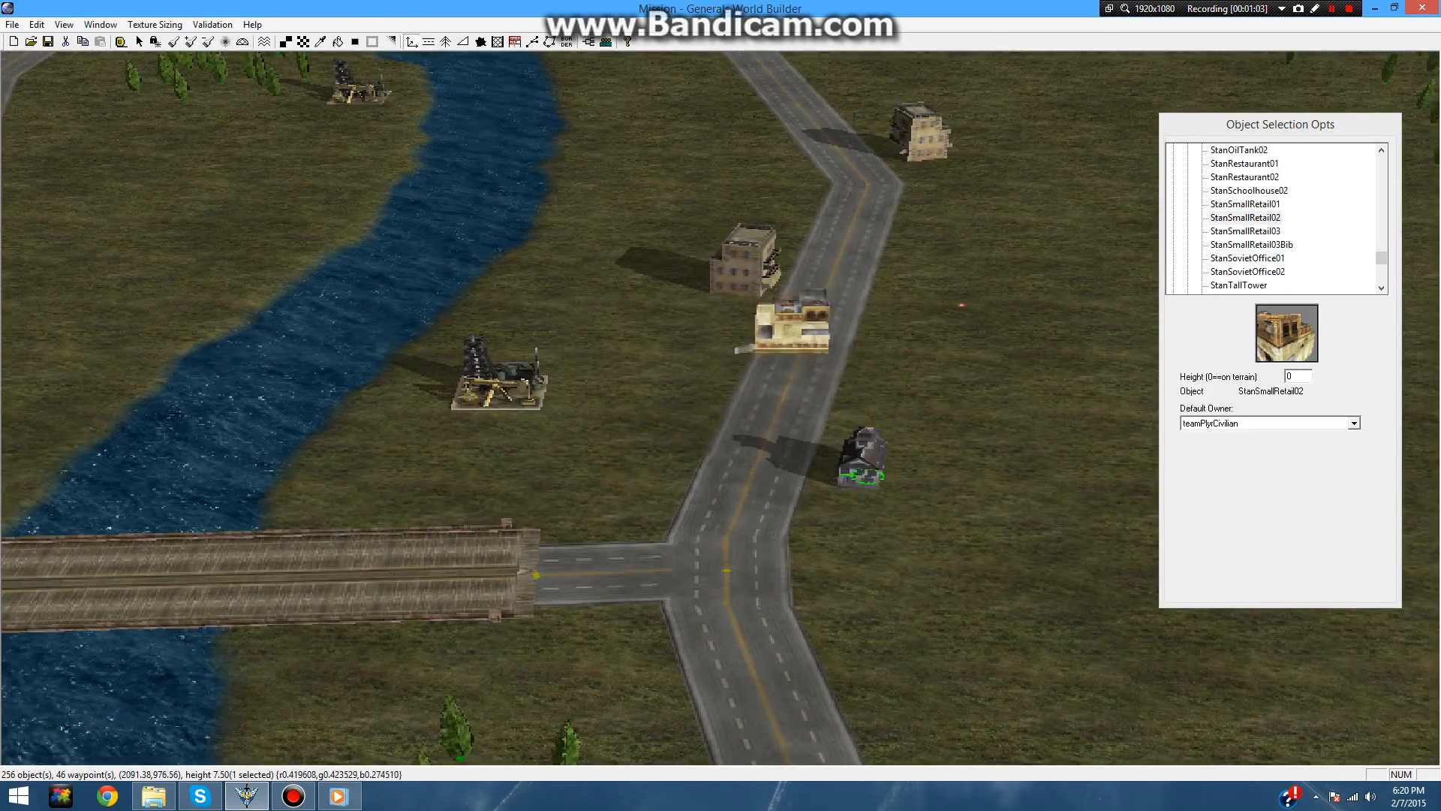
right_drag(901, 379, 781, 323)
right_drag(863, 282, 878, 517)
right_drag(916, 291, 1156, 559)
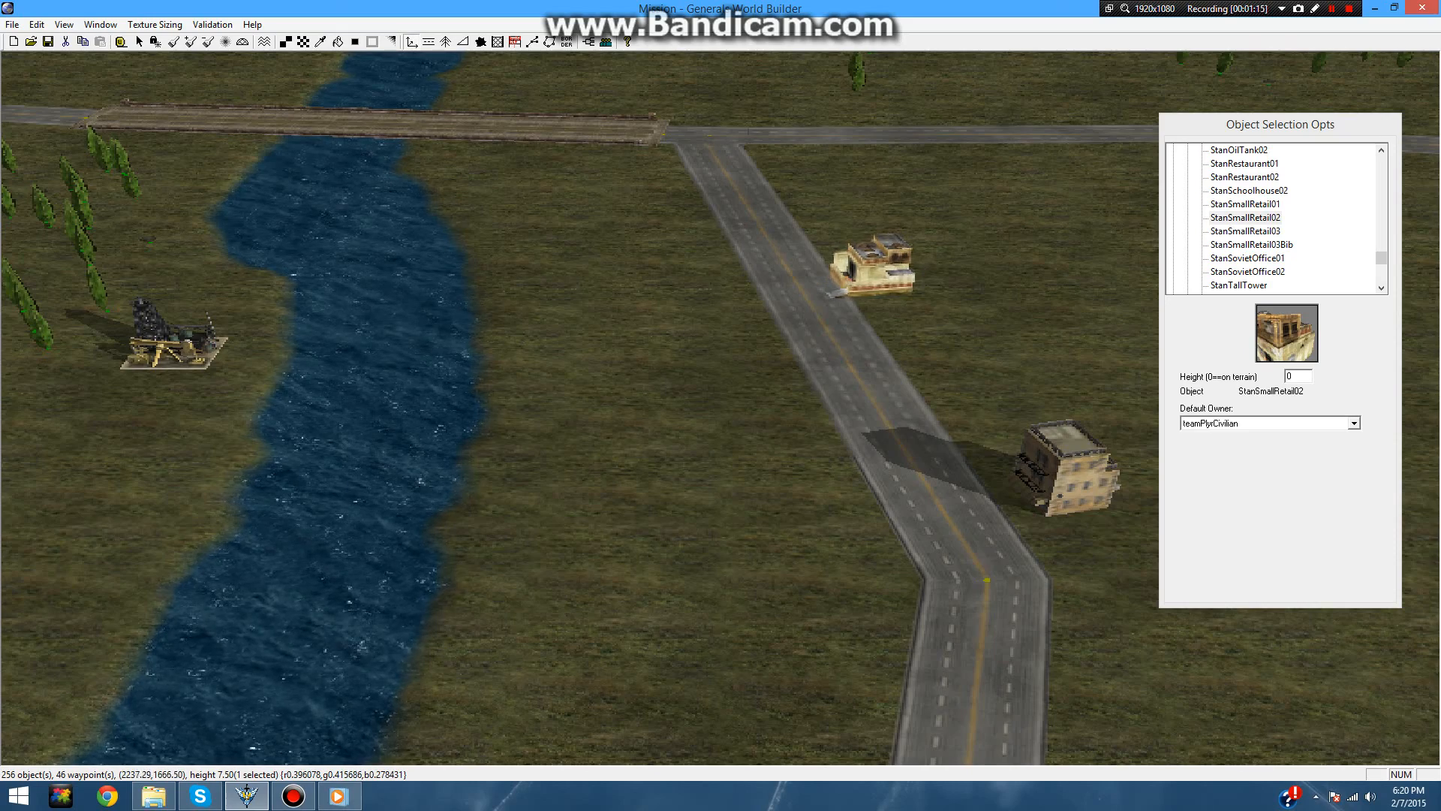
click(873, 275)
- Compare the Soviet office, convenience store and apartment models and choose StanApartmentSingle01 for placement
scroll(931, 360, down, 5)
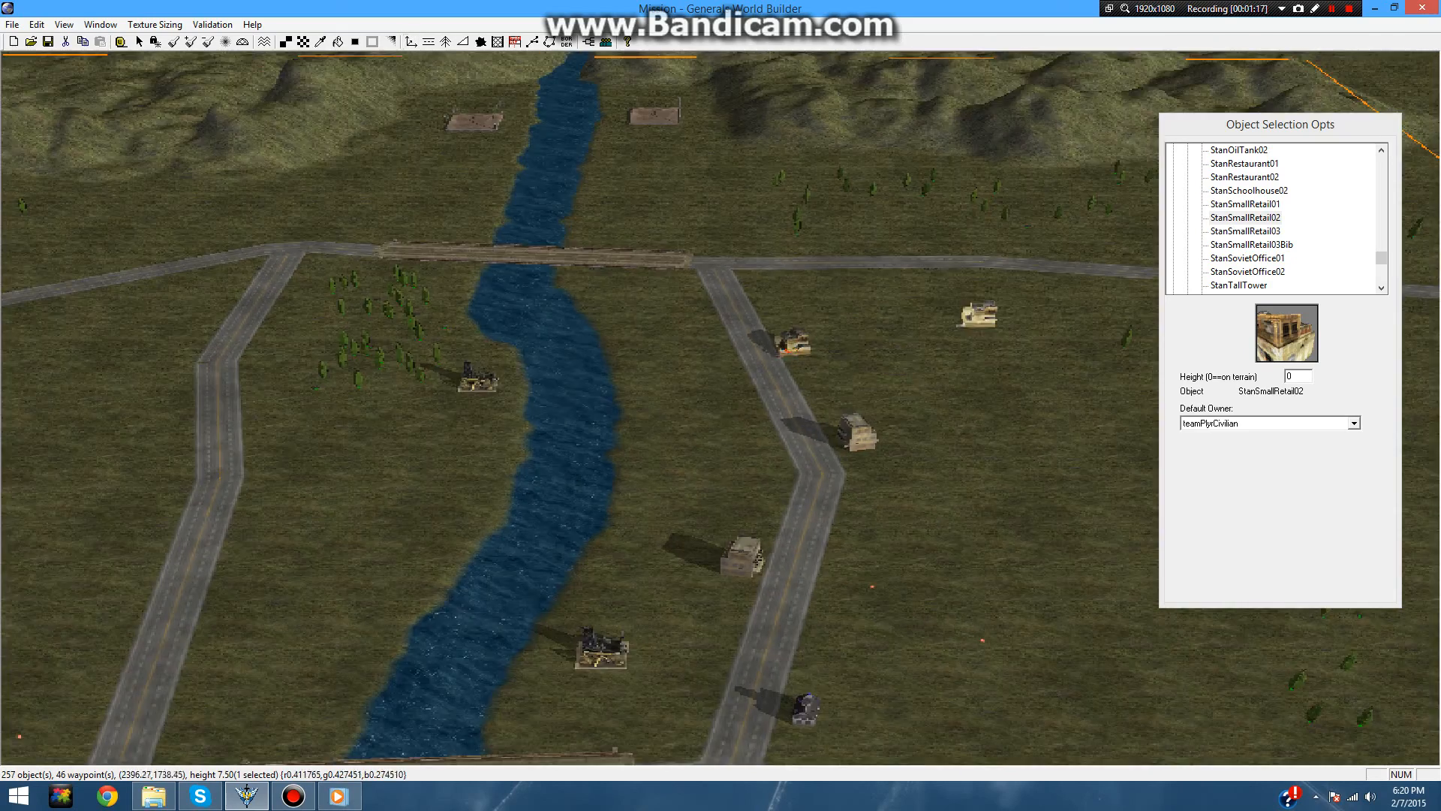
right_drag(978, 315, 991, 287)
right_drag(962, 357, 898, 316)
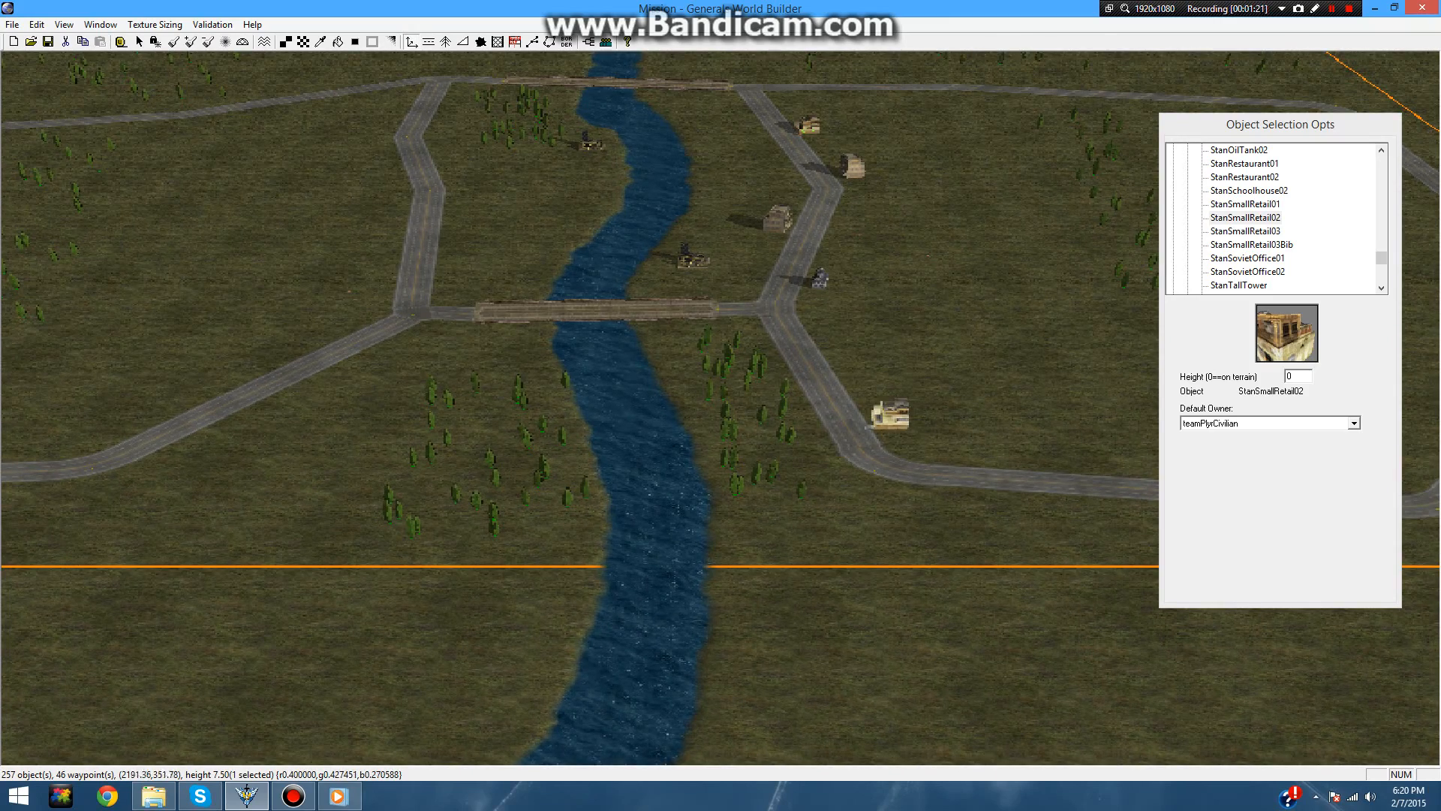
right_drag(893, 413, 880, 508)
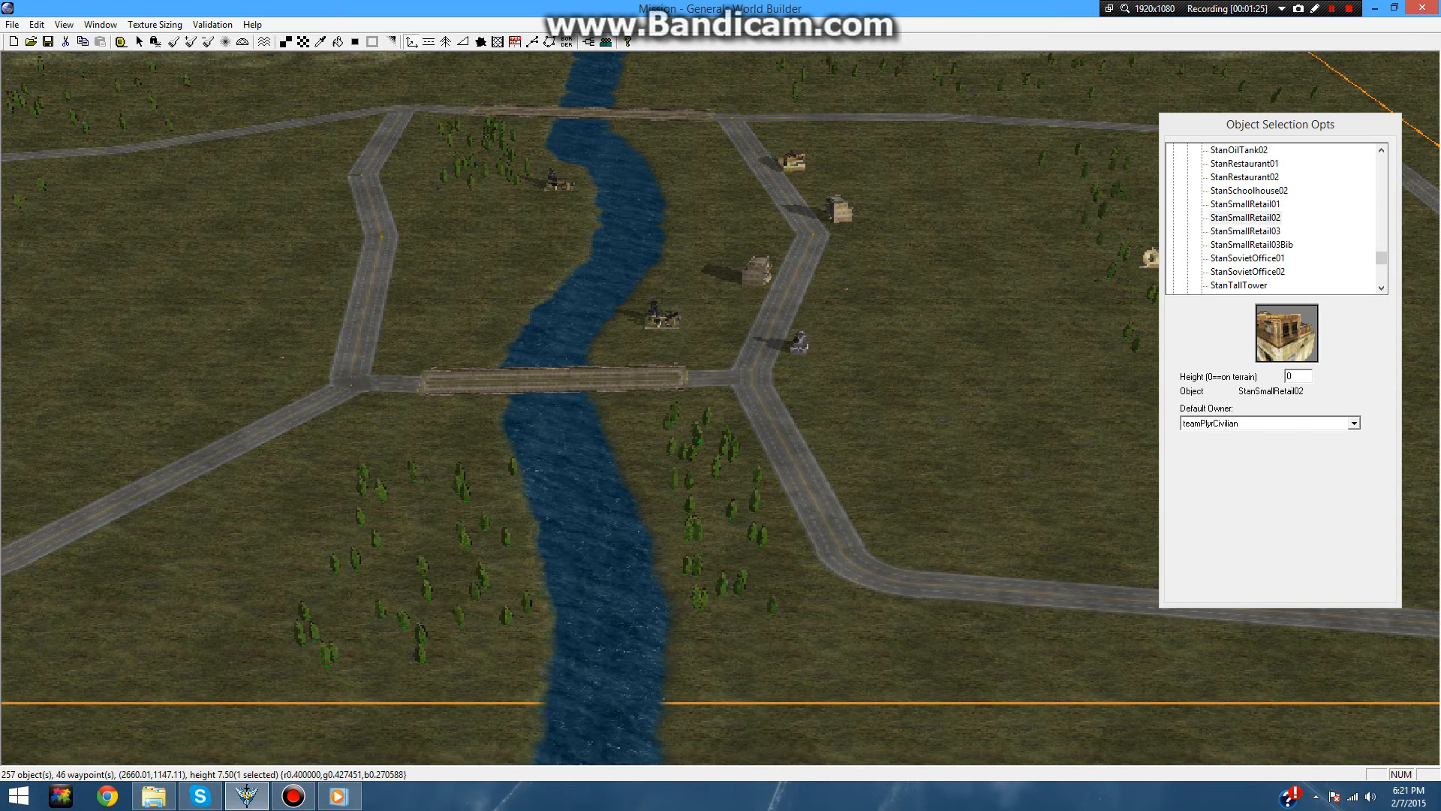
click(1248, 271)
click(1248, 258)
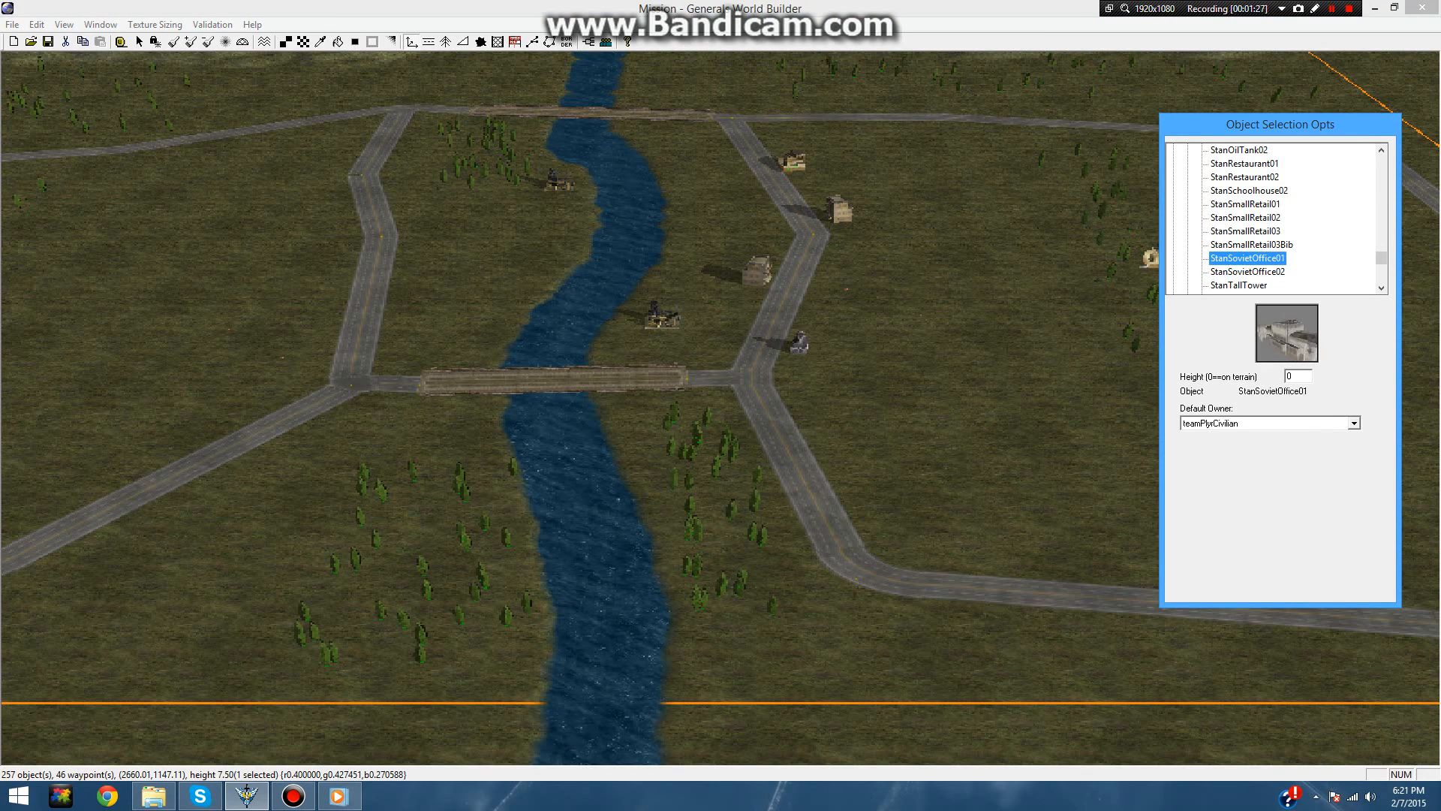
scroll(1276, 218, up, 10)
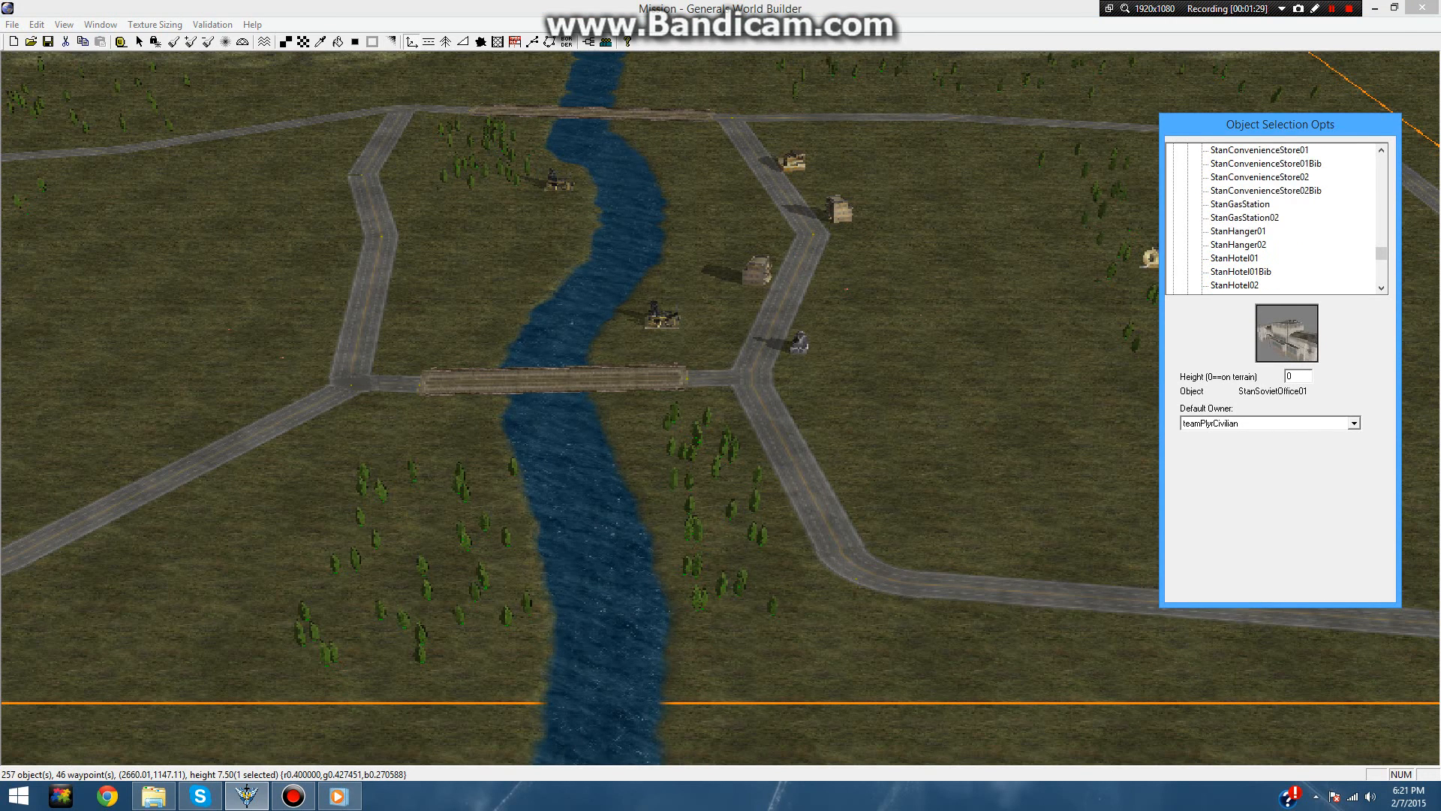
click(1259, 177)
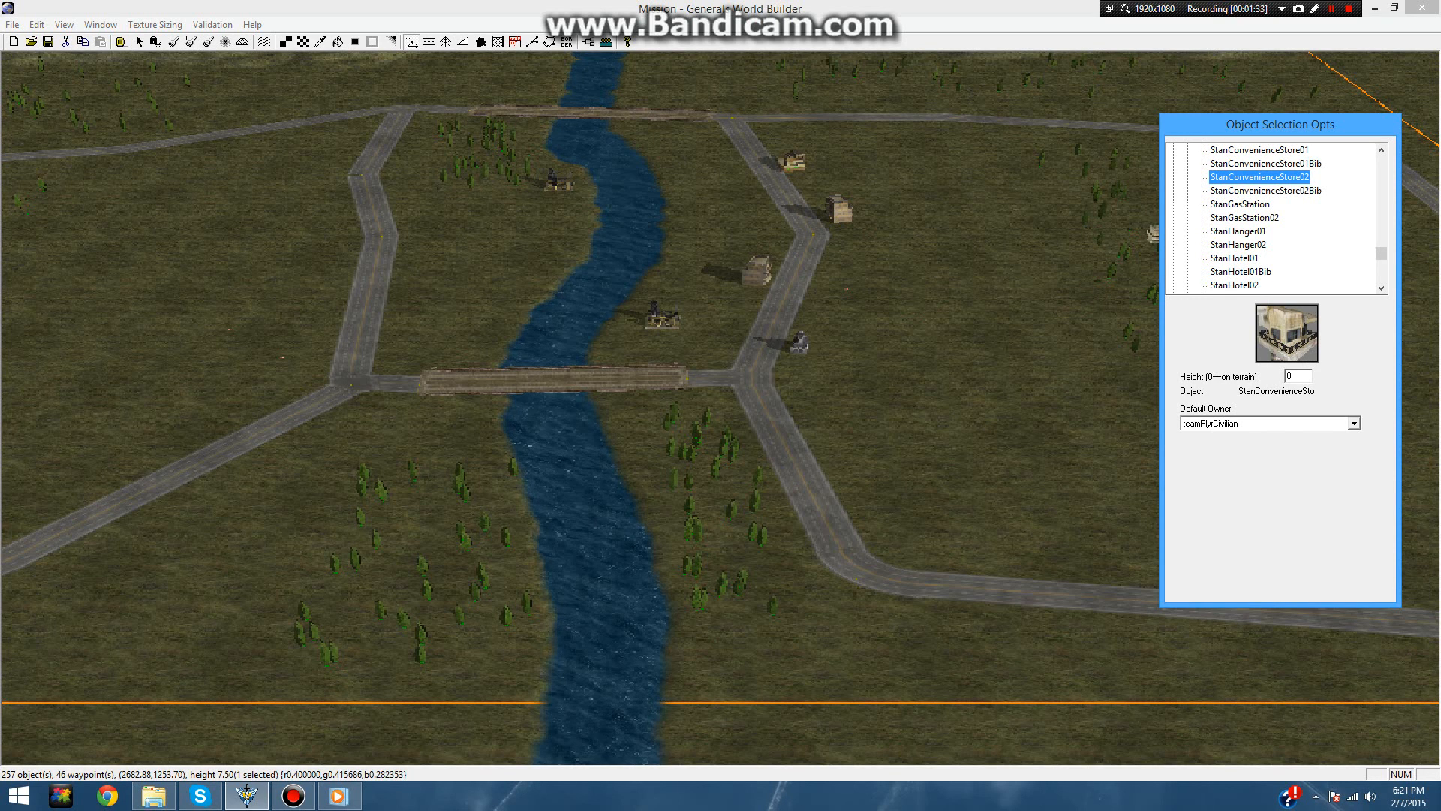
click(1259, 150)
scroll(1033, 302, up, 2)
scroll(995, 298, down, 1)
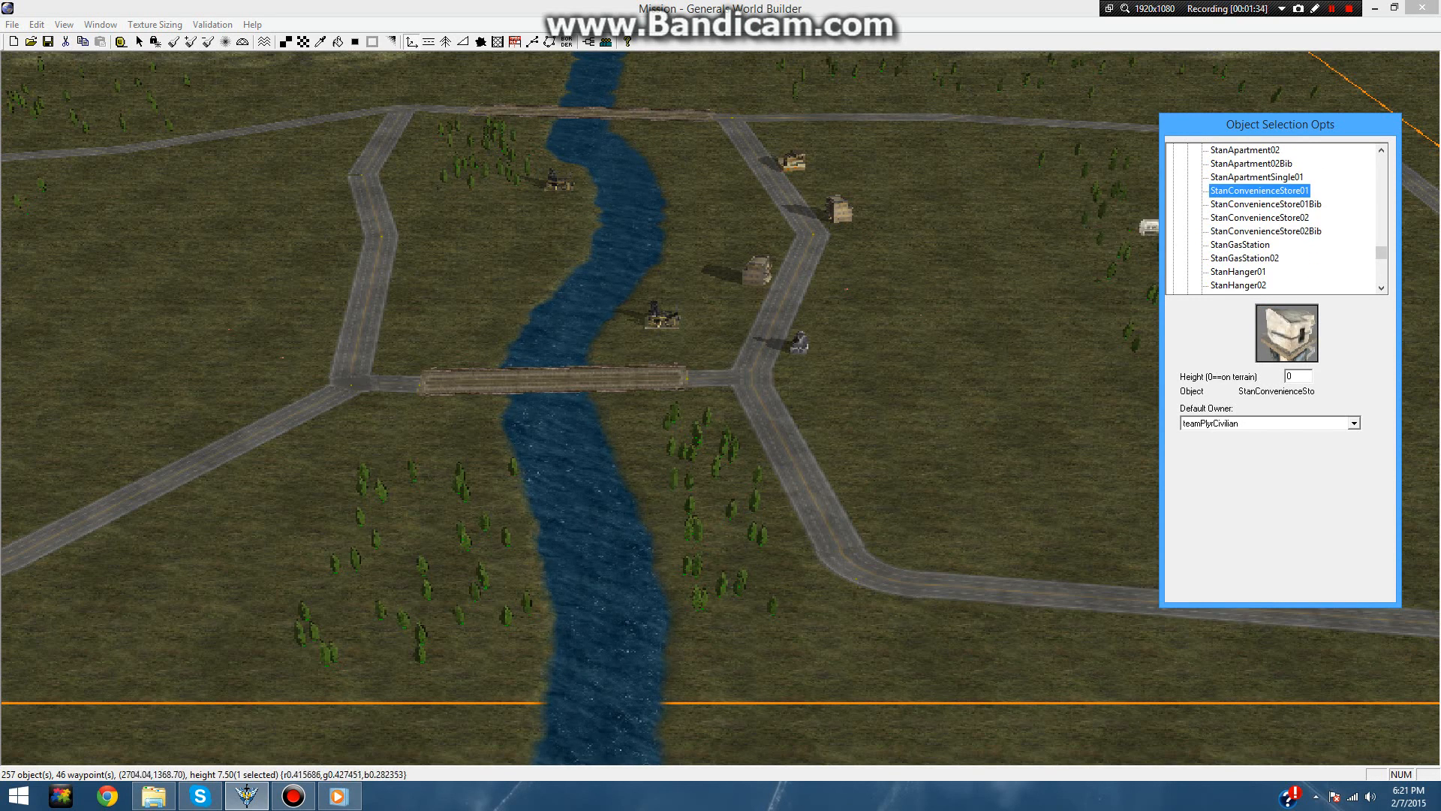
click(1257, 177)
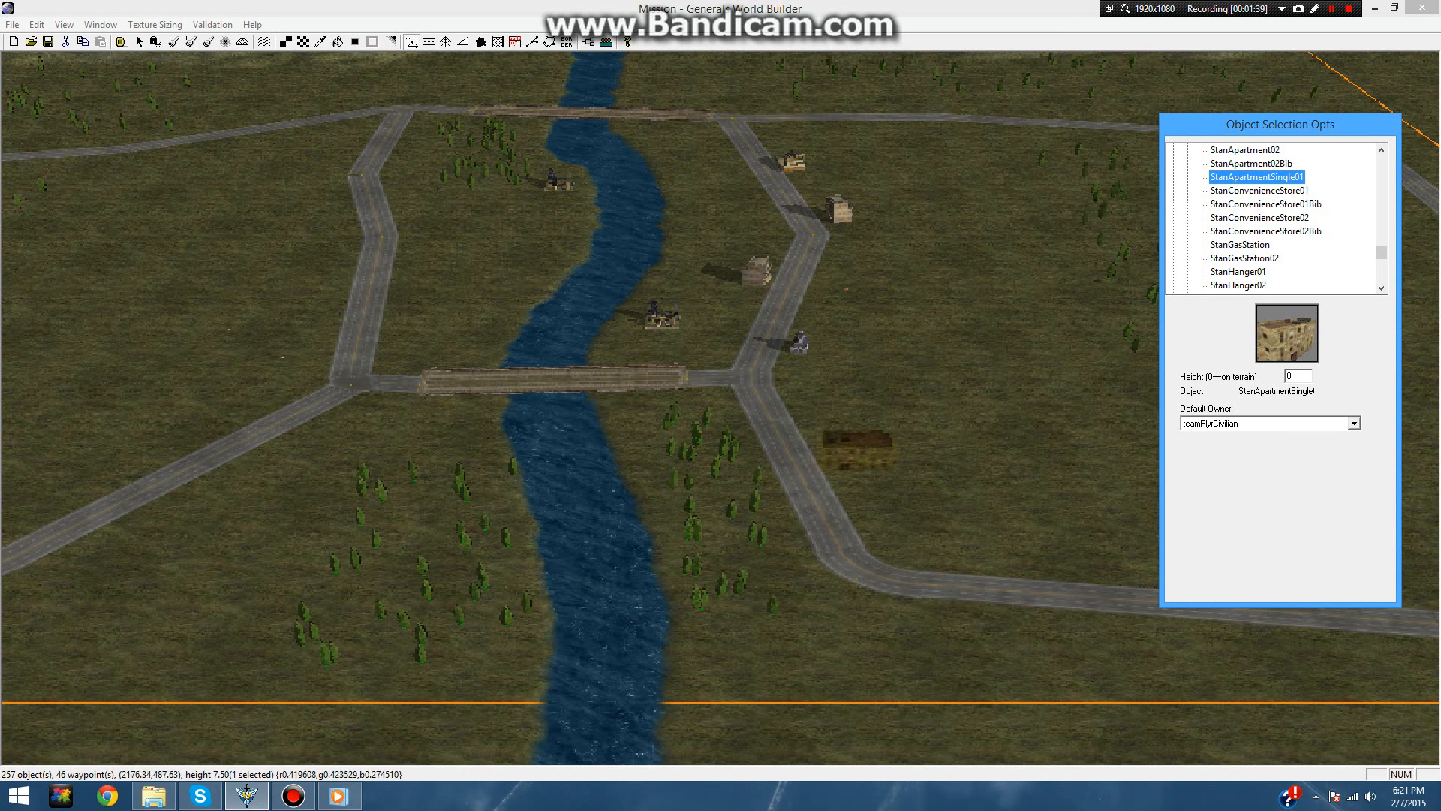
- Place a StanApartmentSingle01 on the east side of the road southeast of the southern bridge, turned at an angle
drag(860, 452, 773, 489)
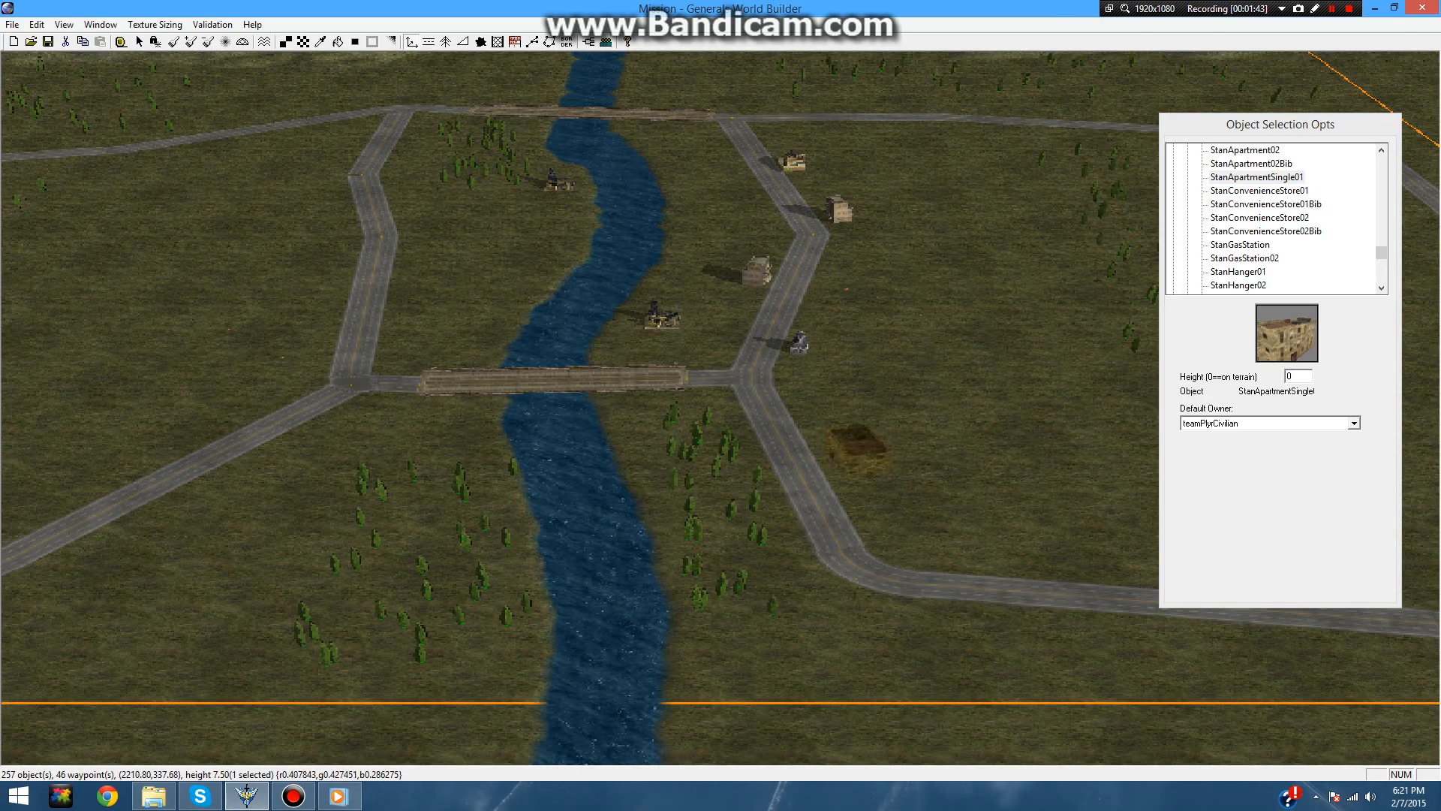
drag(879, 526, 906, 498)
scroll(915, 491, up, 6)
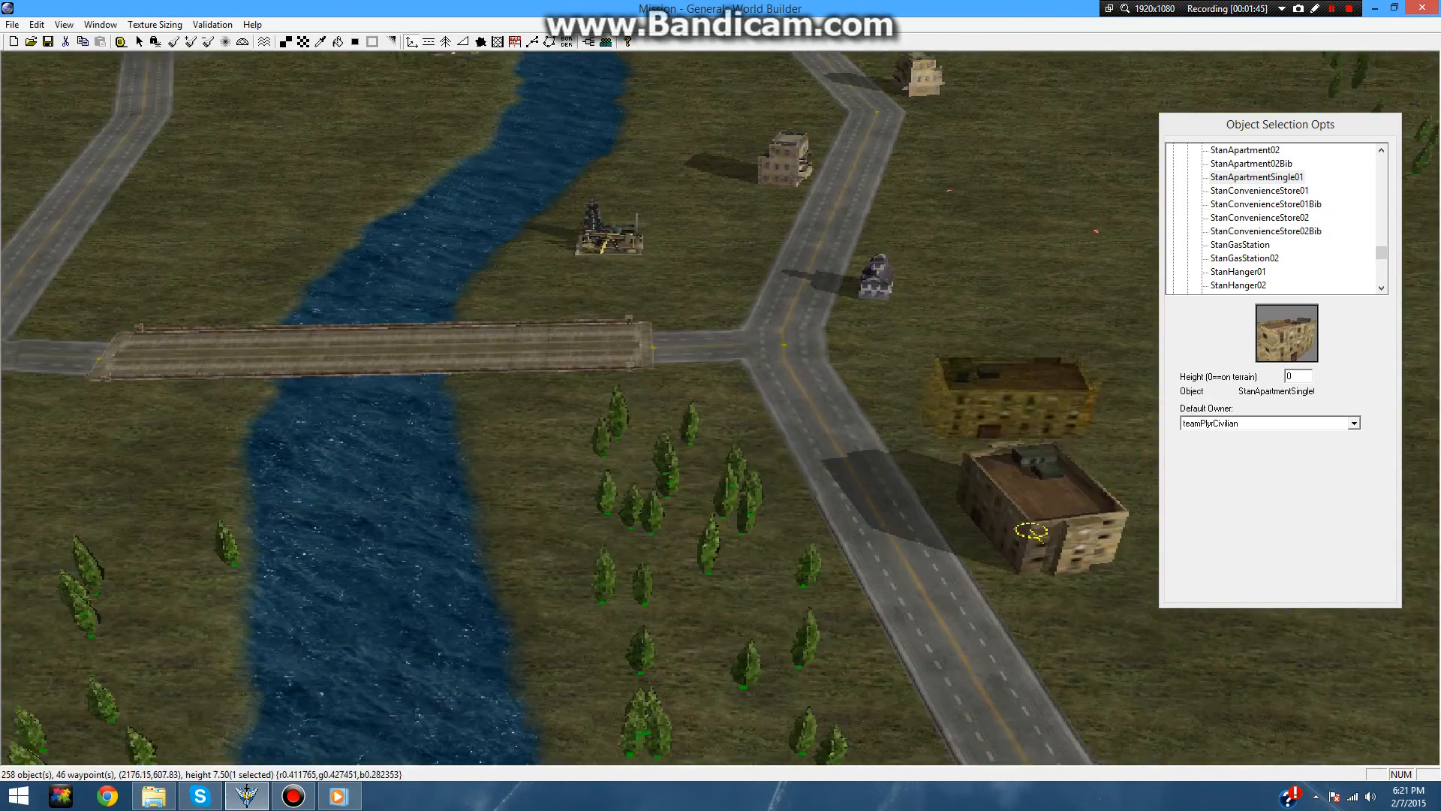
scroll(976, 337, down, 8)
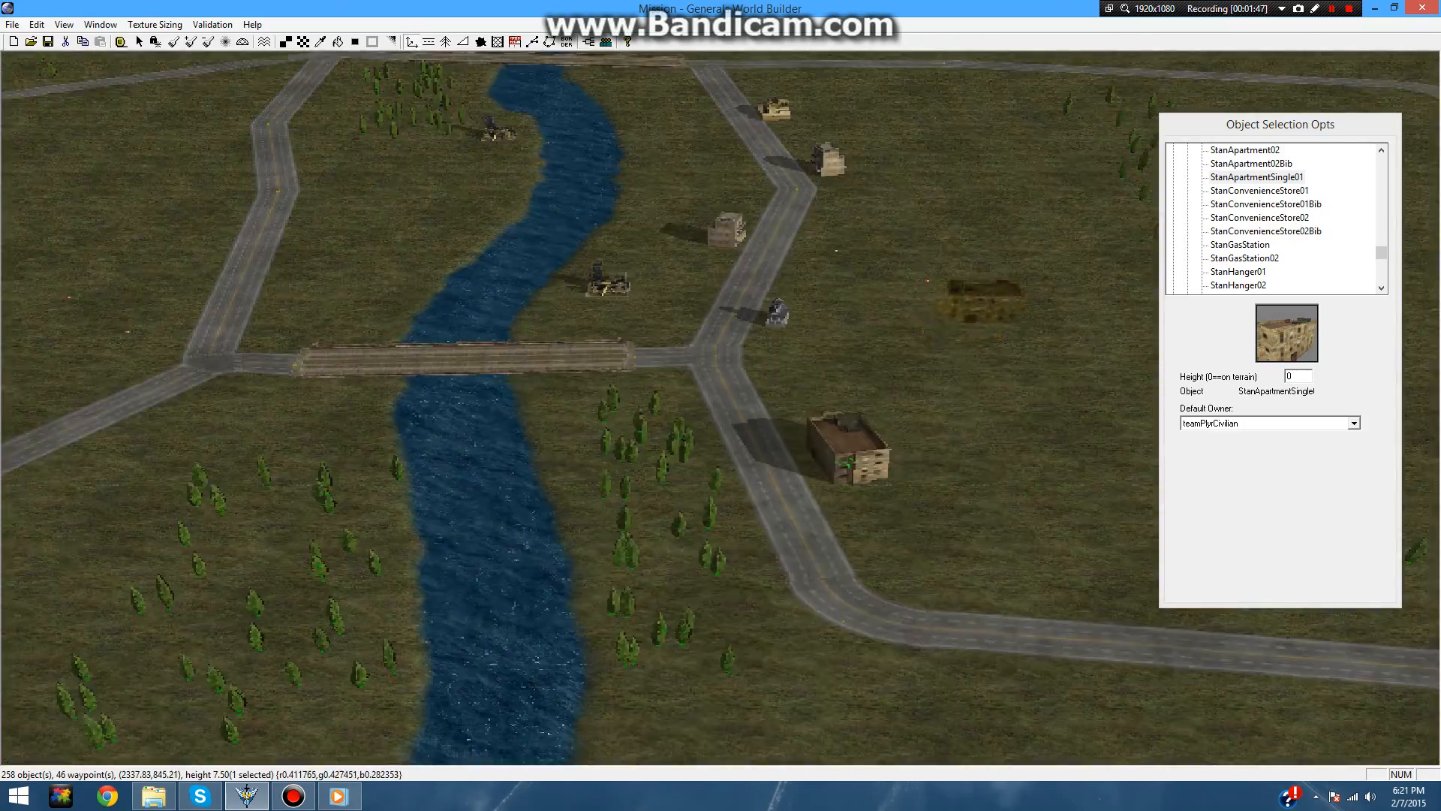
- Place another StanApartmentSingle01 on the east side of the western road, between the northern and southern bridges
scroll(980, 302, down, 4)
right_drag(920, 353, 837, 390)
scroll(791, 405, up, 5)
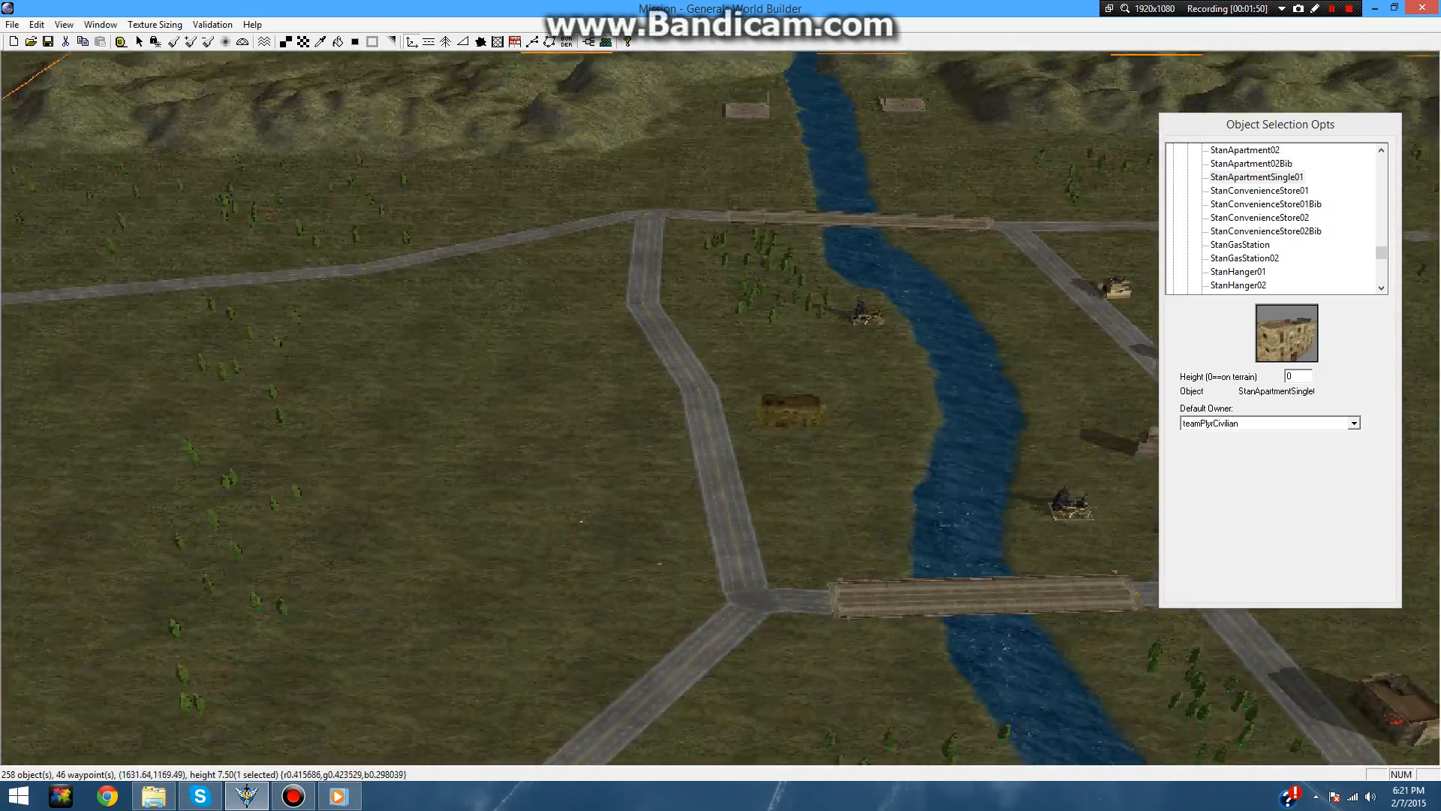
scroll(784, 409, up, 1)
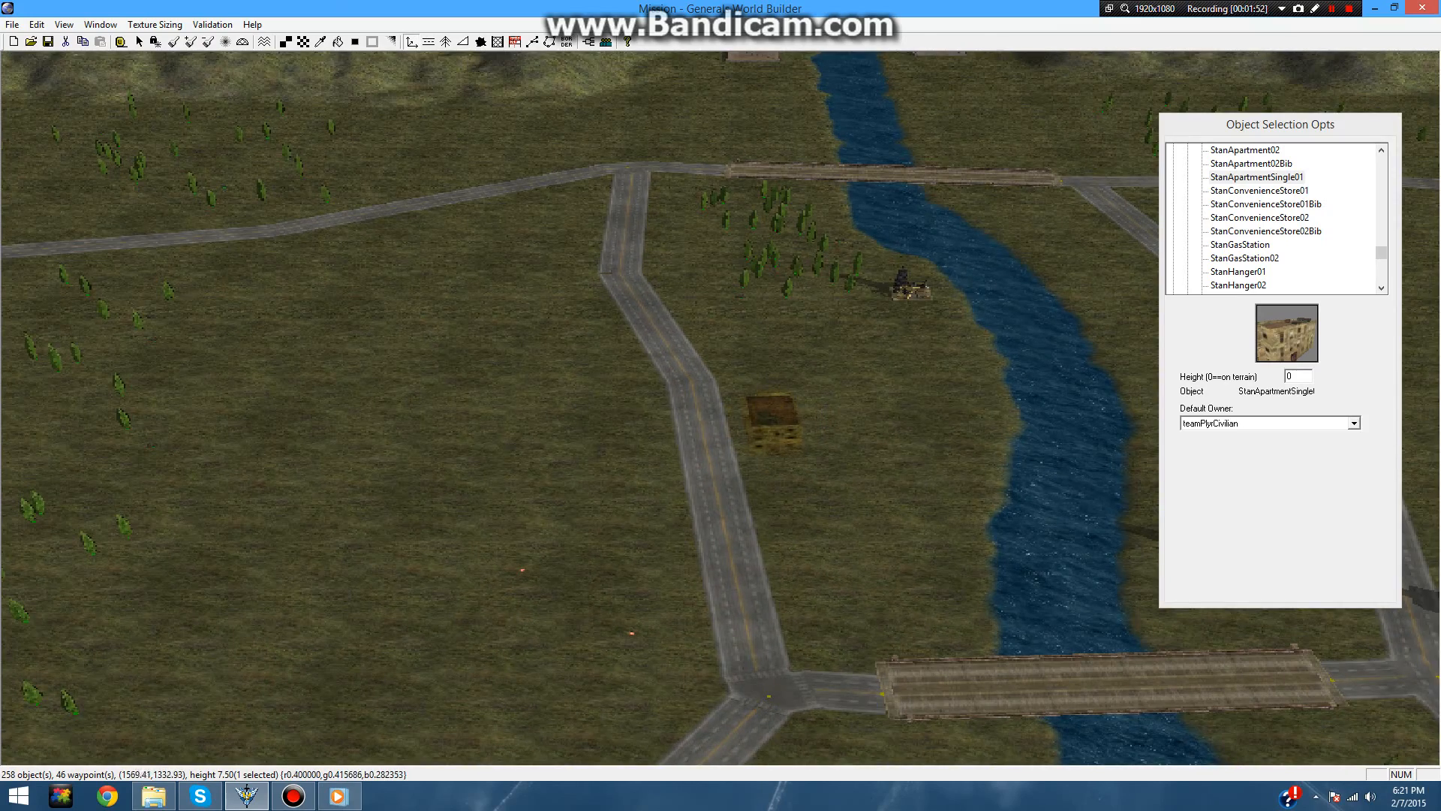
click(772, 422)
scroll(781, 424, down, 6)
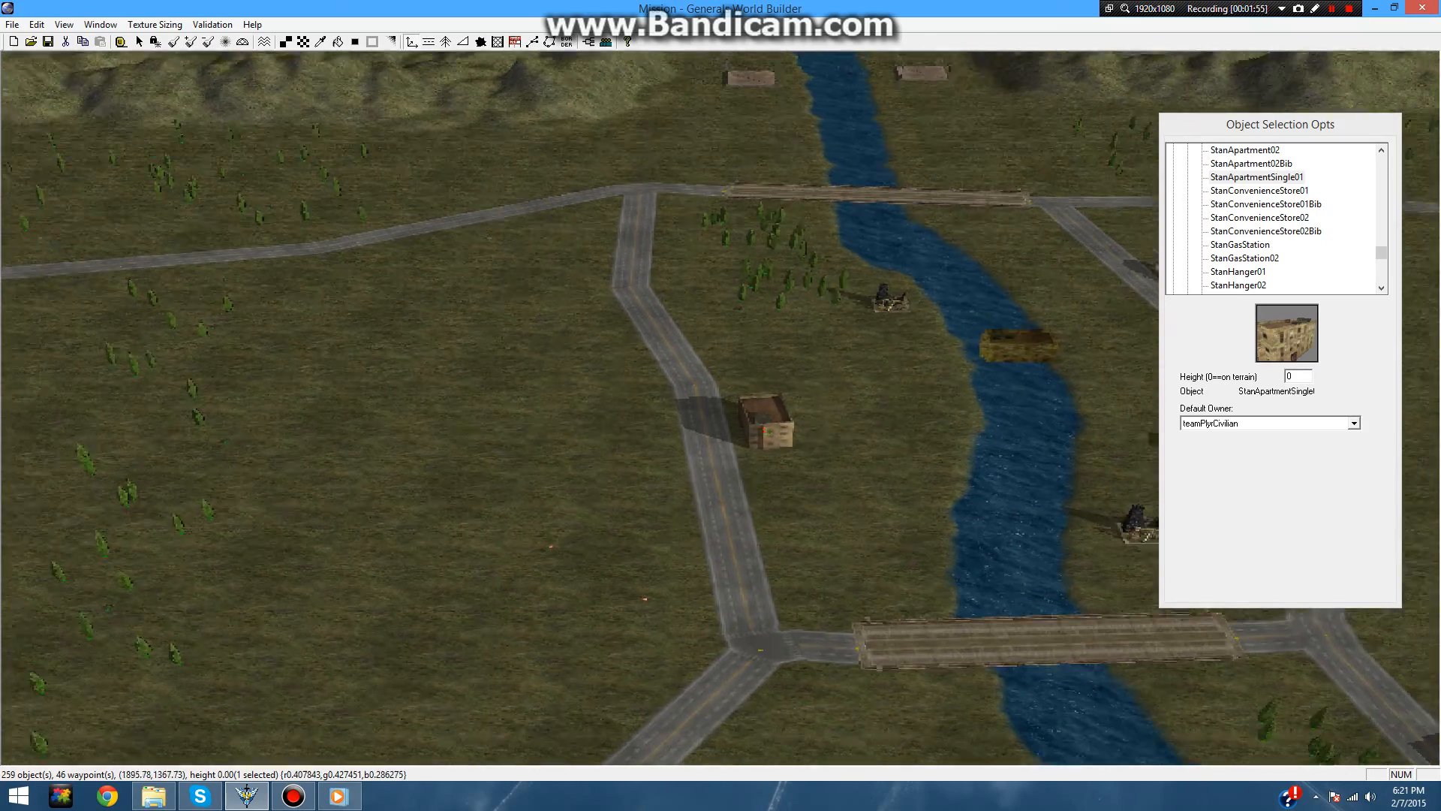
scroll(782, 367, down, 1)
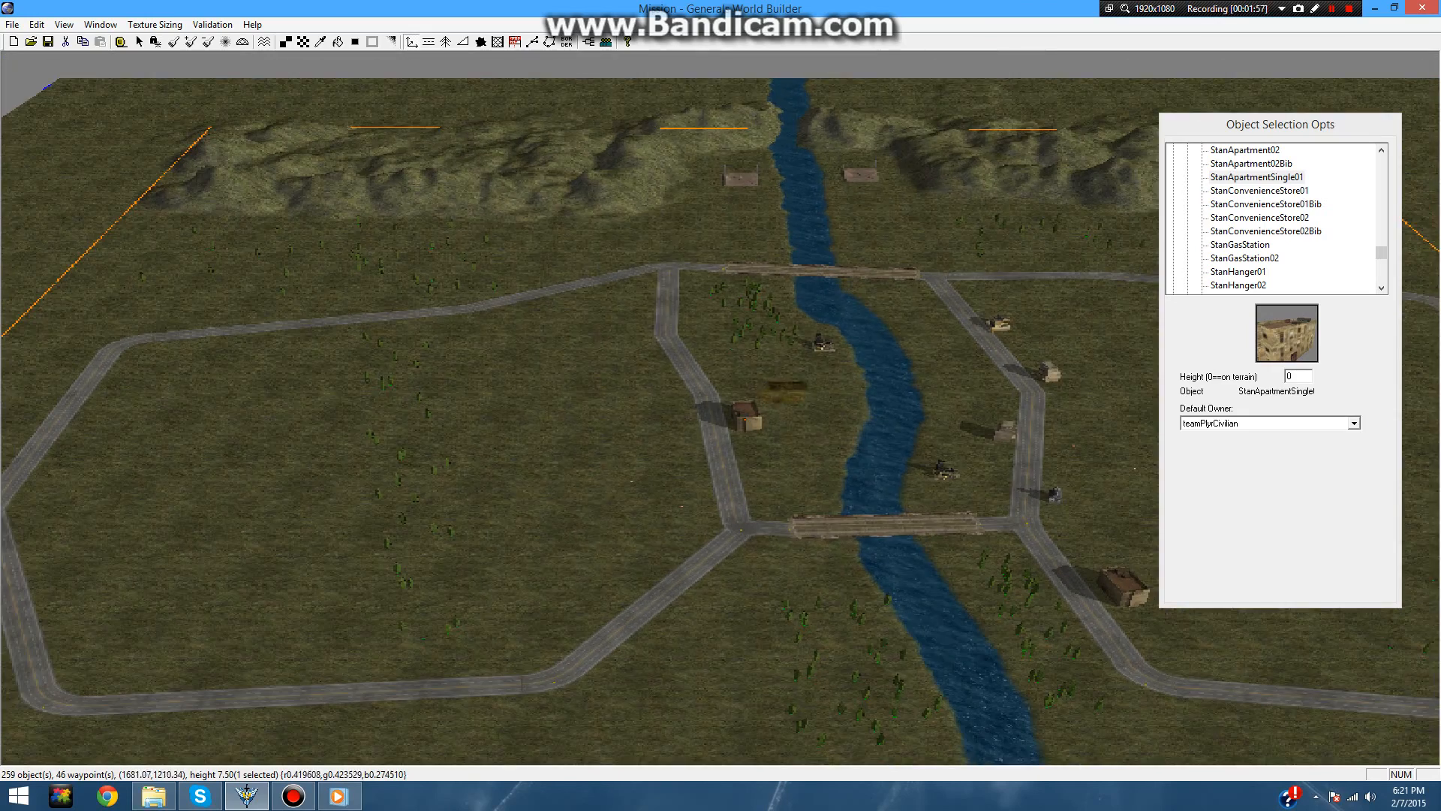
- Place a StanGasStation turned at an angle on the east side of the western road, beside its bend north of the apartment
right_drag(801, 411, 659, 455)
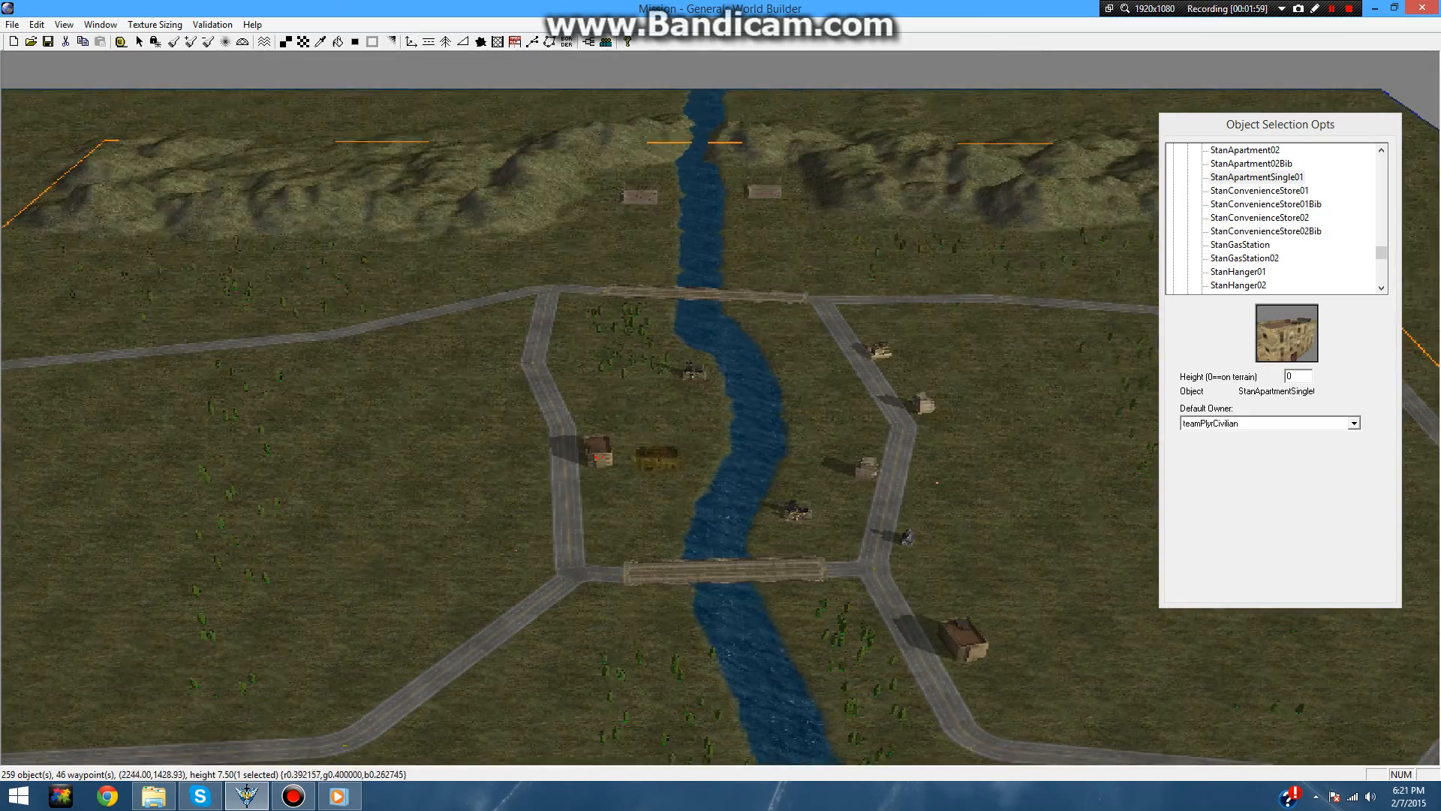
click(1240, 244)
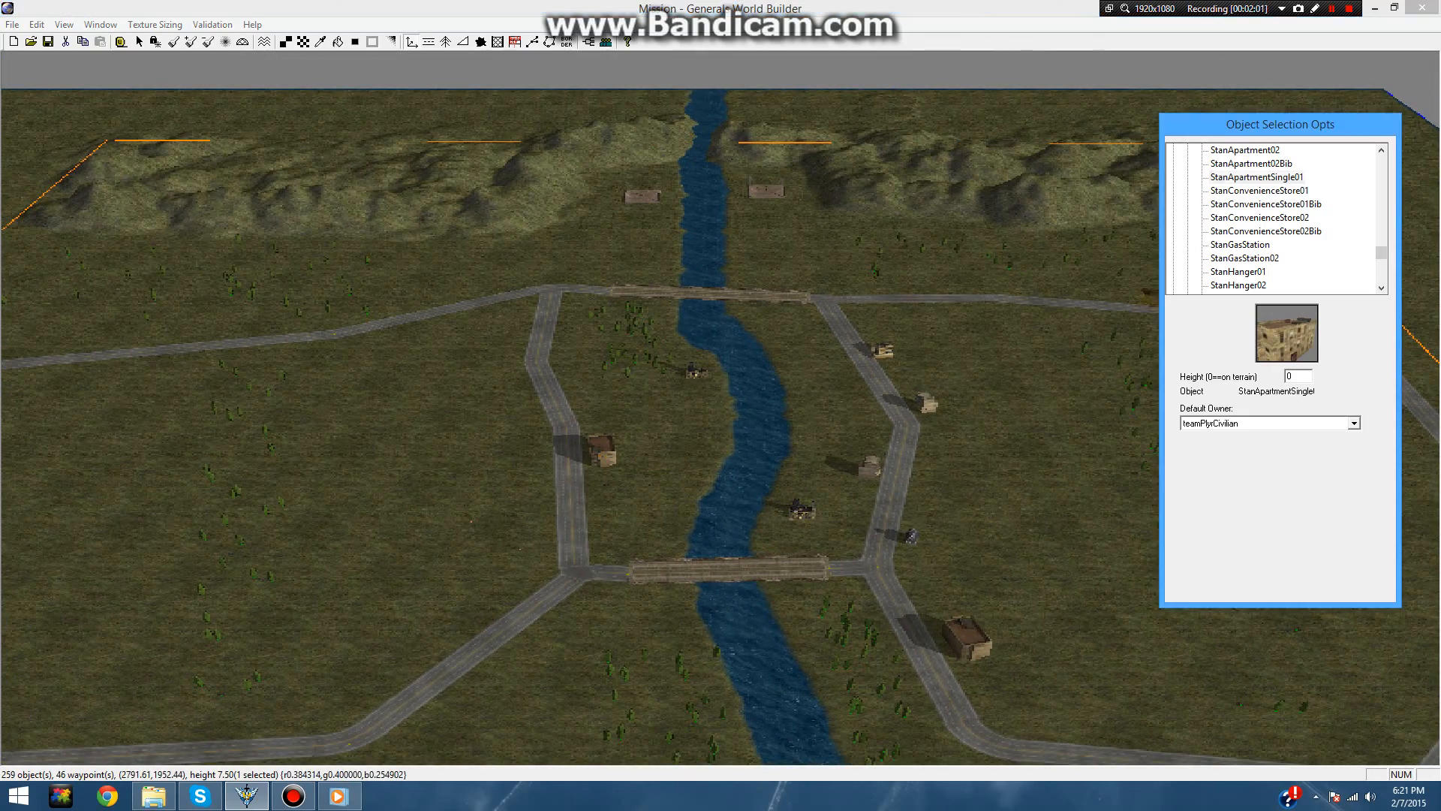
scroll(1276, 225, up, 3)
scroll(642, 433, down, 3)
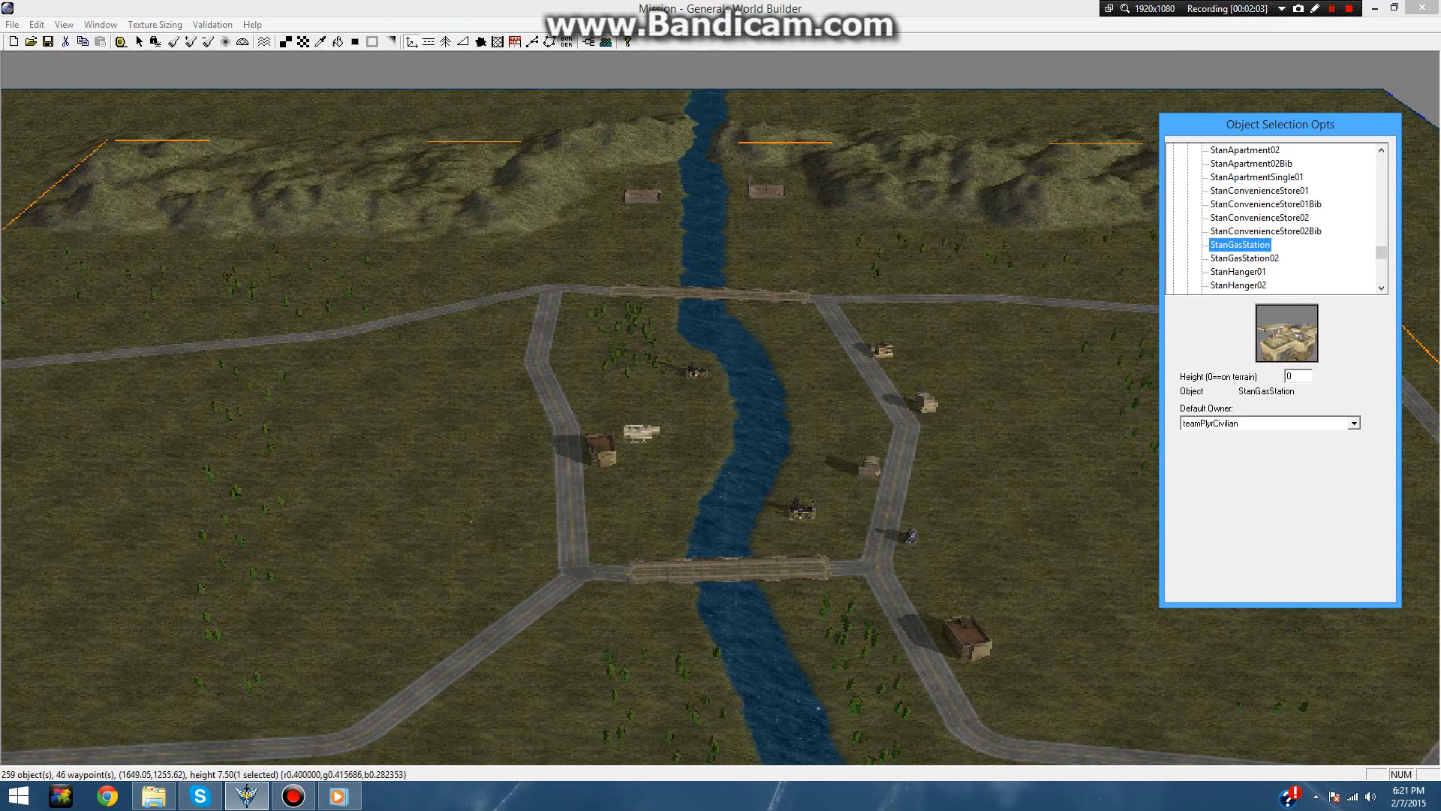
right_drag(623, 412, 773, 436)
scroll(604, 421, up, 5)
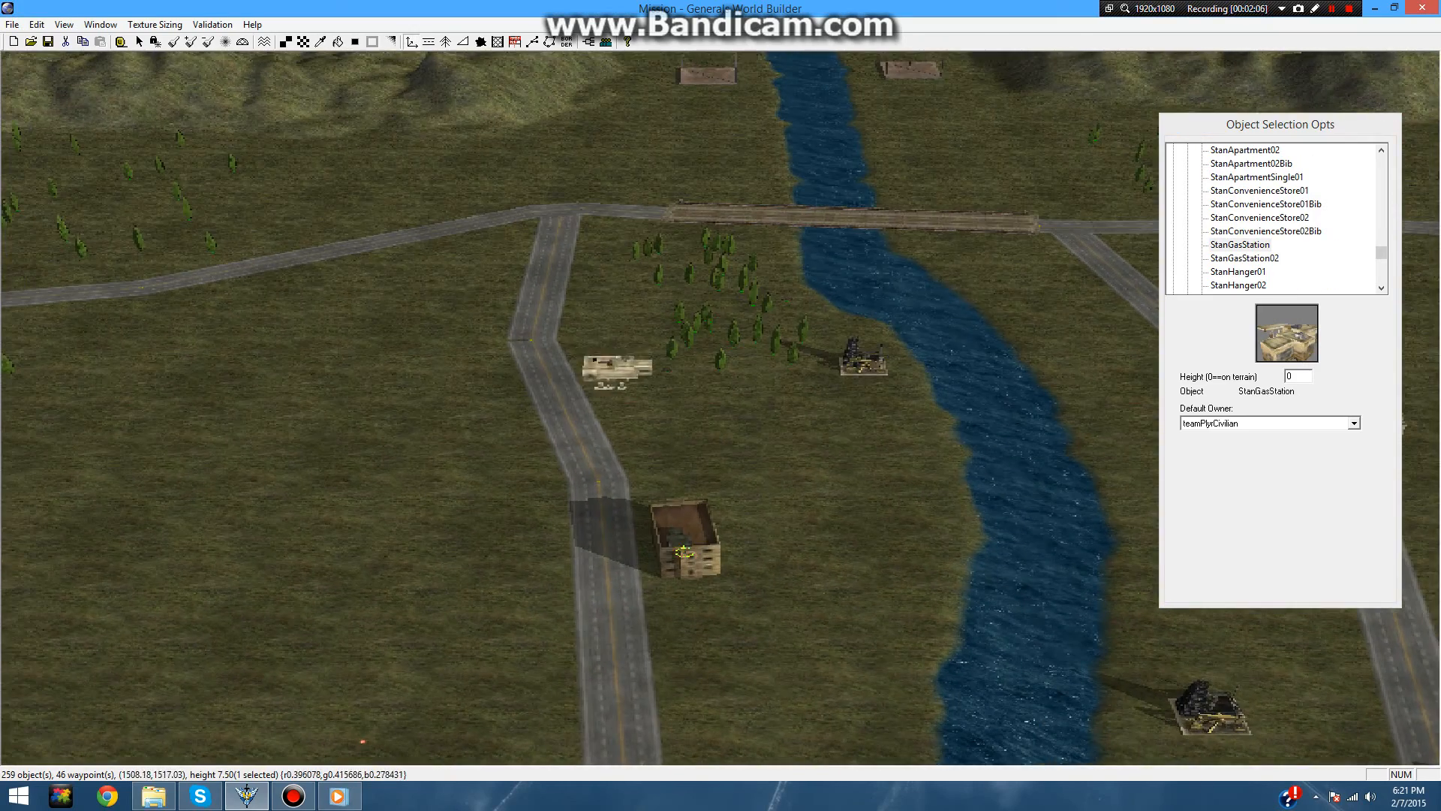
drag(613, 369, 656, 429)
scroll(757, 473, down, 5)
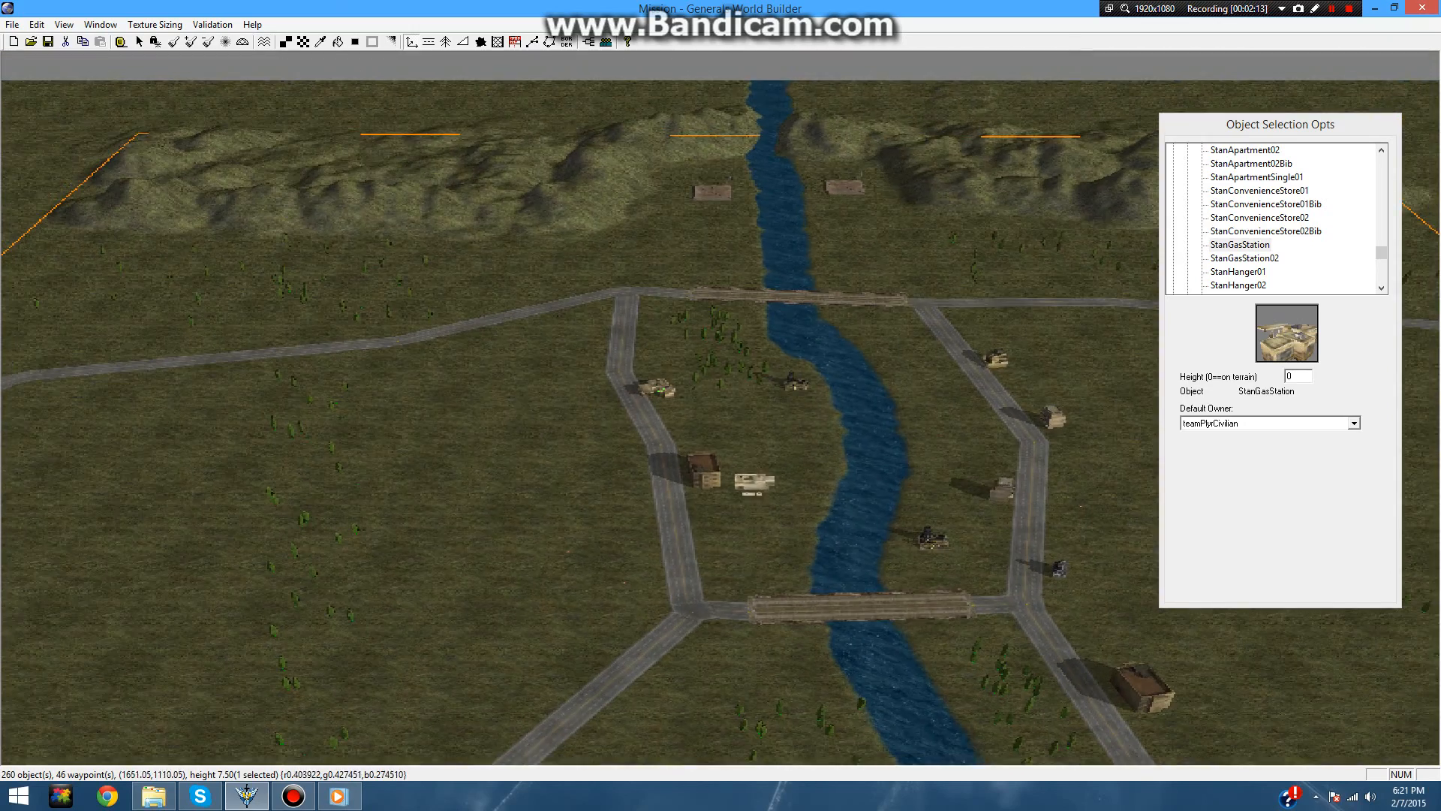
- Choose TechOilRefinery and place one just south of the road junction at the southern bridge's west end
right_drag(746, 483, 605, 454)
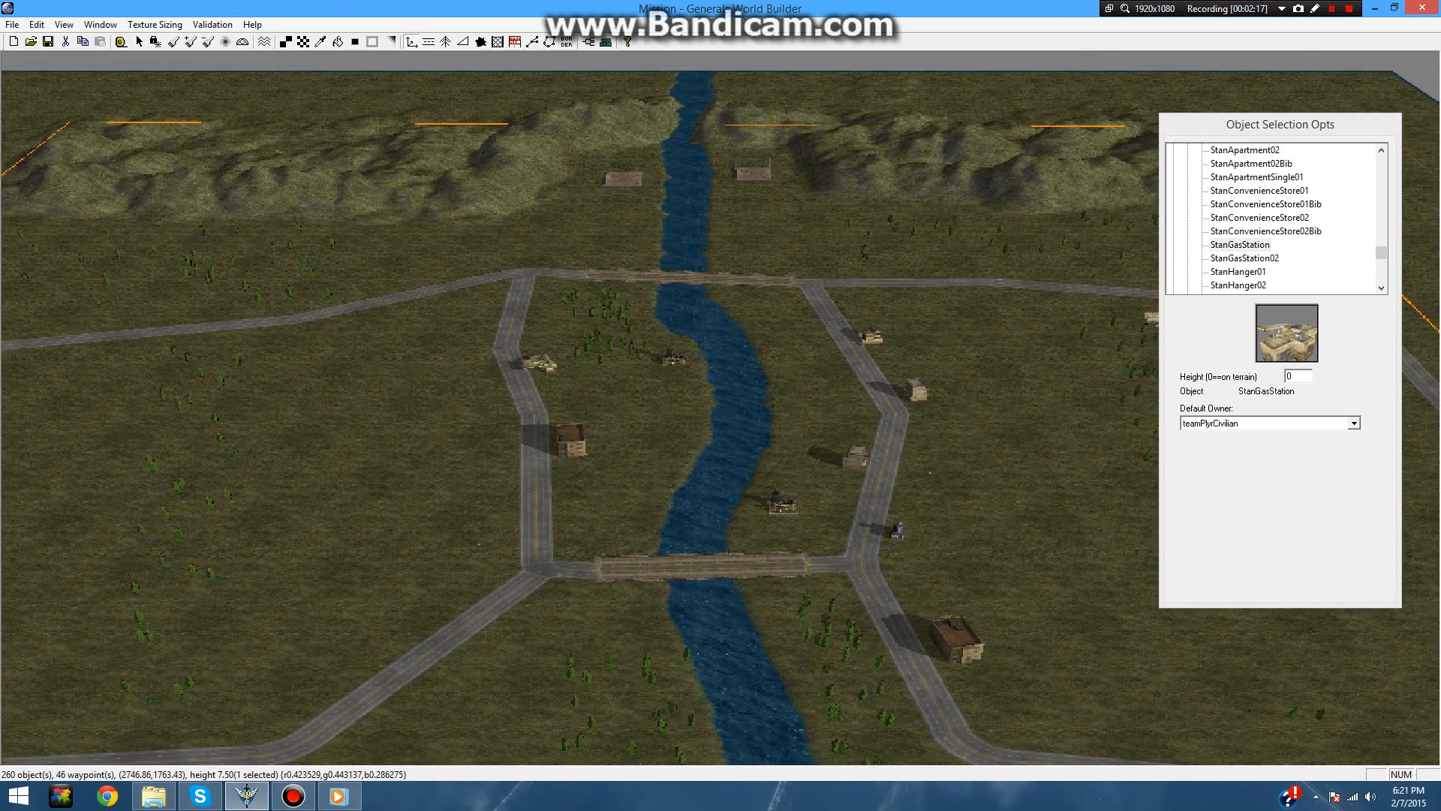
click(1238, 271)
scroll(1269, 225, down, 5)
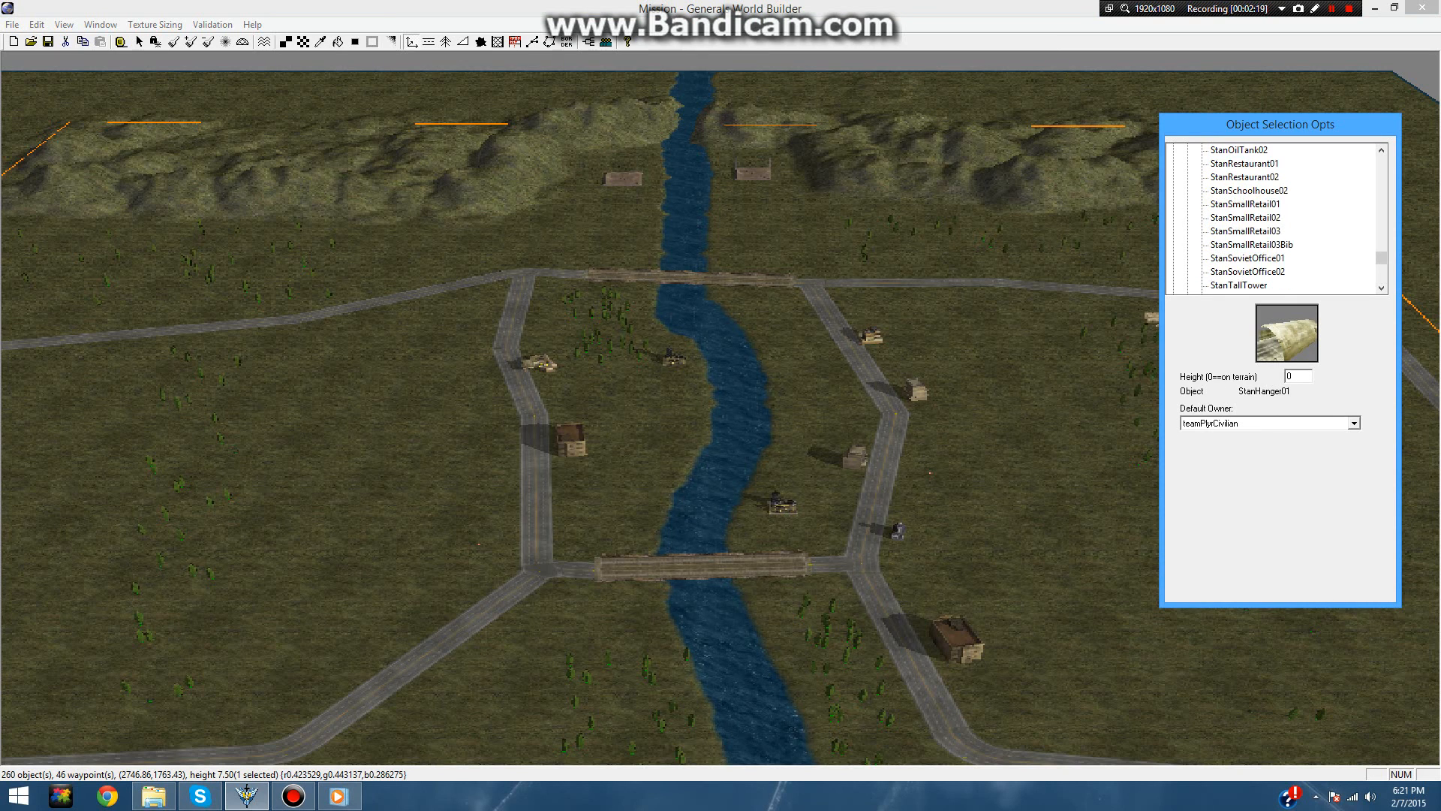
scroll(1276, 218, down, 6)
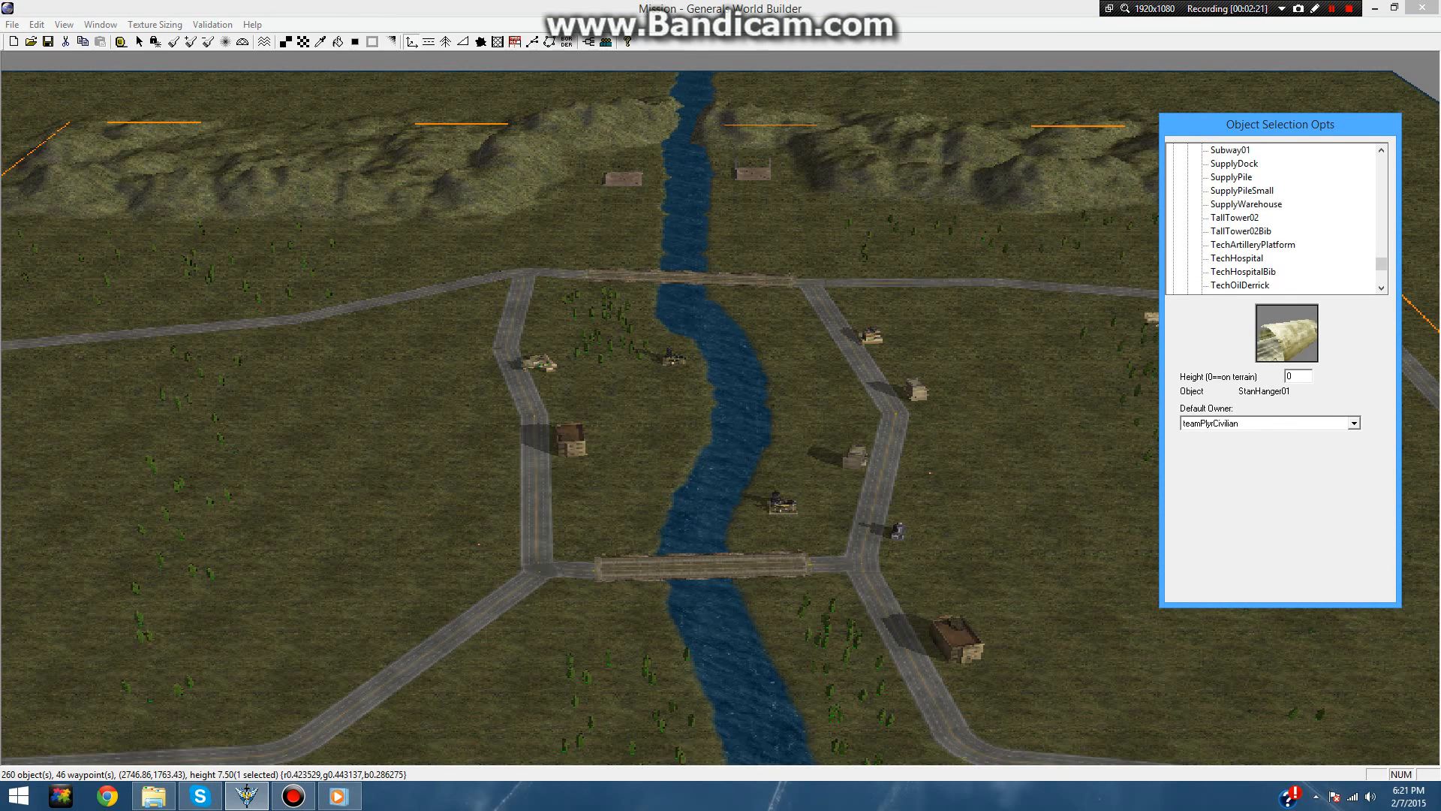
scroll(1276, 218, down, 1)
click(1240, 245)
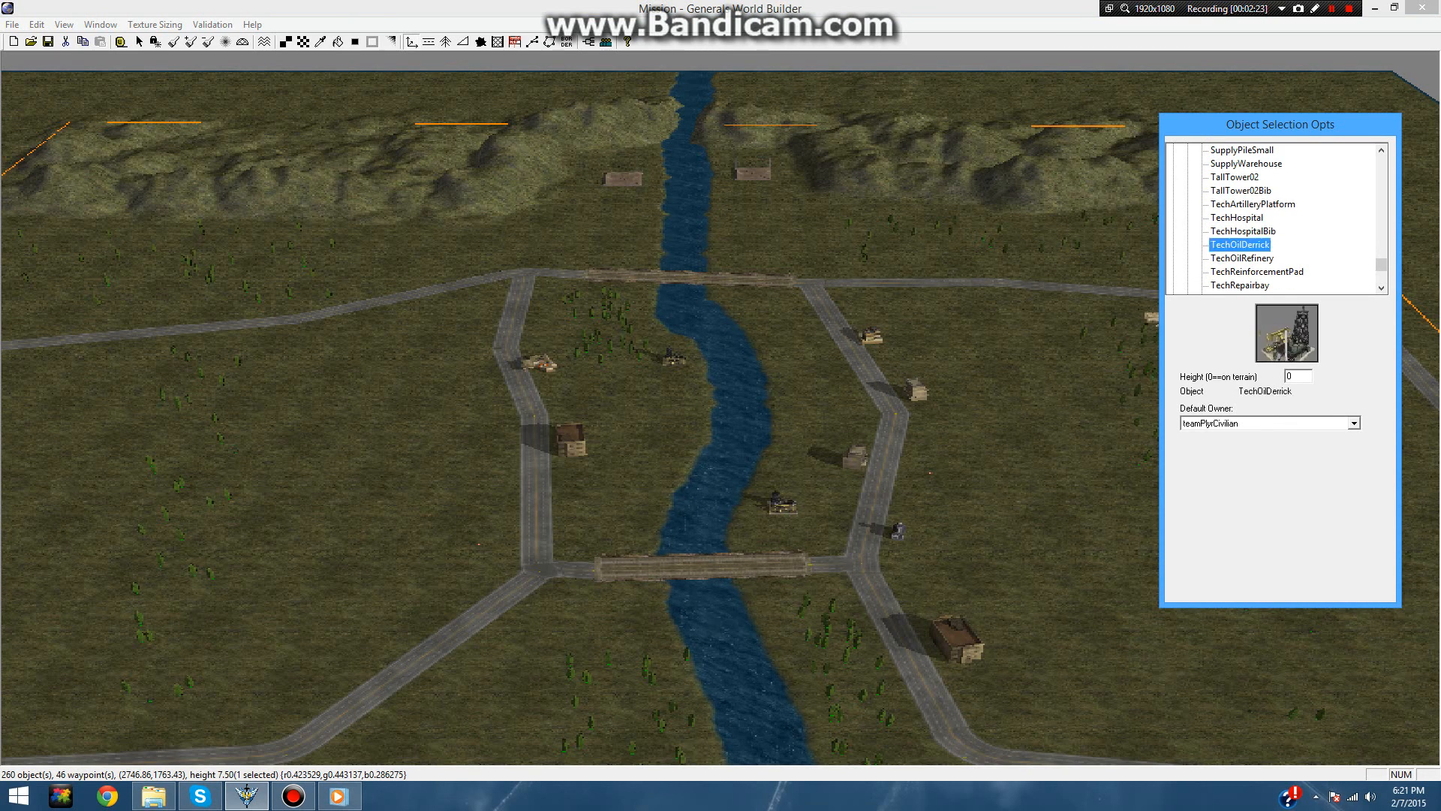
click(1242, 258)
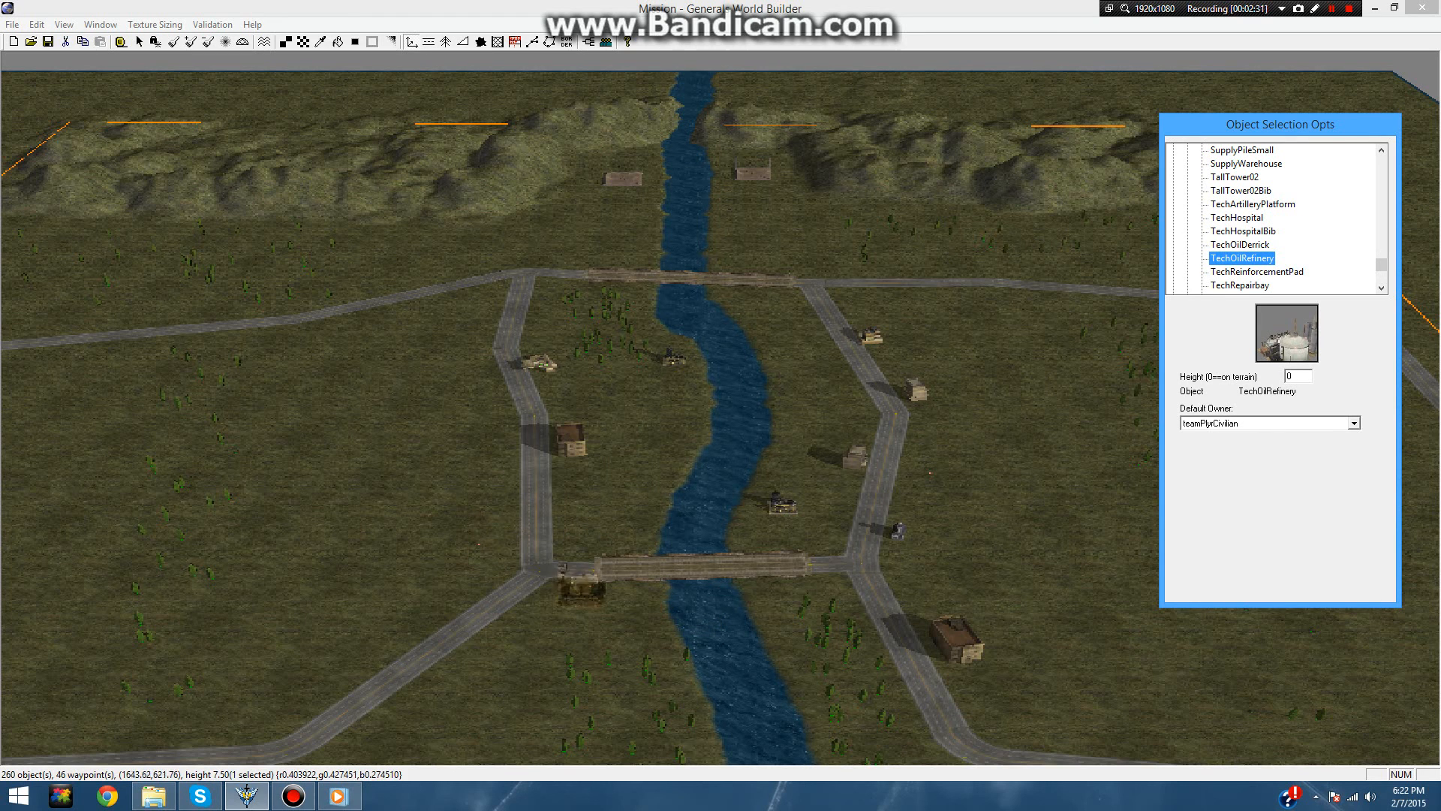
click(574, 601)
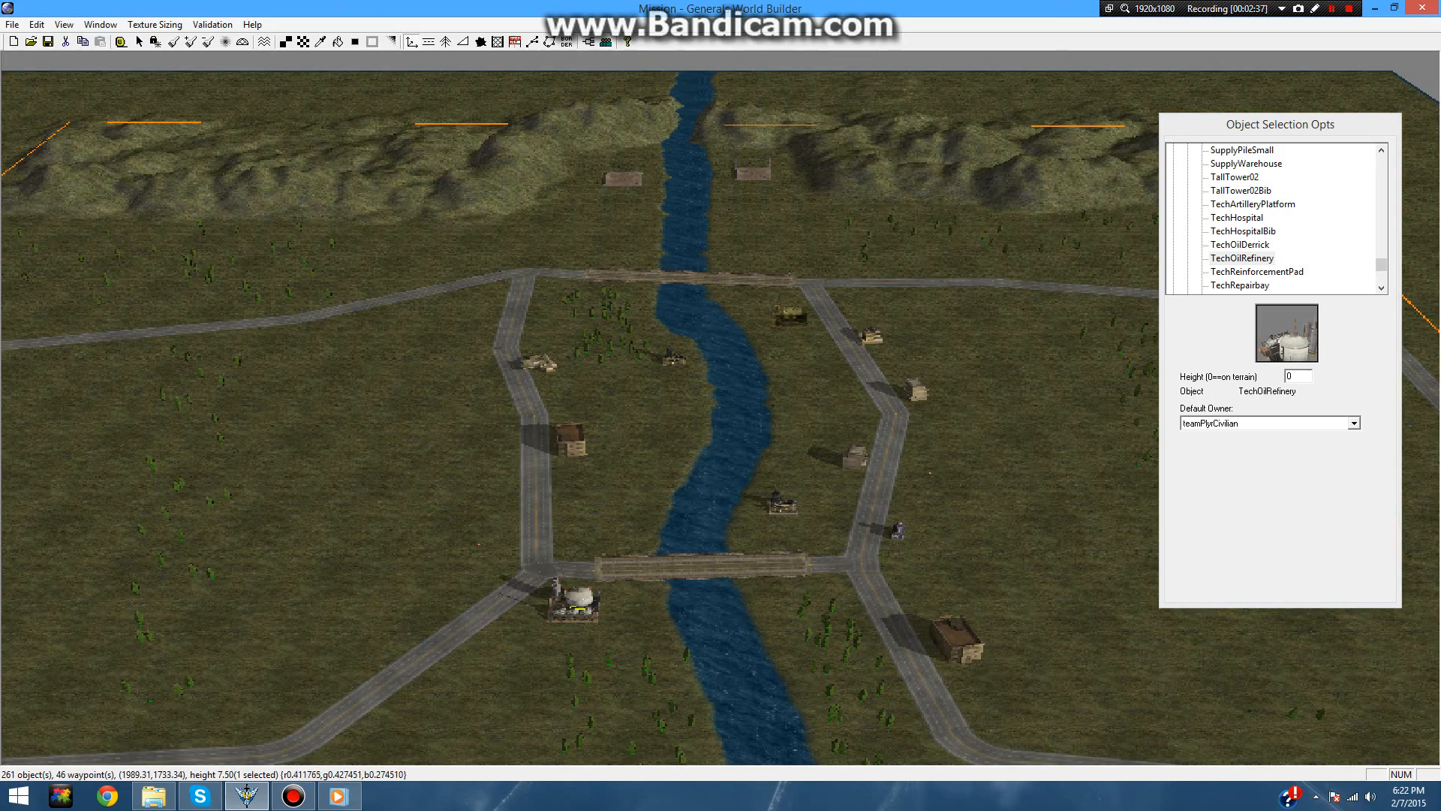
- Place a second TechOilRefinery on the east bank, between the river and the eastern road just south of the northern bridge
click(790, 315)
scroll(792, 319, up, 5)
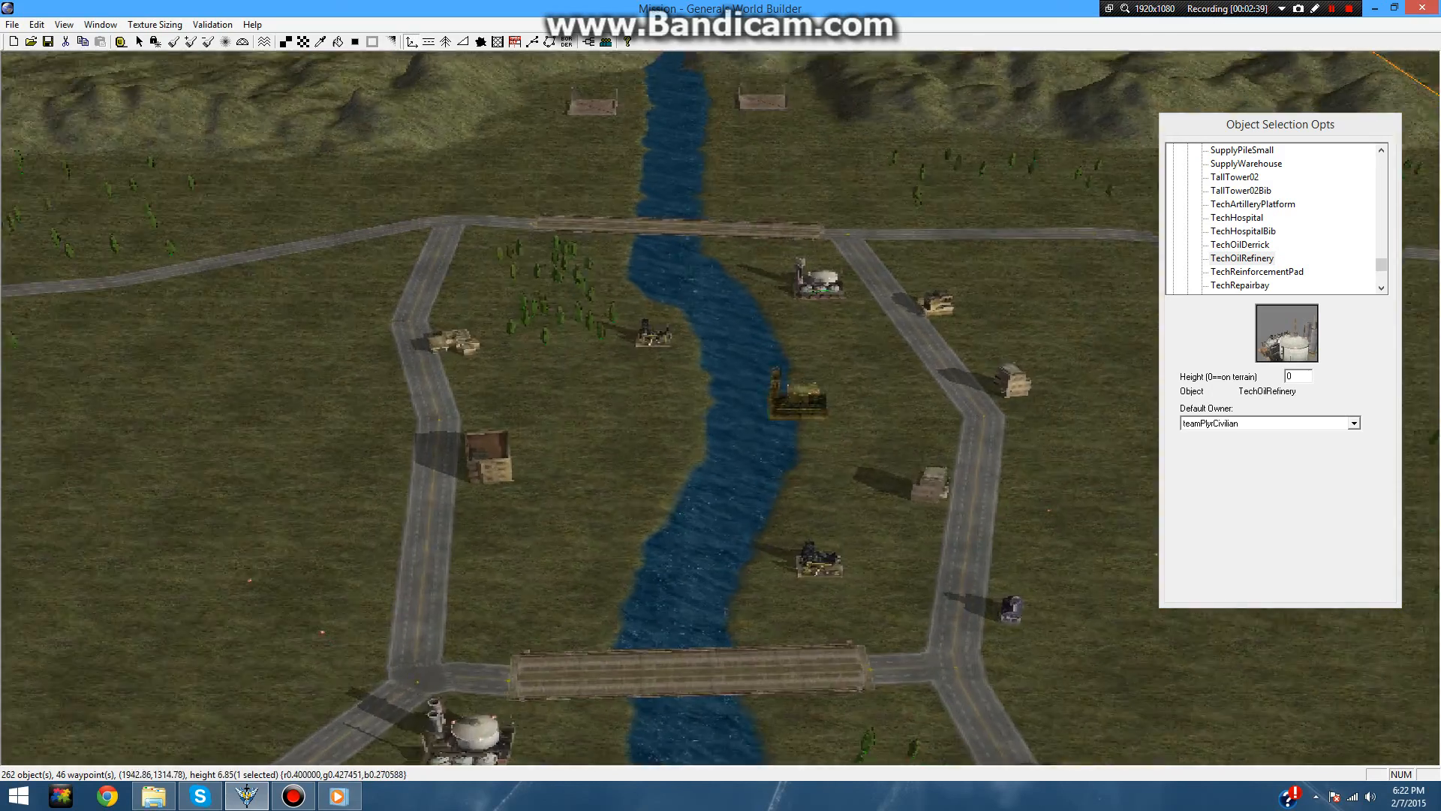
scroll(796, 331, up, 3)
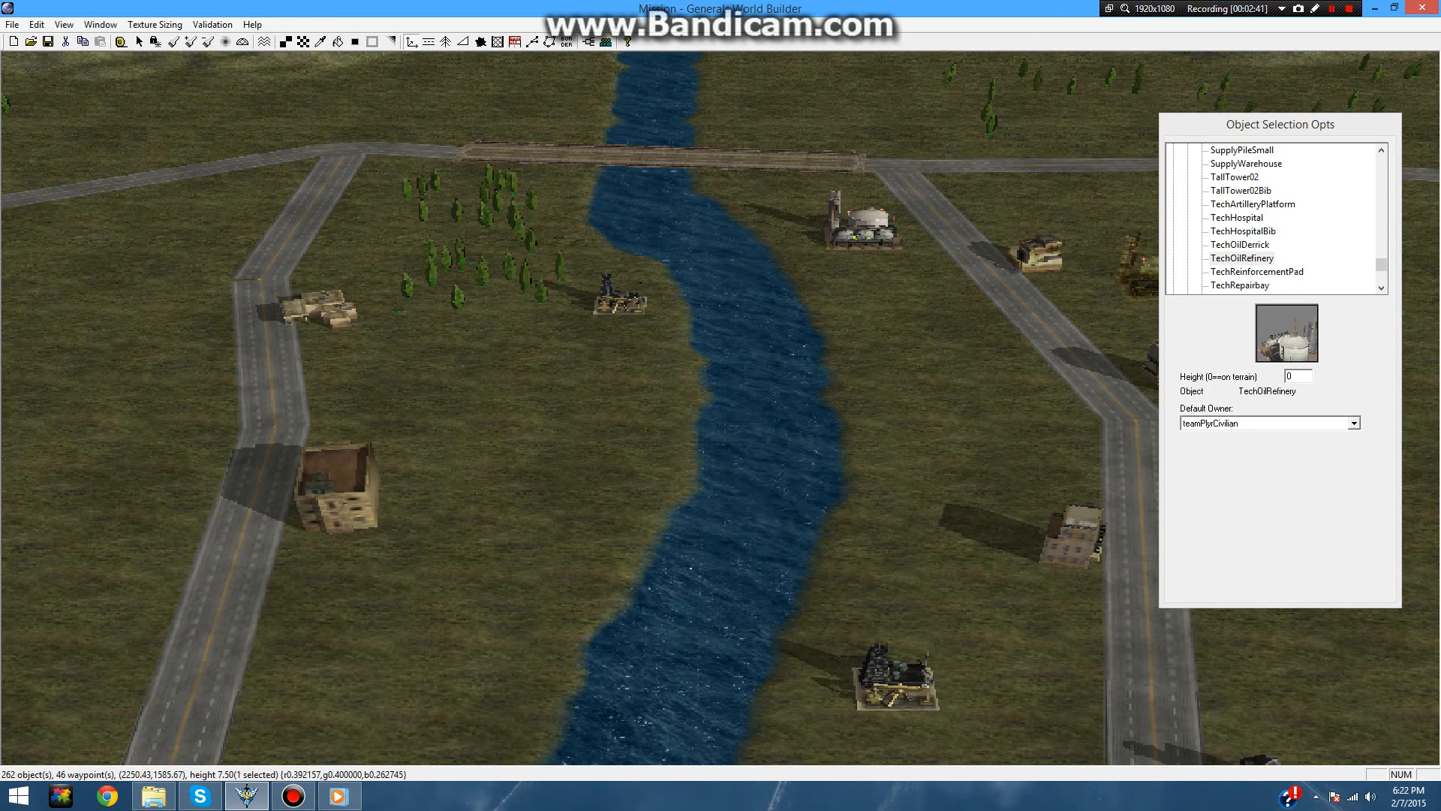
- Compare the SupplyWarehouse and SupplyPileSmall models in the object list
click(1263, 151)
click(1273, 161)
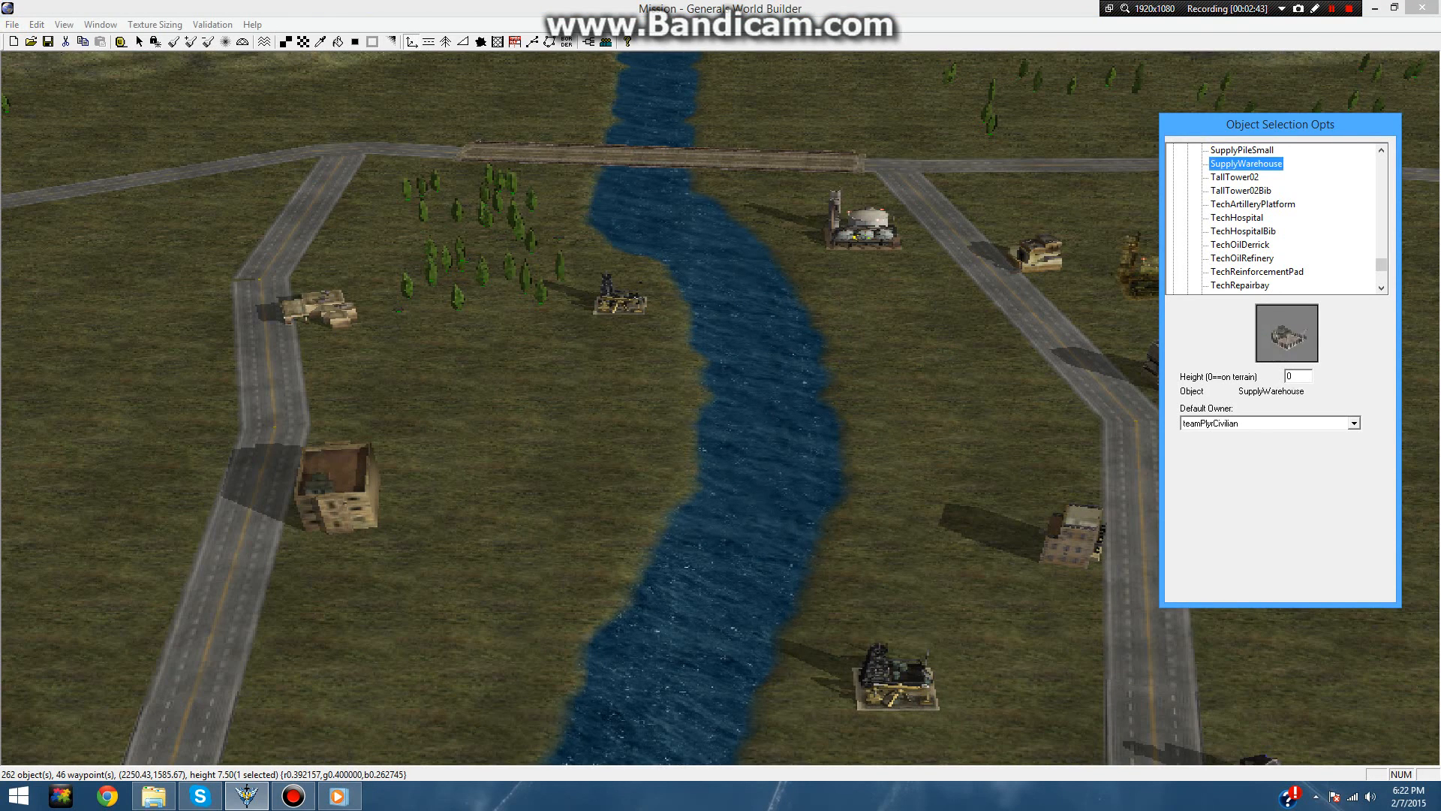
scroll(1129, 294, up, 3)
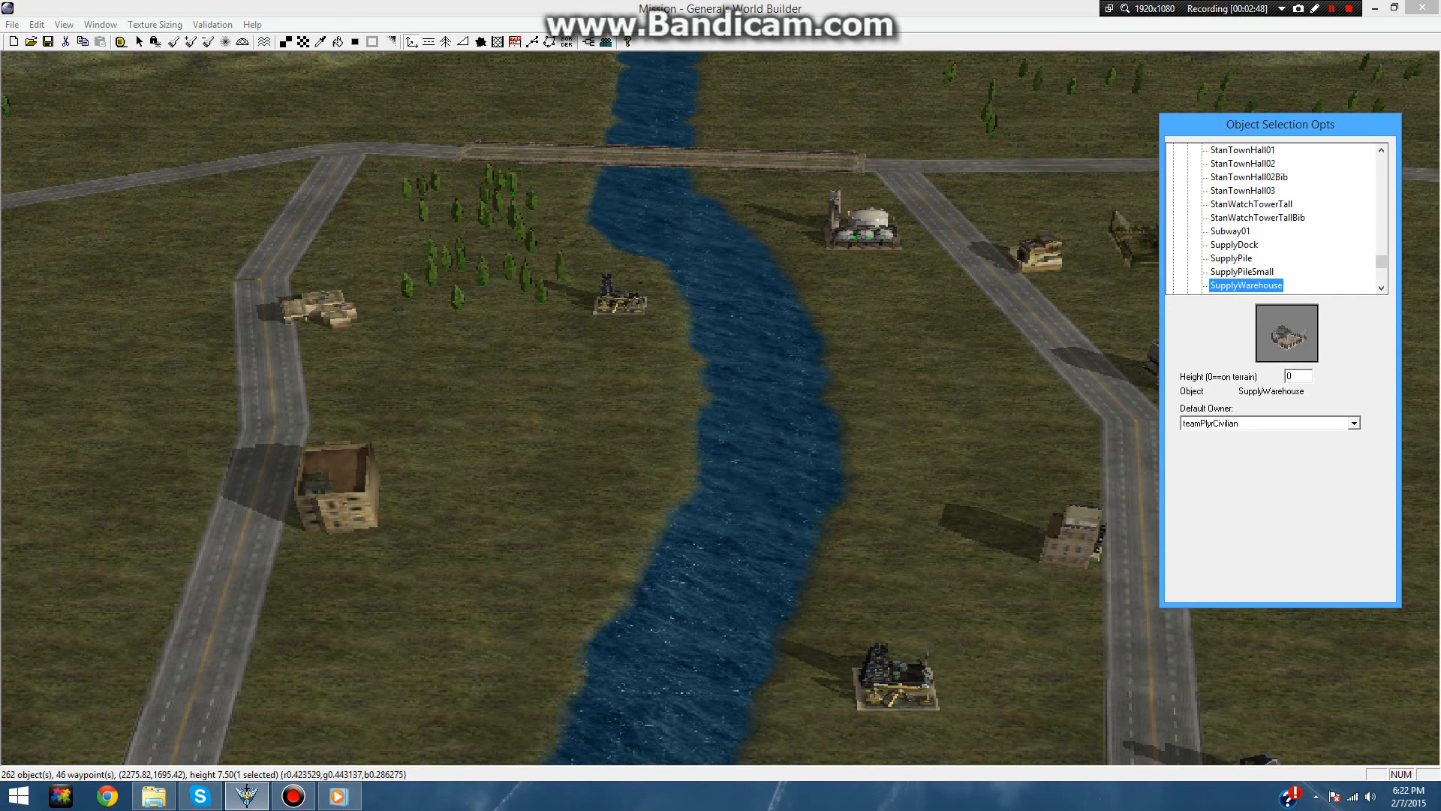
click(1242, 271)
scroll(960, 443, up, 2)
scroll(965, 435, down, 3)
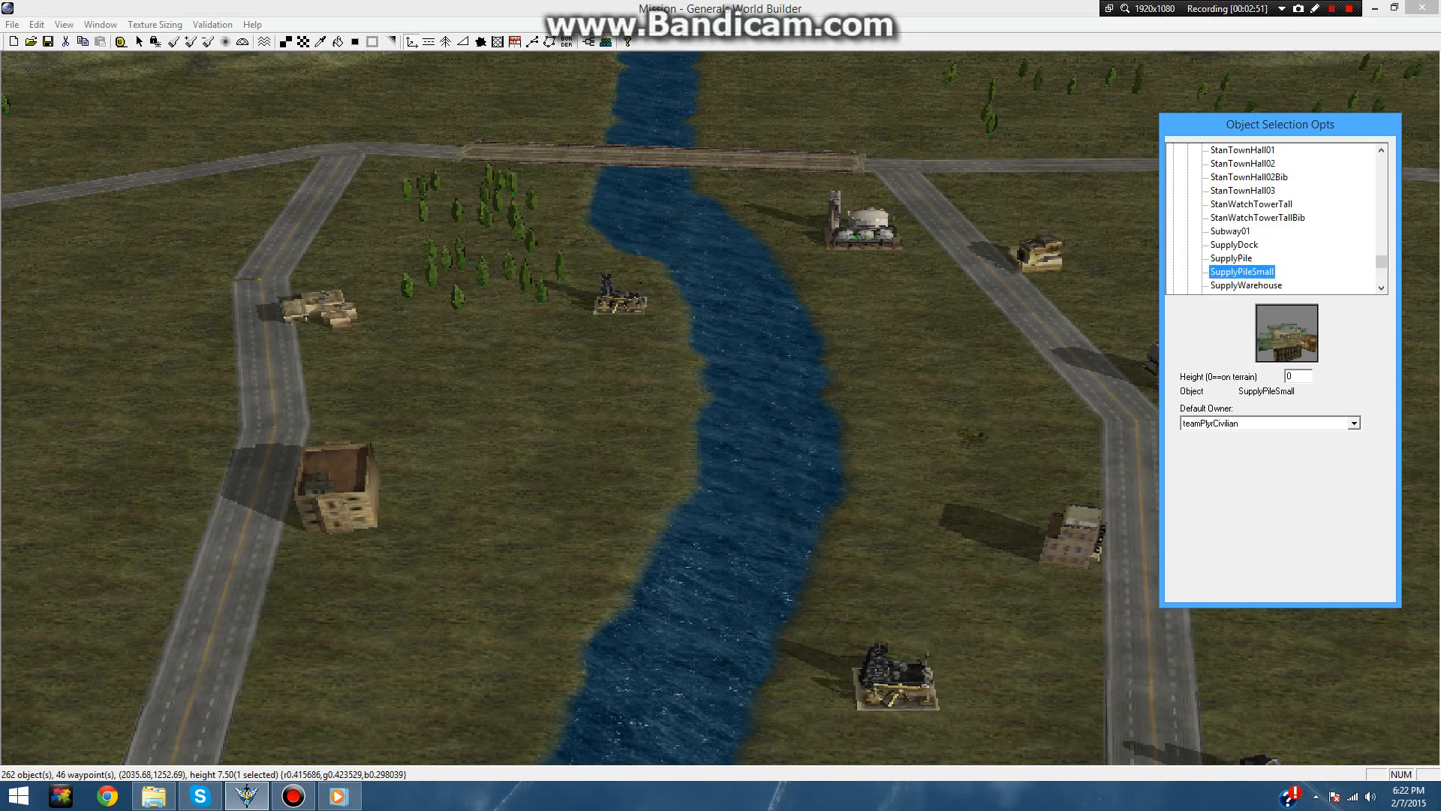
- Delete the SupplyPile in the field east of the eastern road and the one in the field west of the western road
right_drag(966, 398, 931, 627)
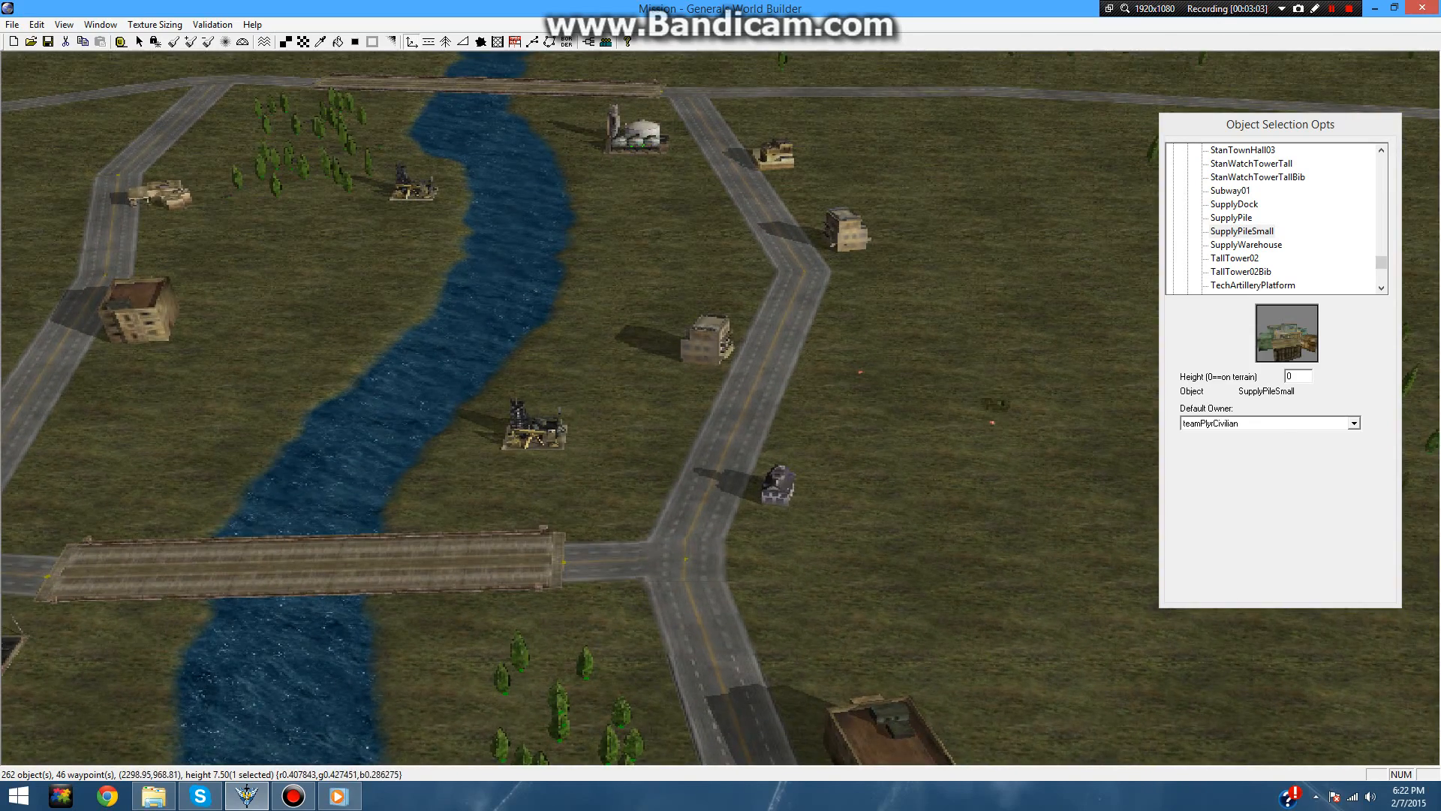
right_click(996, 404)
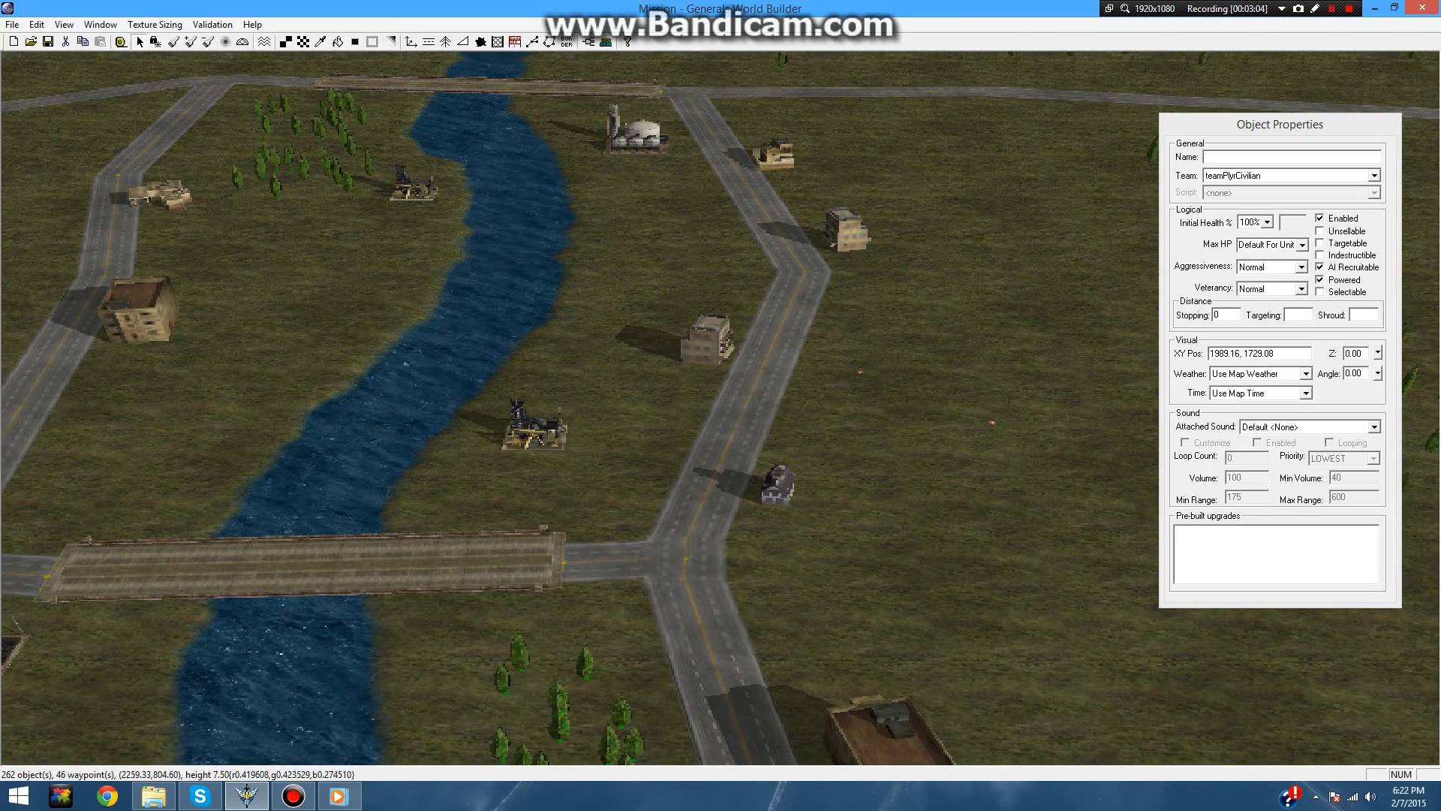
drag(866, 339, 1001, 513)
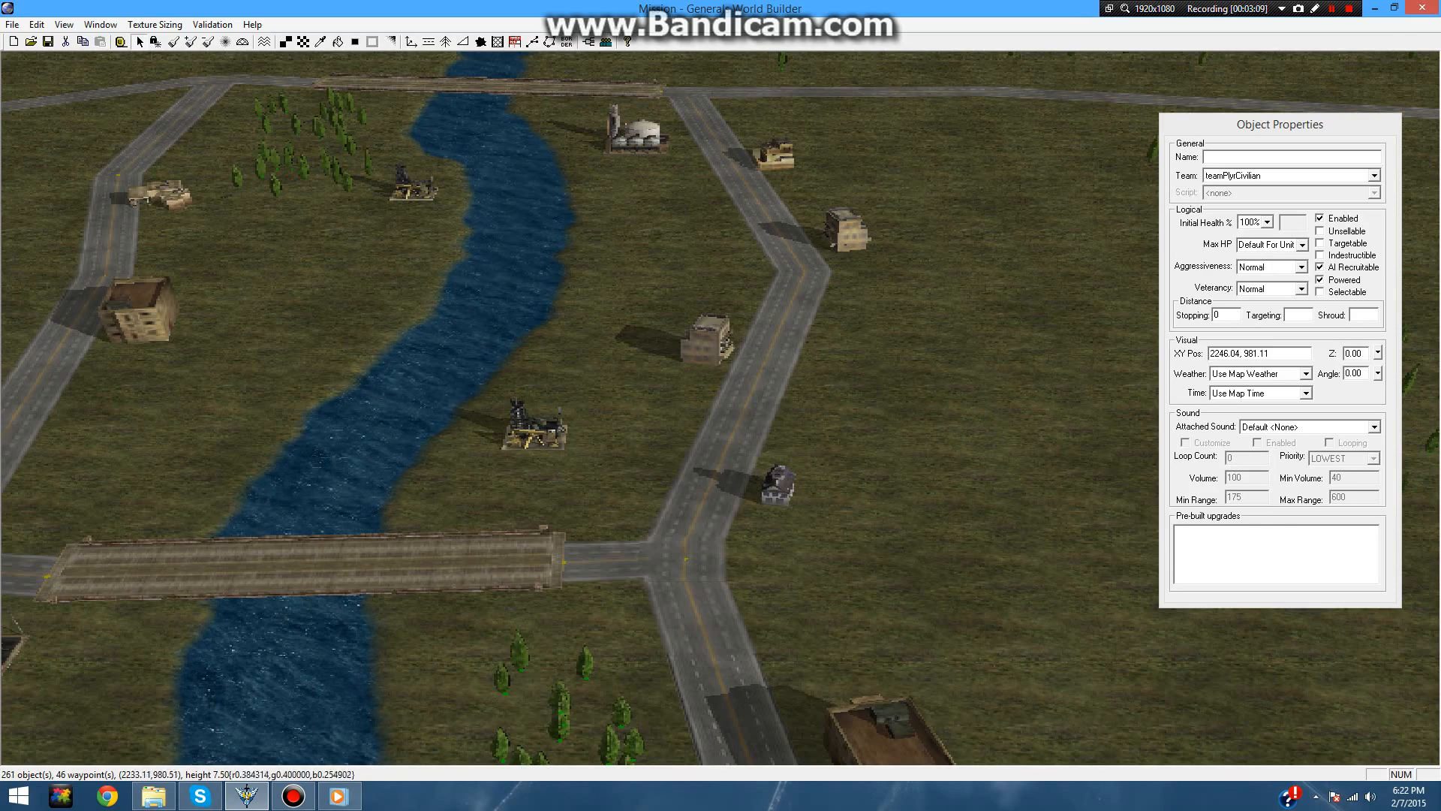
scroll(933, 394, down, 4)
right_drag(933, 394, 631, 441)
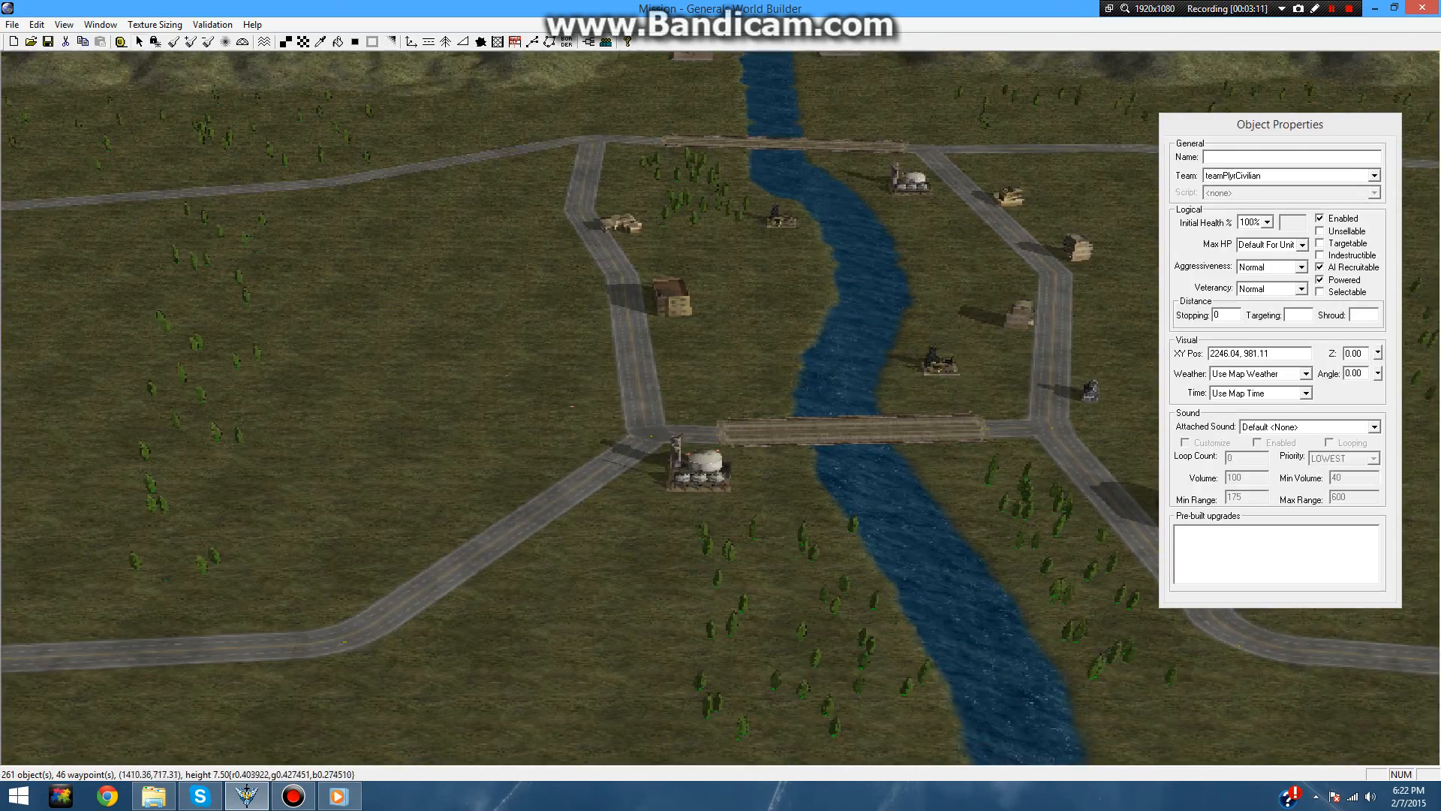
drag(484, 362, 578, 442)
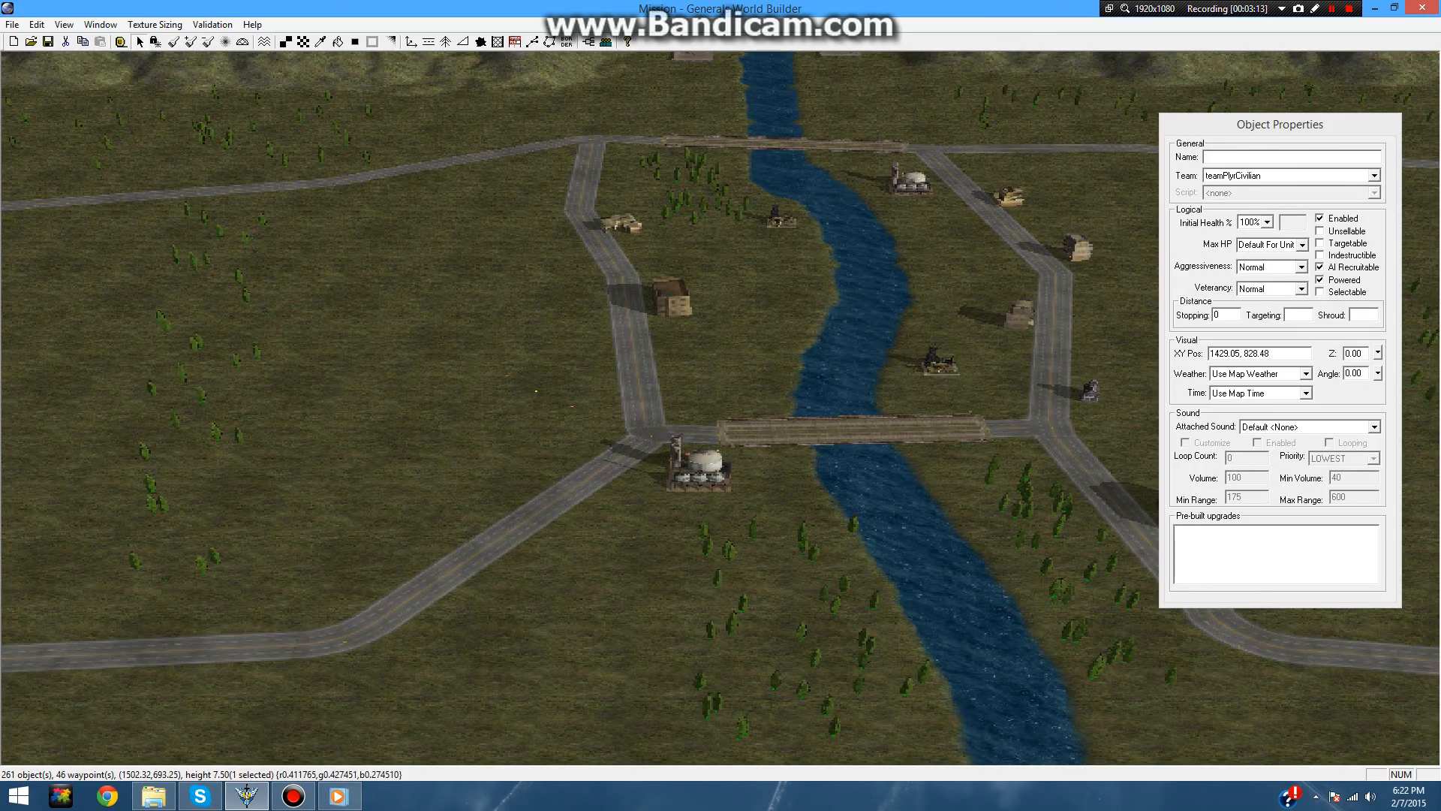
right_drag(826, 428, 826, 293)
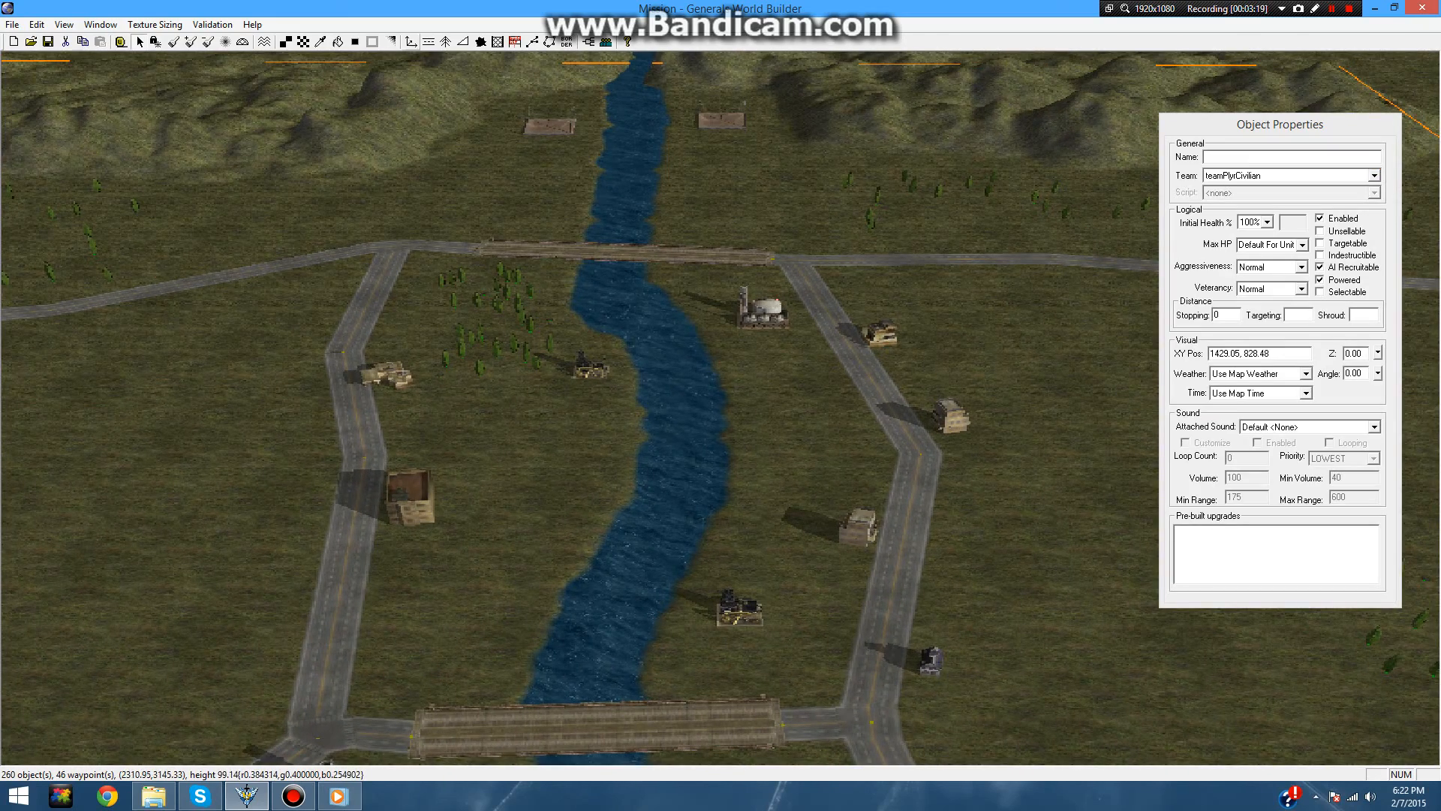
- Preview the SupplyDock model and look through the civilian building objects for oil tanks
click(411, 42)
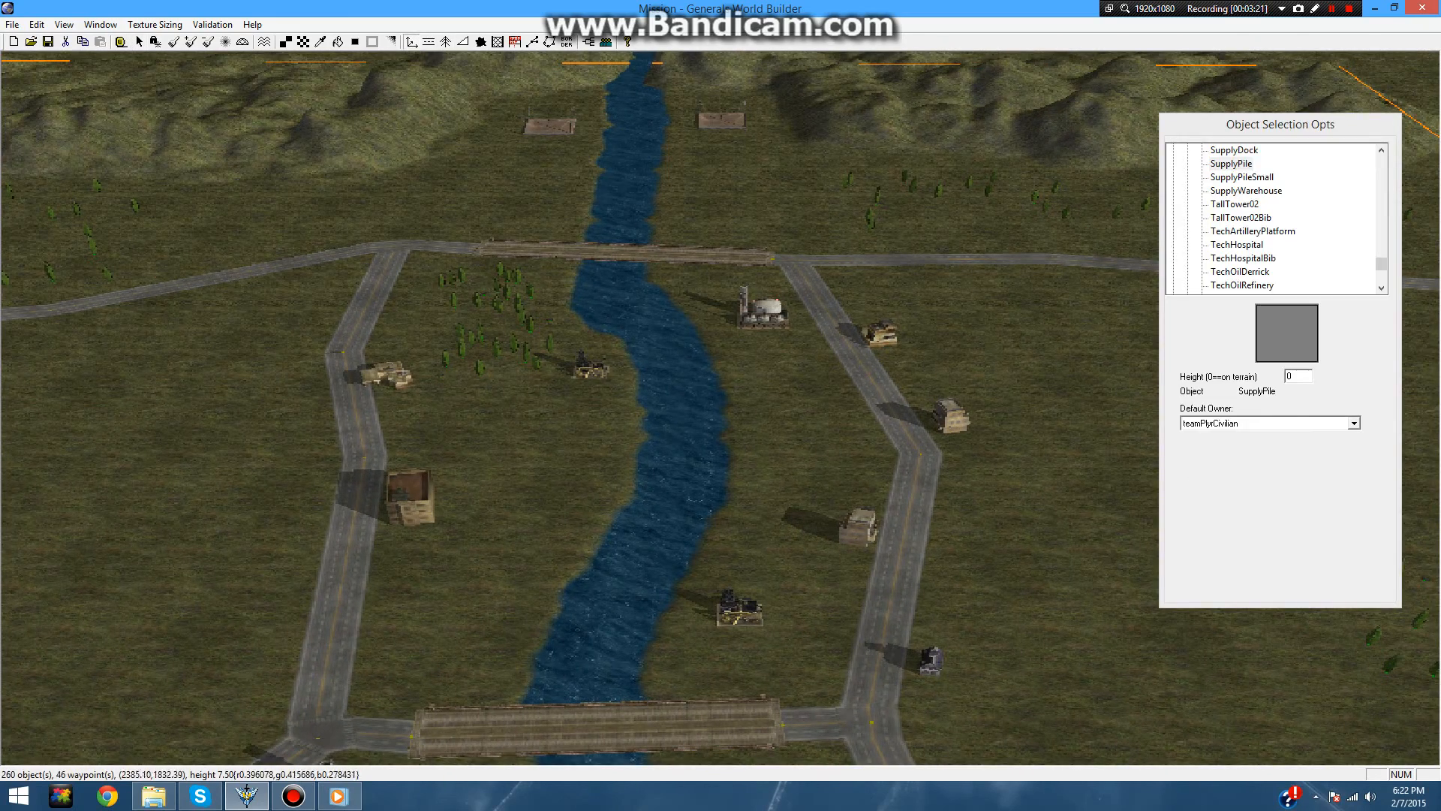
scroll(721, 409, up, 1)
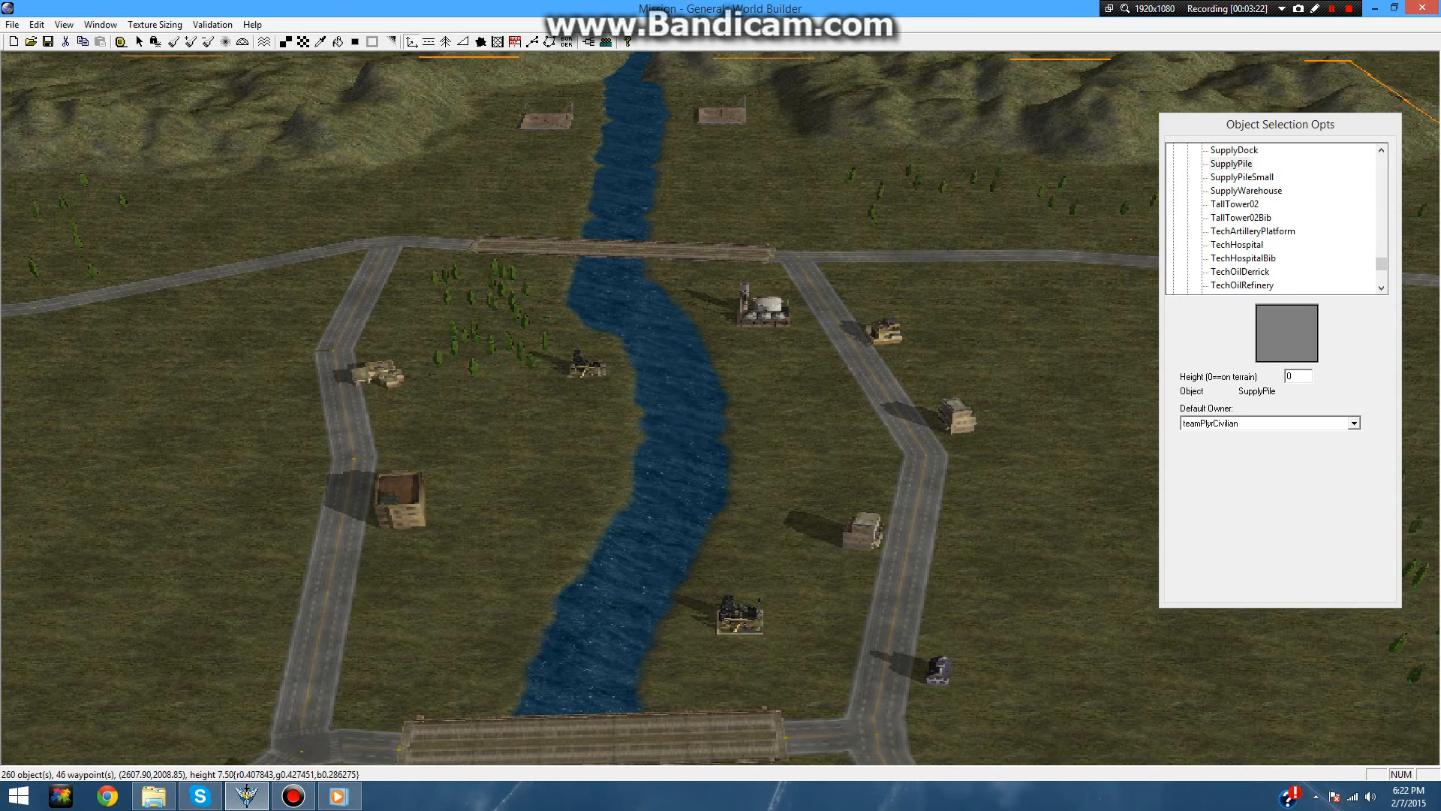
click(1234, 150)
scroll(1234, 150, up, 3)
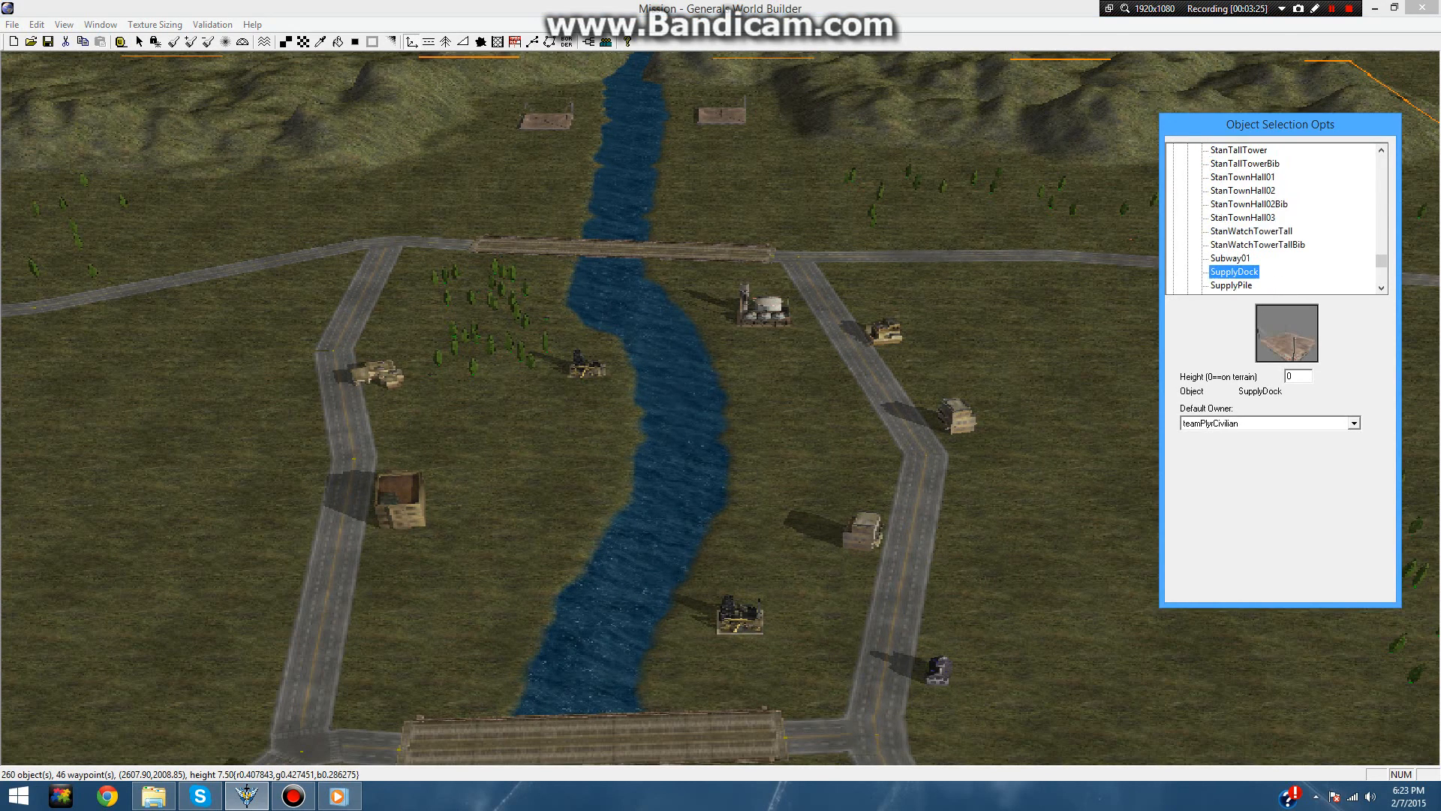
scroll(1276, 218, up, 2)
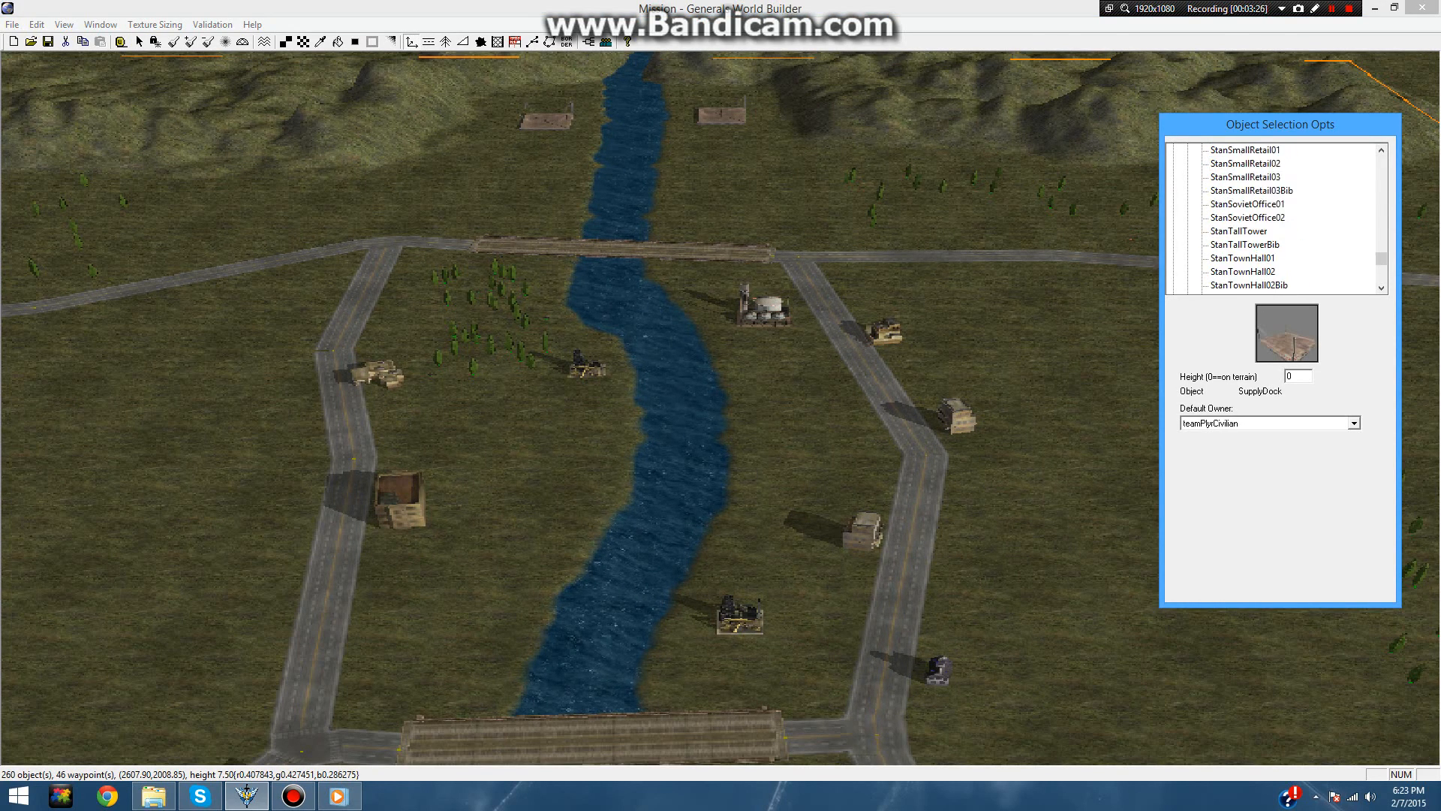
scroll(1276, 217, up, 1)
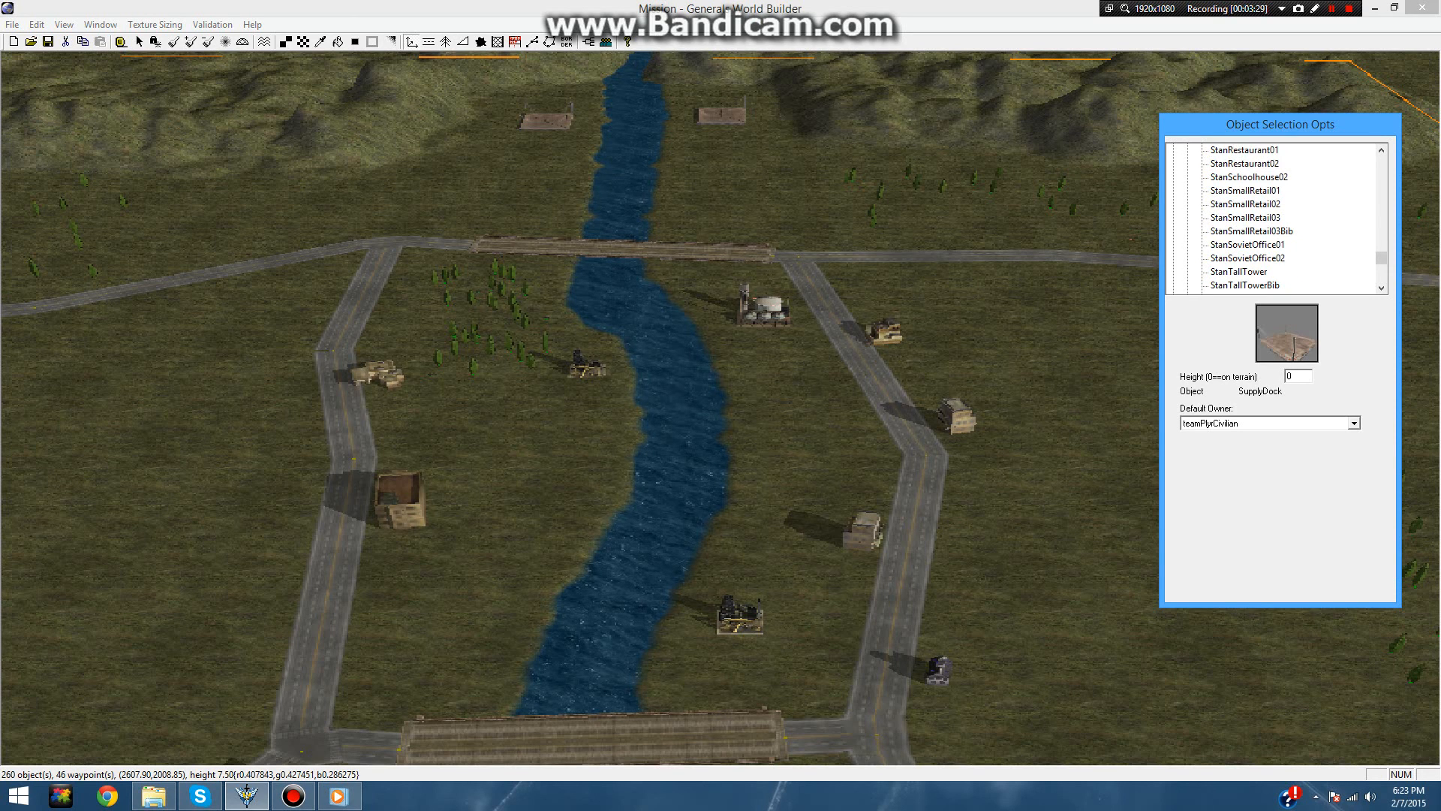
scroll(1276, 217, down, 1)
scroll(1276, 217, up, 2)
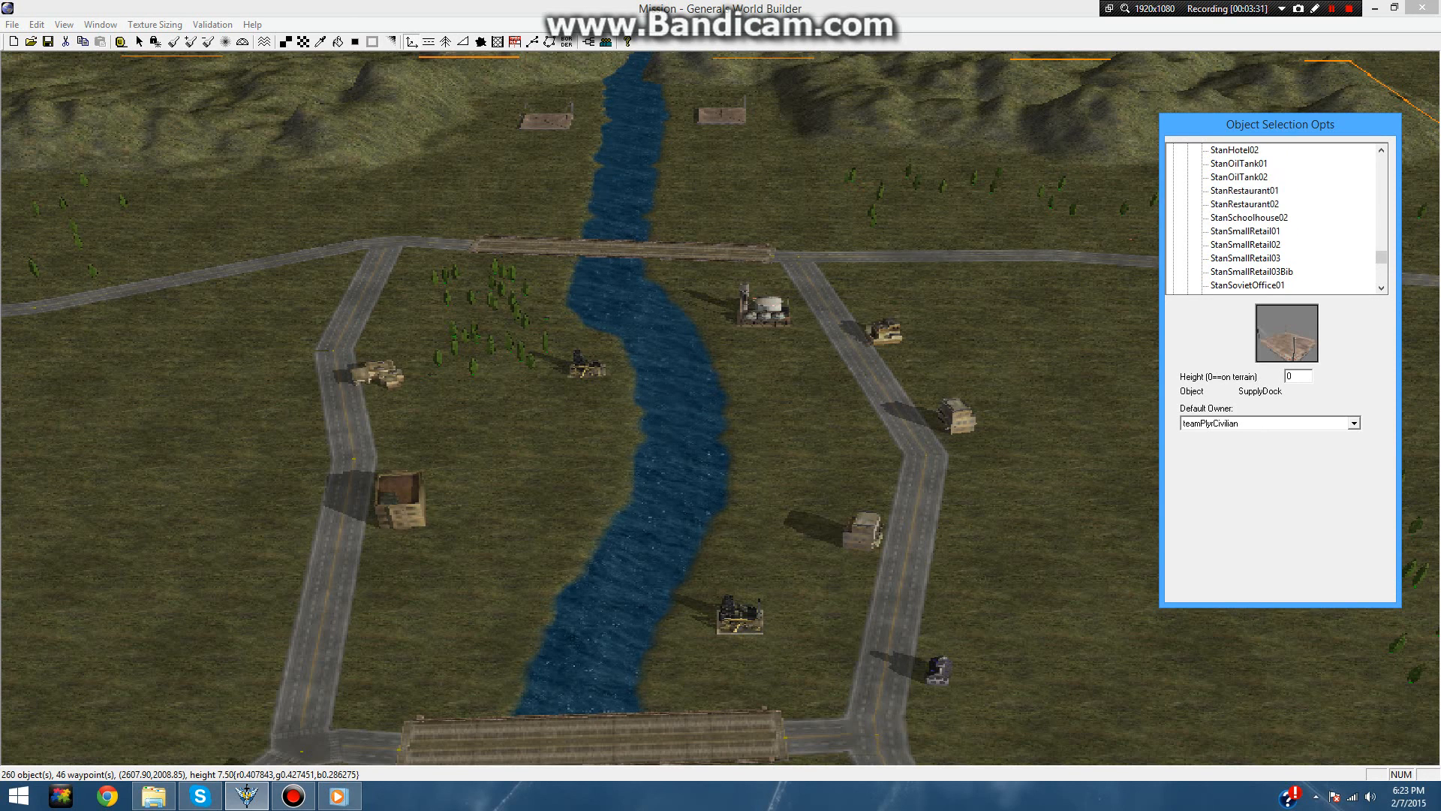
- Place a StanOilTank01 just west of the bend in the eastern road and a StanOilTank02 on the west bank north of the southern bridge
click(1239, 163)
click(1239, 177)
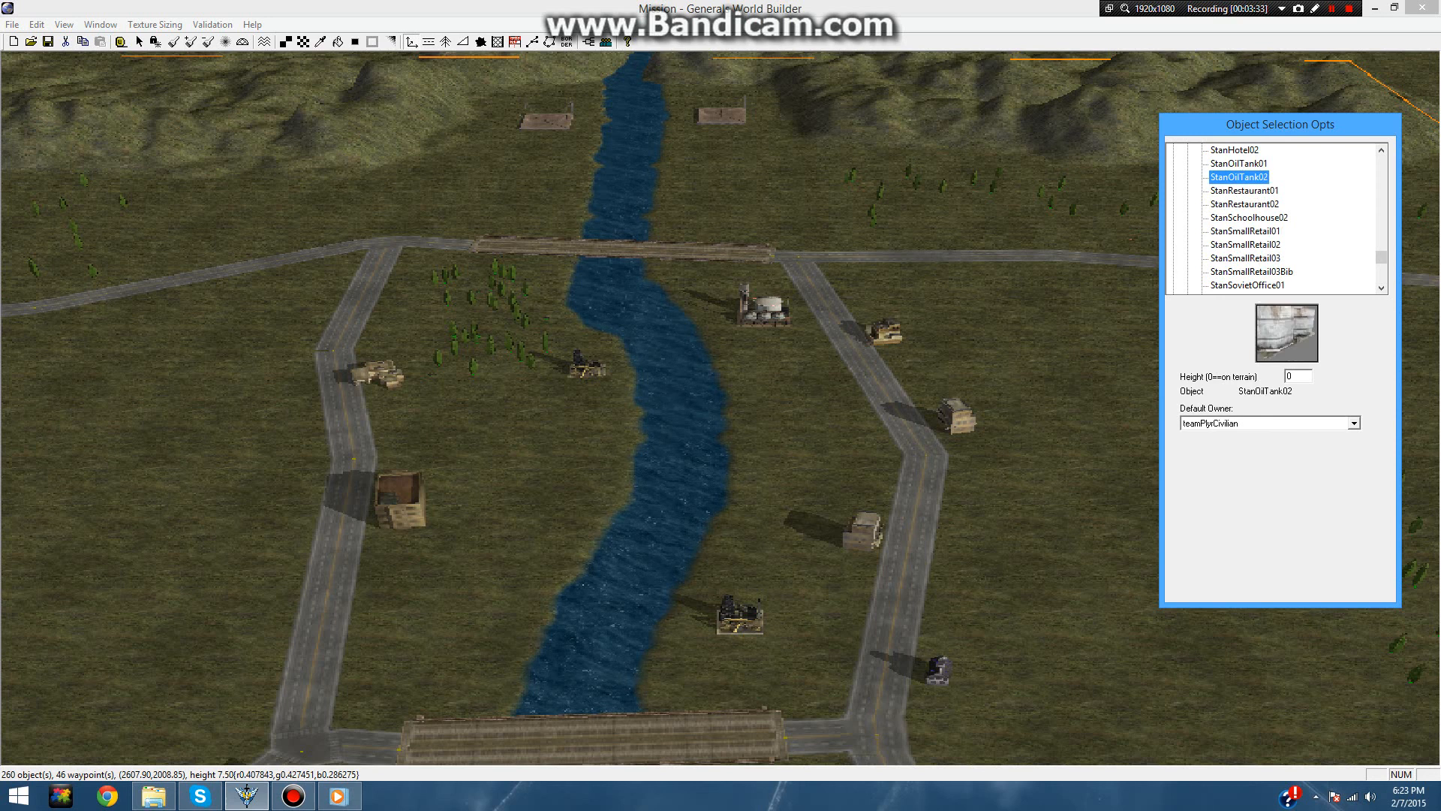
click(1238, 163)
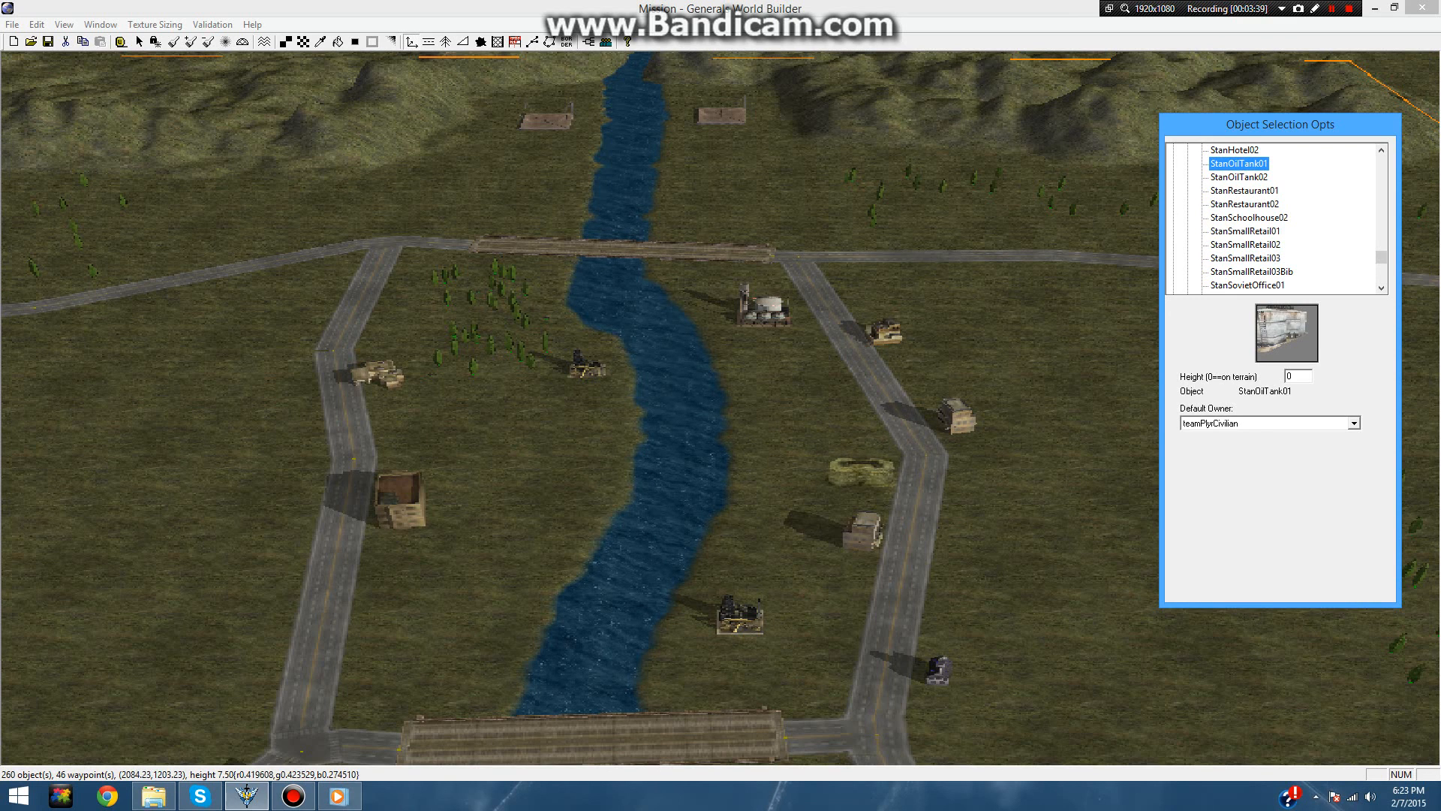
drag(861, 477, 927, 452)
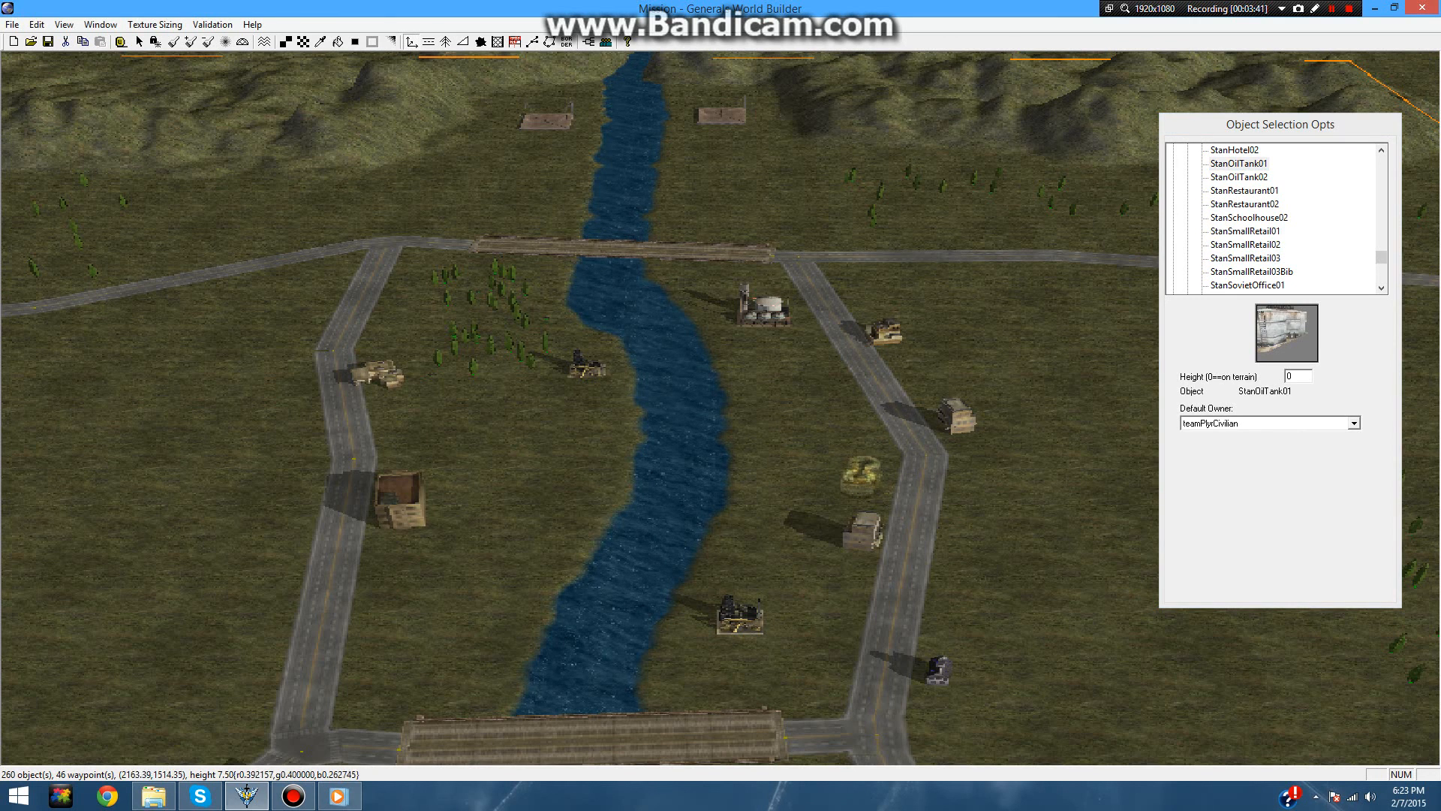
click(861, 475)
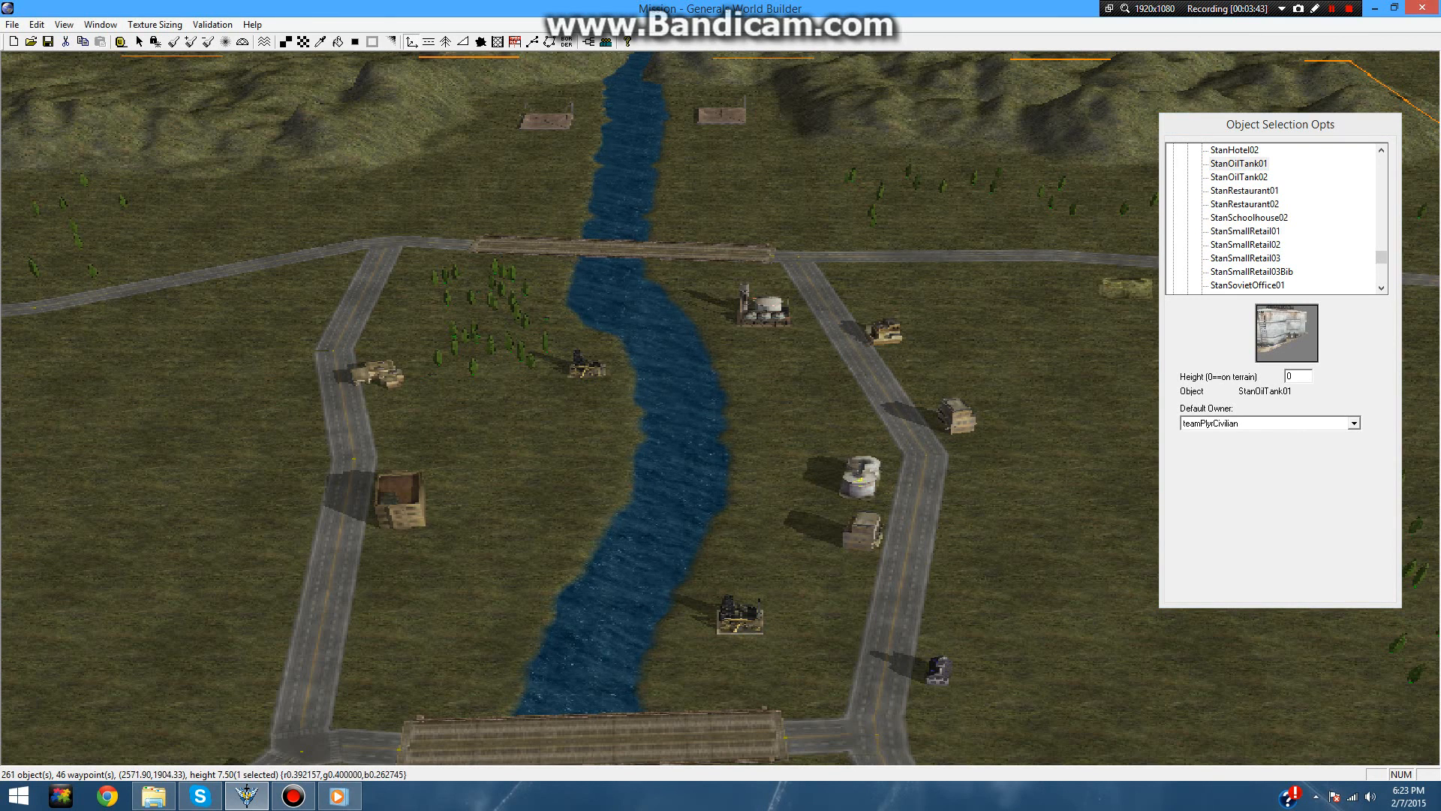
click(1239, 176)
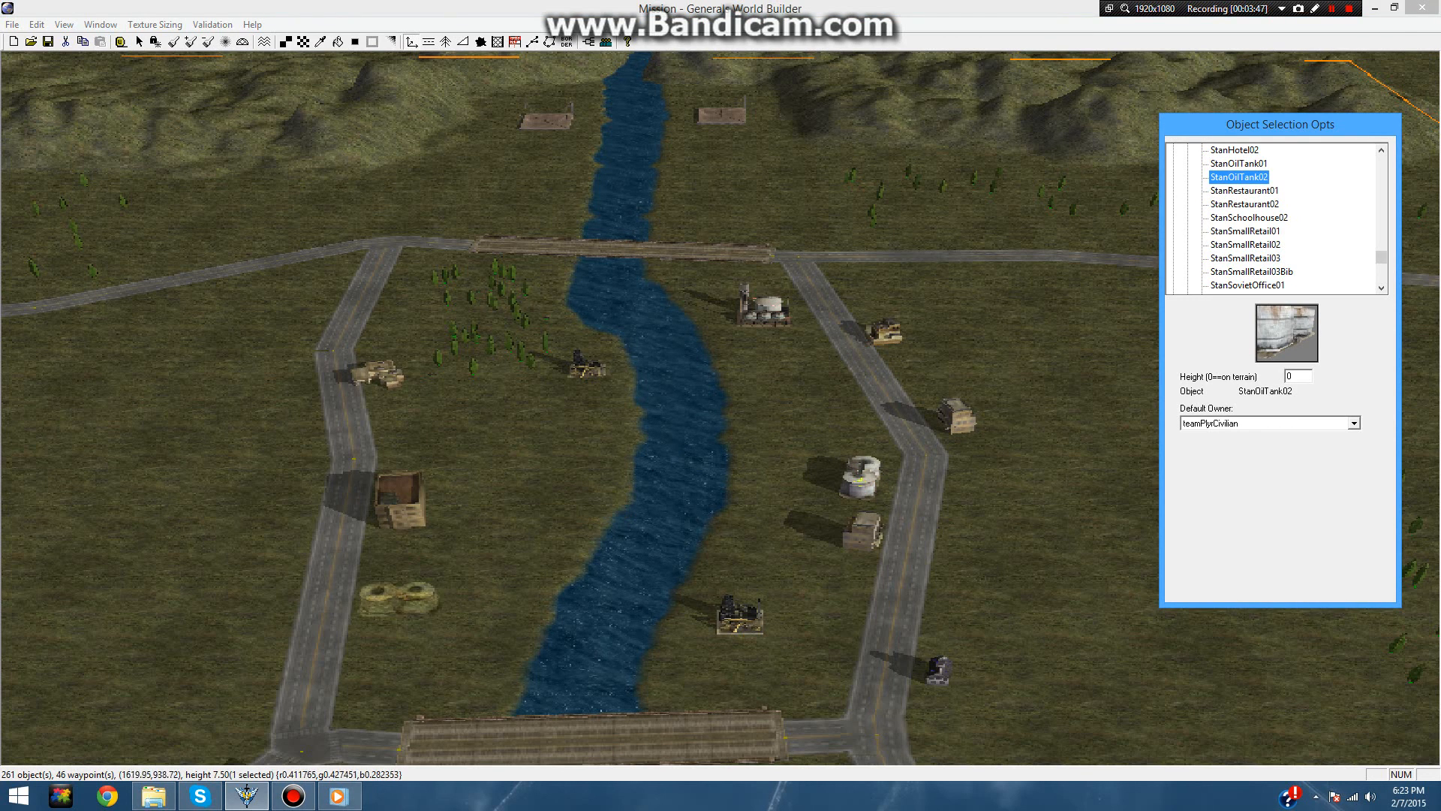
drag(582, 574, 513, 635)
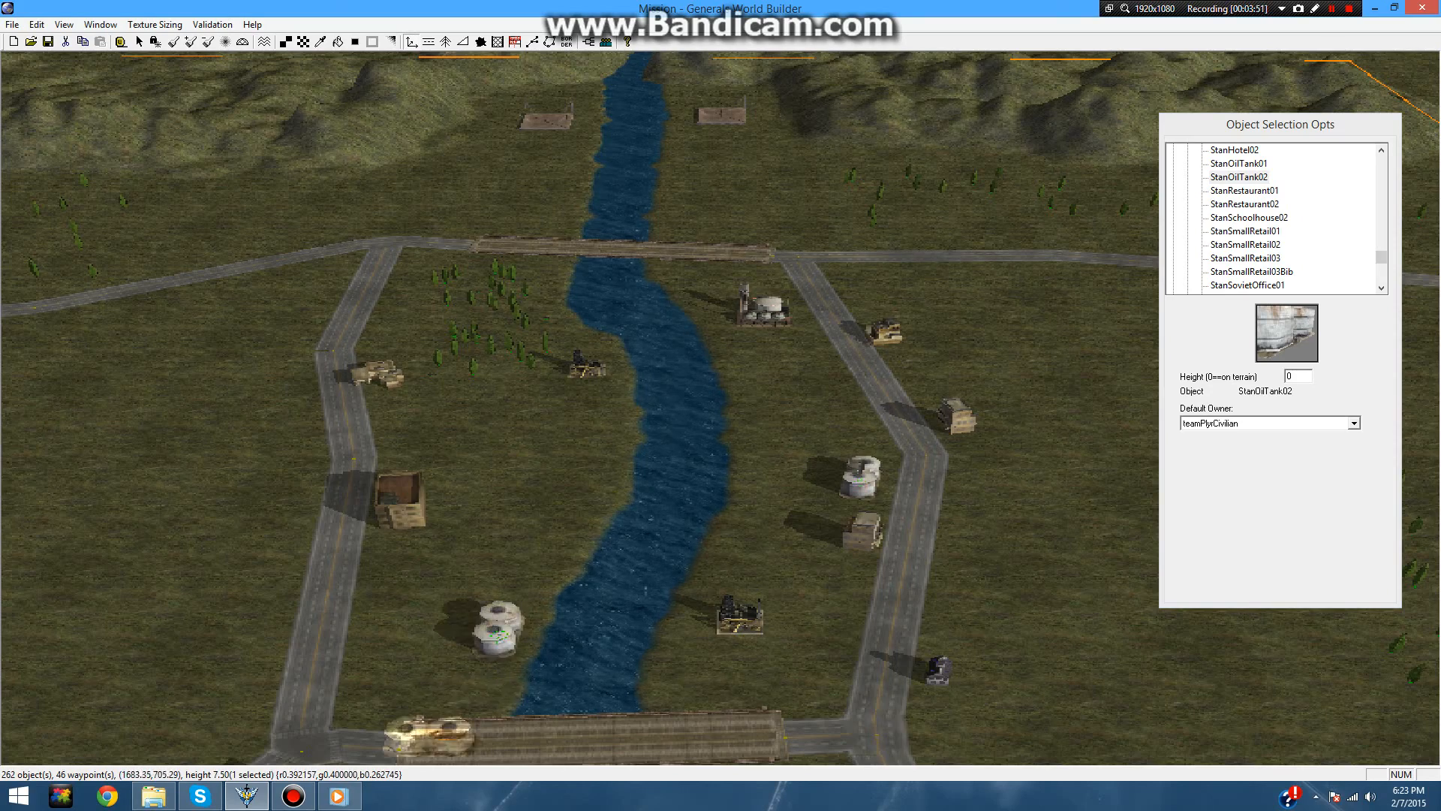
- Place four more TechOilDerricks: one beside each existing riverside derrick and one on each bank just north of the northern bridge
scroll(602, 663, down, 5)
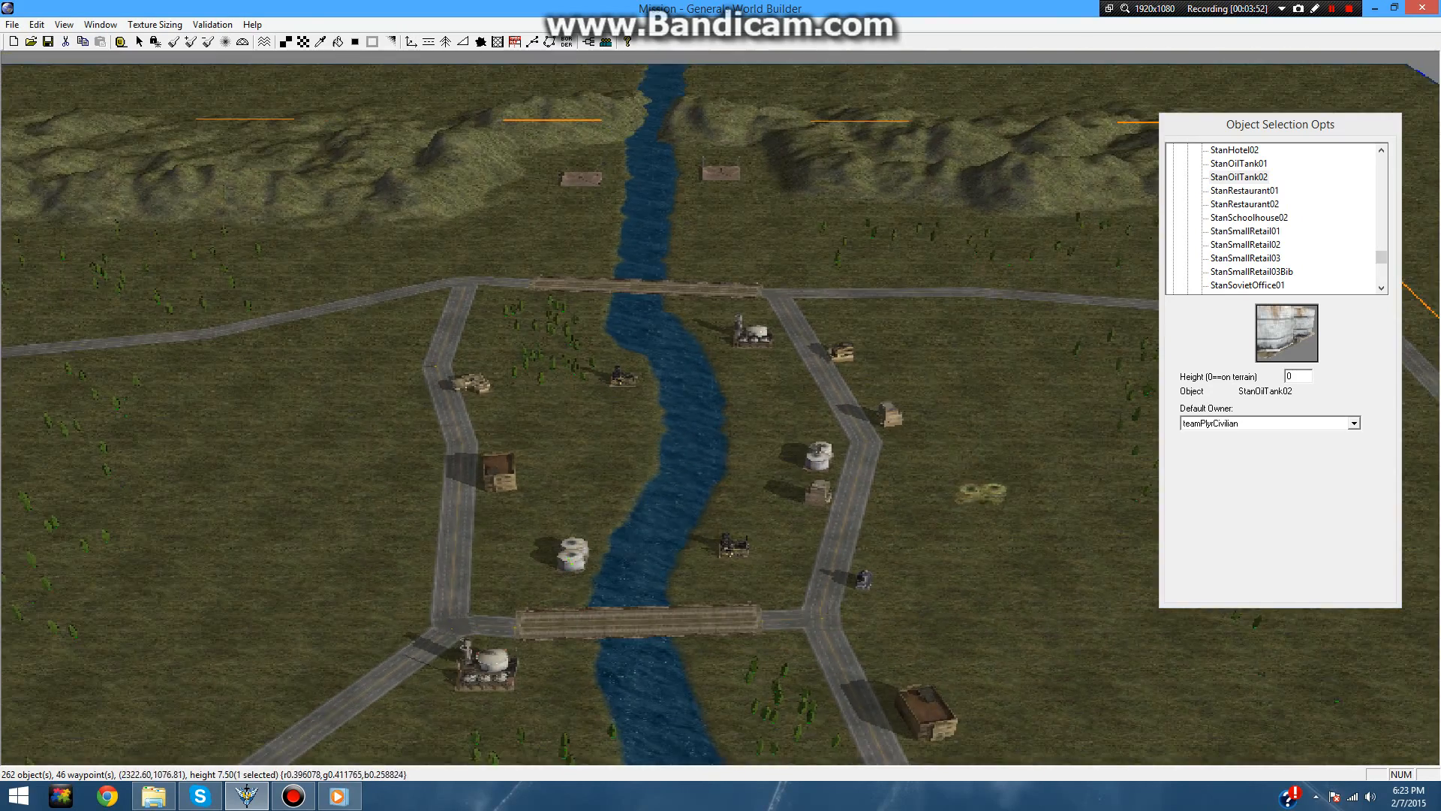
right_drag(976, 490, 832, 444)
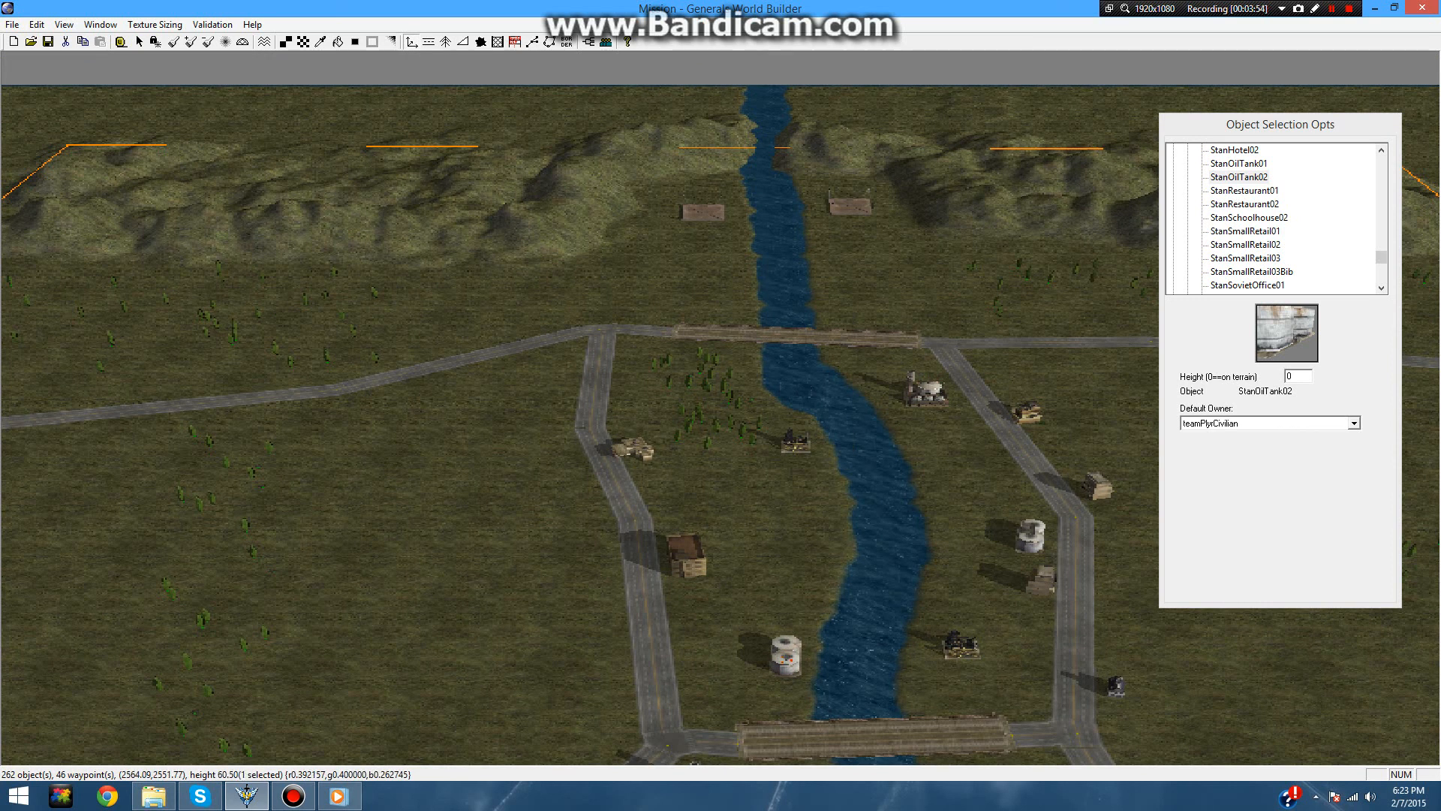
click(1244, 204)
scroll(1244, 205, down, 20)
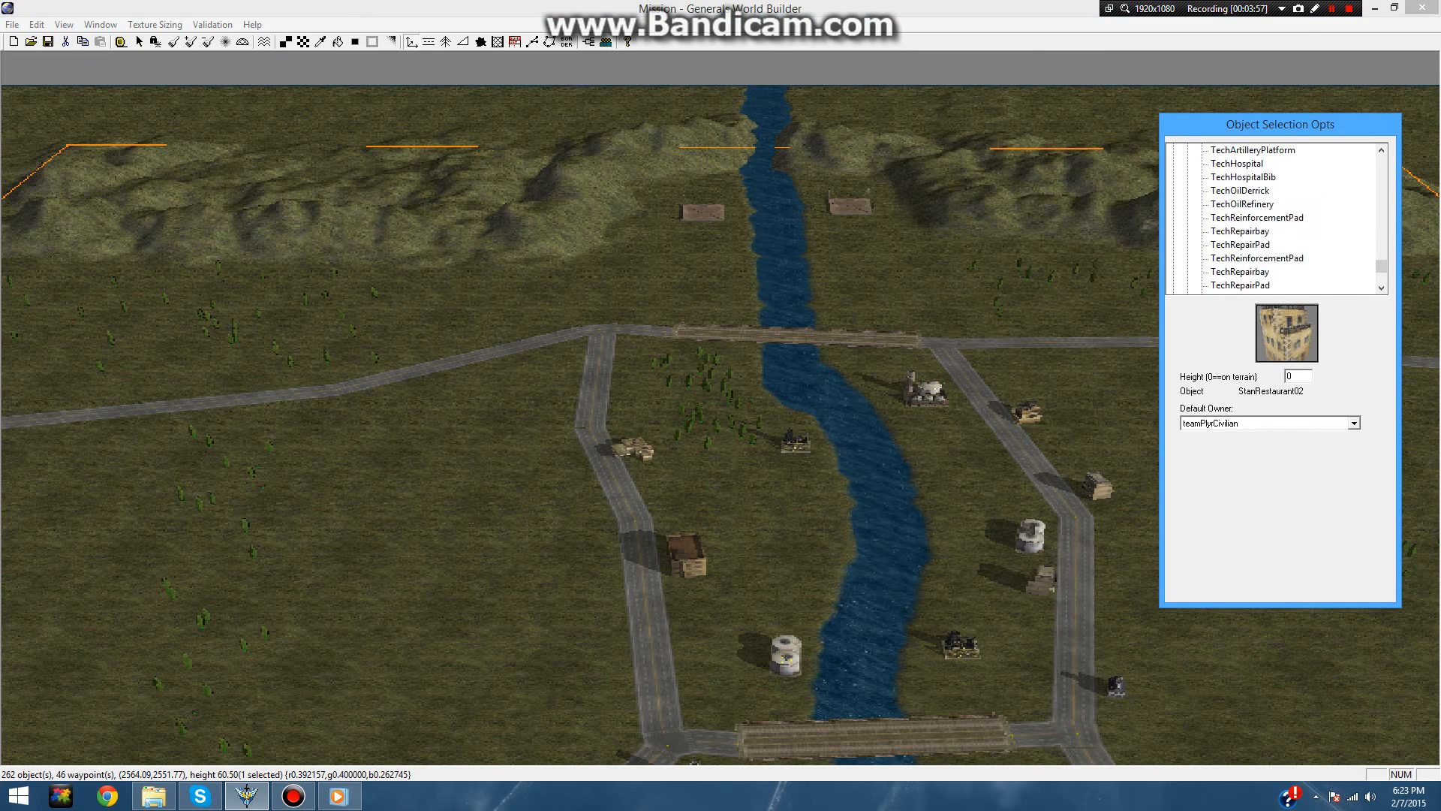
scroll(1276, 218, down, 1)
scroll(1276, 218, up, 2)
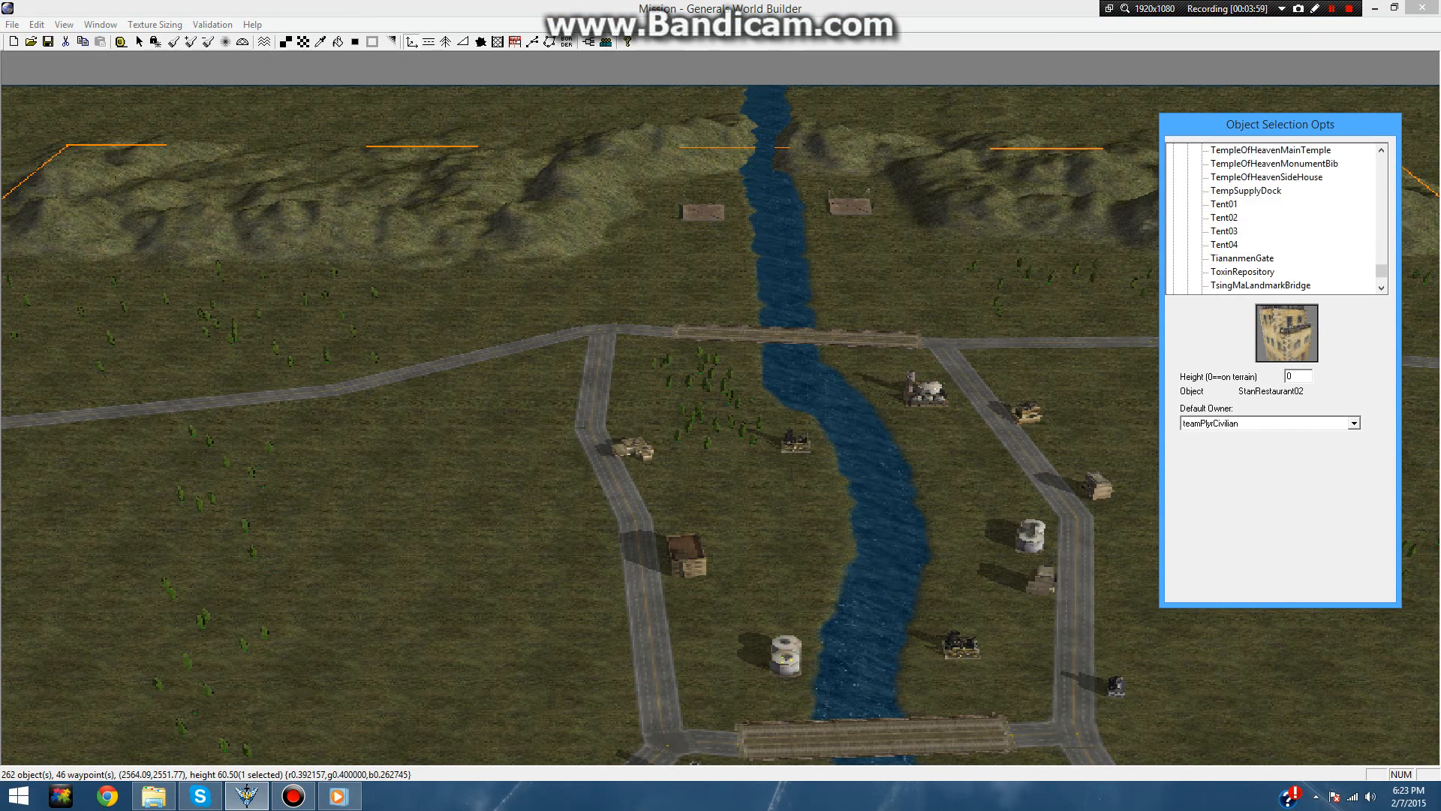
scroll(1276, 217, up, 8)
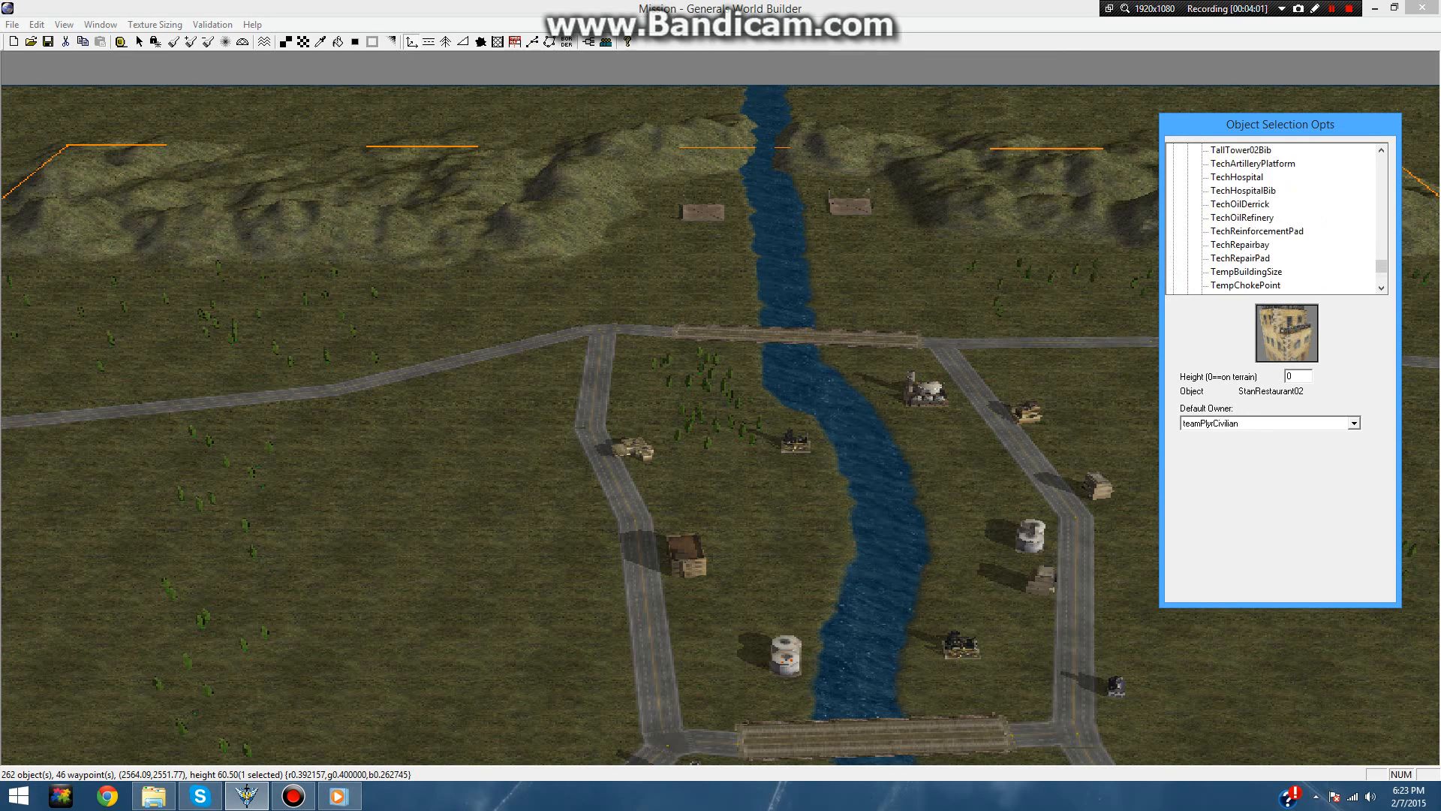
scroll(1276, 217, down, 1)
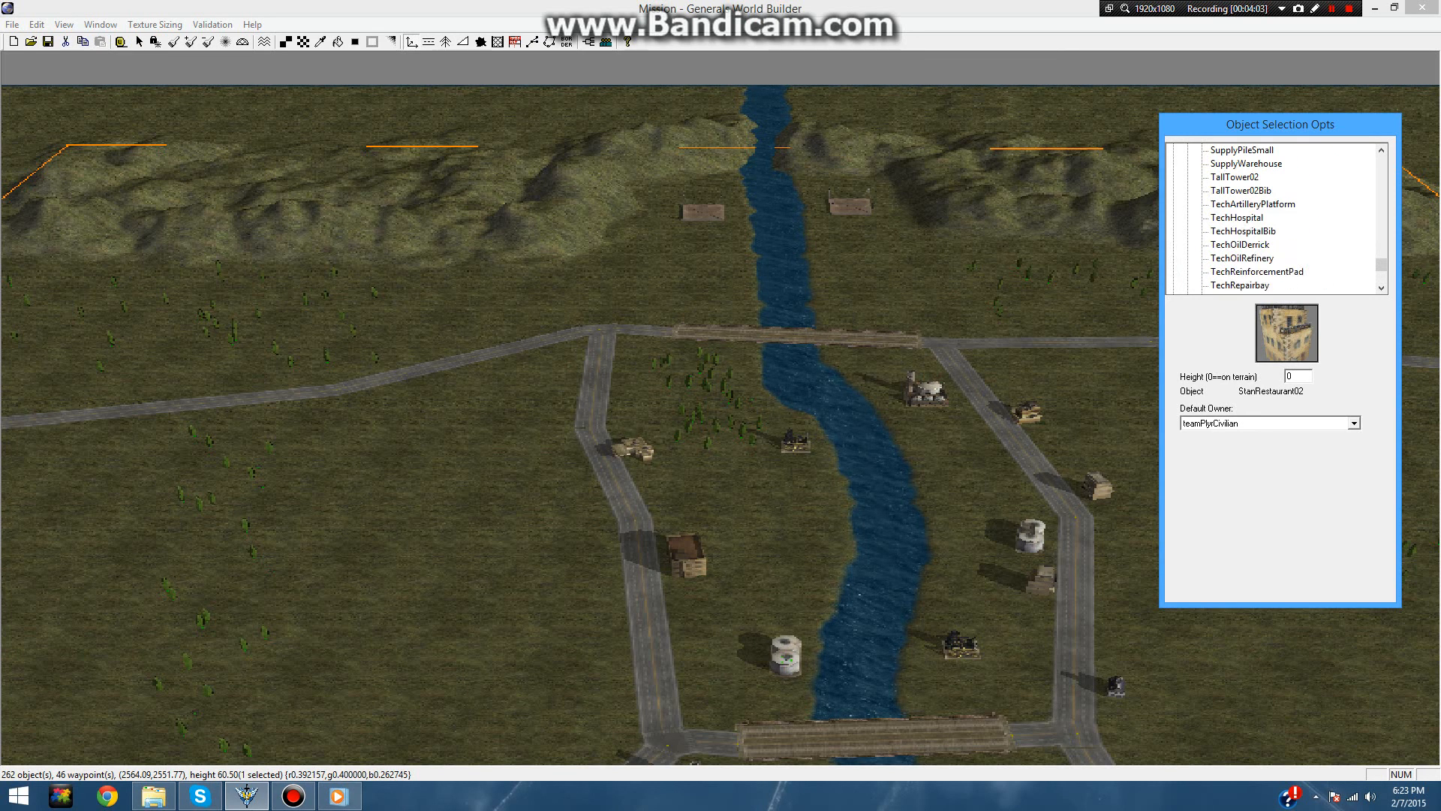
click(1240, 245)
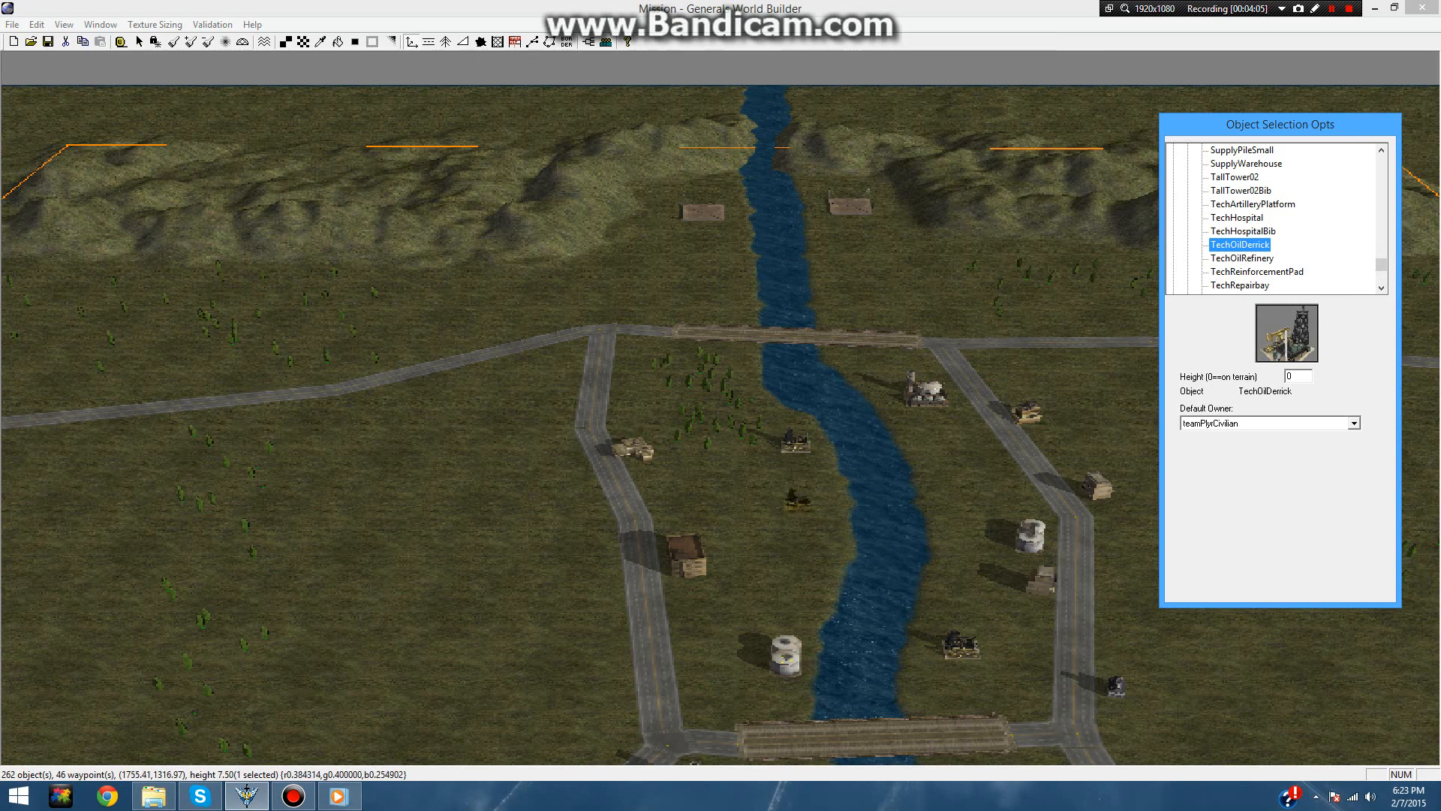
click(955, 624)
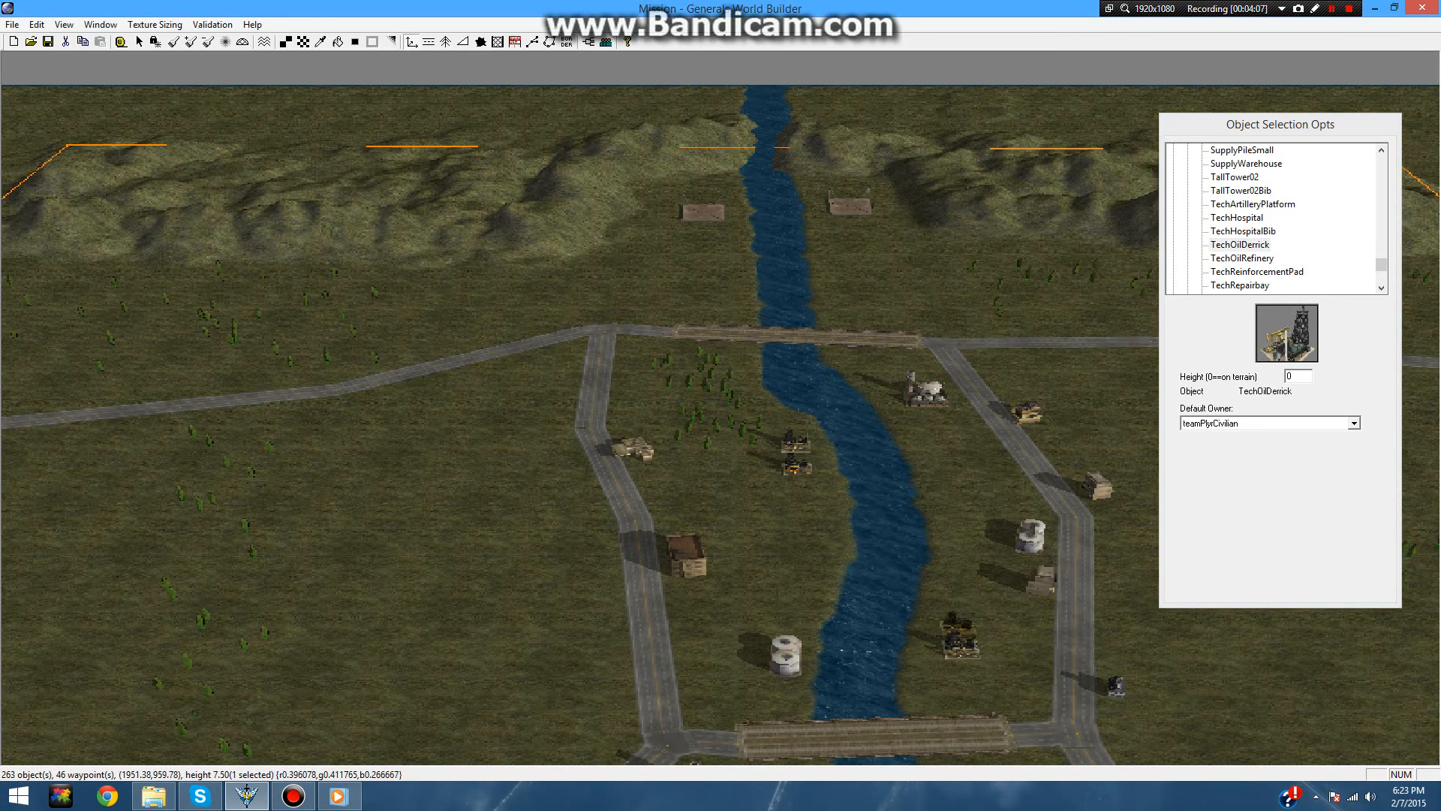
click(956, 620)
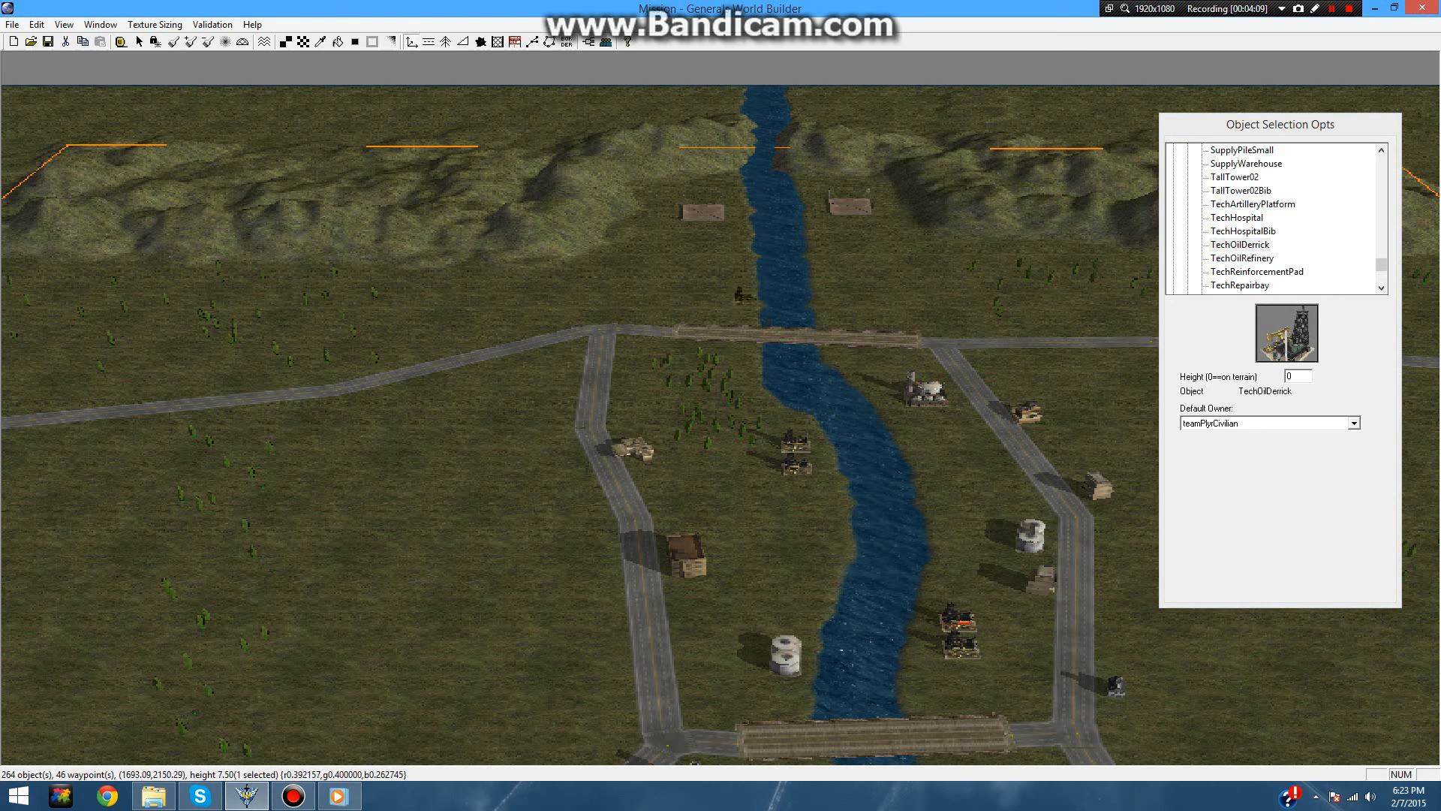
click(828, 308)
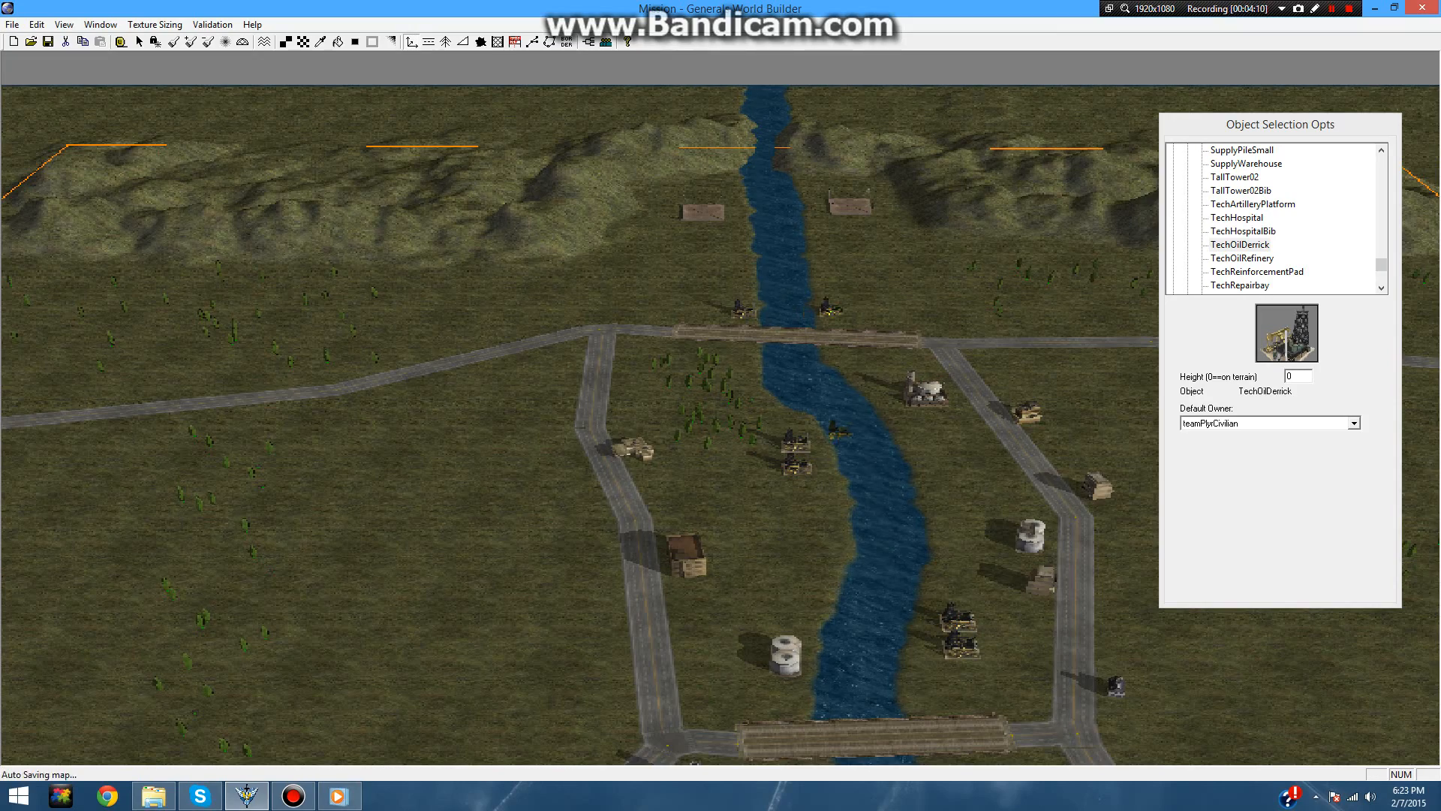
- Look over the whole map, examining the road loops and open fields on both sides of the river
scroll(947, 442, down, 2)
scroll(929, 484, down, 3)
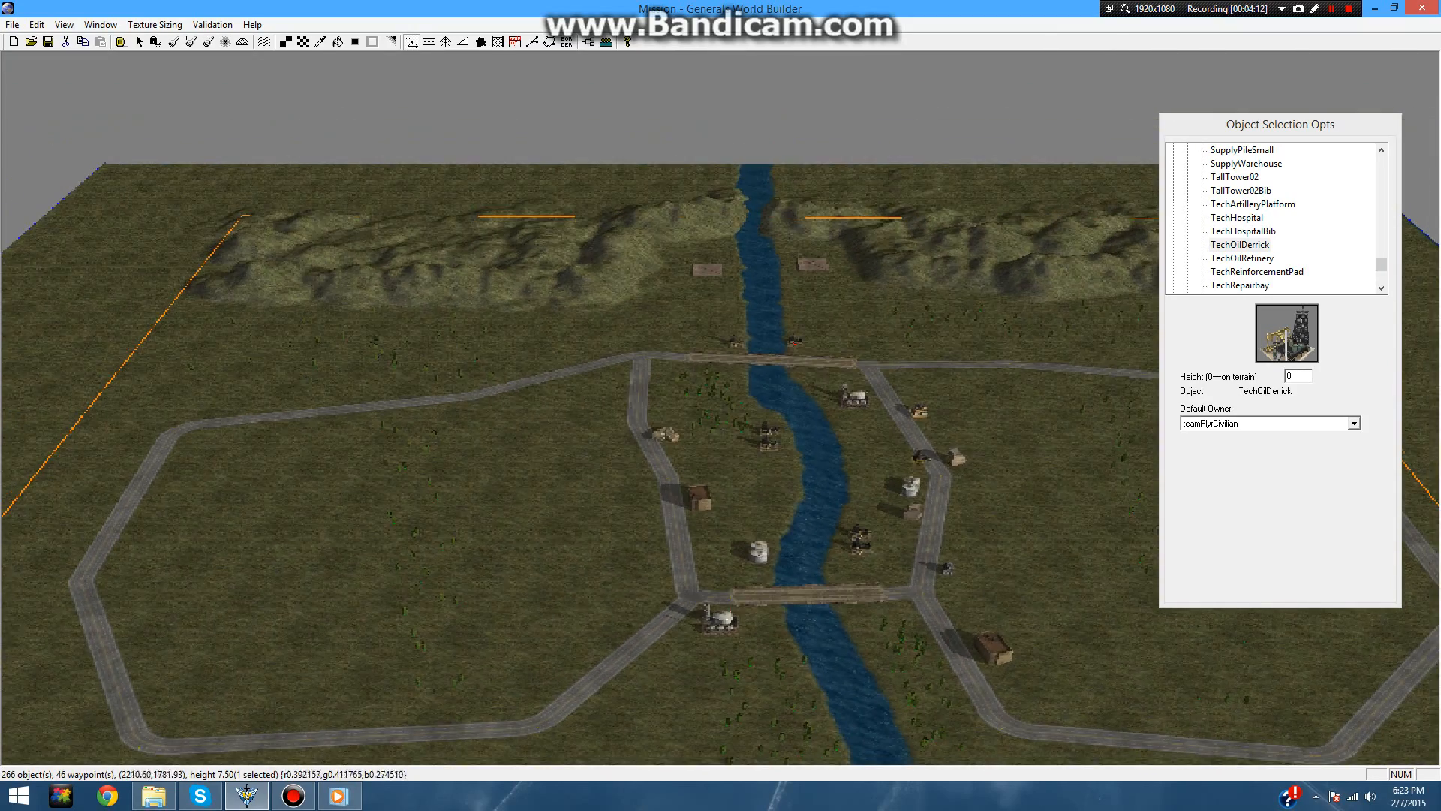
scroll(984, 394, down, 4)
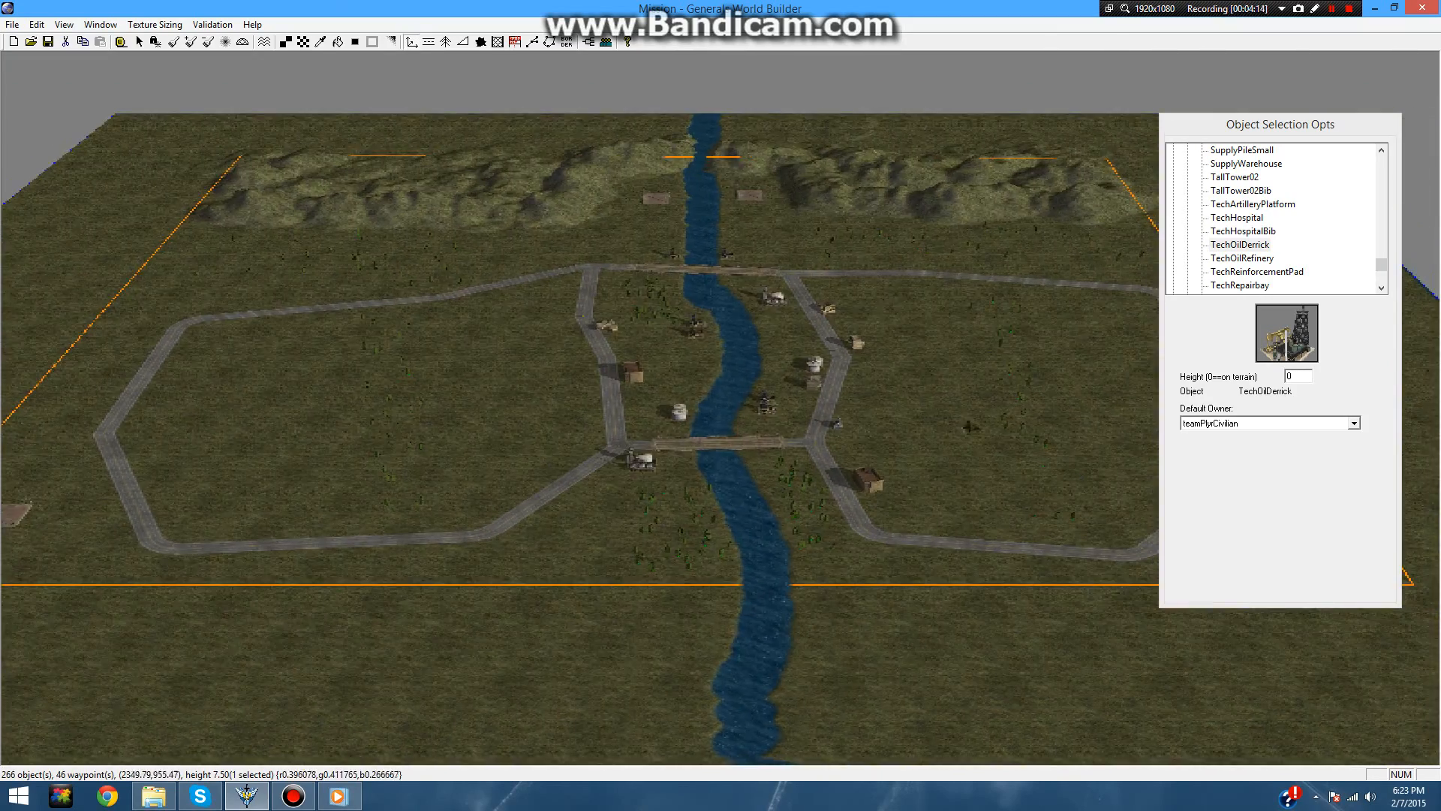
scroll(835, 391, up, 5)
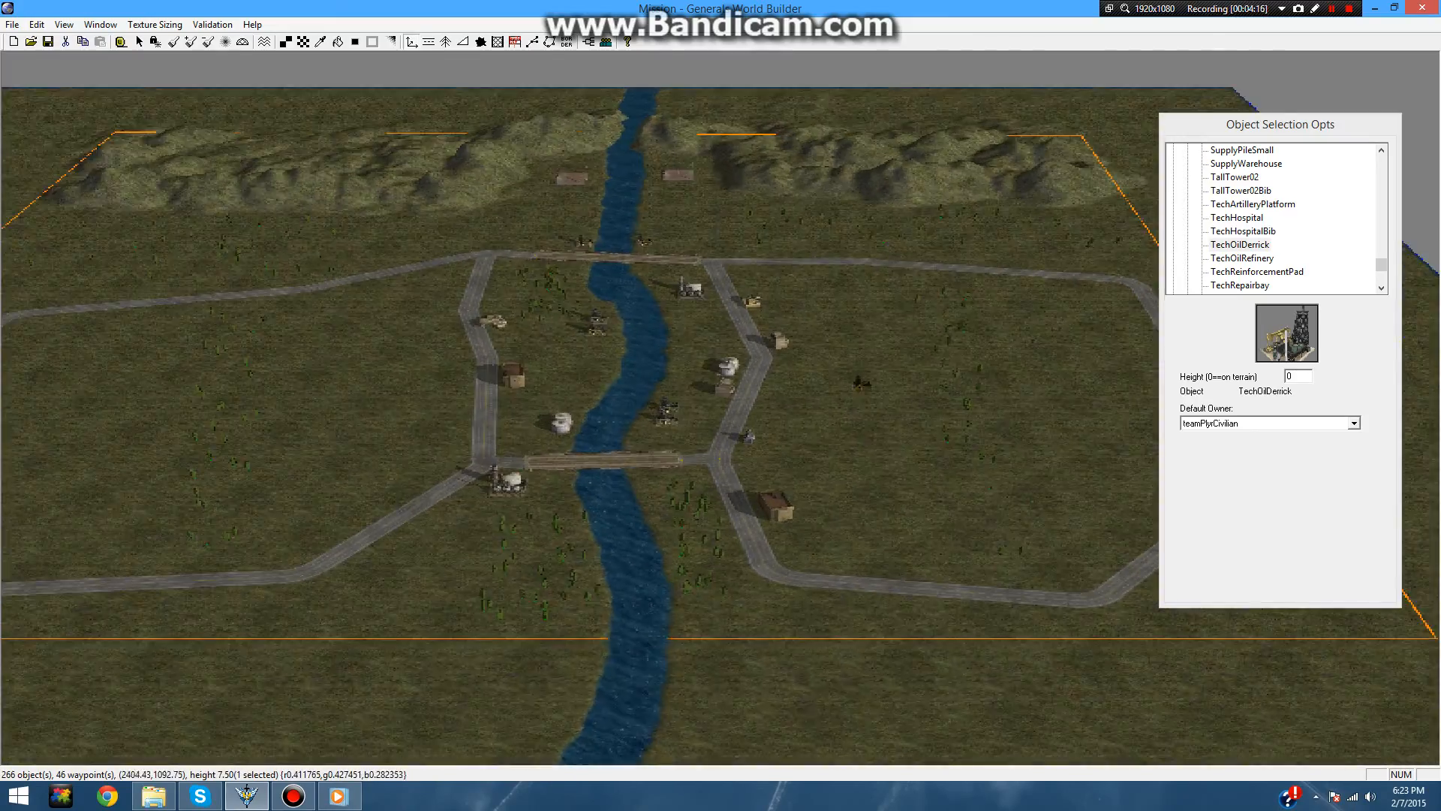
mouse_move(296, 401)
right_down()
mouse_move(518, 417)
mouse_move(638, 372)
mouse_move(597, 345)
mouse_move(484, 431)
mouse_move(586, 397)
mouse_move(650, 331)
mouse_move(518, 376)
mouse_move(289, 383)
mouse_move(169, 434)
mouse_move(323, 407)
right_up()
right_drag(889, 406, 929, 345)
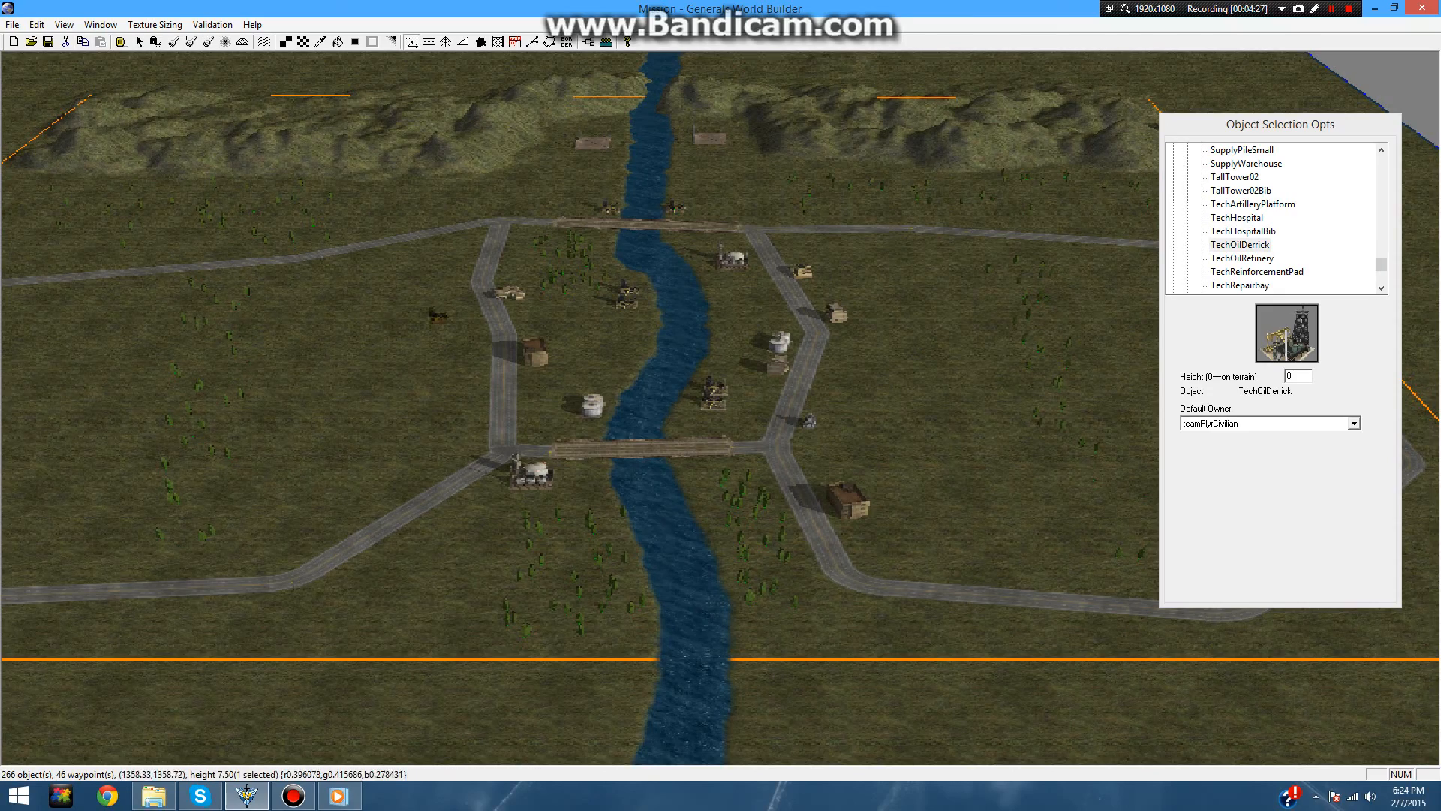
right_drag(438, 316, 676, 473)
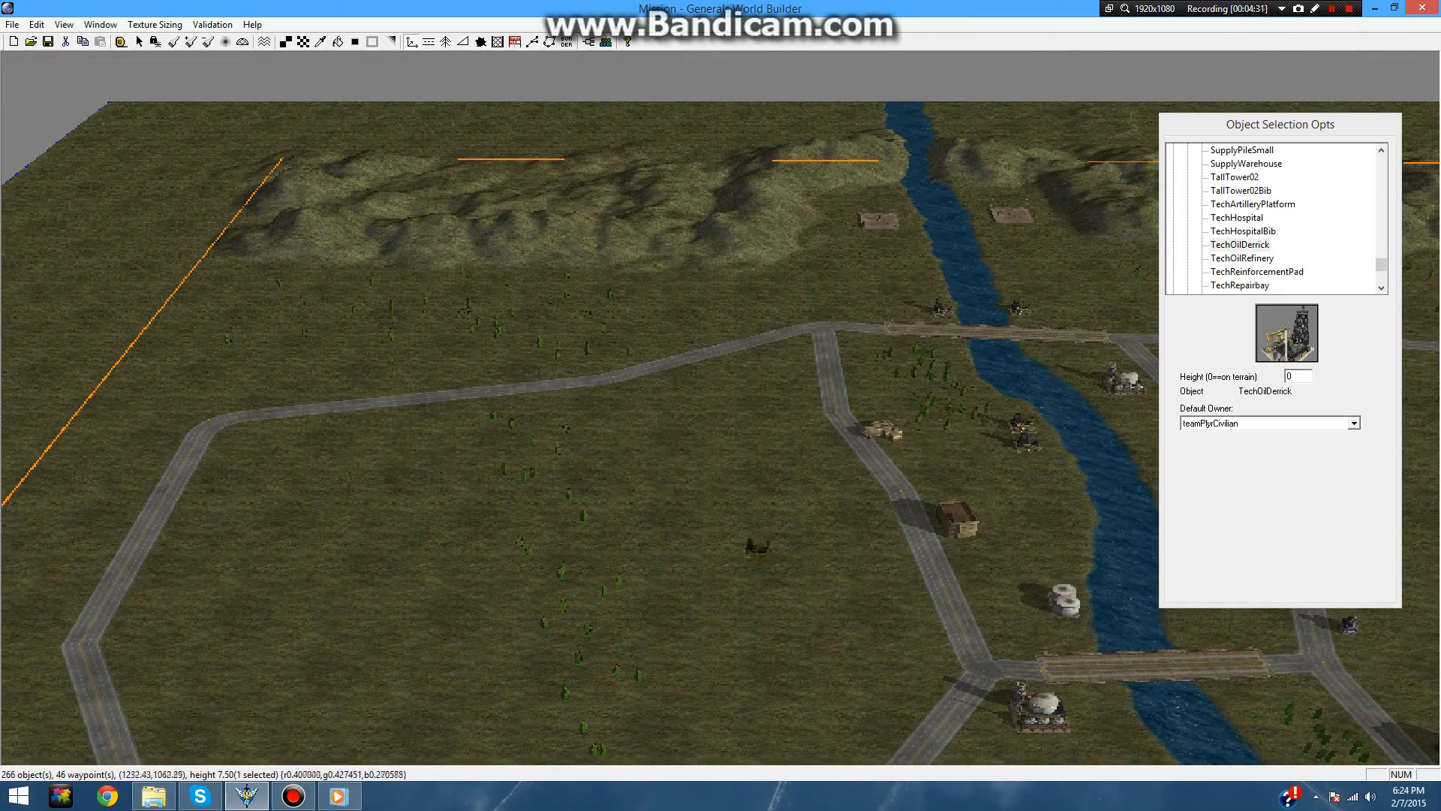
right_drag(727, 542, 806, 330)
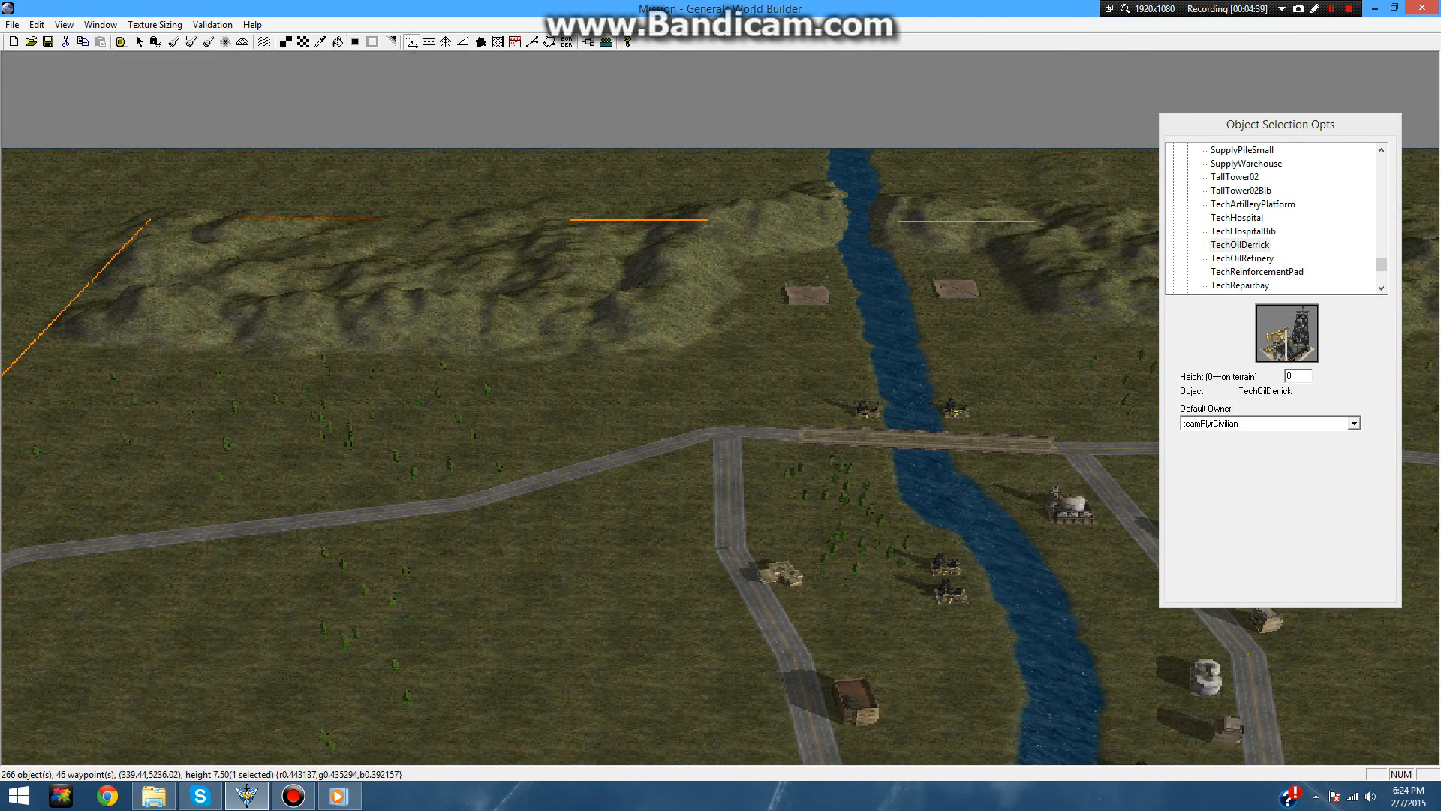
- Set the terrain texture brush to 10 cells wide and choose the CliffMediumType21 material from the ROCK_ACCENT group
click(304, 43)
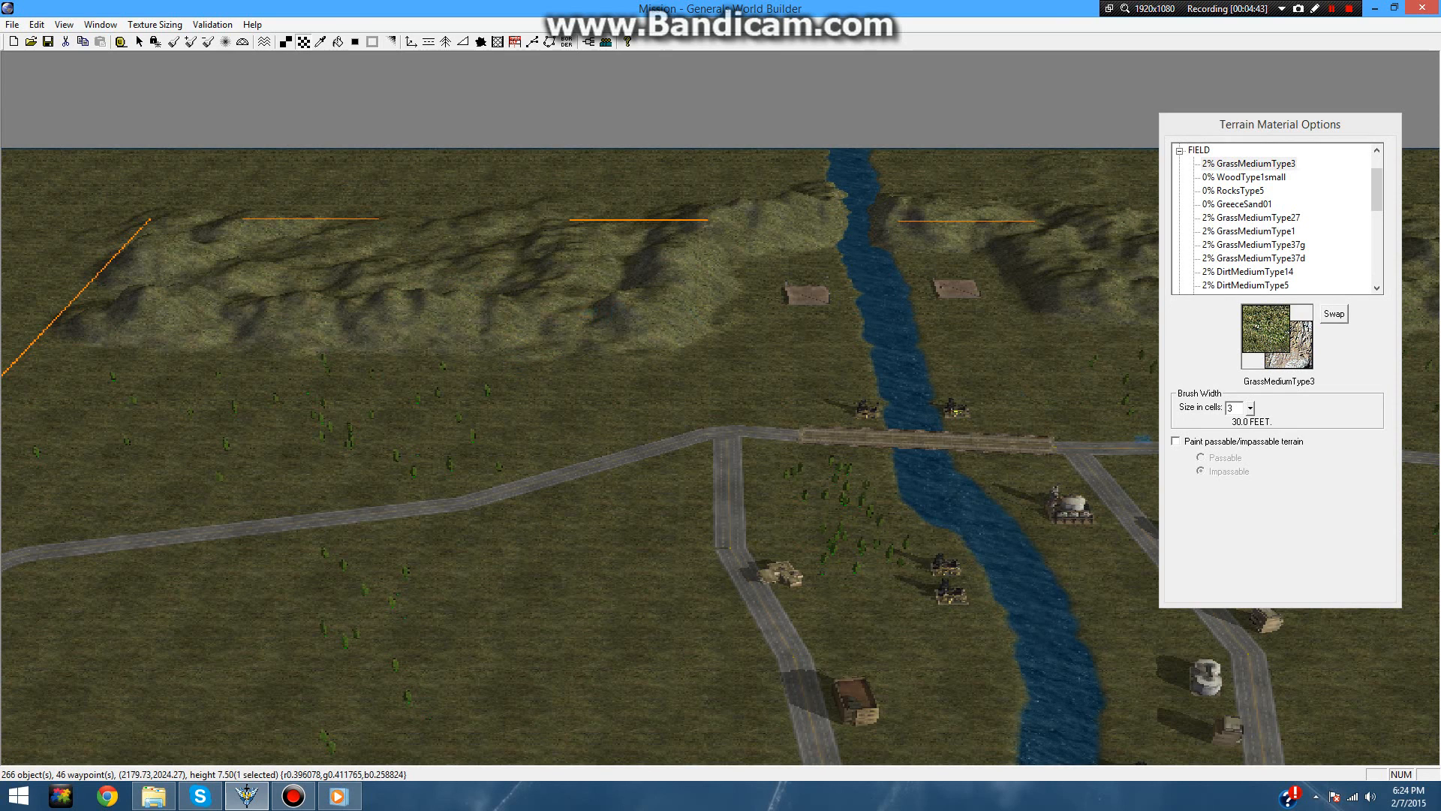
click(1250, 408)
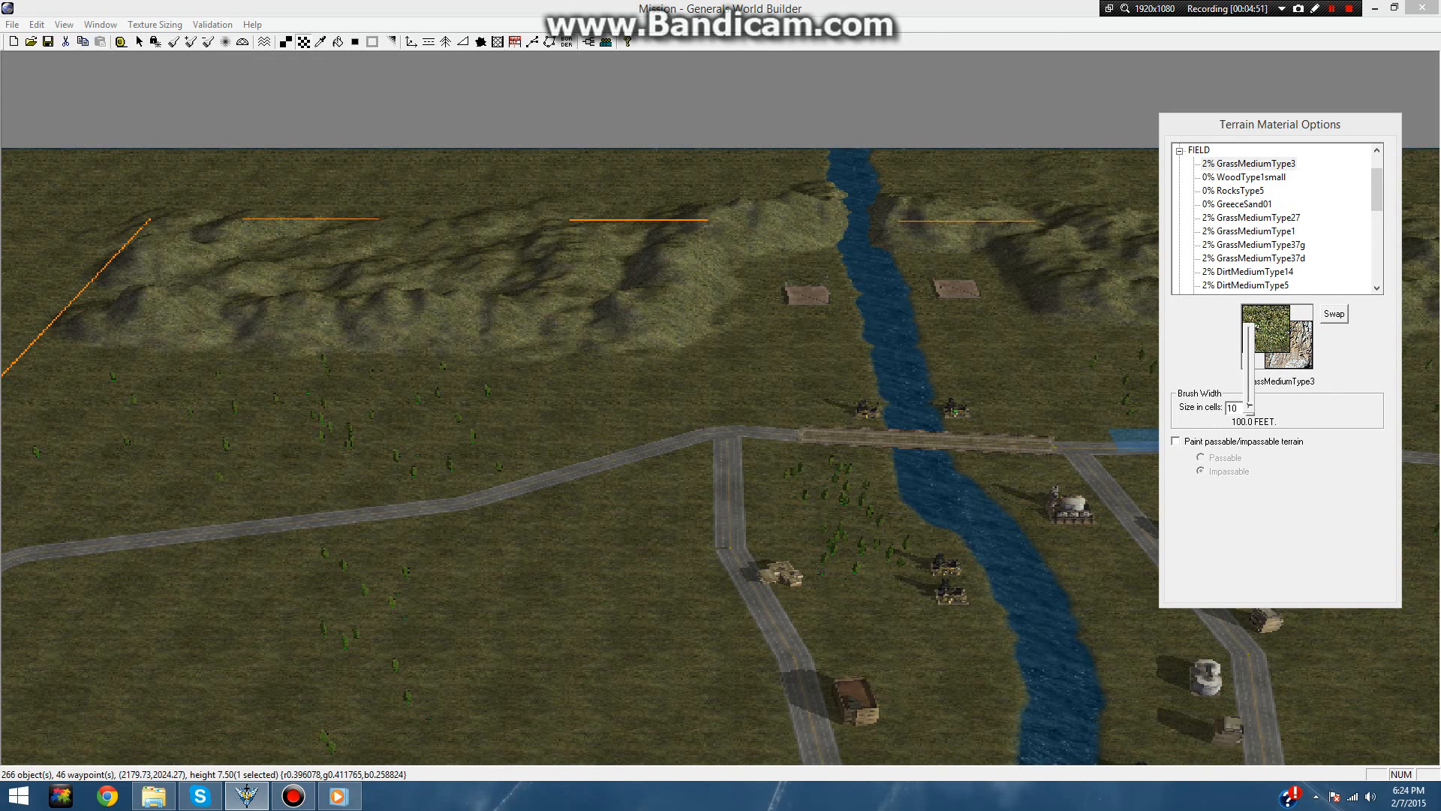
click(1249, 407)
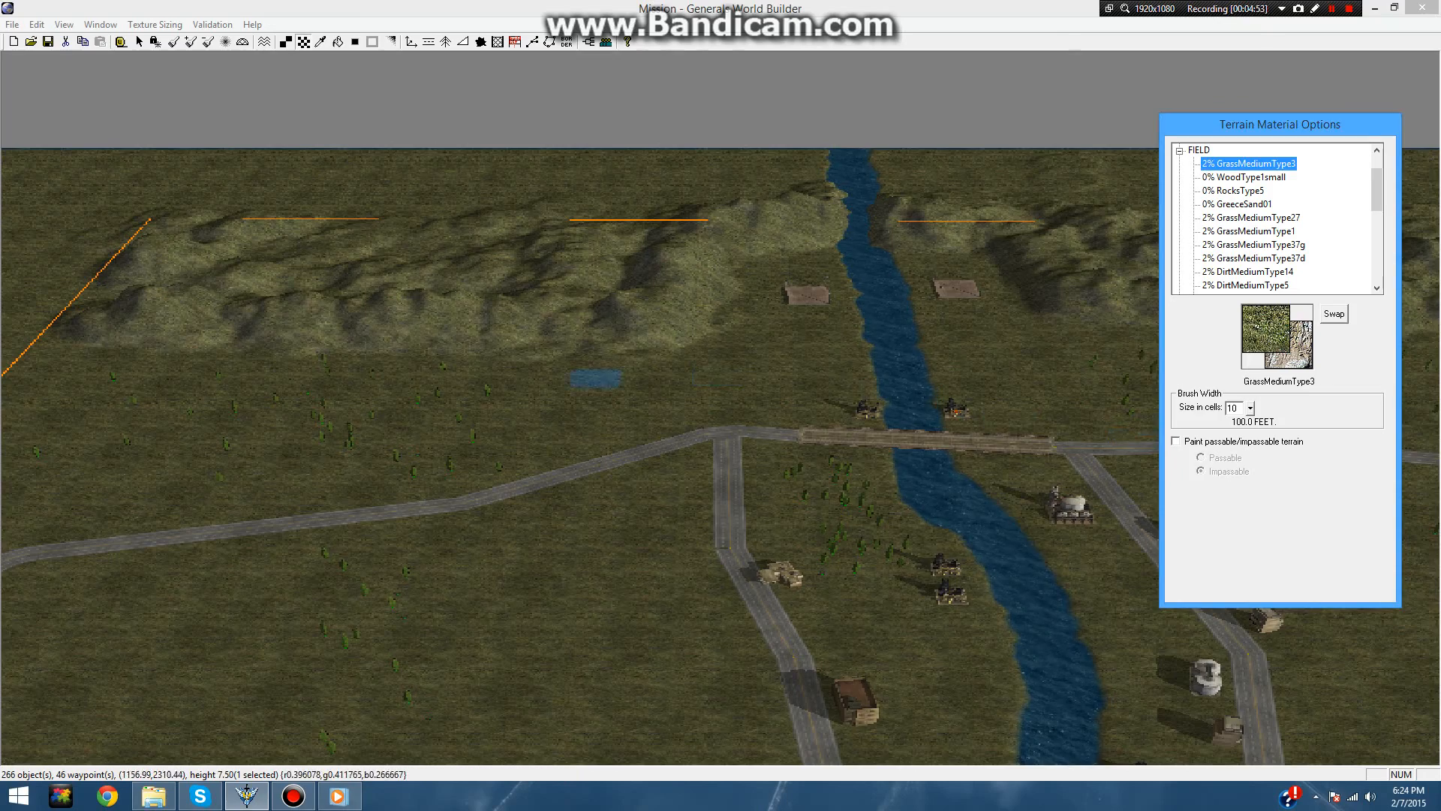
right_drag(564, 406, 661, 410)
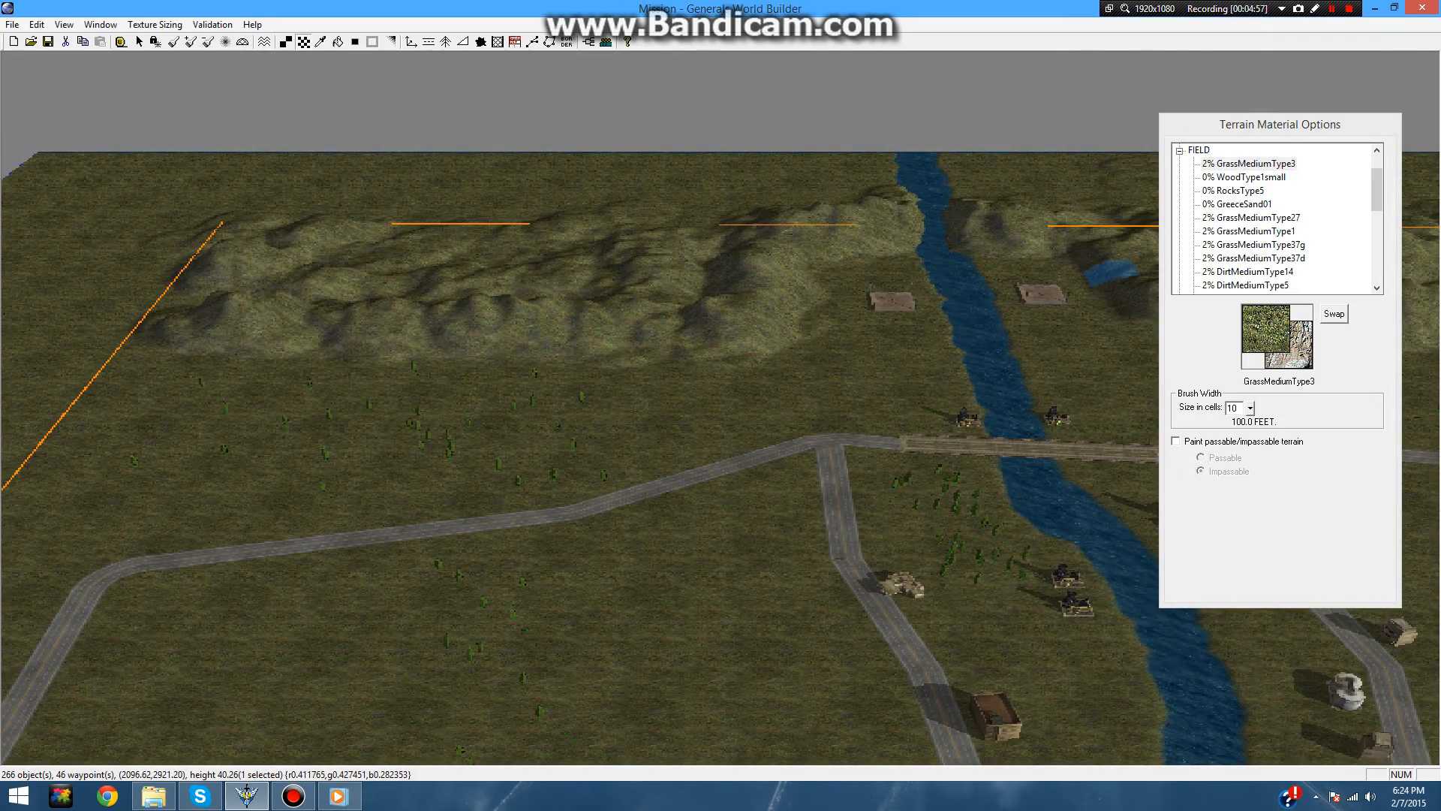
click(1180, 151)
scroll(1276, 218, up, 1)
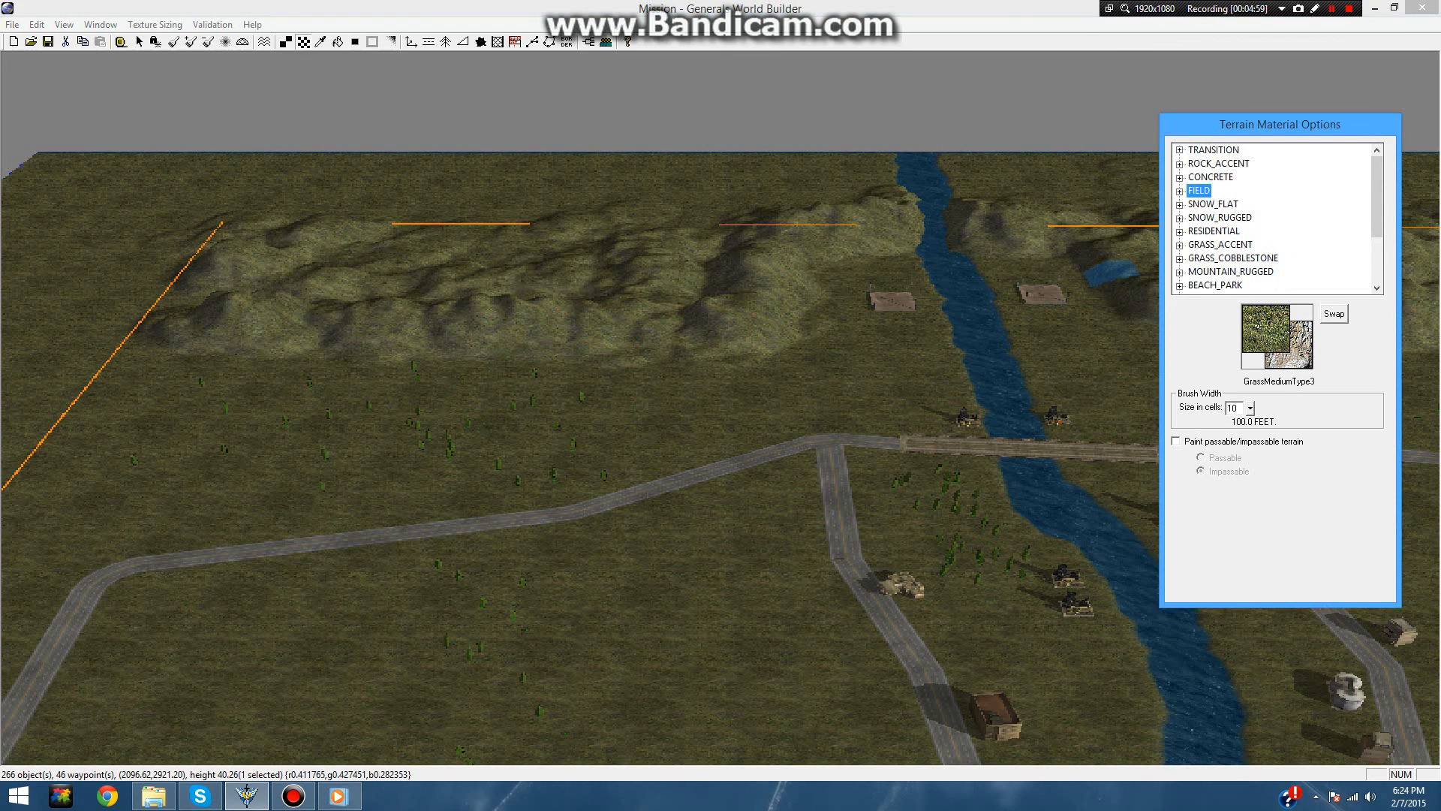
click(1179, 164)
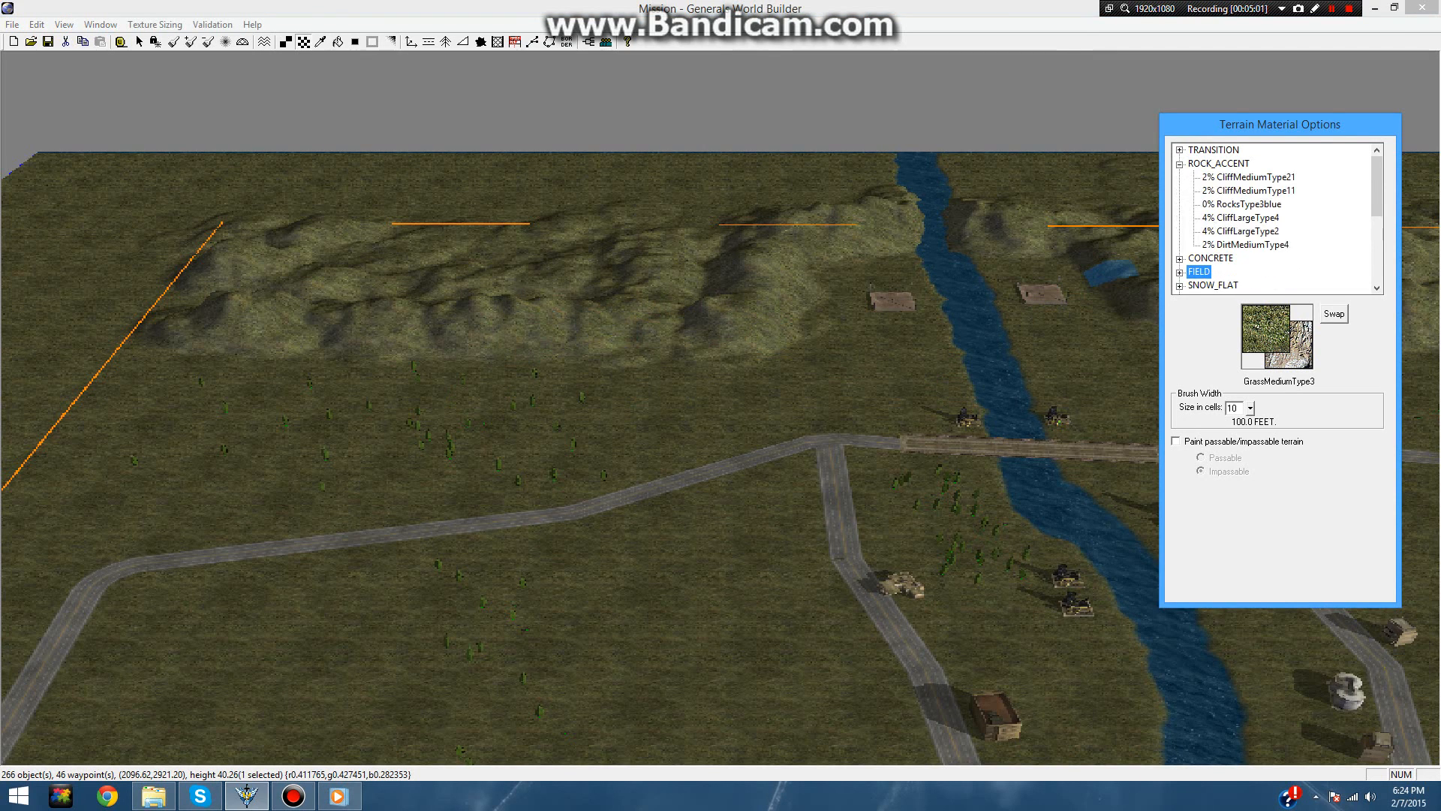
click(1249, 177)
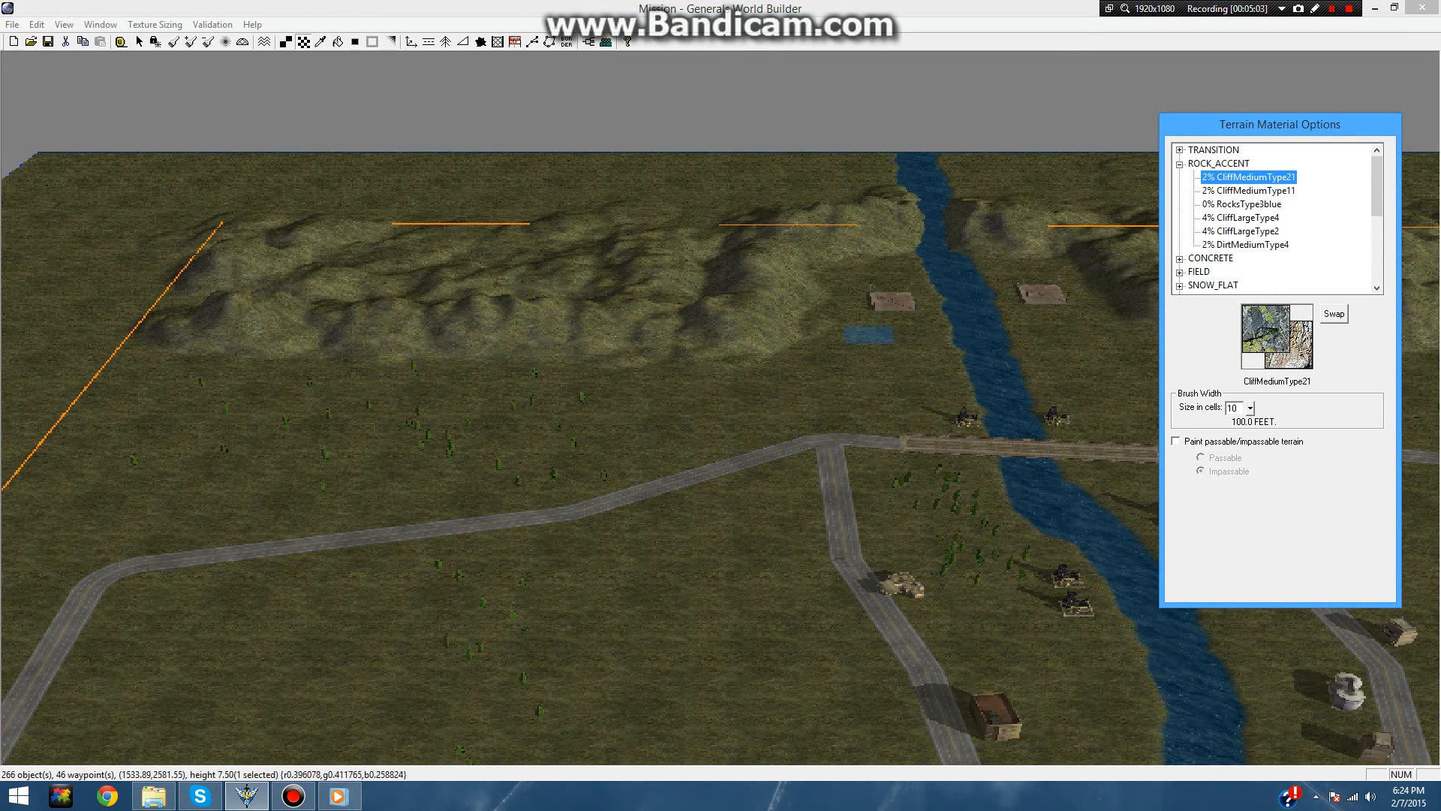
- Paint the CliffMediumType21 texture along the entire southern slope of the western mountain range
scroll(854, 328, down, 1)
right_drag(746, 325, 963, 520)
scroll(788, 420, up, 2)
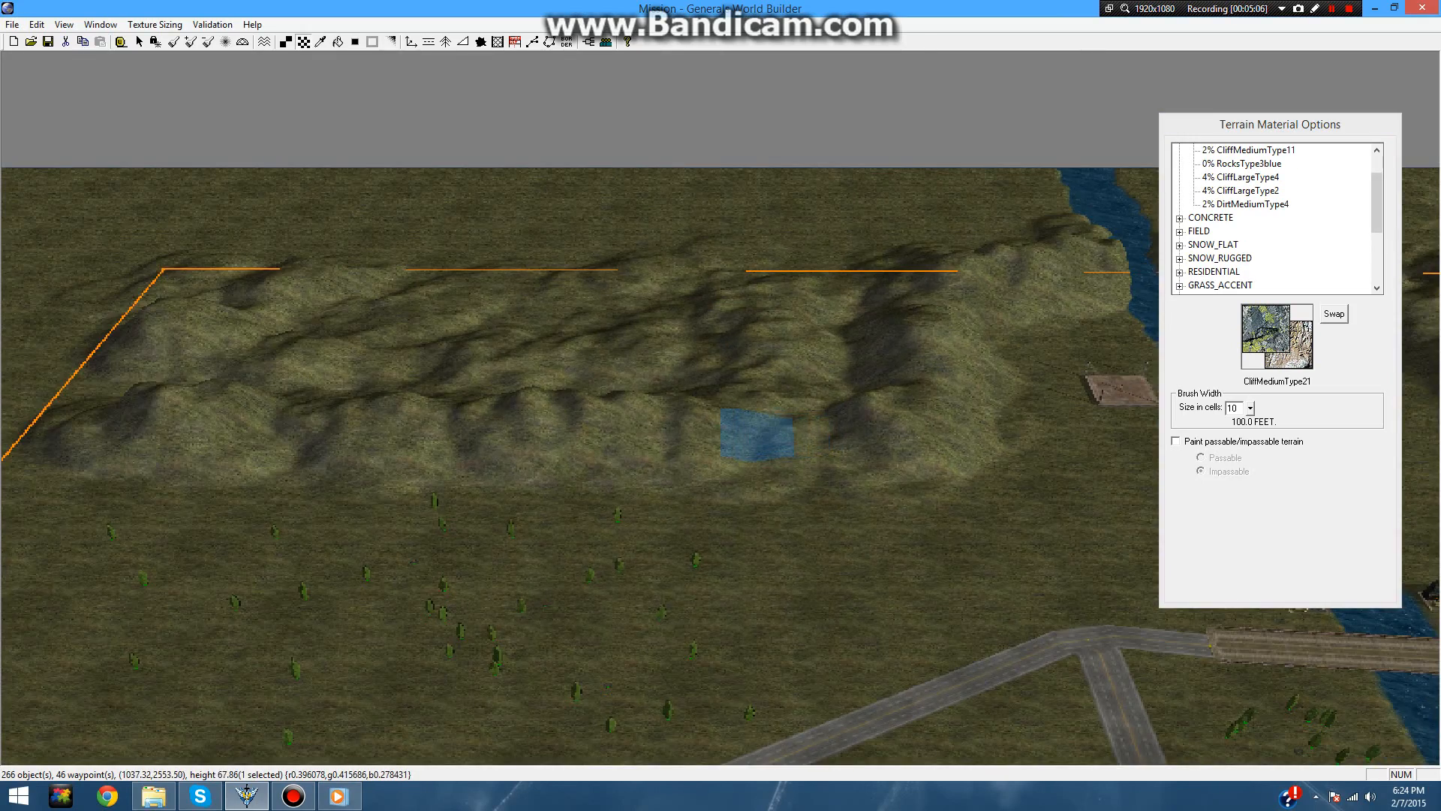
click(757, 435)
scroll(804, 483, up, 4)
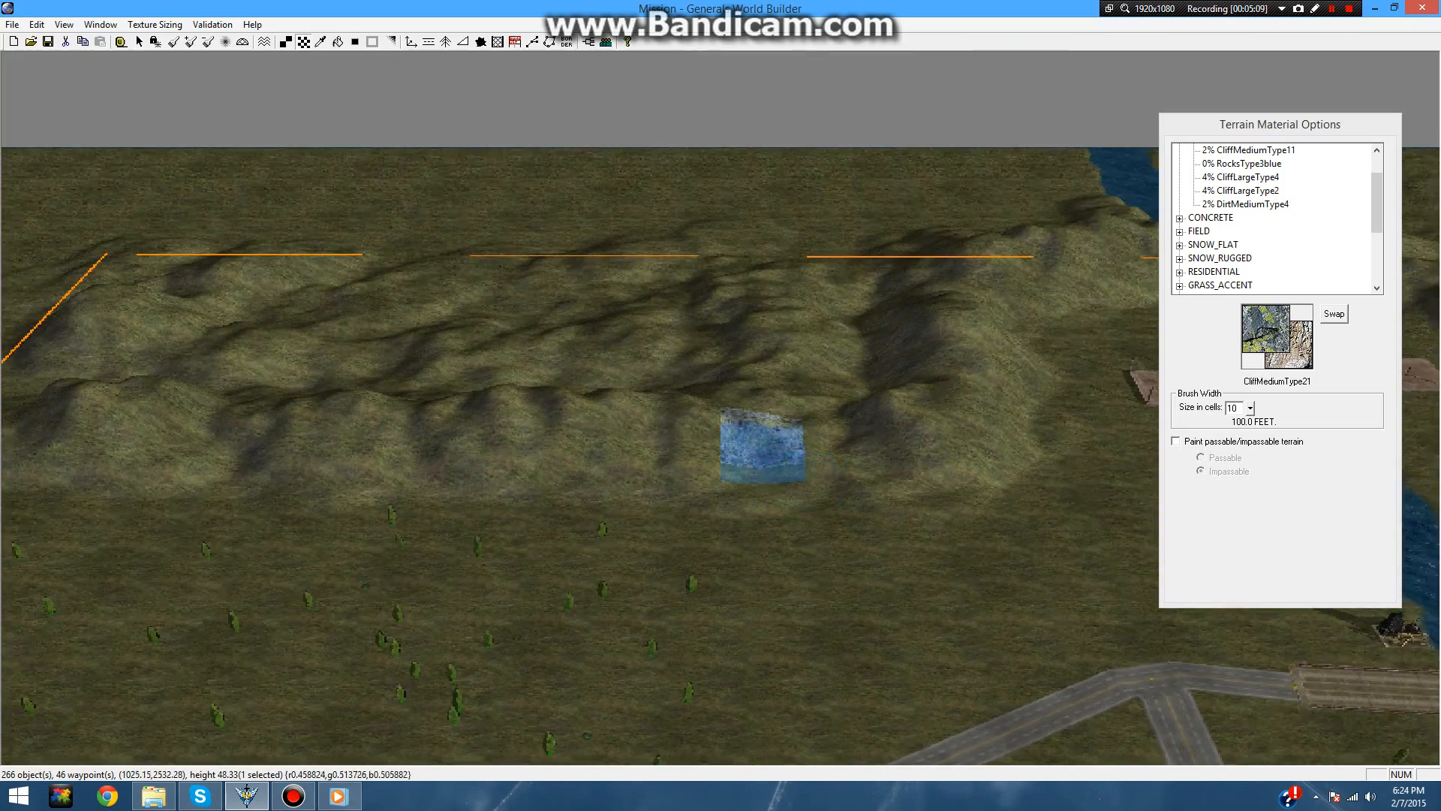
click(687, 425)
mouse_move(688, 426)
mouse_down()
mouse_move(856, 432)
mouse_move(535, 428)
mouse_up()
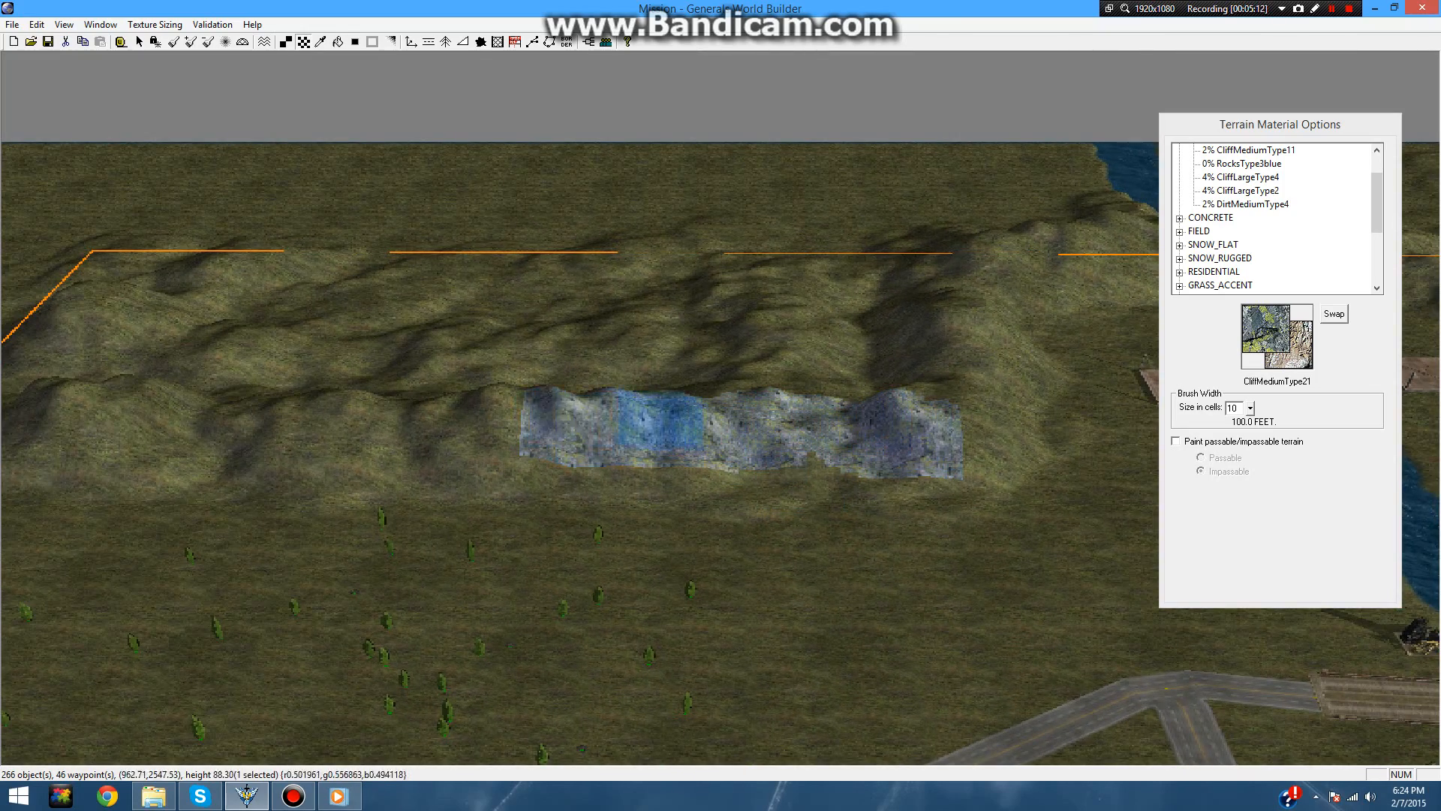
scroll(779, 454, down, 1)
scroll(773, 460, down, 3)
right_drag(920, 488, 1141, 498)
mouse_move(836, 435)
mouse_down()
mouse_move(614, 422)
mouse_move(532, 436)
mouse_up()
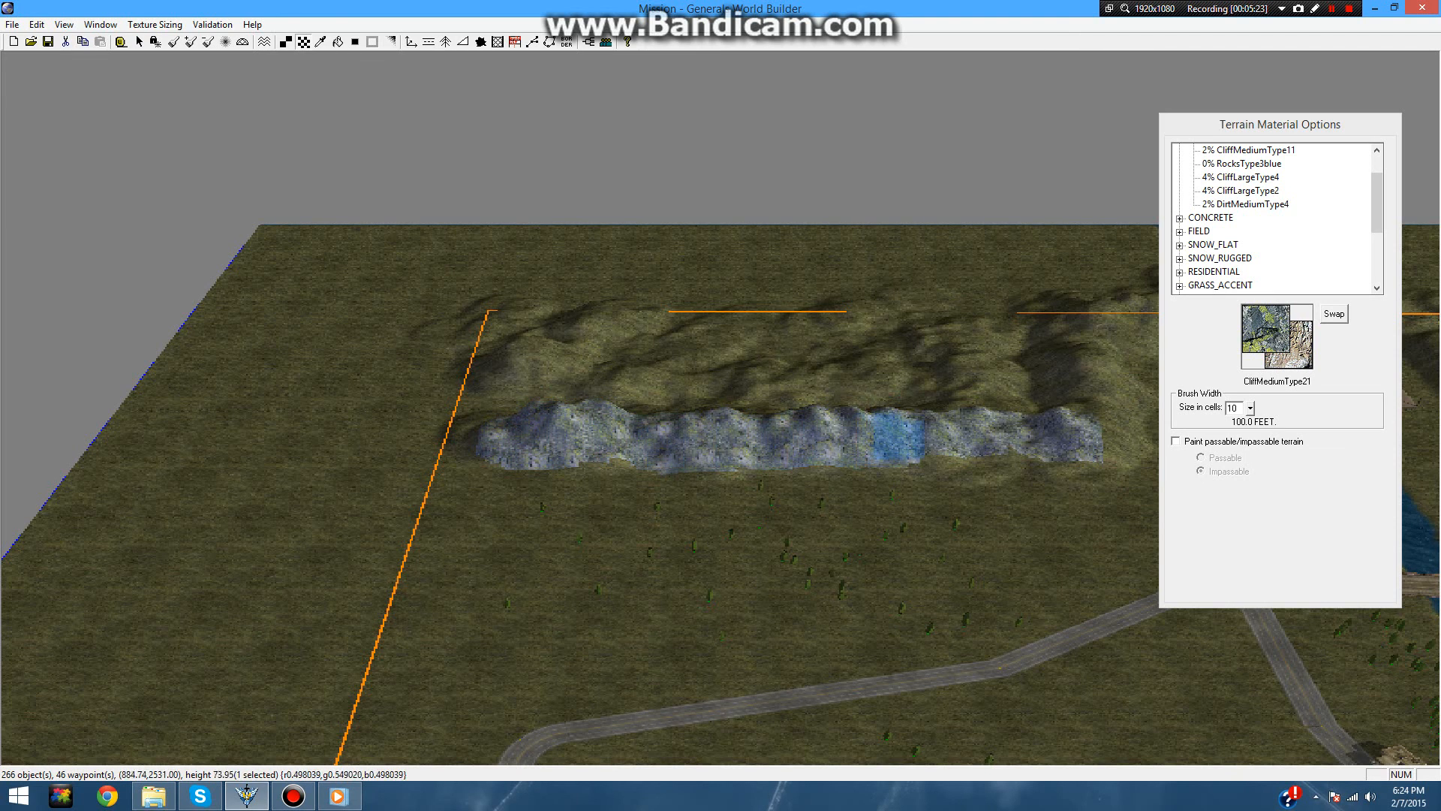
drag(1086, 441, 1111, 447)
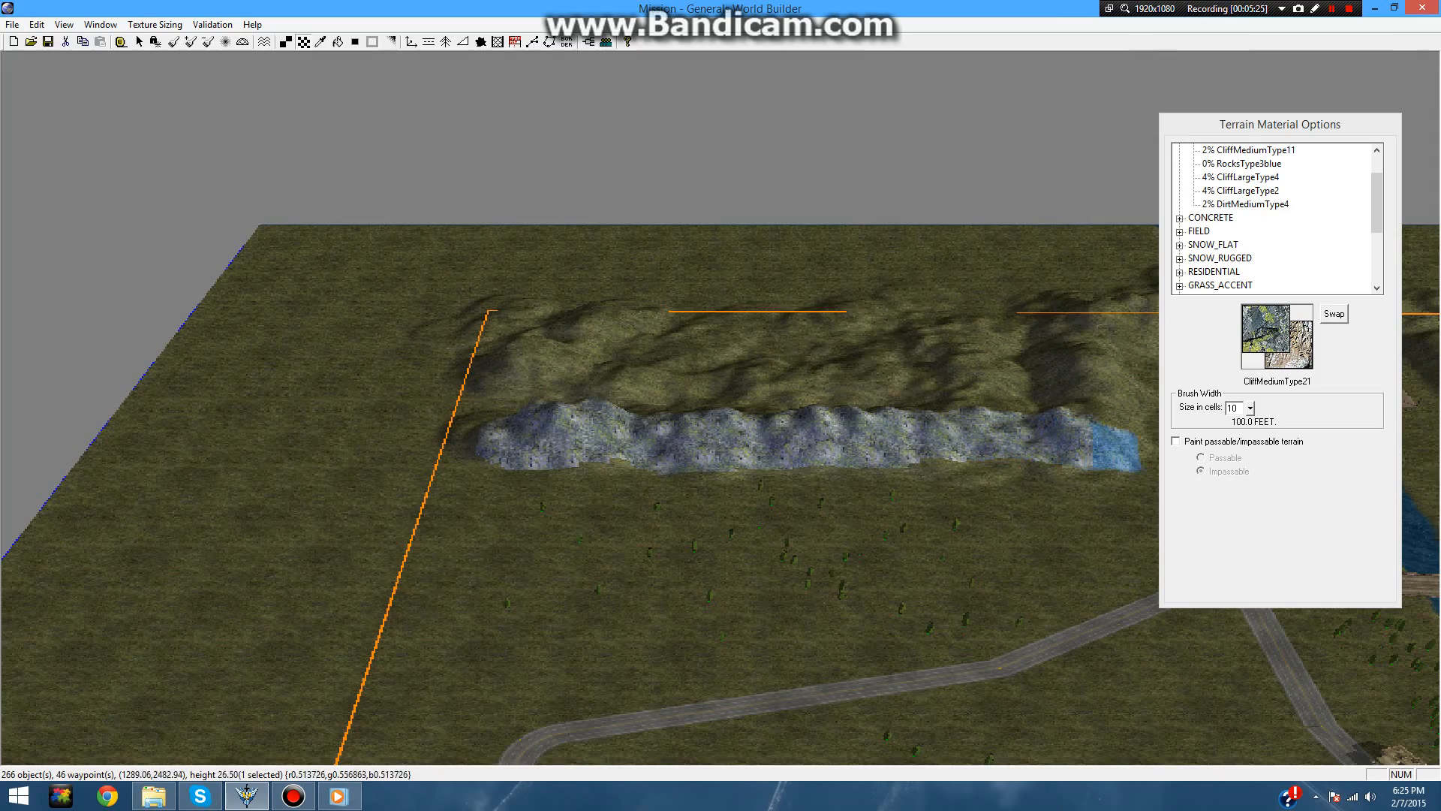
- Continue the cliff texture up the western range's river-facing slope and across the ridge on both river banks
right_drag(916, 450, 628, 470)
mouse_move(878, 511)
right_down()
mouse_move(750, 603)
mouse_move(731, 637)
right_up()
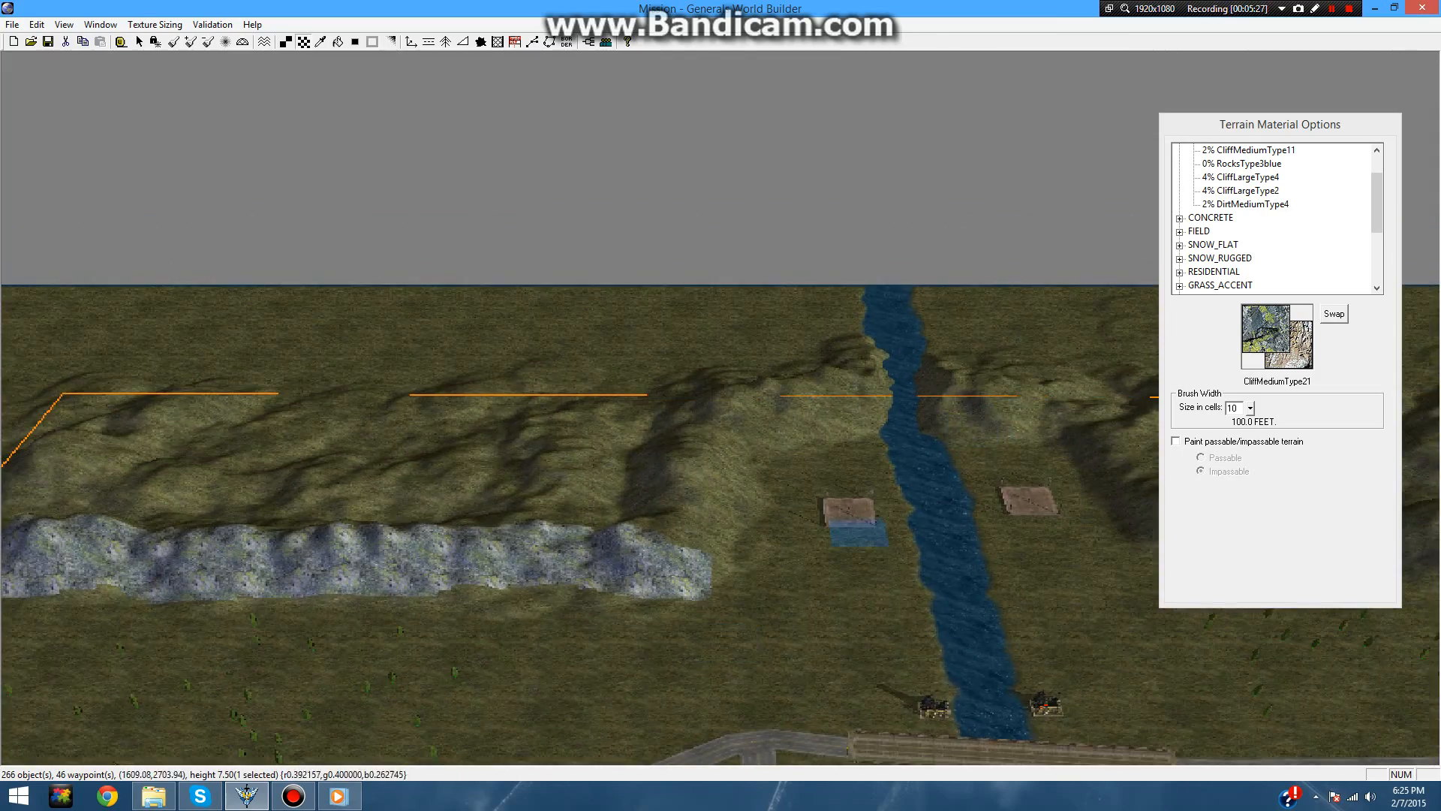
scroll(732, 574, up, 3)
mouse_move(686, 571)
mouse_down()
mouse_move(754, 421)
mouse_move(796, 406)
mouse_move(957, 392)
mouse_move(979, 409)
mouse_move(1132, 413)
mouse_up()
mouse_move(1070, 412)
right_down()
mouse_move(919, 372)
mouse_move(439, 333)
right_up()
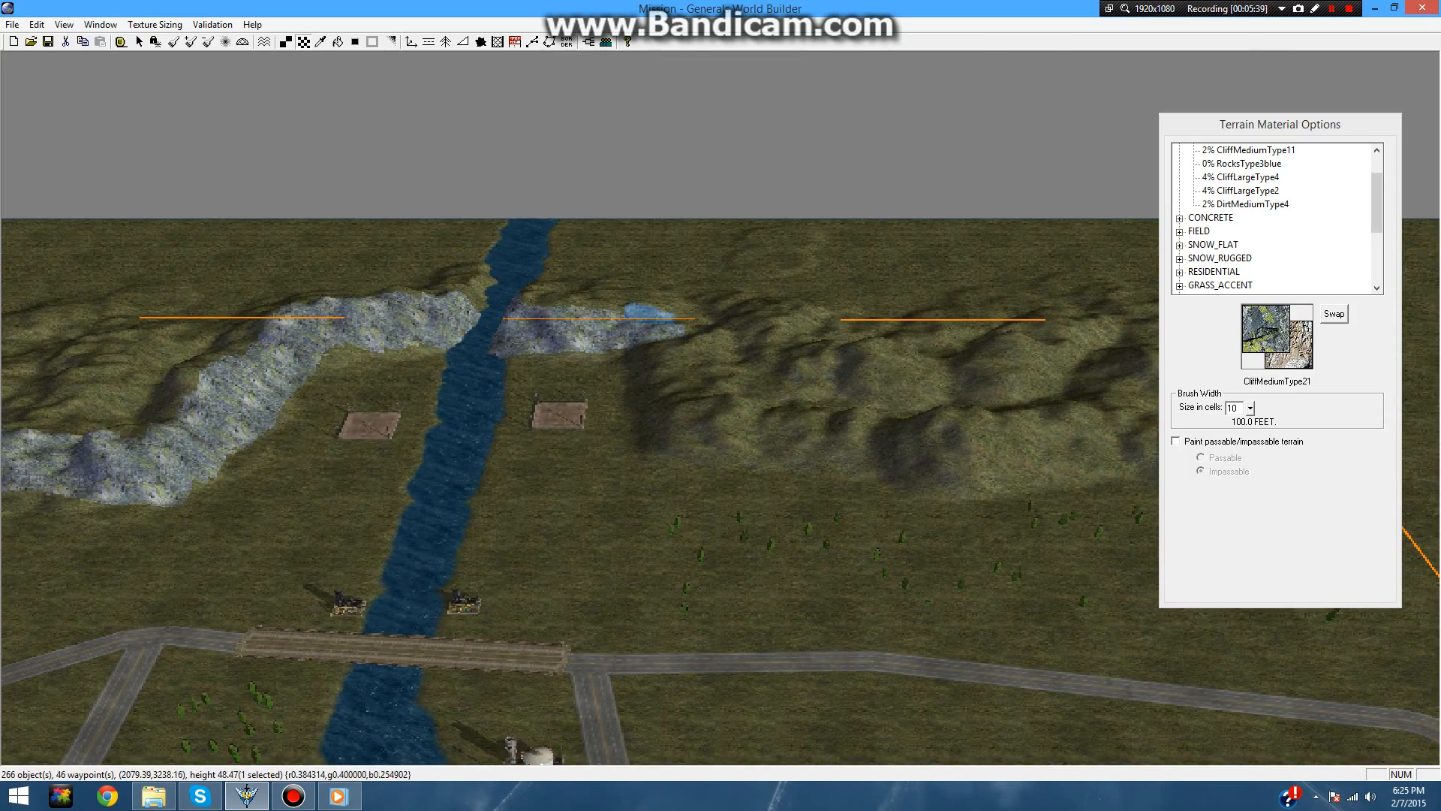
- Cover the eastern mountain range with the cliff texture, from its river-facing and southern slopes to the hilltops and eastern end
mouse_move(649, 313)
mouse_down()
mouse_move(677, 432)
mouse_move(1108, 448)
mouse_up()
right_drag(807, 448, 634, 449)
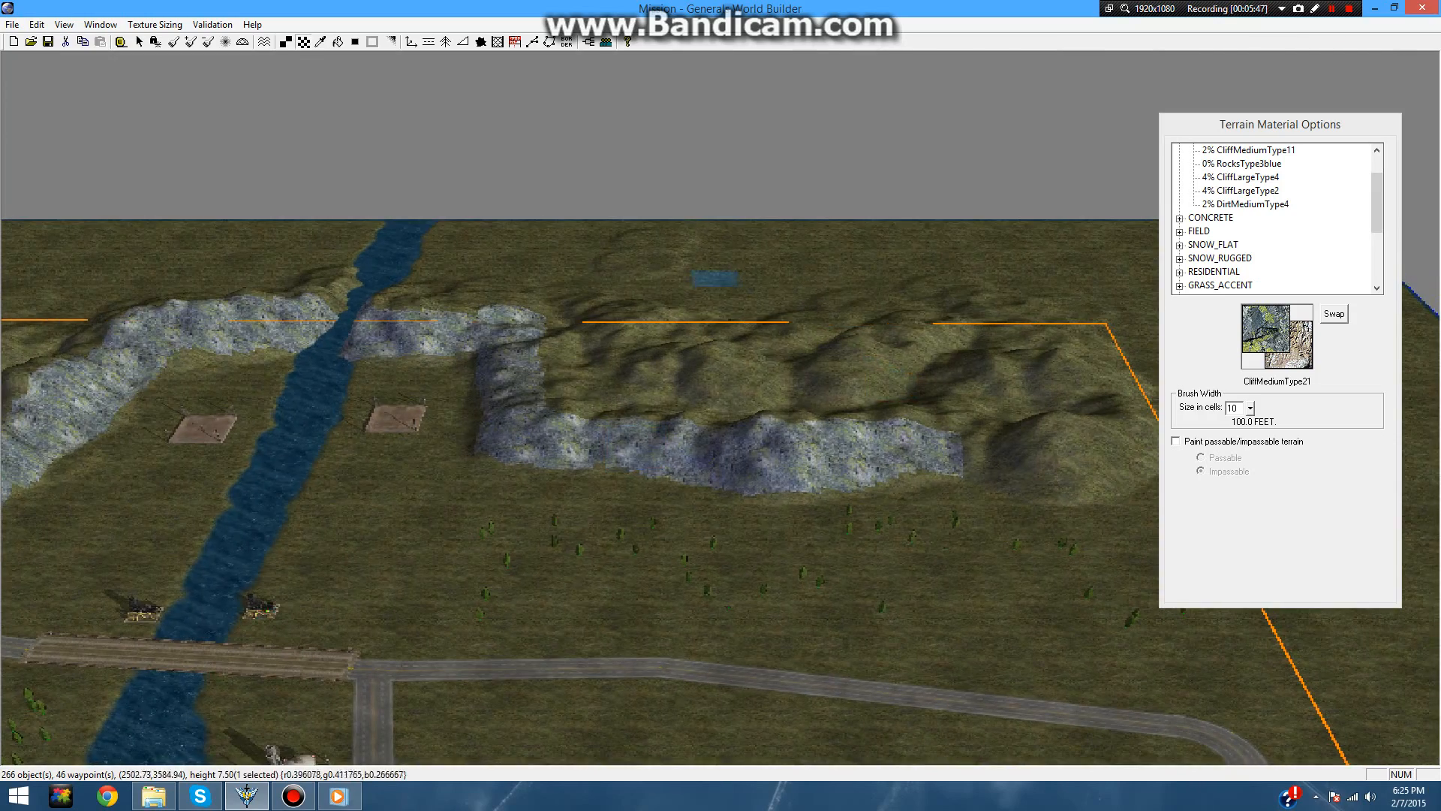
mouse_move(999, 462)
right_down()
mouse_move(683, 452)
mouse_move(784, 472)
right_up()
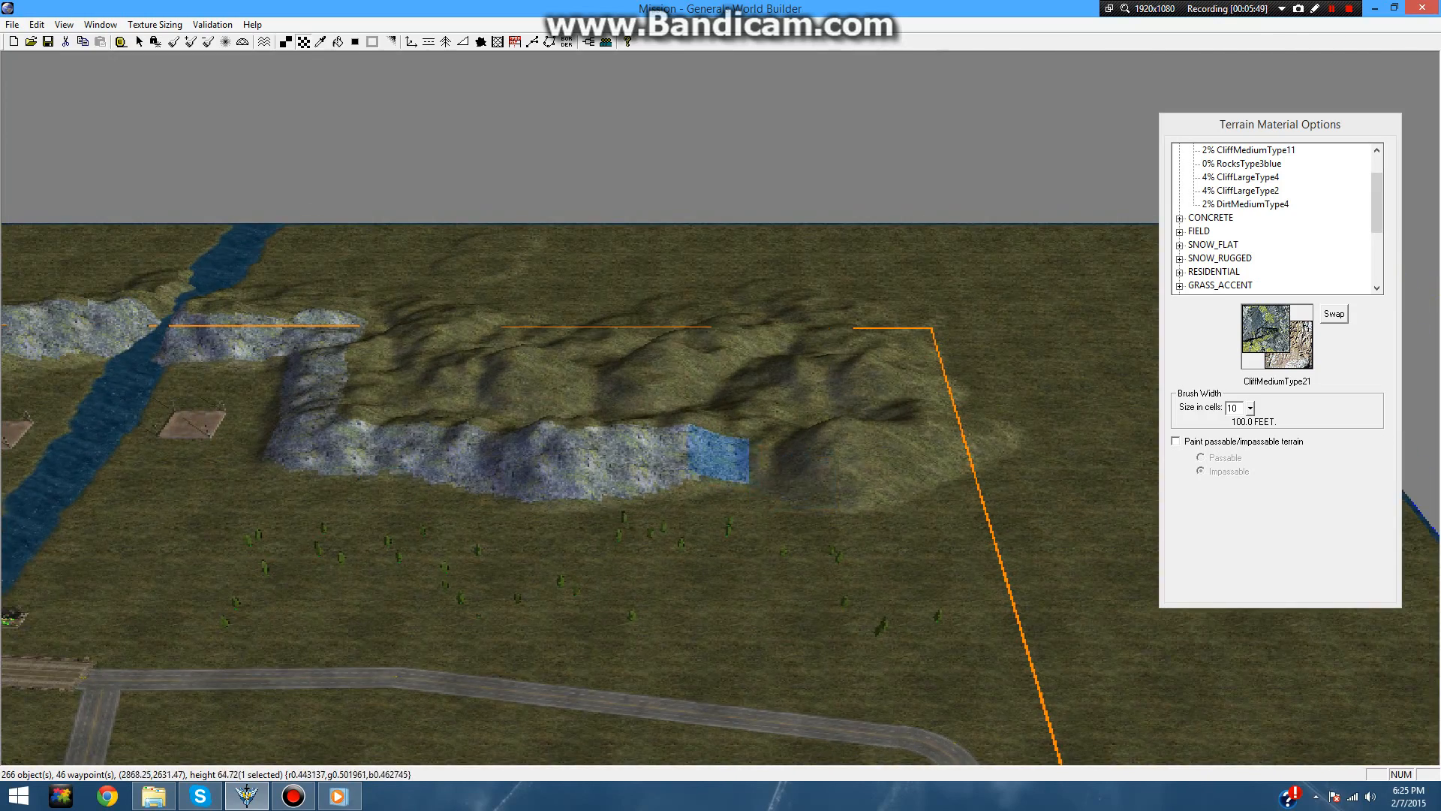
mouse_move(719, 456)
mouse_down()
mouse_move(878, 468)
mouse_move(937, 443)
mouse_move(935, 407)
mouse_move(914, 369)
mouse_move(867, 372)
mouse_move(797, 447)
mouse_move(846, 430)
mouse_move(800, 447)
mouse_move(758, 419)
mouse_move(661, 403)
mouse_move(443, 404)
mouse_move(372, 420)
mouse_move(359, 345)
mouse_move(397, 321)
mouse_move(424, 353)
mouse_move(469, 326)
mouse_move(497, 353)
mouse_move(546, 347)
mouse_move(585, 336)
mouse_move(598, 314)
mouse_move(661, 349)
mouse_move(697, 349)
mouse_move(709, 307)
mouse_move(769, 337)
mouse_move(851, 335)
mouse_move(753, 396)
mouse_up()
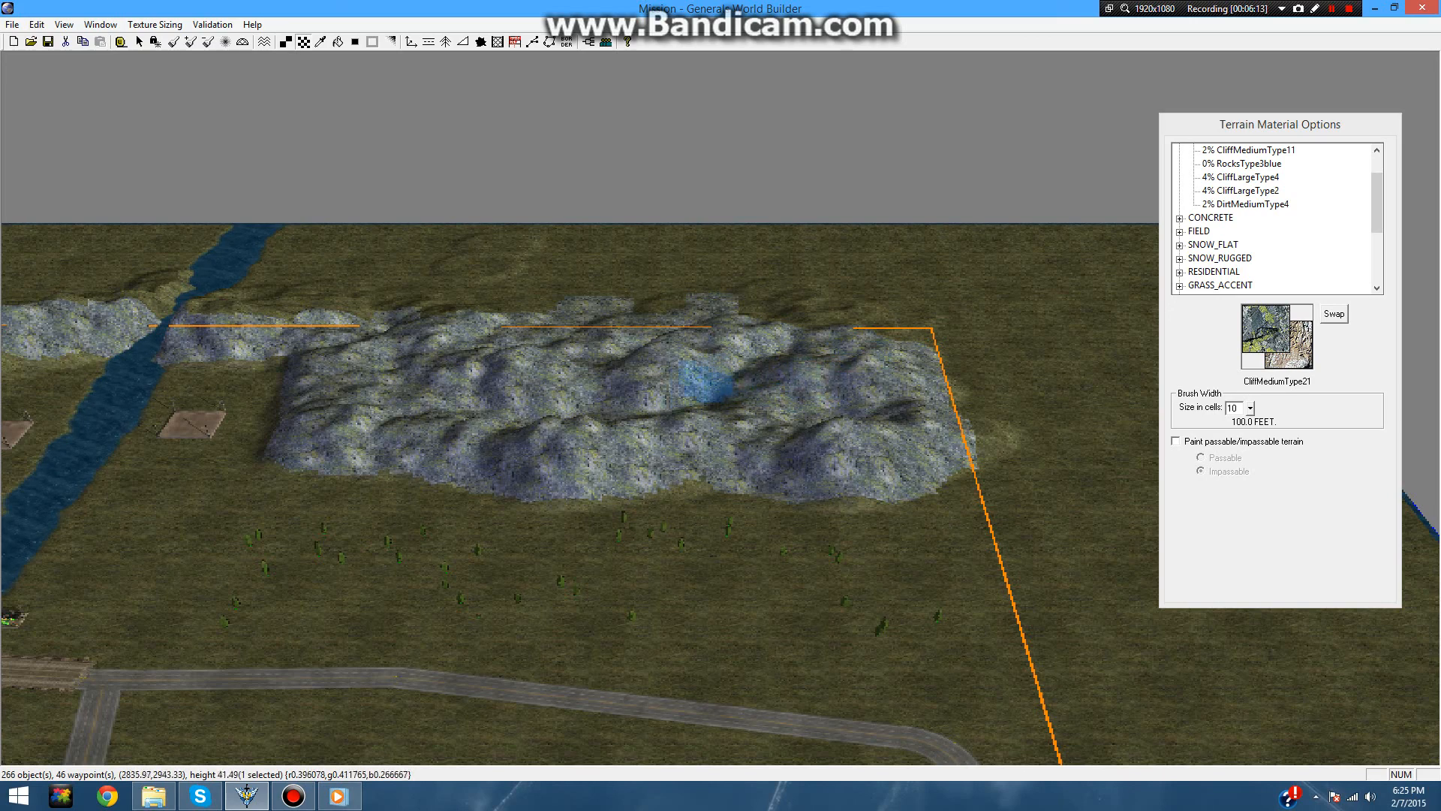
mouse_move(908, 335)
mouse_down()
mouse_move(946, 345)
mouse_move(753, 379)
mouse_move(497, 362)
mouse_up()
- Fill the remaining hilltops and western end of the western mountain range with the cliff texture
right_drag(1066, 394, 537, 365)
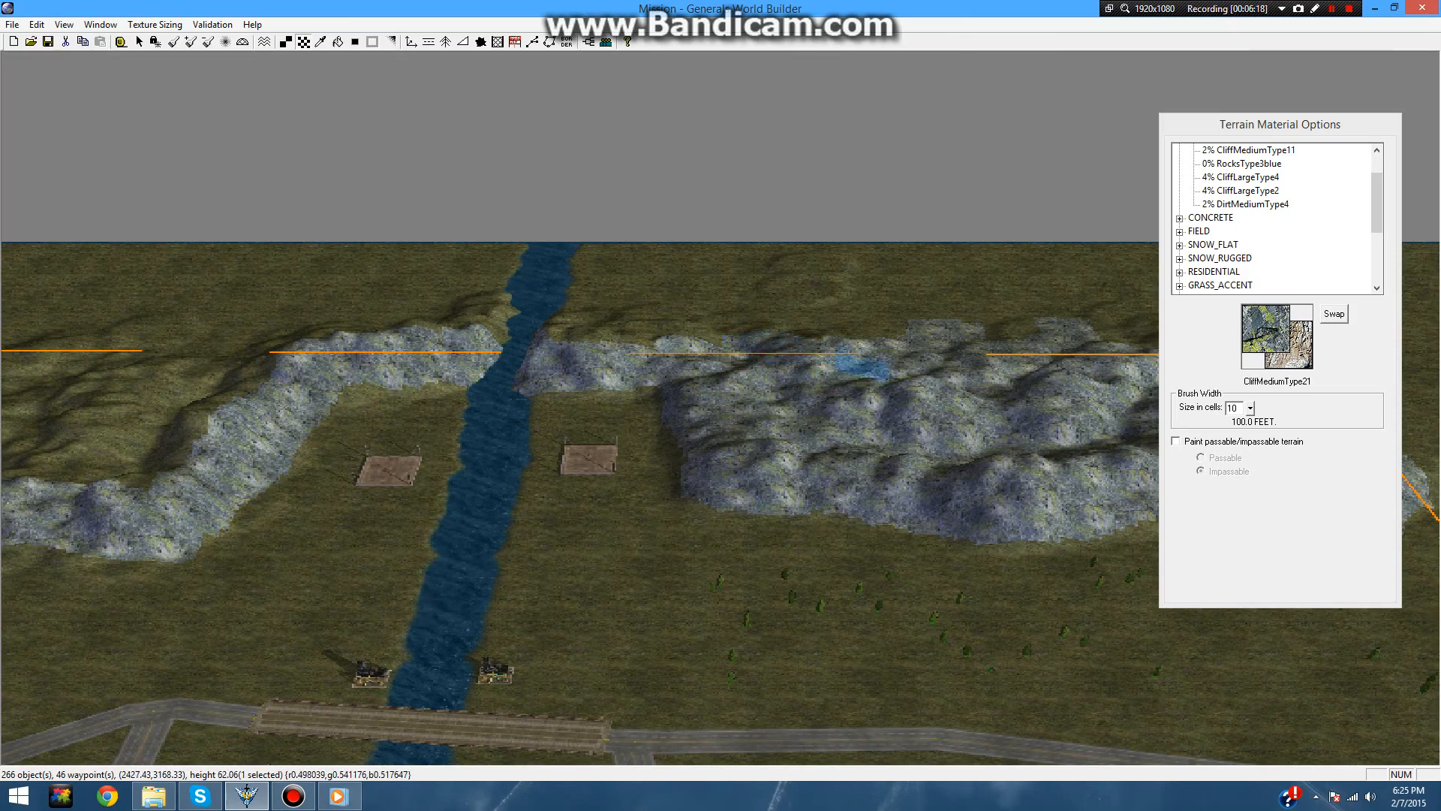
right_drag(863, 367, 509, 370)
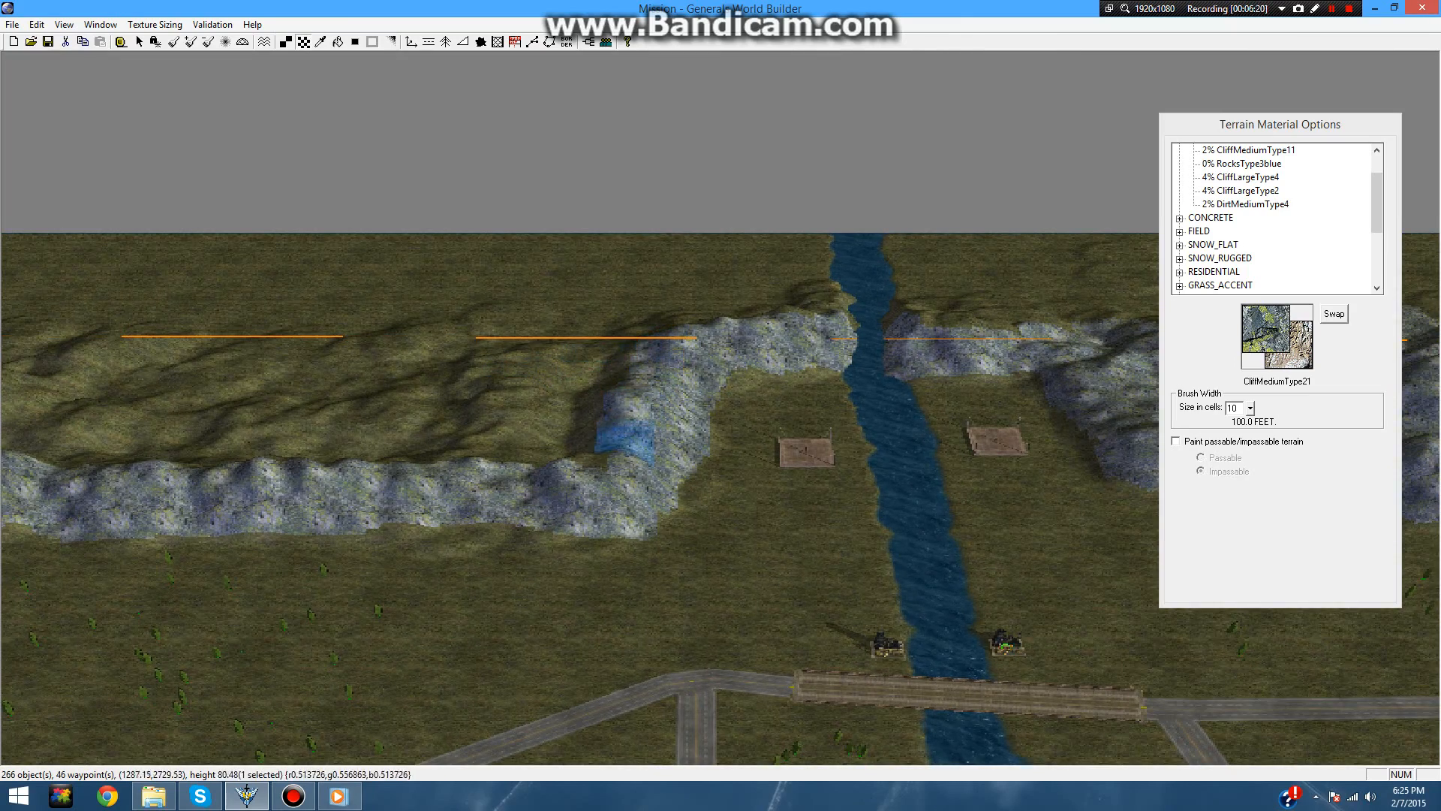
mouse_move(623, 443)
mouse_down()
mouse_move(218, 458)
mouse_move(462, 462)
mouse_move(405, 424)
mouse_move(466, 375)
mouse_move(473, 386)
mouse_move(450, 394)
mouse_move(510, 429)
mouse_move(518, 463)
mouse_move(593, 371)
mouse_move(578, 347)
mouse_move(420, 339)
mouse_move(247, 362)
mouse_move(194, 349)
mouse_move(225, 427)
mouse_move(312, 423)
mouse_up()
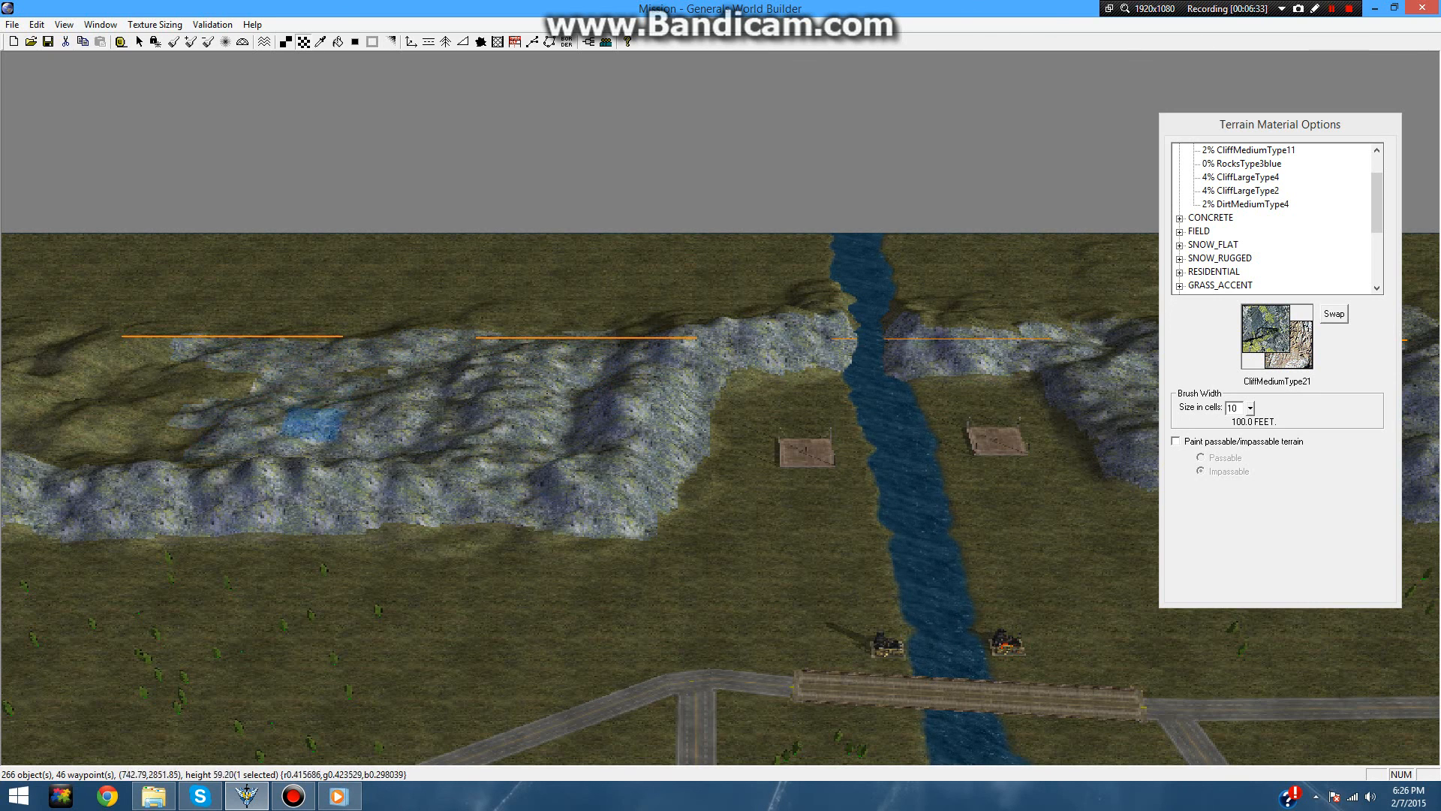
mouse_move(216, 450)
mouse_down()
mouse_move(219, 385)
mouse_move(175, 397)
mouse_up()
right_drag(499, 419, 200, 447)
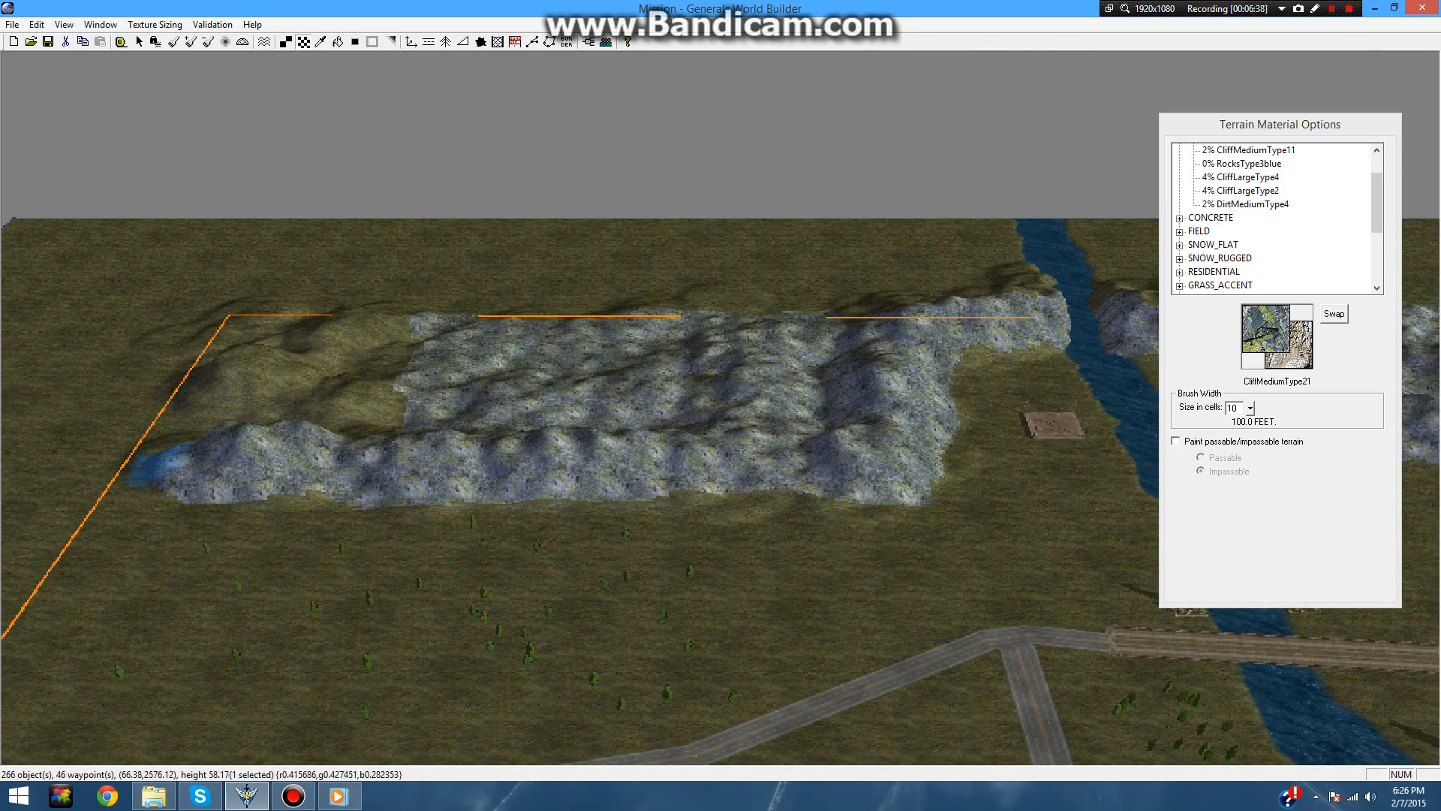
mouse_move(150, 464)
mouse_down()
mouse_move(147, 450)
mouse_move(199, 424)
mouse_move(150, 417)
mouse_move(267, 435)
mouse_move(410, 424)
mouse_move(410, 328)
mouse_move(351, 323)
mouse_move(319, 359)
mouse_move(238, 330)
mouse_move(225, 367)
mouse_move(223, 328)
mouse_move(201, 352)
mouse_move(246, 321)
mouse_up()
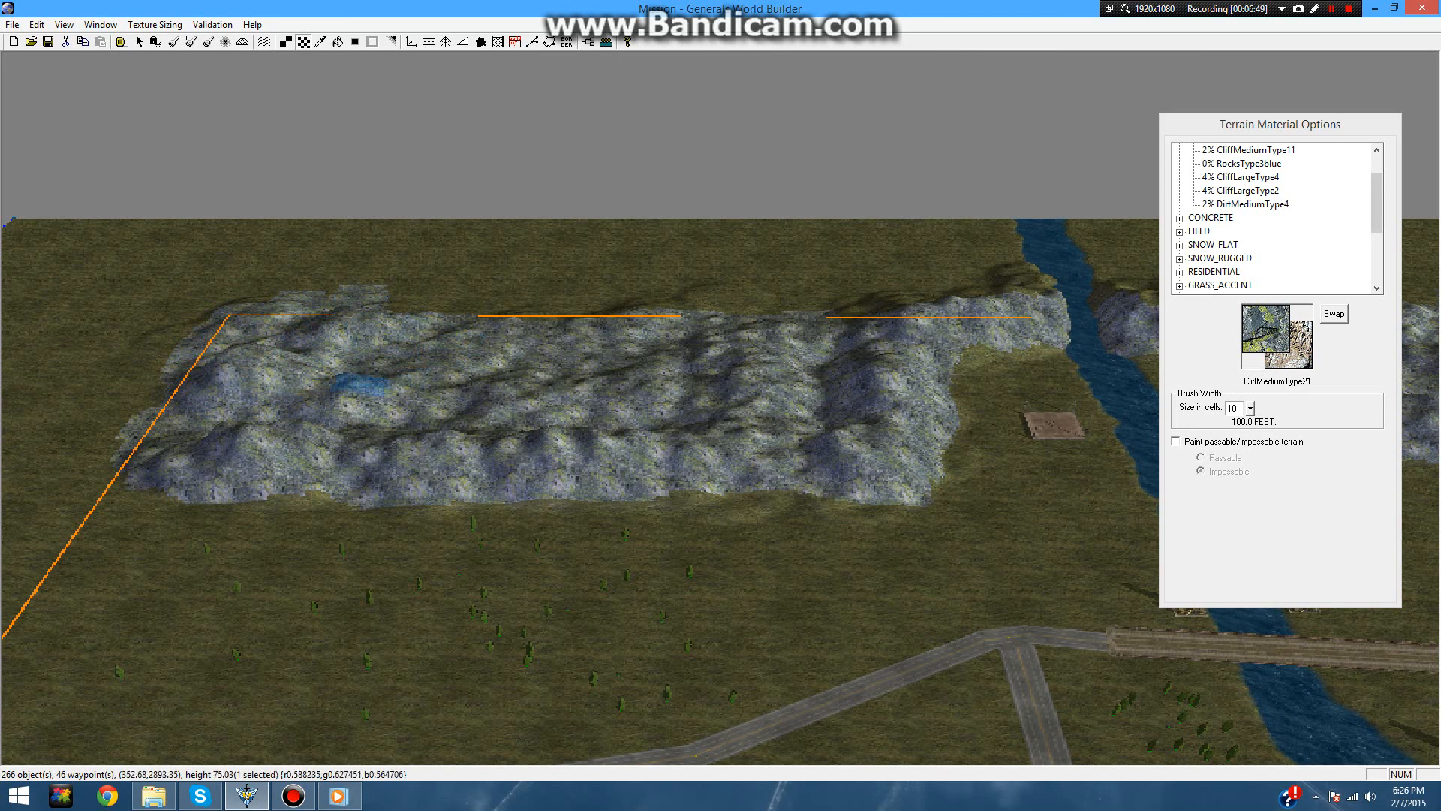
- Set the brush width to 3 cells and fill the unpainted gaps along the western range's southern foot
mouse_move(276, 401)
right_down()
mouse_move(48, 428)
mouse_move(5, 417)
right_up()
right_drag(541, 370, 426, 351)
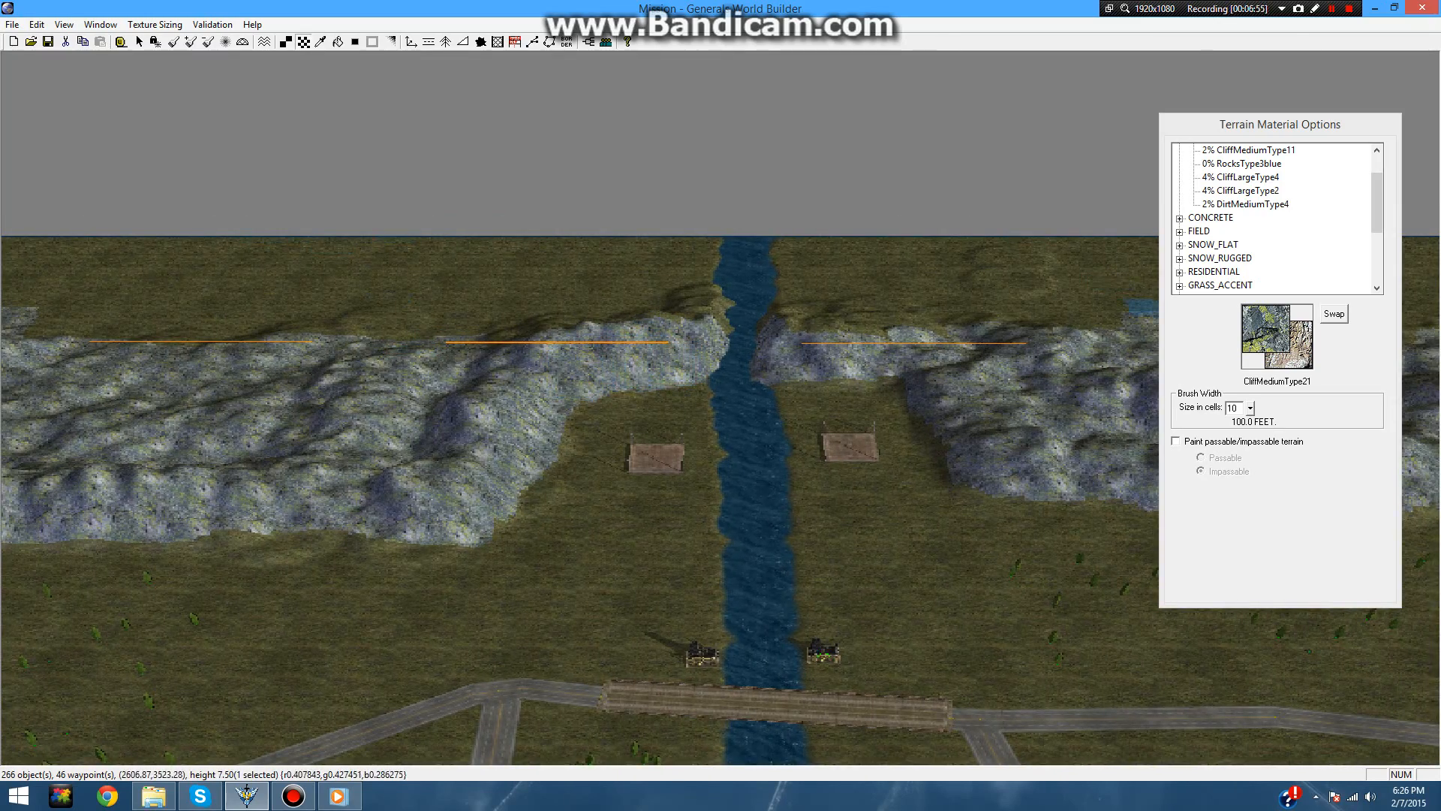
drag(1250, 409, 1251, 412)
click(1250, 408)
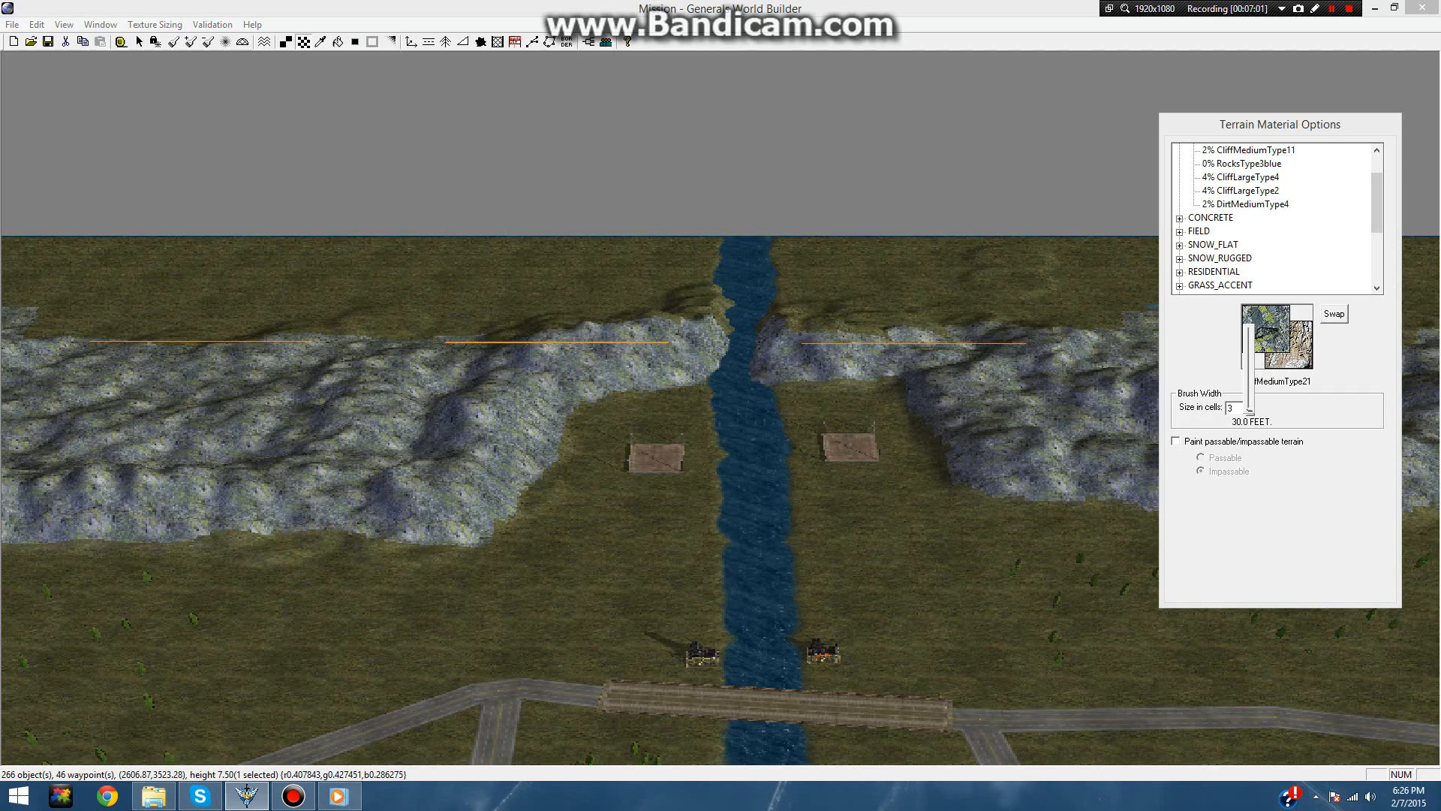
mouse_move(938, 398)
right_down()
mouse_move(927, 368)
mouse_move(967, 410)
right_up()
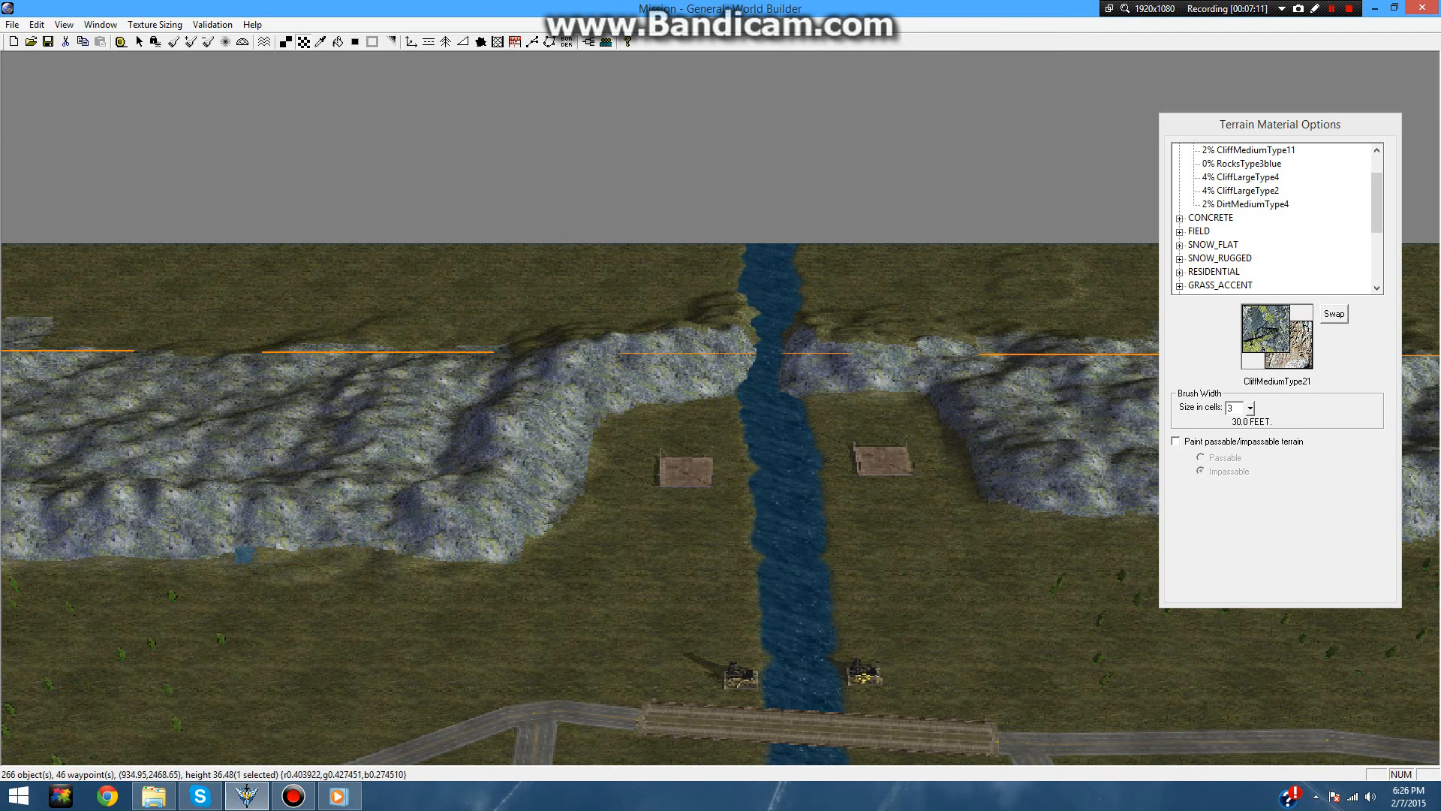
drag(244, 557, 504, 561)
mouse_move(173, 542)
right_down()
mouse_move(327, 567)
mouse_move(597, 490)
right_up()
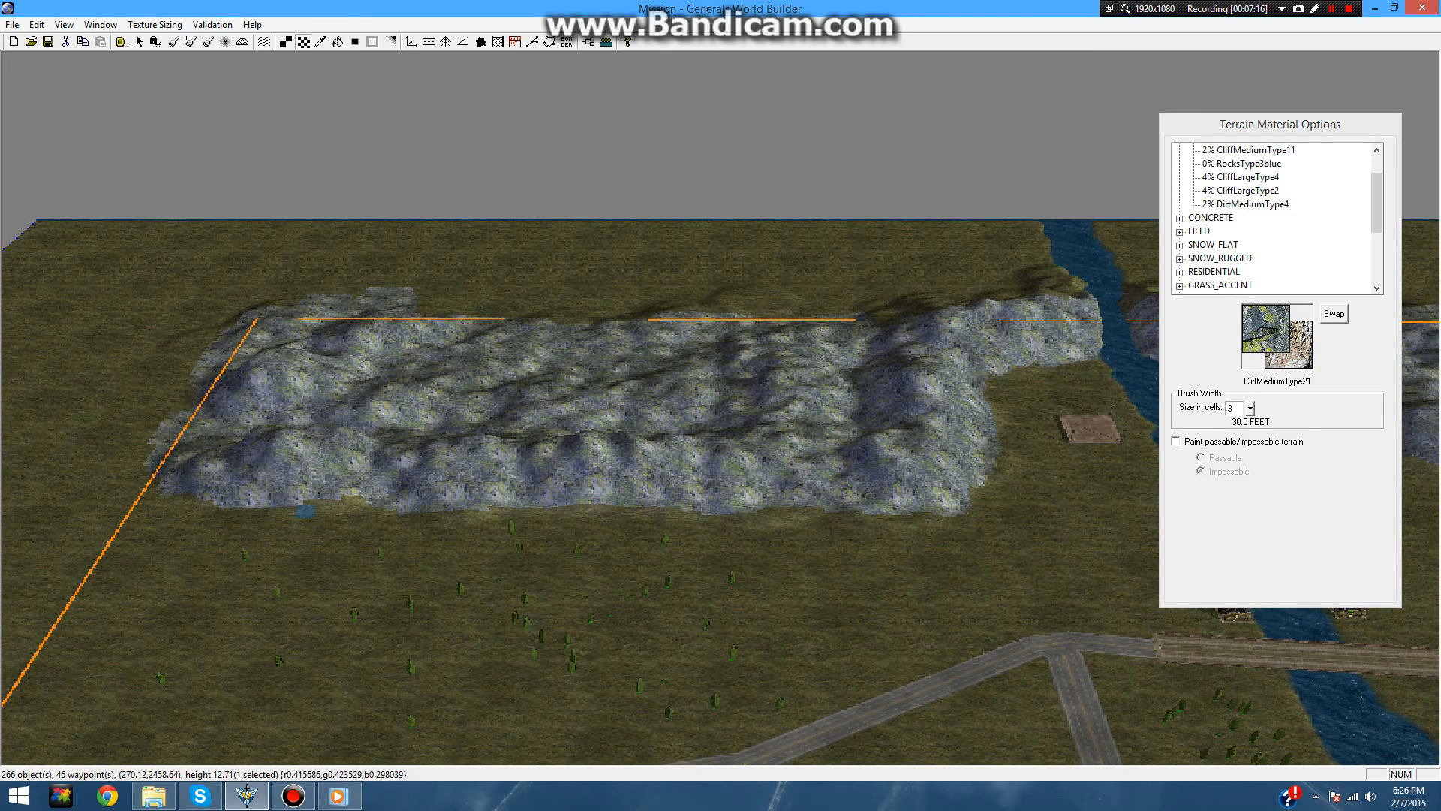
drag(289, 502, 357, 500)
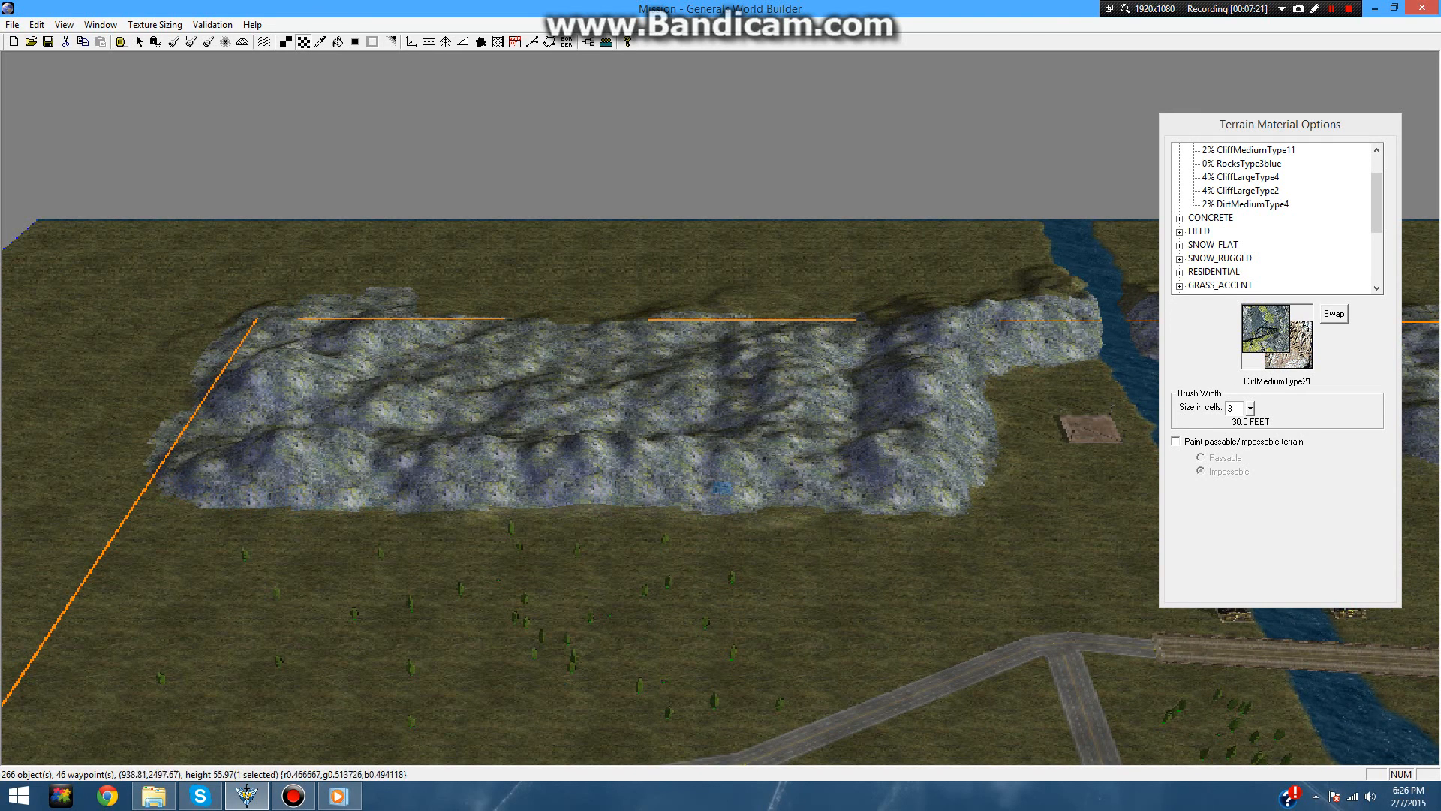
- Use Auto Edge Out to blend the mountains' cliff texture into the surrounding grass, then return to object selection
right_drag(747, 508, 975, 518)
right_drag(784, 360, 1059, 536)
mouse_move(585, 246)
right_down()
mouse_move(587, 210)
mouse_move(614, 217)
right_up()
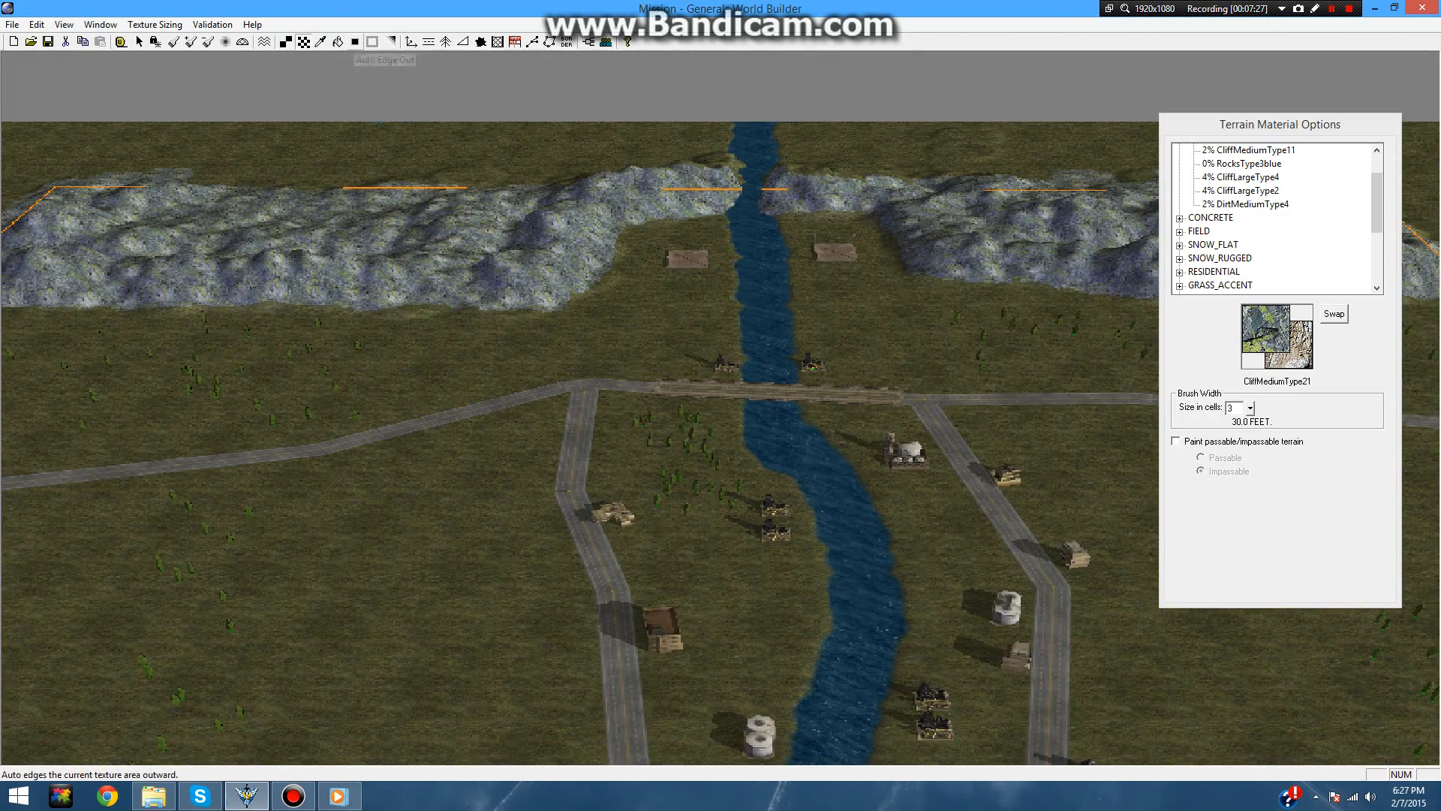
click(356, 42)
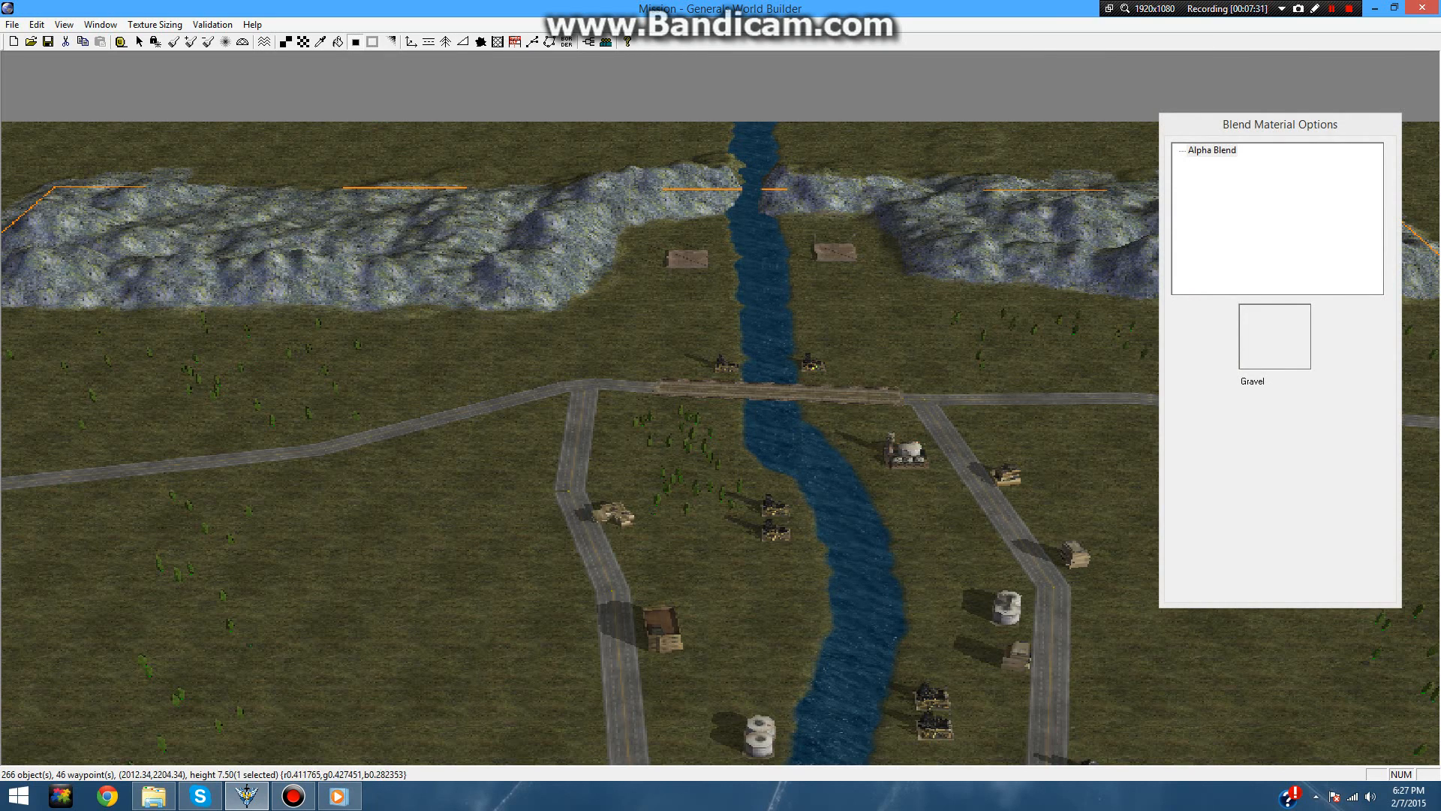
scroll(676, 375, down, 6)
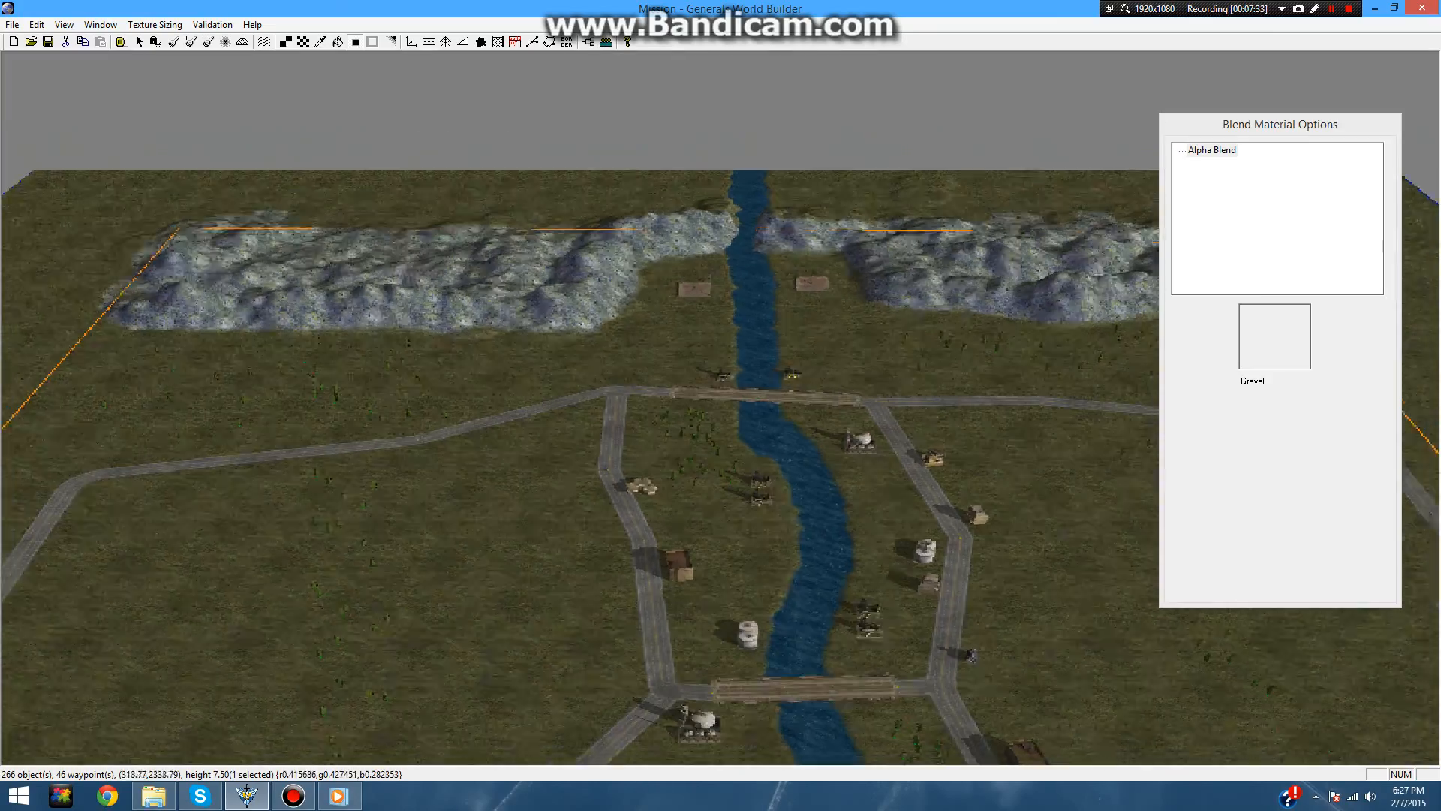
right_drag(238, 403, 886, 432)
right_drag(225, 443, 513, 448)
scroll(513, 448, up, 3)
right_click(518, 447)
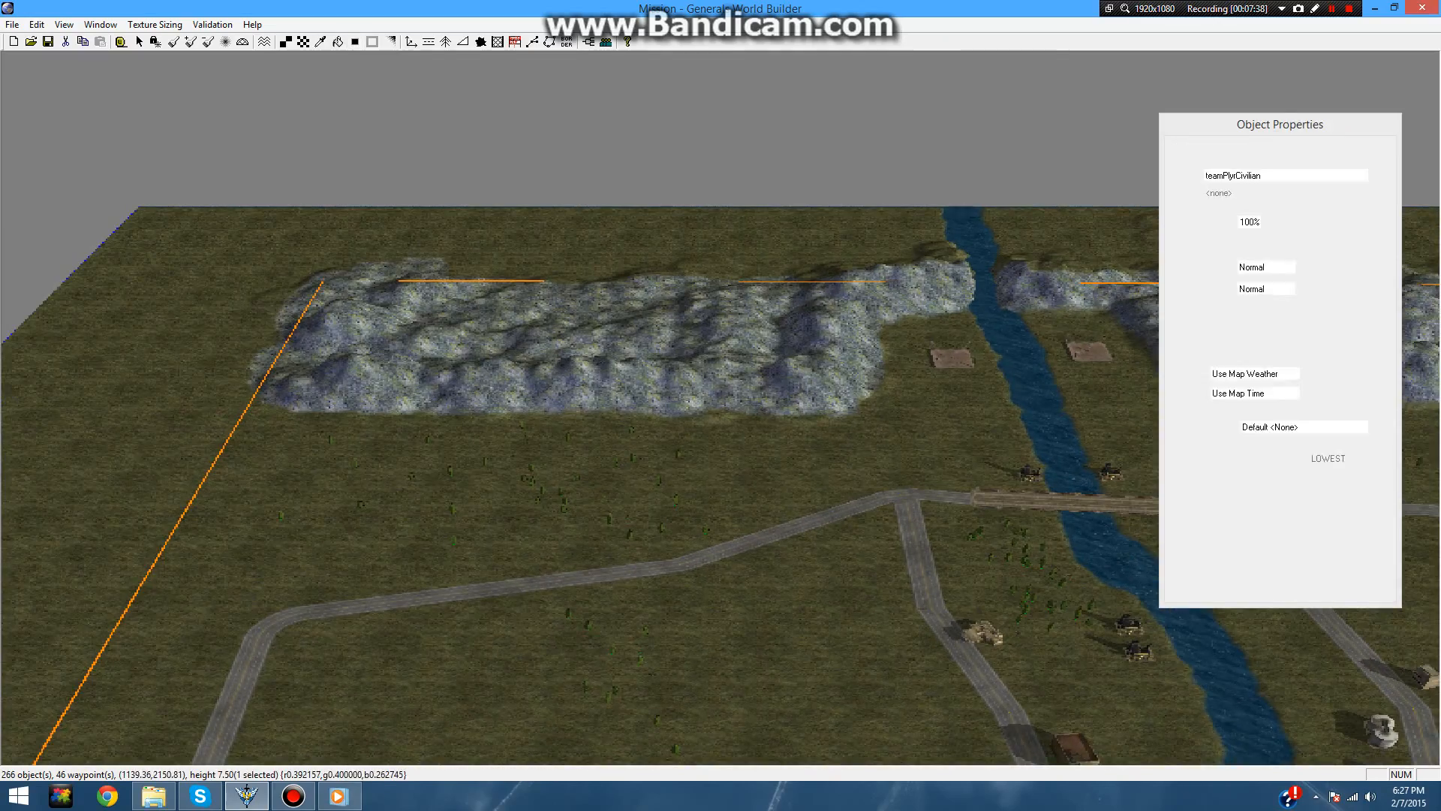
- Look over the whole map, examining the textured mountains, the road loops, the bridges and the structures along the river
scroll(716, 462, down, 5)
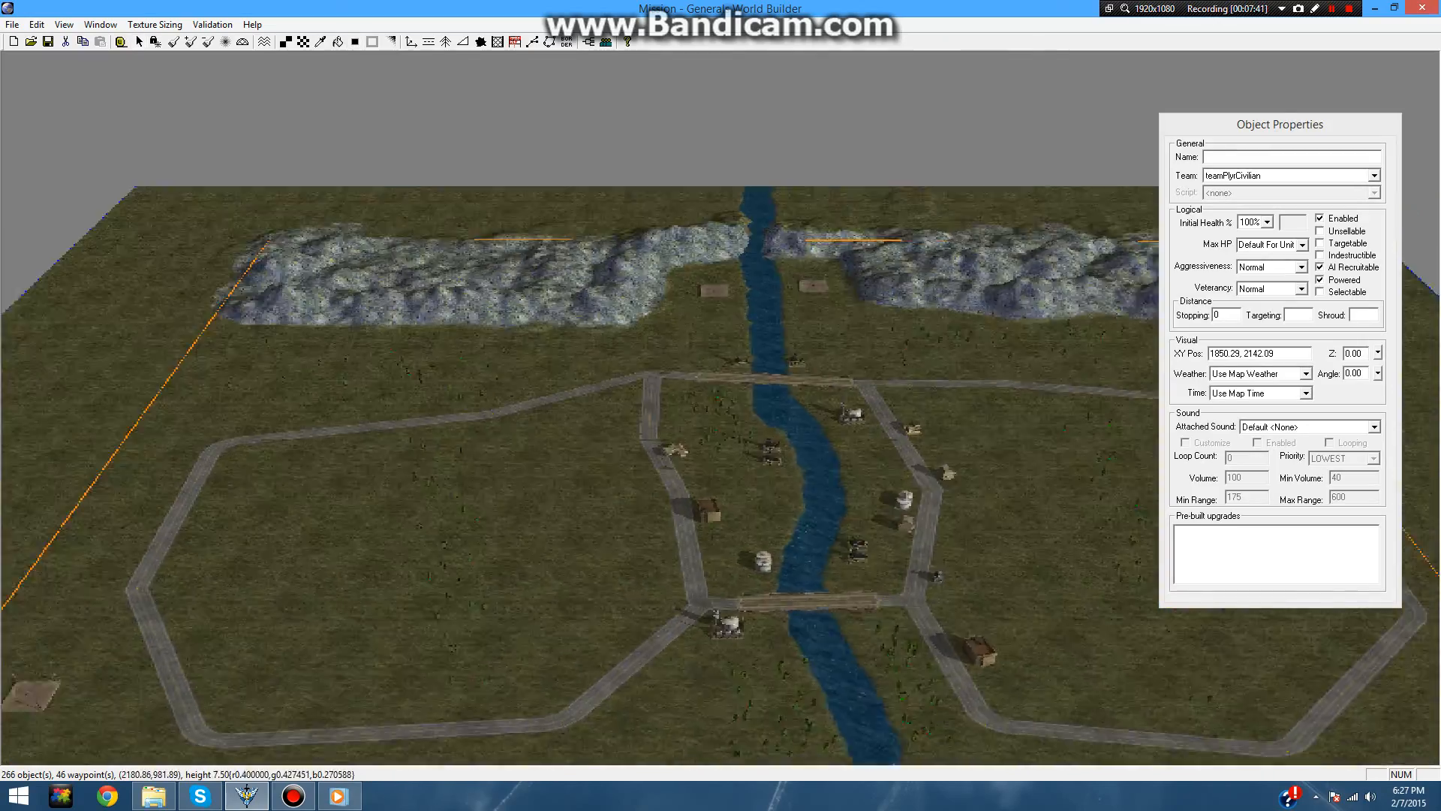
scroll(716, 462, up, 5)
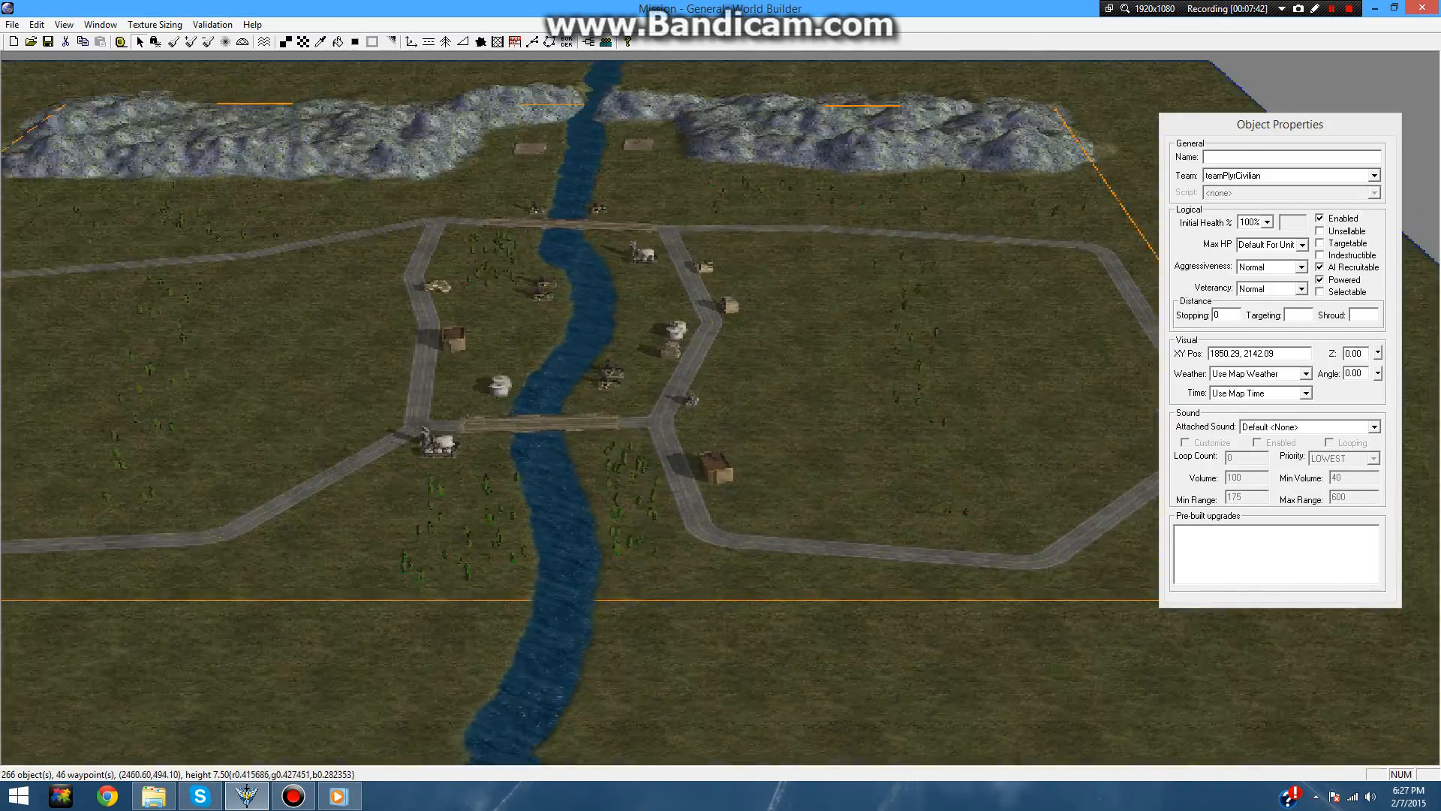
scroll(716, 462, up, 4)
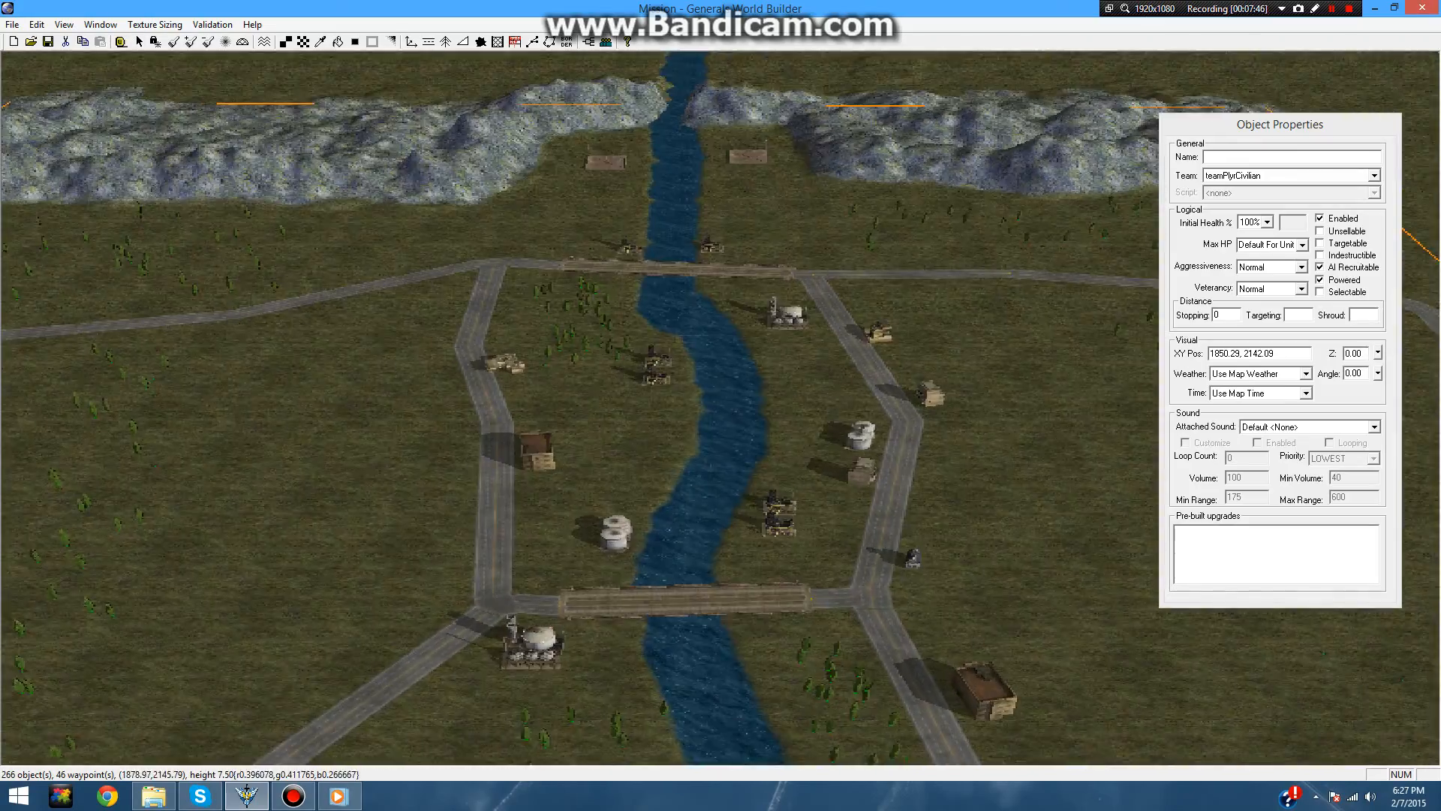
right_drag(716, 462, 555, 319)
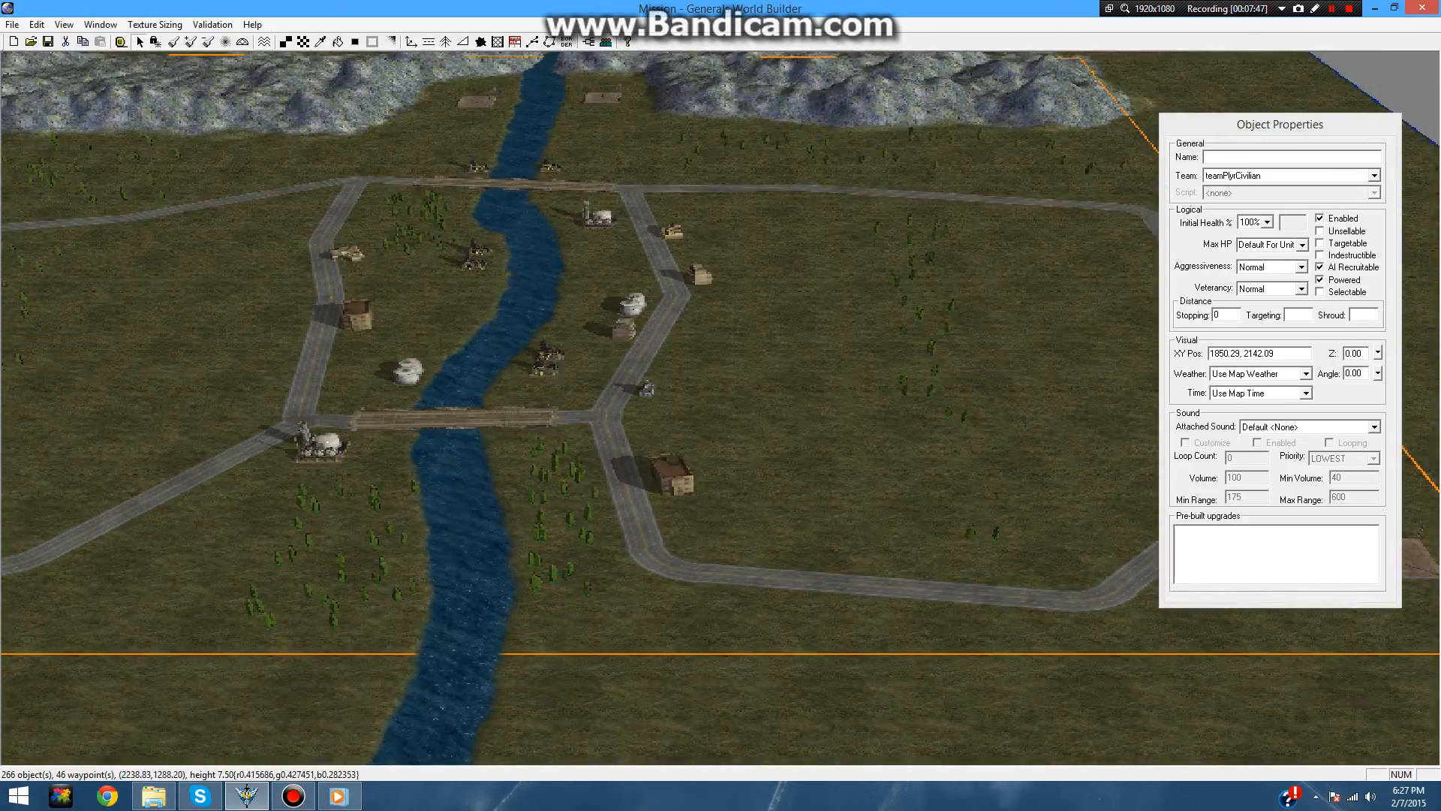
right_drag(931, 470, 694, 442)
right_drag(316, 360, 1036, 356)
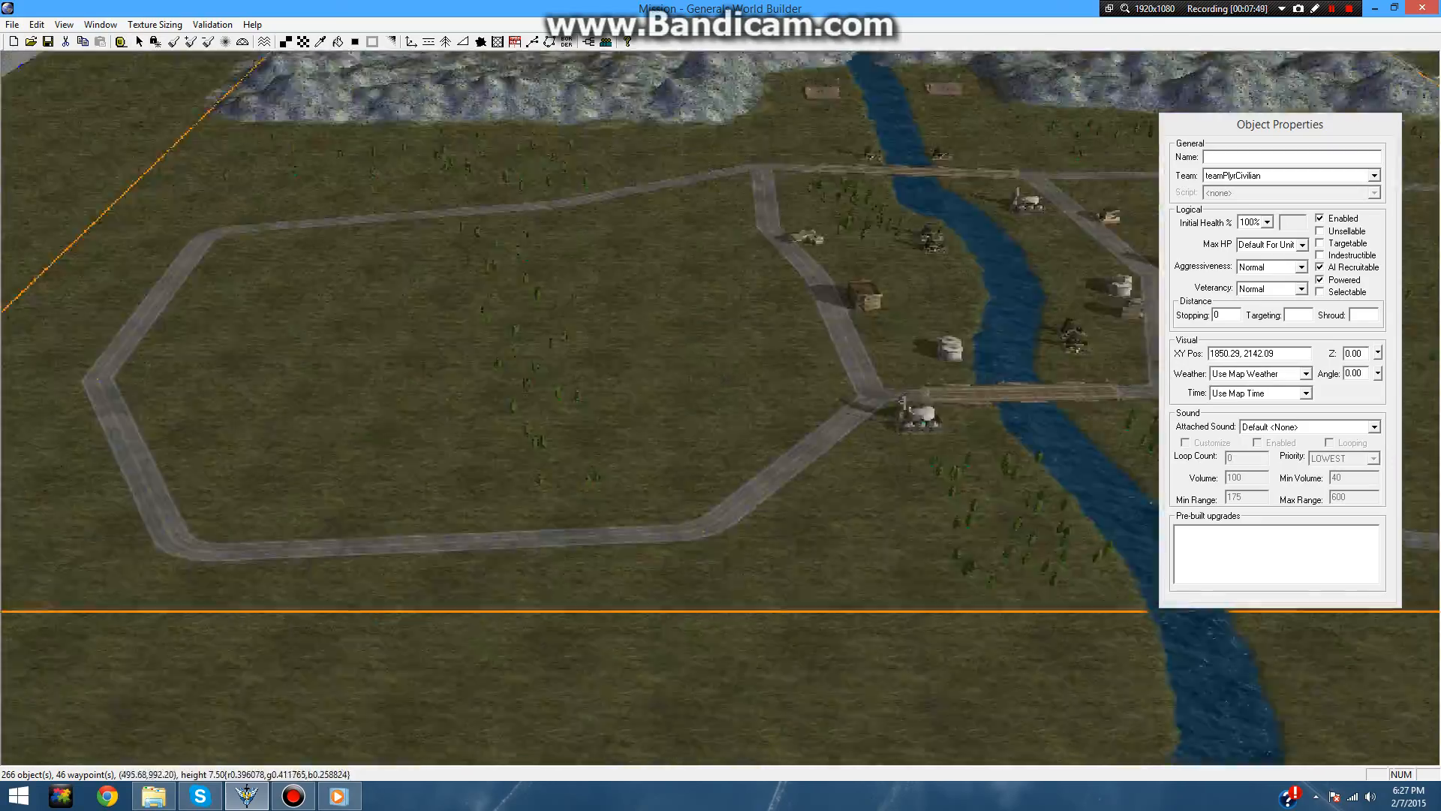
right_drag(75, 311, 183, 366)
right_drag(1025, 353, 799, 364)
right_drag(481, 341, 322, 294)
right_drag(1126, 379, 773, 383)
right_drag(360, 375, 870, 525)
right_drag(488, 393, 442, 370)
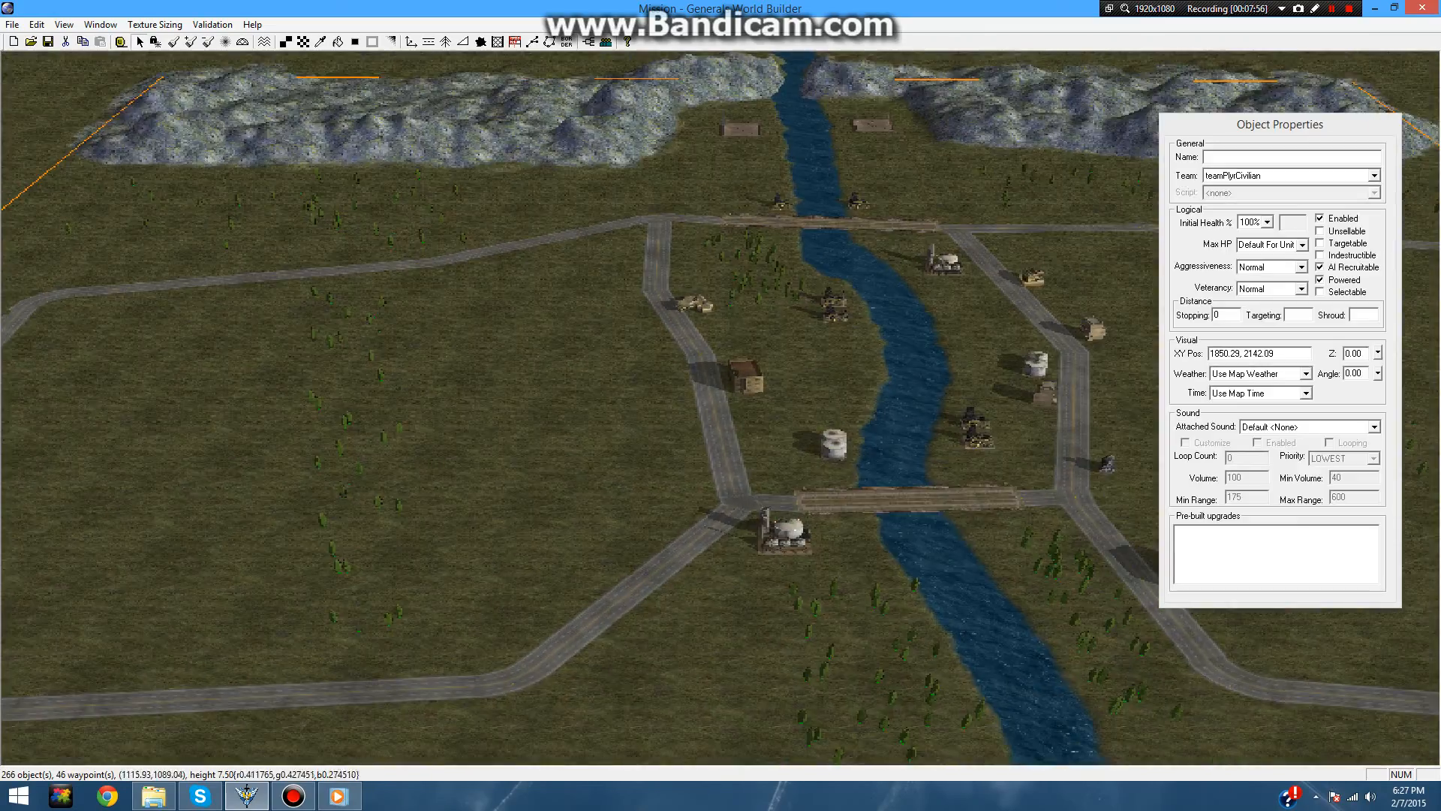
right_drag(834, 346, 671, 392)
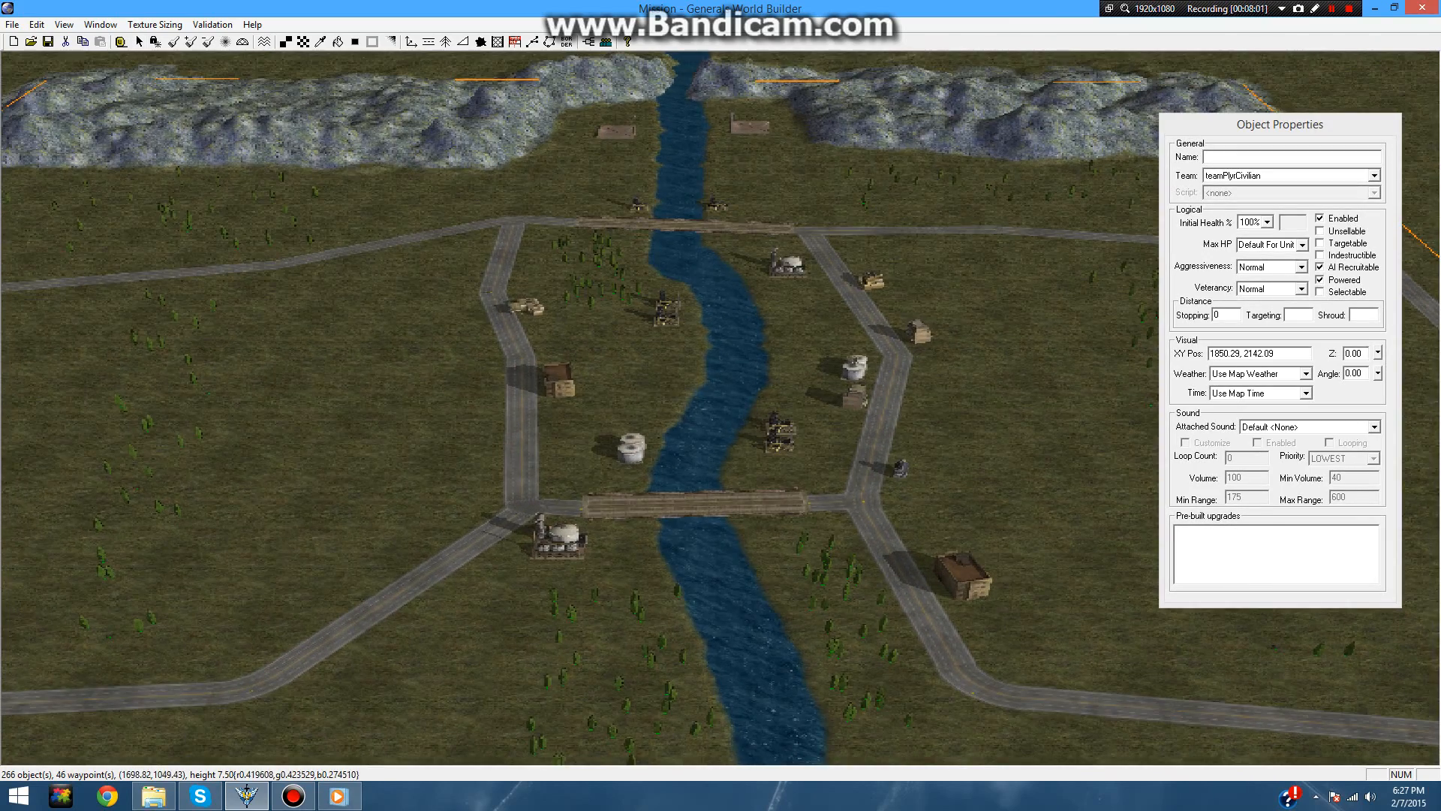
right_drag(248, 447, 509, 437)
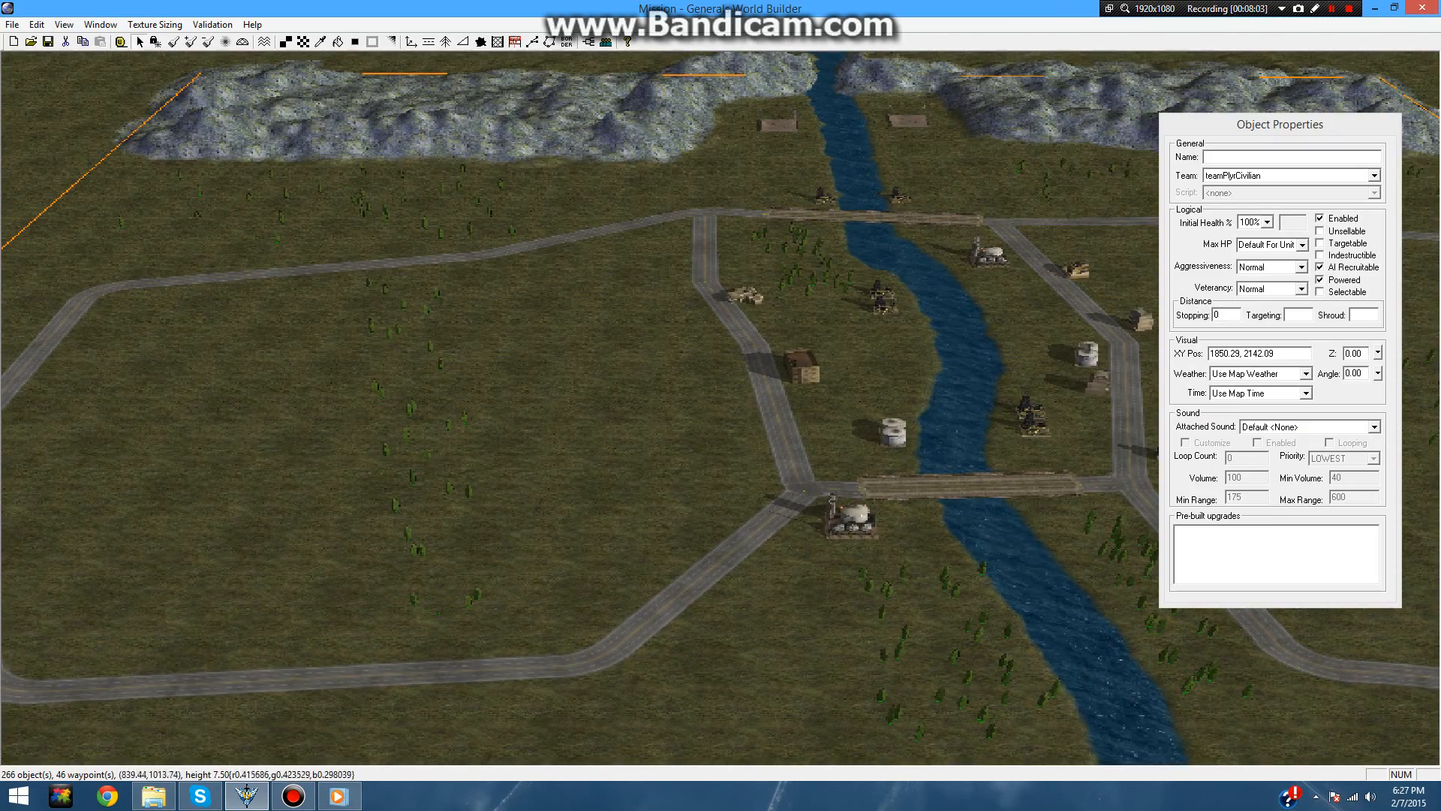
right_drag(870, 495, 421, 502)
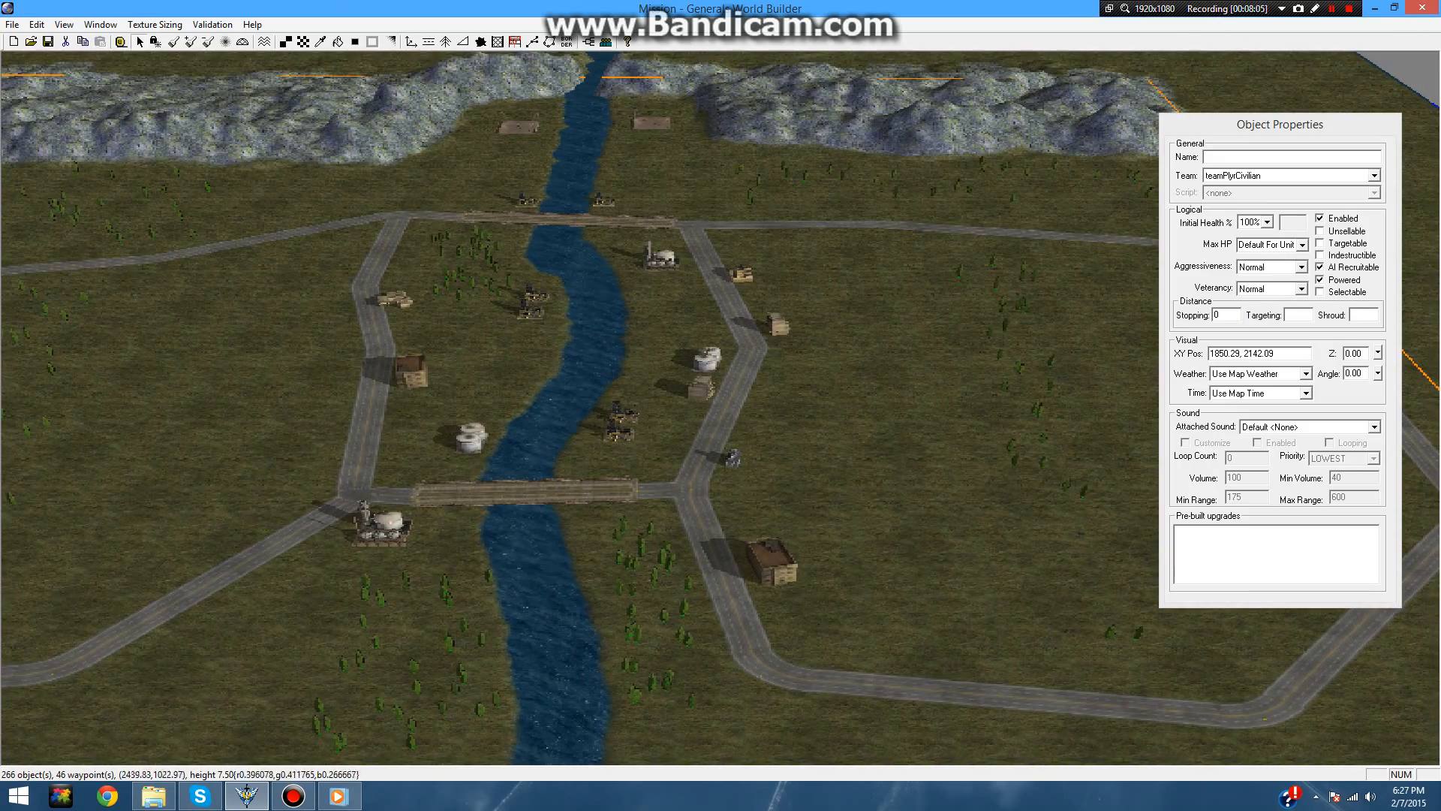
right_drag(751, 477, 1002, 396)
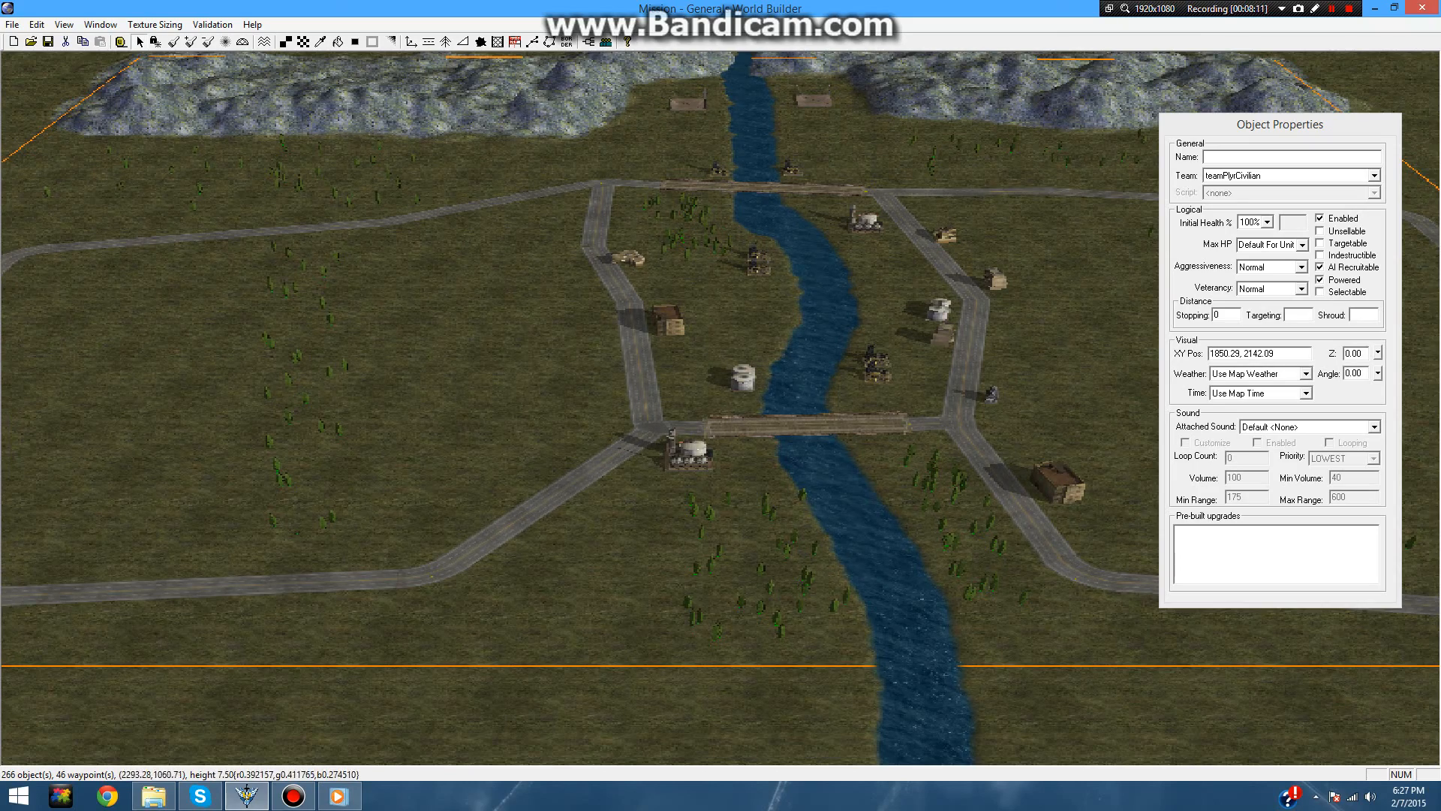
right_drag(1070, 278, 912, 255)
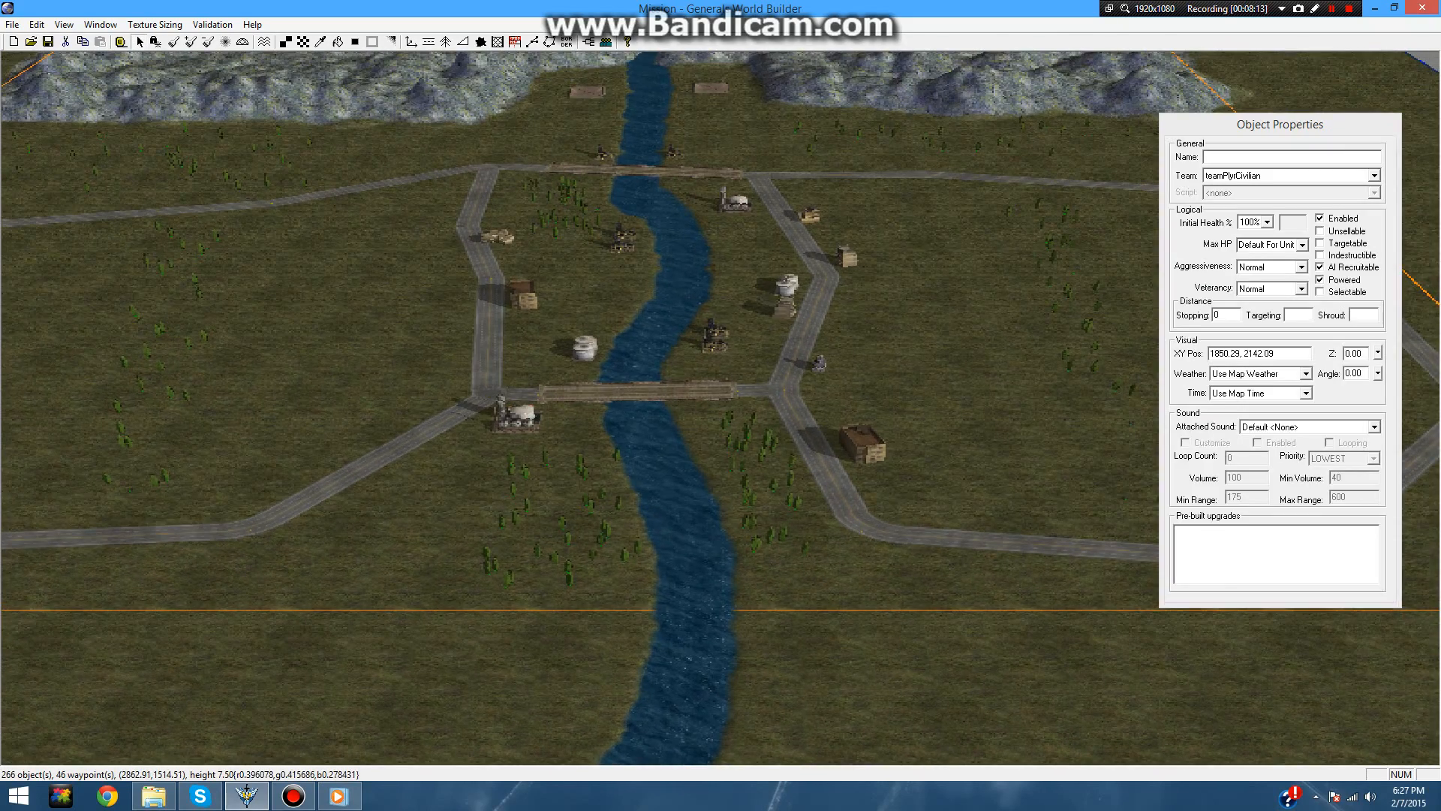
drag(1216, 125, 1271, 135)
scroll(900, 316, down, 2)
scroll(900, 315, up, 3)
scroll(991, 240, up, 1)
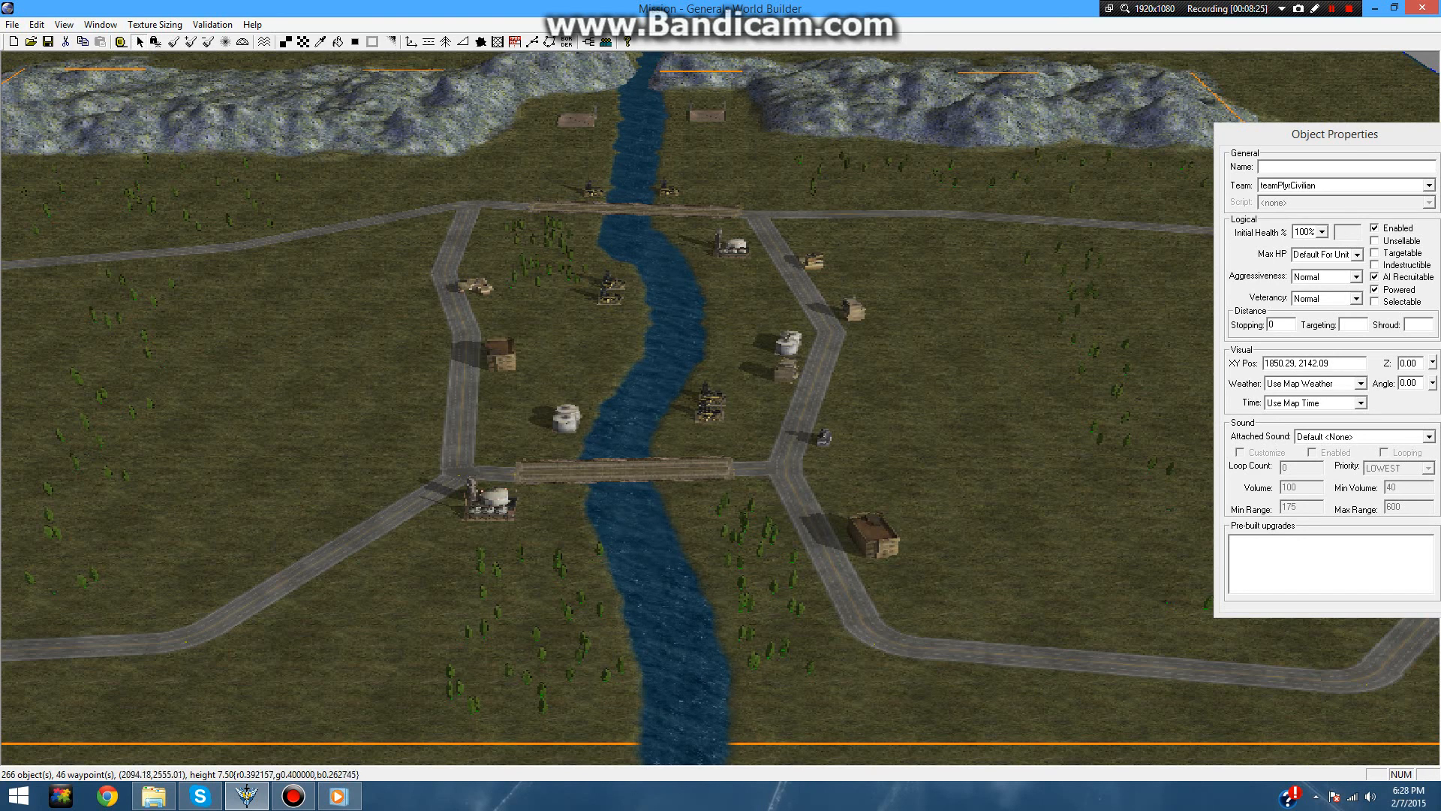
right_drag(490, 496, 518, 470)
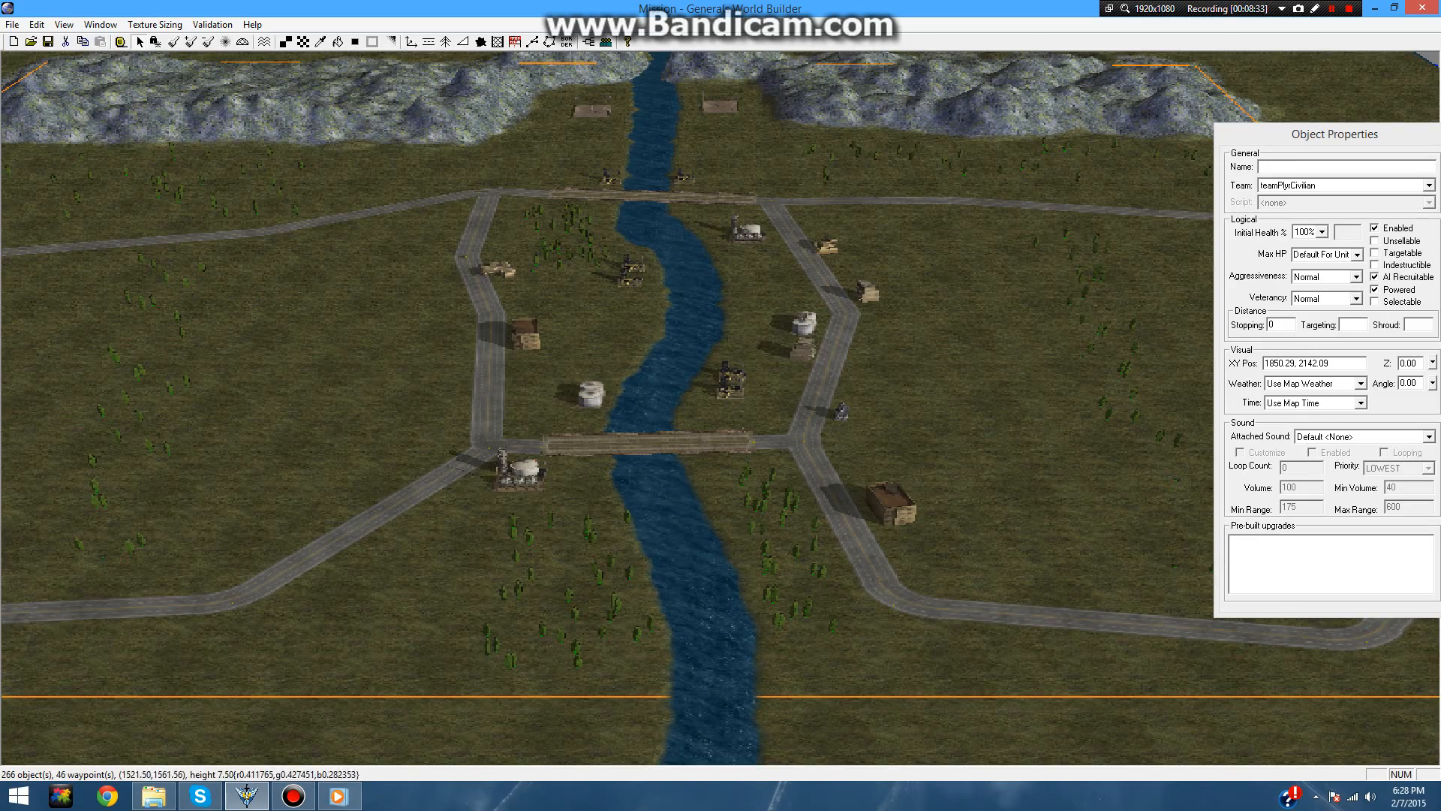
- Place a waypoint inside the western road loop and name it Player_1_Start
mouse_move(630, 398)
right_down()
mouse_move(1163, 465)
mouse_move(629, 349)
mouse_move(467, 365)
mouse_move(625, 318)
mouse_move(654, 337)
mouse_move(987, 314)
right_up()
right_drag(383, 330, 523, 412)
mouse_move(315, 421)
right_down()
mouse_move(516, 439)
mouse_move(430, 445)
right_up()
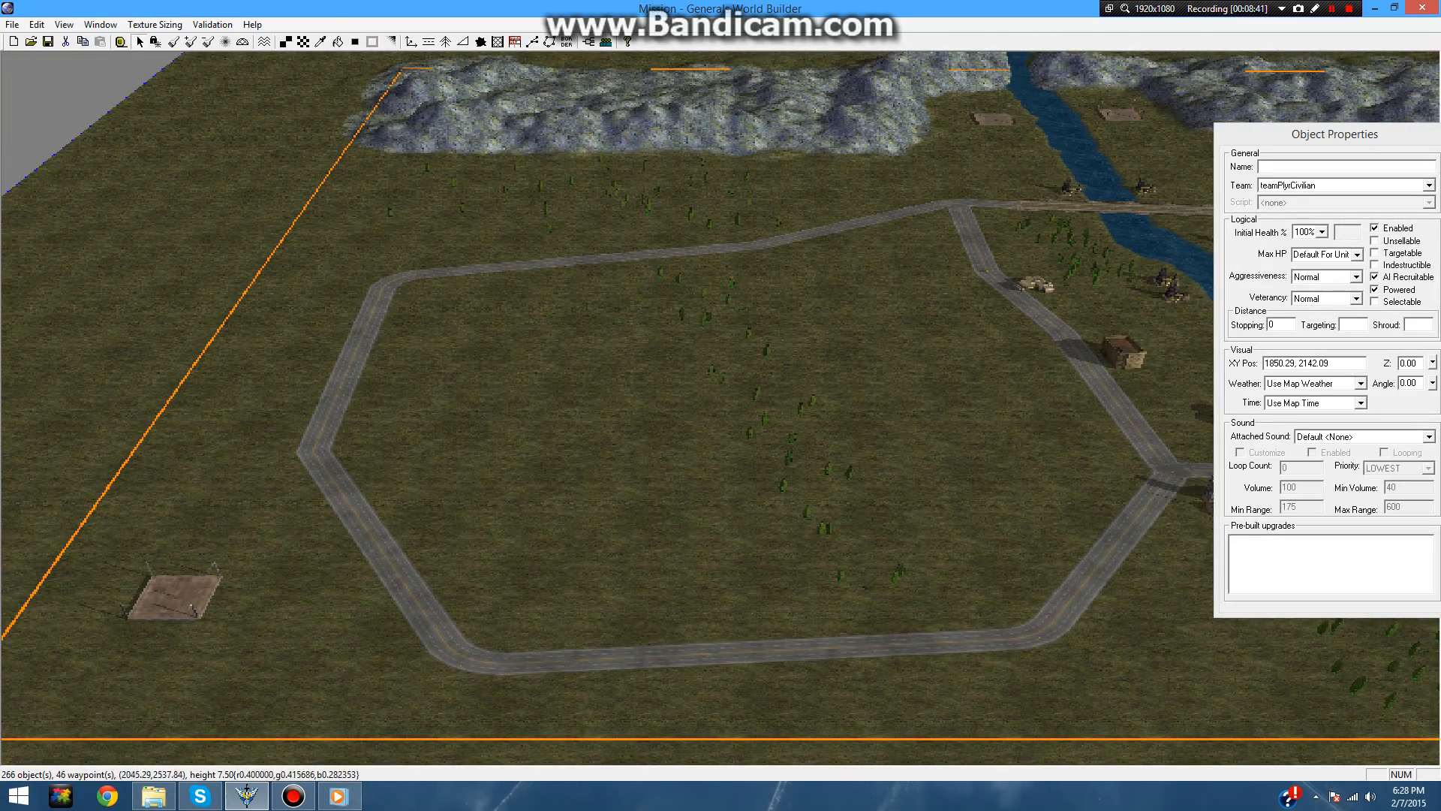
drag(1307, 135, 1237, 129)
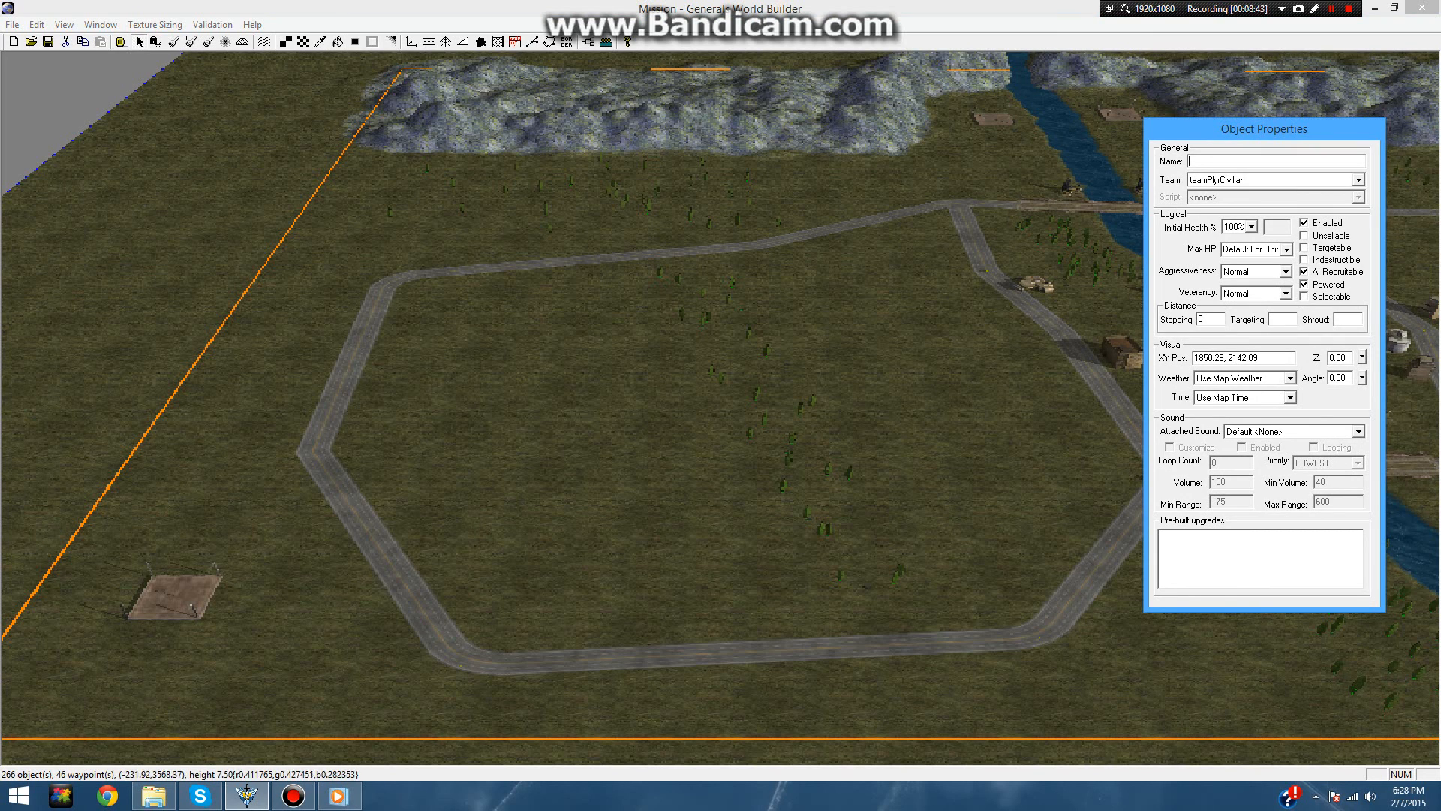
click(550, 42)
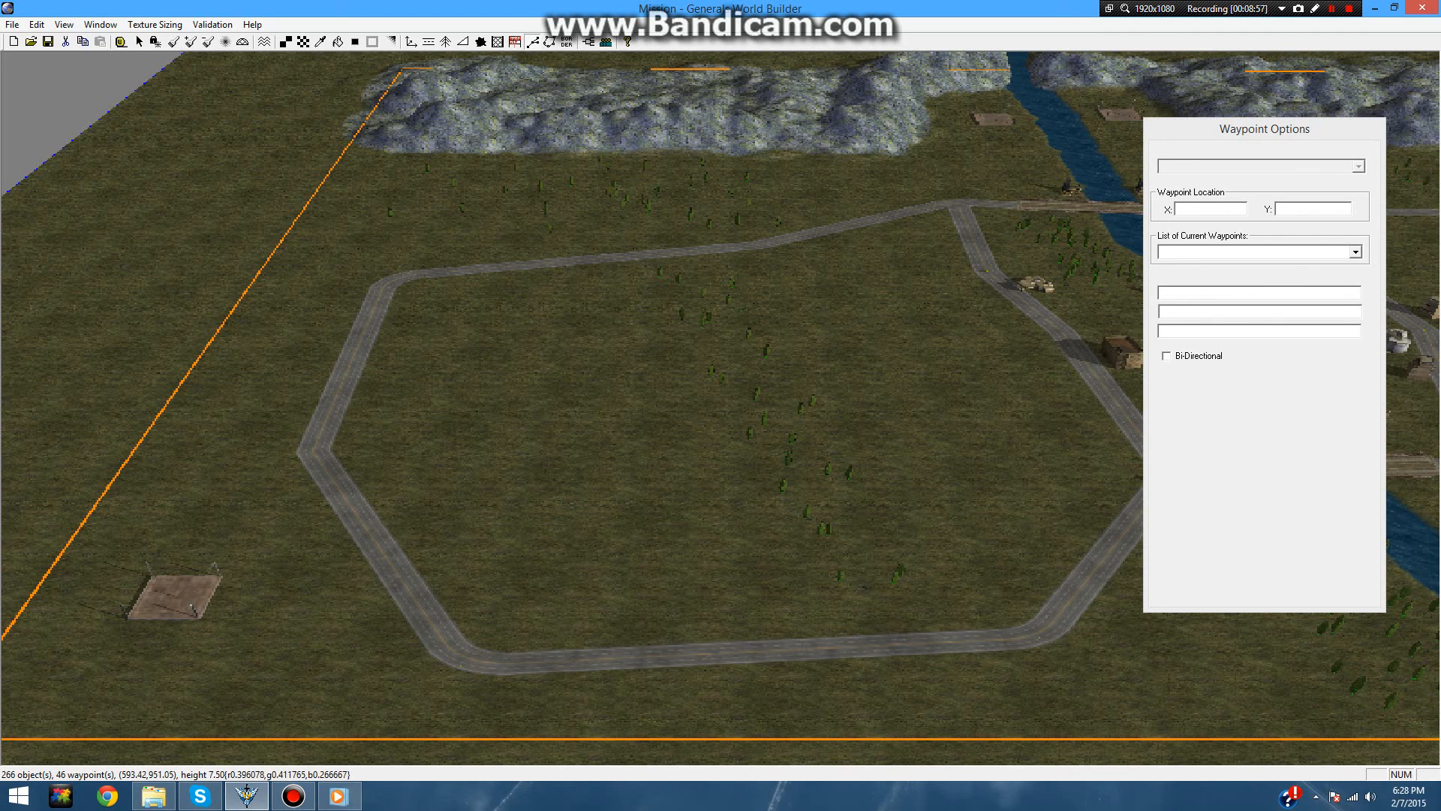
click(508, 397)
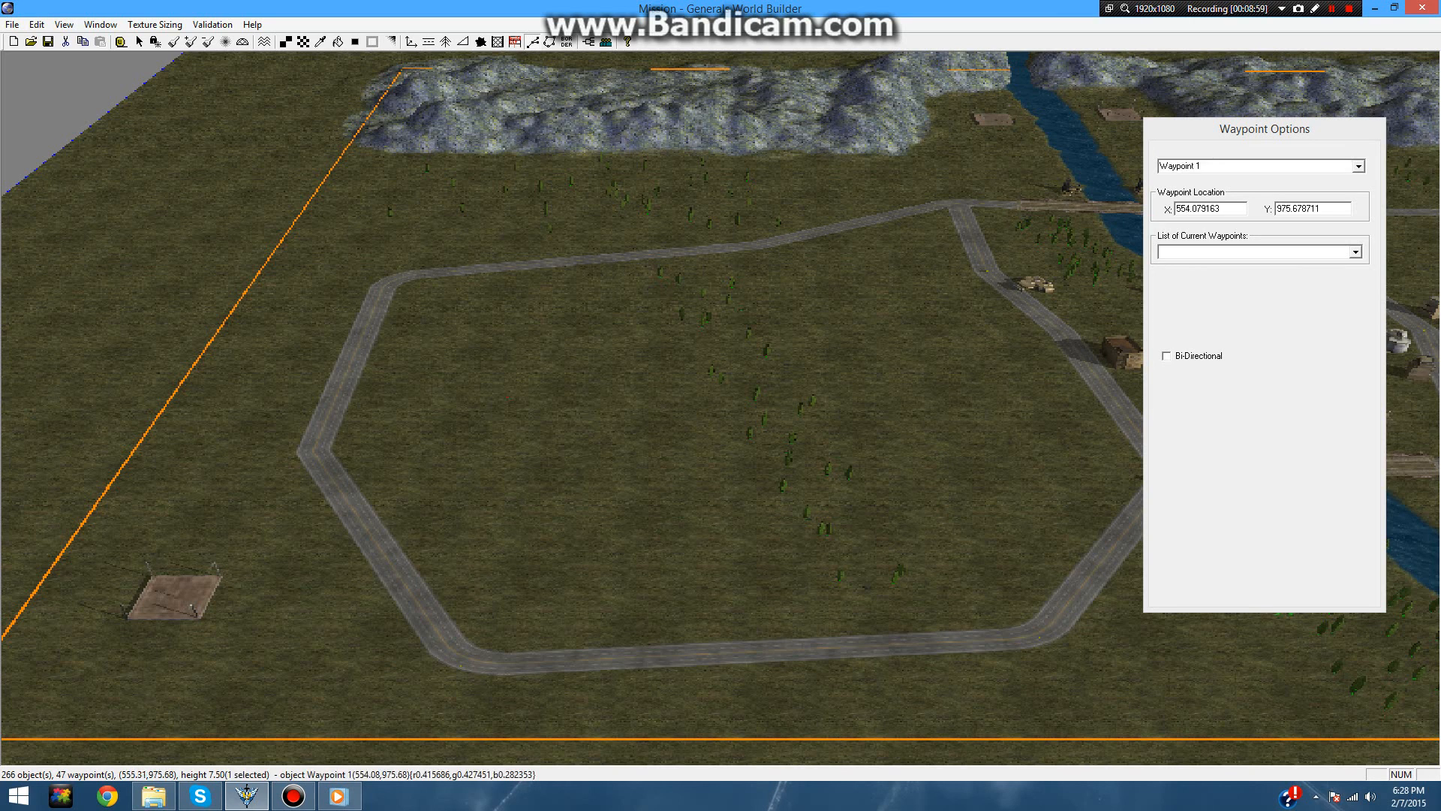
click(1359, 166)
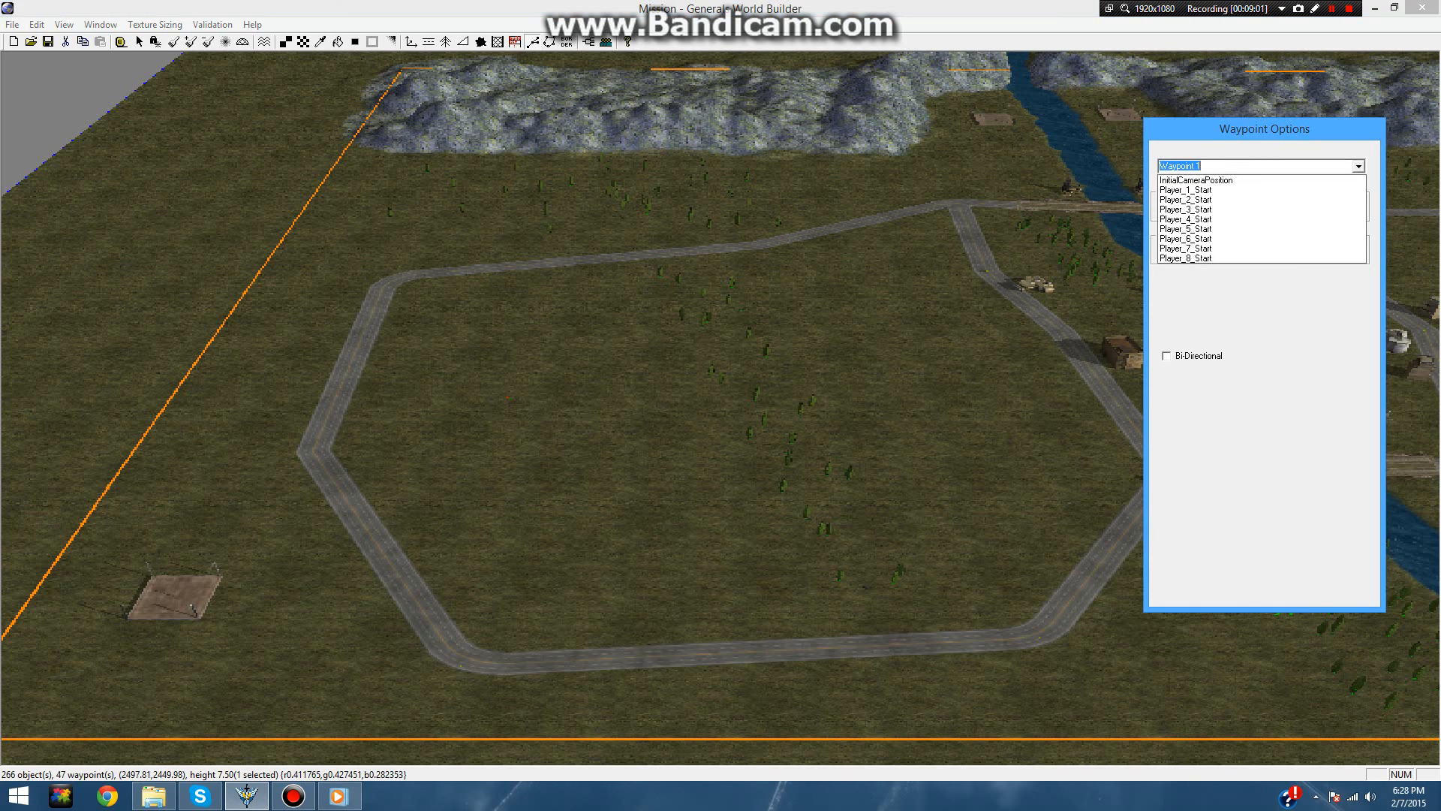
click(1186, 189)
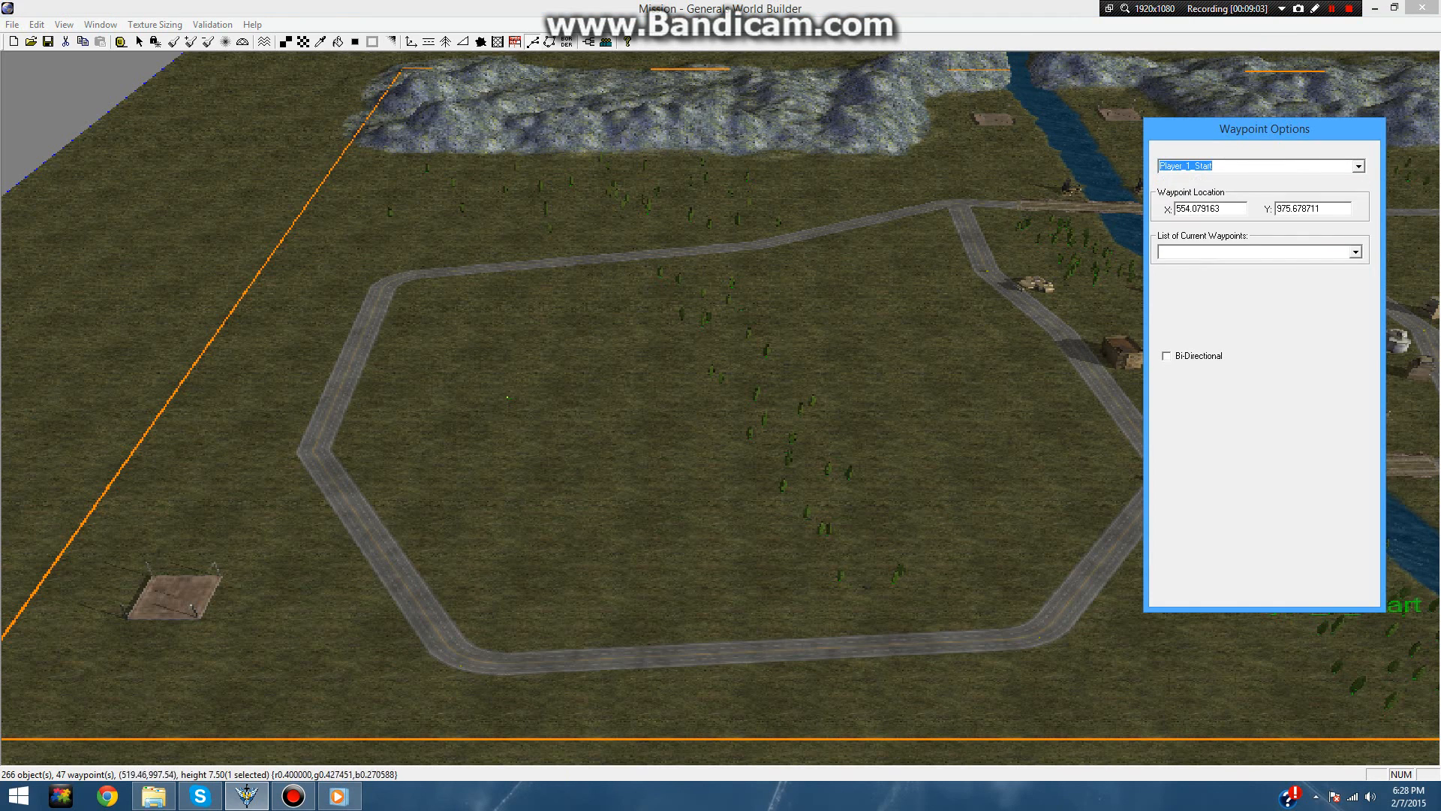
- Place a waypoint inside the eastern road loop and name it Player_2_Start
right_drag(1081, 336, 823, 352)
right_drag(579, 369, 1080, 386)
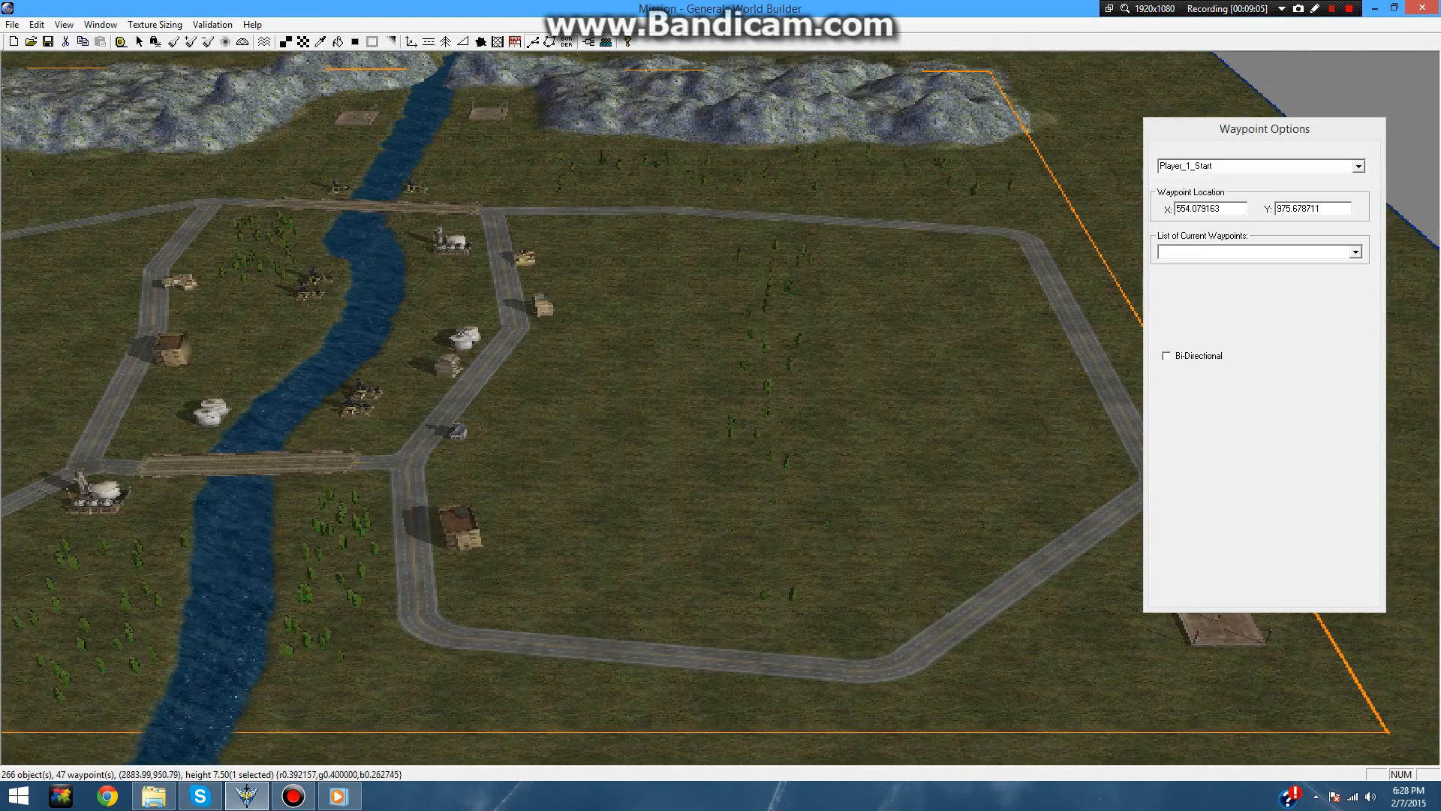
click(948, 368)
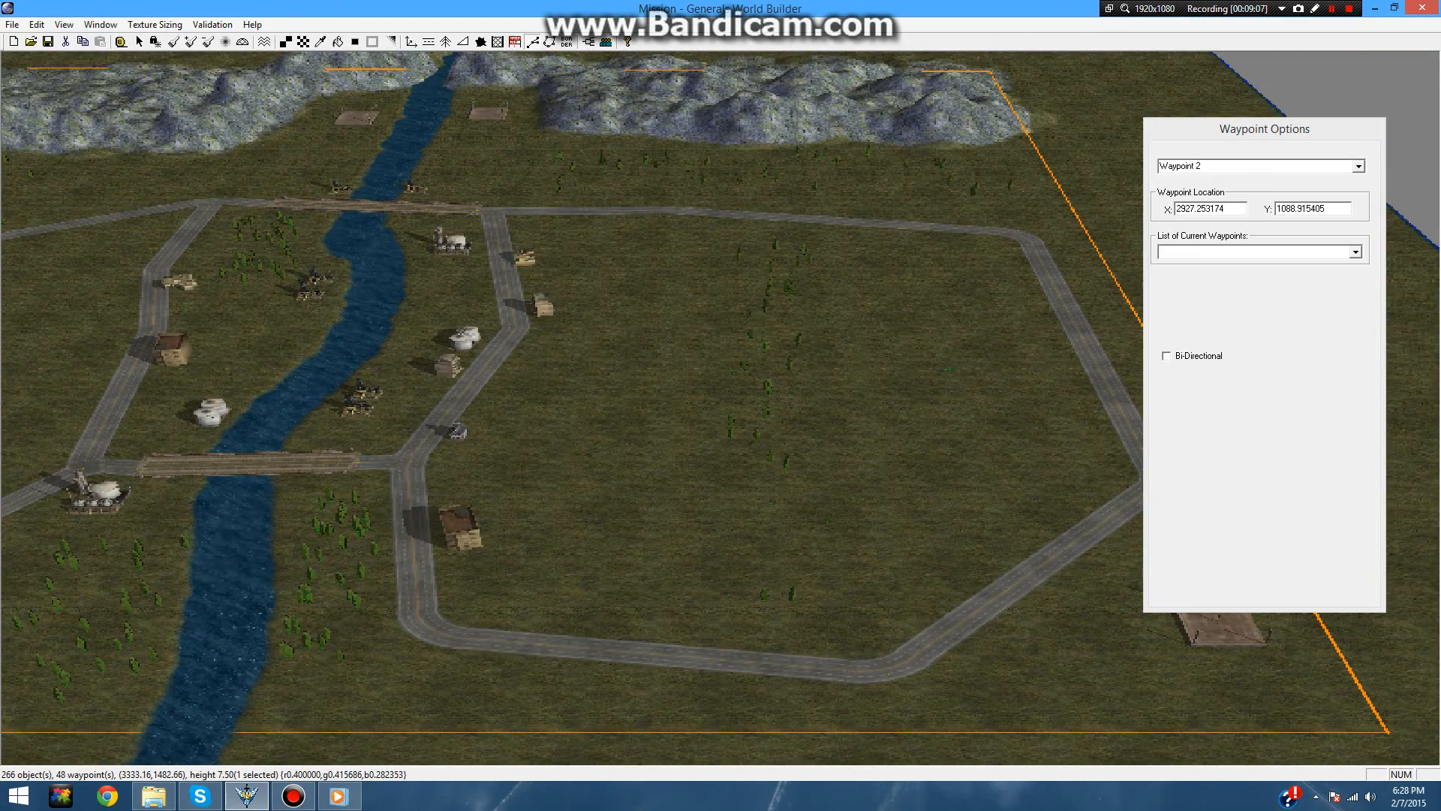
click(1359, 166)
click(1231, 198)
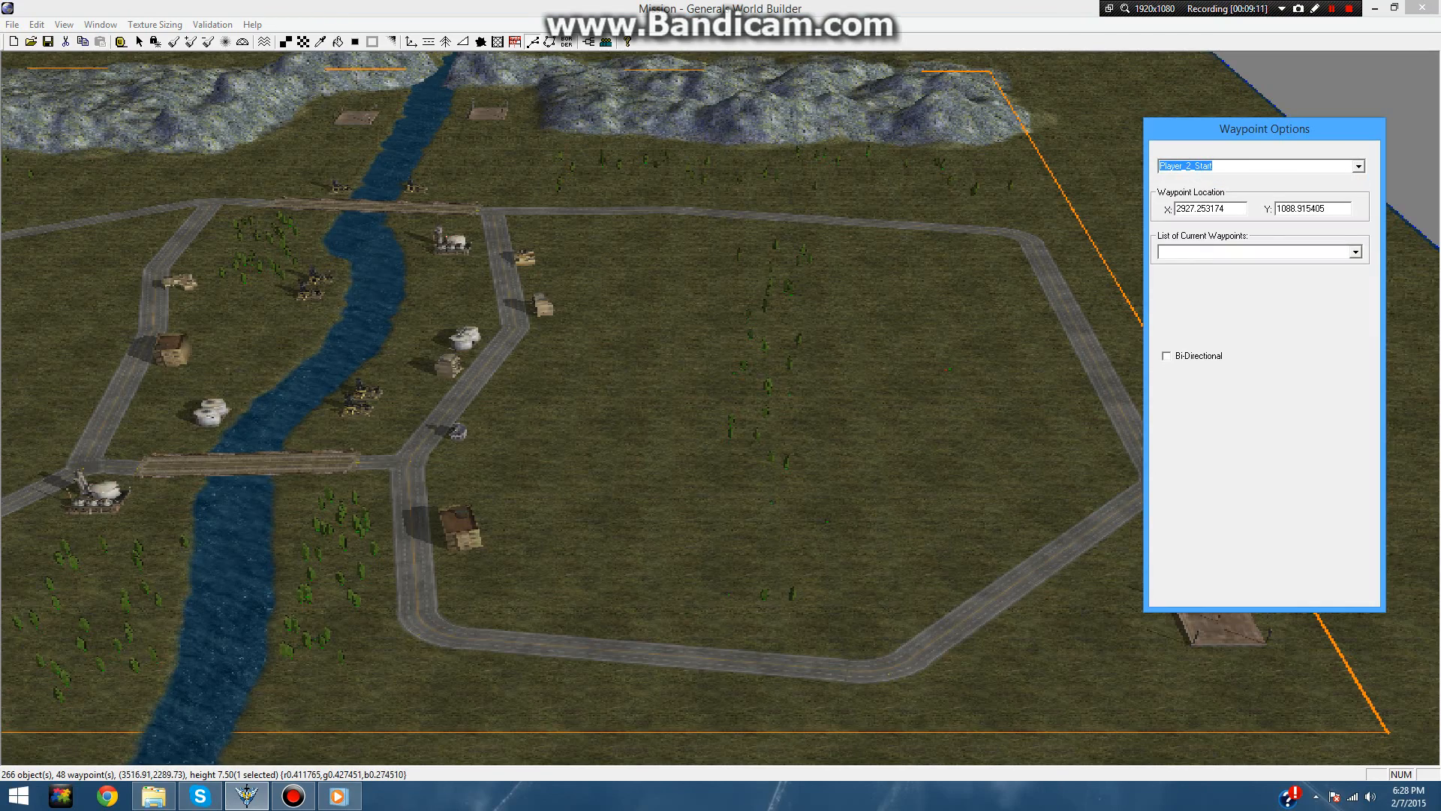
- Look over the map from the western loop across the river to the mountains, checking the start positions and structures
right_drag(1081, 311, 360, 398)
scroll(616, 435, down, 4)
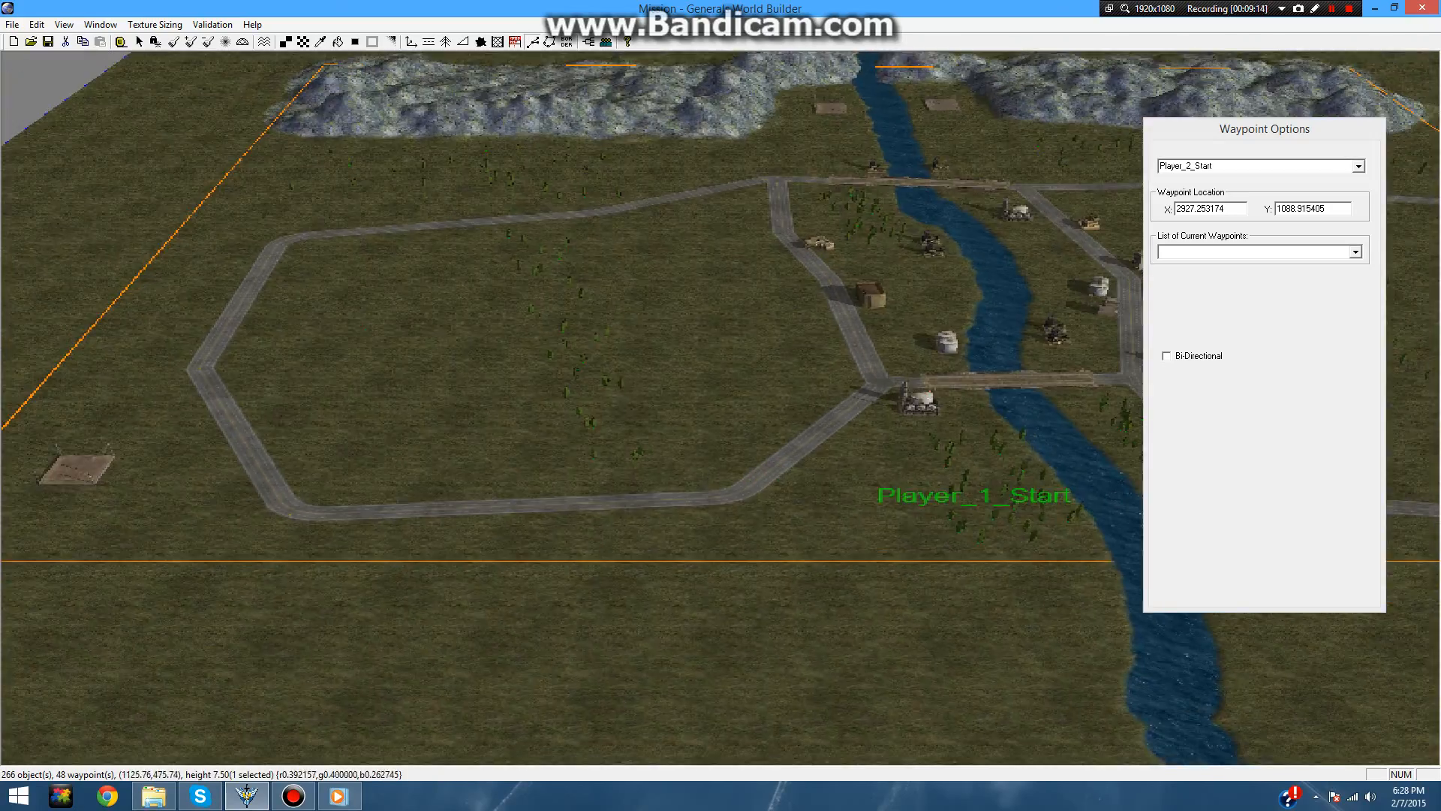
scroll(615, 434, down, 4)
right_drag(616, 434, 1370, 597)
right_drag(510, 623, 353, 353)
right_drag(623, 406, 436, 370)
scroll(436, 370, up, 2)
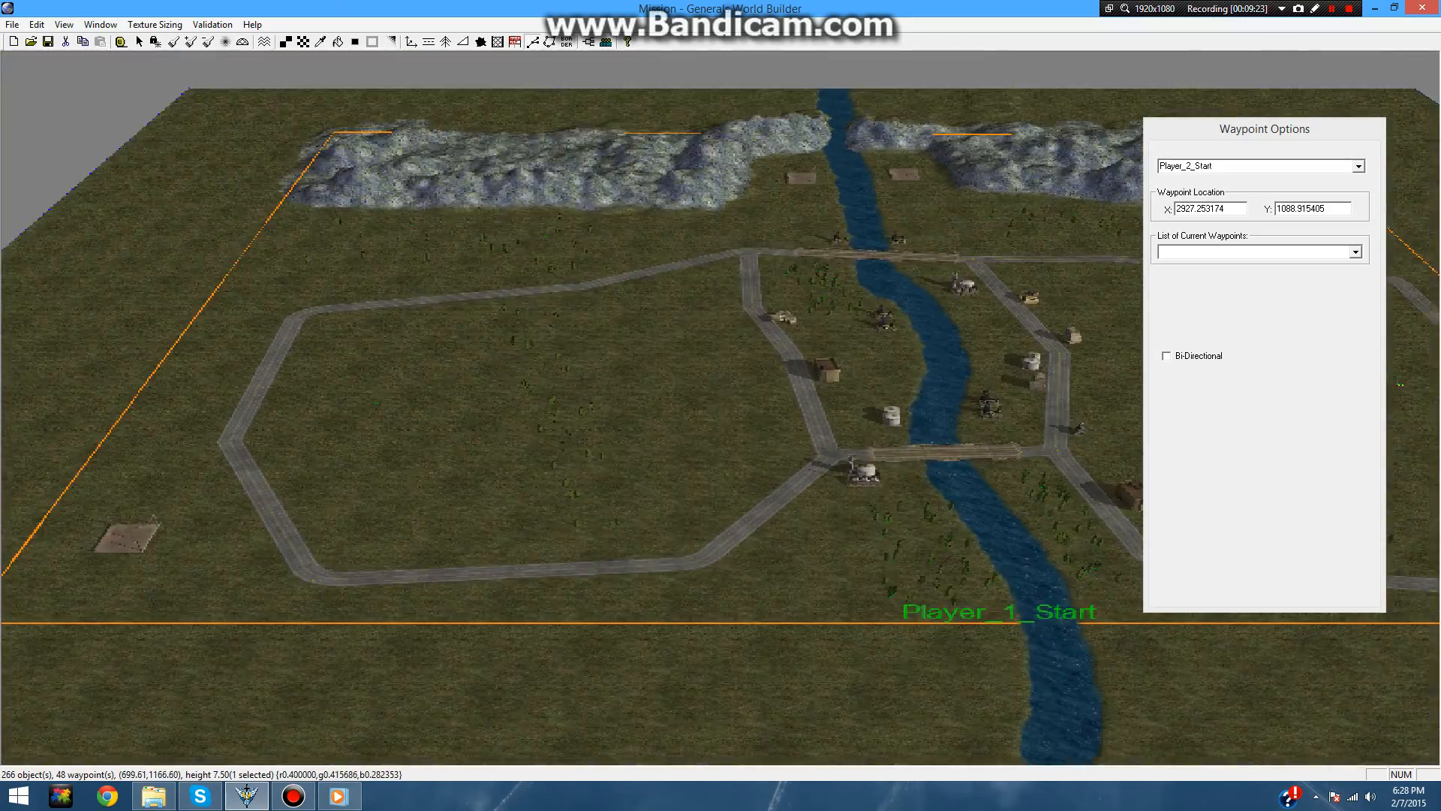
scroll(465, 372, up, 3)
right_drag(670, 384, 931, 372)
right_click(686, 381)
drag(1246, 129, 1269, 114)
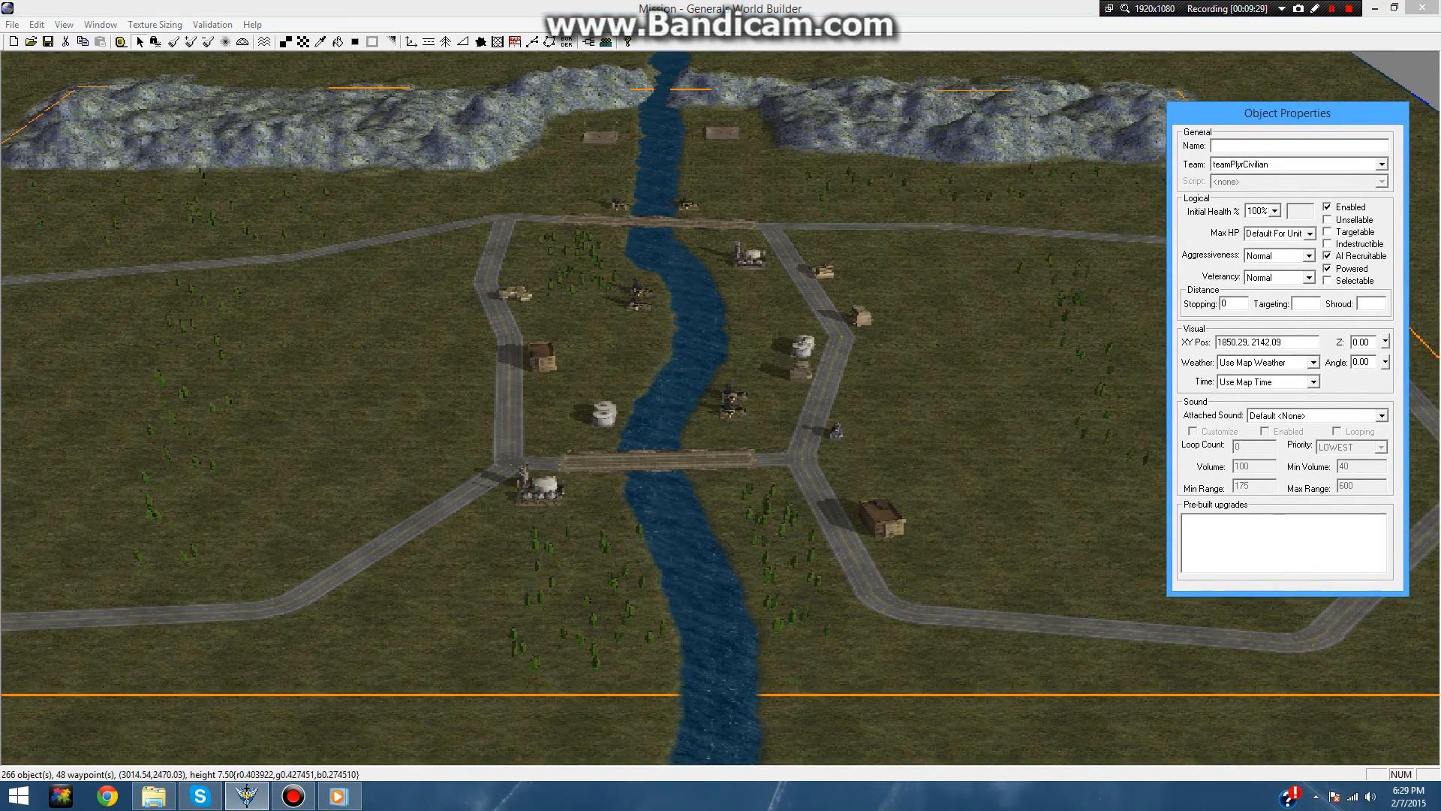
right_drag(698, 432, 717, 379)
right_drag(360, 411, 518, 750)
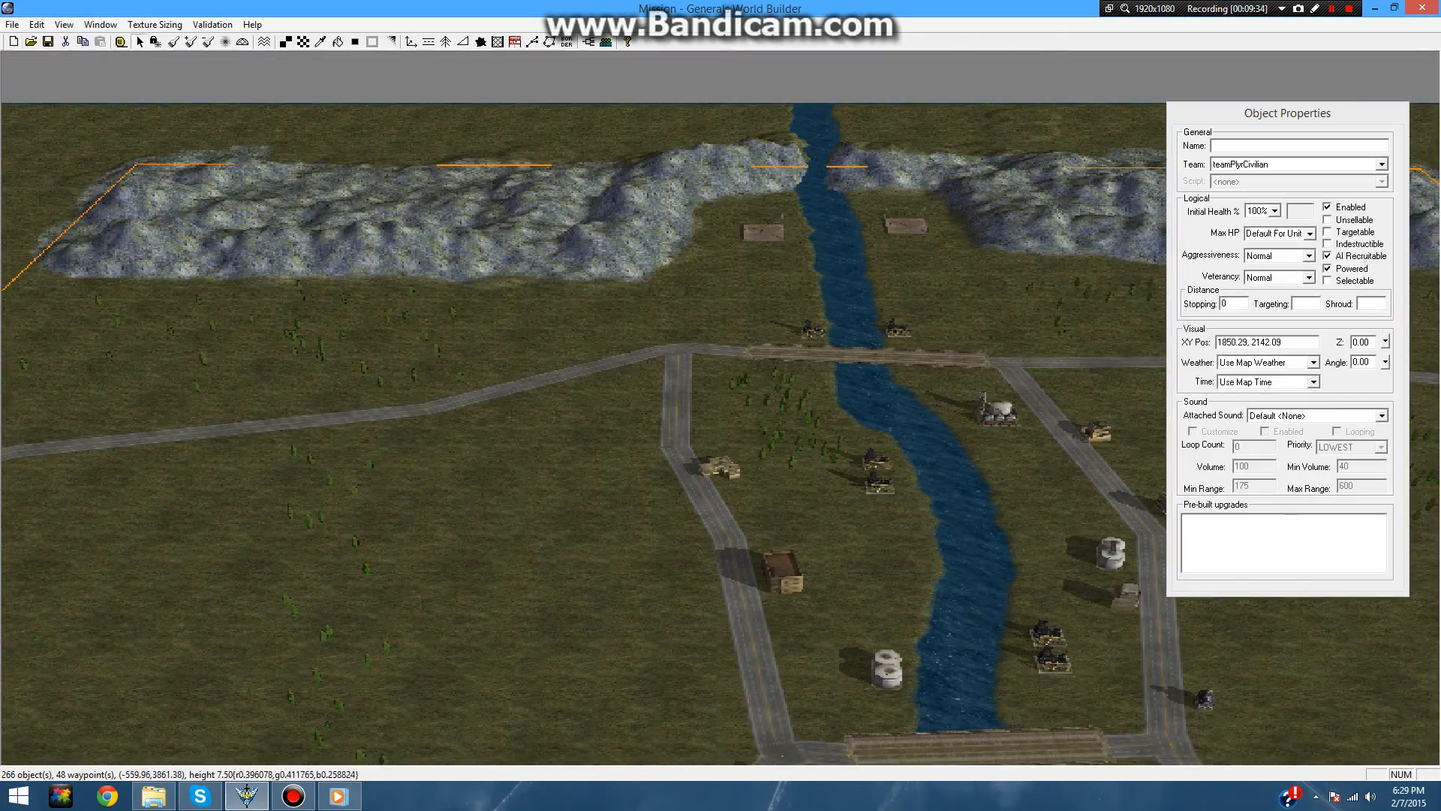
- Save the map among the user maps under the name Oil Town, dismissing the recorder's purchase notice
click(12, 25)
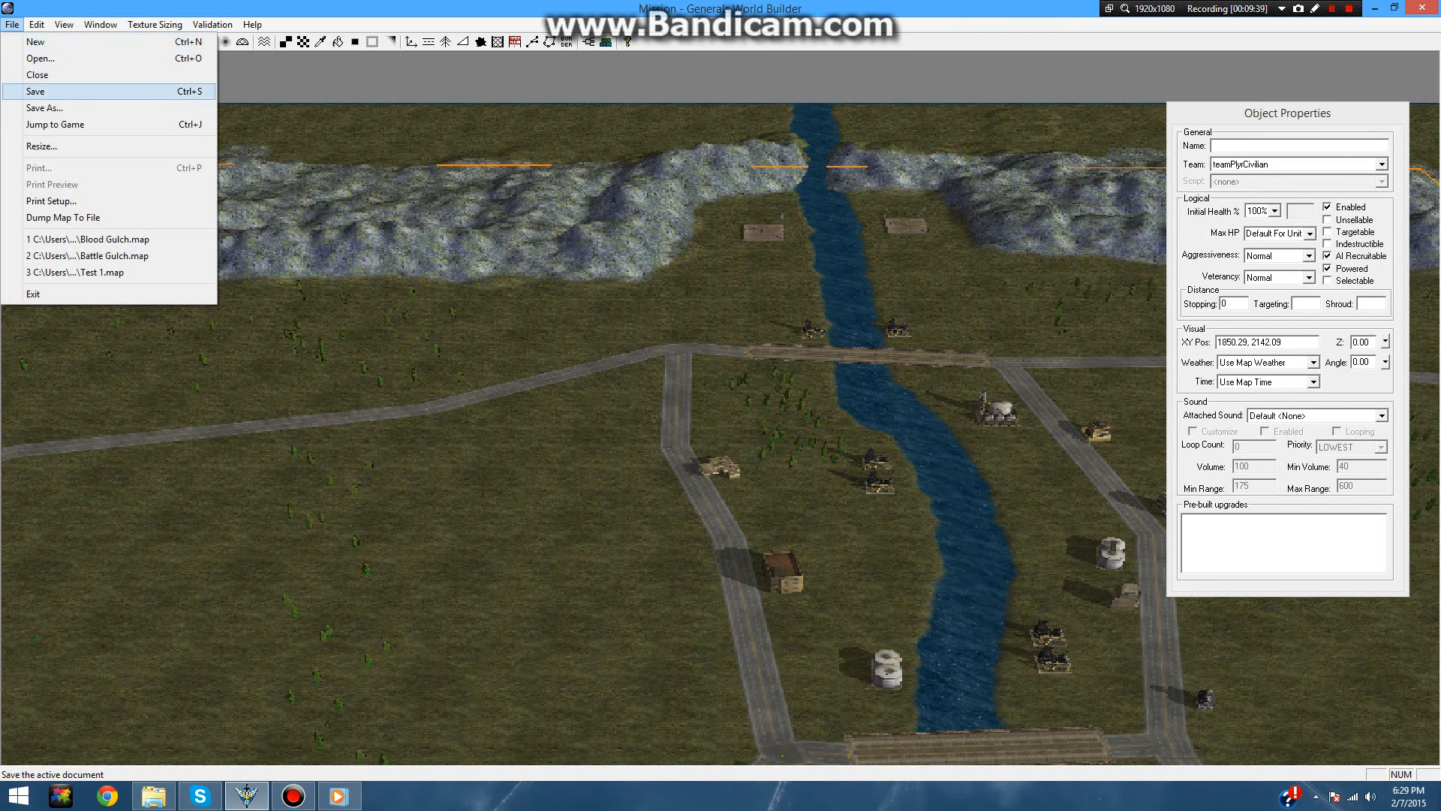
click(46, 91)
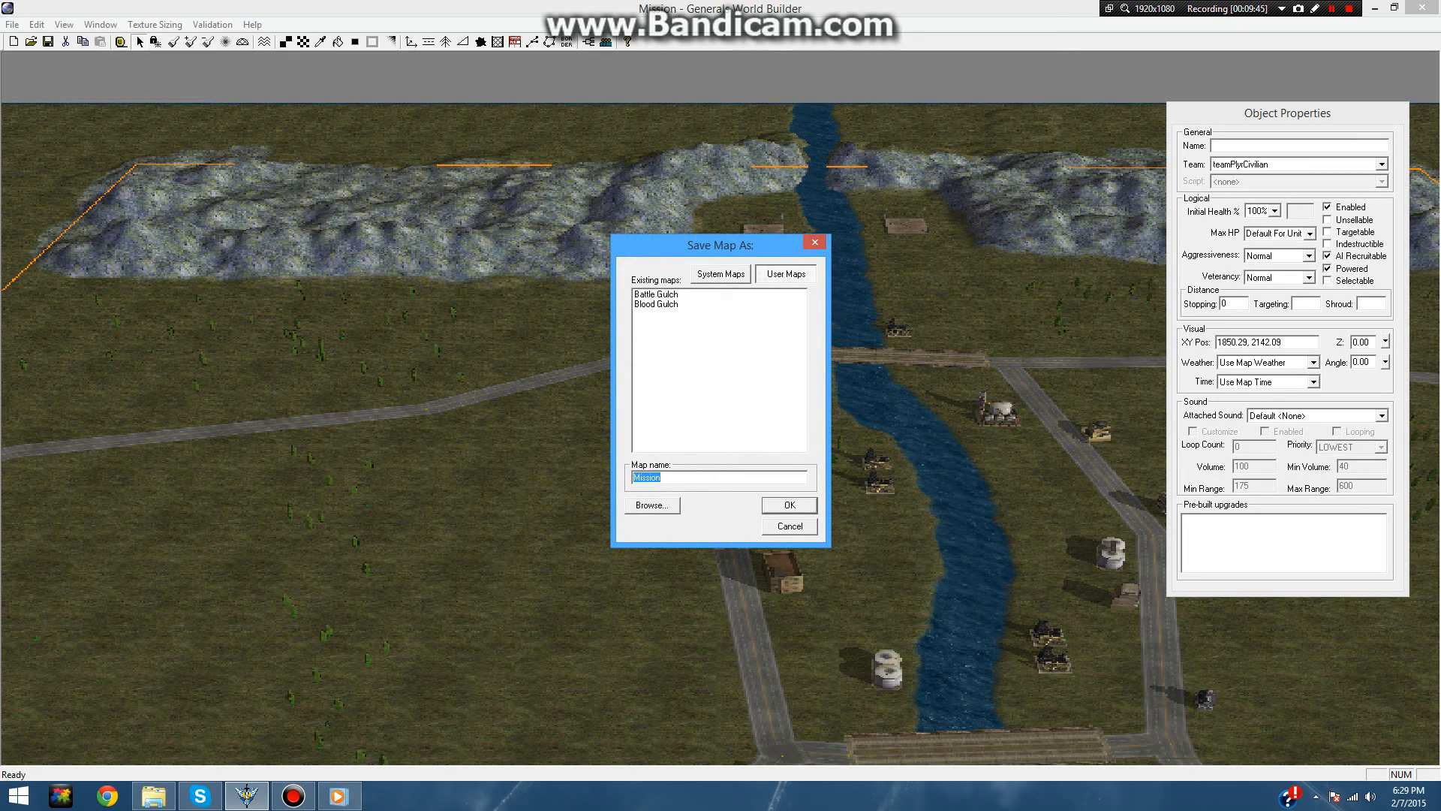
key(BackSpace)
text(Oil Town)
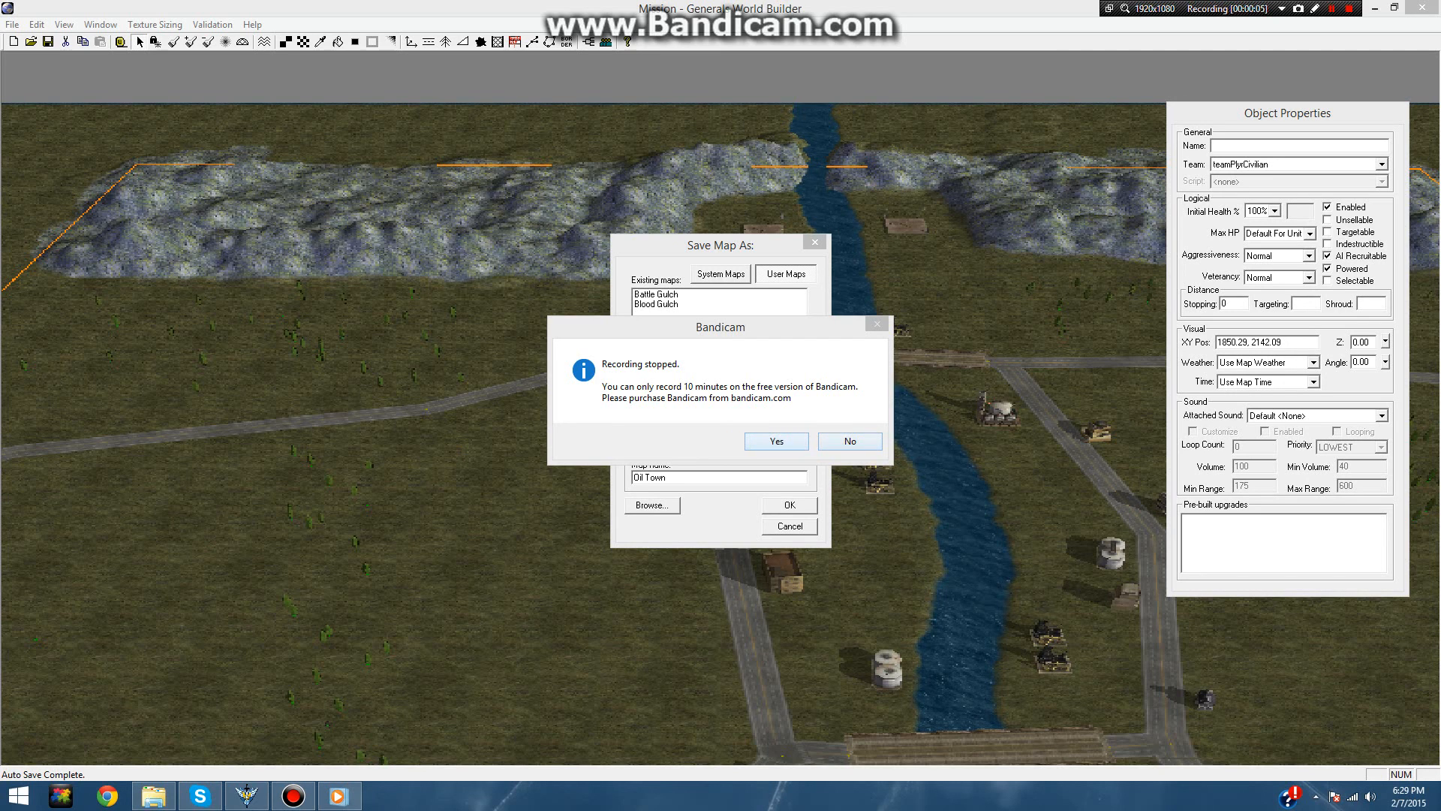
click(850, 441)
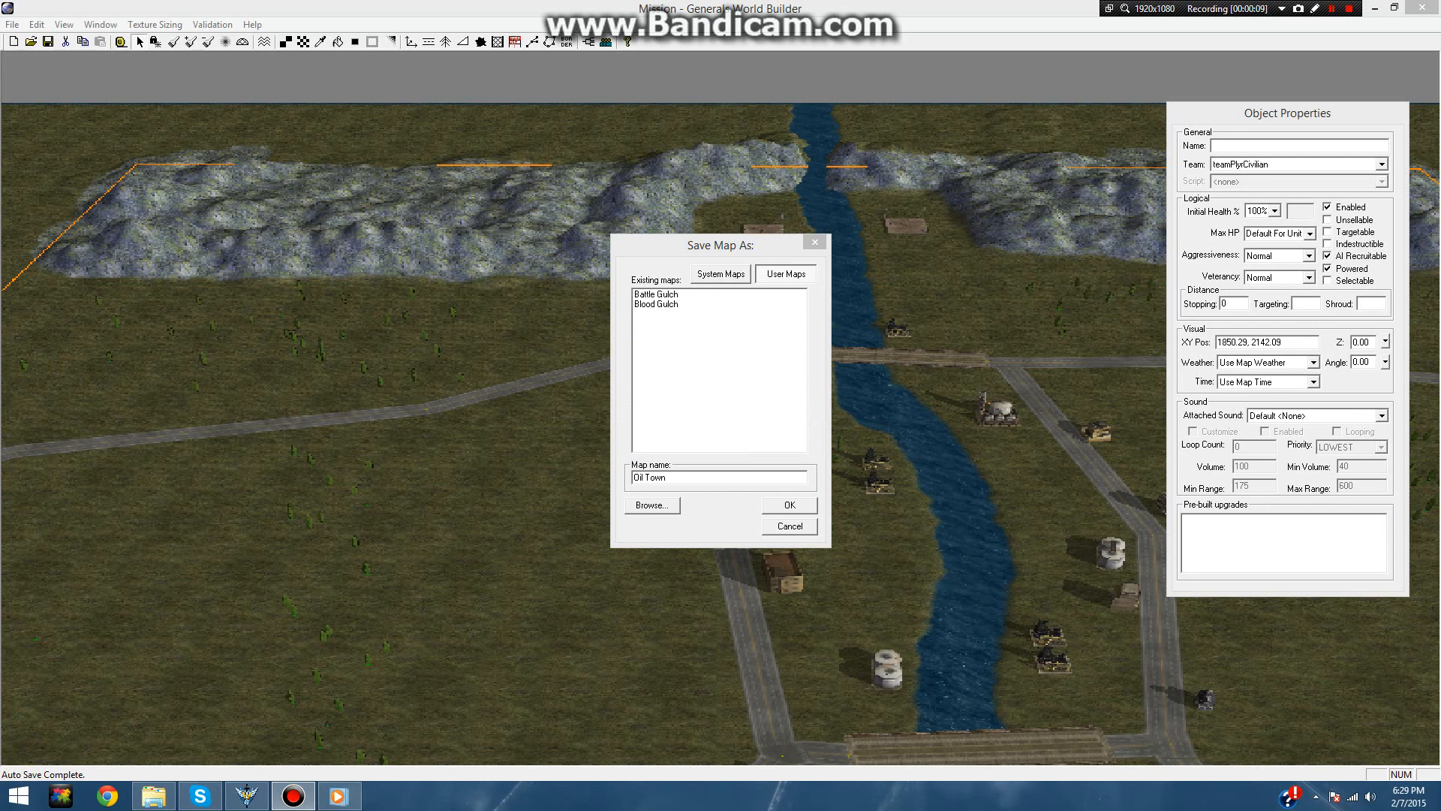
click(790, 526)
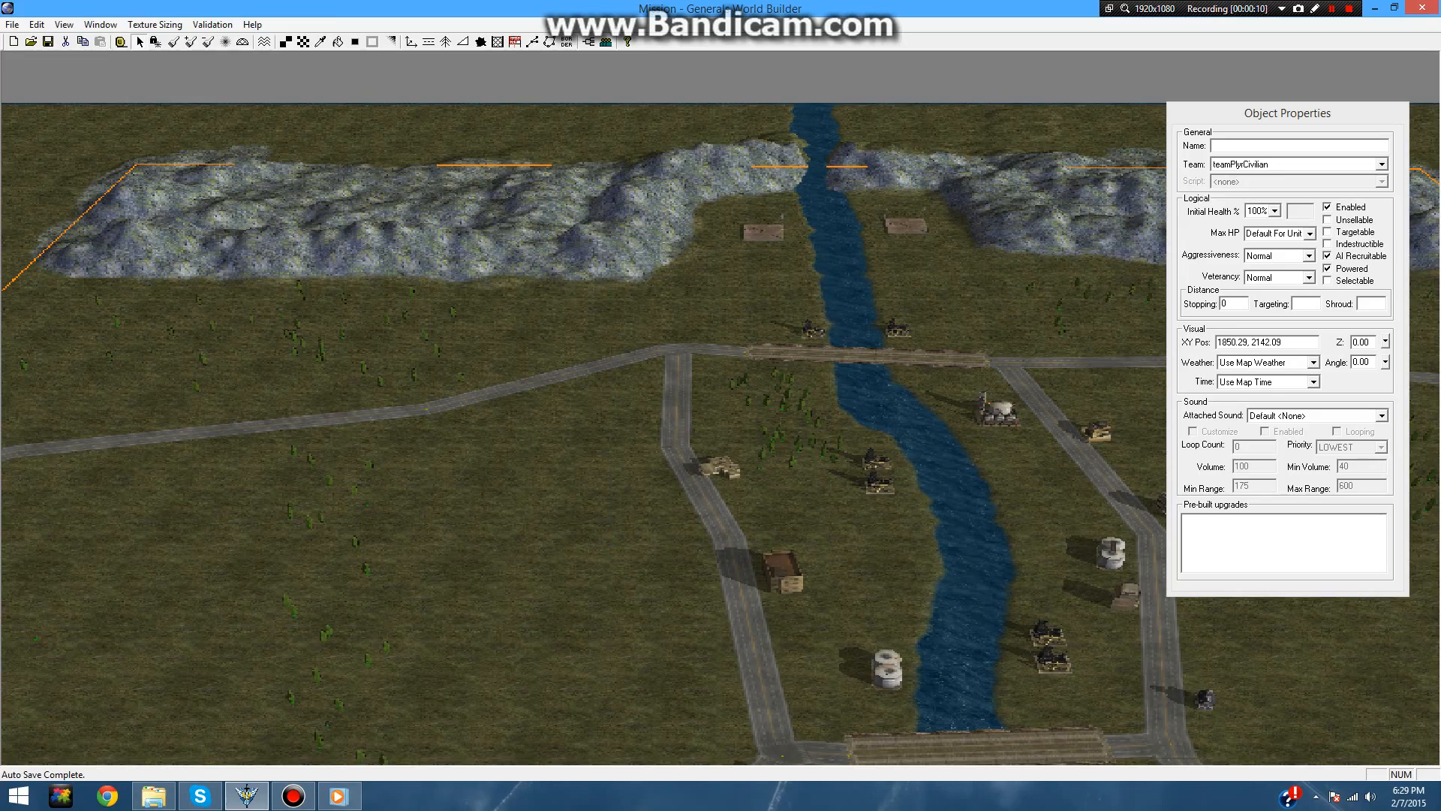
- Draw a closed area trigger just inside the western road loop, leaving out its eastern part, and assign it an inner perimeter name
right_drag(795, 510, 498, 426)
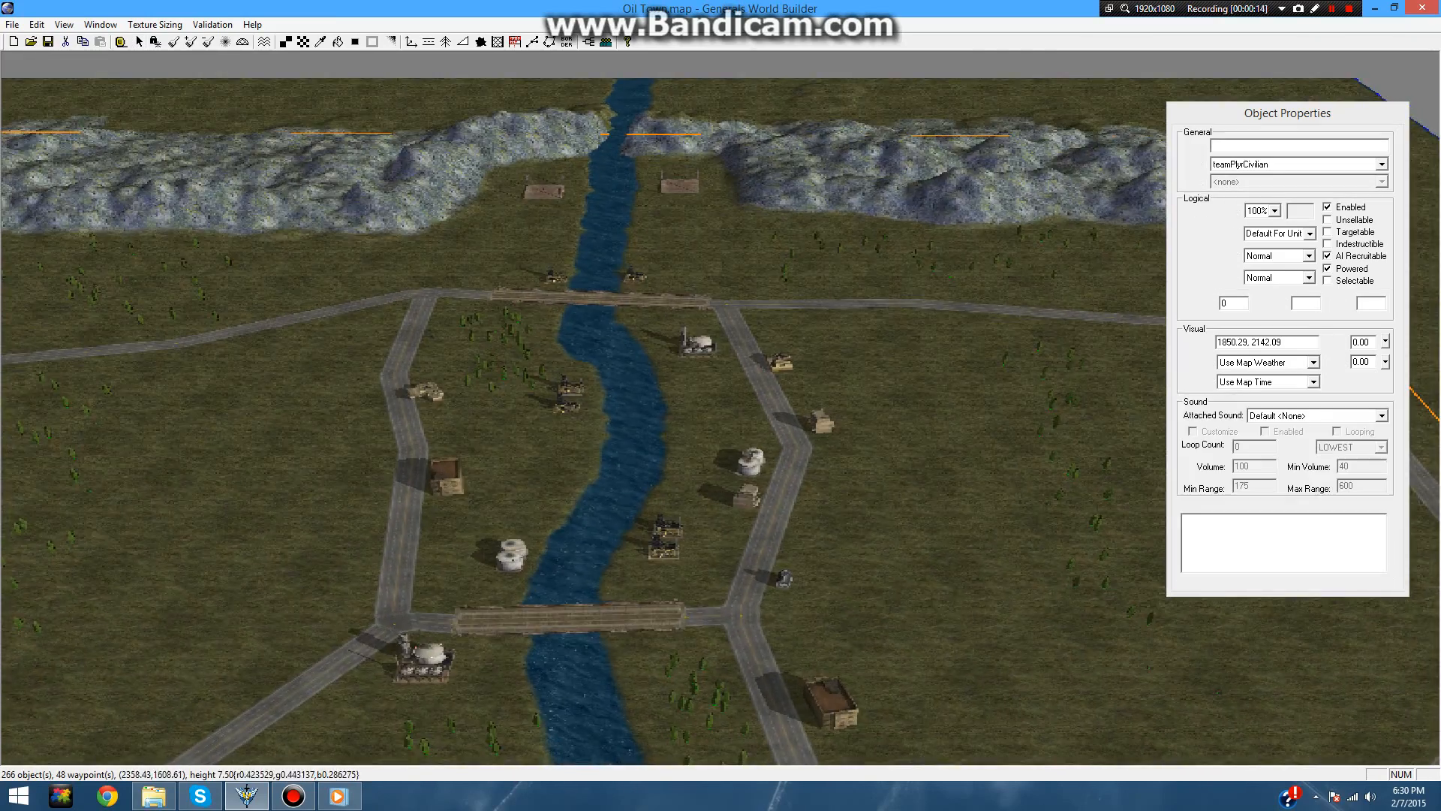
right_drag(669, 434, 882, 453)
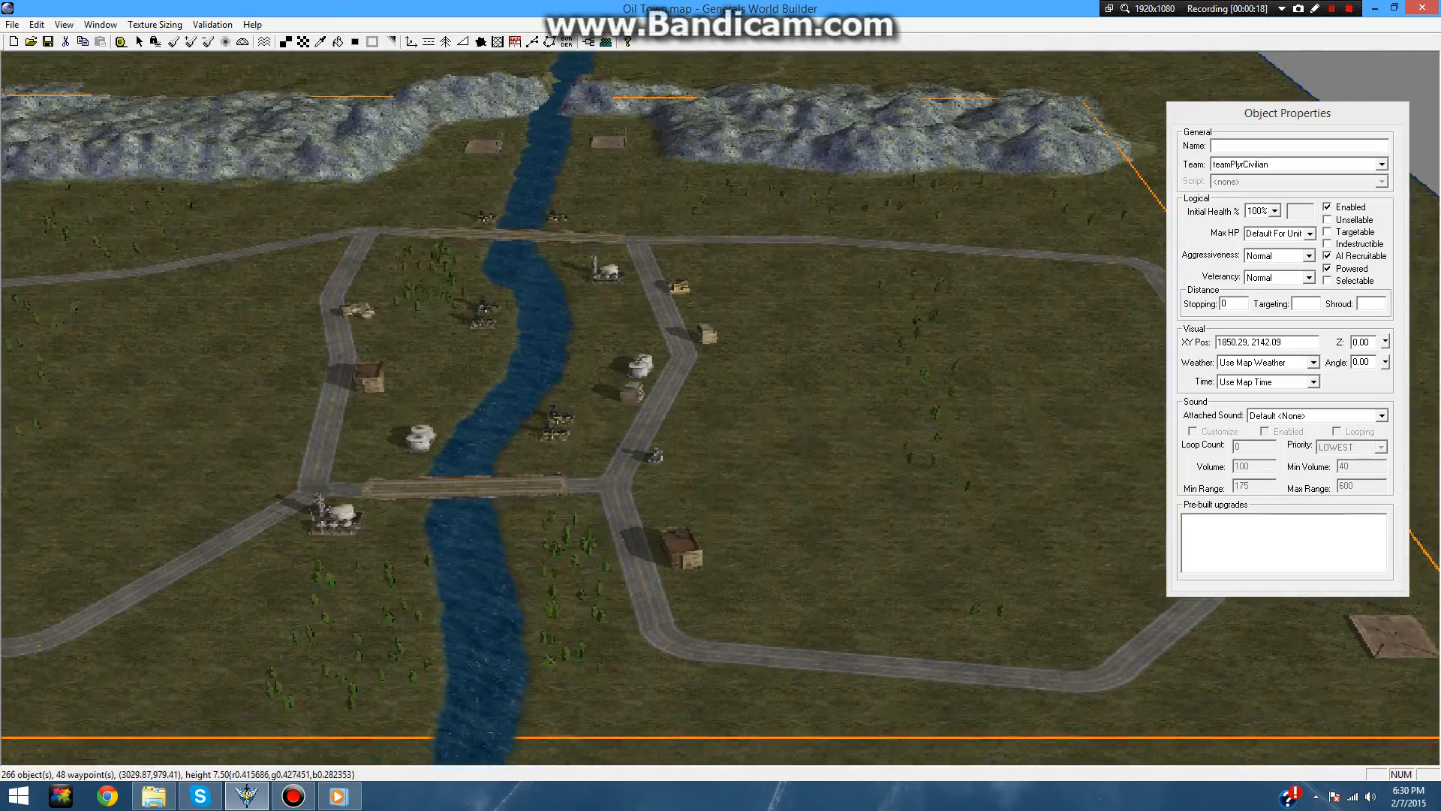
right_drag(203, 495, 474, 424)
right_drag(598, 514, 780, 461)
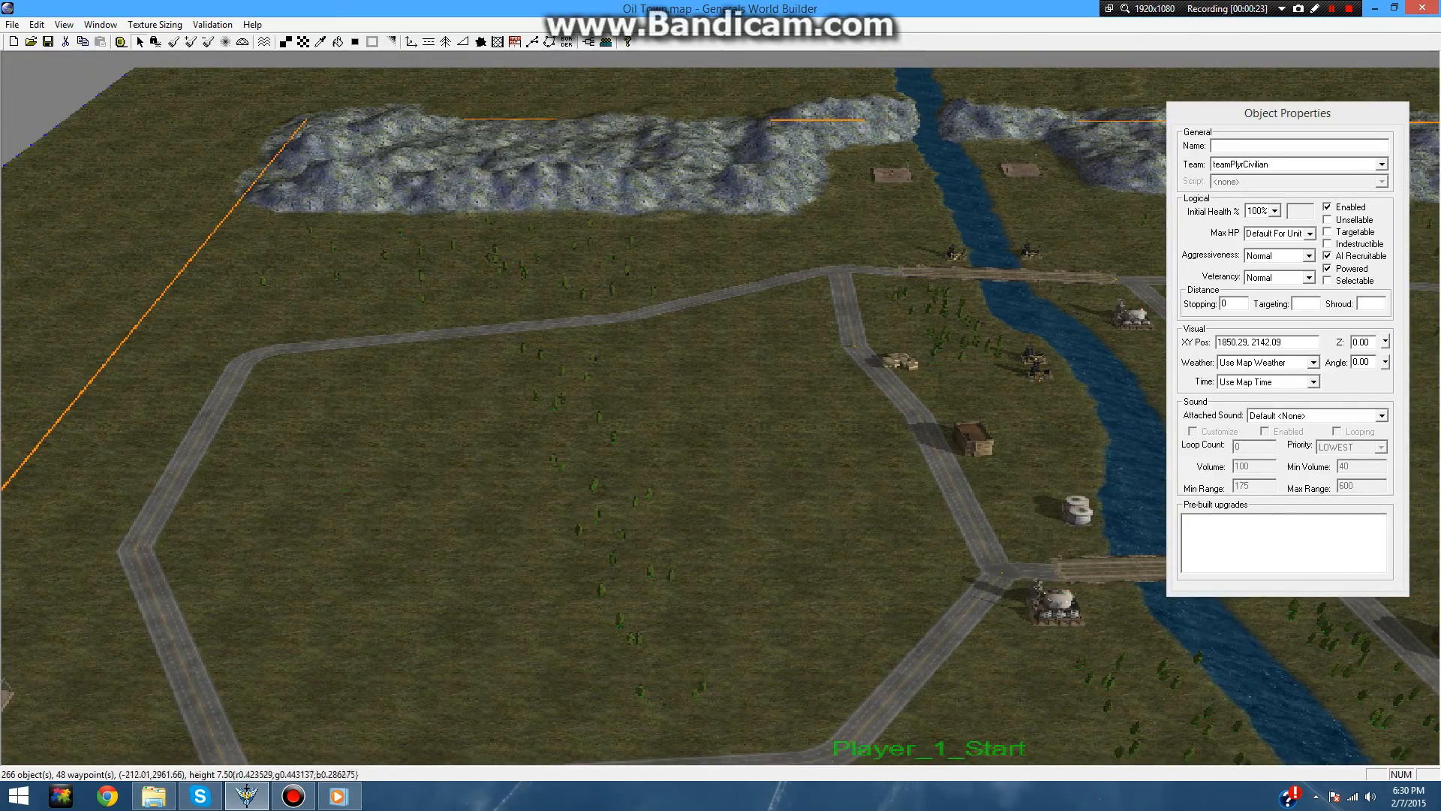
right_drag(1126, 488, 756, 488)
right_drag(855, 465, 737, 488)
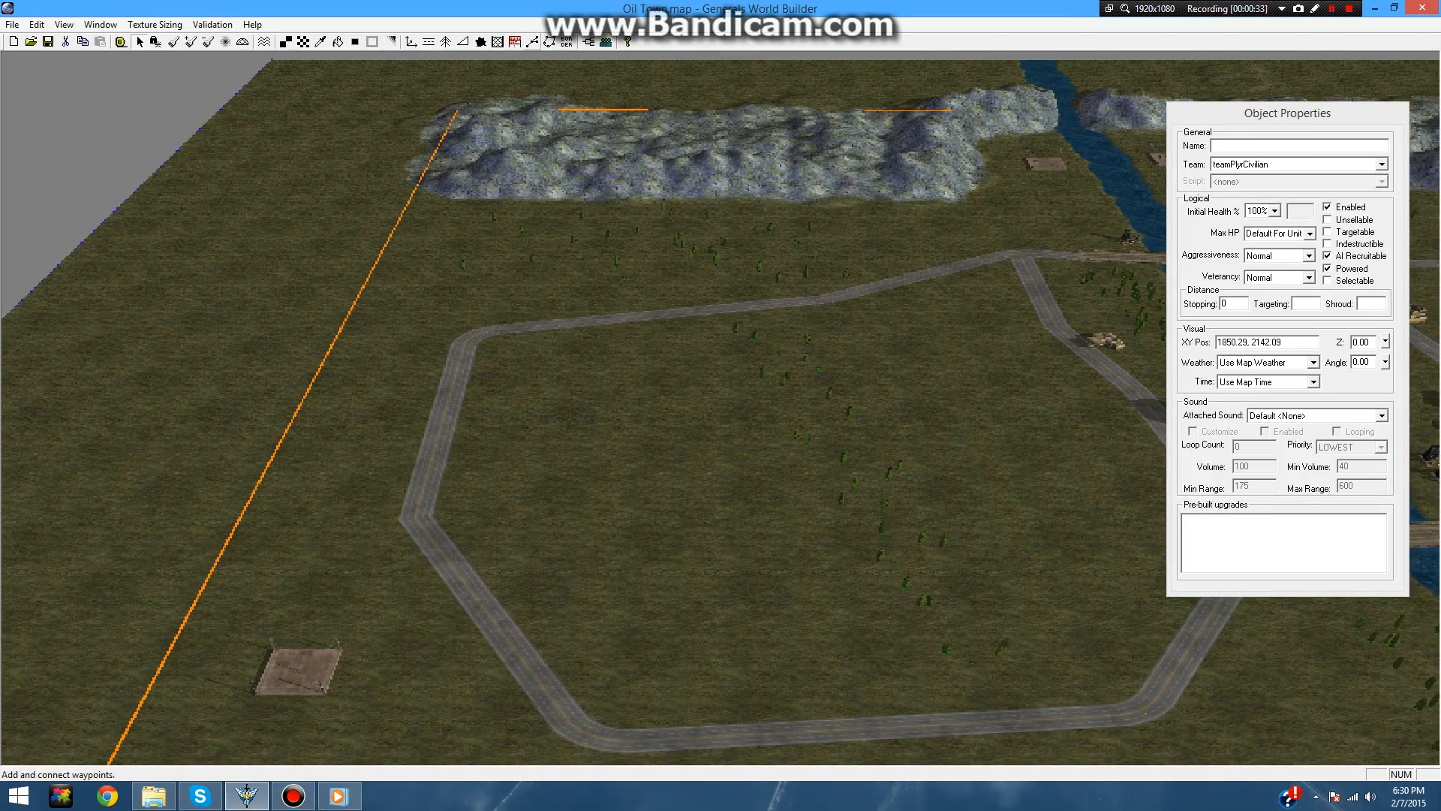
click(550, 42)
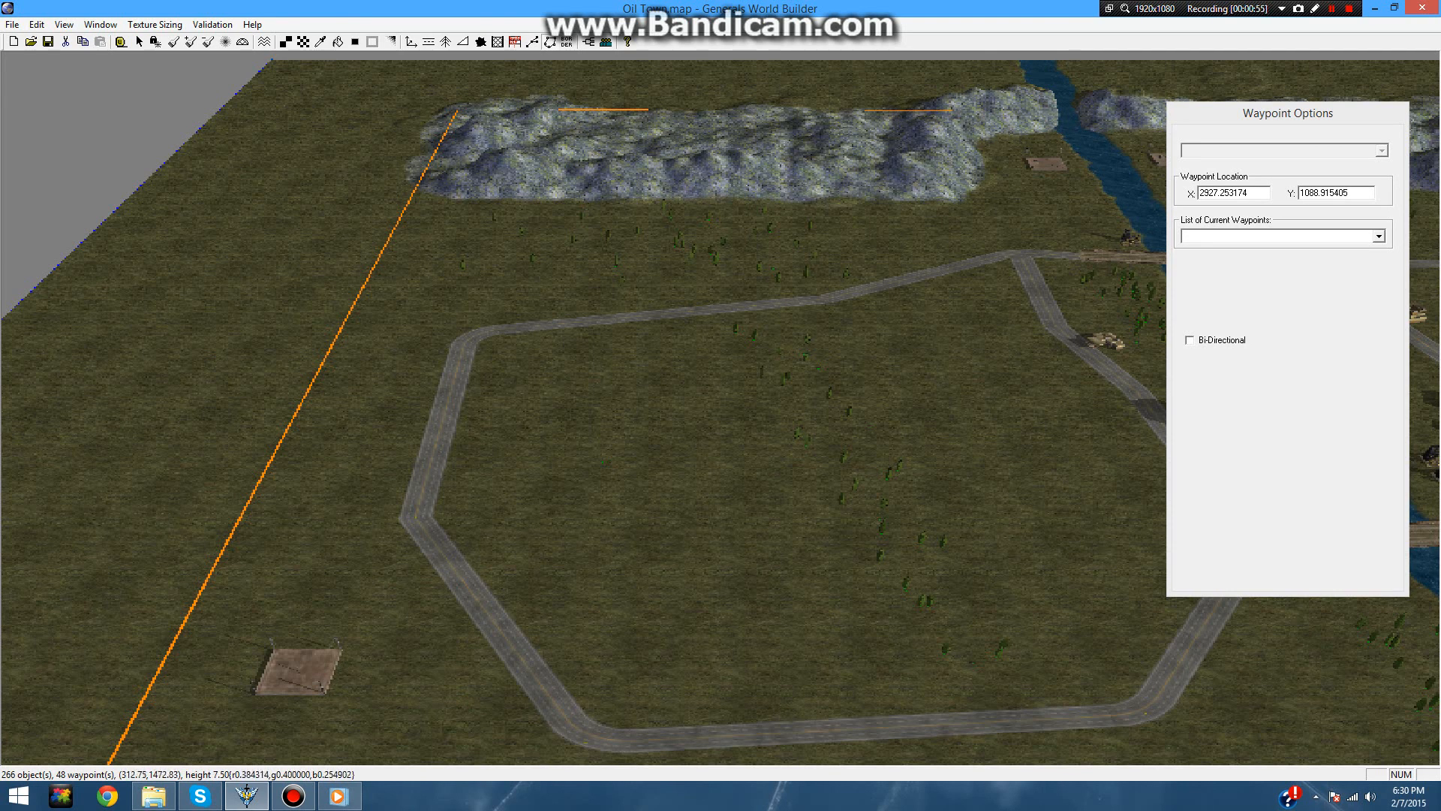
click(551, 42)
click(494, 346)
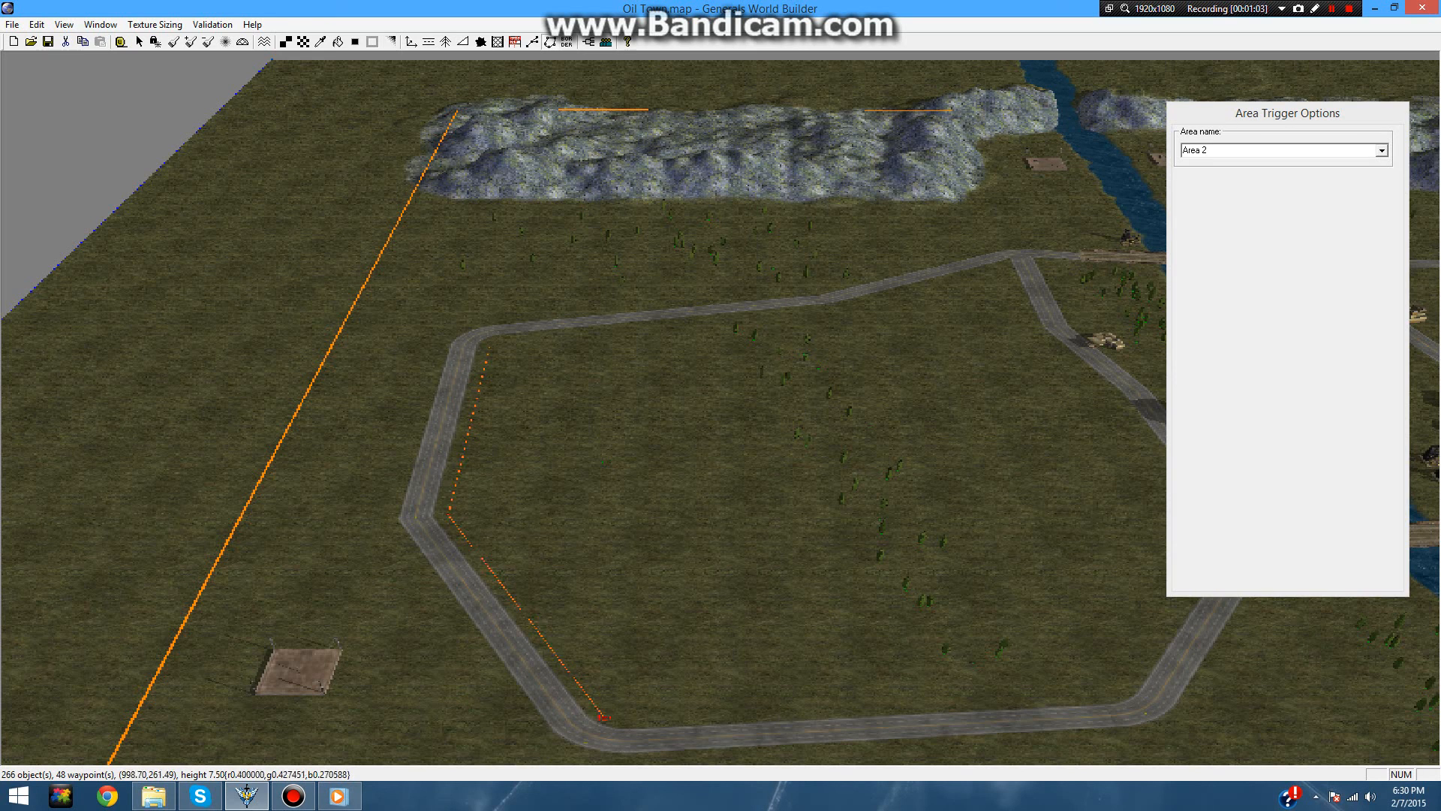
click(929, 693)
click(787, 473)
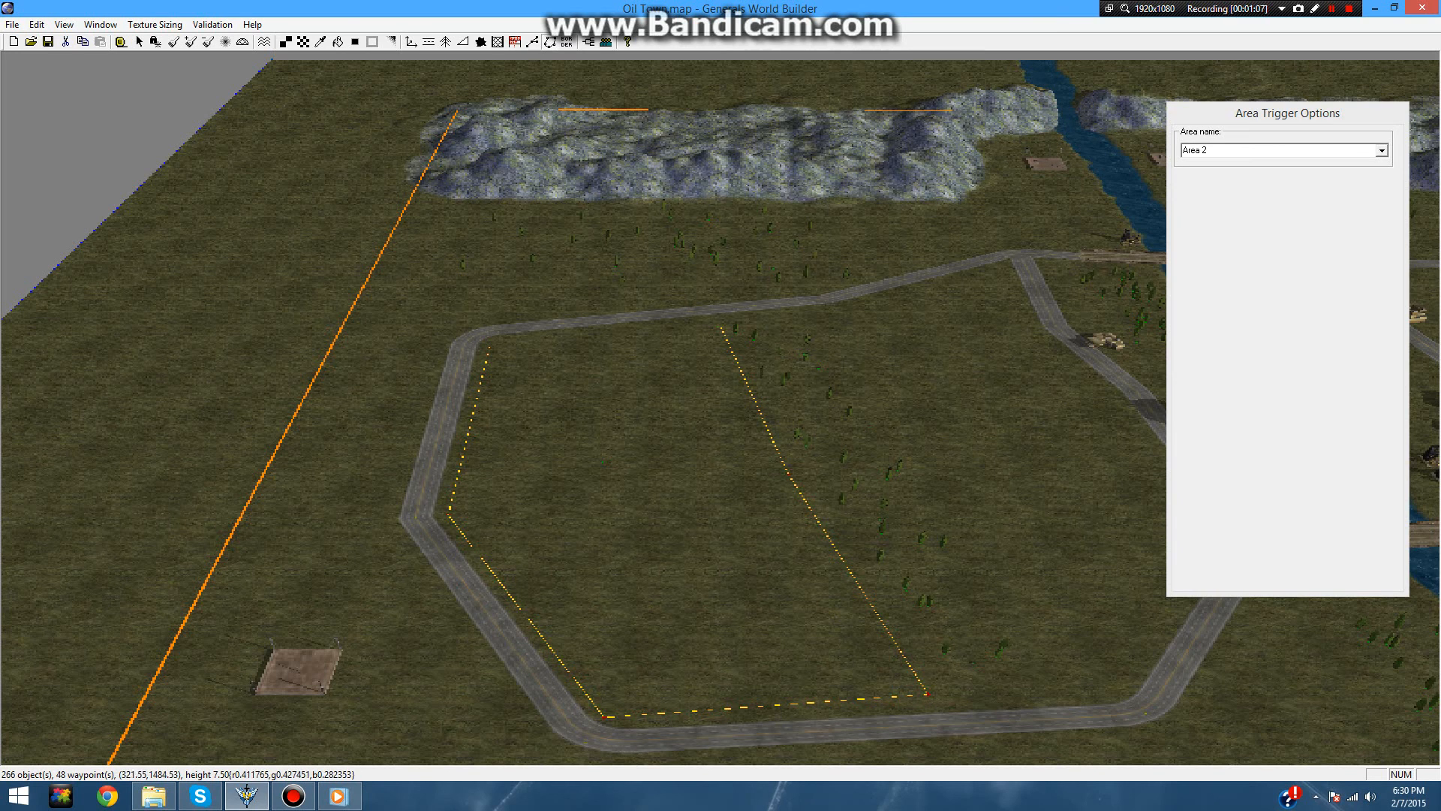
click(491, 346)
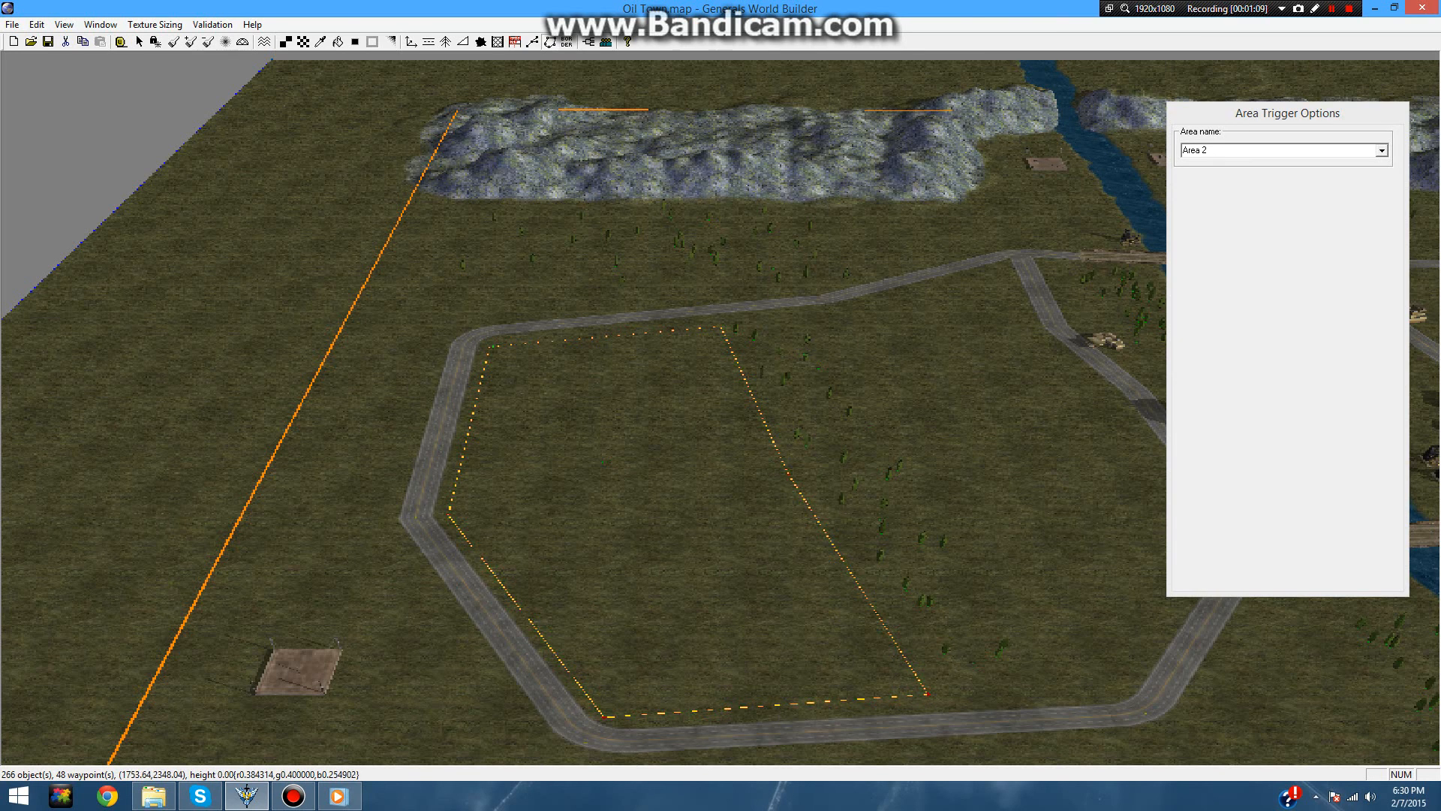
click(1382, 151)
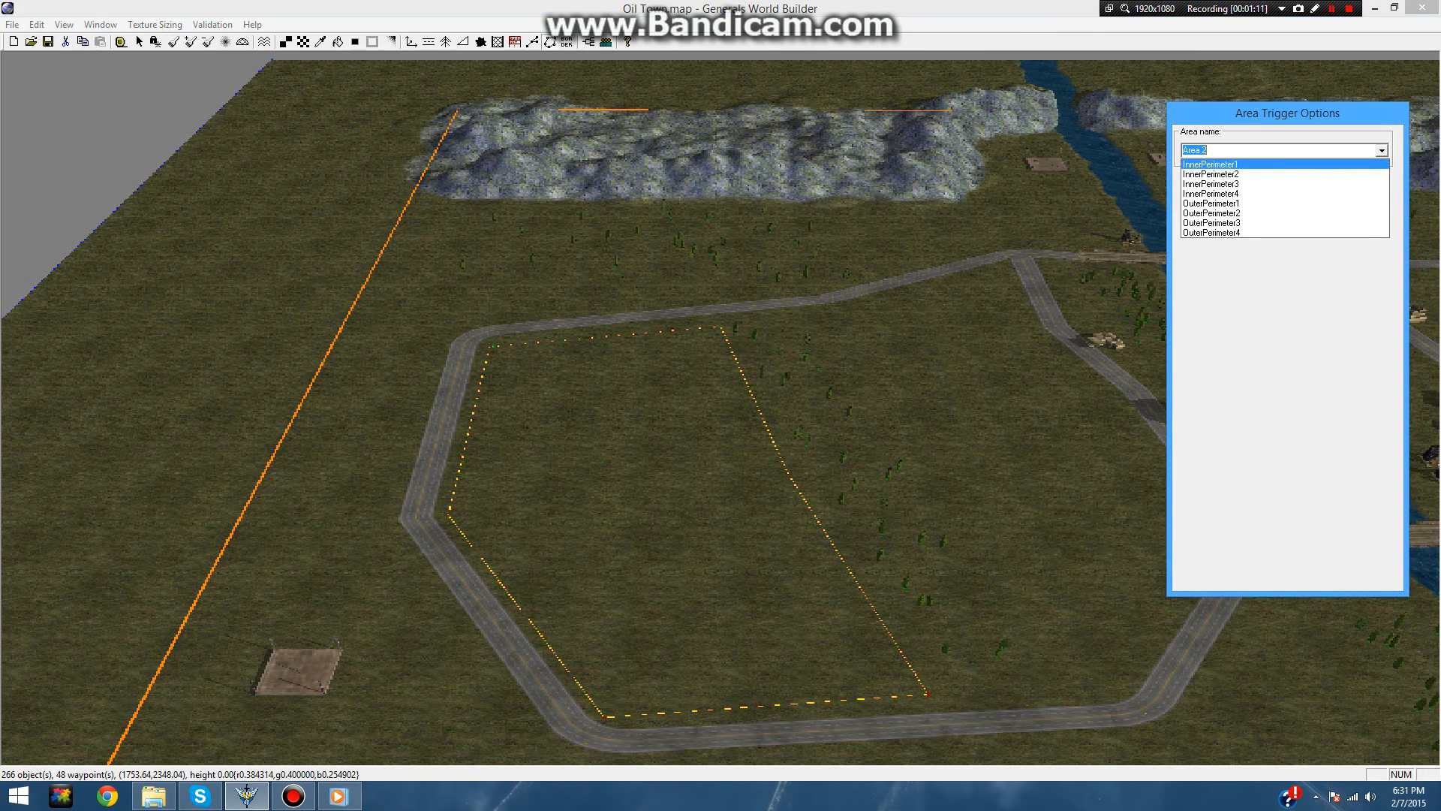
click(1210, 194)
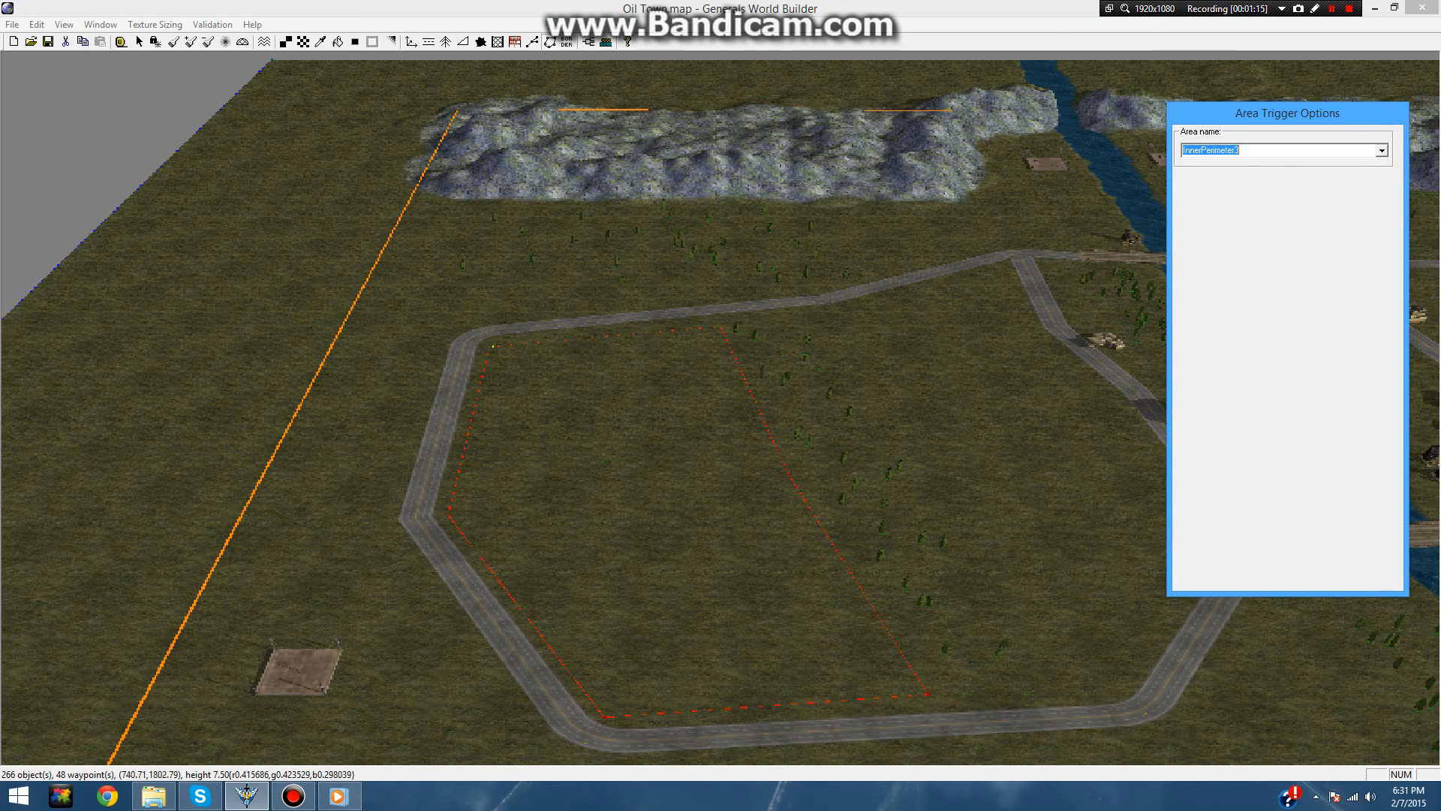
- Draw a larger closed area trigger around the western loop's inner perimeter, following the road's outer edge, and assign it an outer perimeter name
scroll(491, 346, up, 1)
click(737, 298)
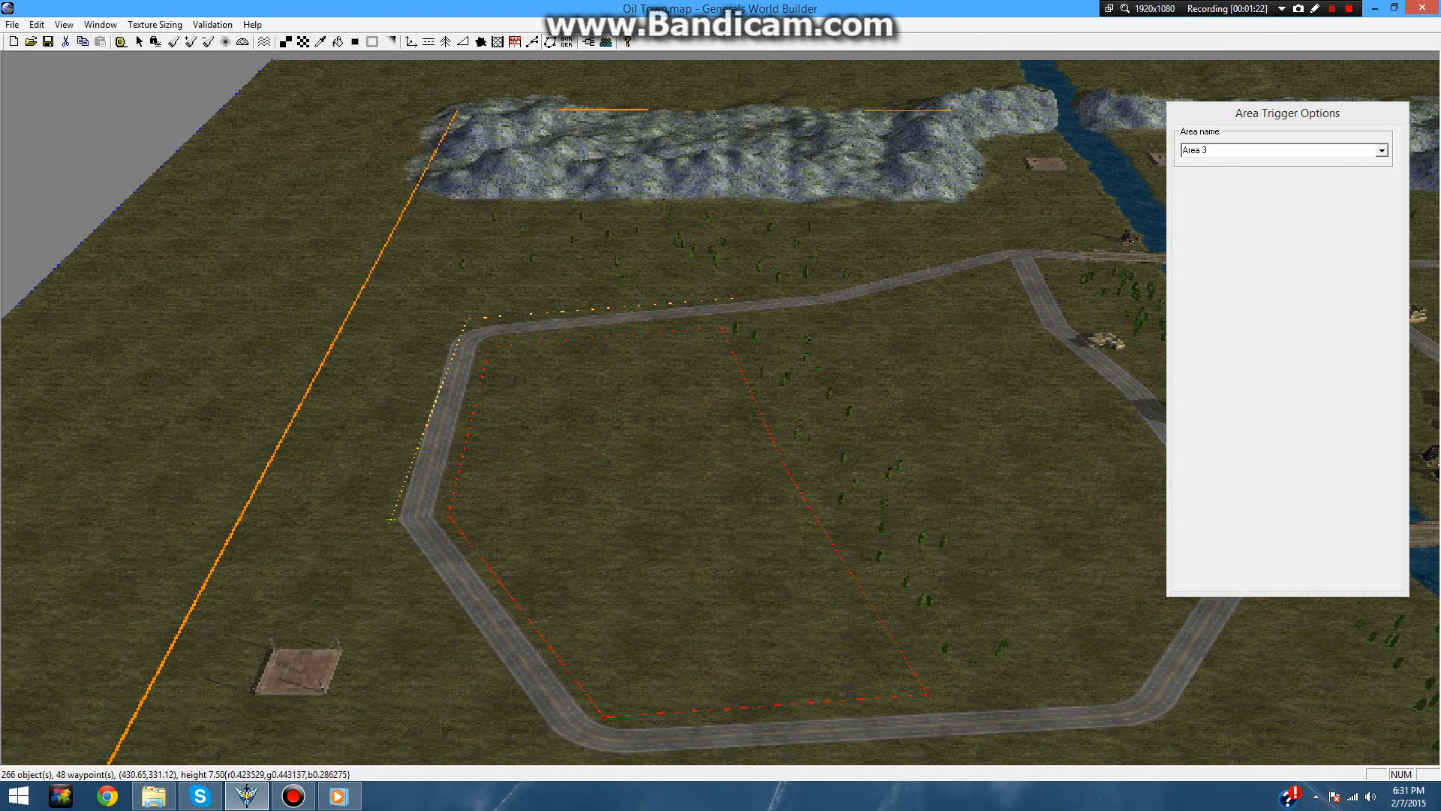
click(588, 753)
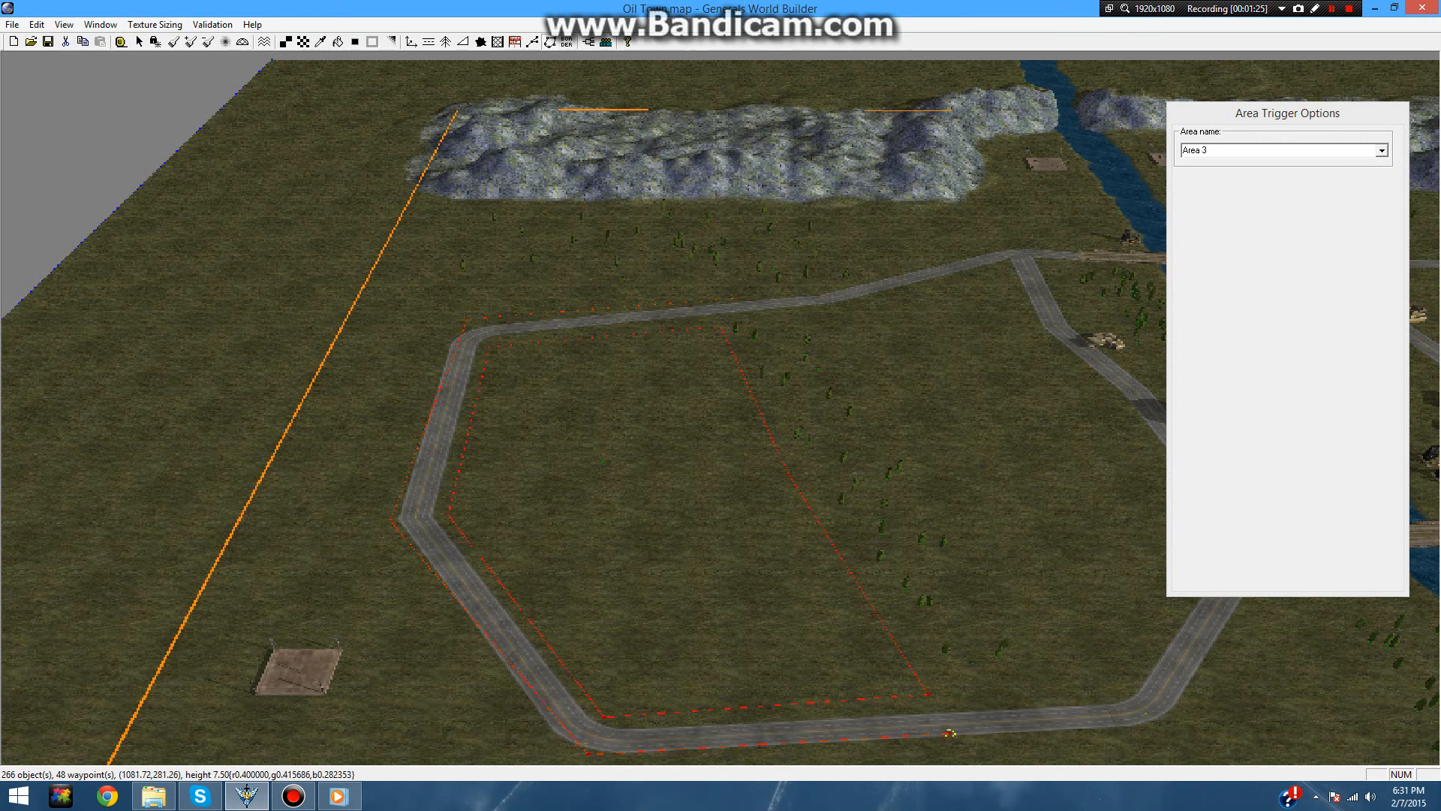
click(950, 733)
click(1382, 151)
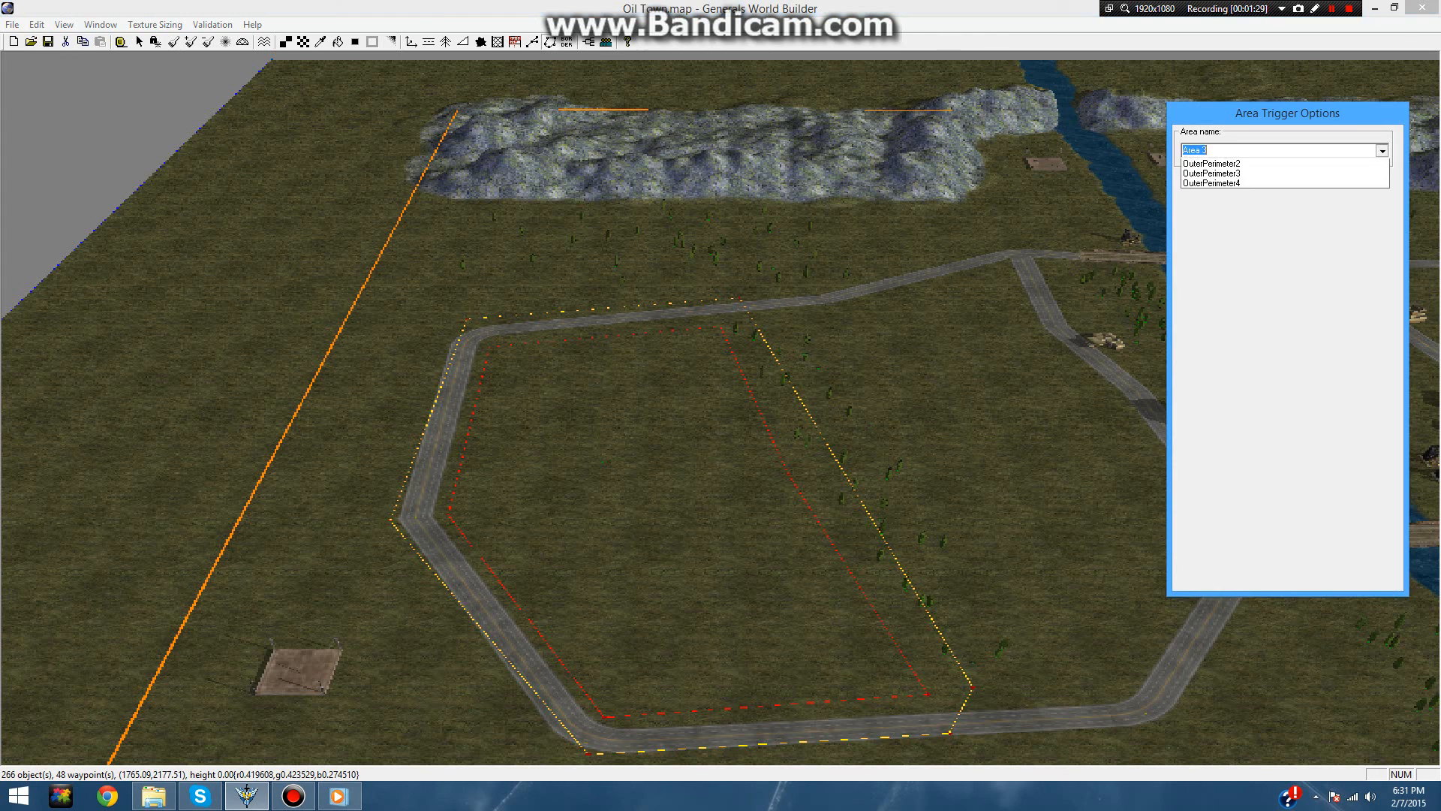
click(1314, 203)
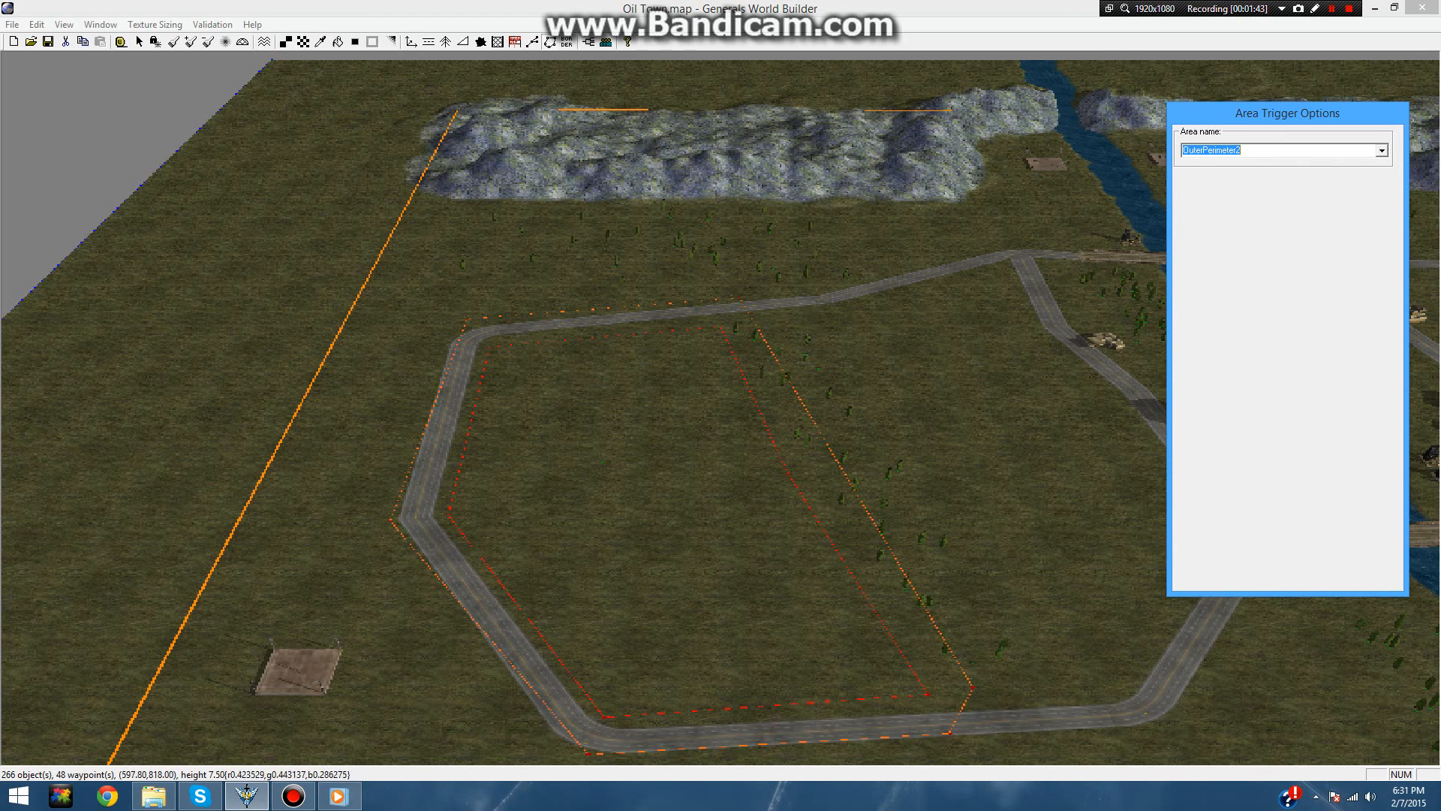
- Draw a small four-sided area trigger in the middle of the western inner perimeter and name it CombatZone
click(630, 512)
click(640, 540)
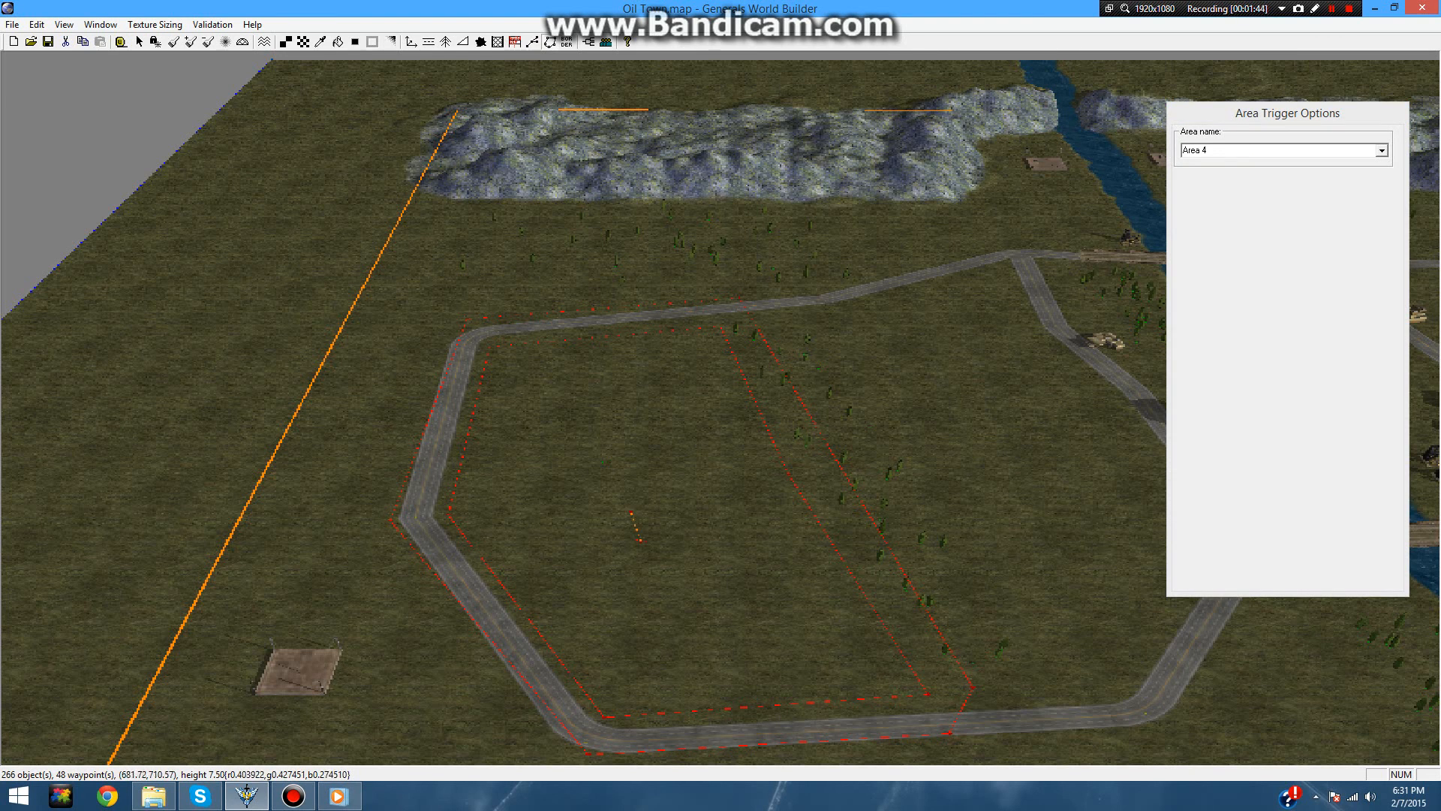
click(691, 537)
click(674, 499)
click(629, 511)
click(1382, 151)
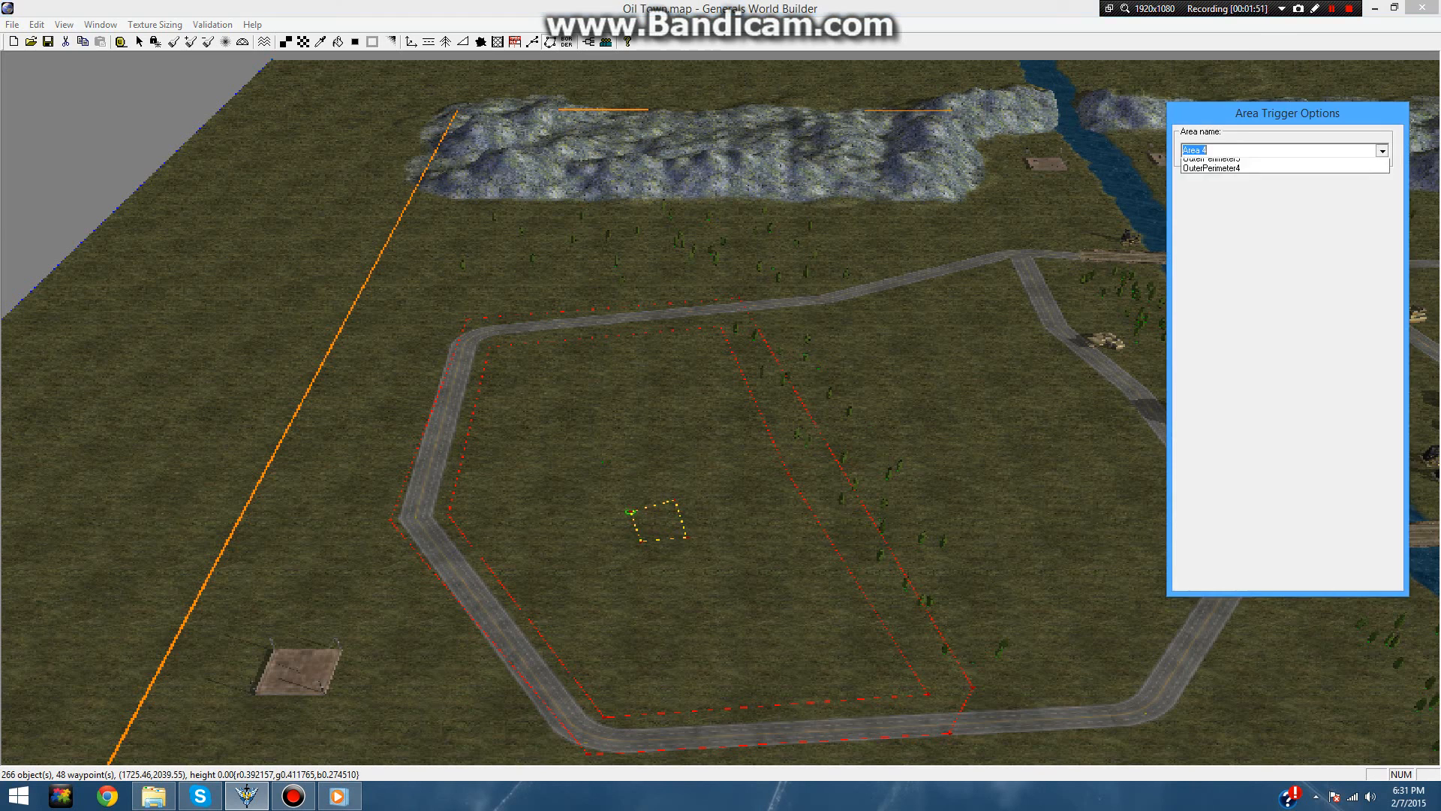
click(1382, 150)
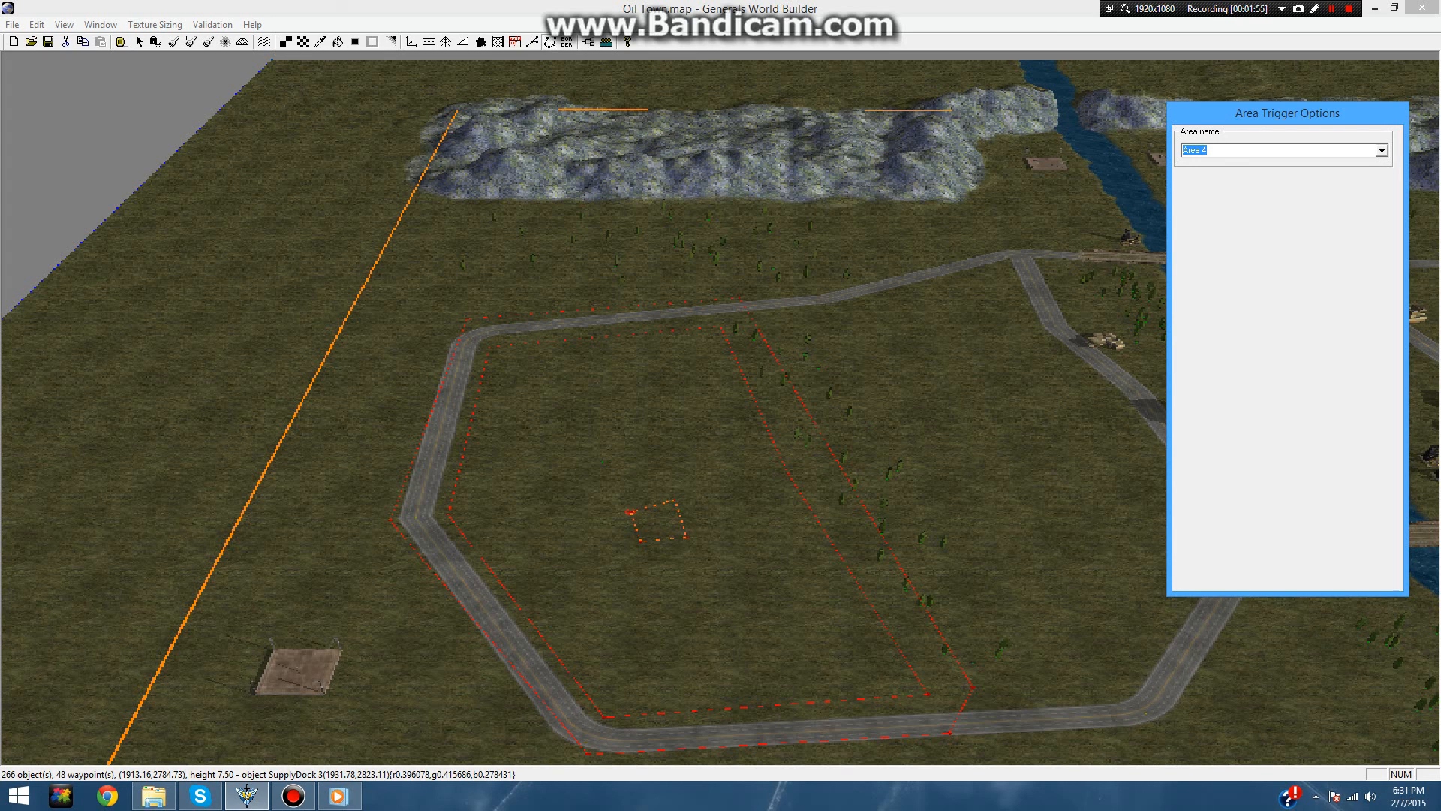
text(CO)
key(BackSpace)
key(BackSpace)
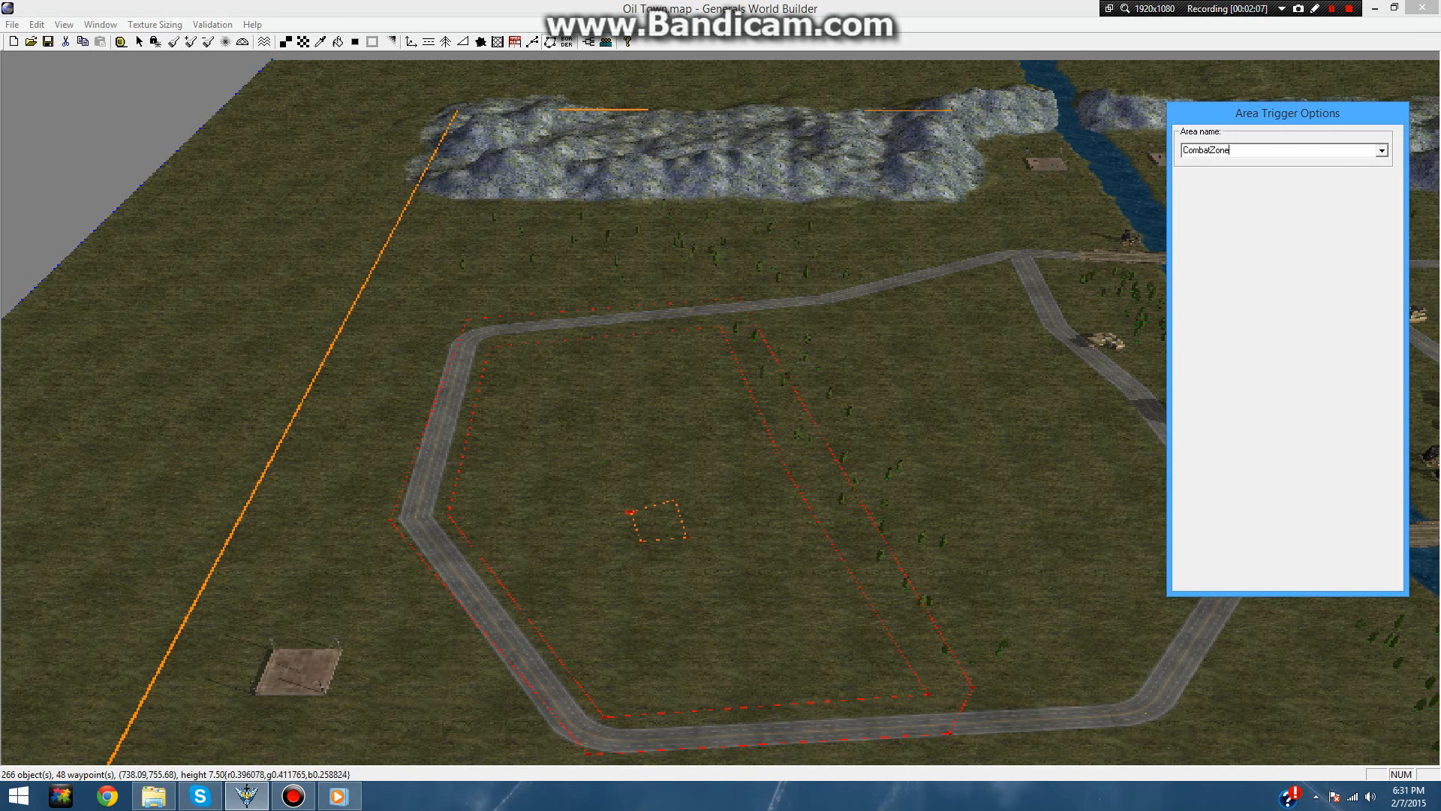
key(ctrl)
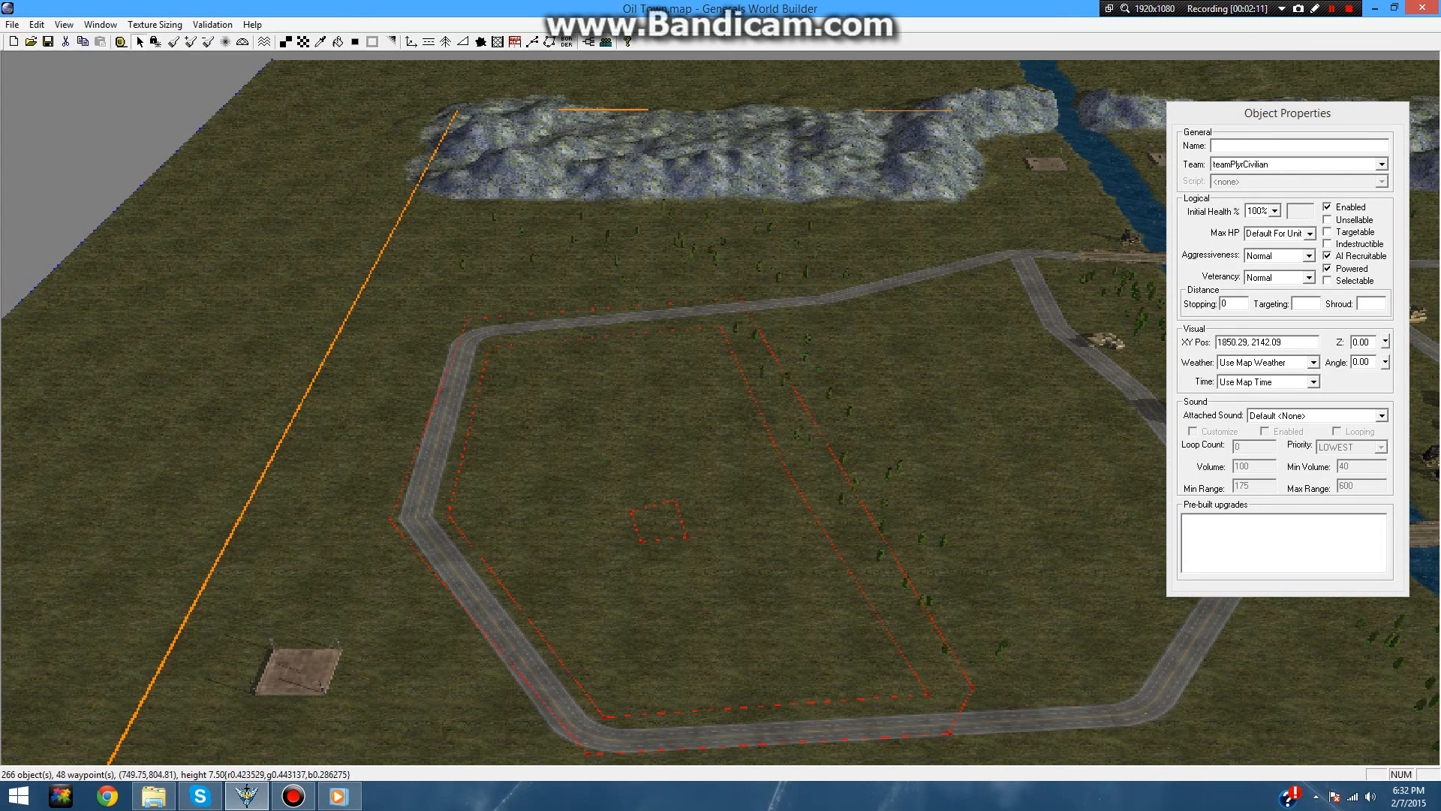
click(653, 522)
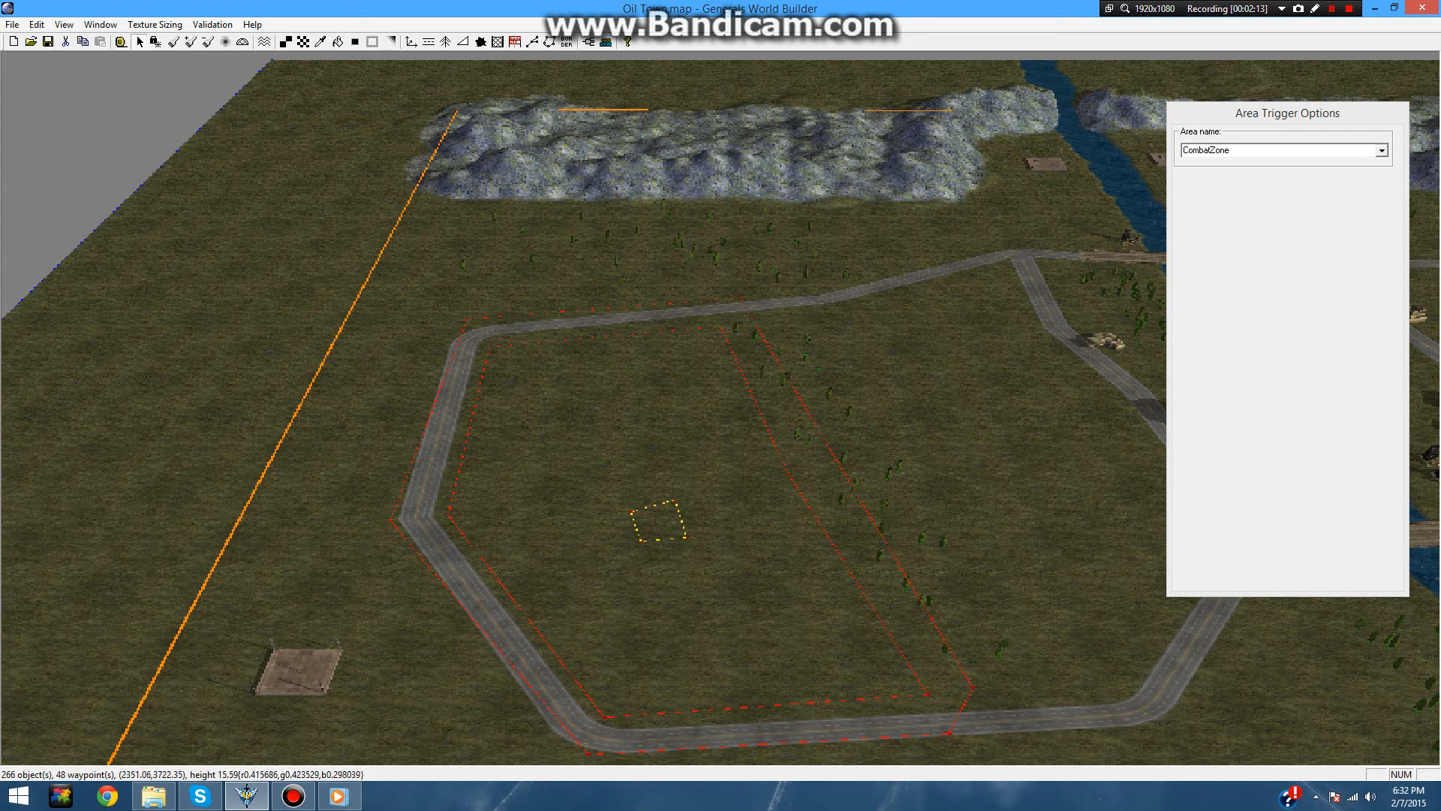
click(708, 606)
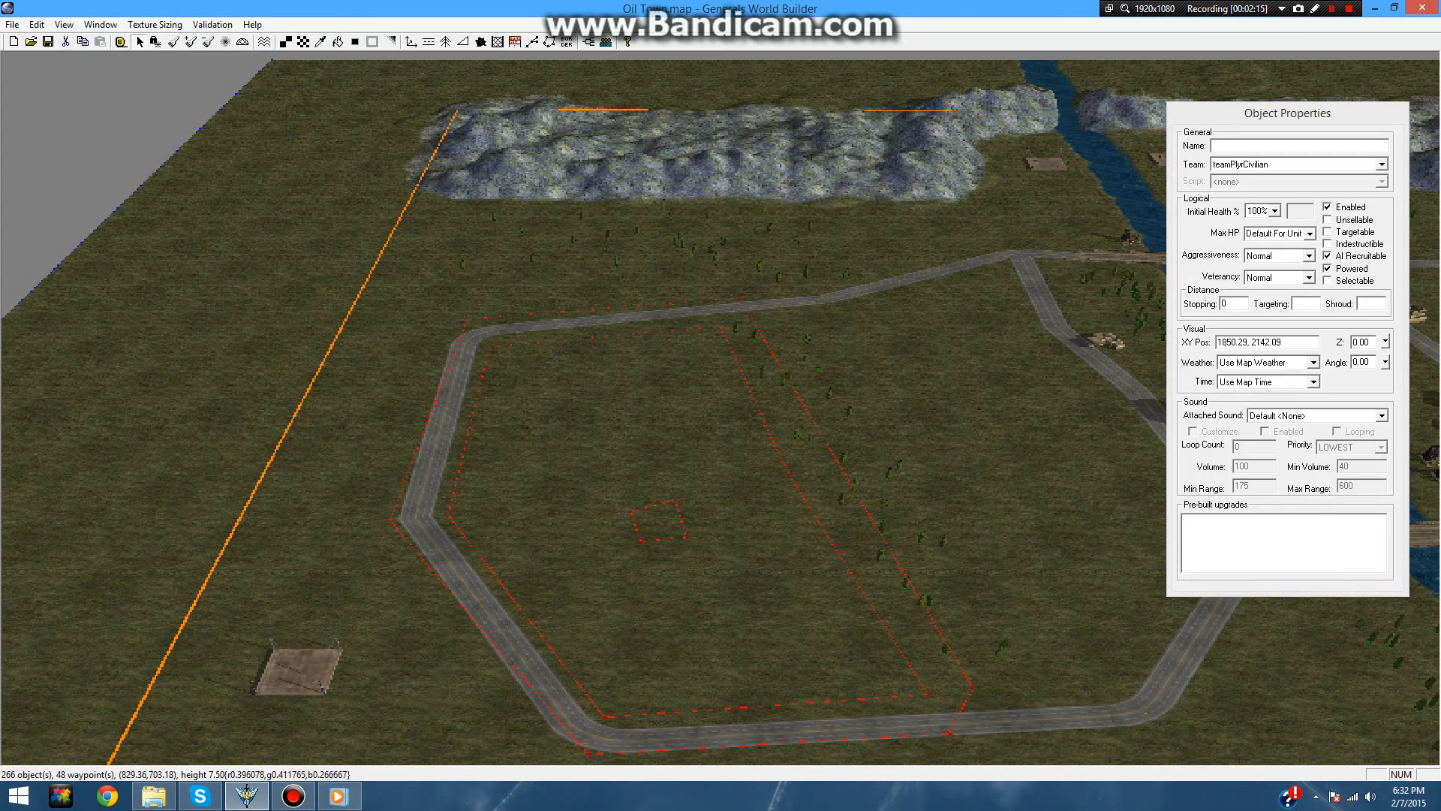
- Add a waypoint path from the western combat zone across the southern bridge into the eastern road loop, labelled Center1
scroll(702, 503, down, 4)
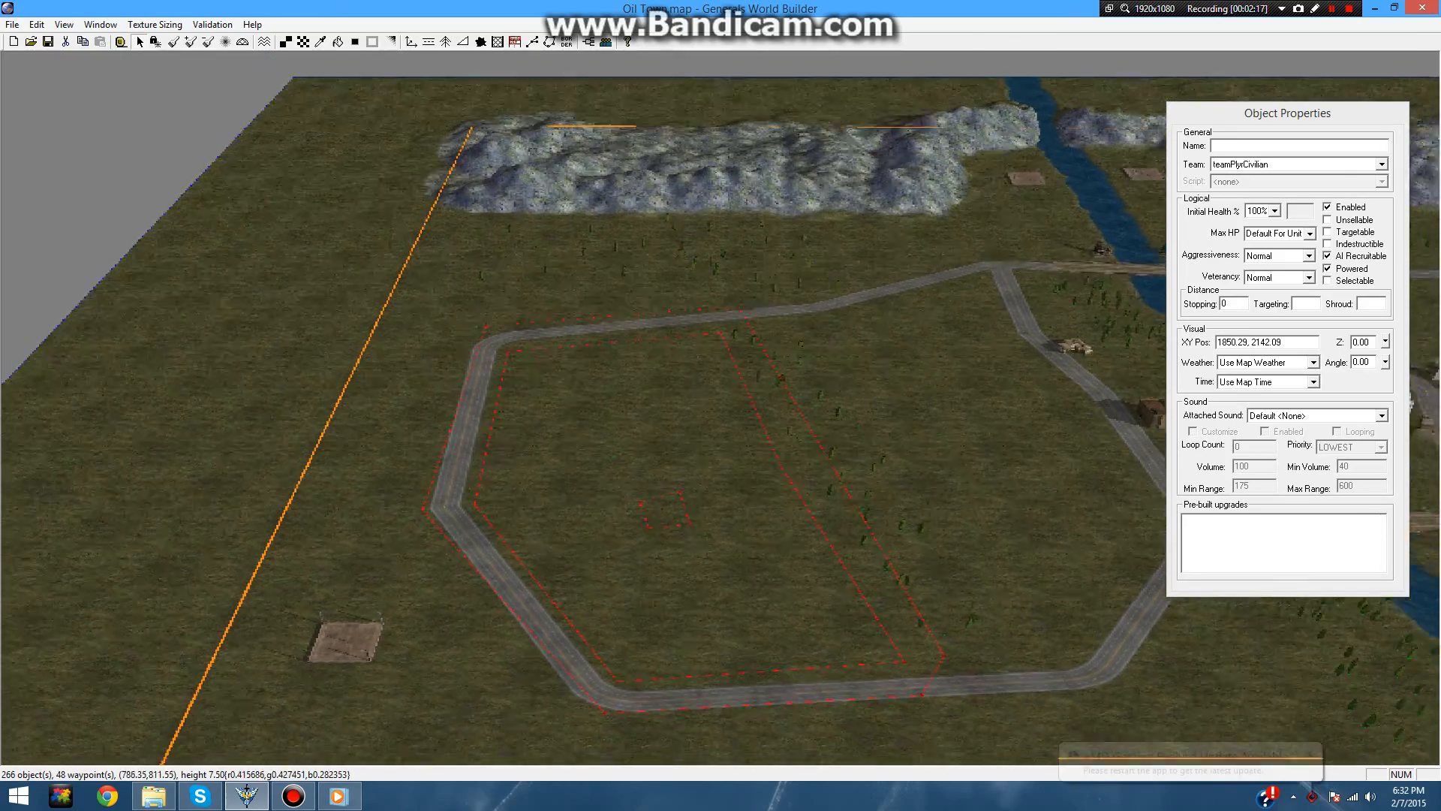
right_drag(653, 461, 390, 447)
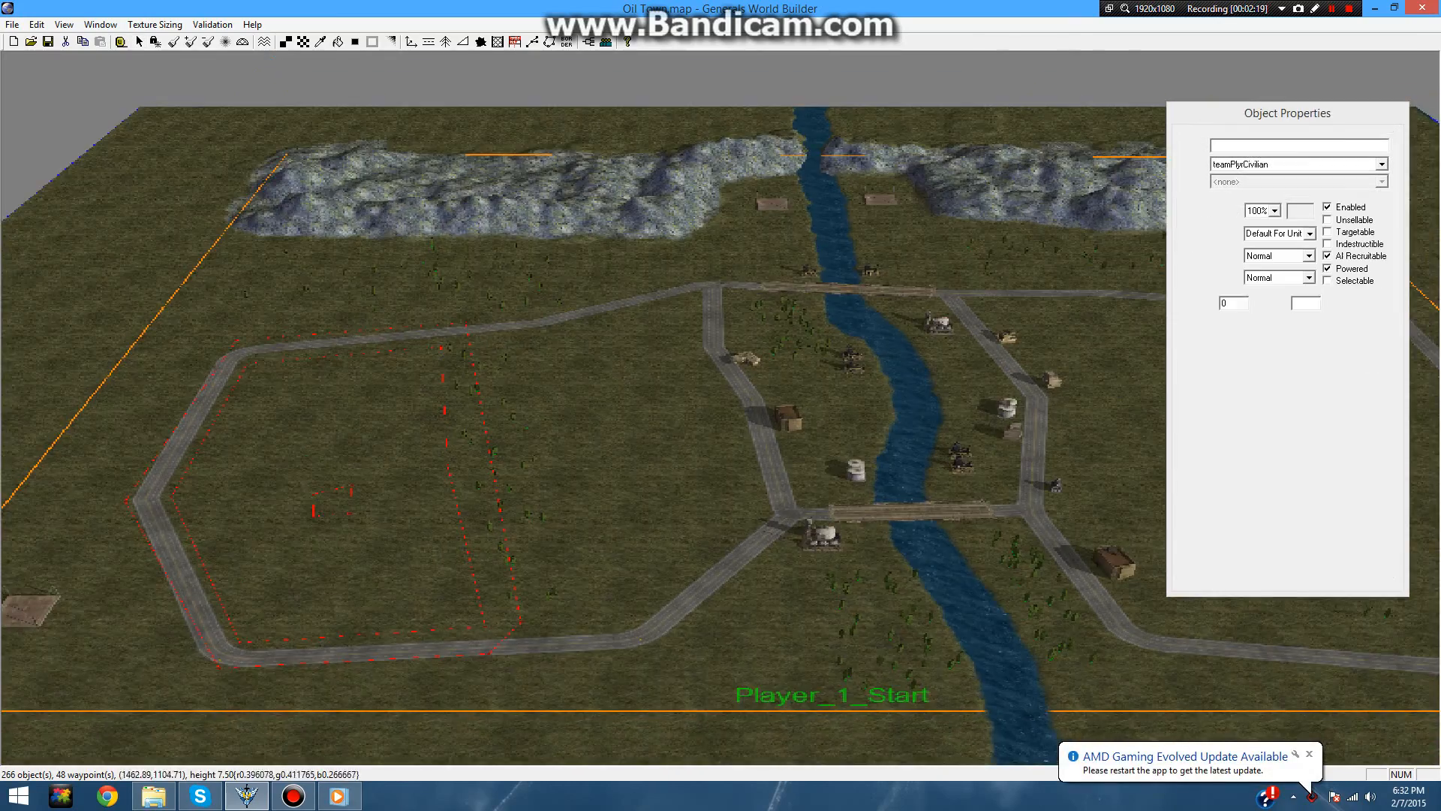
right_drag(586, 480, 250, 491)
right_drag(976, 518, 944, 516)
right_drag(776, 517, 869, 491)
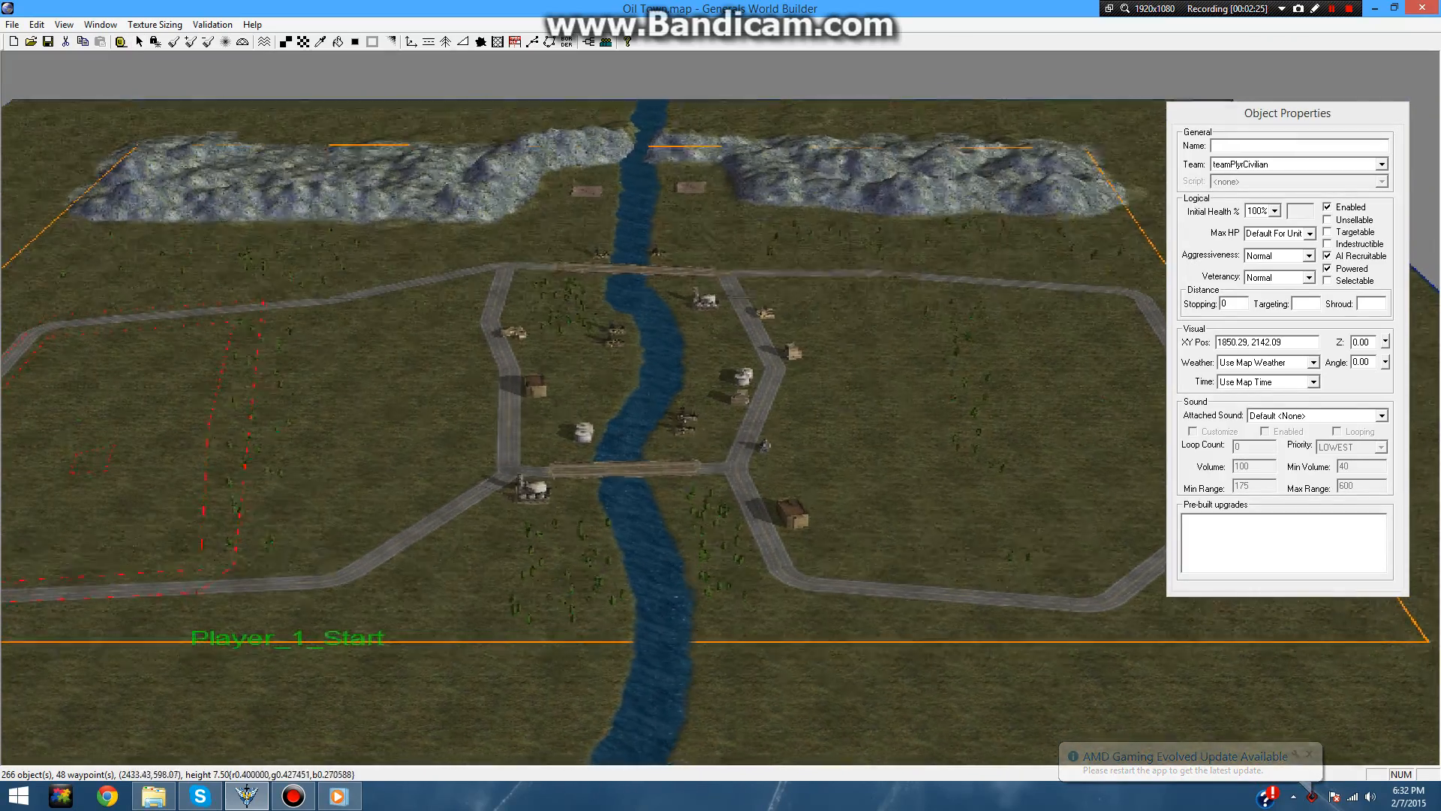
click(533, 42)
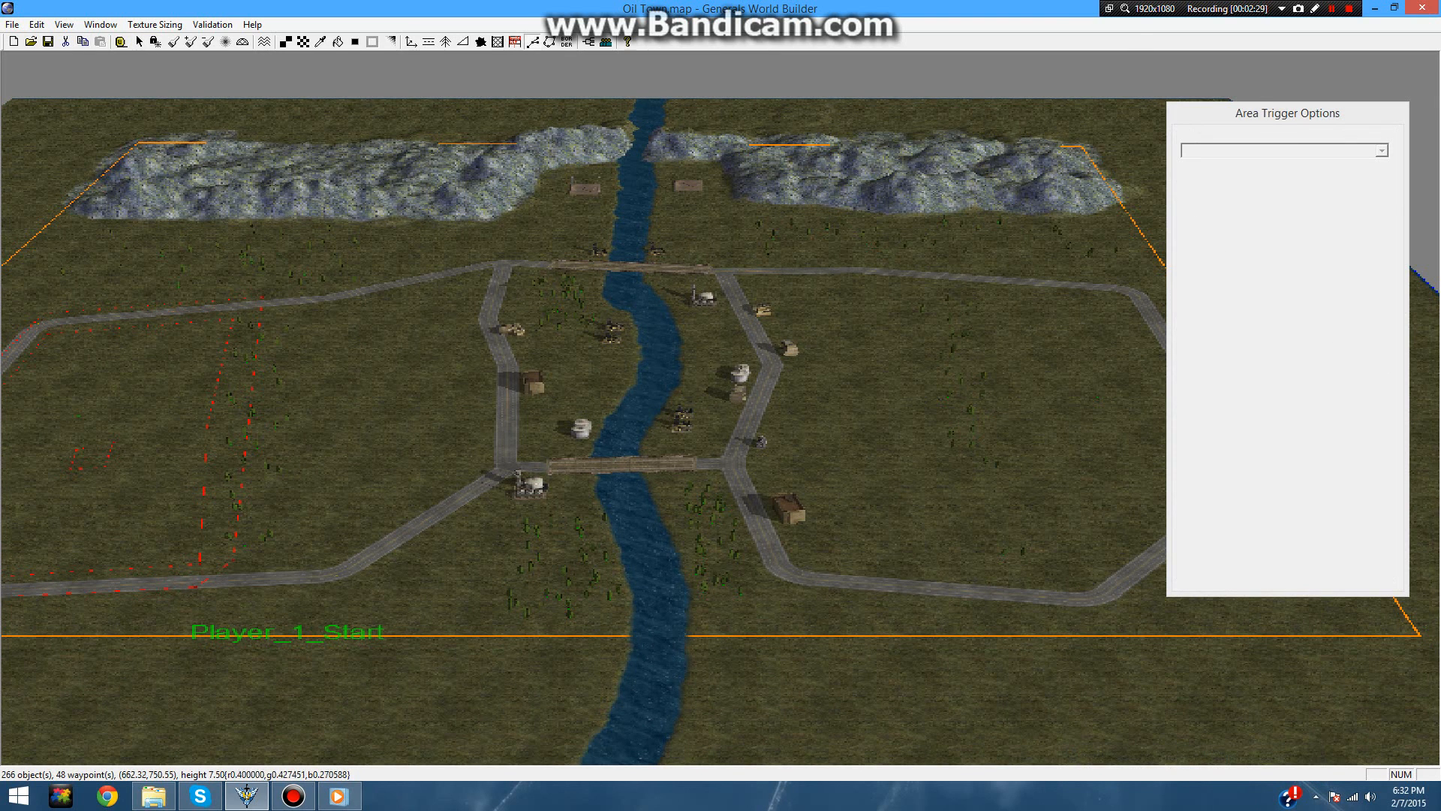
click(98, 455)
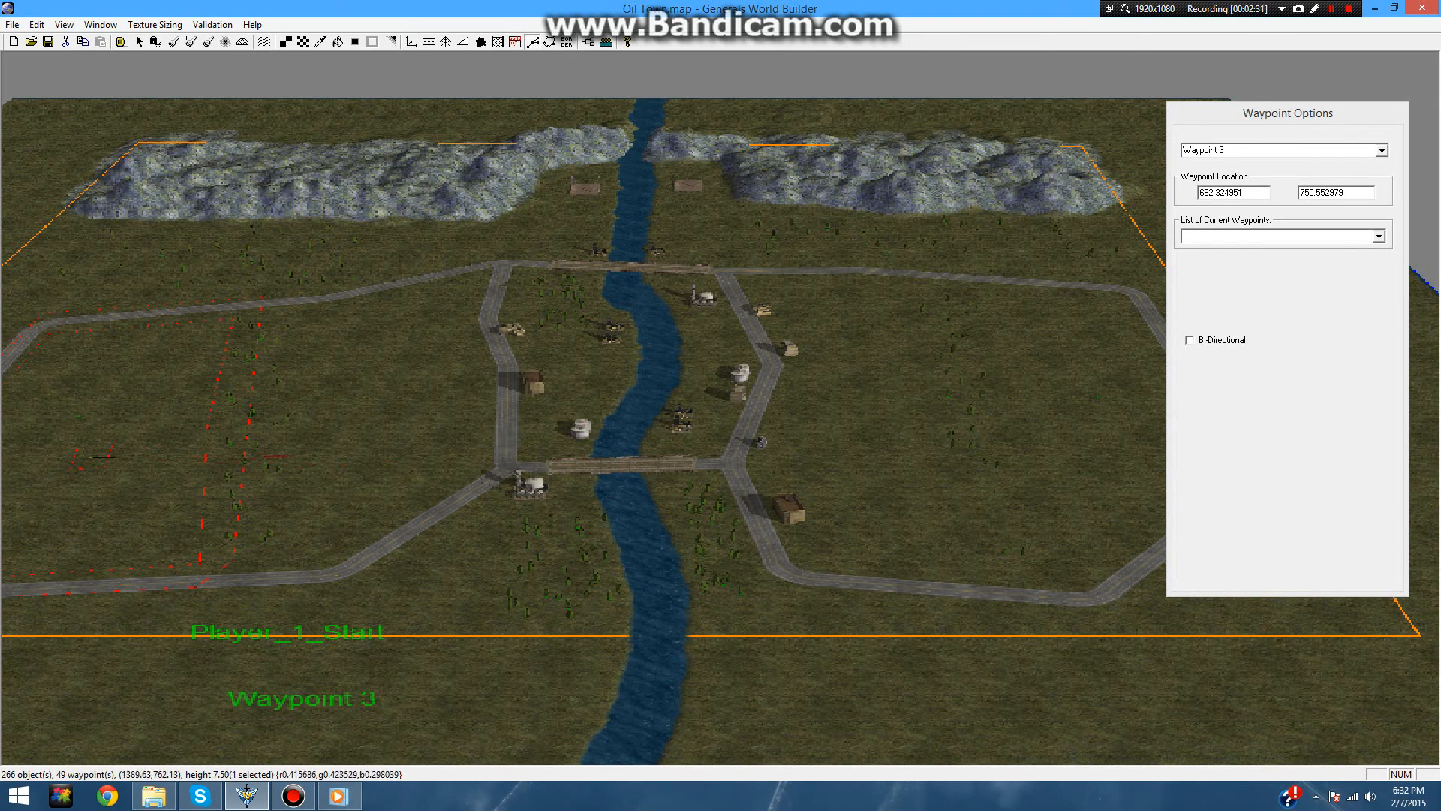
drag(423, 456, 1013, 475)
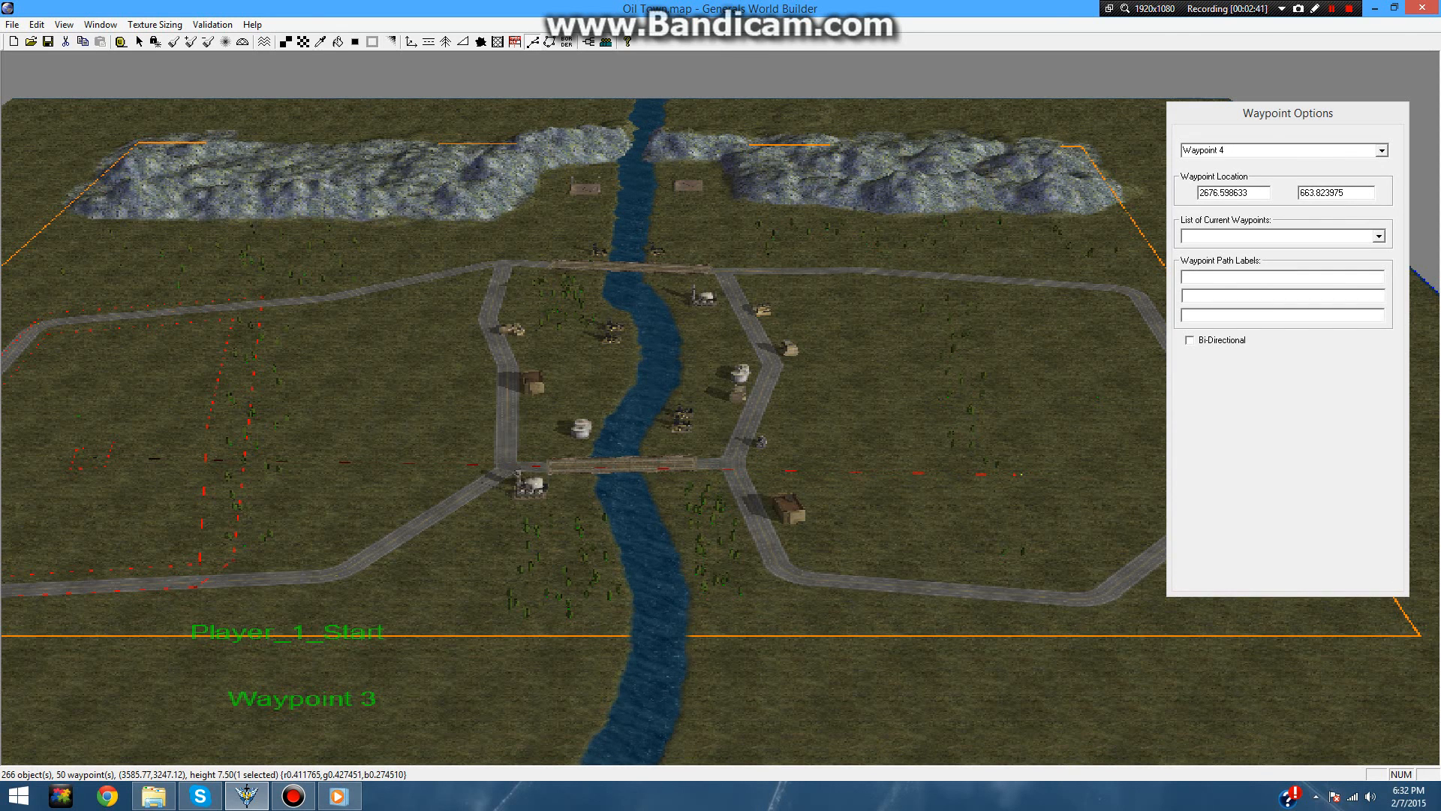
click(1261, 277)
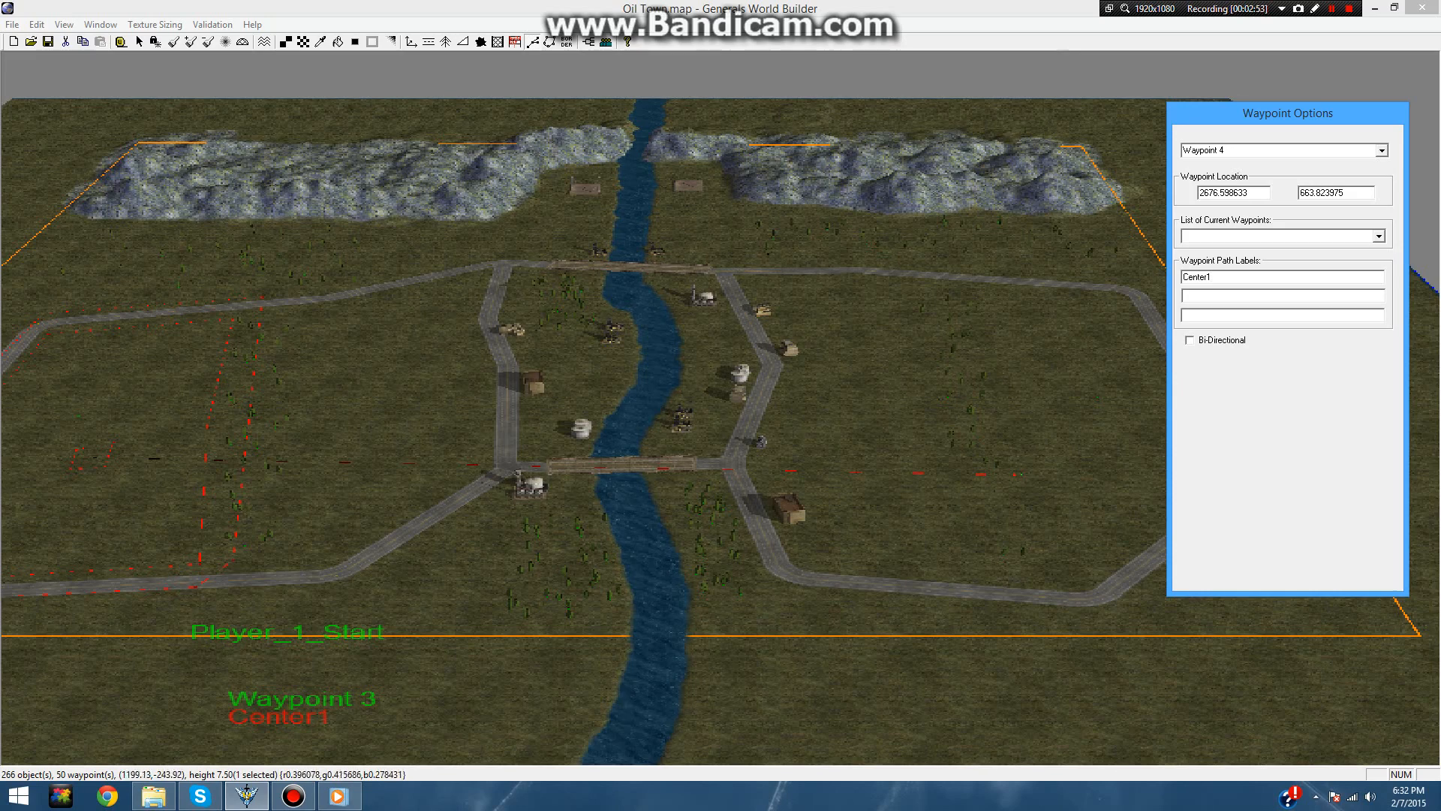
- Check the path label on the waypoints at the eastern and western ends of the new path
right_drag(906, 516, 921, 509)
right_click(921, 508)
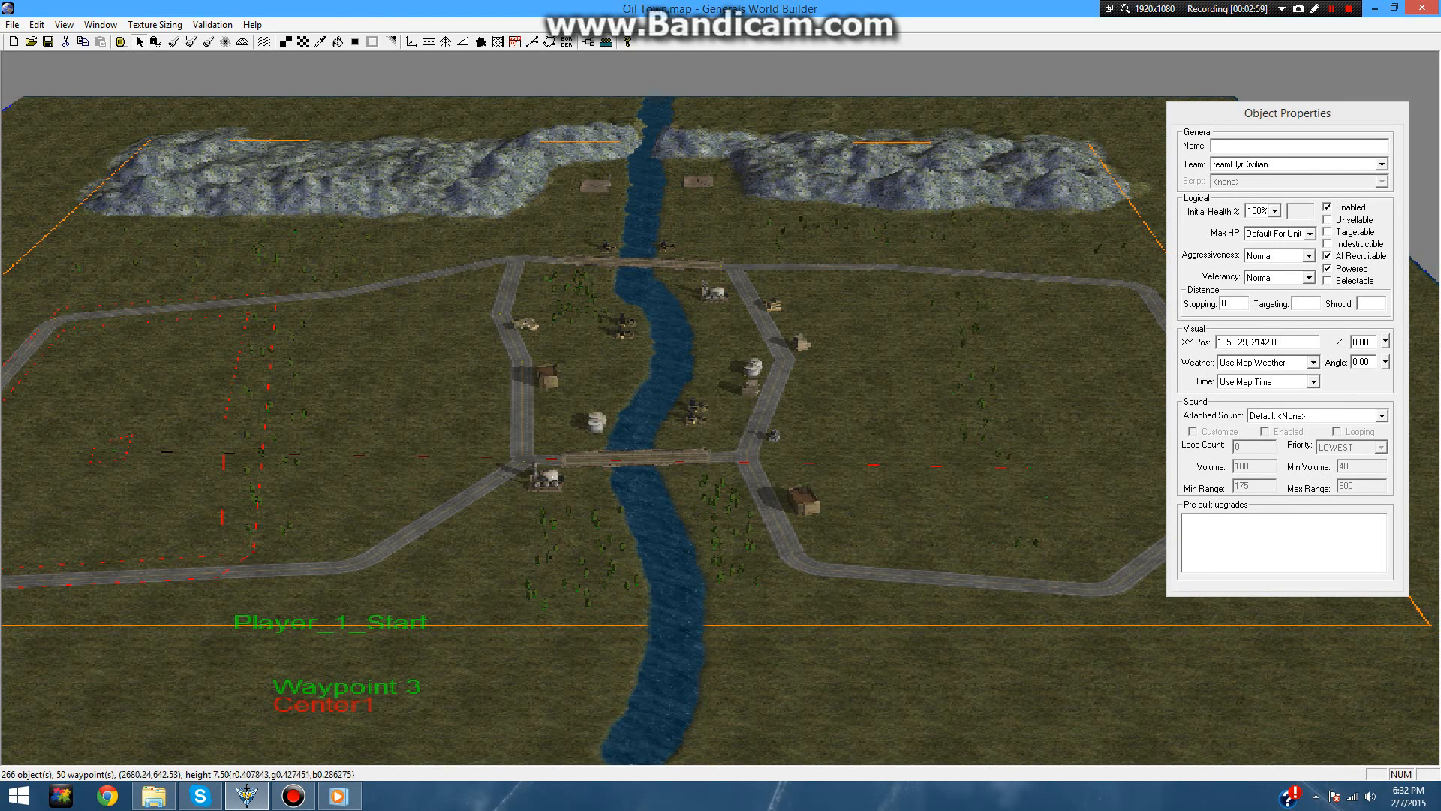
click(1015, 468)
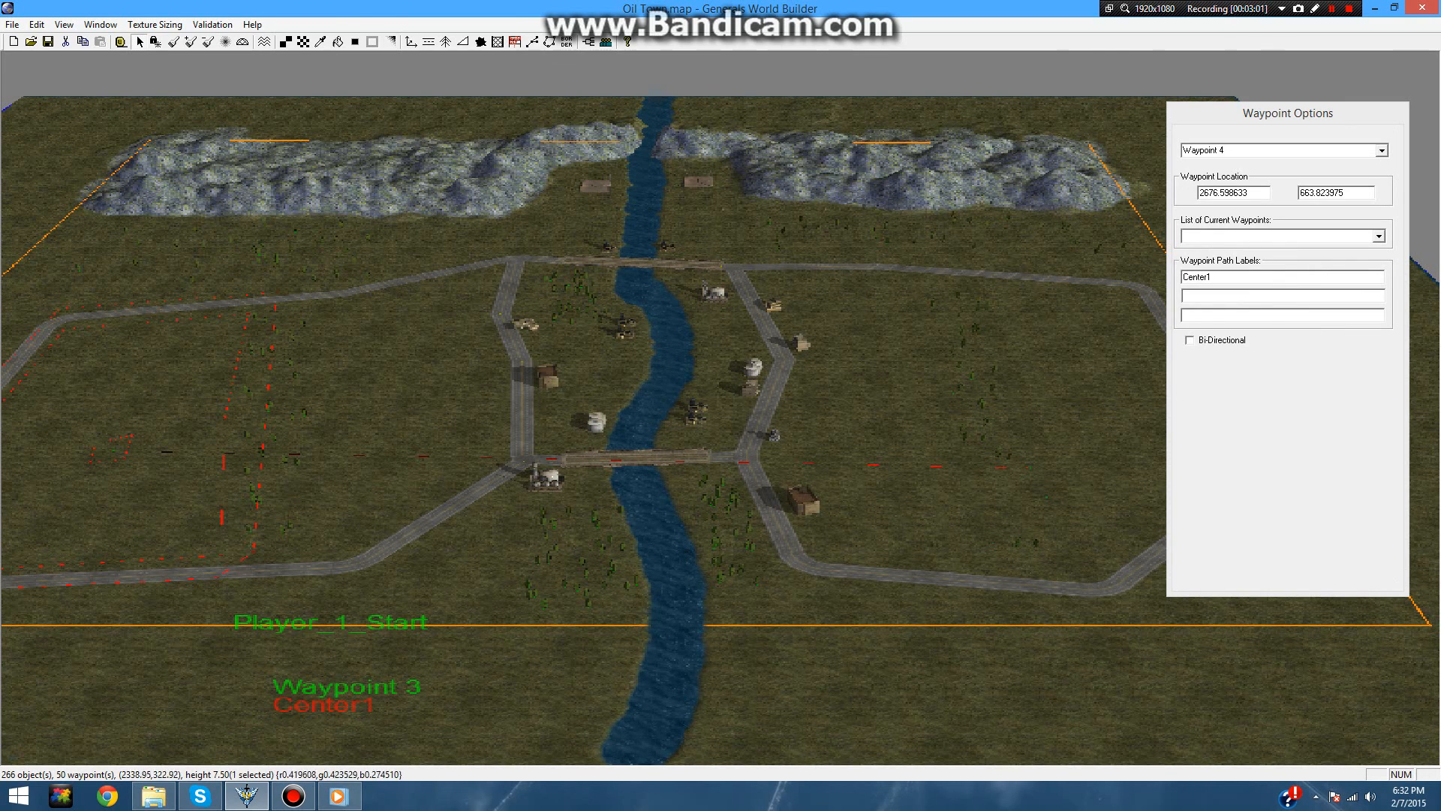
right_click(875, 539)
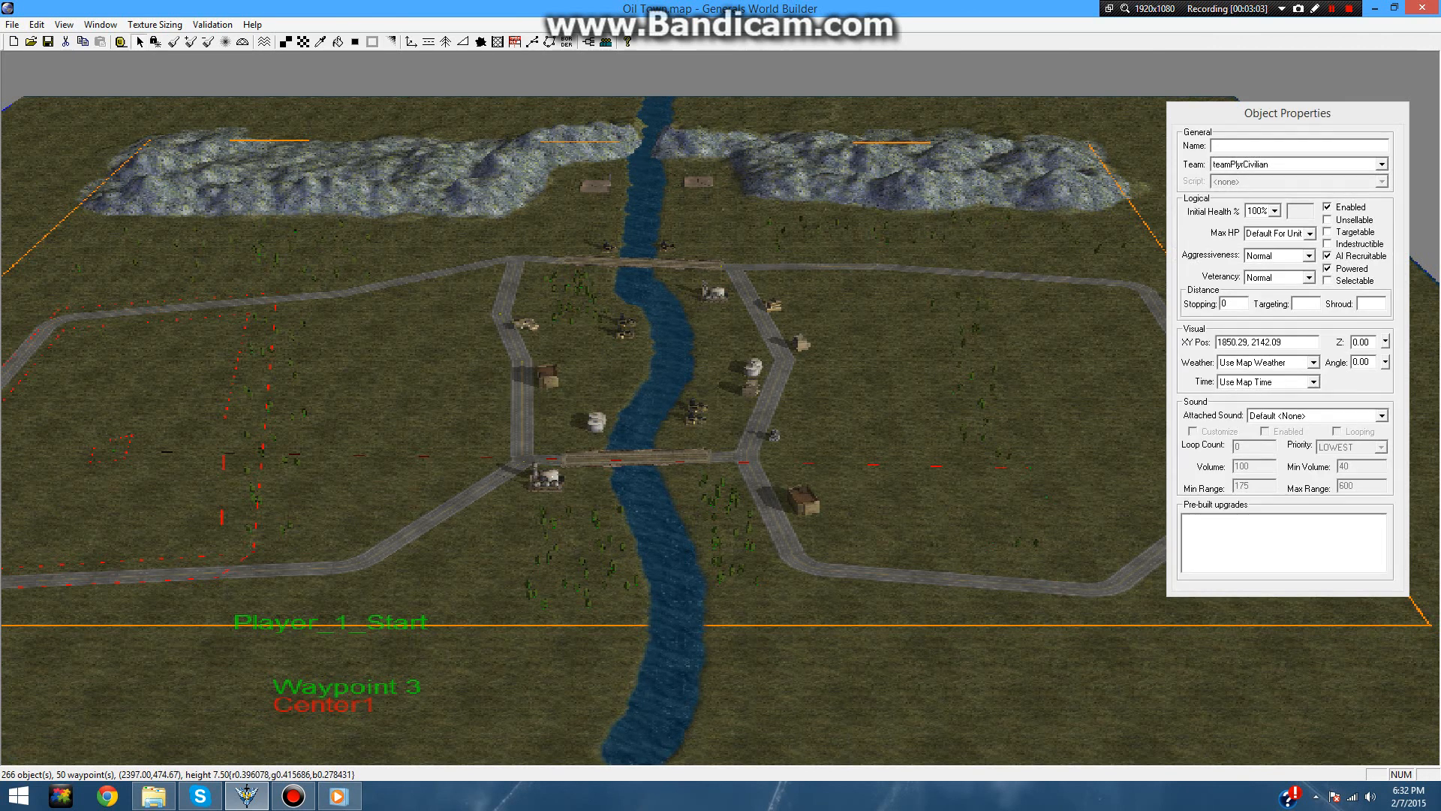
right_drag(111, 451, 297, 444)
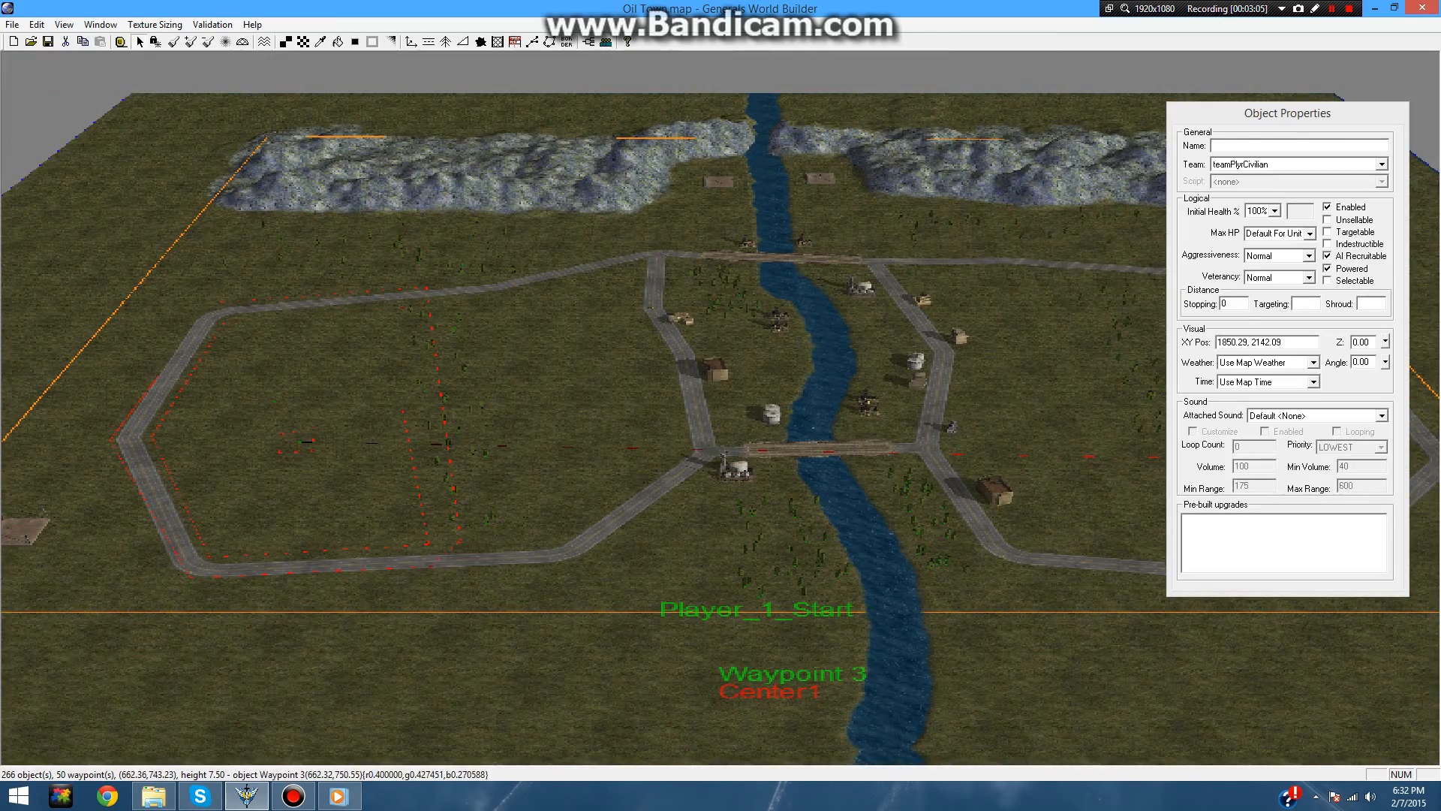
click(719, 668)
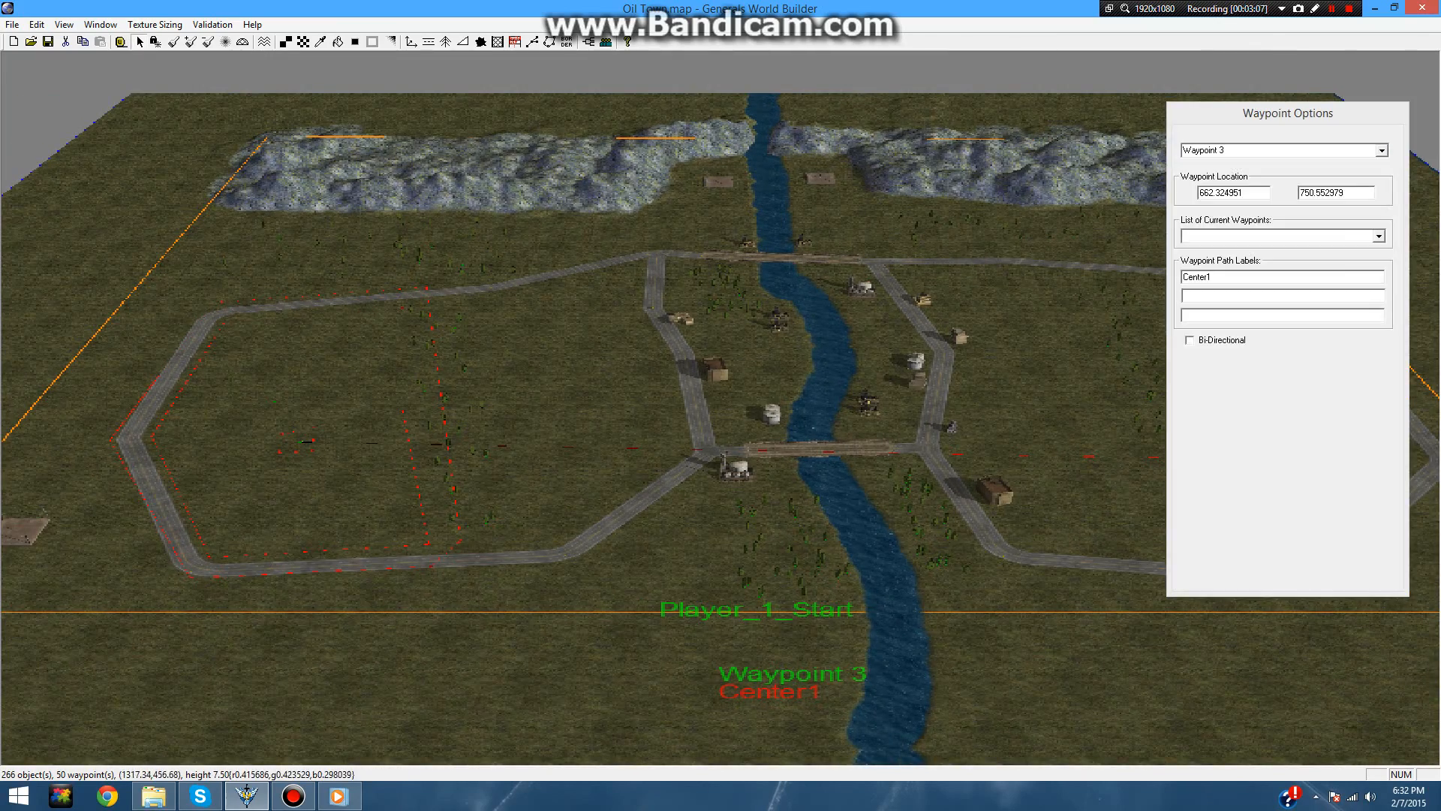
right_click(623, 517)
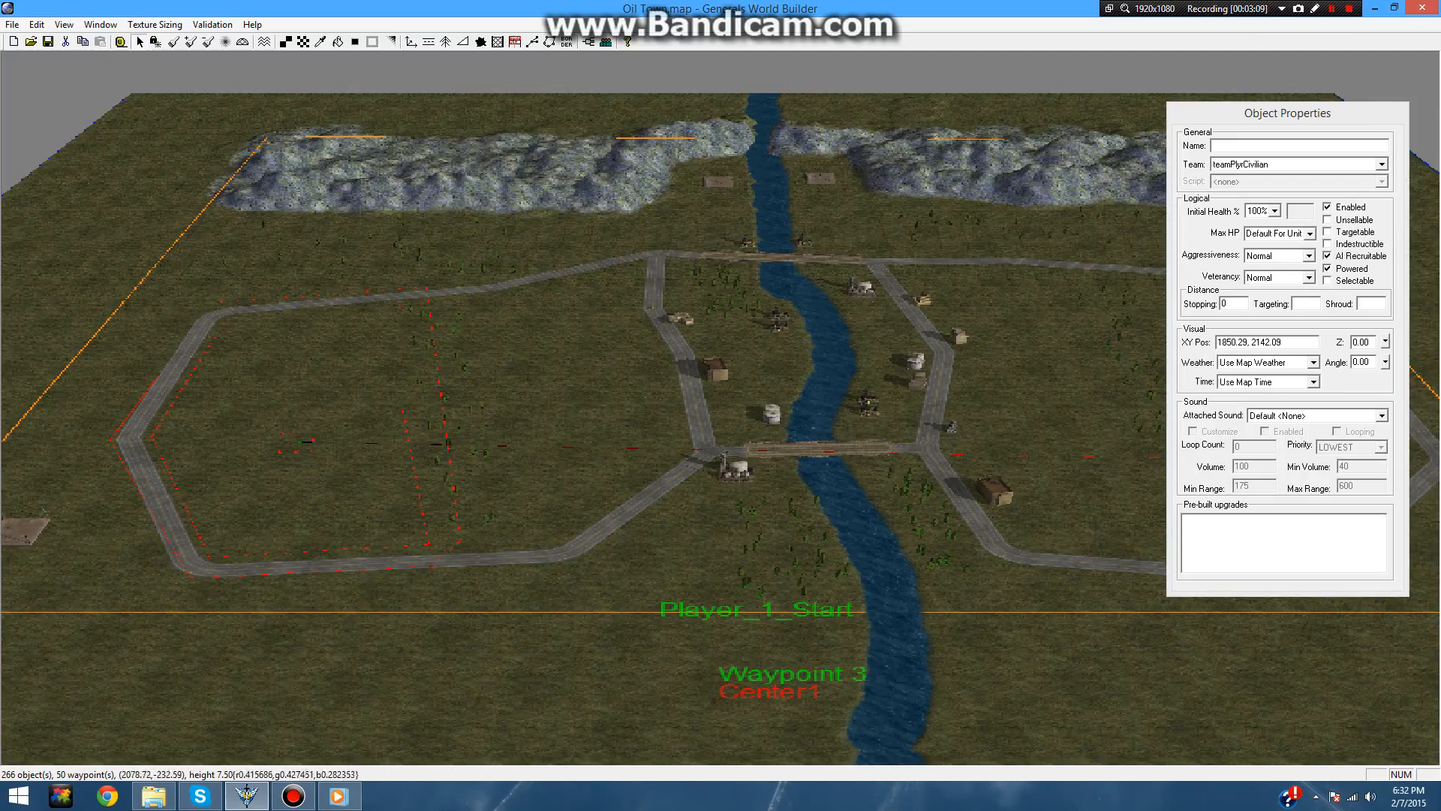
- Look over the map from the western loop to the eastern road loop, following the Center1 path across the river
right_drag(1336, 702, 1132, 740)
right_drag(271, 531, 628, 518)
right_drag(909, 345, 816, 427)
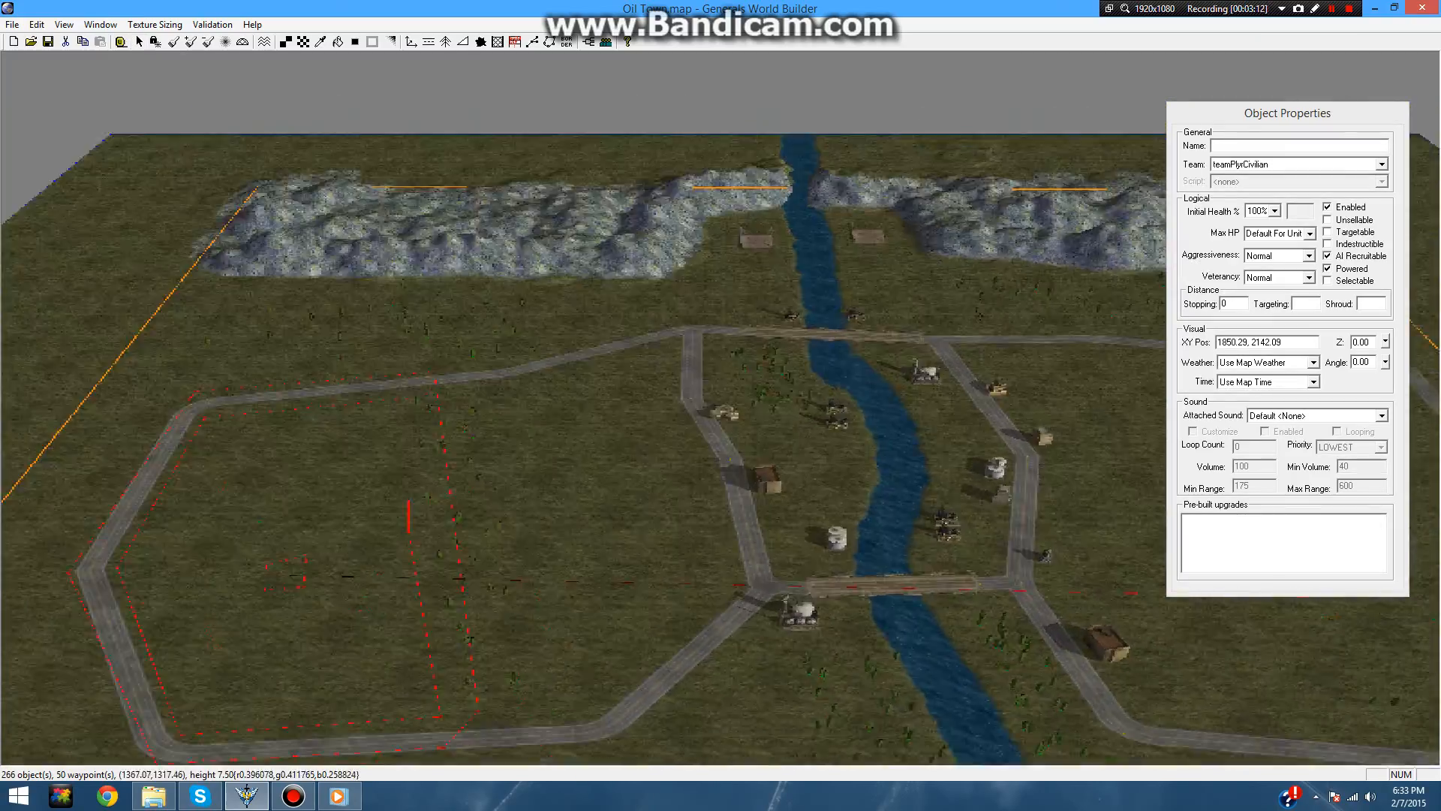
right_drag(724, 578, 1002, 609)
right_drag(667, 512, 1005, 563)
scroll(1006, 563, up, 2)
scroll(930, 518, up, 3)
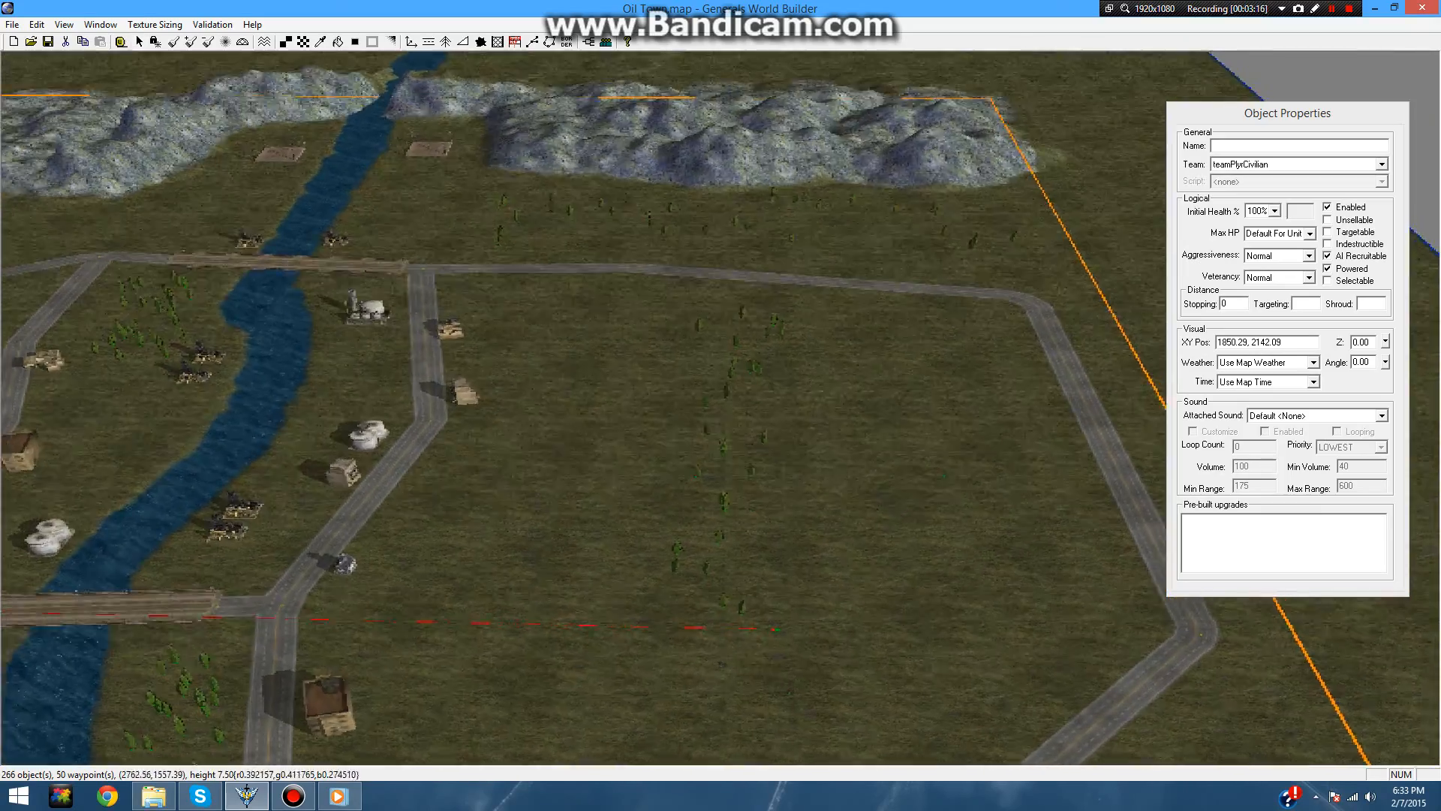
right_drag(931, 517, 1058, 623)
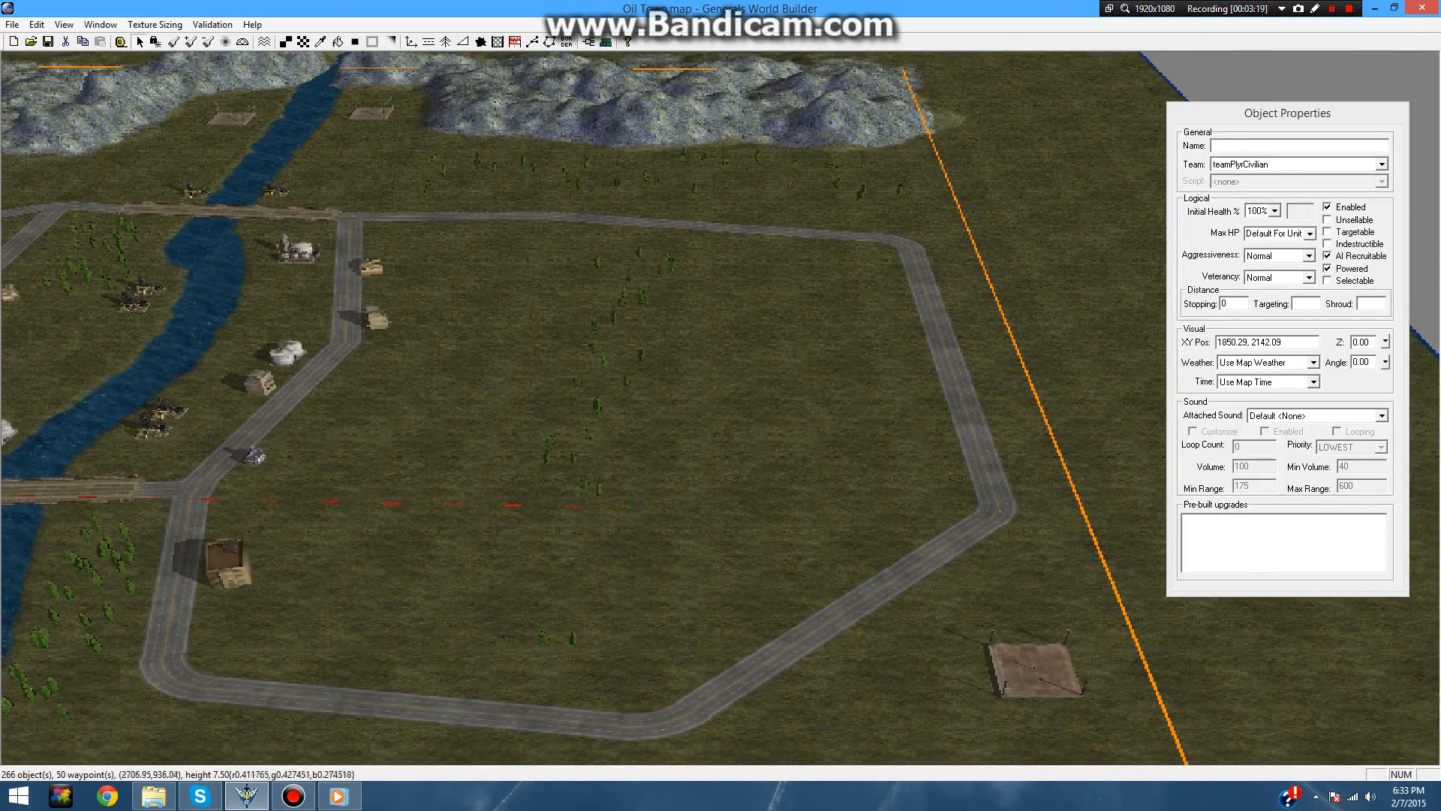
- Check the area names of the small combat zones inside the western and eastern road loops
right_drag(886, 345, 1008, 352)
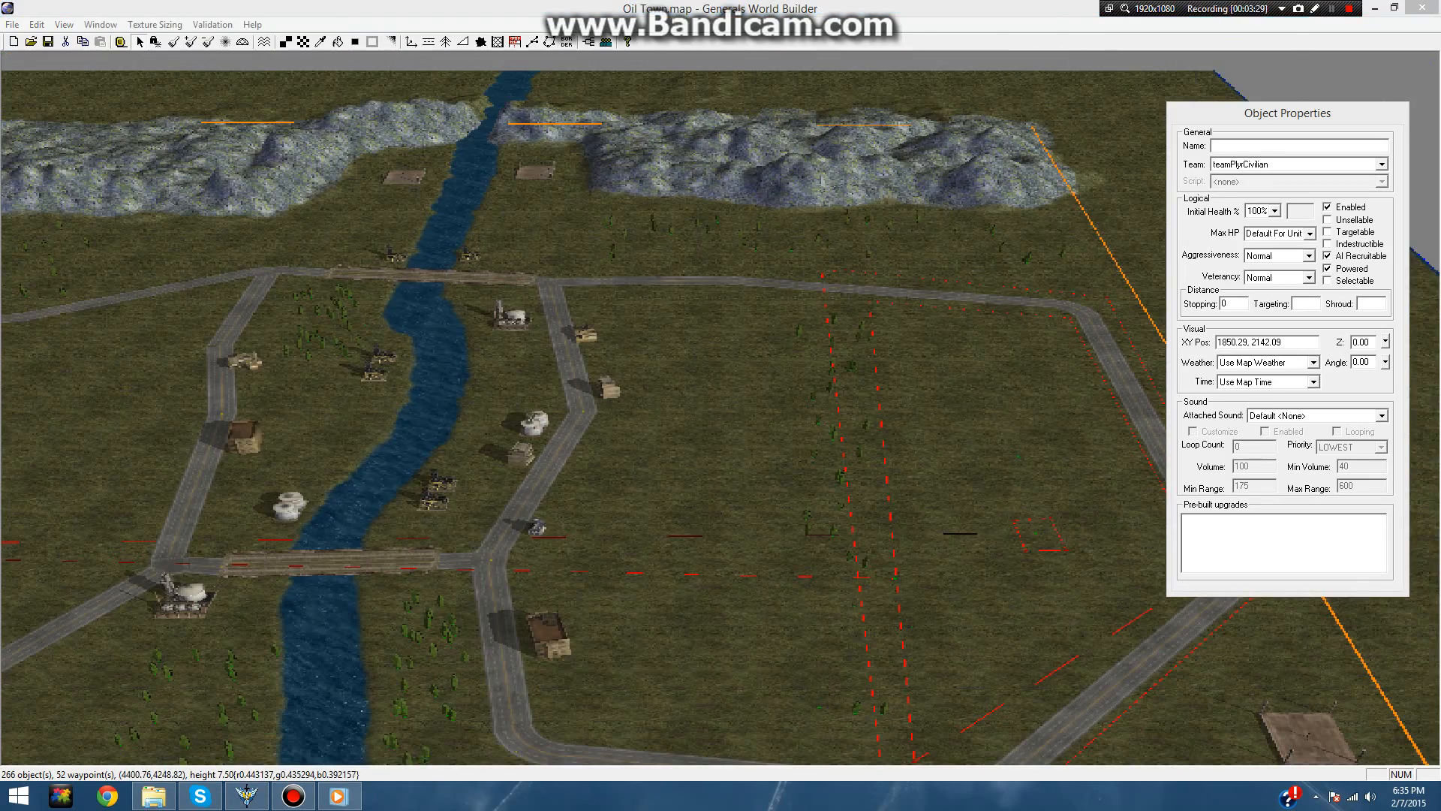
right_drag(923, 404, 984, 411)
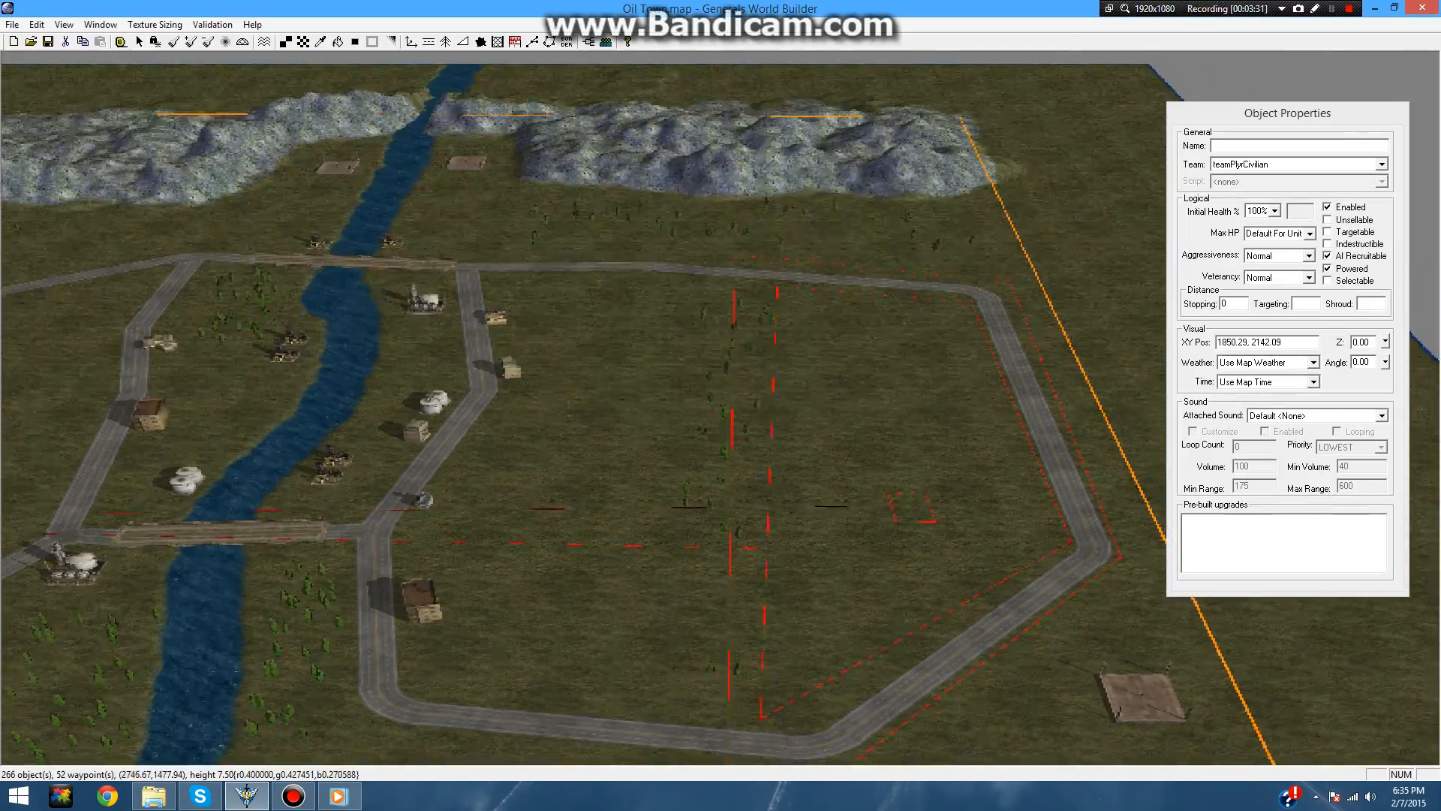
right_drag(852, 401, 274, 473)
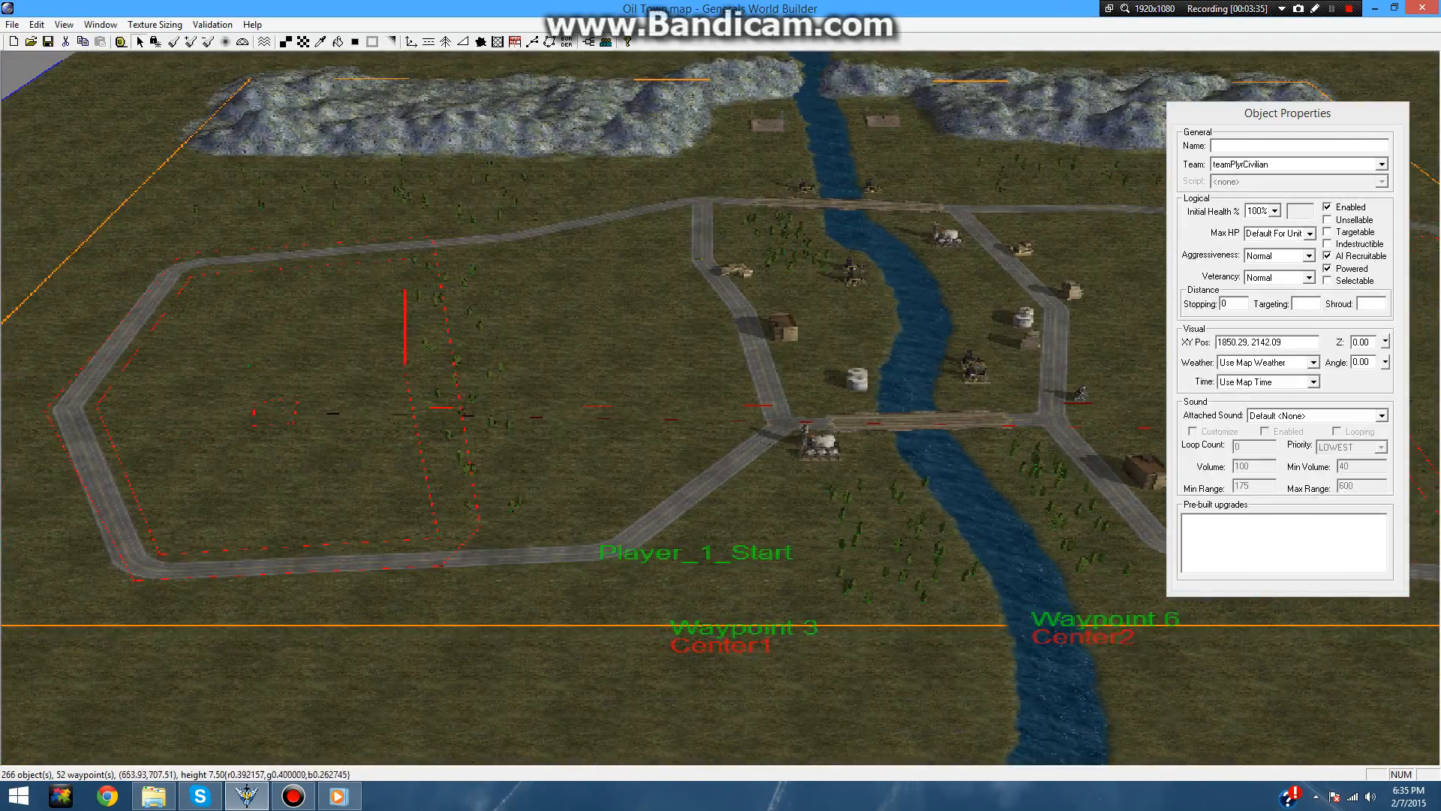
click(274, 413)
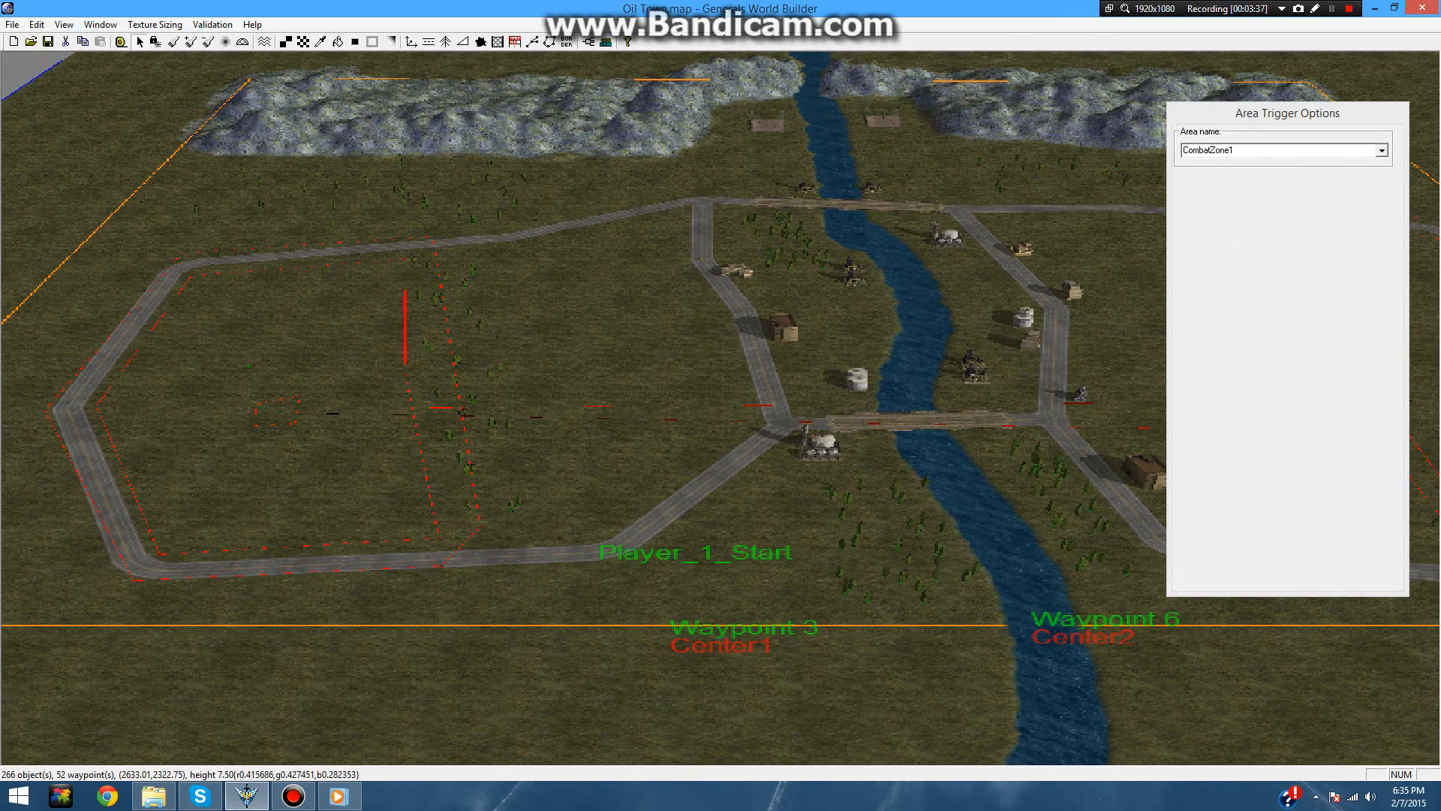
click(328, 401)
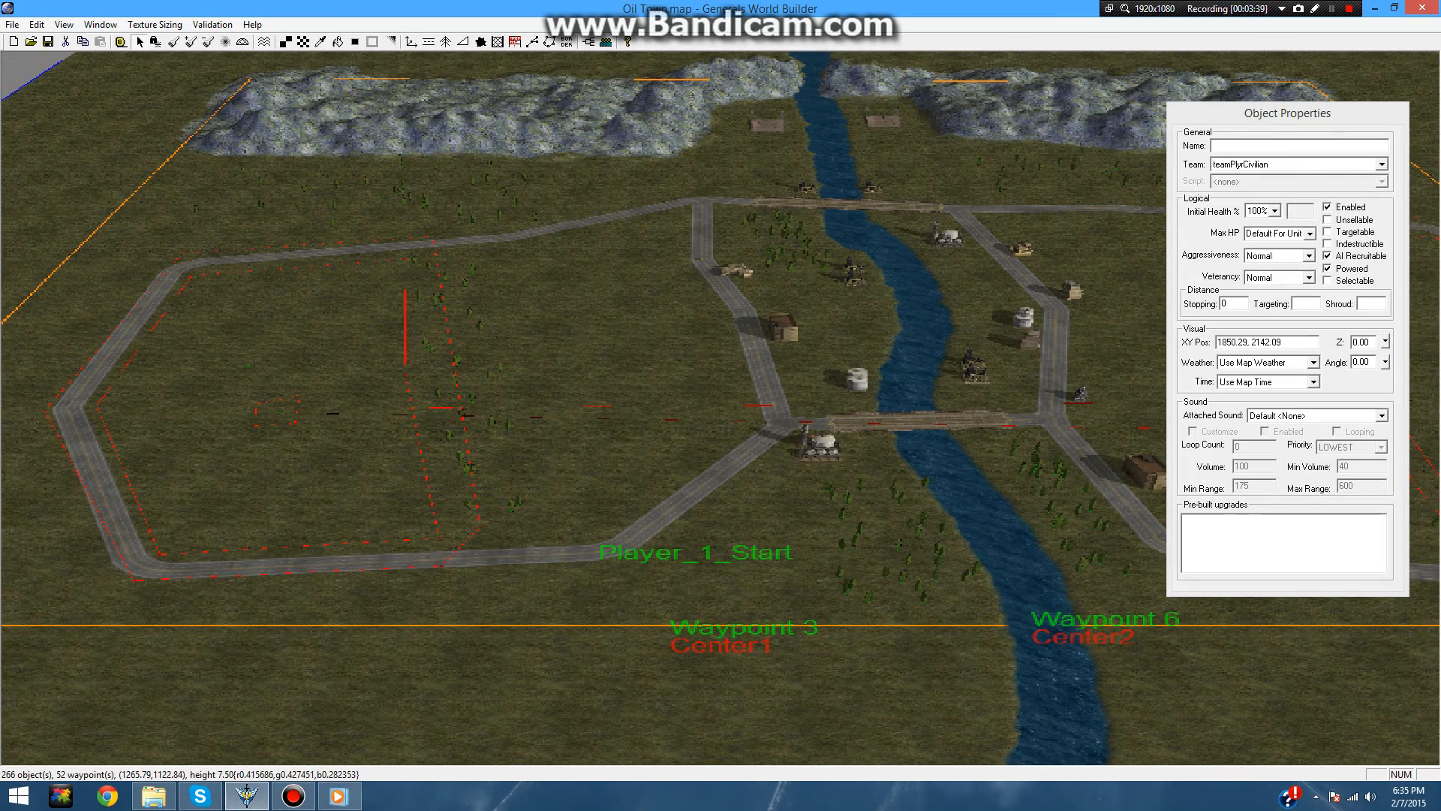
right_drag(328, 400, 518, 439)
right_drag(954, 353, 714, 295)
right_drag(933, 299, 828, 386)
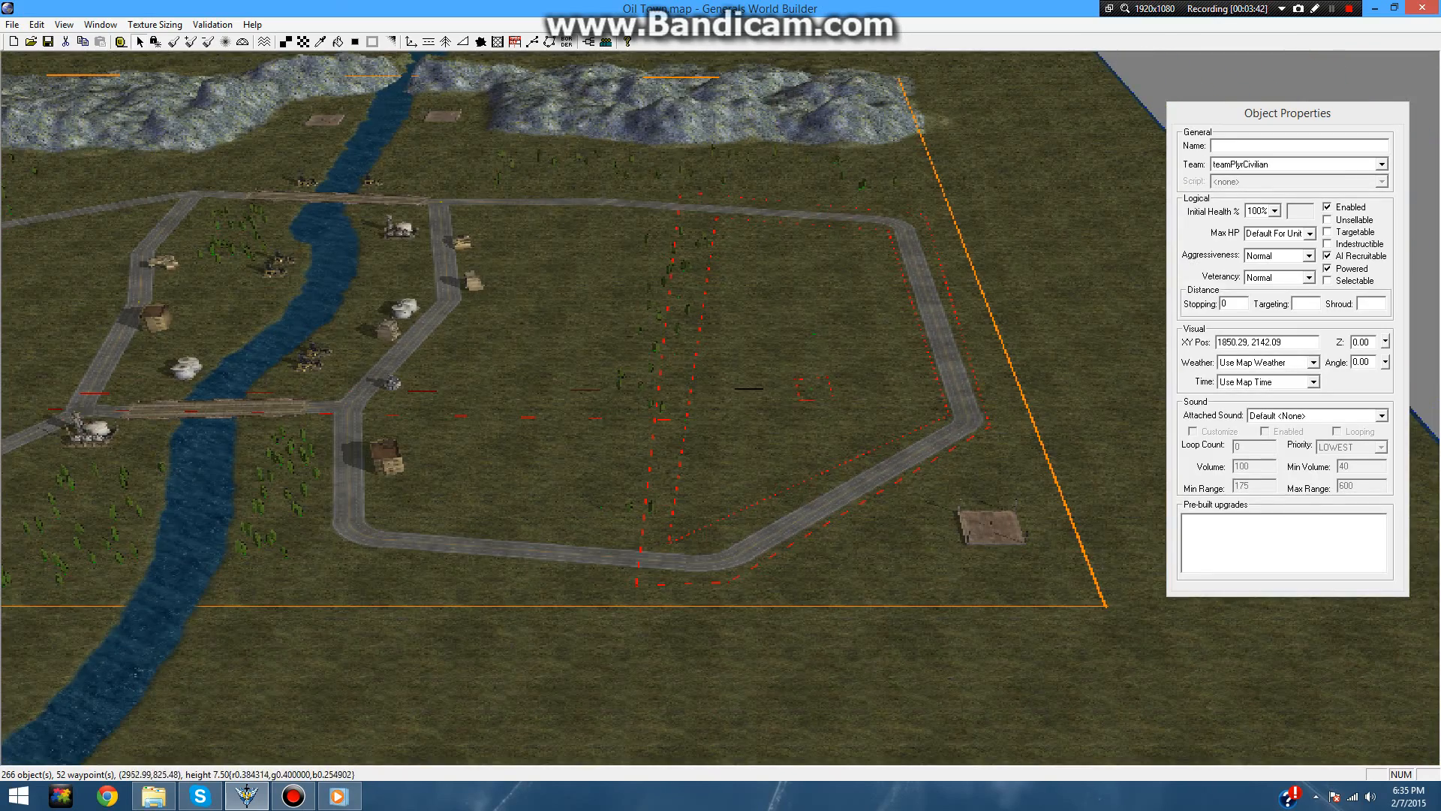
click(808, 399)
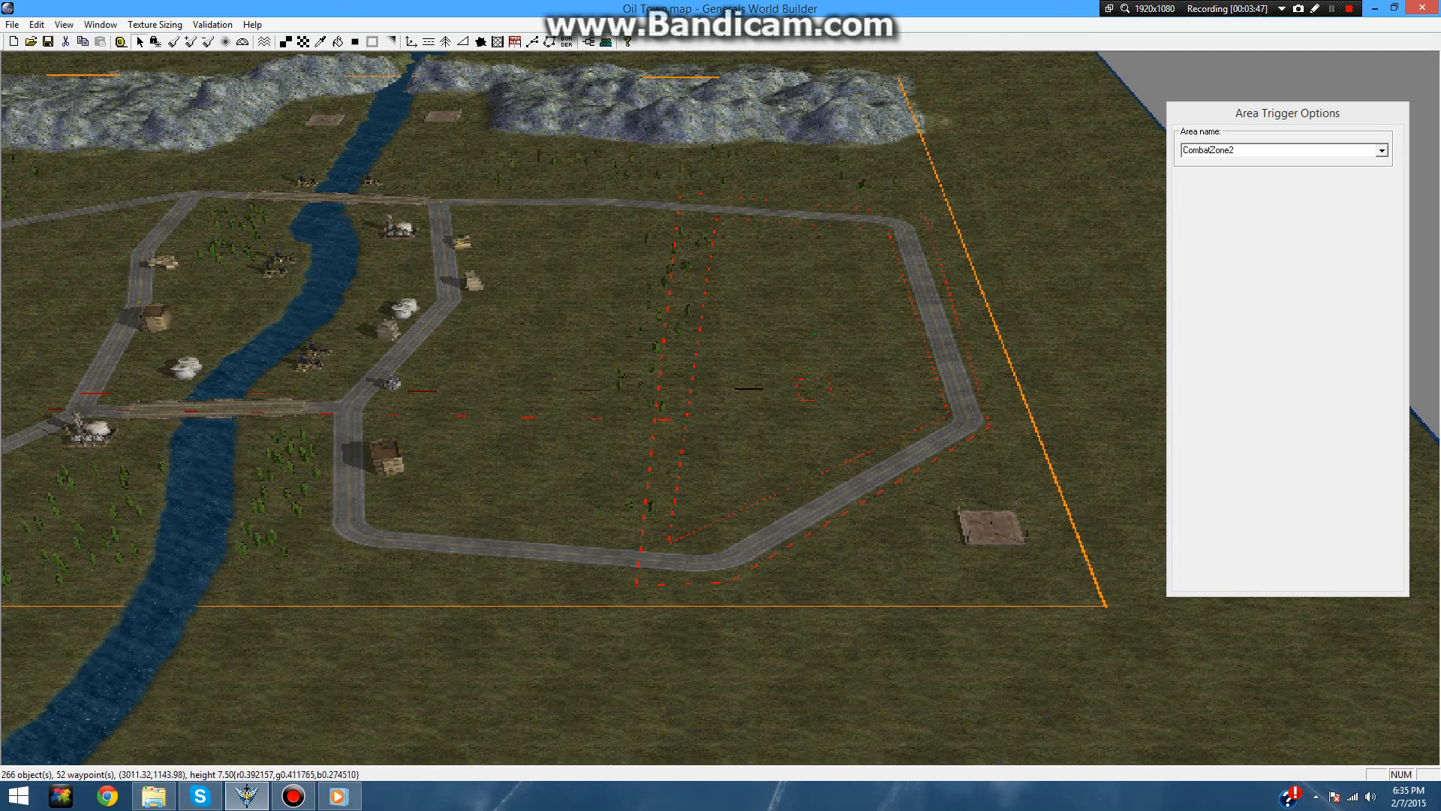
- Check the area names of the outer perimeters around the eastern and western road loops
right_drag(526, 390, 924, 372)
right_drag(720, 383, 450, 409)
right_drag(682, 316, 675, 320)
click(662, 300)
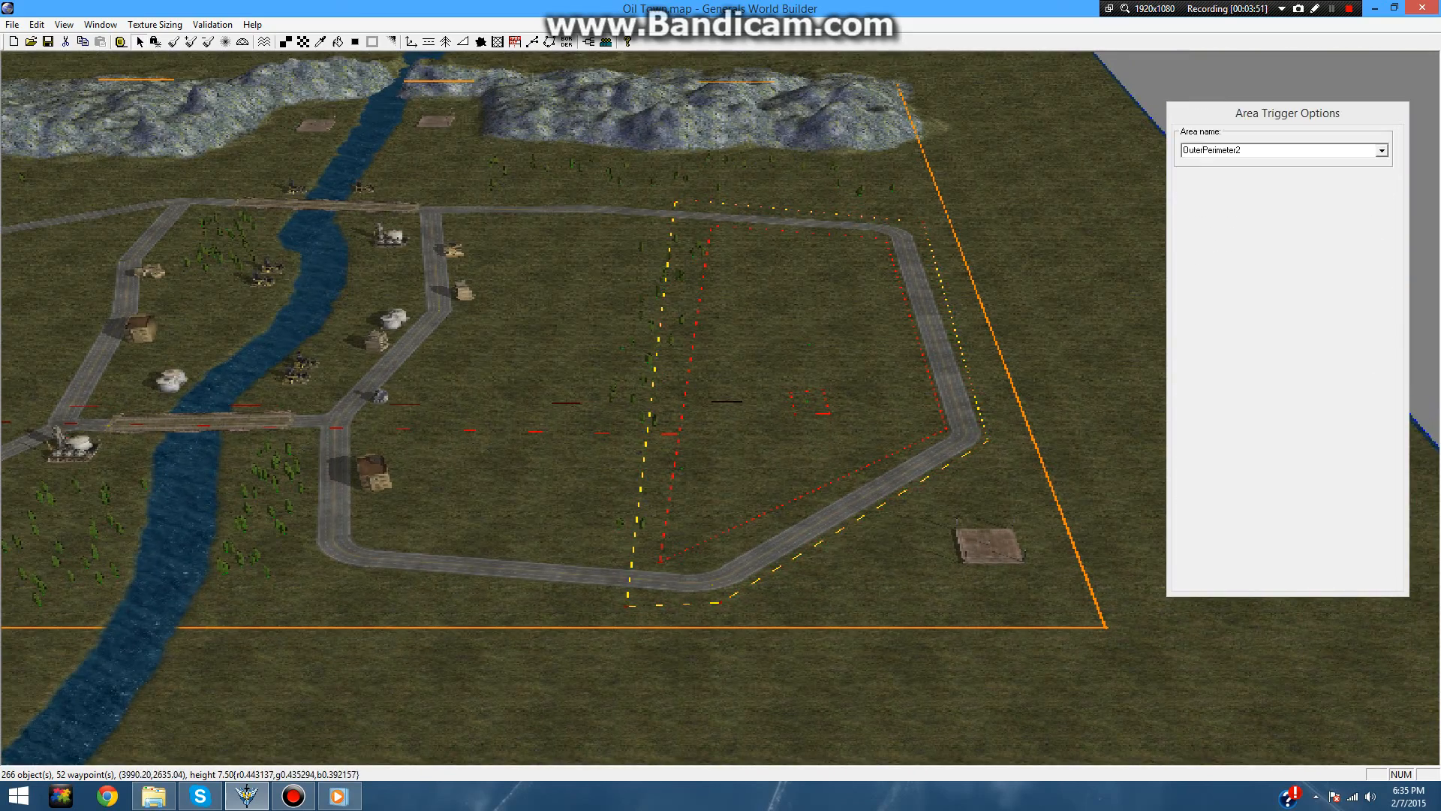
click(732, 308)
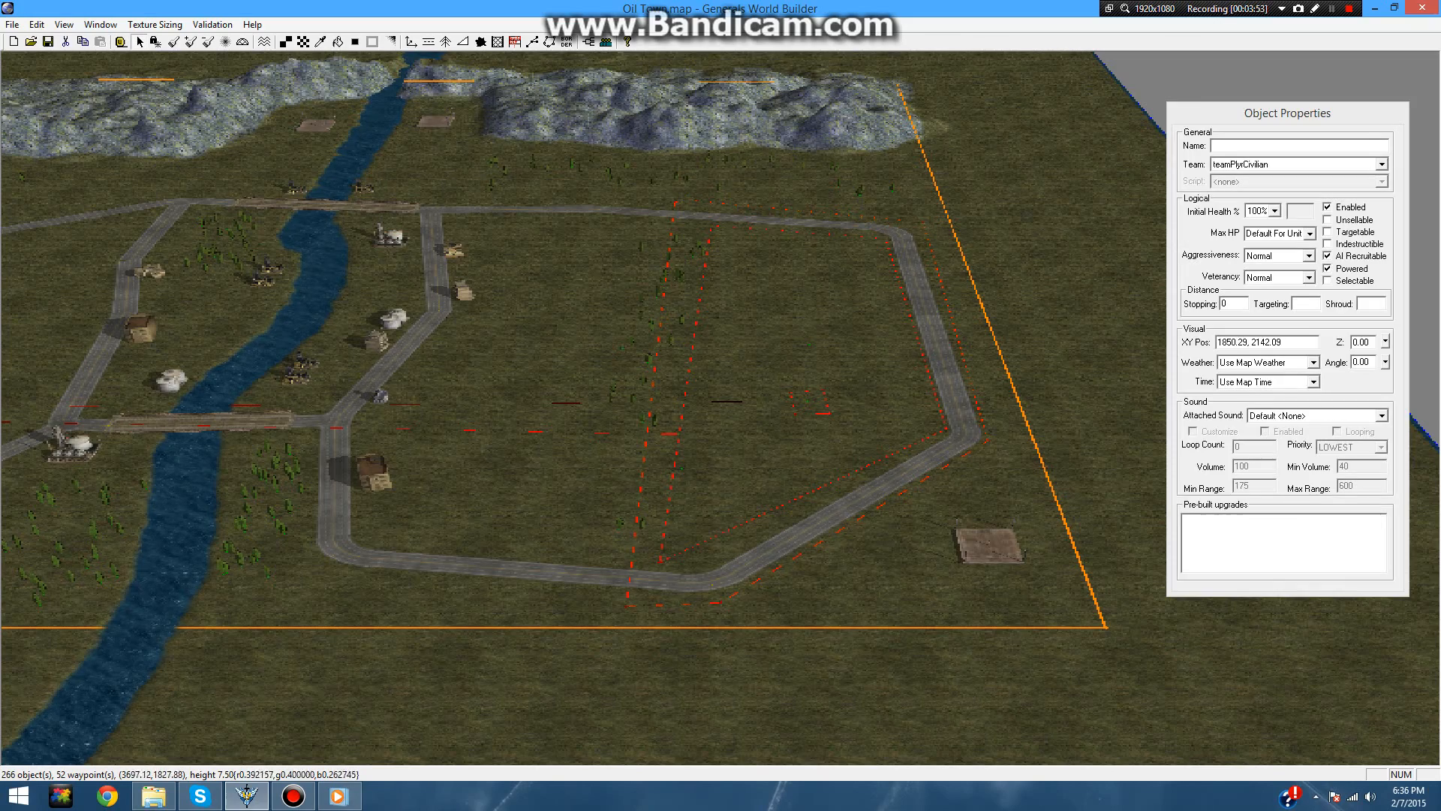
right_drag(481, 360, 1130, 300)
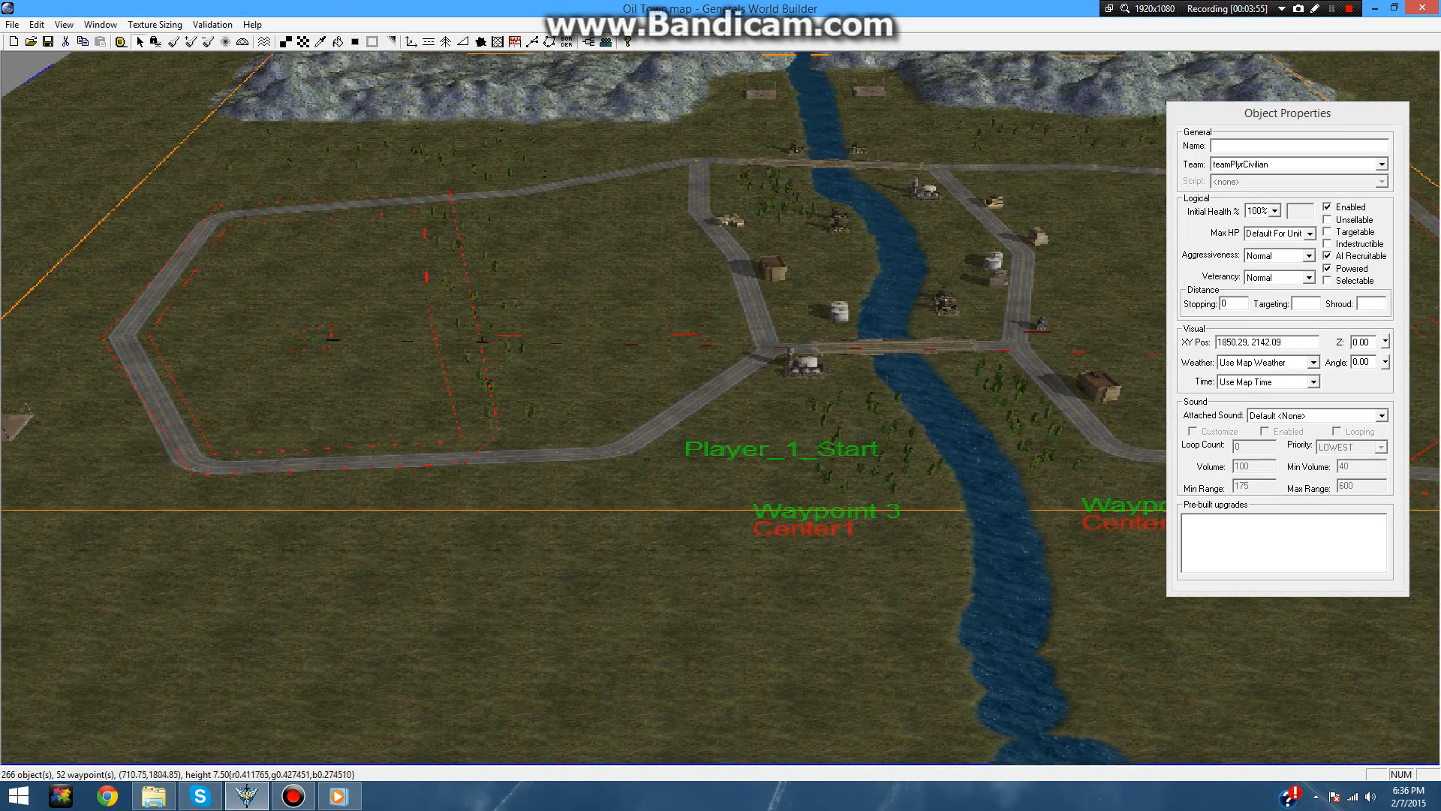
click(398, 197)
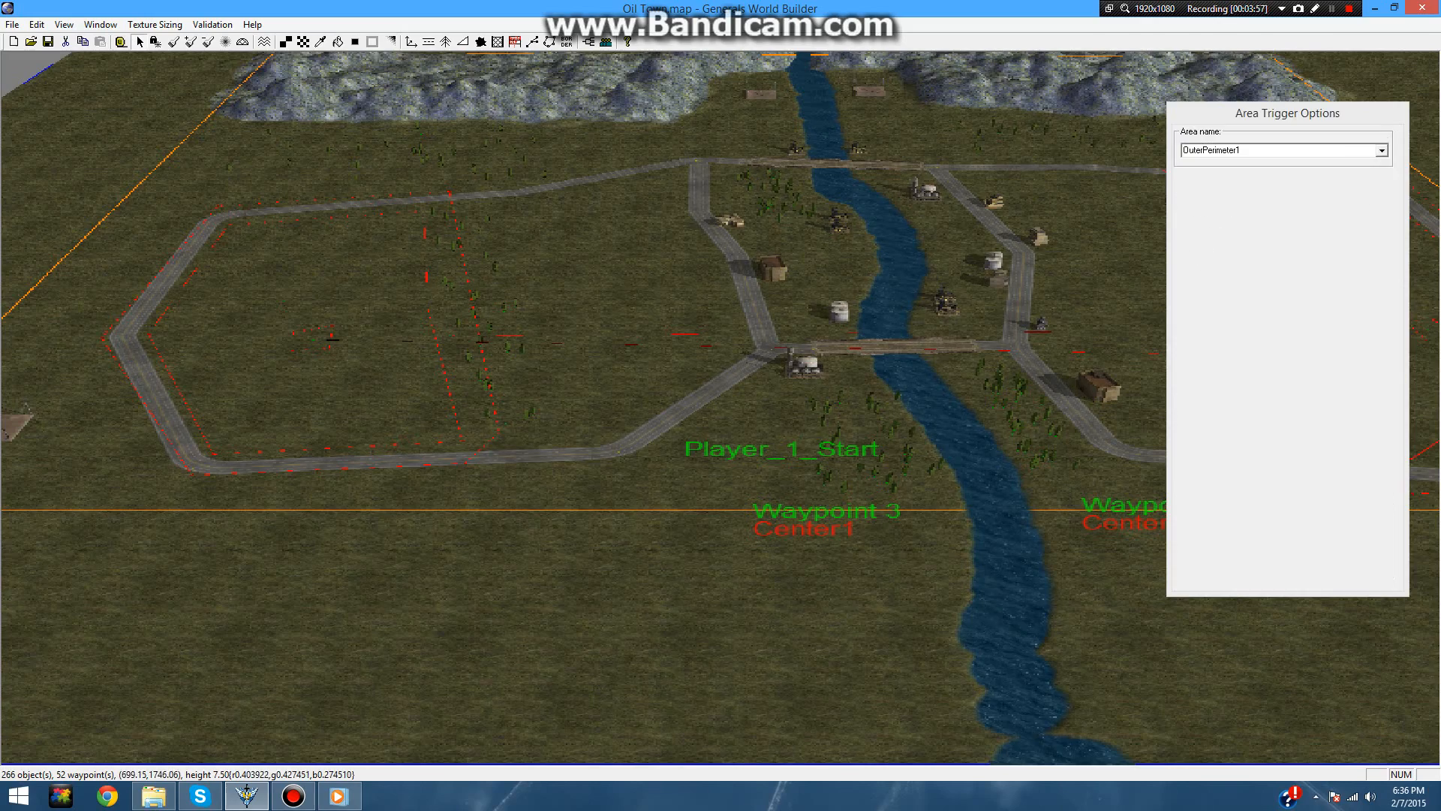
mouse_move(459, 259)
right_down()
mouse_move(635, 248)
mouse_move(719, 209)
right_up()
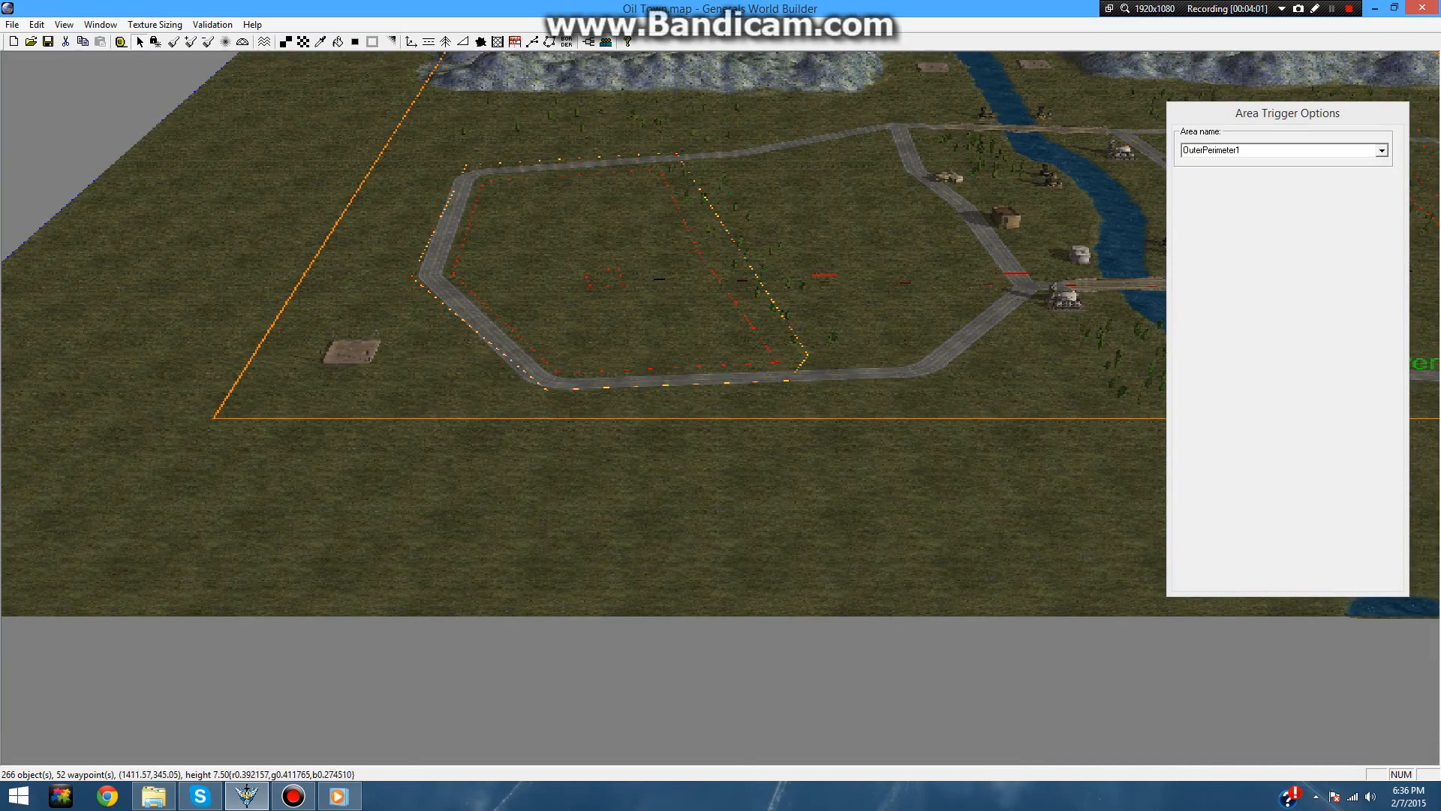
- Check the name and location of the waypoint at the center of the western road loop
right_drag(766, 266, 777, 260)
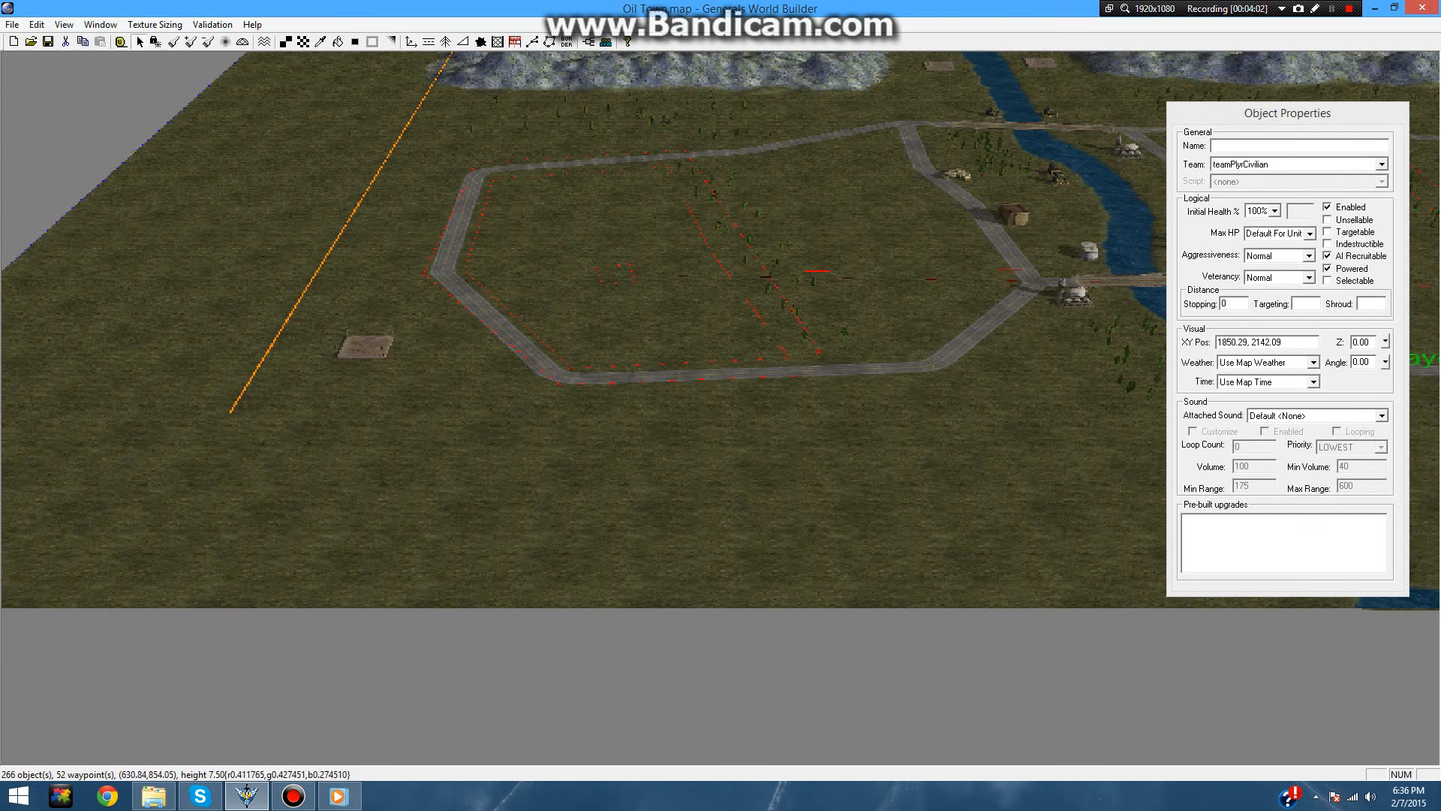
click(617, 273)
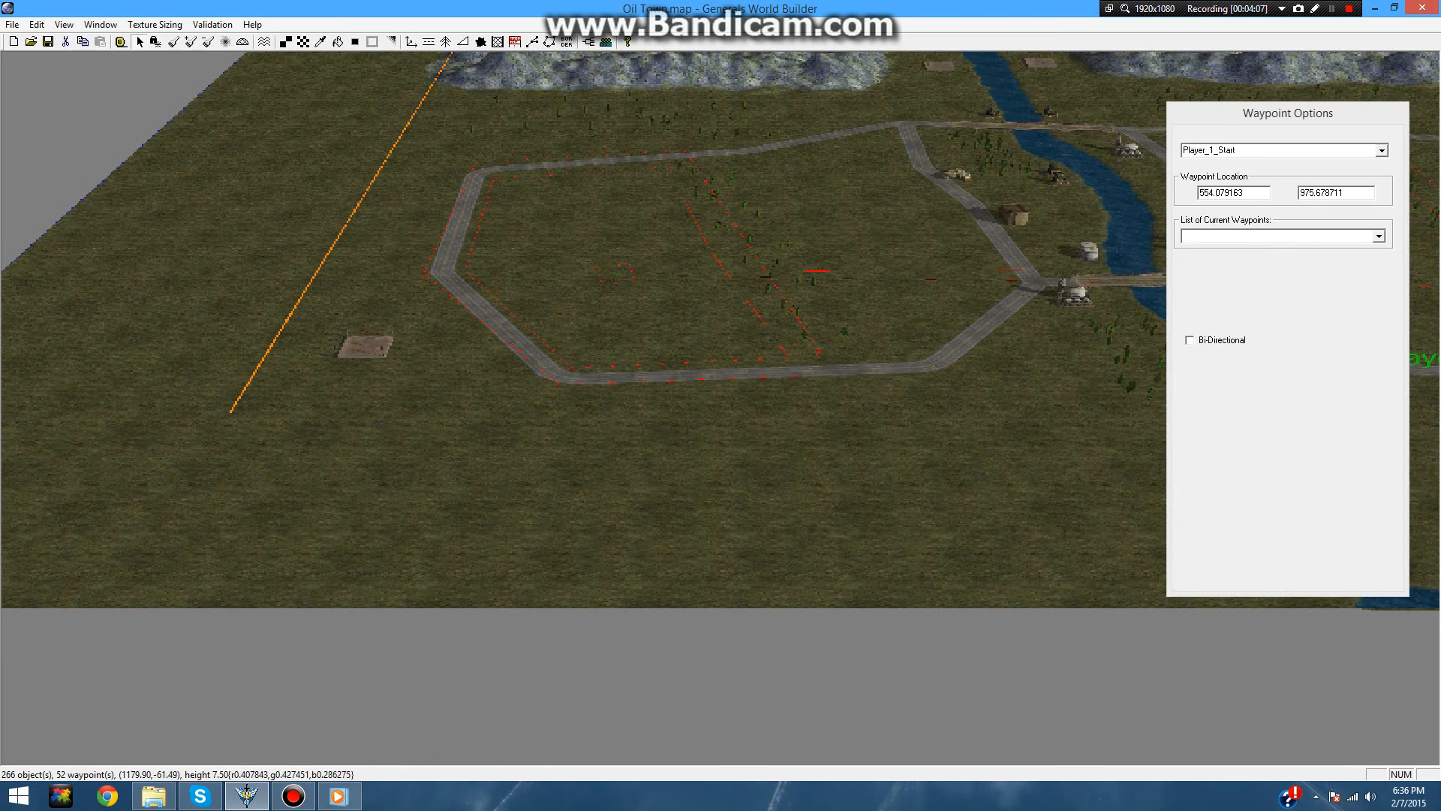
right_drag(1007, 422, 1034, 402)
right_drag(985, 323, 713, 376)
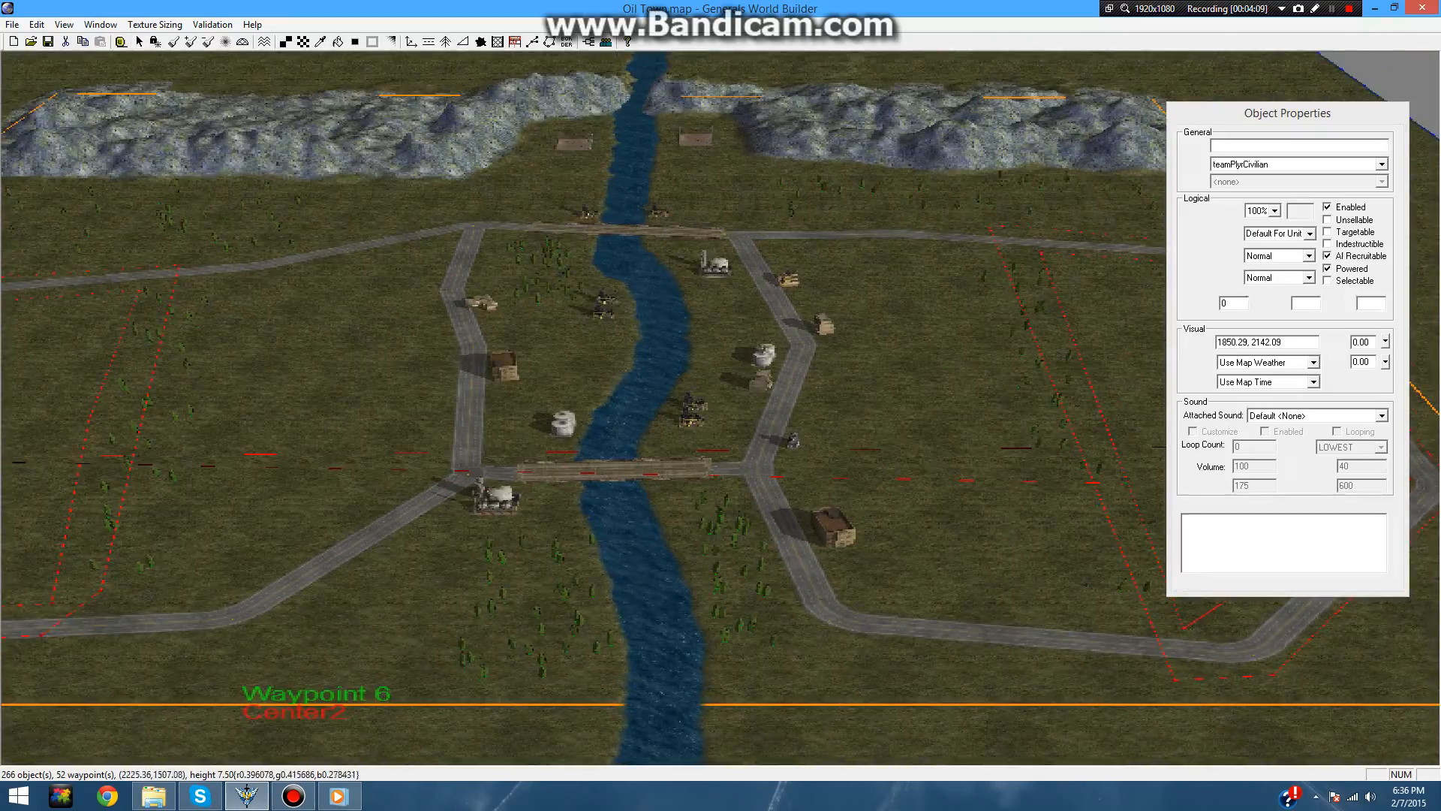
- Look over the map from the western road loop across the river to the eastern loop with its perimeter and combat zone areas
right_drag(804, 176, 624, 328)
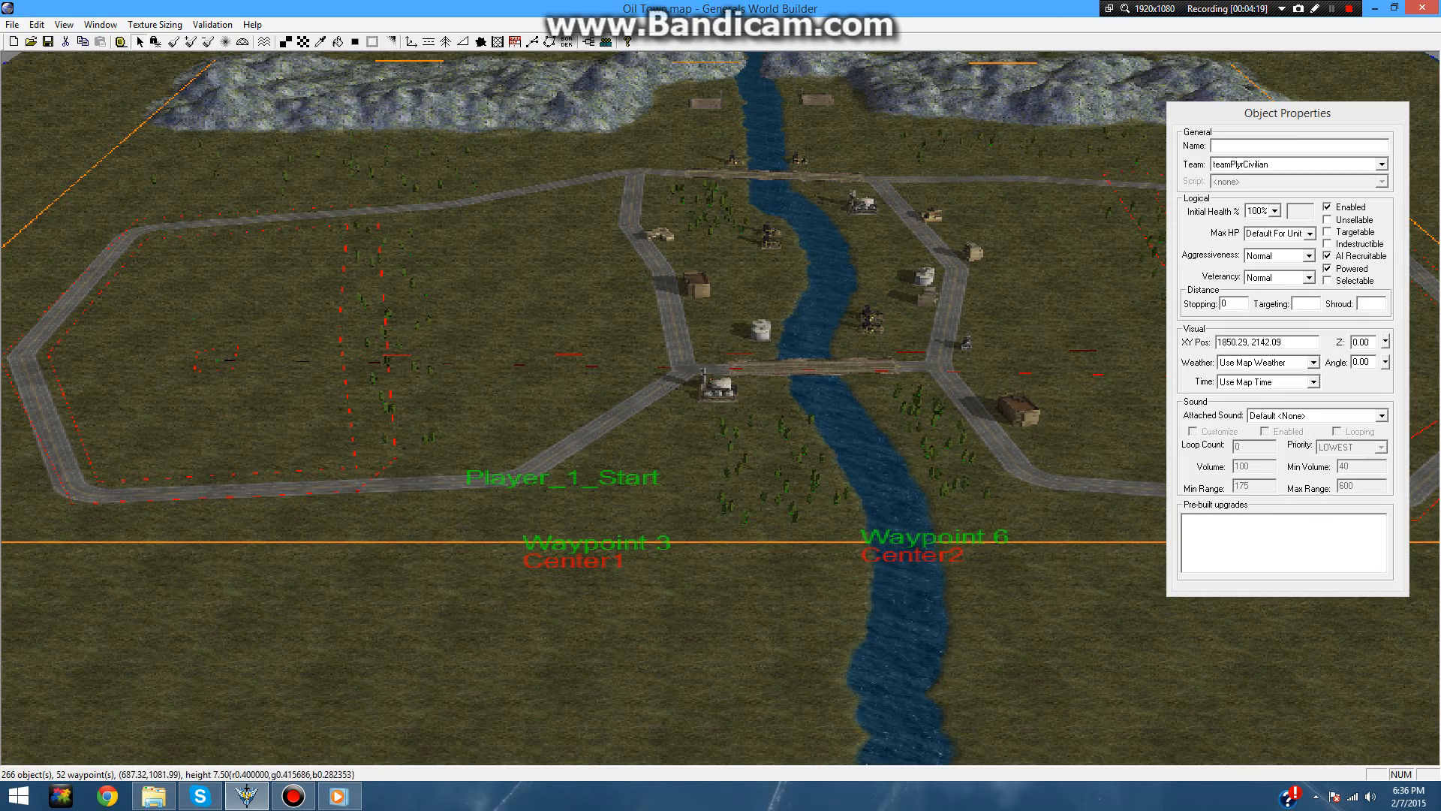
right_drag(624, 328, 682, 336)
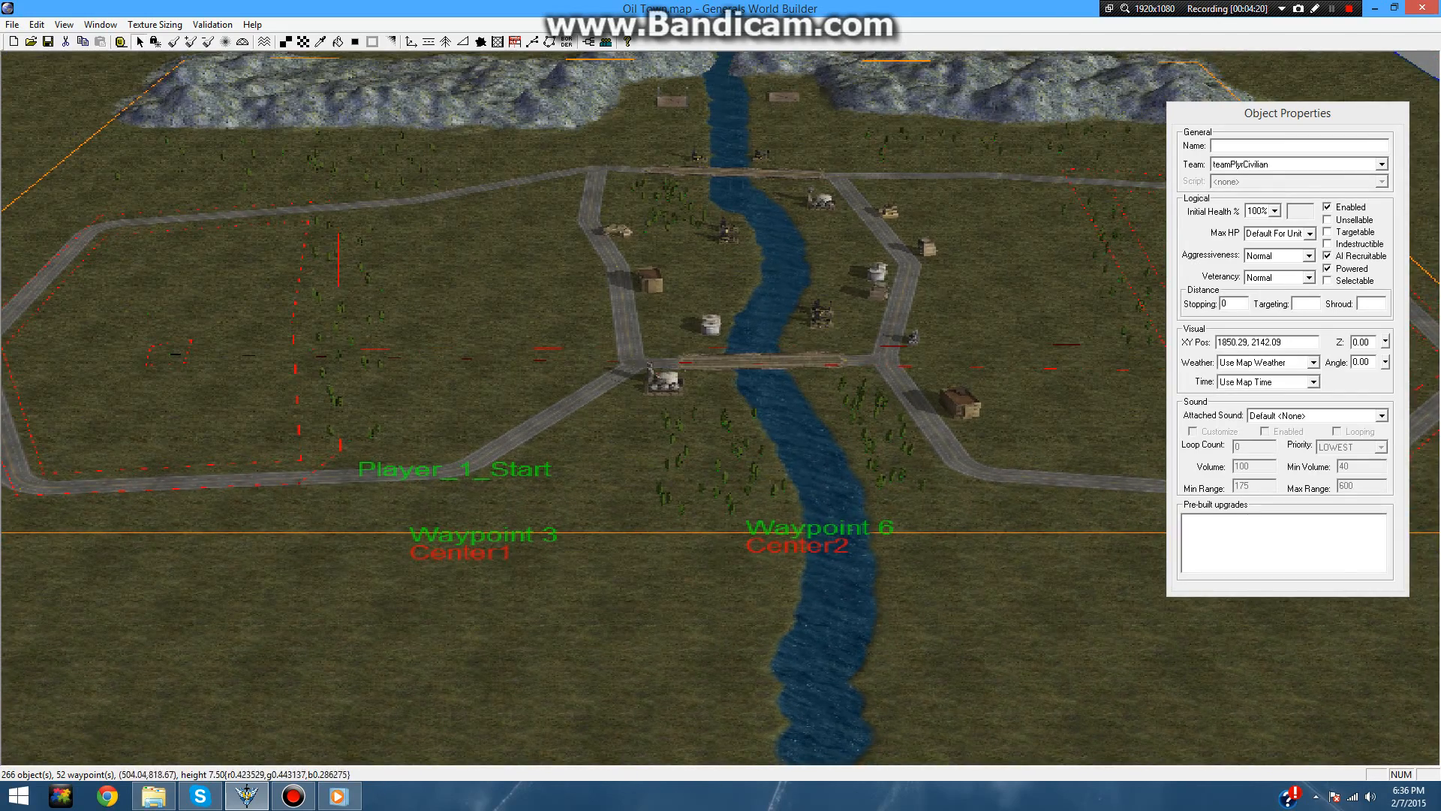
right_drag(143, 319, 515, 325)
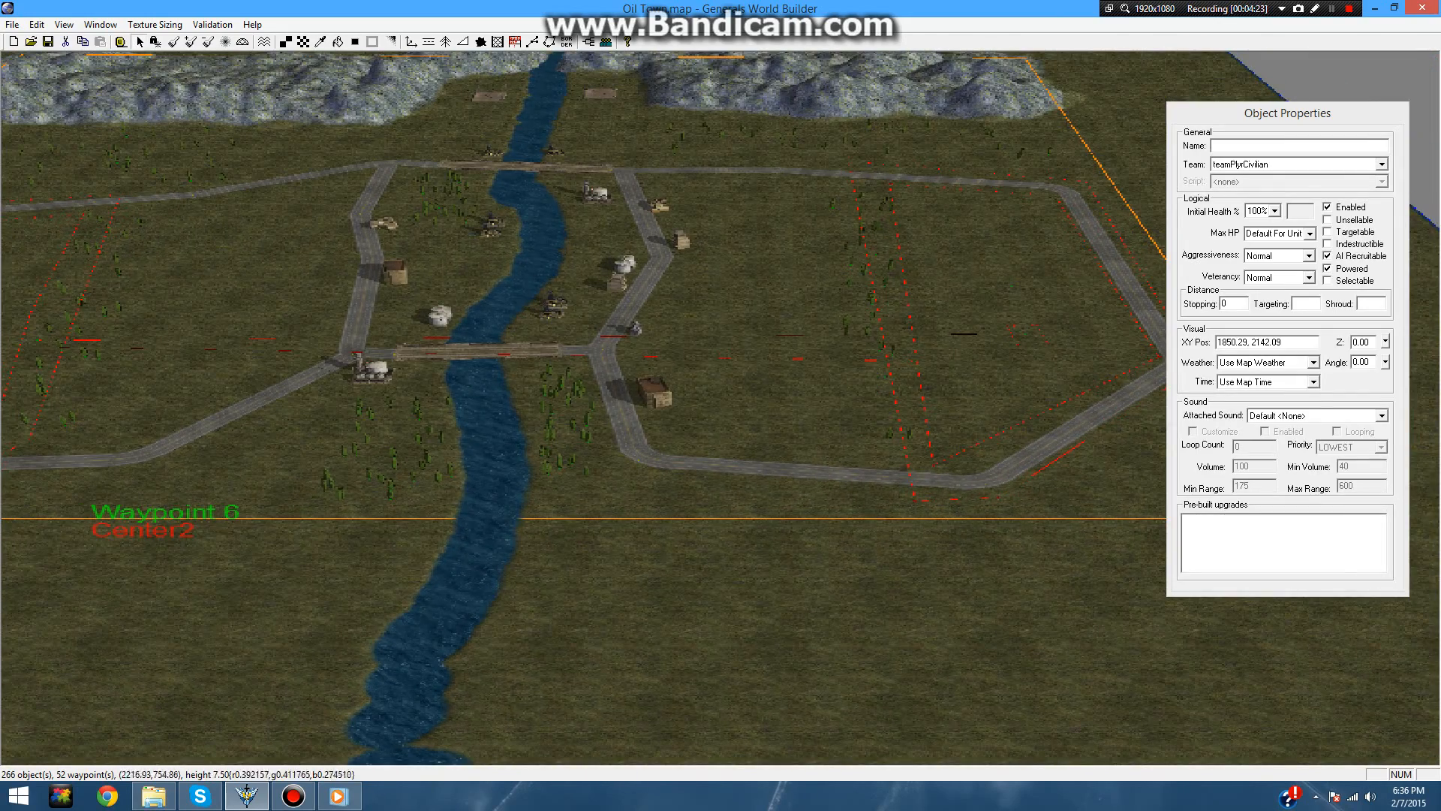
right_drag(623, 331, 704, 323)
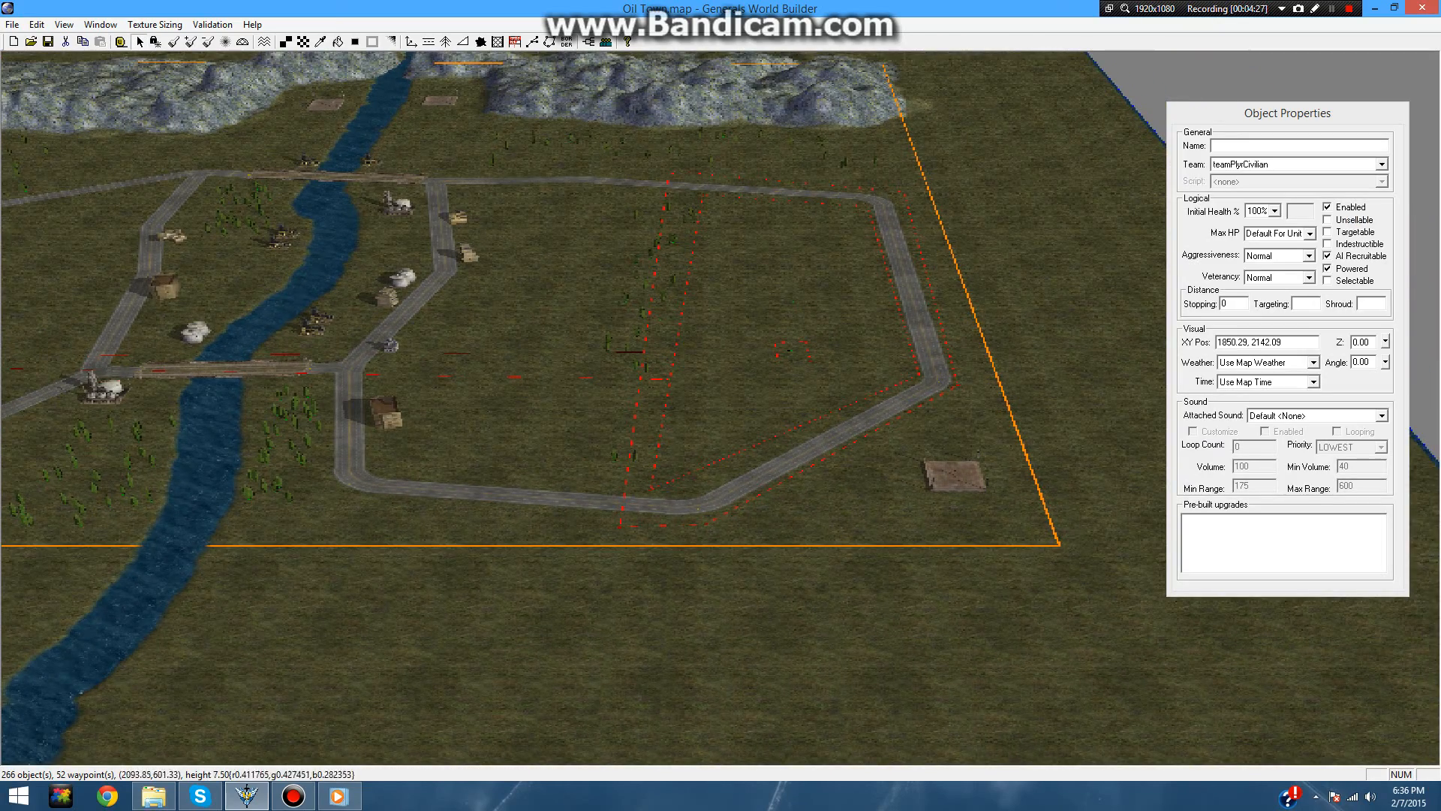
right_drag(627, 350, 652, 349)
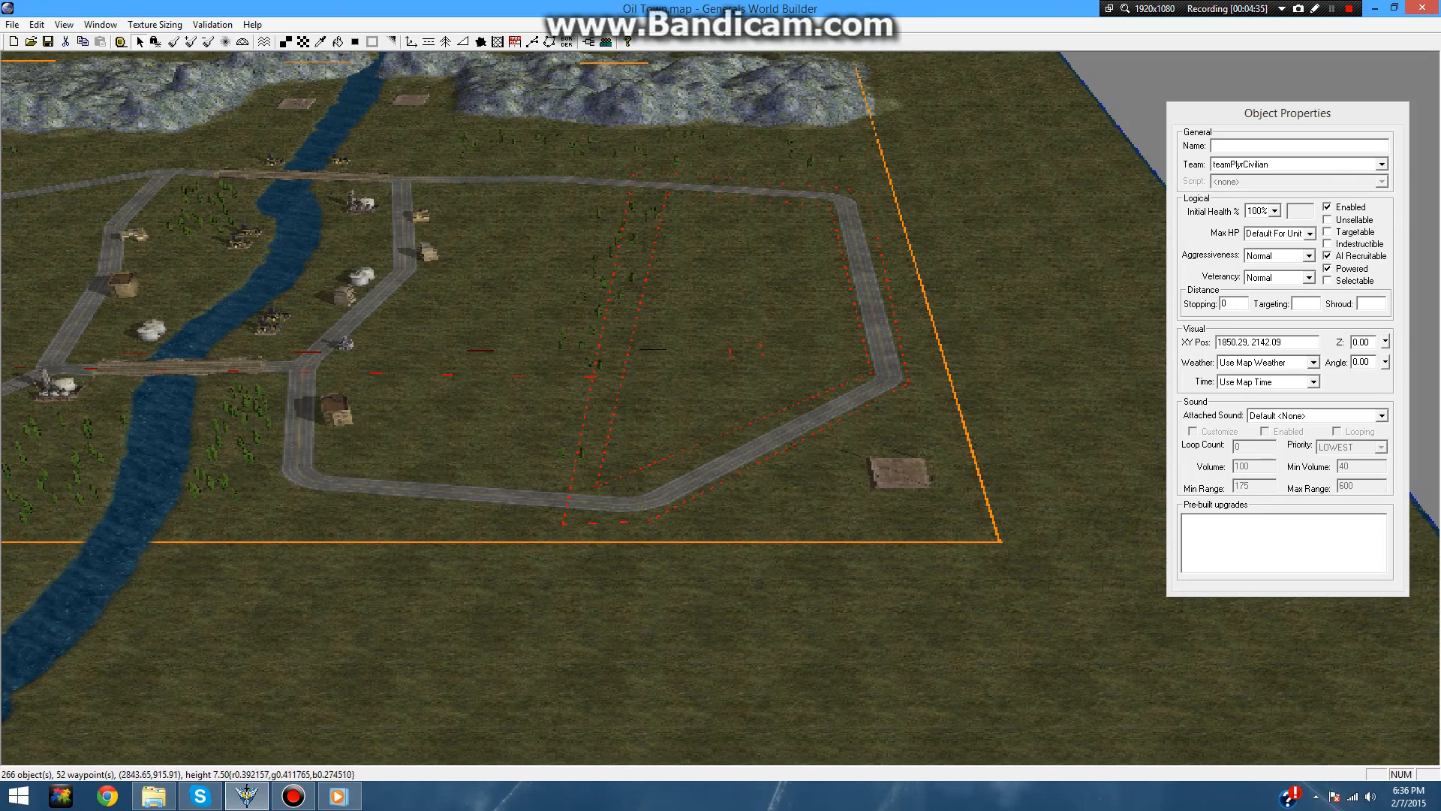
right_drag(818, 330, 775, 362)
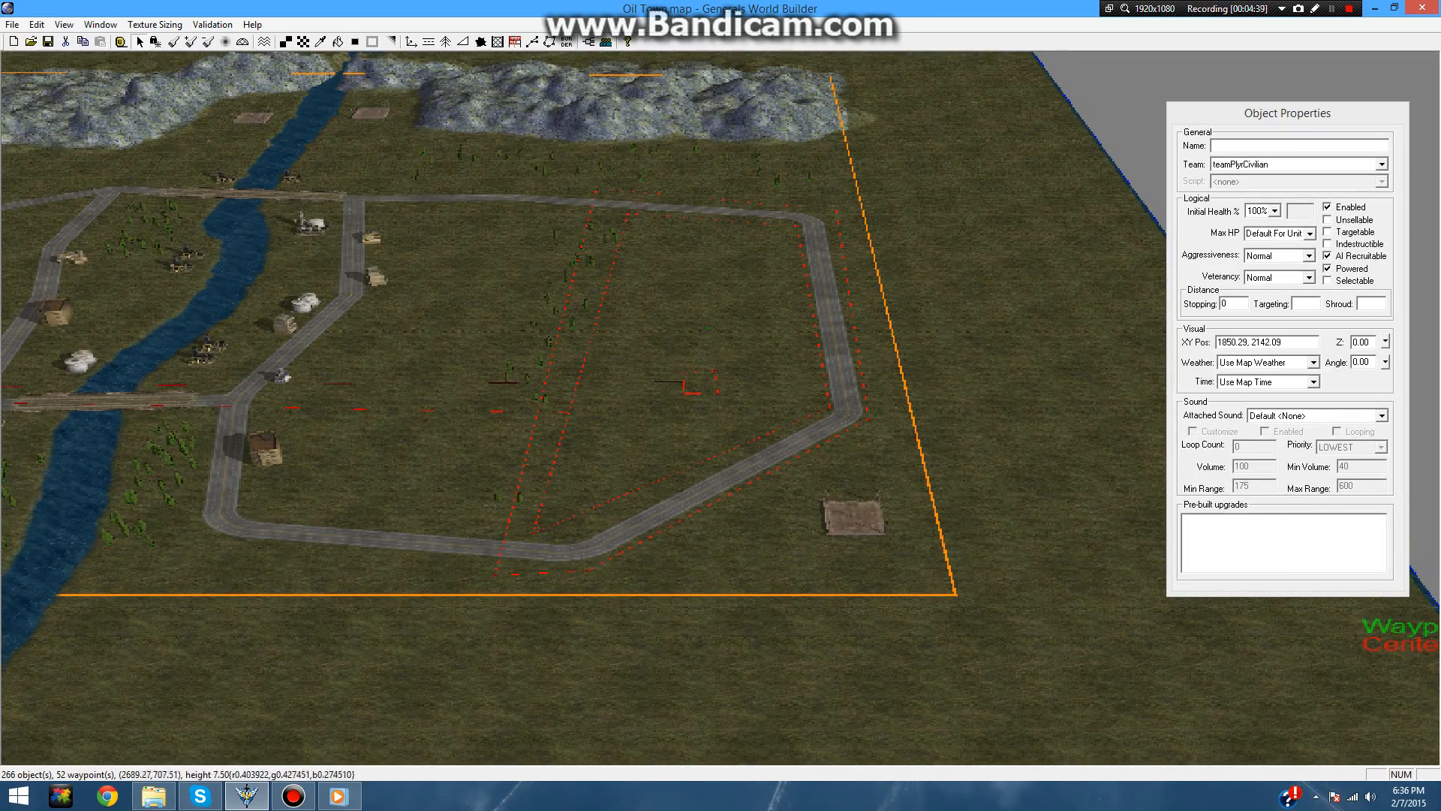
right_drag(826, 316, 703, 299)
right_drag(796, 248, 998, 293)
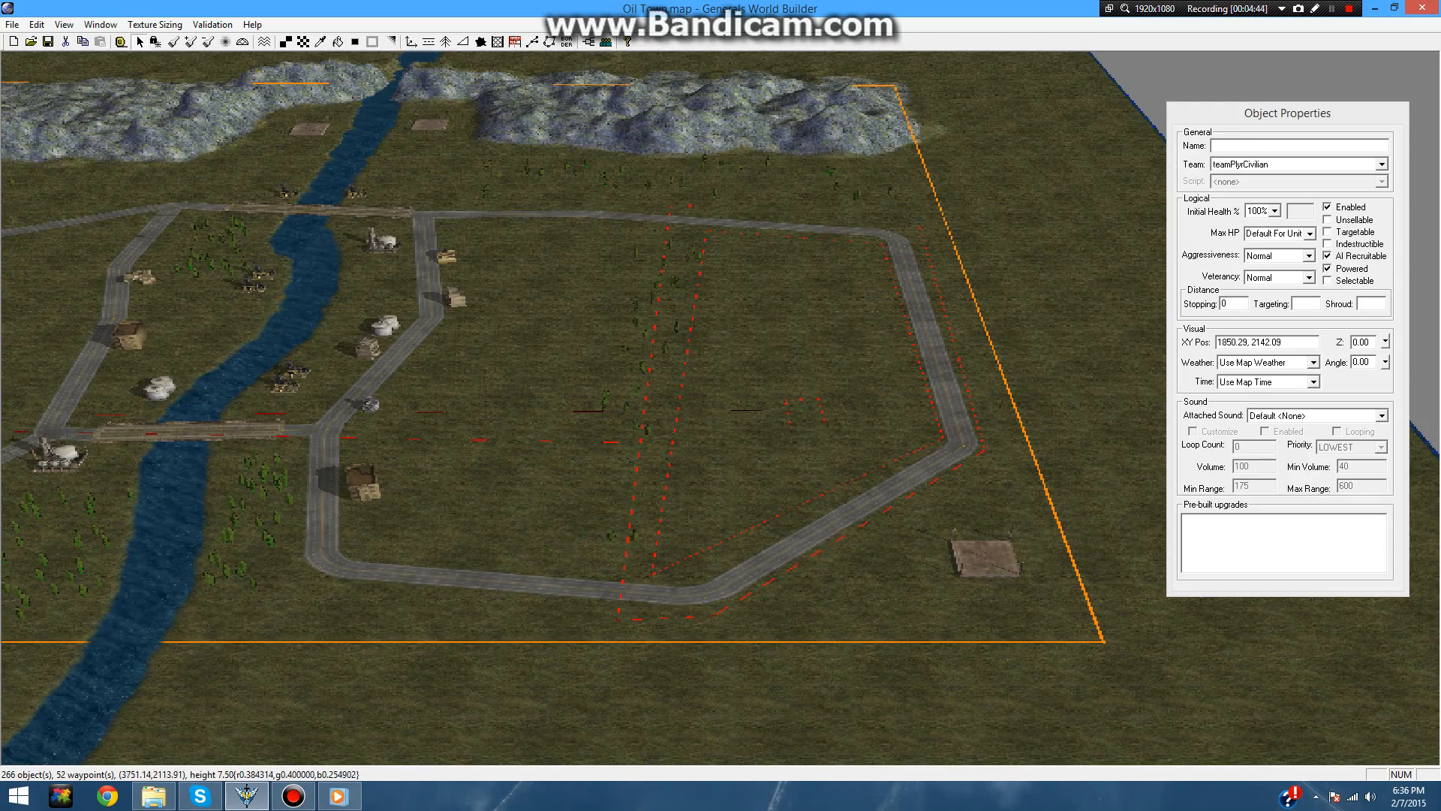
right_drag(865, 247, 352, 324)
right_drag(754, 184, 1141, 251)
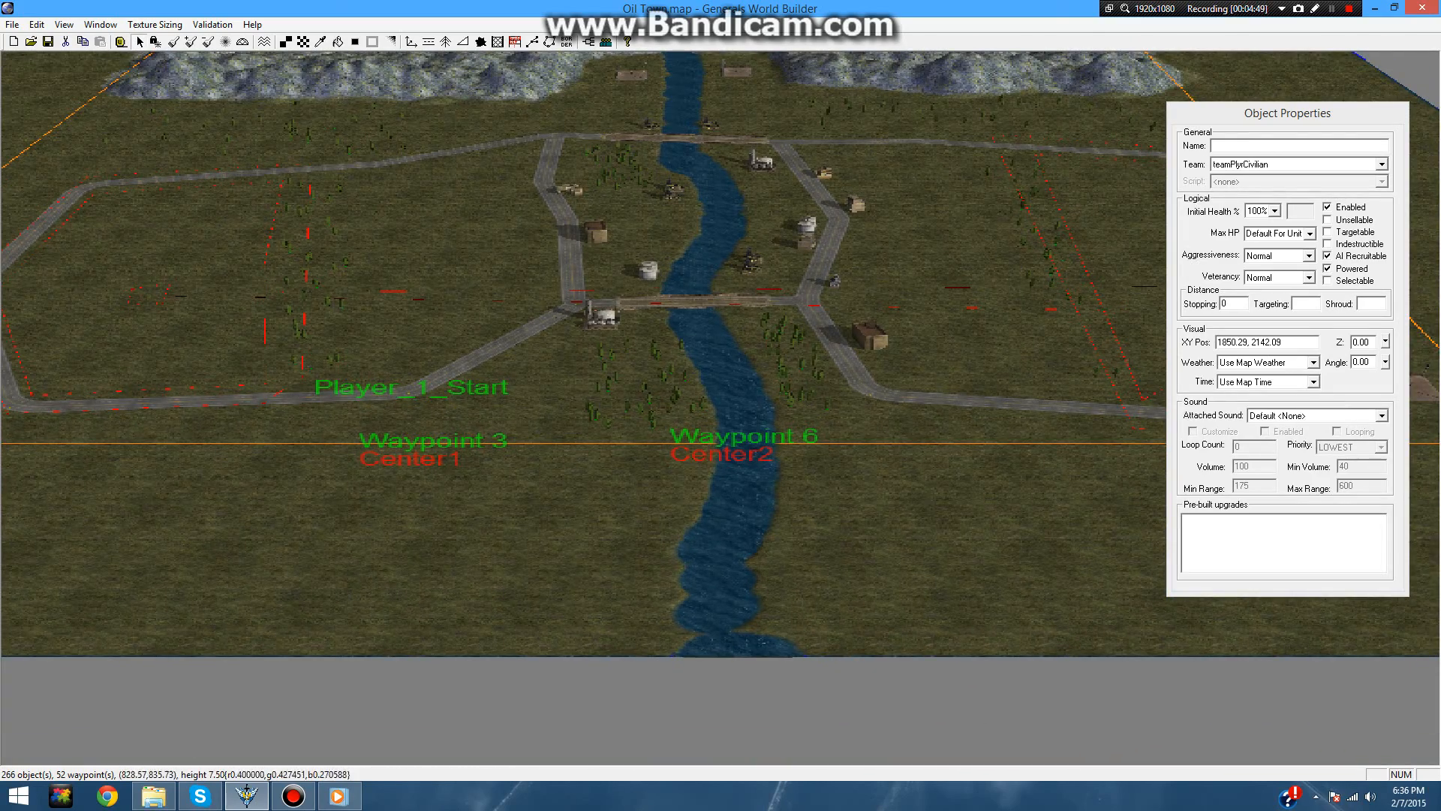
- Examine the structures, roads and bridges along the river between the two road loops, up to the northern mountains
scroll(720, 353, up, 5)
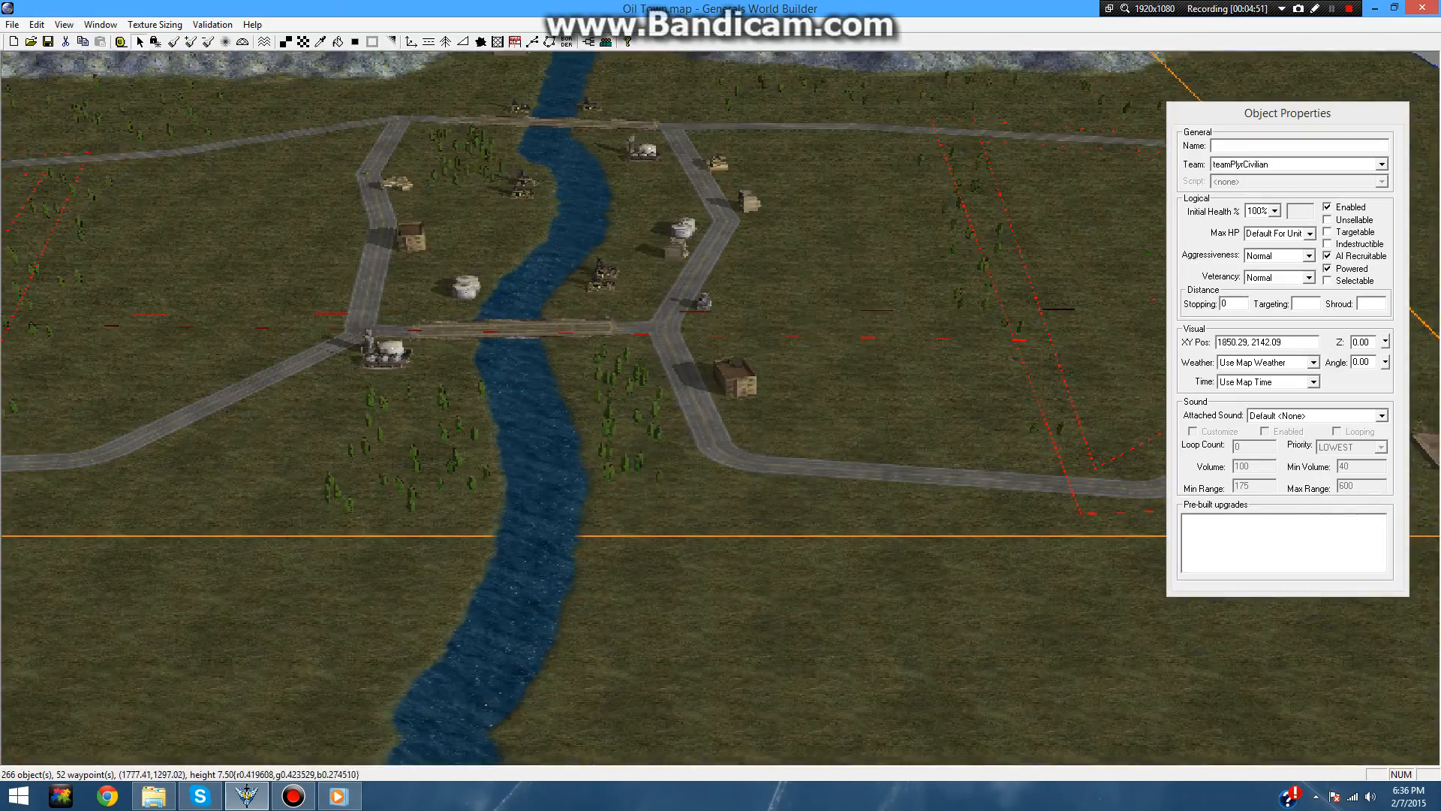
scroll(586, 406, down, 4)
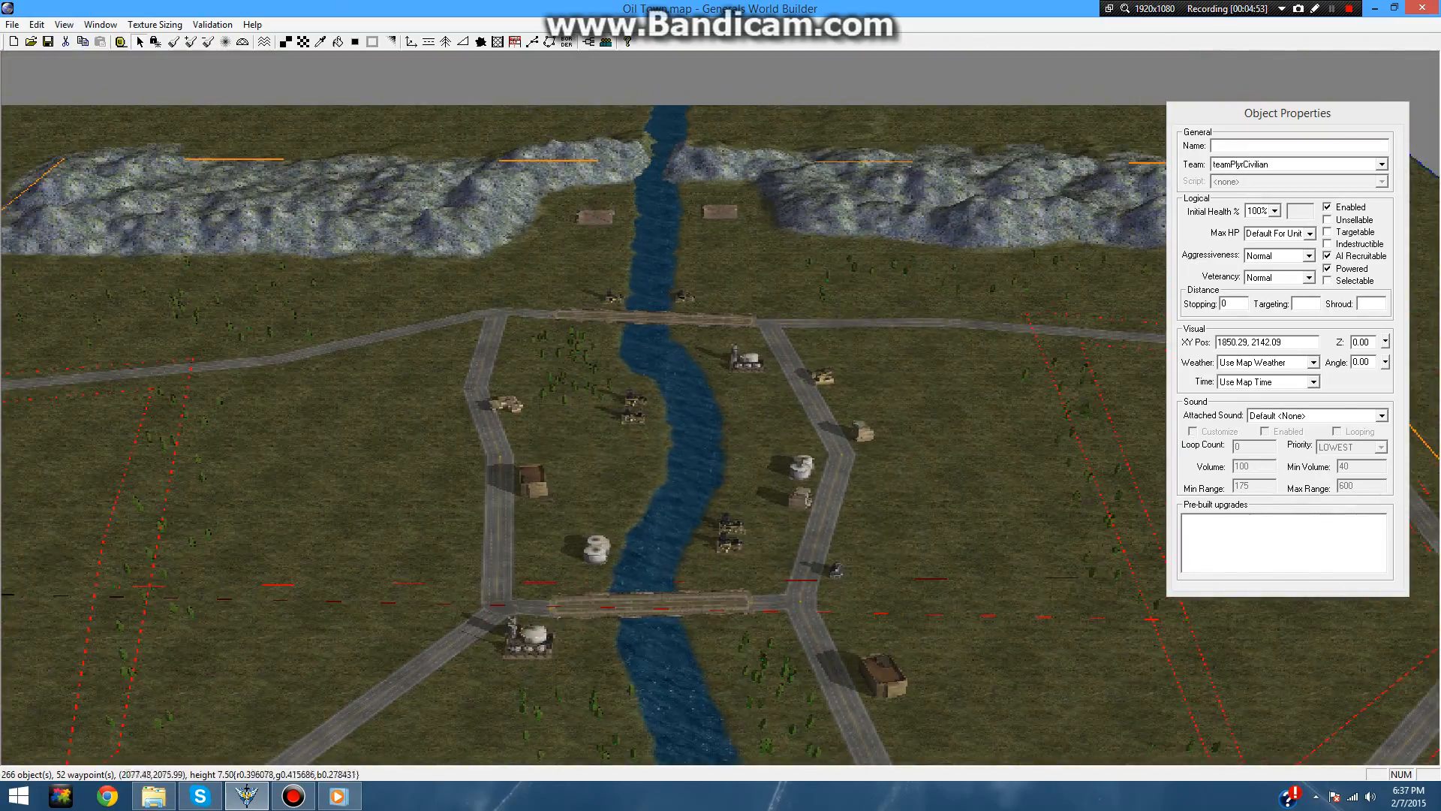
scroll(586, 406, down, 5)
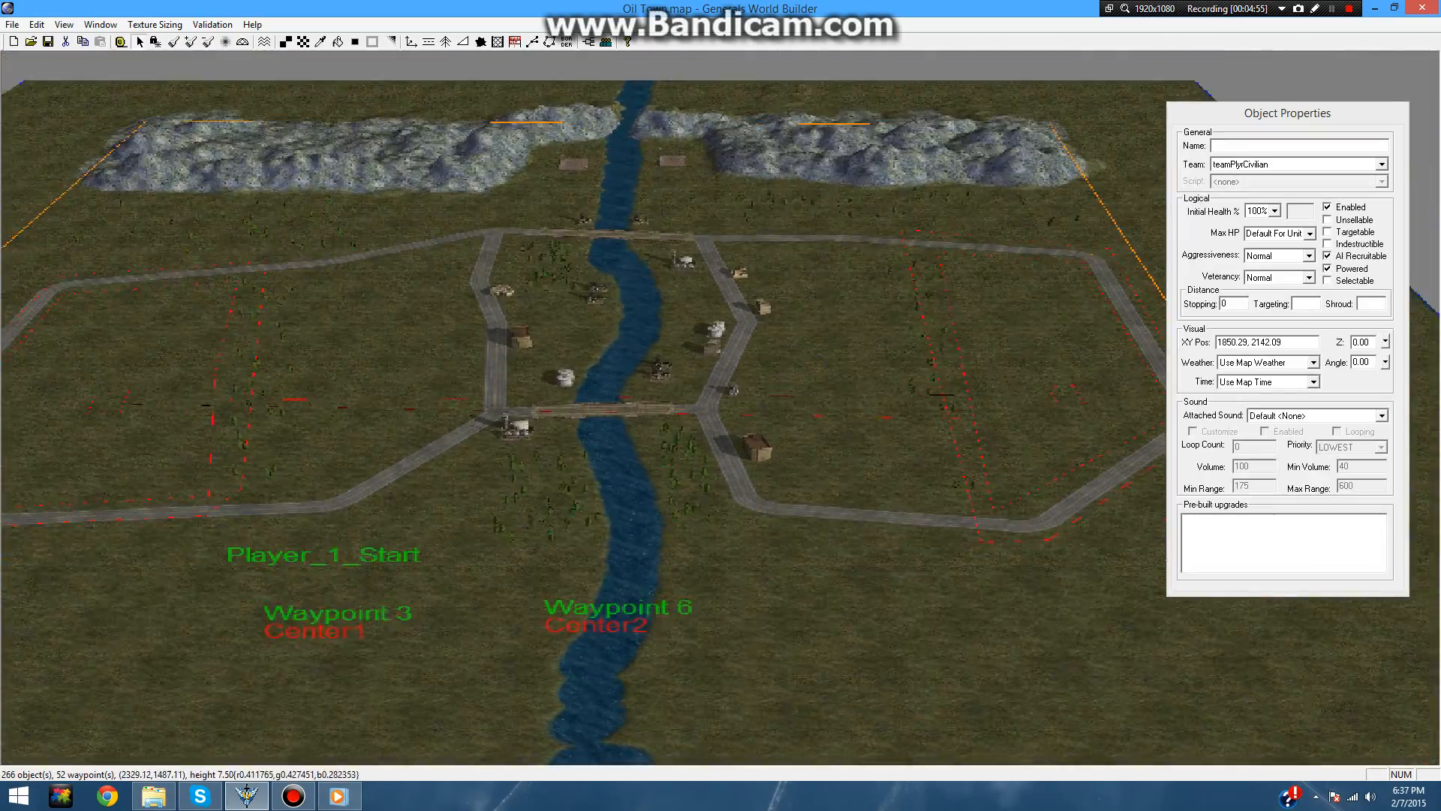
right_drag(585, 406, 687, 342)
right_drag(601, 383, 632, 338)
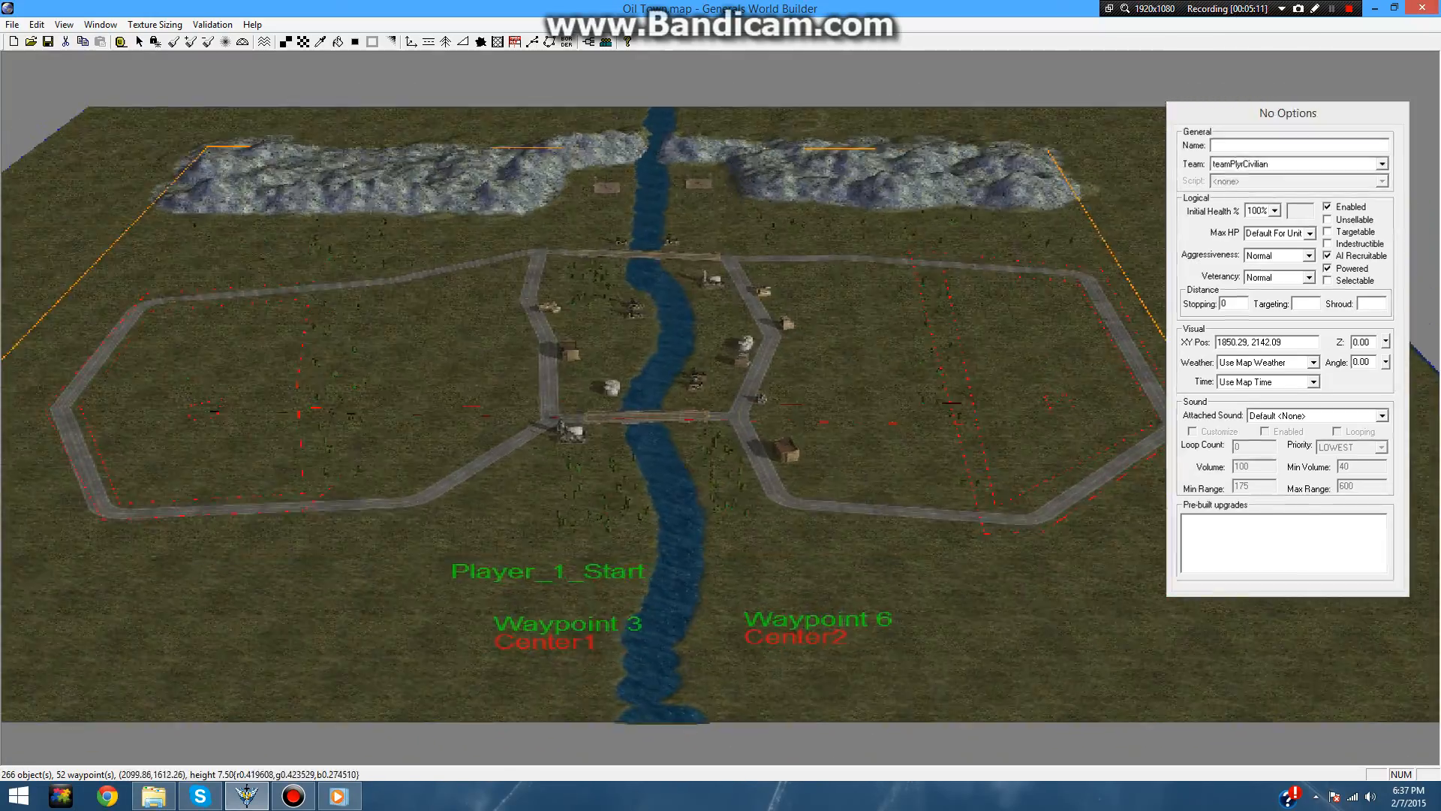
scroll(632, 338, up, 5)
scroll(632, 337, up, 3)
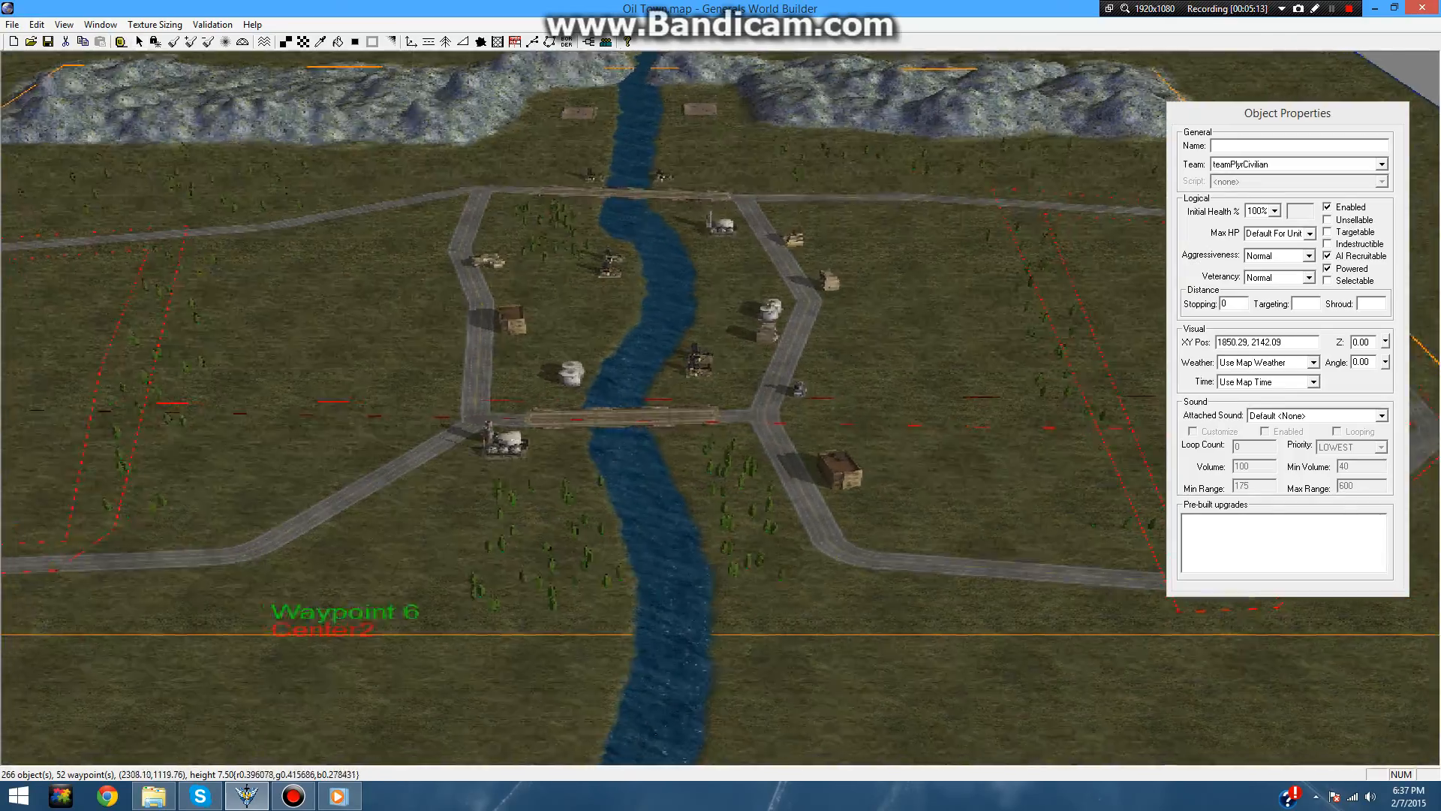
right_drag(315, 338, 639, 378)
right_drag(465, 350, 705, 229)
right_drag(657, 322, 619, 518)
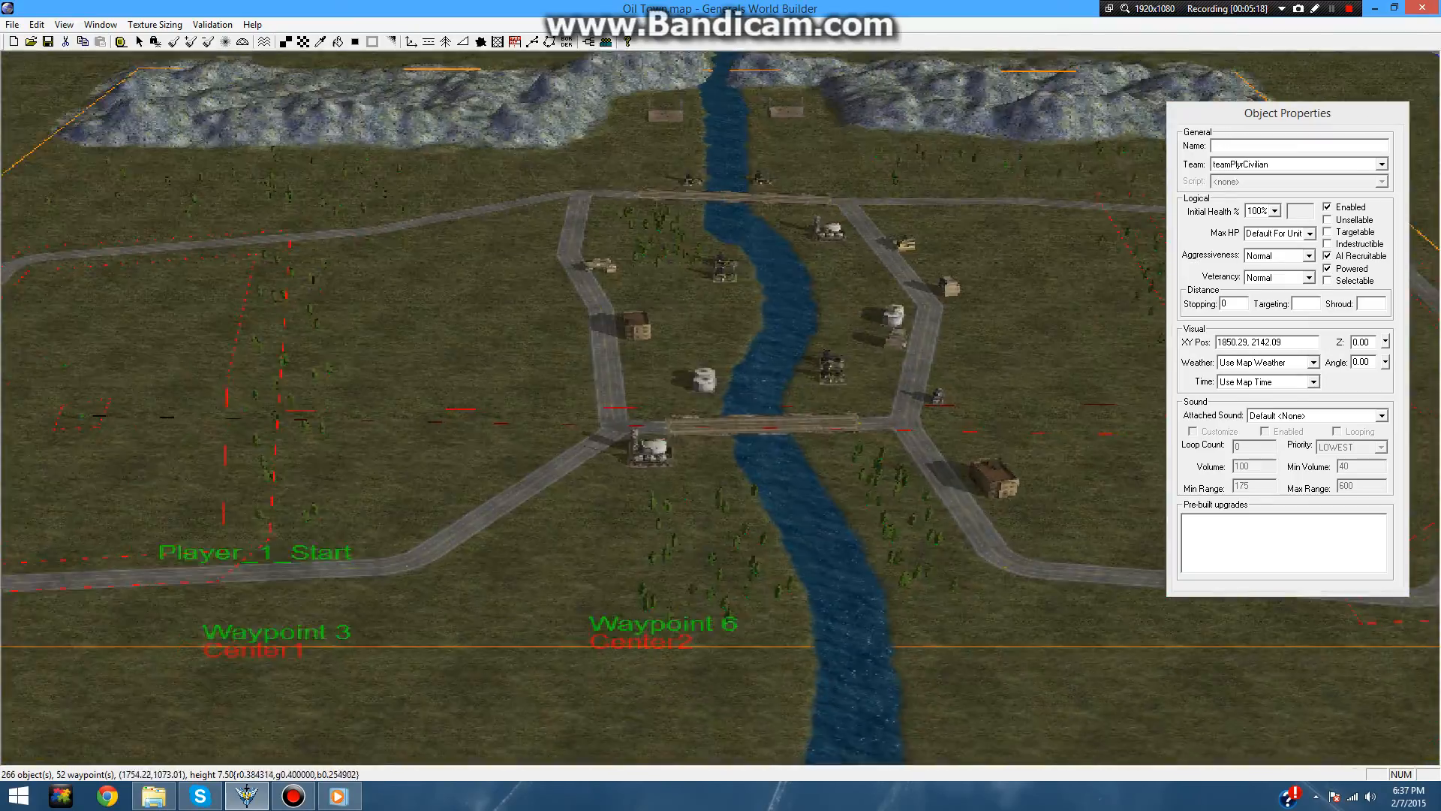
scroll(619, 518, down, 3)
right_drag(574, 341, 758, 366)
scroll(758, 366, up, 5)
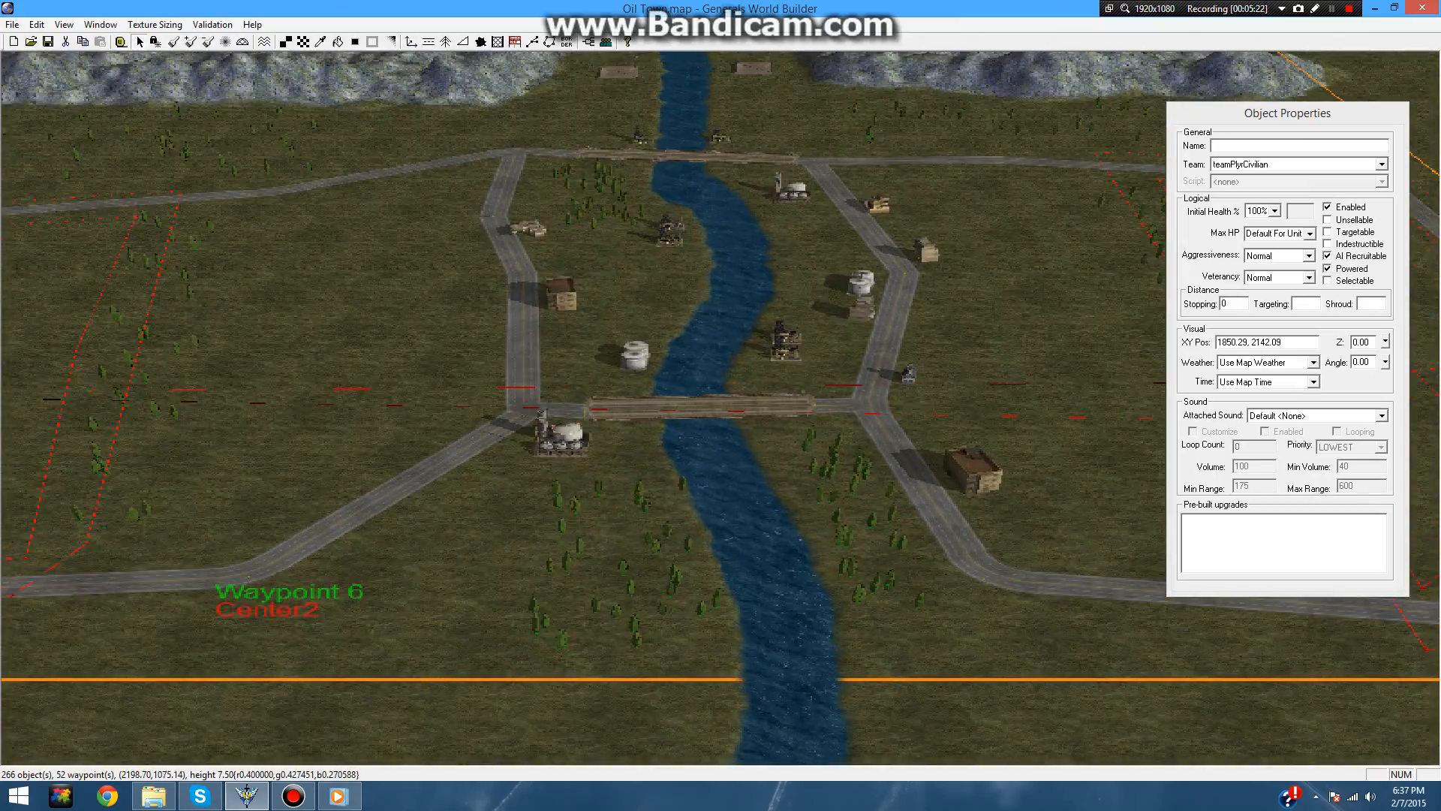
scroll(758, 366, up, 4)
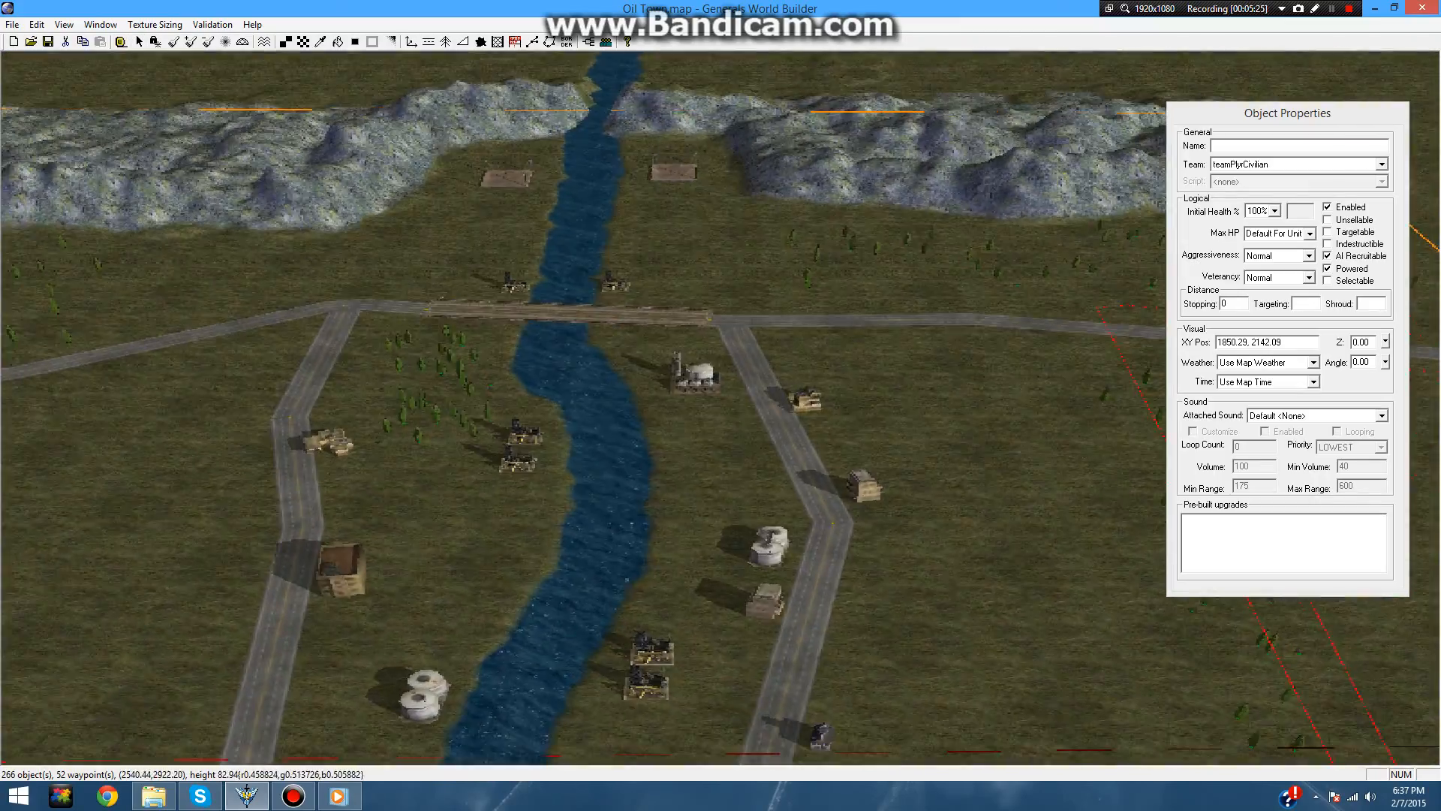
right_drag(818, 165, 563, 302)
scroll(721, 406, down, 4)
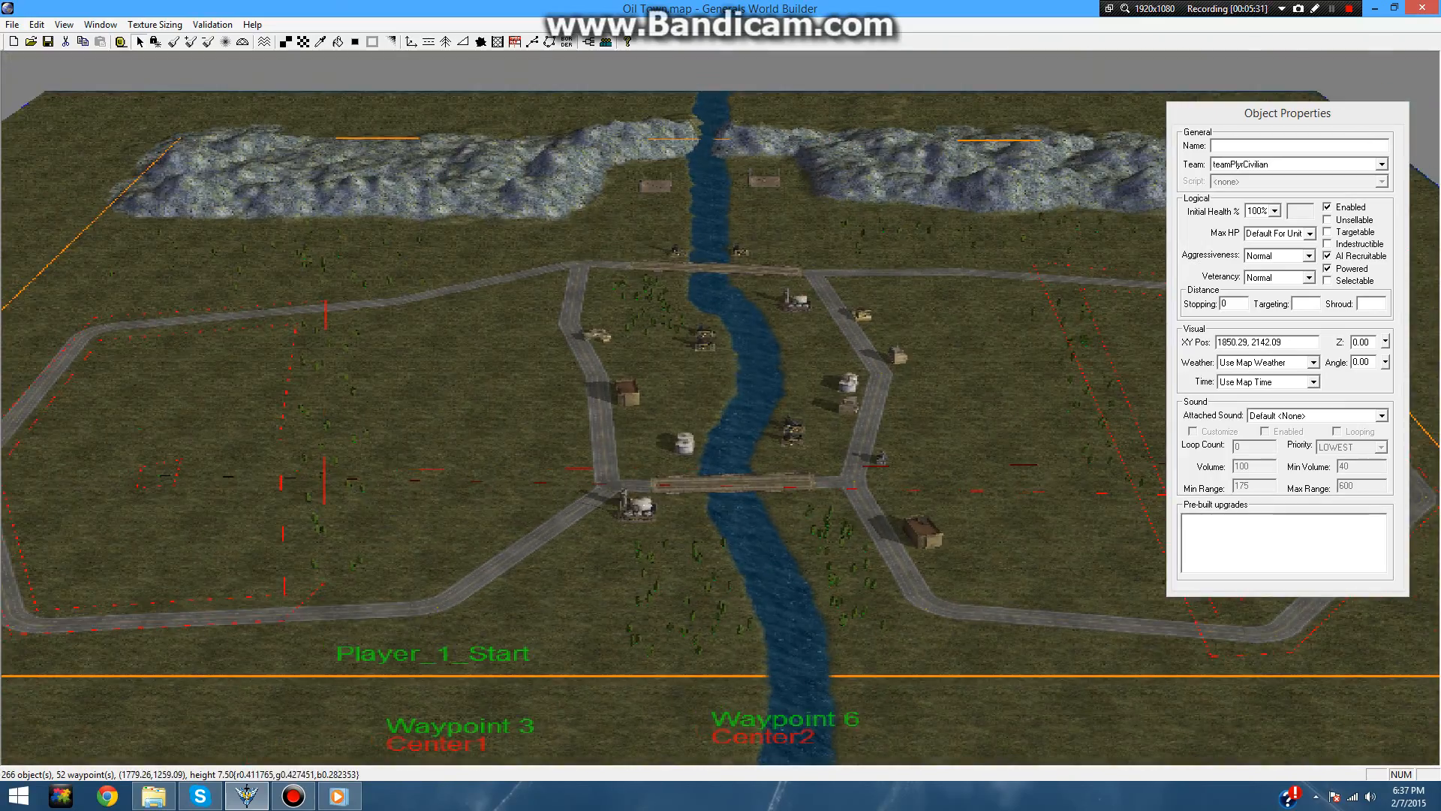
right_drag(555, 297, 877, 265)
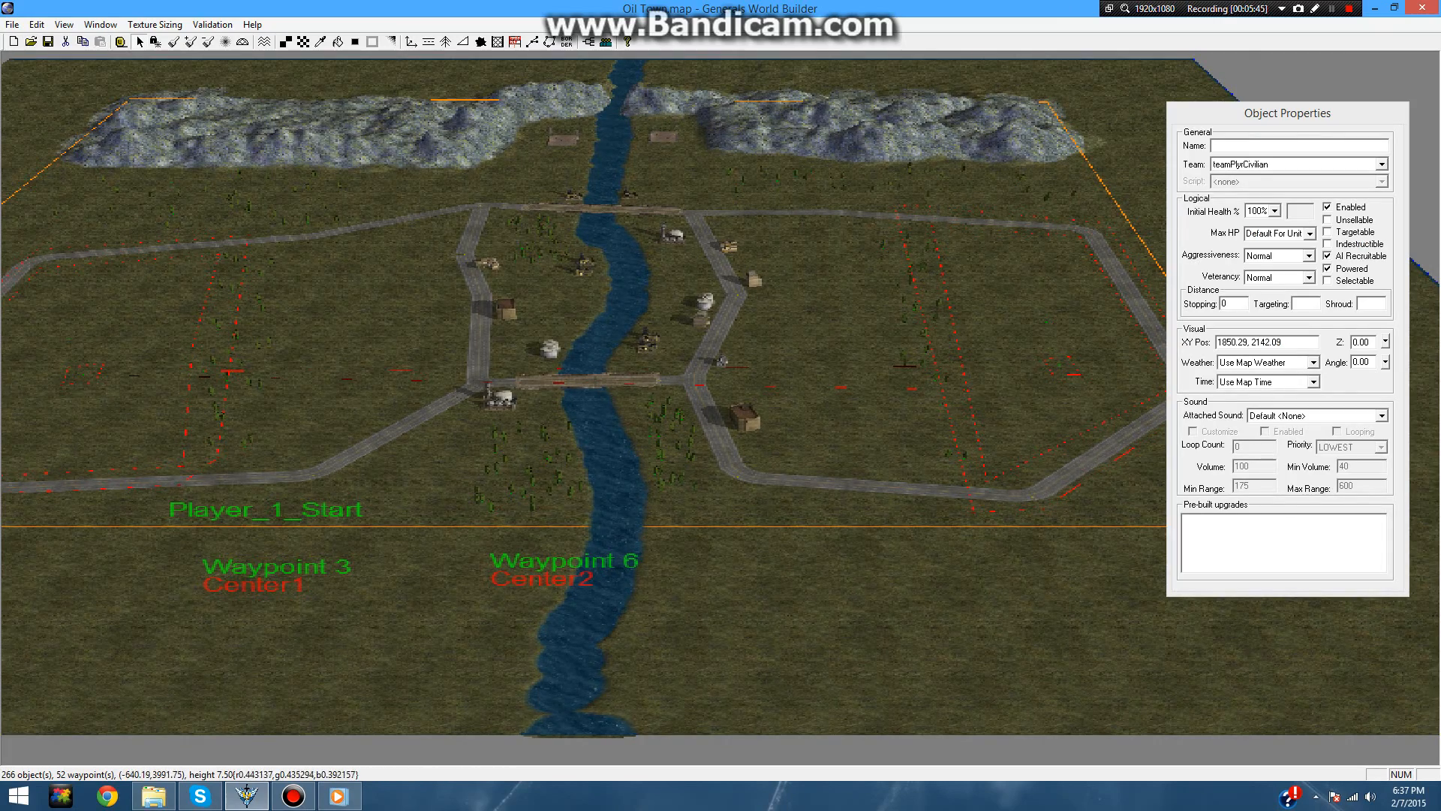
right_drag(852, 293, 891, 271)
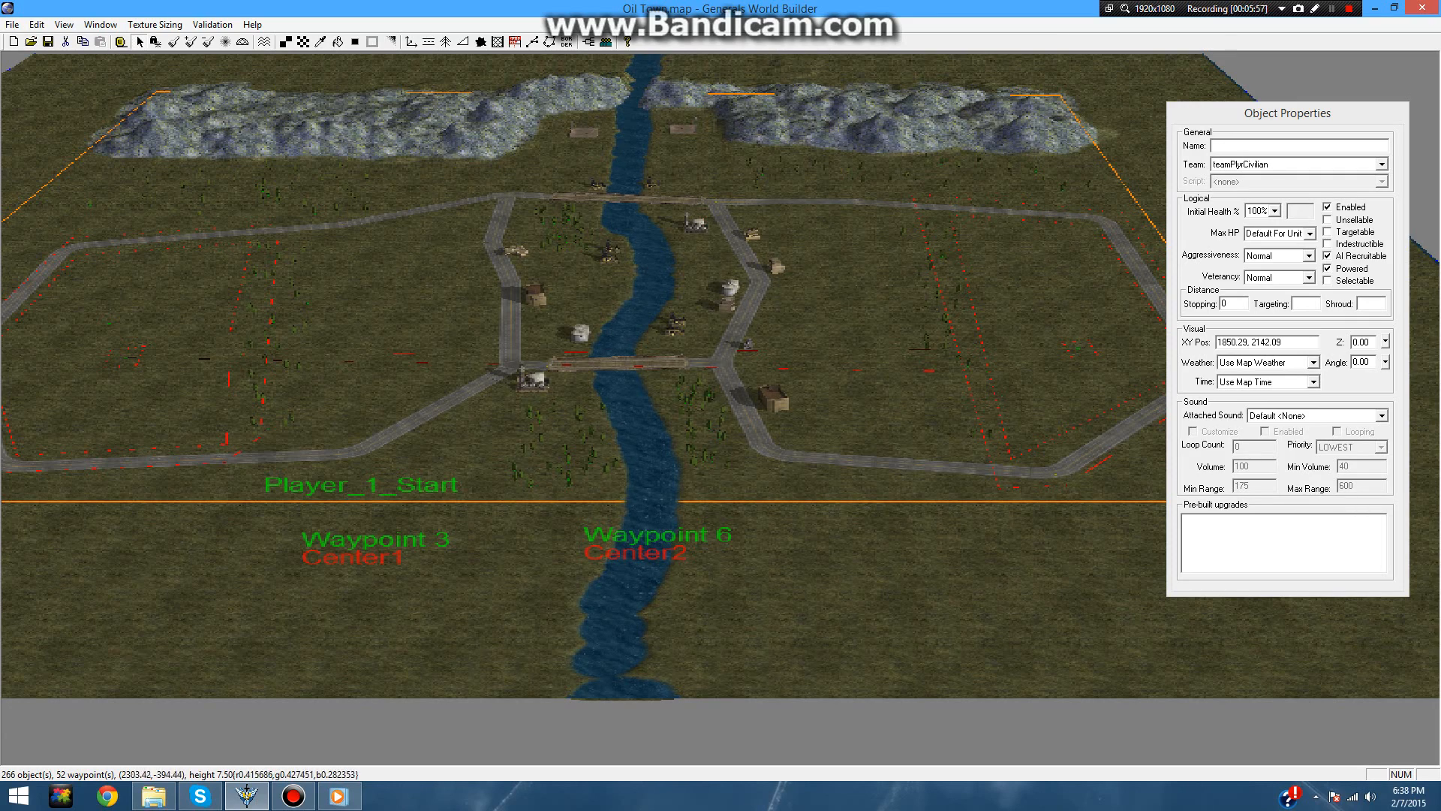
right_drag(936, 286, 482, 236)
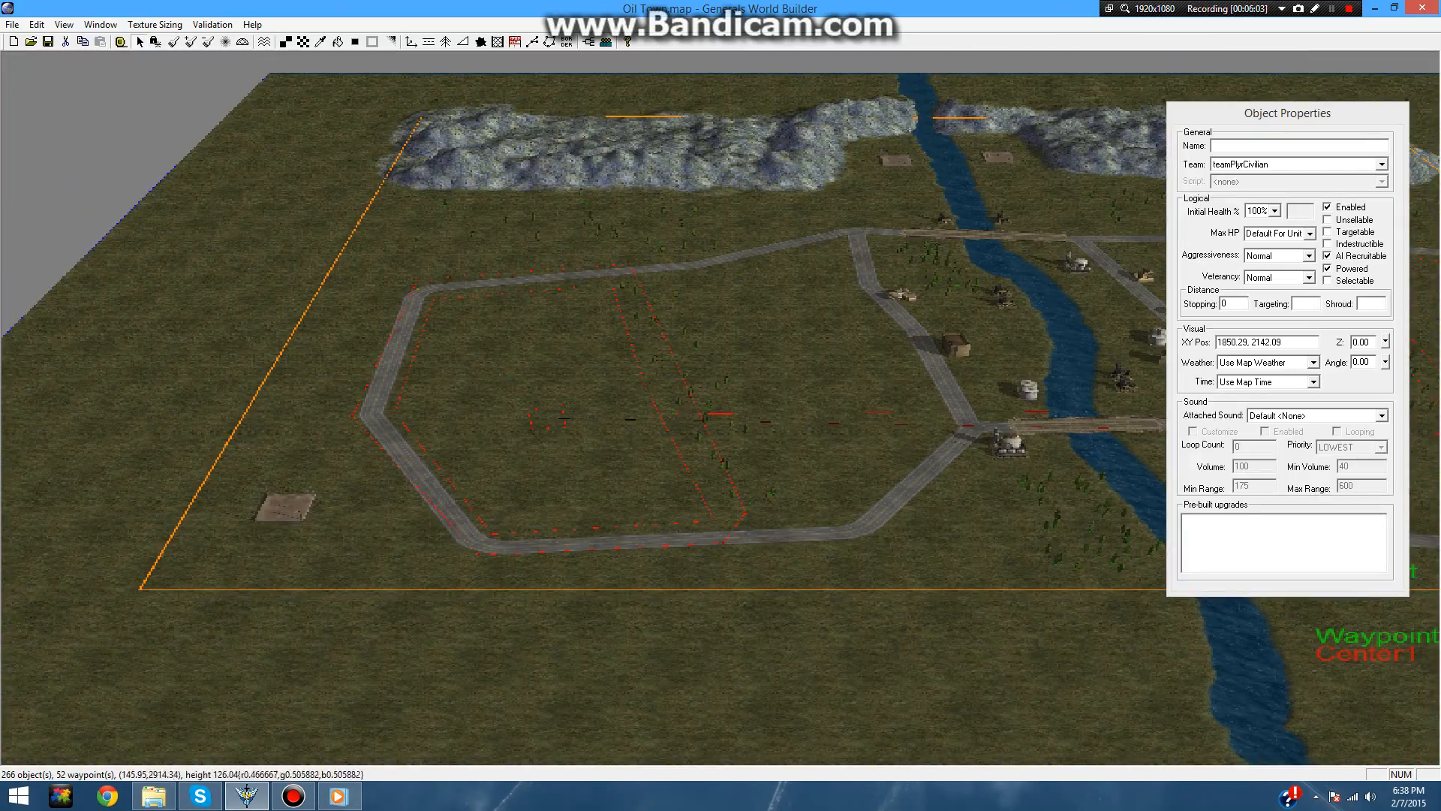
right_drag(292, 316, 638, 335)
right_drag(776, 327, 1280, 338)
right_drag(1171, 322, 780, 309)
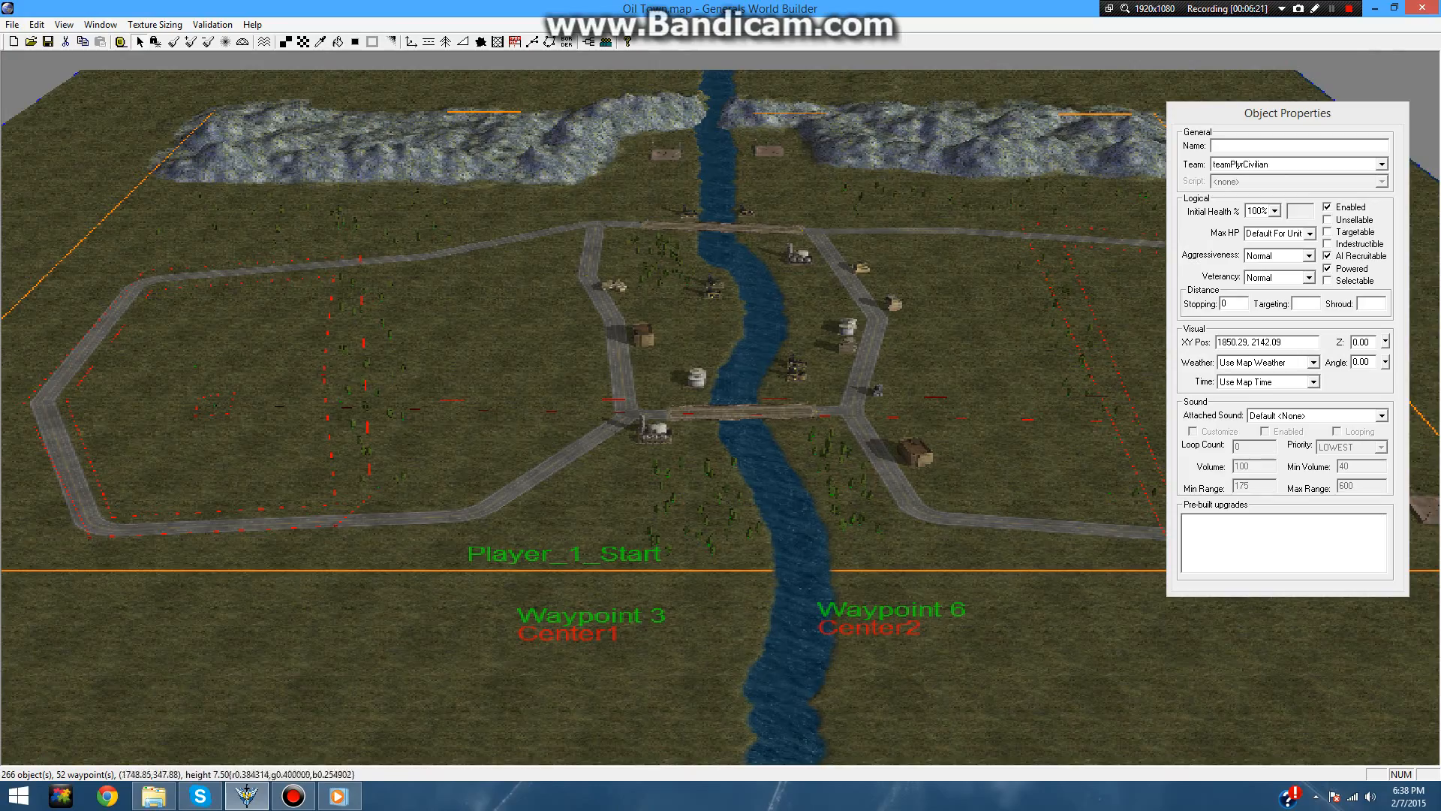
right_drag(796, 256, 906, 202)
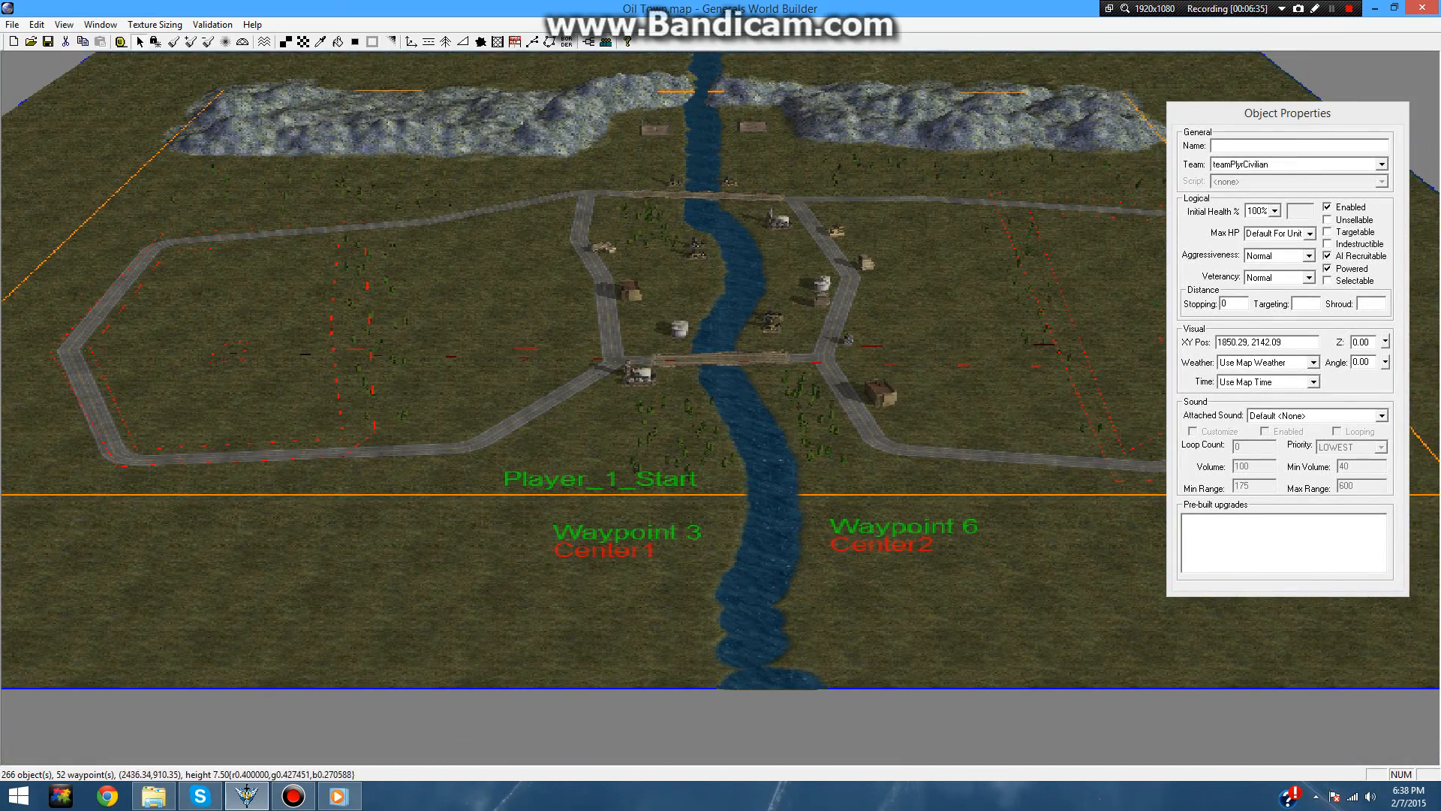
right_drag(907, 201, 691, 358)
right_drag(886, 225, 641, 420)
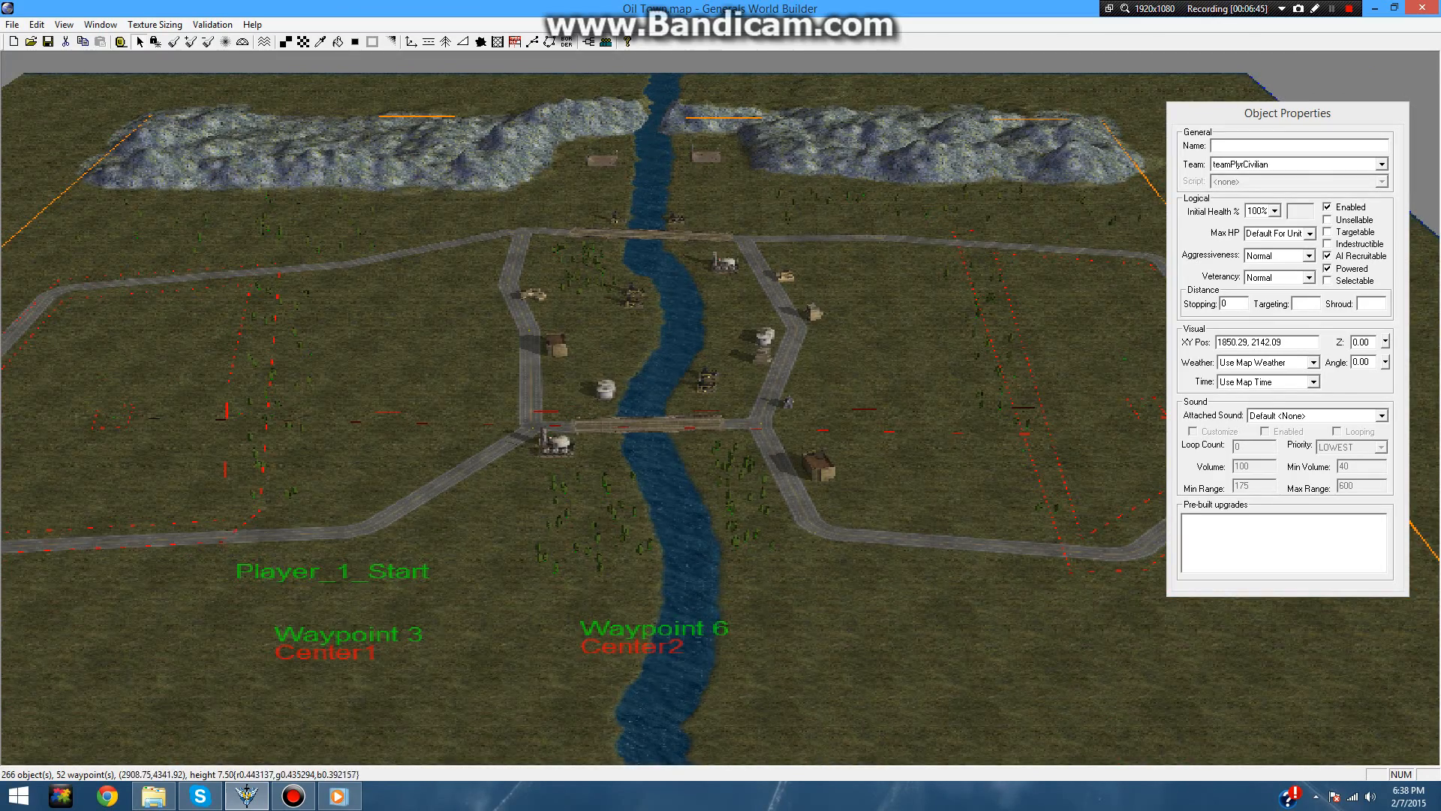
right_drag(375, 315, 521, 233)
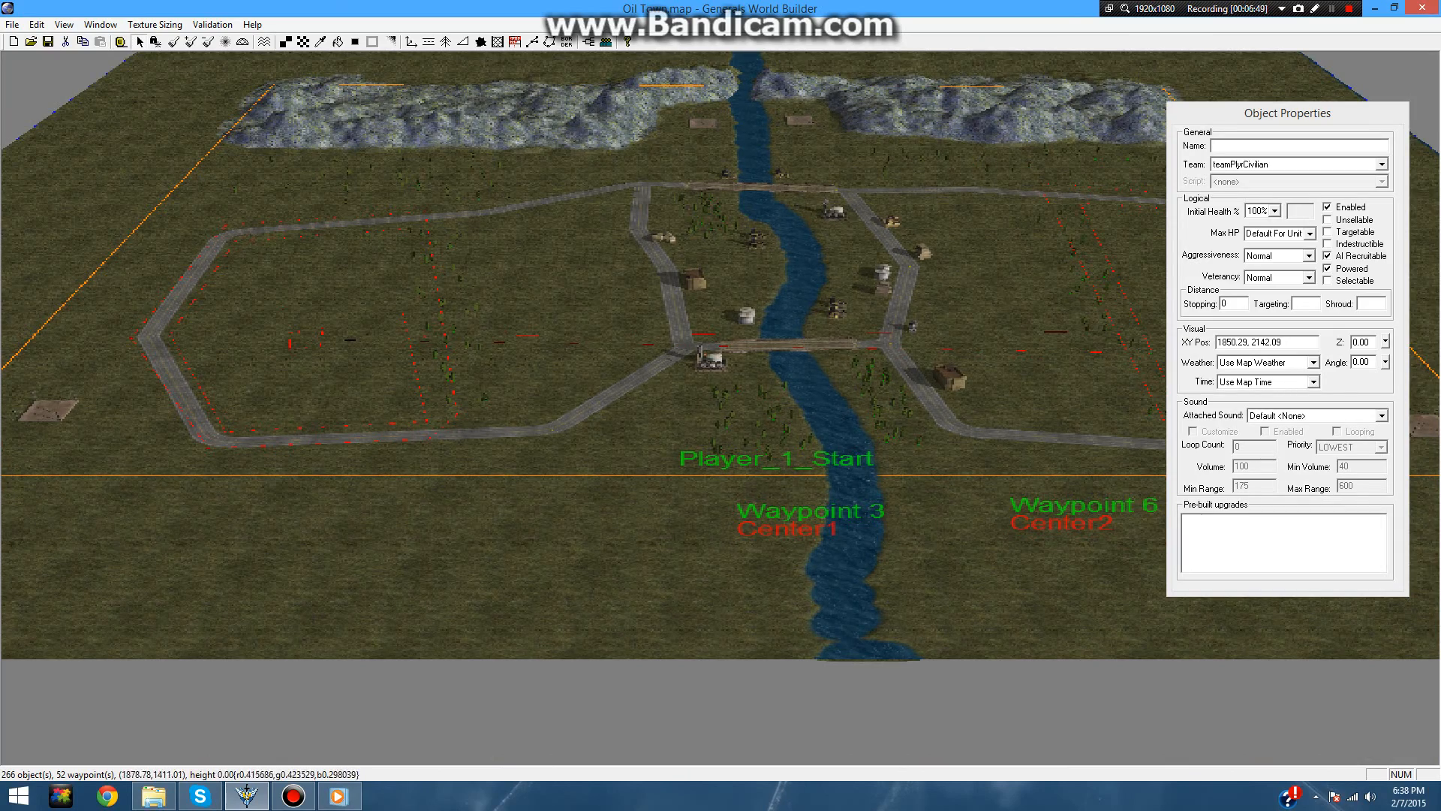
right_drag(900, 217, 777, 169)
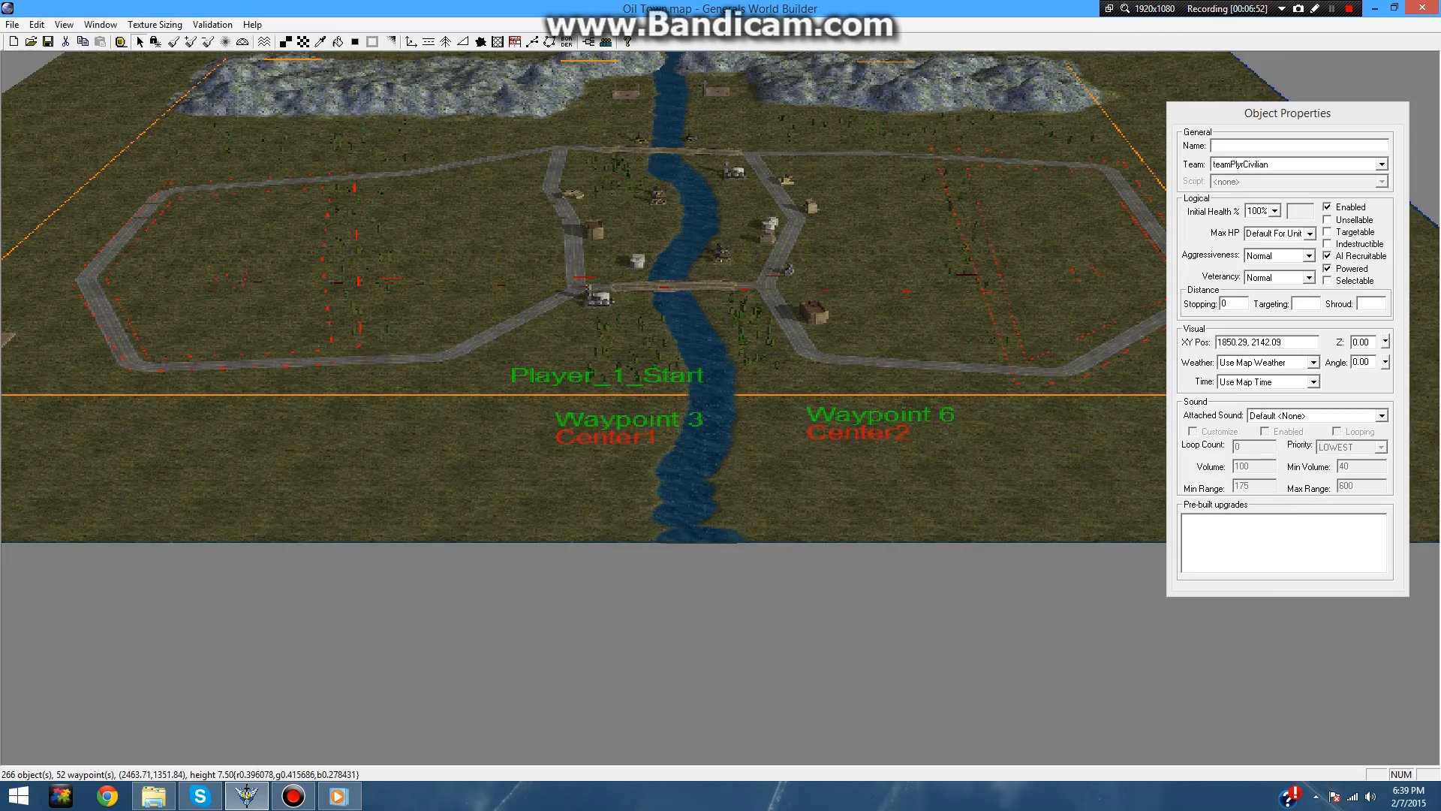
right_drag(753, 229, 752, 306)
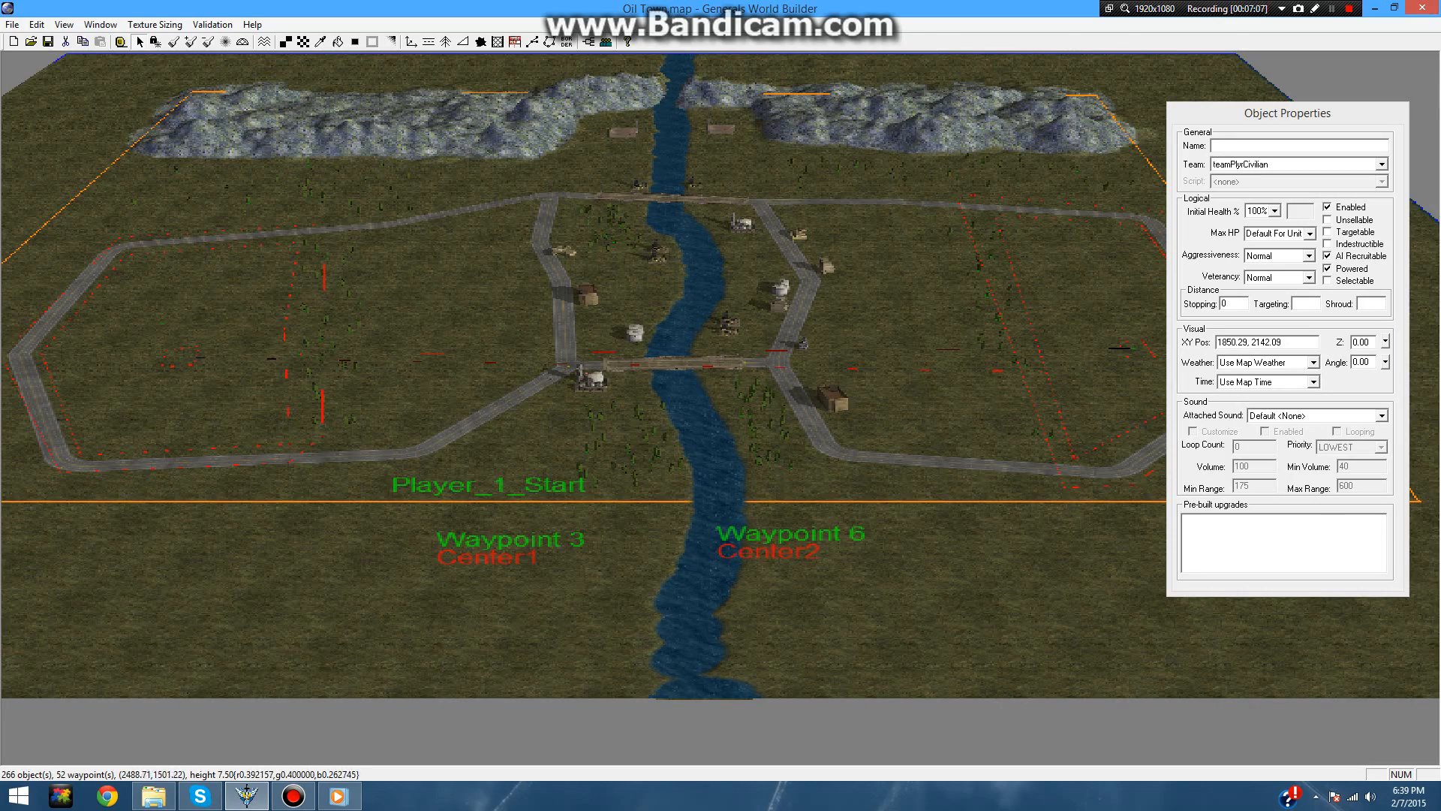
right_drag(826, 323, 850, 295)
mouse_move(605, 342)
right_down()
mouse_move(589, 236)
mouse_move(481, 214)
mouse_move(675, 202)
mouse_move(518, 270)
mouse_move(492, 327)
mouse_move(596, 318)
mouse_move(605, 368)
right_up()
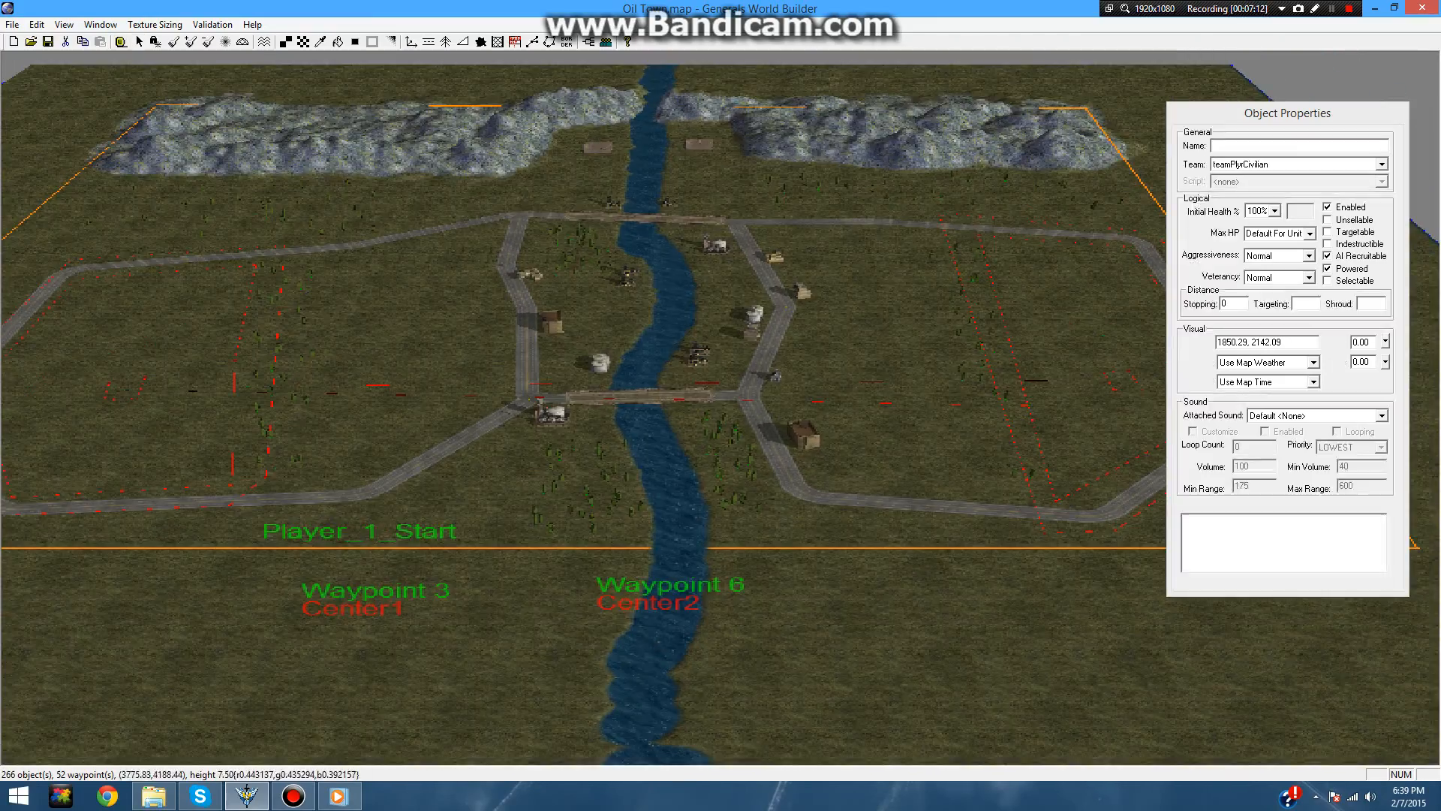